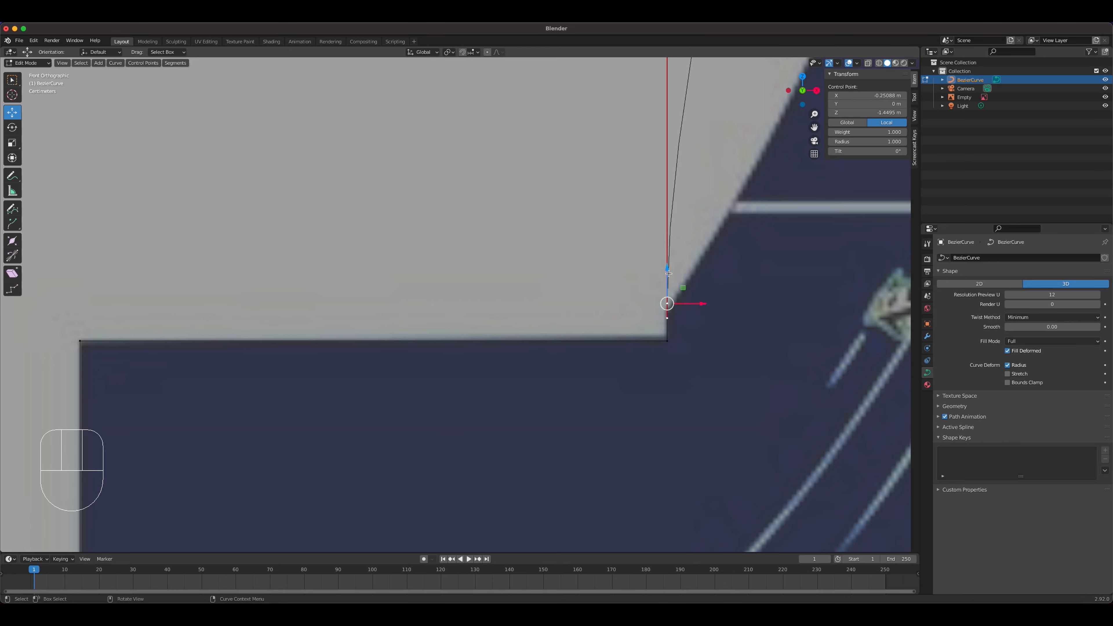
Step: Lower the control point at the shelf's inner corner slightly and swing its upper handle outward along the artwork's curved edge
{"action": "left_click_drag", "start_coordinate": [668, 273], "coordinate": [667, 277]}
{"action": "scroll", "coordinate": [523, 230], "scroll_direction": "down", "scroll_amount": 5}
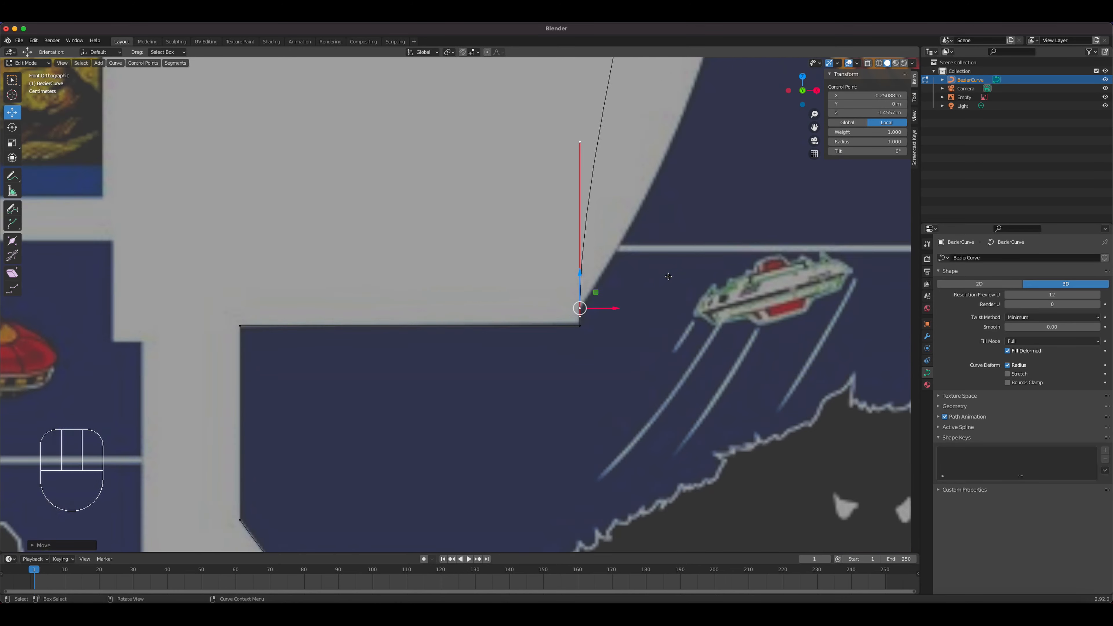
{"action": "left_click", "coordinate": [529, 212]}
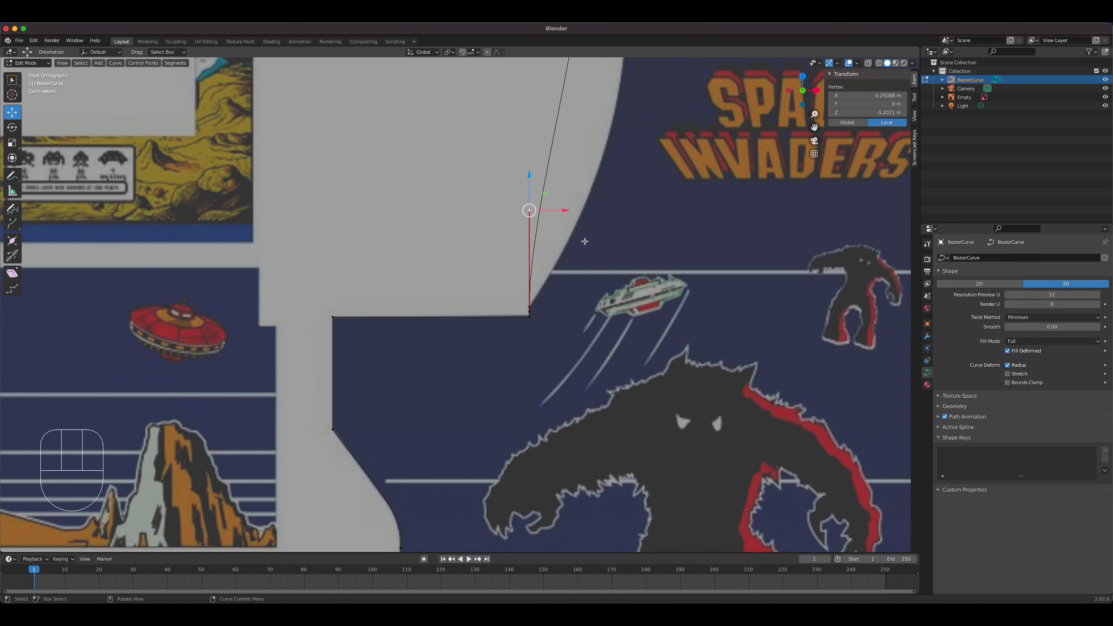
{"action": "key", "text": "g"}
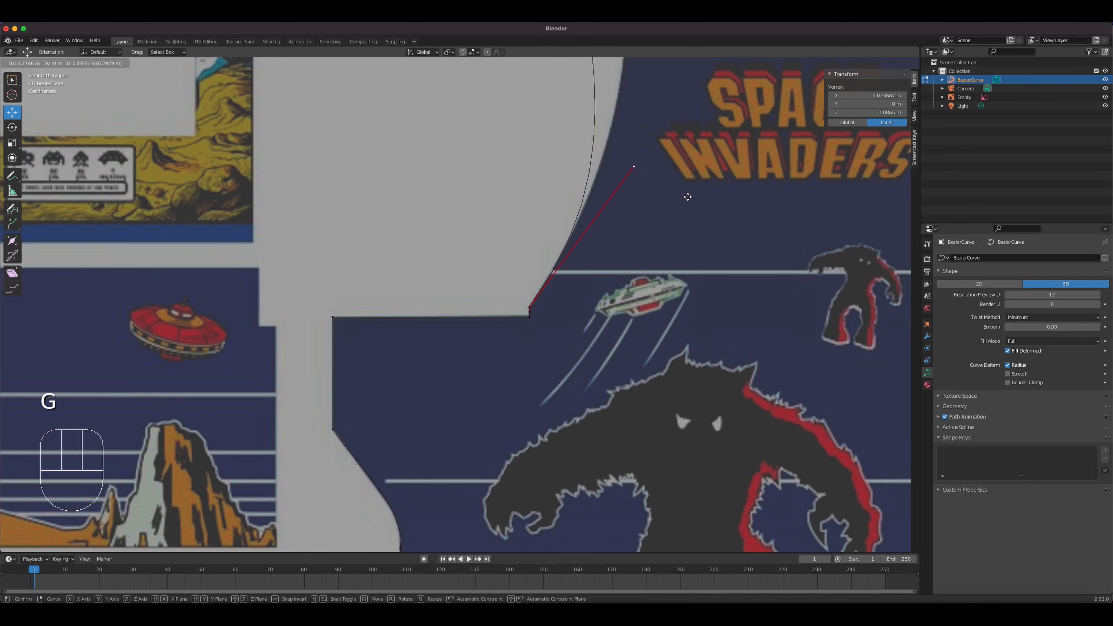
{"action": "left_click", "coordinate": [688, 198]}
Step: Close the gap in the cabinet outline with a segment between the two open end points
{"action": "middle_click_drag", "start_coordinate": [688, 198], "coordinate": [623, 440], "text": "shift"}
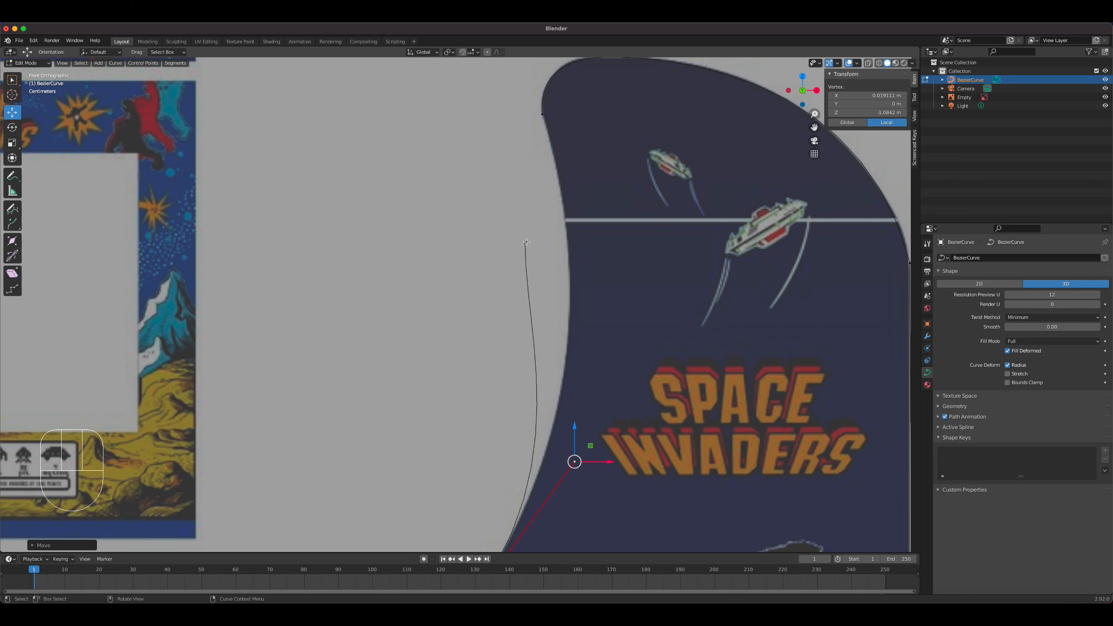
{"action": "left_click", "coordinate": [527, 242]}
{"action": "left_click", "coordinate": [543, 119], "text": "shift"}
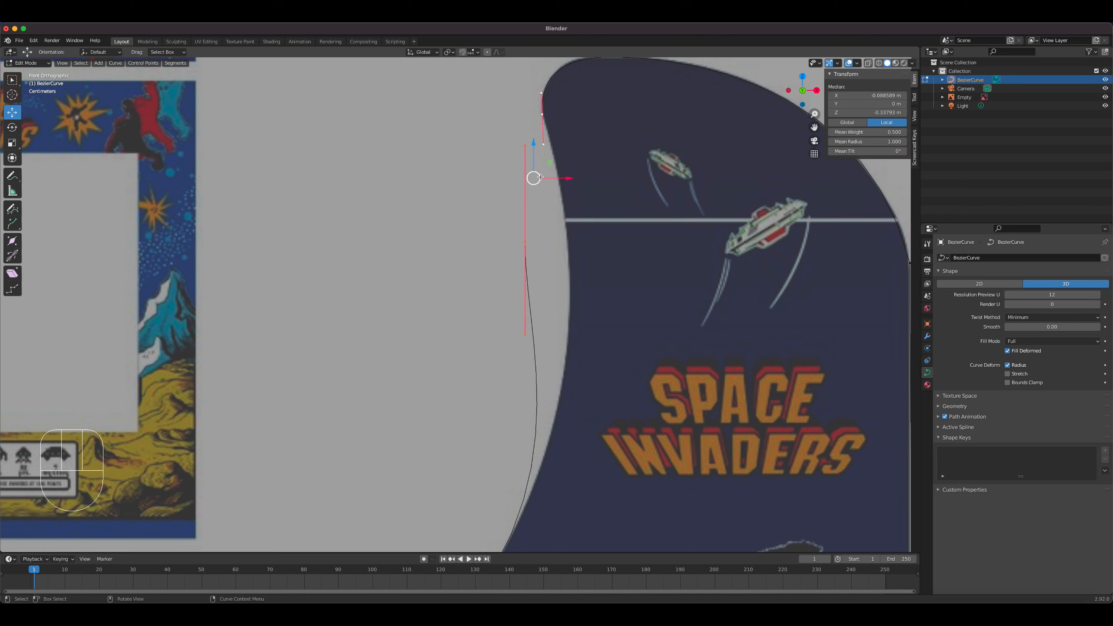
{"action": "key", "text": "f"}
Step: Move the newly joined middle control point onto the artwork's inward curve, beside the SPACE INVADERS lettering
{"action": "left_click", "coordinate": [527, 241]}
{"action": "key", "text": "f"}
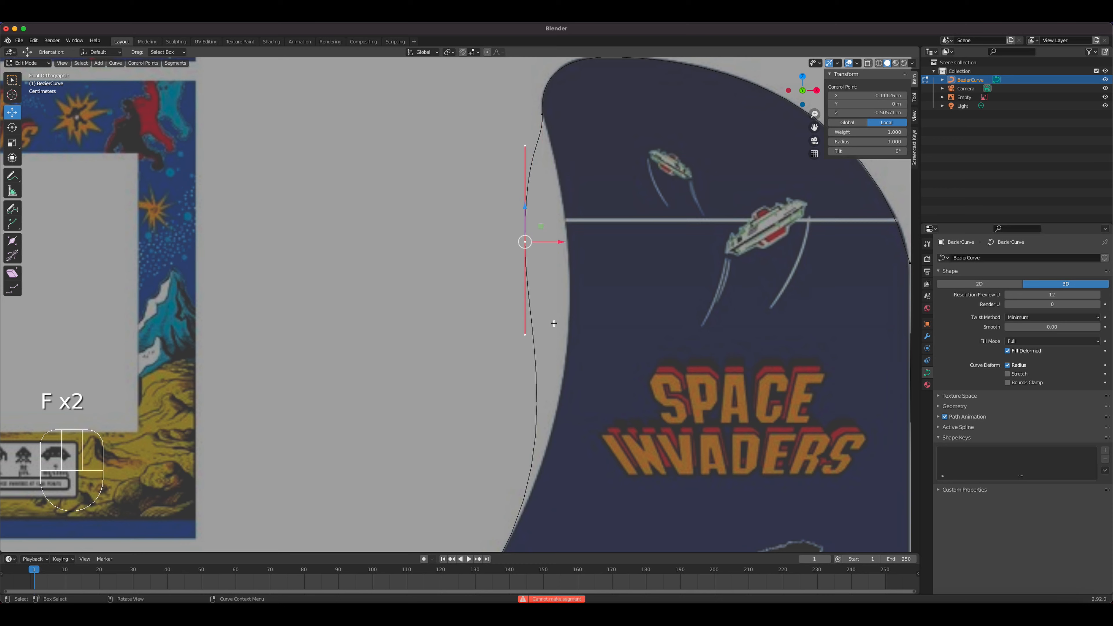
{"action": "key", "text": "g"}
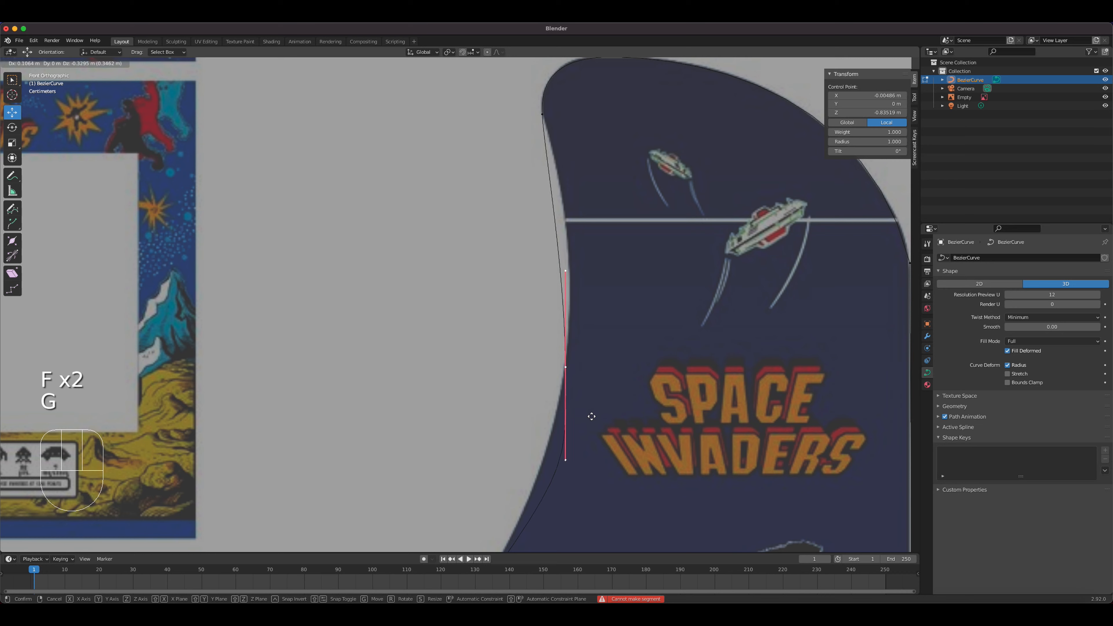
{"action": "left_click", "coordinate": [591, 415]}
Step: Angle the lower handle of the control point below the rounded top along the artwork's front edge
{"action": "left_click", "coordinate": [542, 114]}
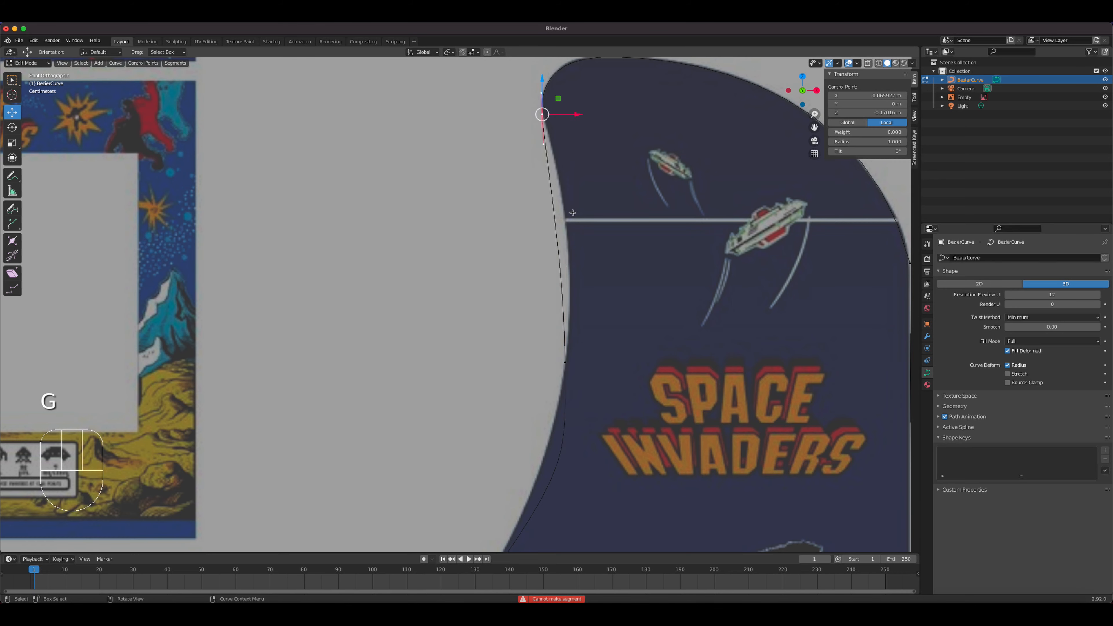
{"action": "left_click", "coordinate": [547, 146]}
{"action": "key", "text": "g"}
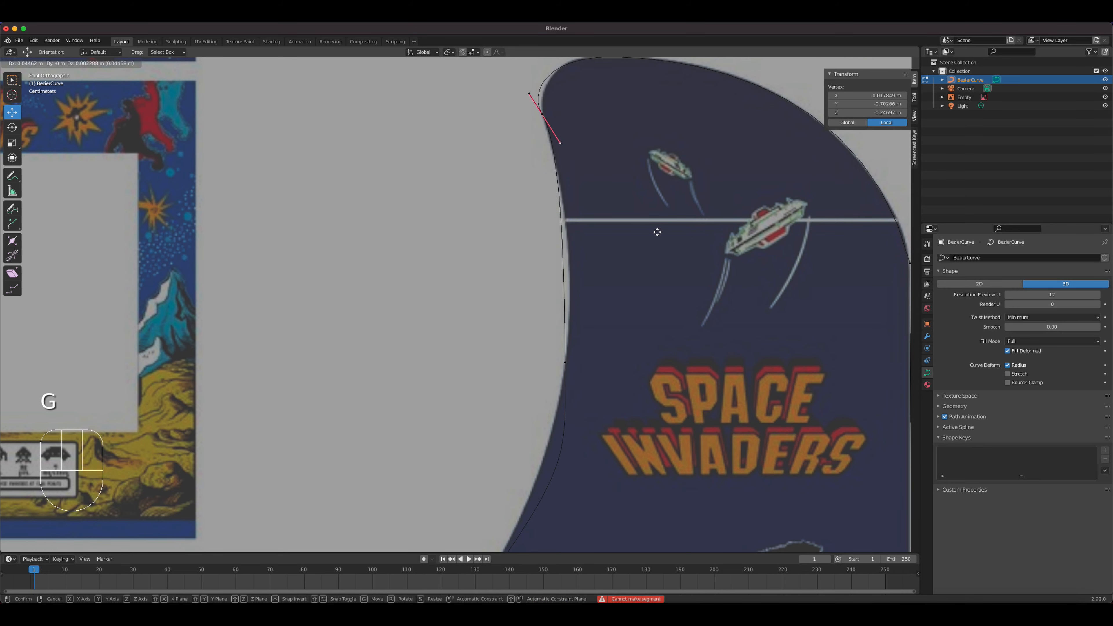
{"action": "right_click", "coordinate": [657, 232]}
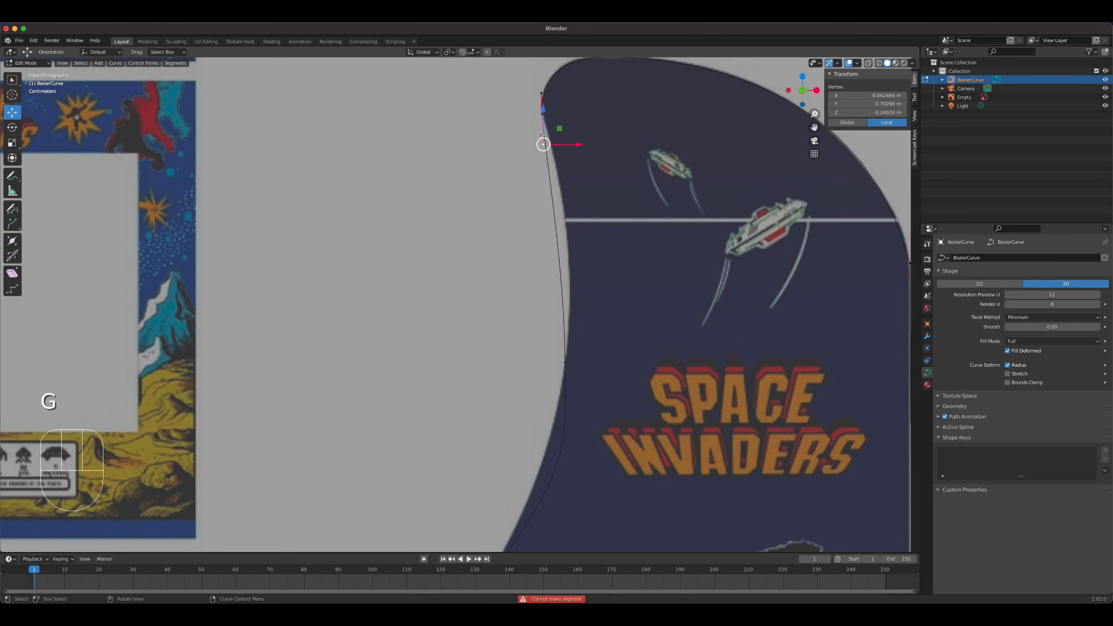
{"action": "middle_click_drag", "start_coordinate": [541, 142], "coordinate": [535, 274], "text": "shift"}
{"action": "scroll", "coordinate": [534, 274], "scroll_direction": "up", "scroll_amount": 3}
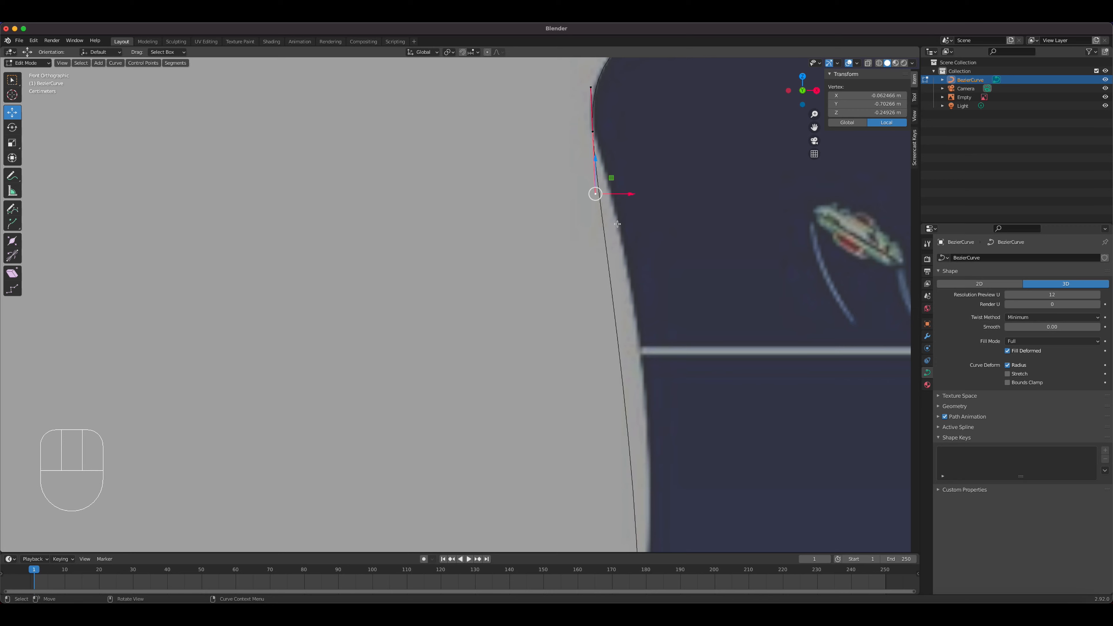
{"action": "key", "text": "g"}
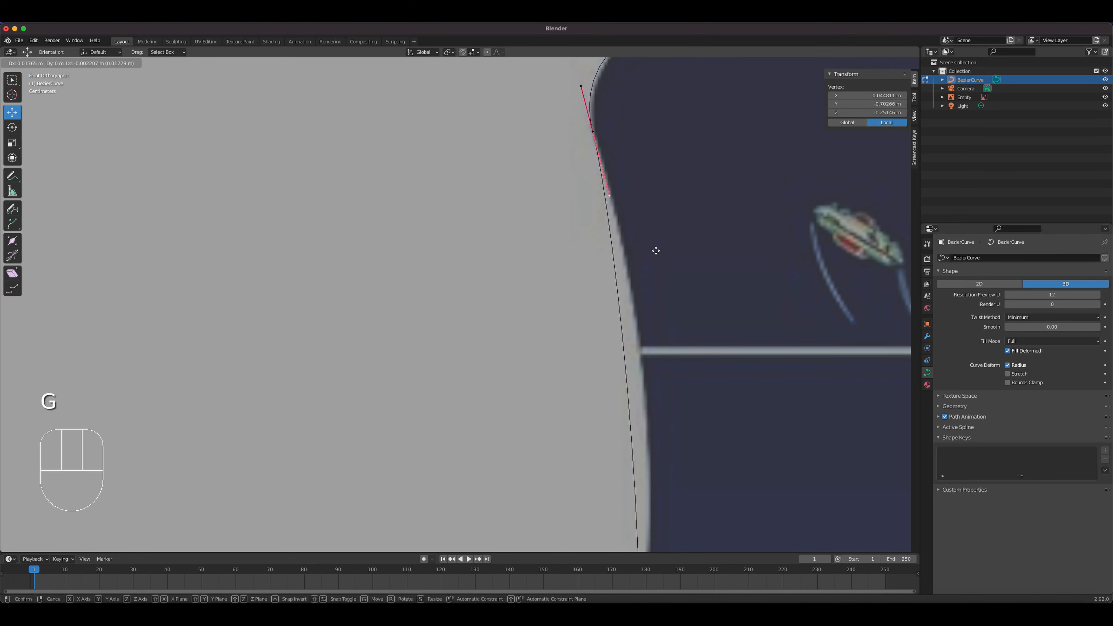
{"action": "left_click", "coordinate": [653, 248]}
Step: Nudge the control point below the rounded top slightly onto the artwork's edge
{"action": "scroll", "coordinate": [646, 234], "scroll_direction": "down", "scroll_amount": 2}
{"action": "left_click", "coordinate": [553, 184]}
{"action": "key", "text": "g"}
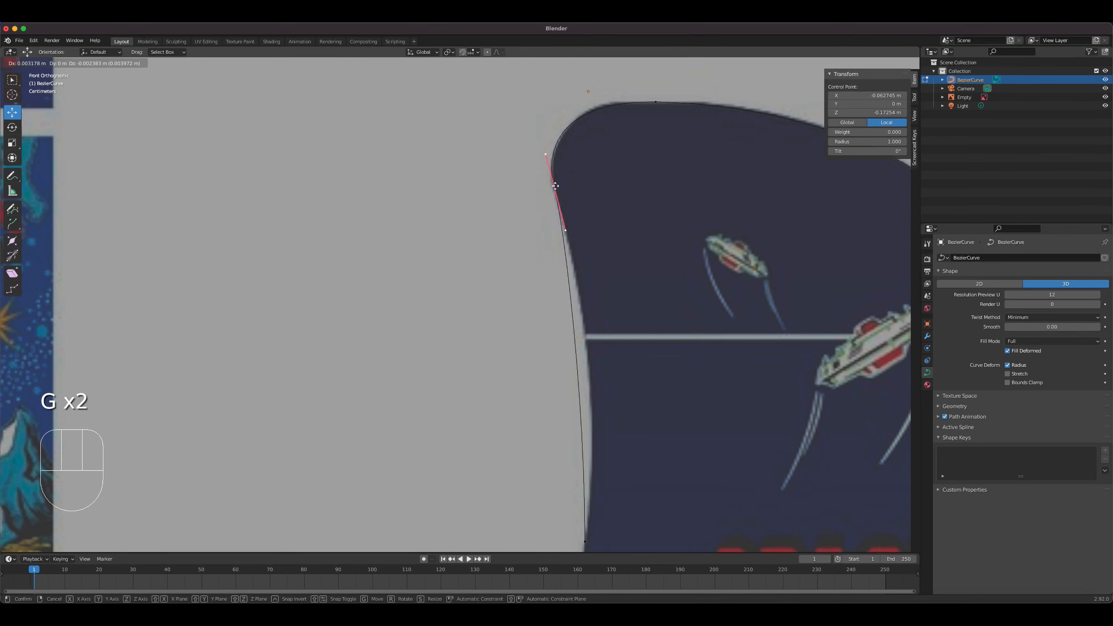
{"action": "left_click", "coordinate": [554, 186]}
Step: Move the upper handle of the middle control point outward to fit the inward curve of the cabinet side
{"action": "middle_click_drag", "start_coordinate": [580, 541], "coordinate": [545, 452], "text": "shift"}
{"action": "left_click", "coordinate": [546, 452]}
{"action": "left_click", "coordinate": [551, 315]}
{"action": "key", "text": "g"}
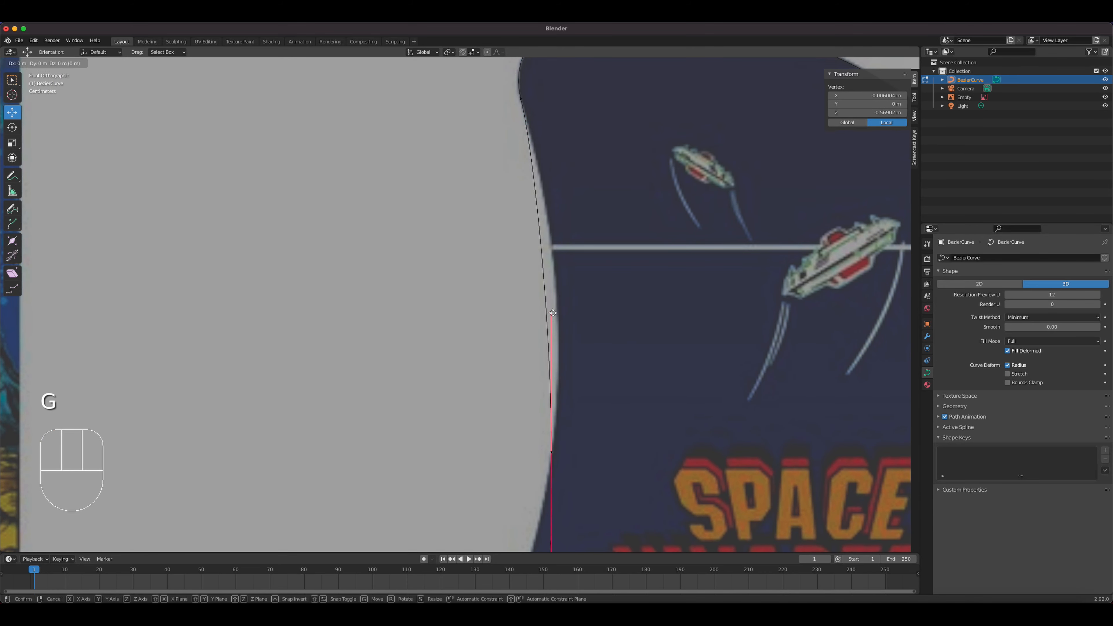
{"action": "left_click", "coordinate": [575, 286]}
Step: Shorten the upper handle at the shelf's inner corner, pulling it back onto the artwork's edge below the lettering
{"action": "middle_click_drag", "start_coordinate": [604, 434], "coordinate": [647, 149], "text": "shift"}
{"action": "left_click_drag", "start_coordinate": [474, 501], "coordinate": [611, 302]}
{"action": "key", "text": "g"}
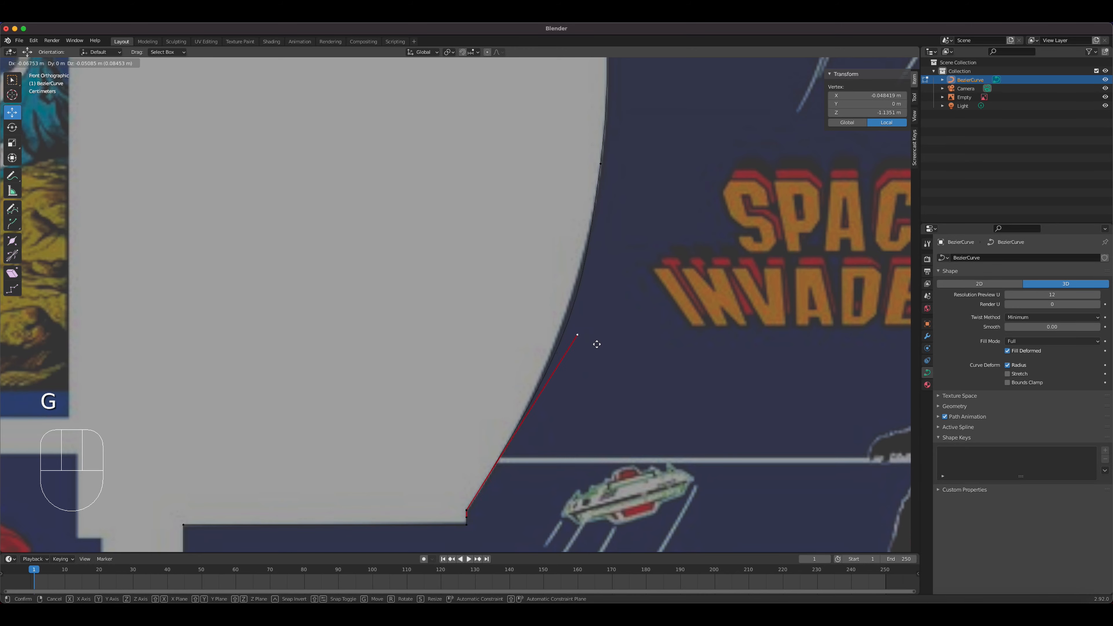
{"action": "left_click", "coordinate": [573, 350]}
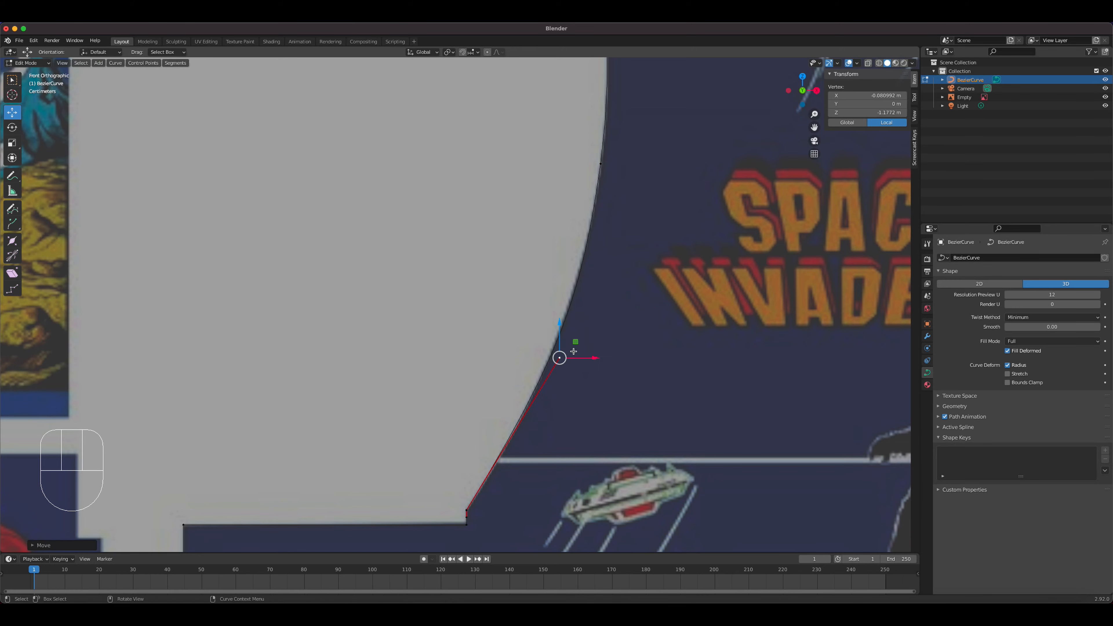
Step: Save the project as Aracde1up.blend
{"action": "scroll", "coordinate": [647, 348], "scroll_direction": "down", "scroll_amount": 6}
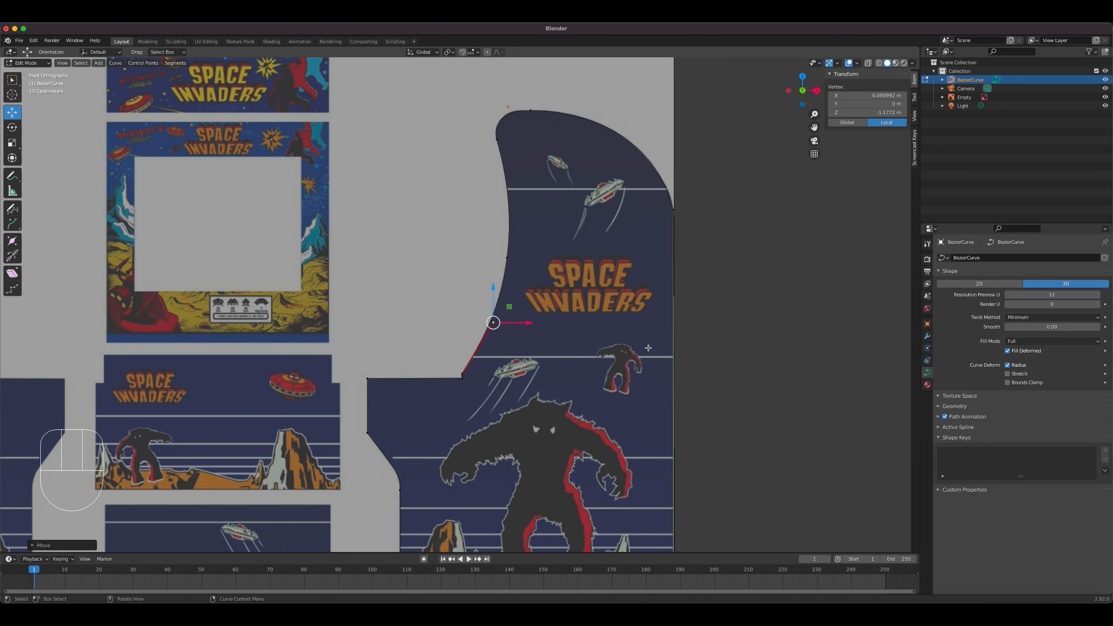
{"action": "scroll", "coordinate": [648, 347], "scroll_direction": "down", "scroll_amount": 2}
{"action": "key", "text": "super+s"}
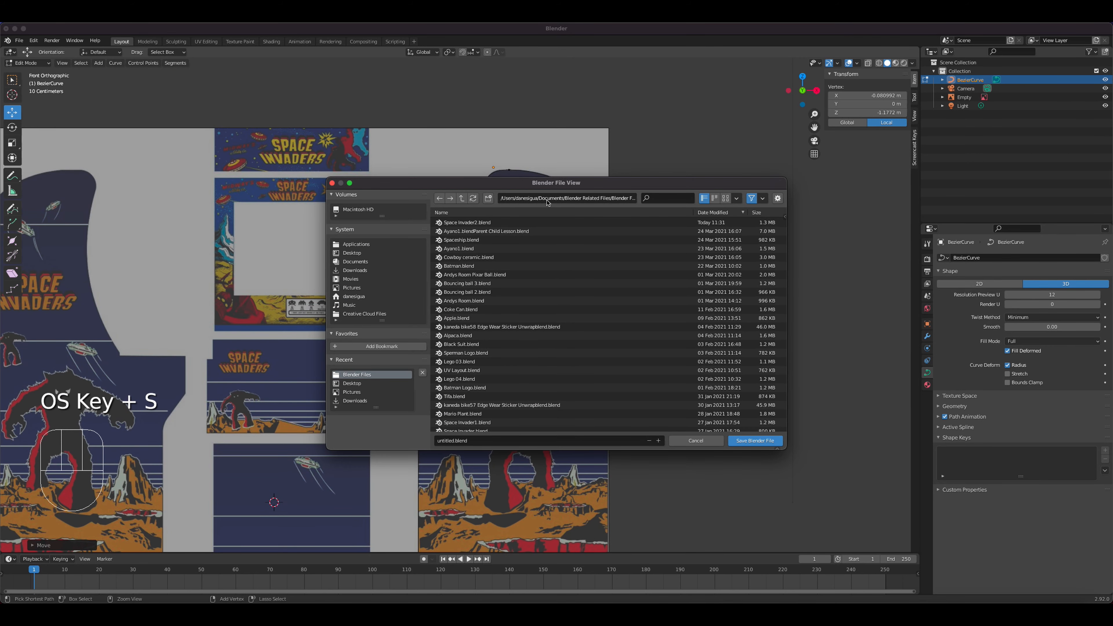
{"action": "left_click", "coordinate": [540, 441]}
{"action": "type", "text": "Aracde1up"}
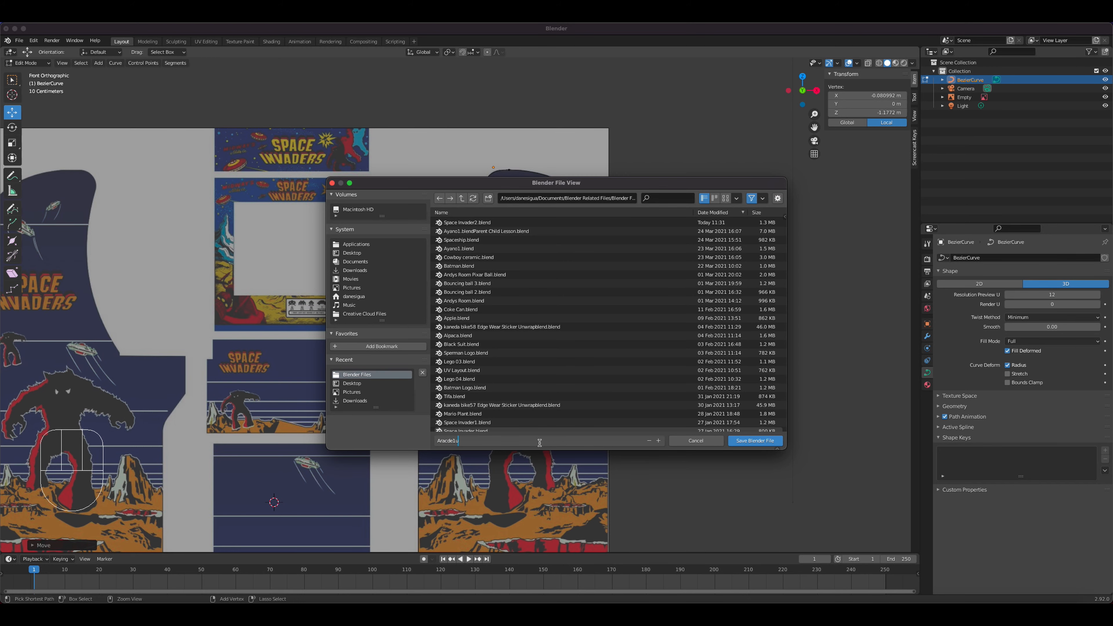
{"action": "left_click", "coordinate": [754, 440]}
Step: Leave edit mode and examine the traced outline from the front and side for points lying out of plane
{"action": "key", "text": "Tab"}
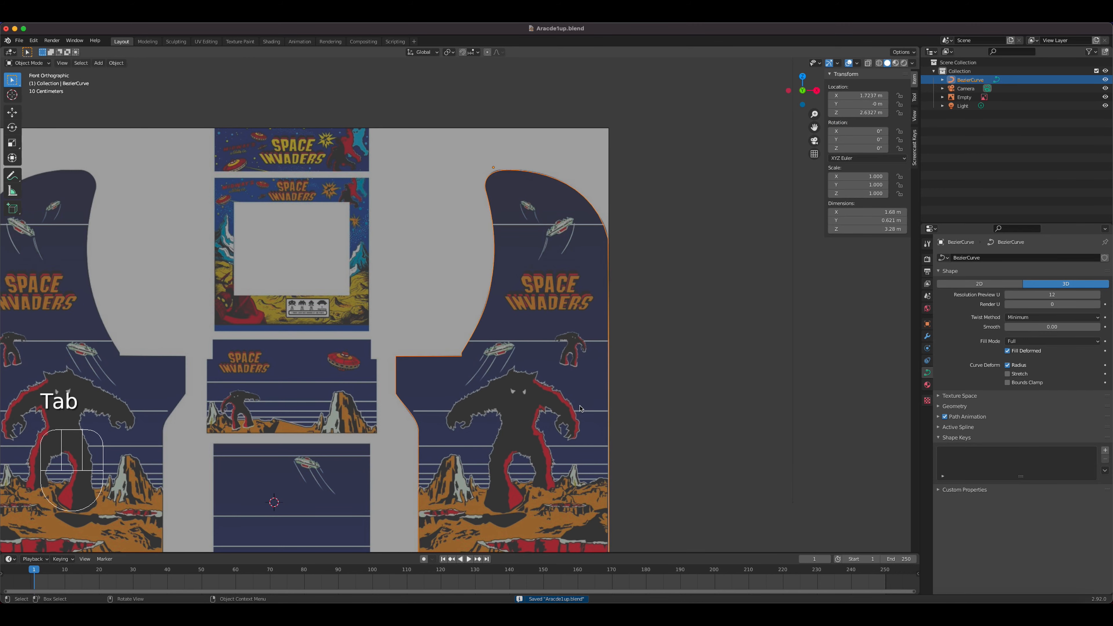
{"action": "scroll", "coordinate": [575, 423], "scroll_direction": "down", "scroll_amount": 4}
{"action": "scroll", "coordinate": [574, 425], "scroll_direction": "up", "scroll_amount": 2}
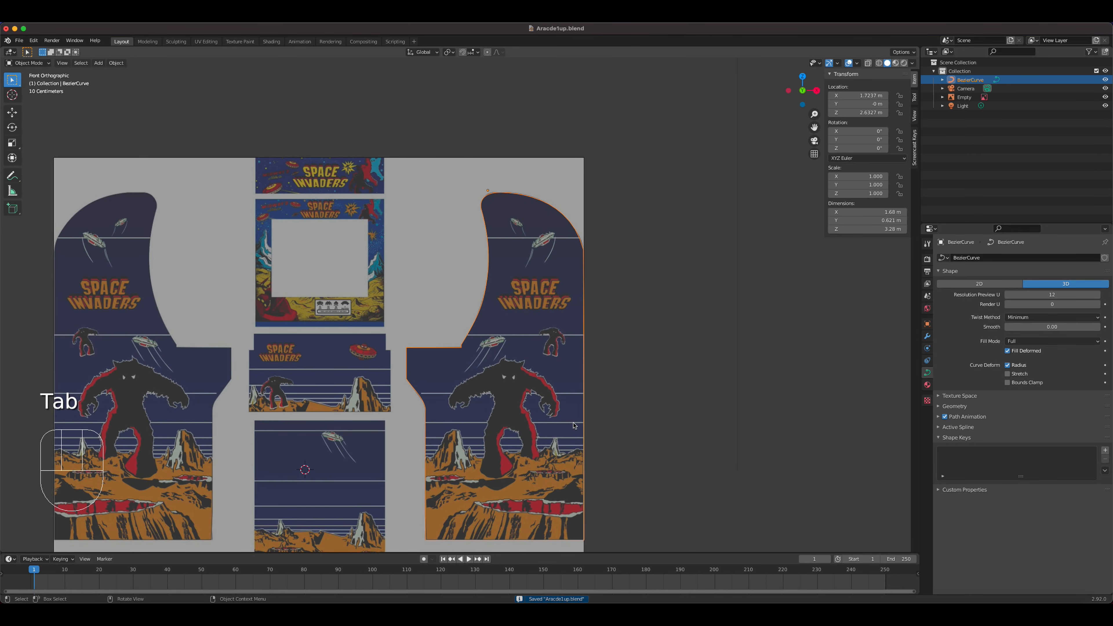
{"action": "key", "text": "Tab"}
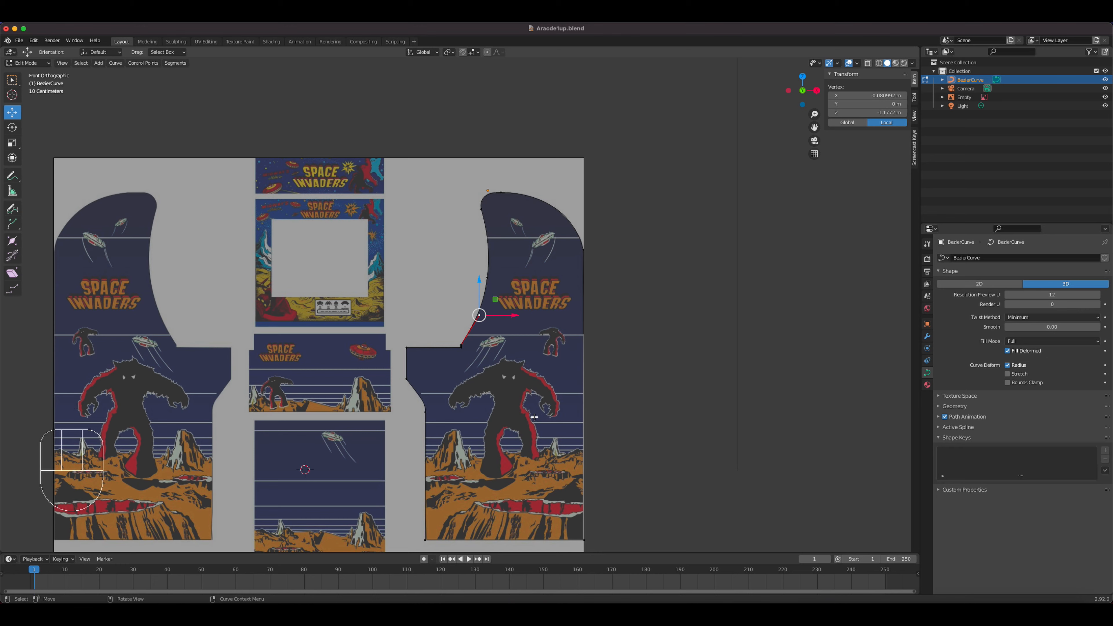
{"action": "key", "text": "Tab"}
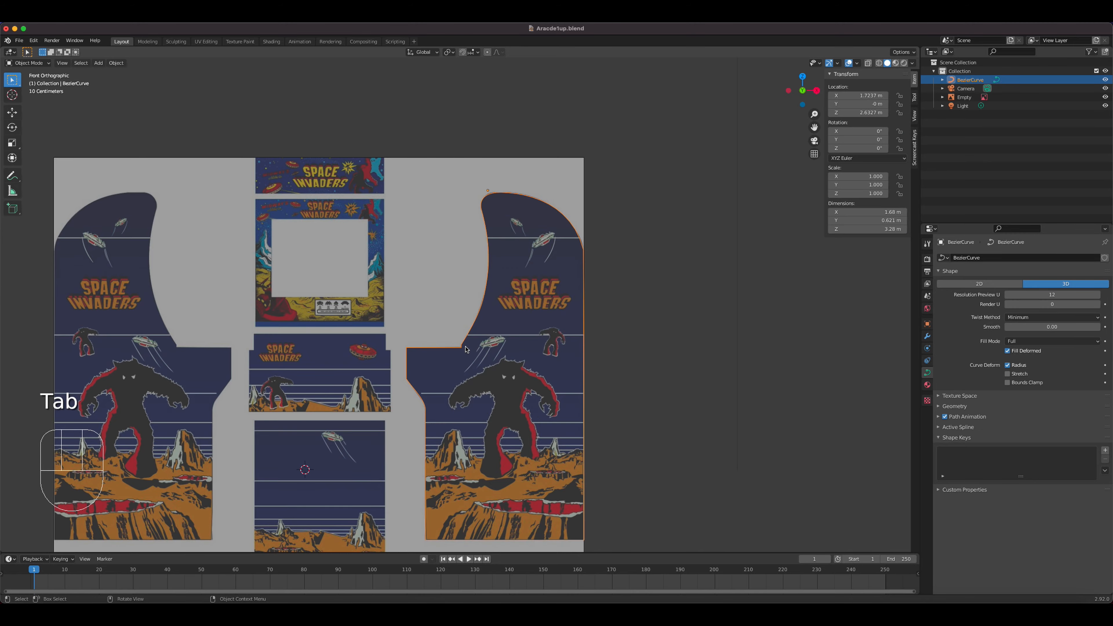
{"action": "scroll", "coordinate": [466, 350], "scroll_direction": "up", "scroll_amount": 6}
{"action": "middle_click_drag", "start_coordinate": [485, 428], "coordinate": [669, 432]}
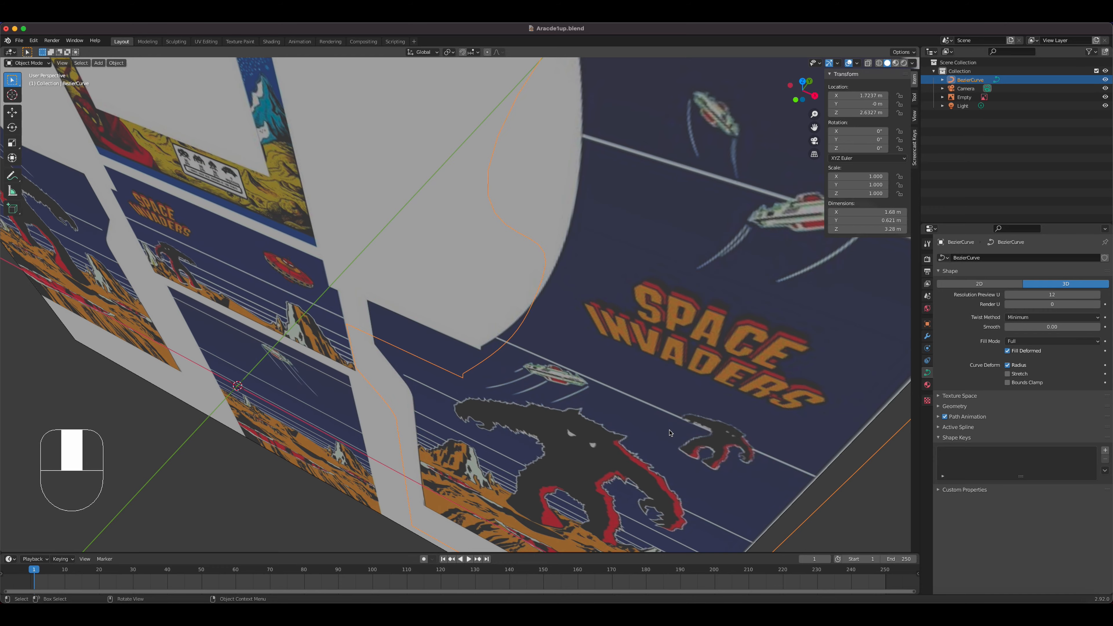
{"action": "key", "text": "KP_1"}
{"action": "scroll", "coordinate": [668, 434], "scroll_direction": "down", "scroll_amount": 4}
{"action": "middle_click_drag", "start_coordinate": [666, 434], "coordinate": [491, 437]}
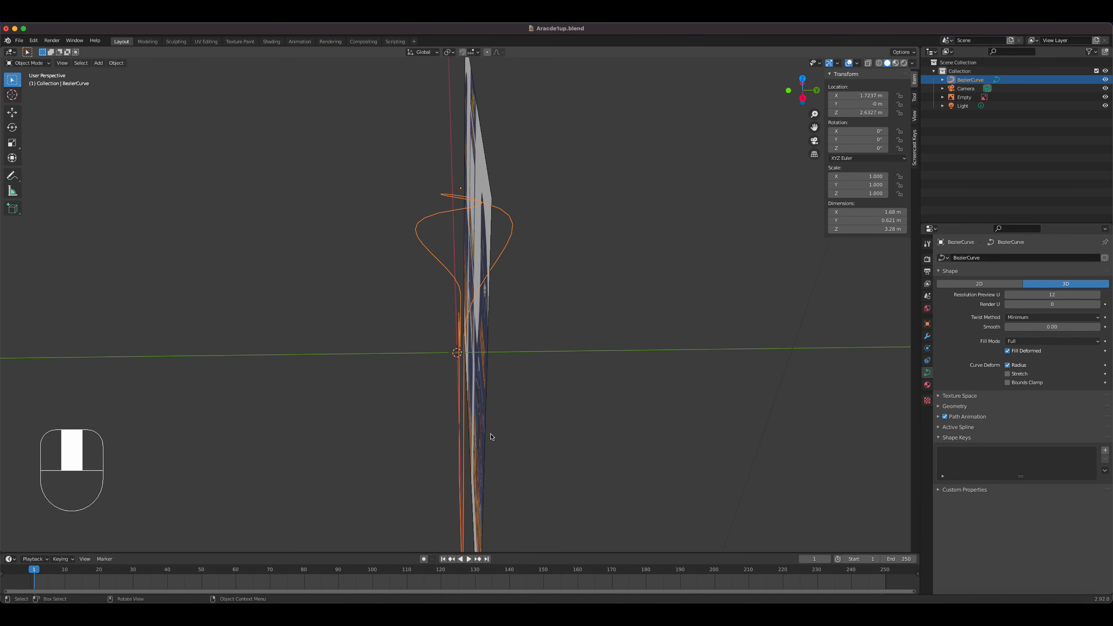
Step: Flatten the outline into a single plane by scaling all its control points to 0 along the Y axis in top view
{"action": "key", "text": "KP_7"}
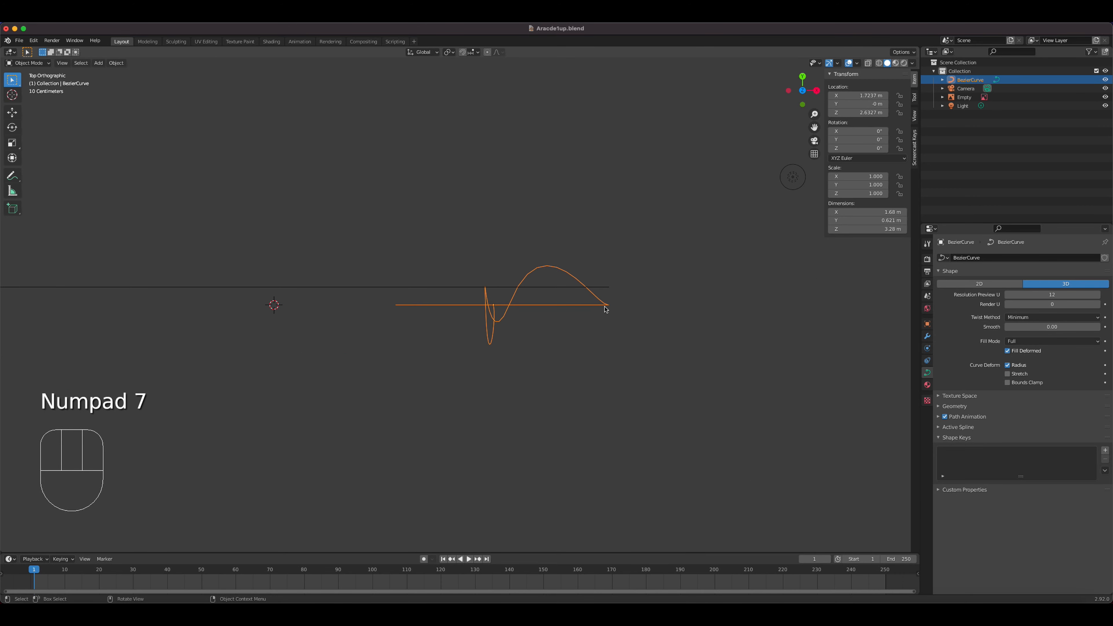
{"action": "key", "text": "Tab"}
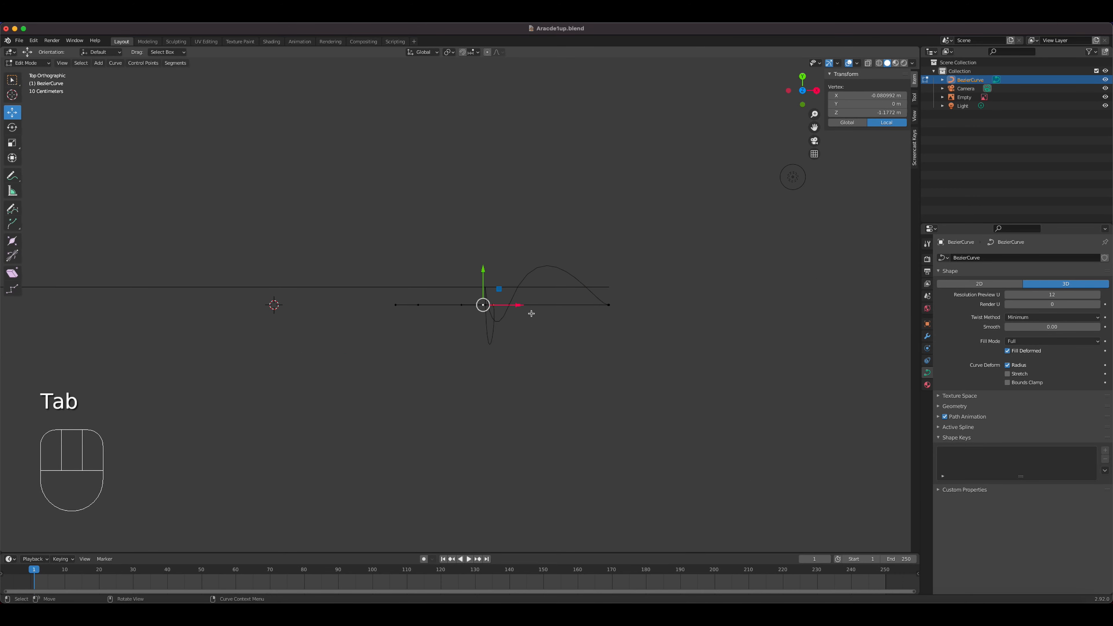
{"action": "left_click_drag", "start_coordinate": [655, 334], "coordinate": [361, 301]}
{"action": "key", "text": "s"}
{"action": "key", "text": "y"}
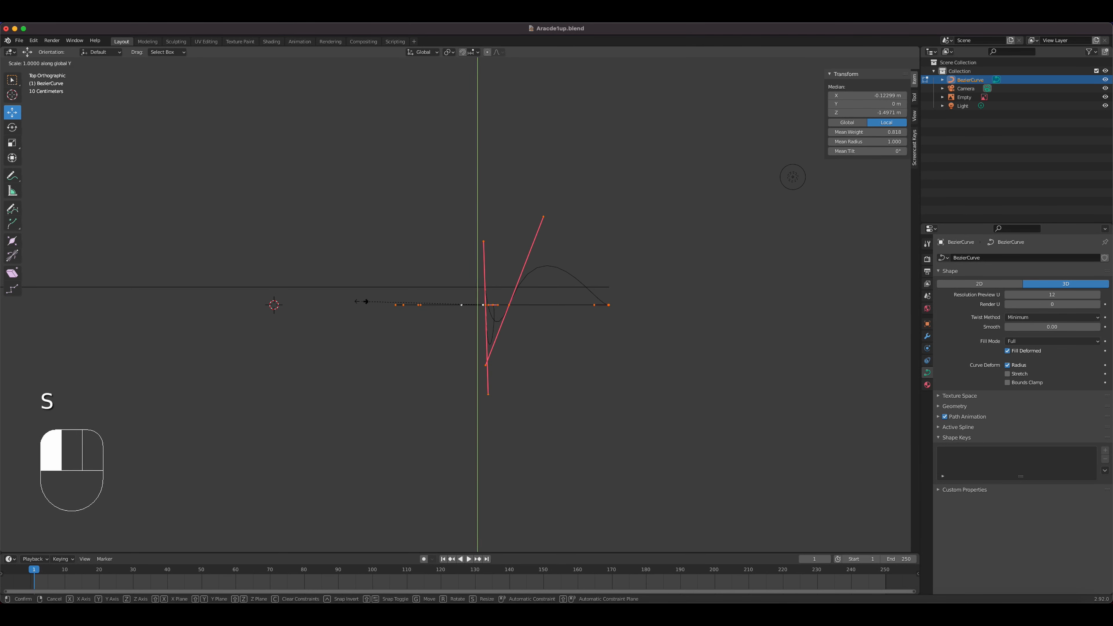
{"action": "left_click", "coordinate": [484, 351]}
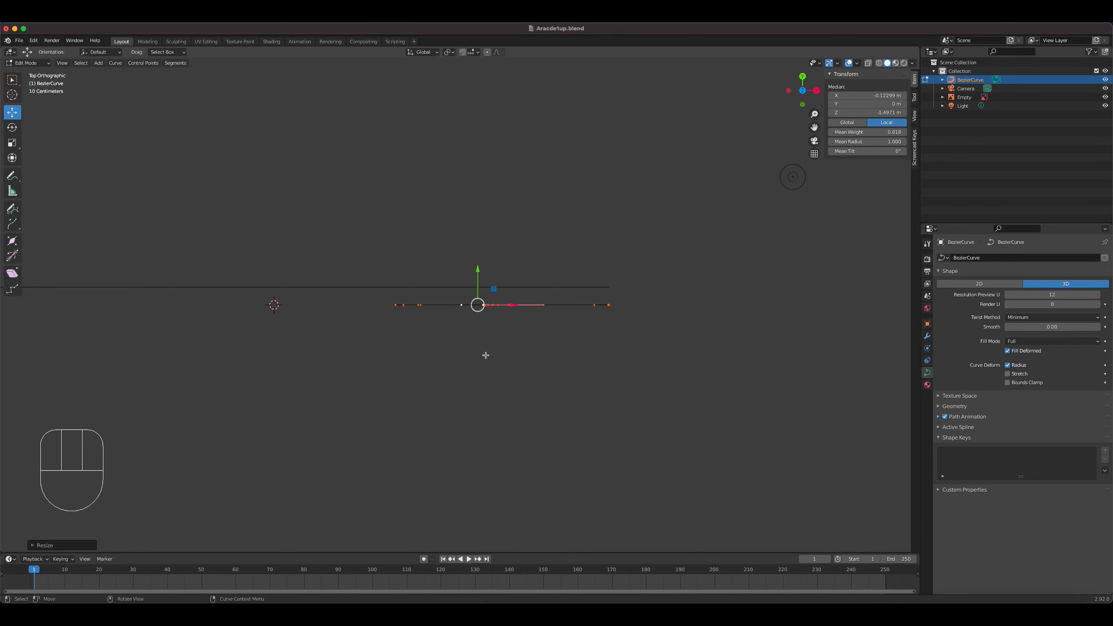
Step: Return to object mode and convert the cabinet outline curve to a mesh
{"action": "middle_click_drag", "start_coordinate": [485, 353], "coordinate": [498, 272]}
{"action": "key", "text": "Tab"}
{"action": "right_click", "coordinate": [492, 272]}
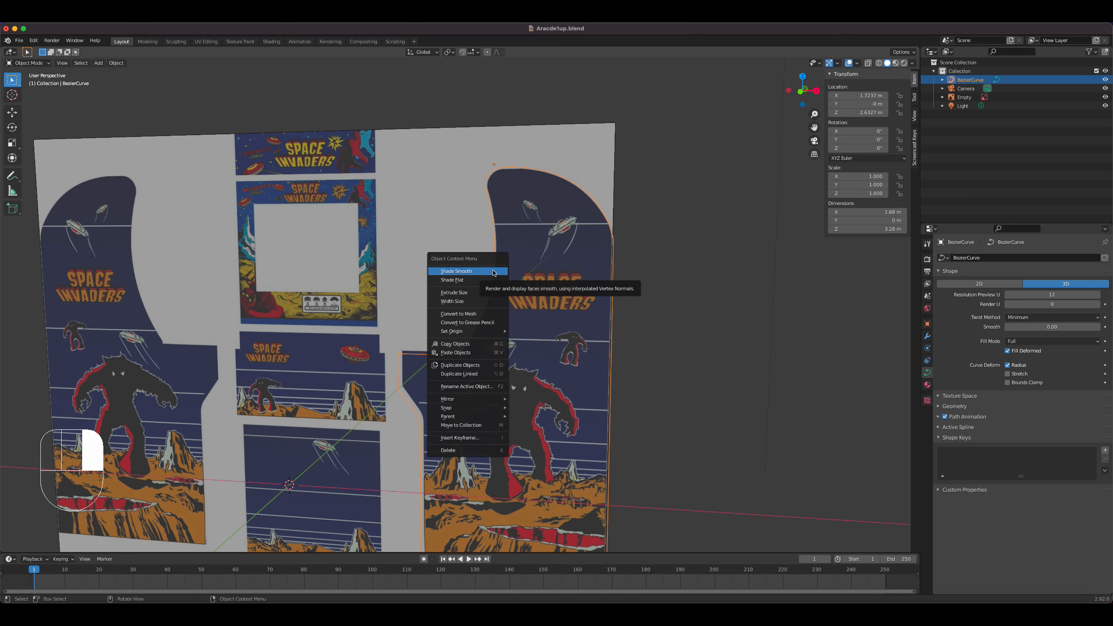
{"action": "left_click", "coordinate": [488, 315]}
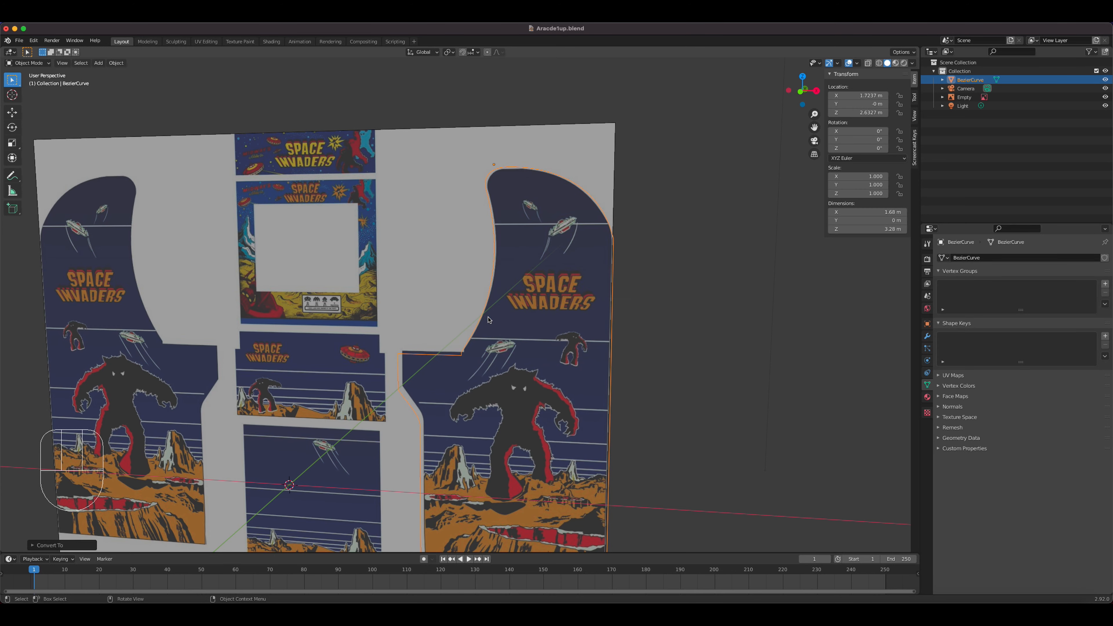
Step: Fill the converted outline with a single face from all of its edges in edge select mode
{"action": "key", "text": "Tab"}
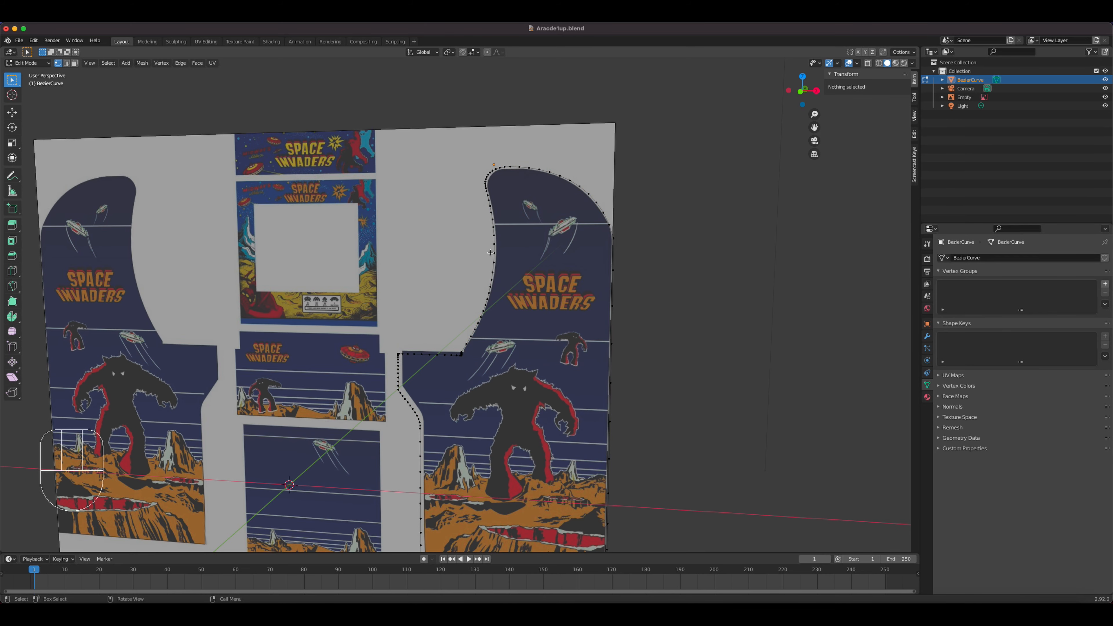
{"action": "key", "text": "Tab"}
{"action": "middle_click_drag", "start_coordinate": [517, 282], "coordinate": [505, 293]}
{"action": "key", "text": "Tab"}
{"action": "key", "text": "2"}
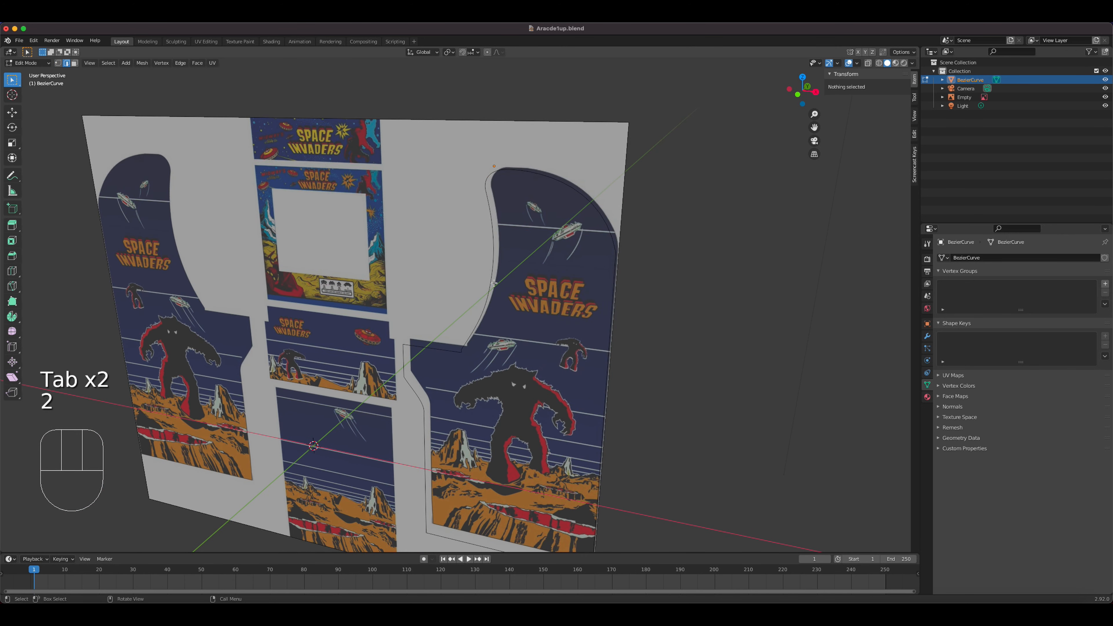
{"action": "key", "text": "a"}
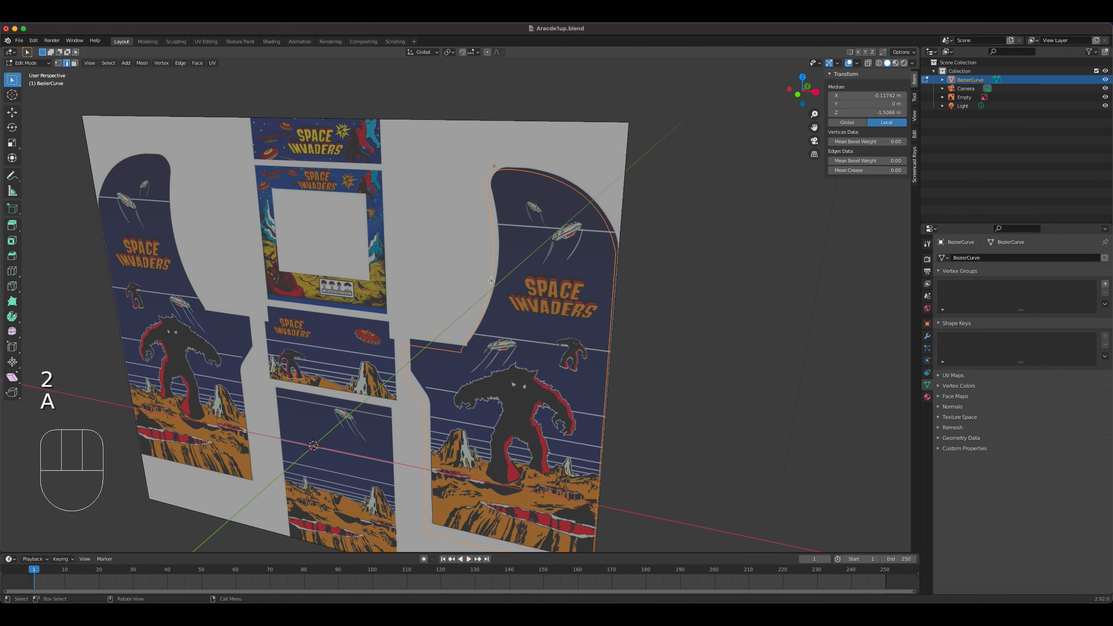
{"action": "key", "text": "f"}
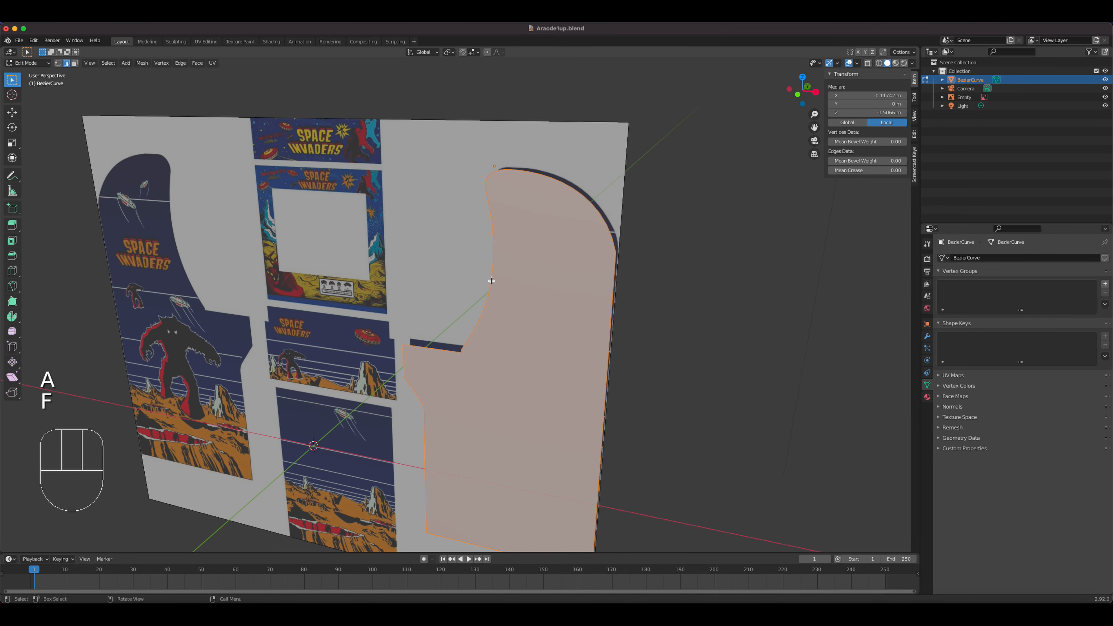
Step: Extrude the filled side panel face to a thickness of about 0.032 m
{"action": "middle_click_drag", "start_coordinate": [526, 288], "coordinate": [474, 316]}
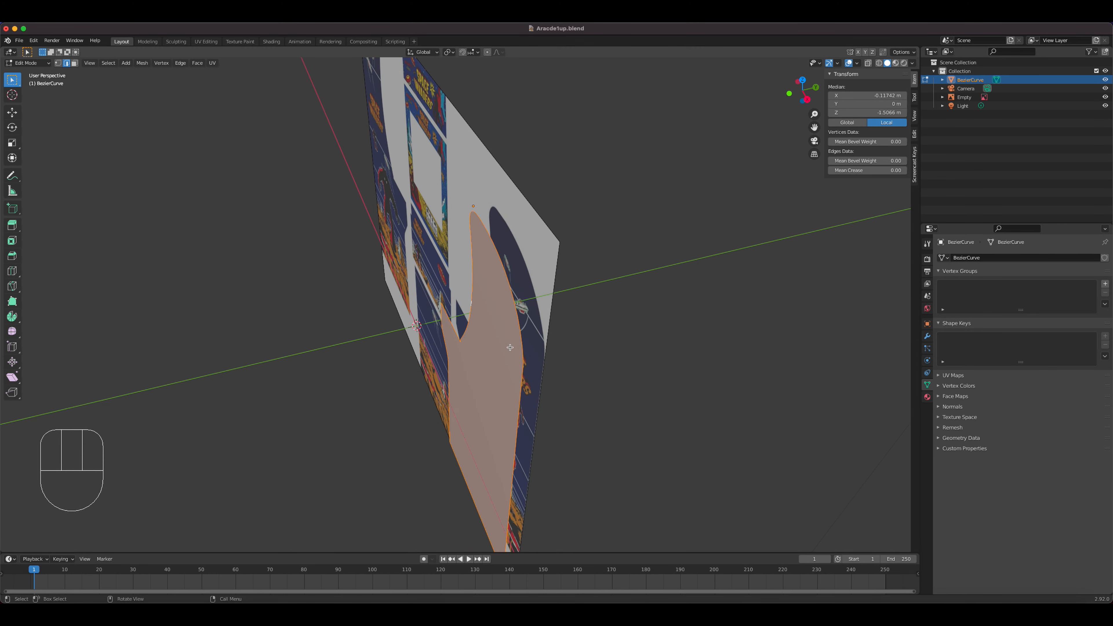
{"action": "key", "text": "e"}
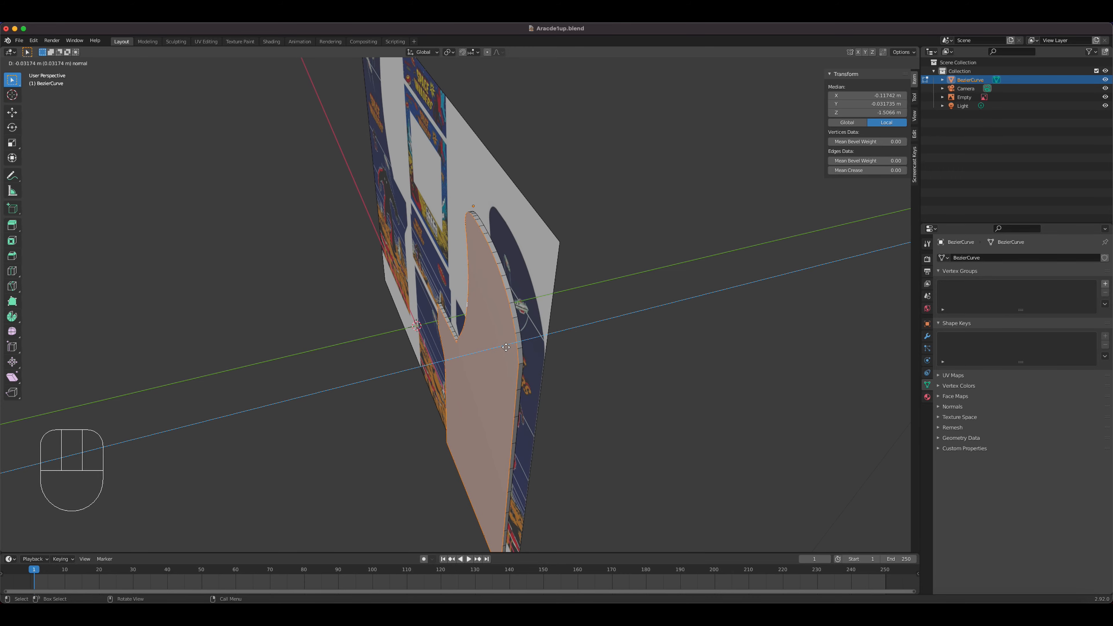
{"action": "left_click", "coordinate": [506, 347]}
Step: Return to object mode, shade the side panel smooth and enable Auto Smooth for its normals
{"action": "middle_click_drag", "start_coordinate": [506, 347], "coordinate": [527, 315]}
{"action": "scroll", "coordinate": [548, 291], "scroll_direction": "up", "scroll_amount": 3}
{"action": "key", "text": "Tab"}
{"action": "right_click", "coordinate": [509, 131]}
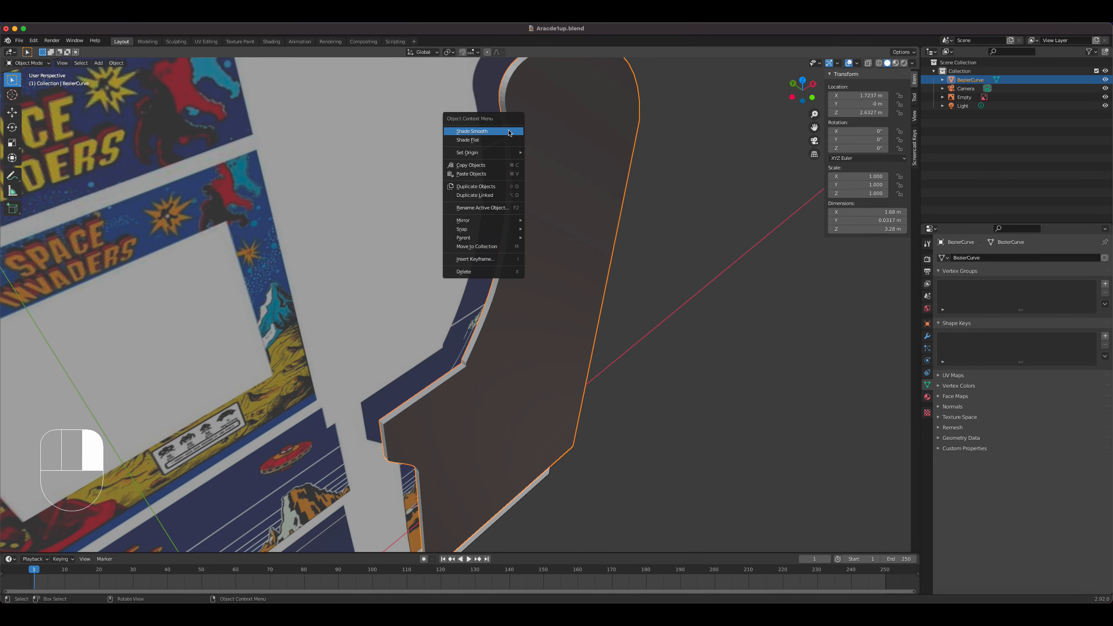
{"action": "left_click", "coordinate": [509, 132]}
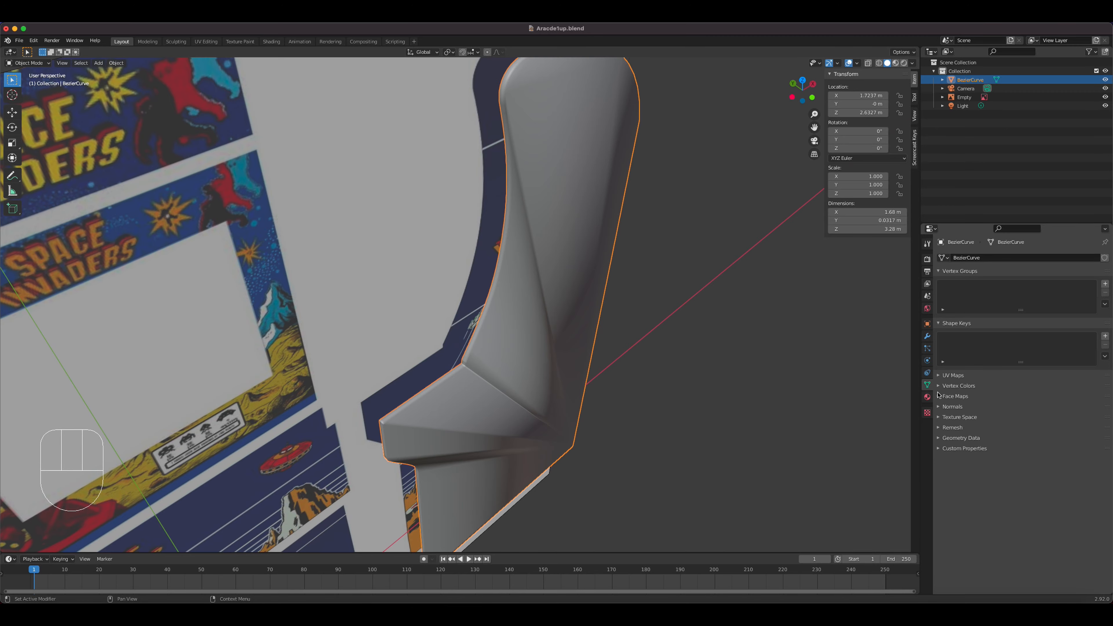
{"action": "left_click", "coordinate": [938, 406]}
{"action": "left_click", "coordinate": [1007, 419]}
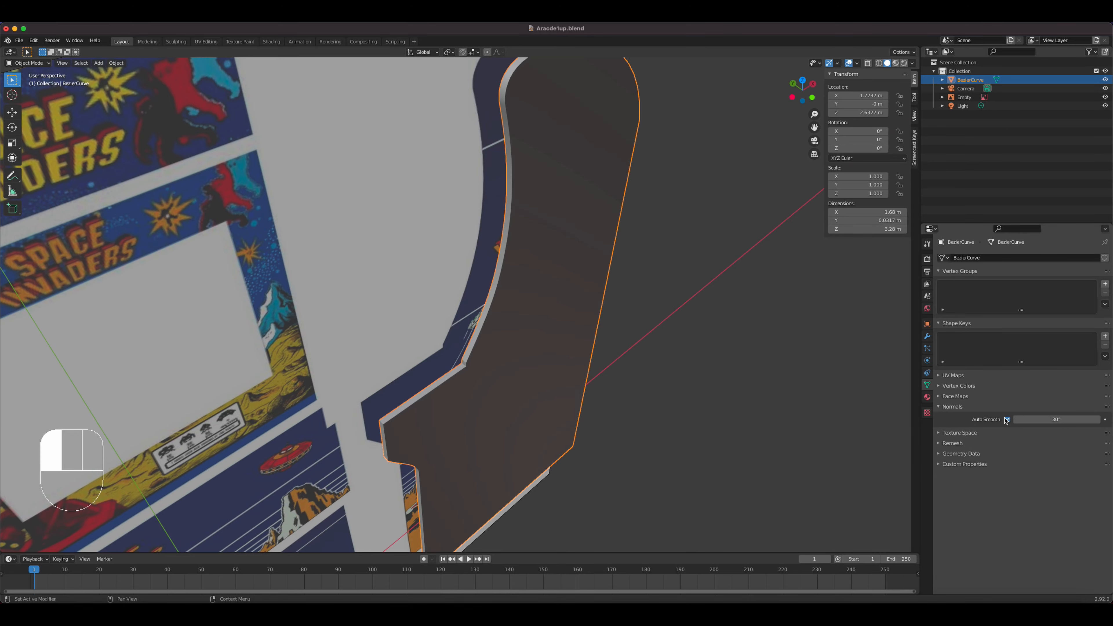
{"action": "middle_click_drag", "start_coordinate": [655, 333], "coordinate": [594, 308]}
{"action": "scroll", "coordinate": [594, 308], "scroll_direction": "down", "scroll_amount": 8}
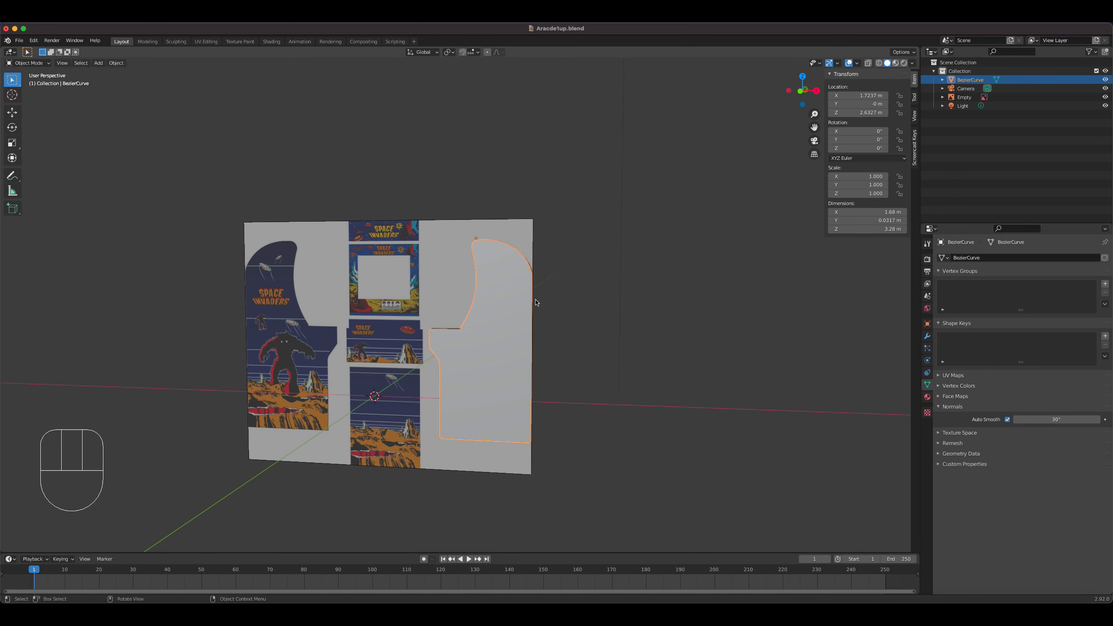
Step: Switch to the UV Editing workspace and create a new material for the side panel in object mode
{"action": "left_click", "coordinate": [207, 42]}
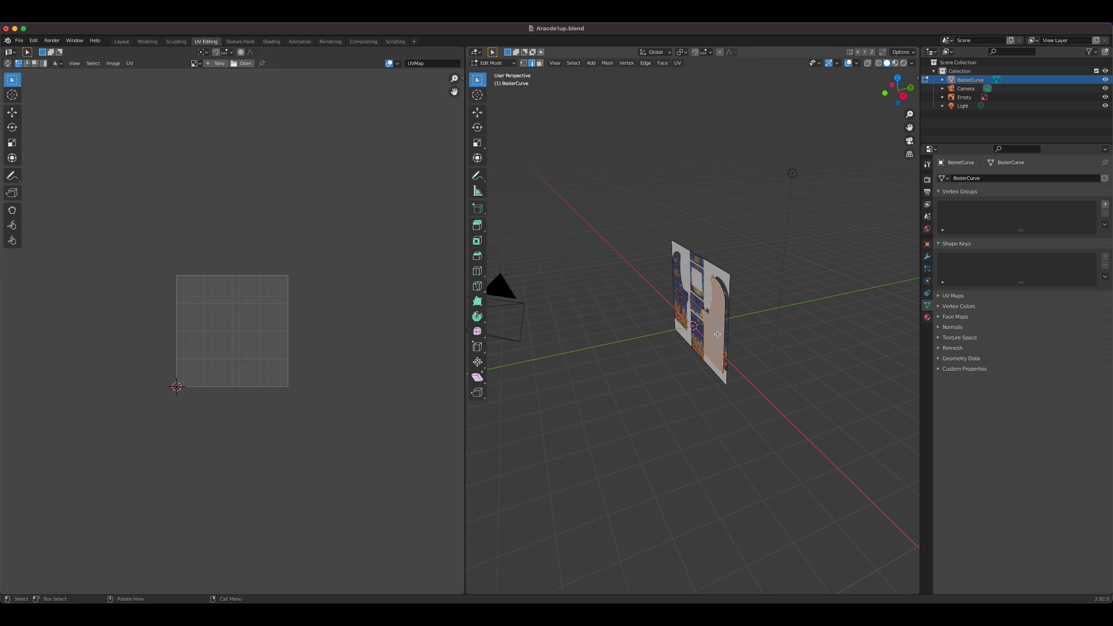
{"action": "key", "text": "Tab"}
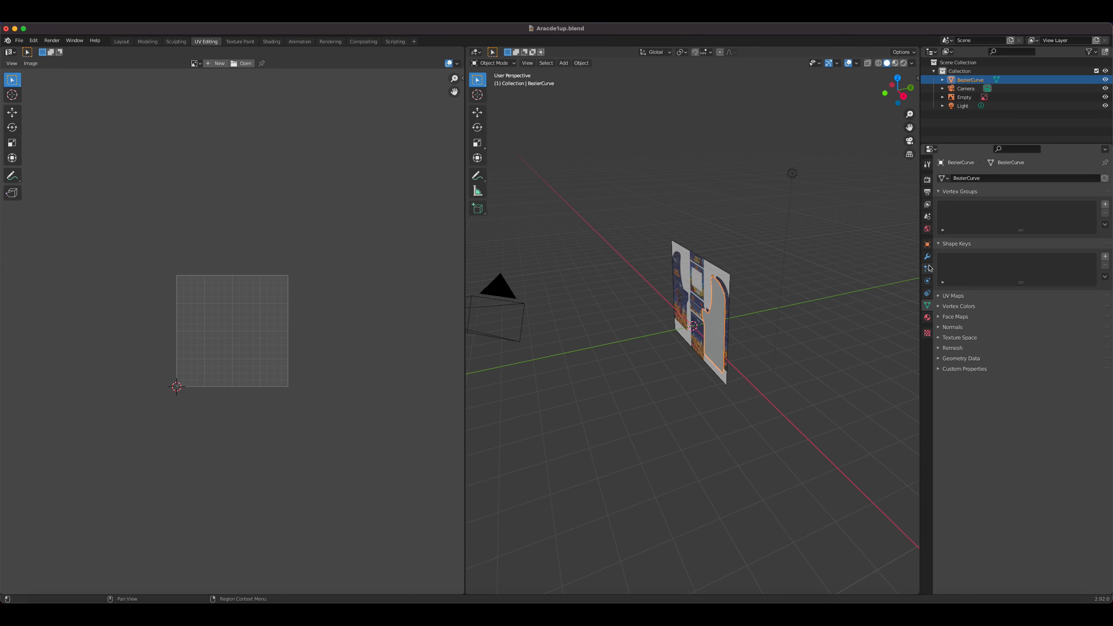
{"action": "left_click", "coordinate": [927, 318]}
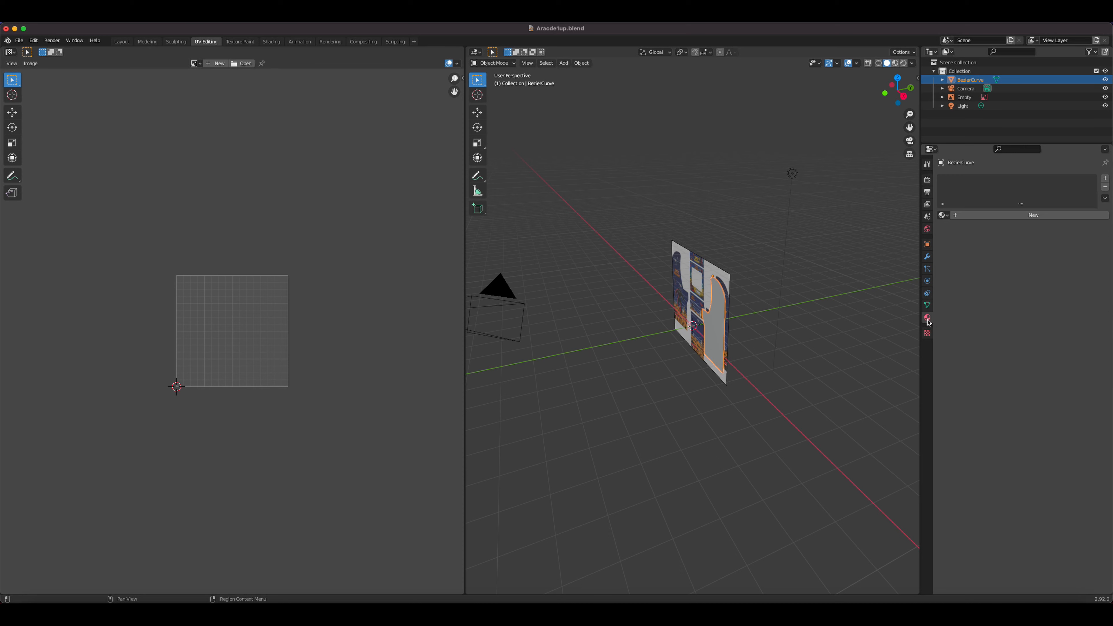
{"action": "left_click", "coordinate": [994, 216]}
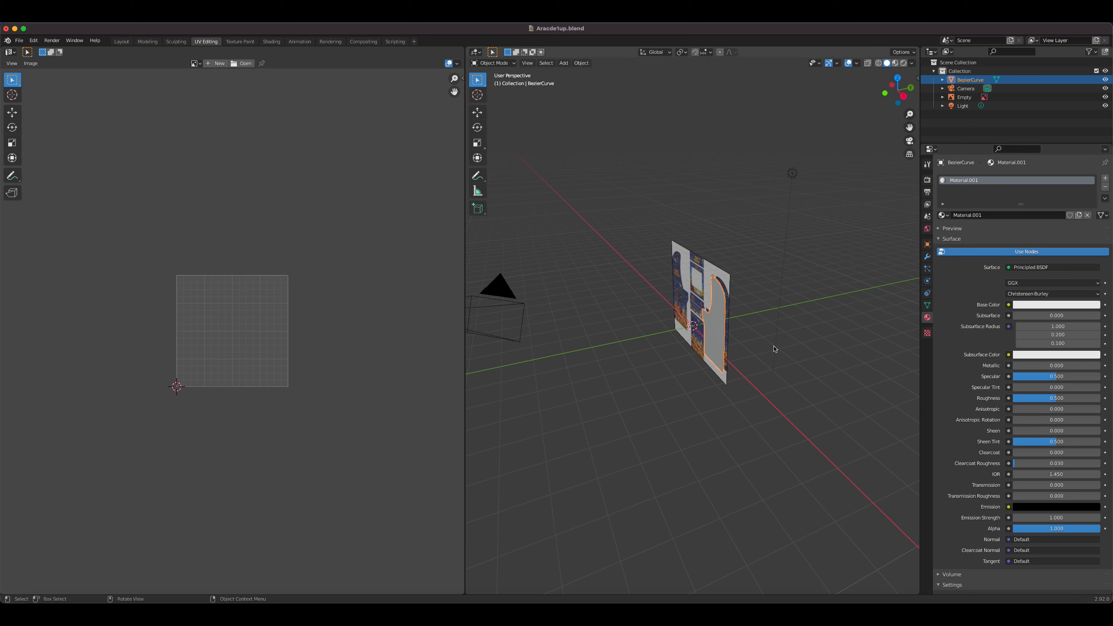
Step: Add a second material slot with a new material to the side panel and name it Yellow Strip
{"action": "scroll", "coordinate": [722, 312], "scroll_direction": "up", "scroll_amount": 6}
{"action": "middle_click_drag", "start_coordinate": [721, 313], "coordinate": [833, 325]}
{"action": "middle_click_drag", "start_coordinate": [788, 176], "coordinate": [655, 345], "text": "shift"}
{"action": "scroll", "coordinate": [672, 271], "scroll_direction": "up", "scroll_amount": 2}
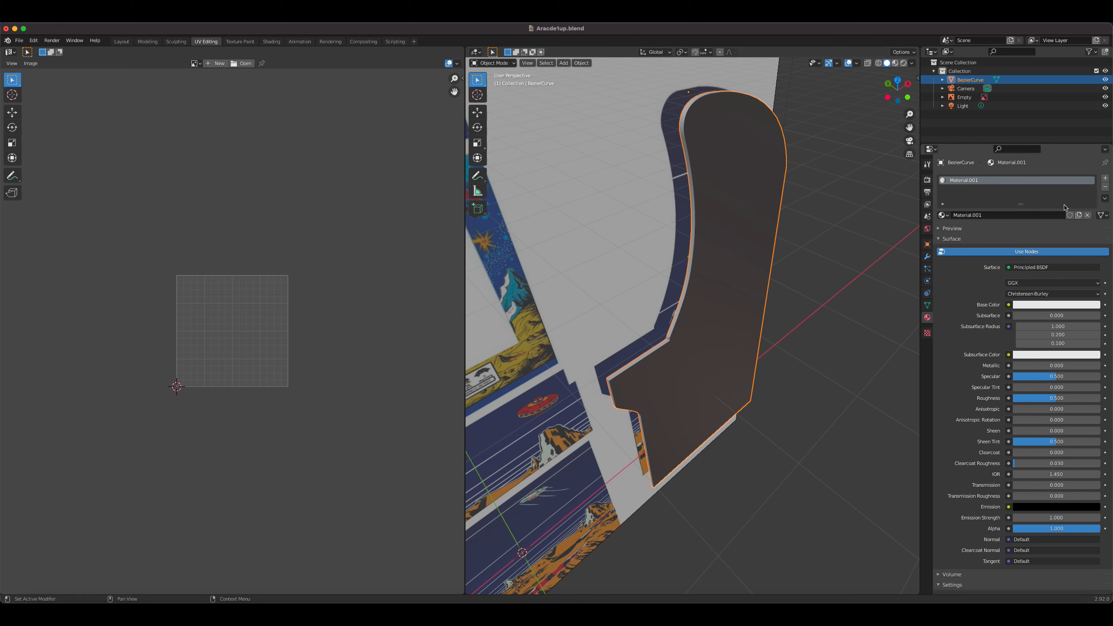
{"action": "left_click", "coordinate": [1105, 177]}
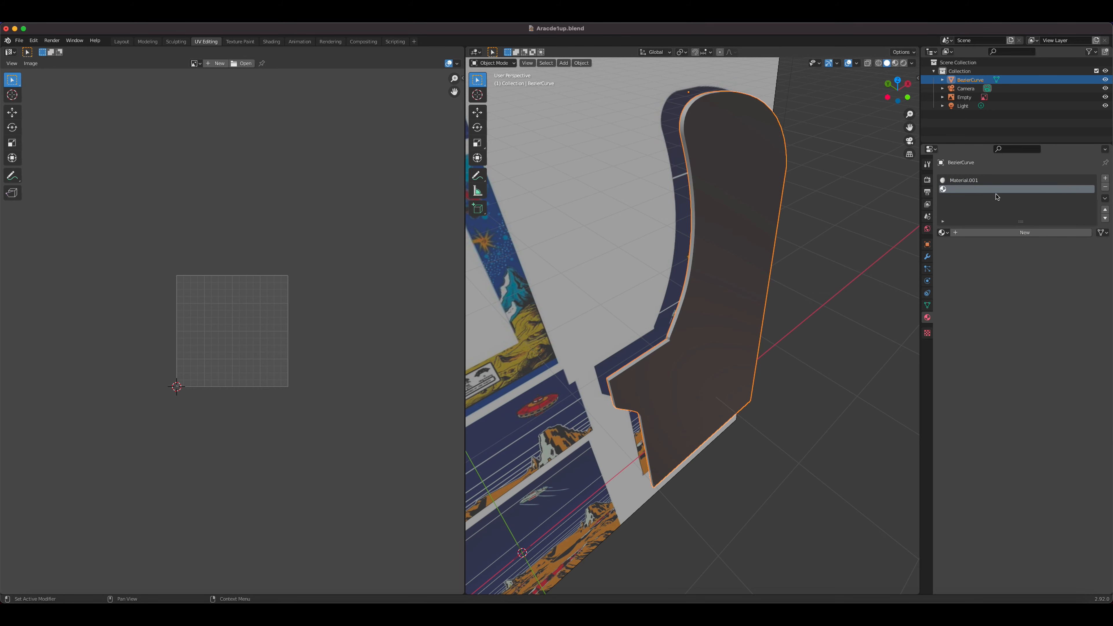
{"action": "left_click", "coordinate": [1015, 237]}
{"action": "double_click", "coordinate": [975, 189]}
{"action": "type", "text": "Yellow Strip"}
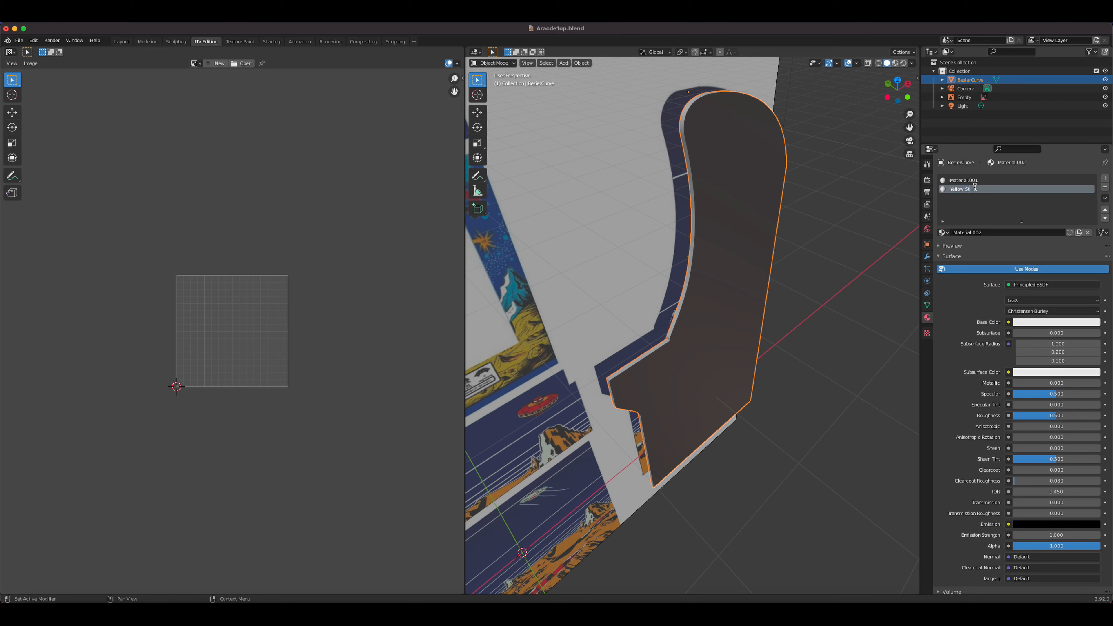
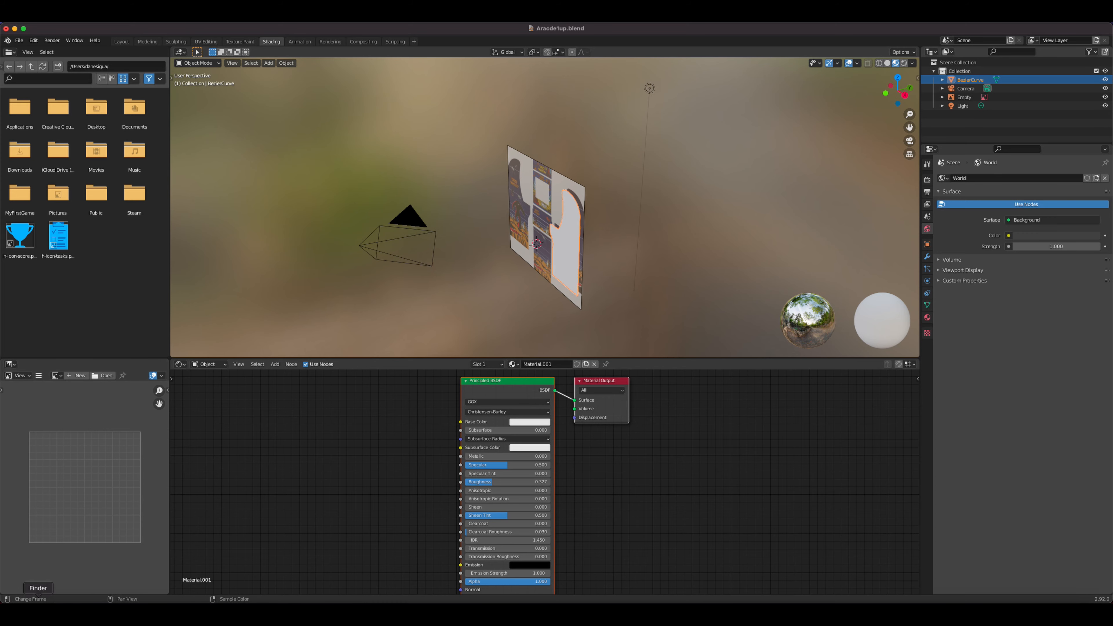
Step: Bring the Space Invaders Arcade 1up.jpg image into Material.001's shader nodes and link its Color to Base Color
{"action": "left_click", "coordinate": [42, 600]}
{"action": "left_click_drag", "start_coordinate": [399, 365], "coordinate": [231, 498]}
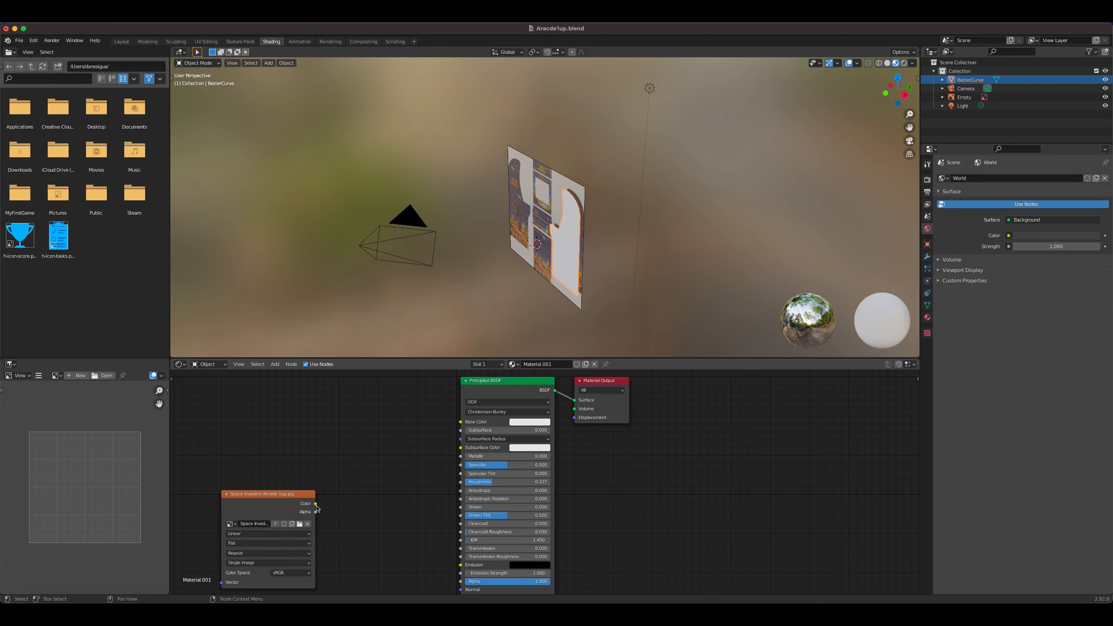
{"action": "left_click_drag", "start_coordinate": [315, 503], "coordinate": [459, 422]}
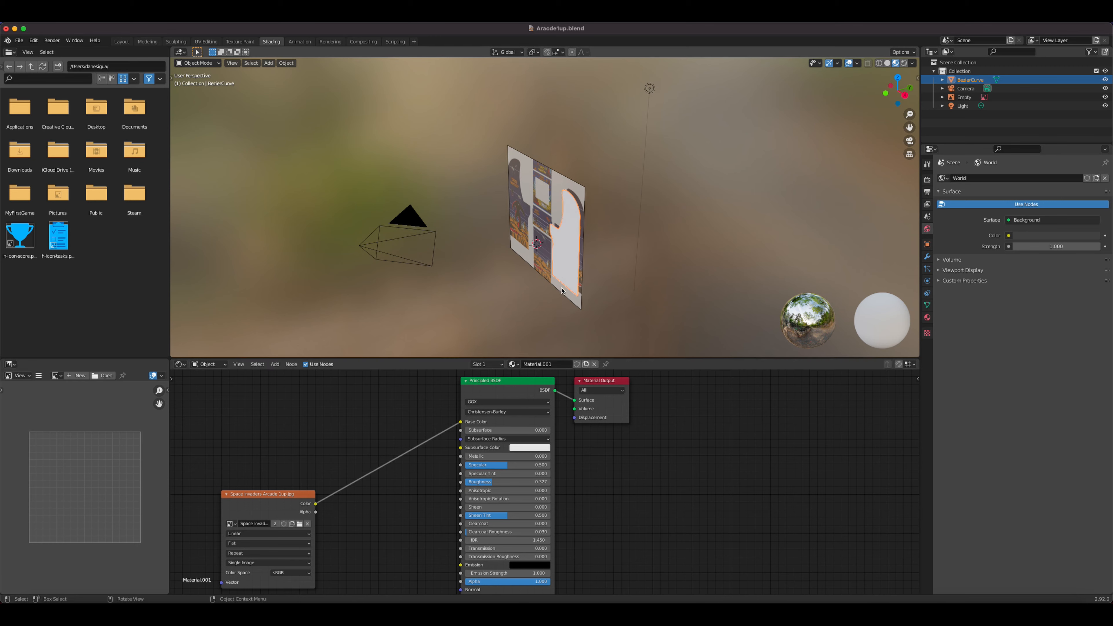
Step: Return to the UV Editing workspace and select only the panel's large front face in face select mode
{"action": "left_click", "coordinate": [206, 41]}
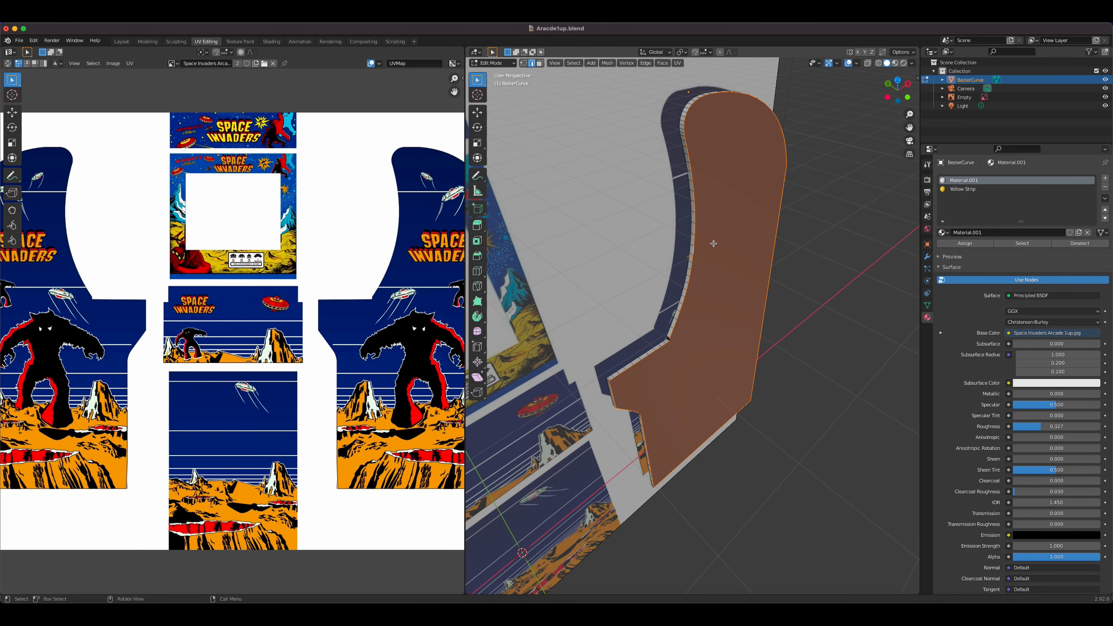
{"action": "key", "text": "KP_1"}
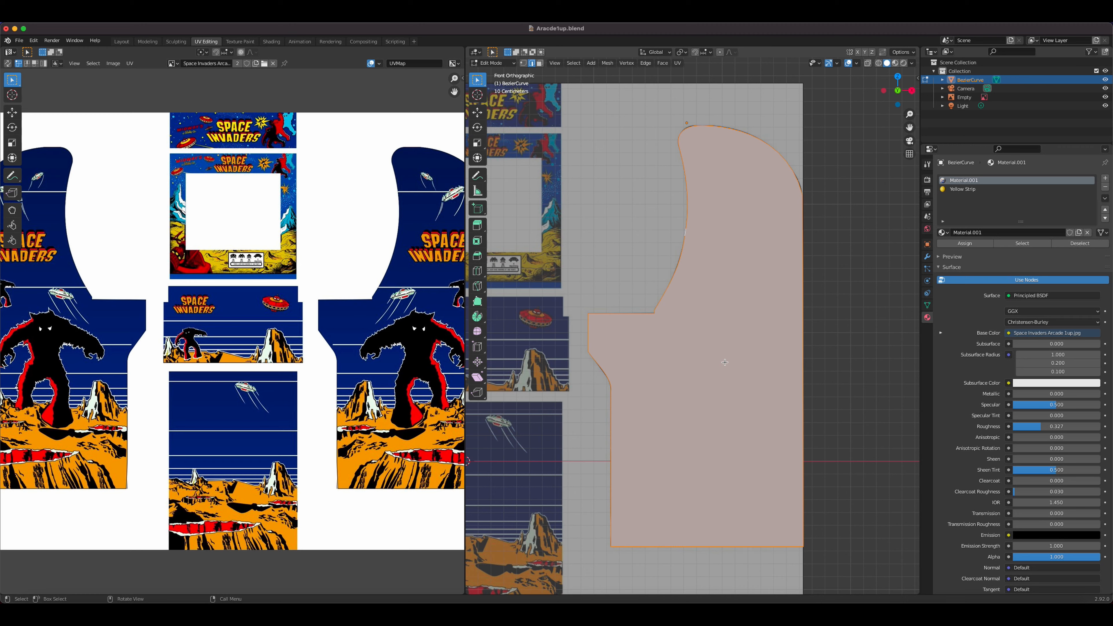
{"action": "key", "text": "alt+a"}
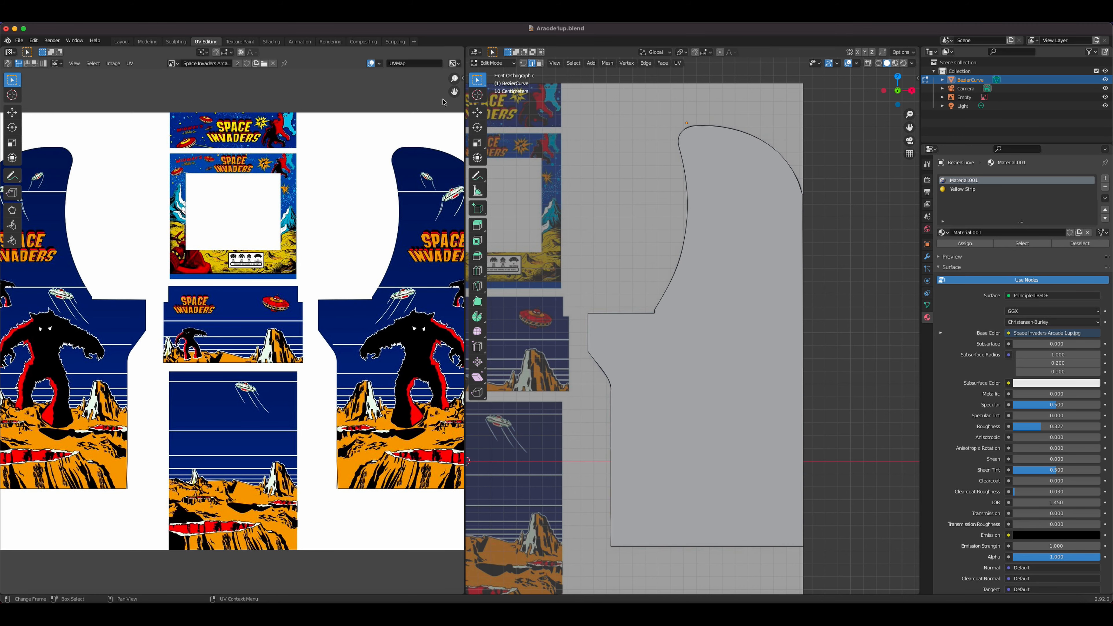
{"action": "key", "text": "3"}
{"action": "left_click", "coordinate": [716, 336]}
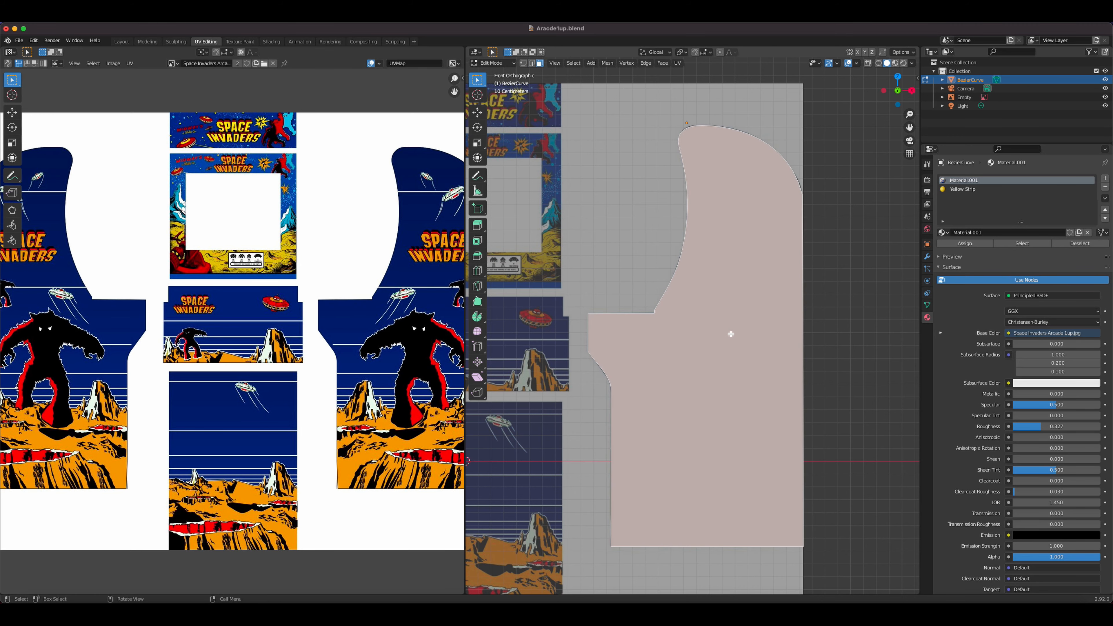
{"action": "middle_click_drag", "start_coordinate": [730, 333], "coordinate": [837, 368]}
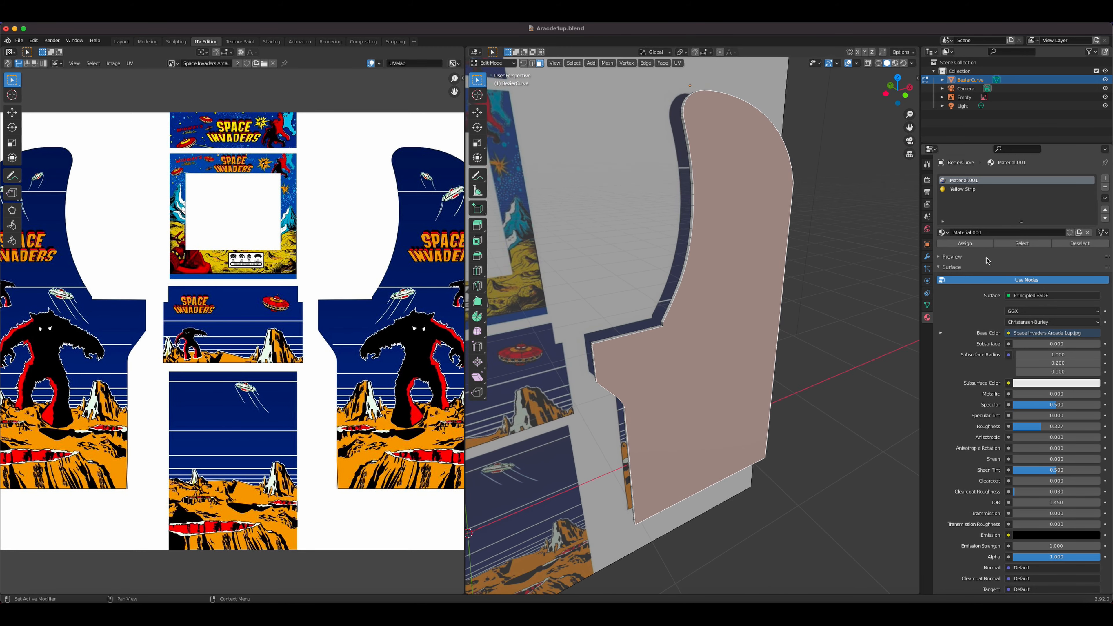
Step: Add a third material to the panel with roughness 0.921 and a black base color
{"action": "left_click", "coordinate": [1104, 181]}
{"action": "left_click", "coordinate": [1012, 235]}
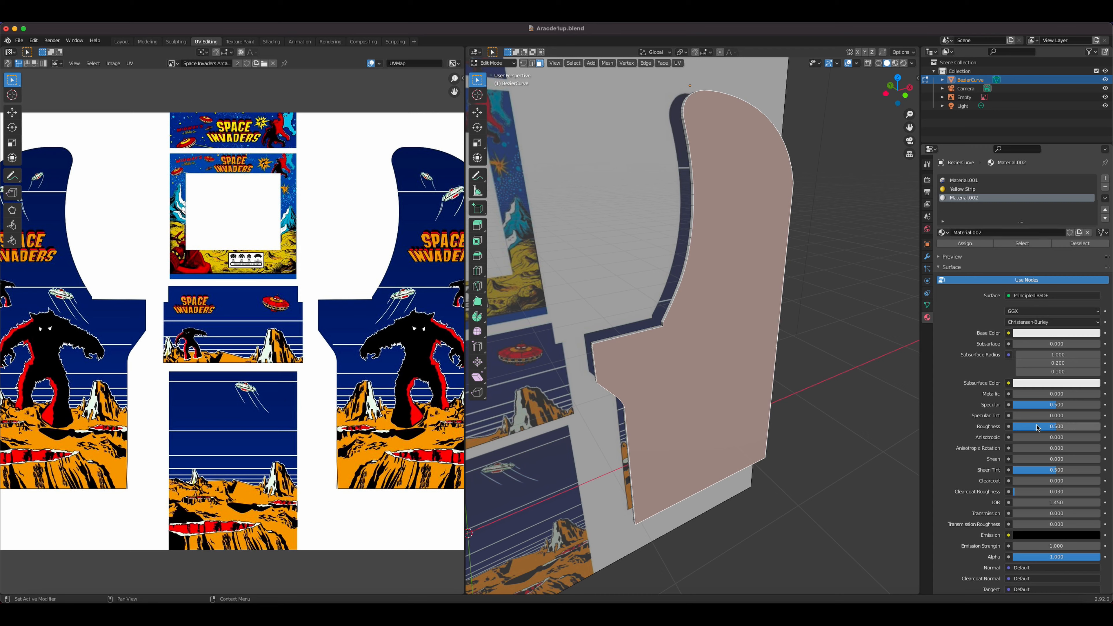
{"action": "left_click_drag", "start_coordinate": [1057, 426], "coordinate": [1093, 426]}
{"action": "left_click", "coordinate": [1055, 333]}
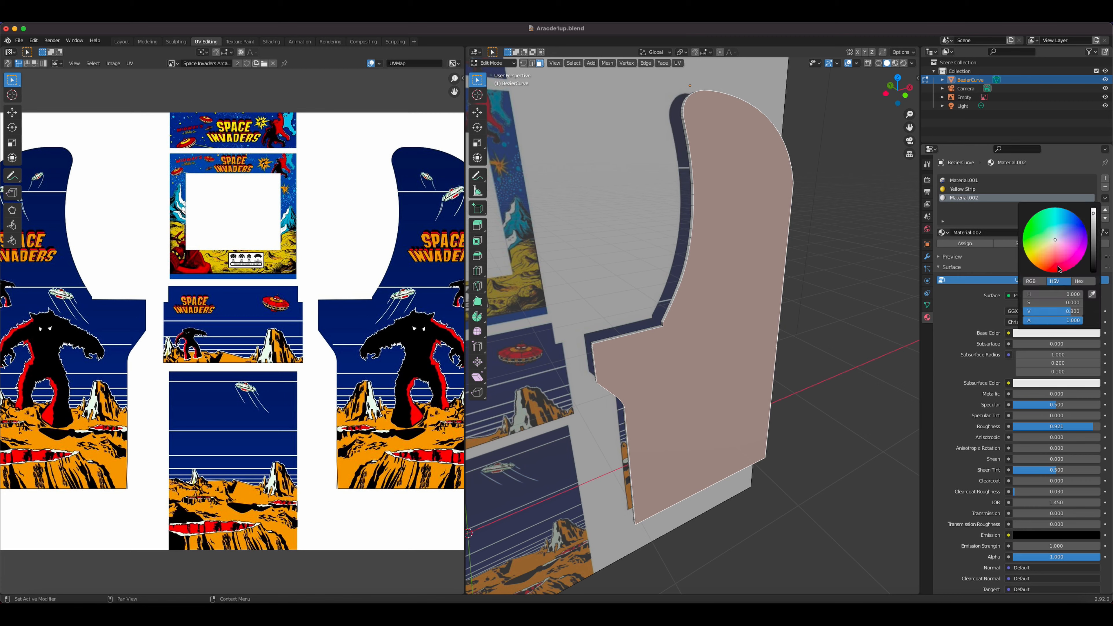
{"action": "left_click_drag", "start_coordinate": [1093, 218], "coordinate": [1093, 271]}
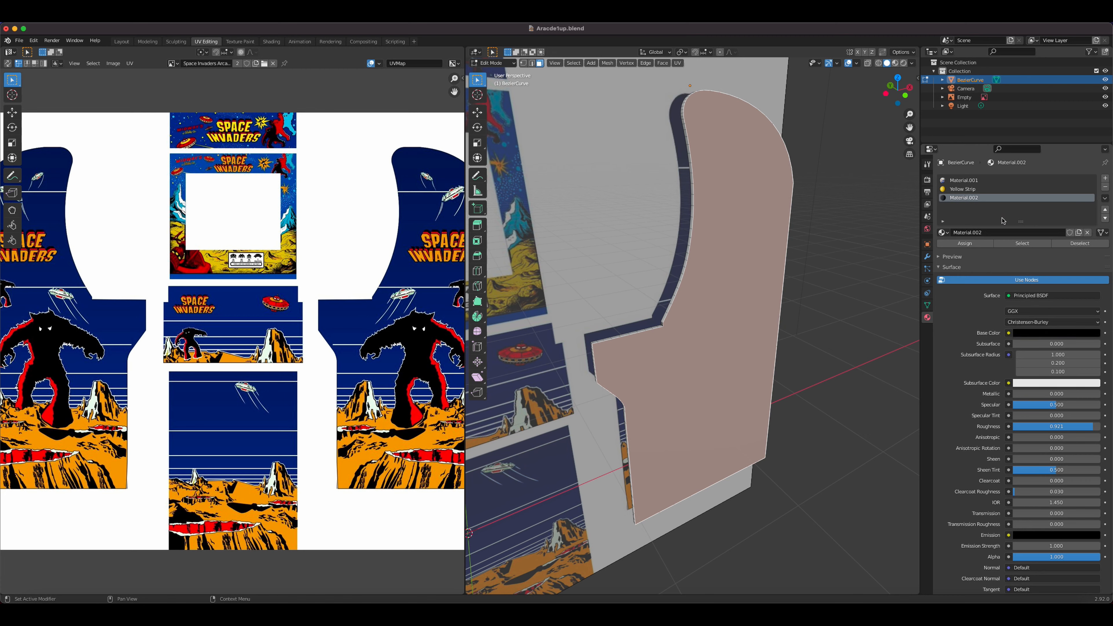
Step: Select the panel's large inner face towards the reference image and rename the black material as Black Paint.002
{"action": "middle_click_drag", "start_coordinate": [796, 257], "coordinate": [696, 167]}
{"action": "left_click", "coordinate": [695, 166]}
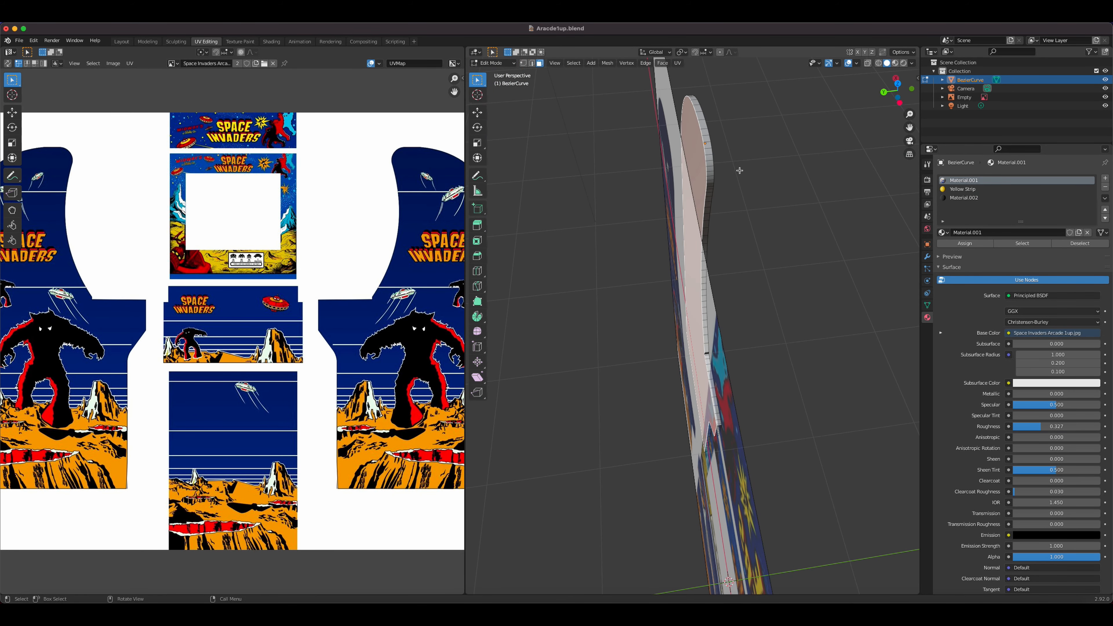
{"action": "left_click", "coordinate": [959, 199]}
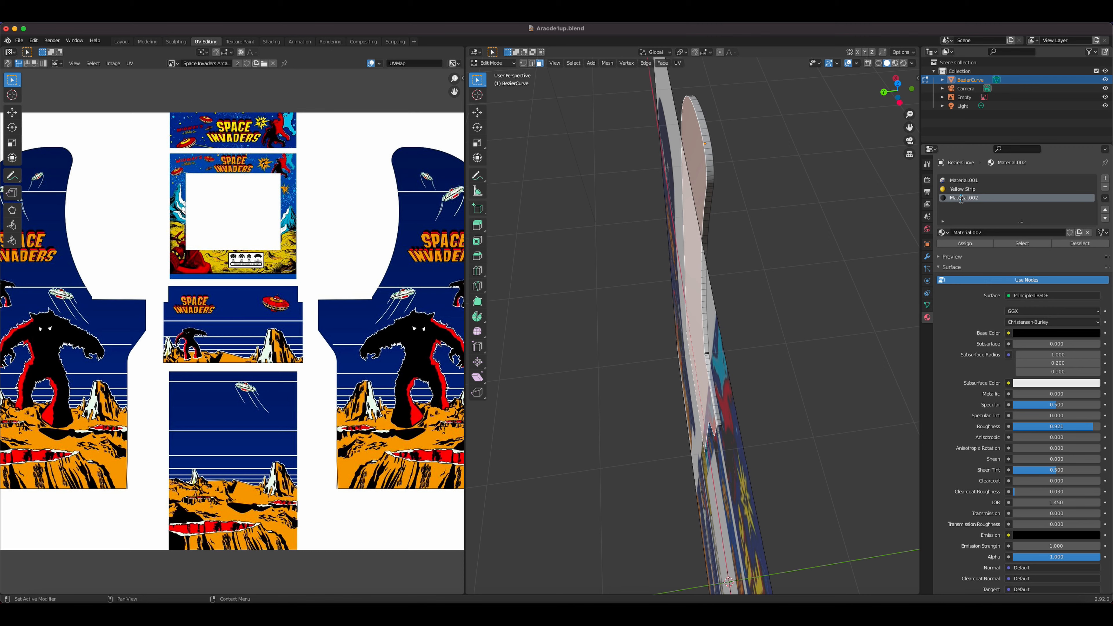
{"action": "double_click", "coordinate": [961, 198]}
{"action": "key", "text": "ctrl+BackSpace"}
{"action": "type", "text": "Black Paint"}
{"action": "key", "text": "Return"}
Step: Rename the artwork material as Side Panel, and assign Black Paint.002 to the selected inner face
{"action": "left_click", "coordinate": [970, 181]}
{"action": "double_click", "coordinate": [971, 181]}
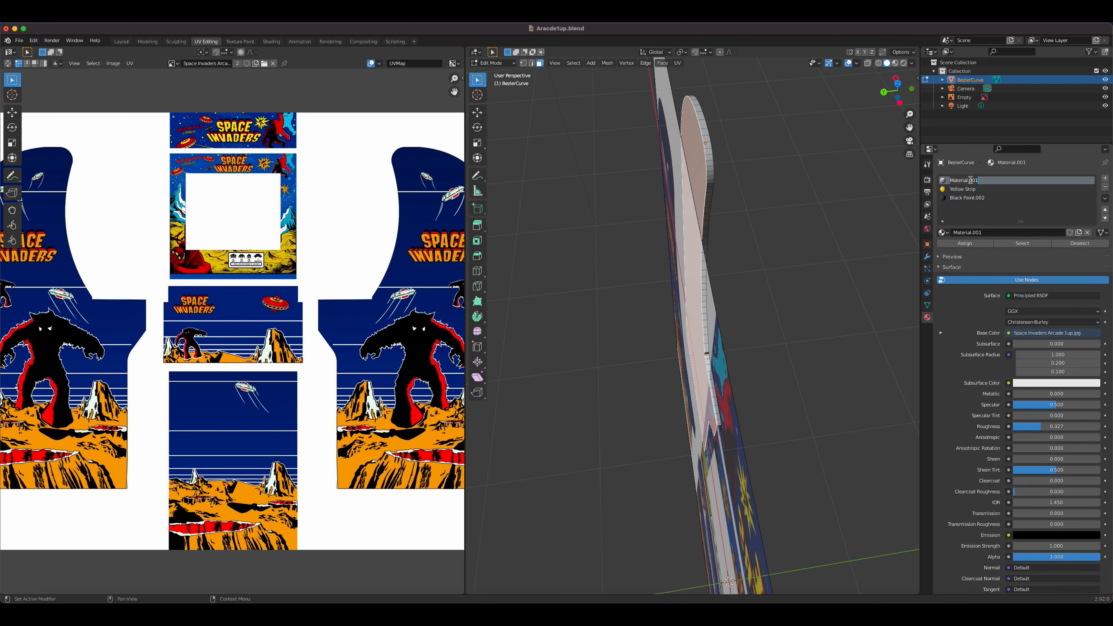
{"action": "type", "text": "Ar"}
{"action": "key", "text": "BackSpace"}
{"action": "type", "text": "Side Panel"}
{"action": "key", "text": "Return"}
{"action": "left_click", "coordinate": [965, 201]}
{"action": "left_click", "coordinate": [971, 244]}
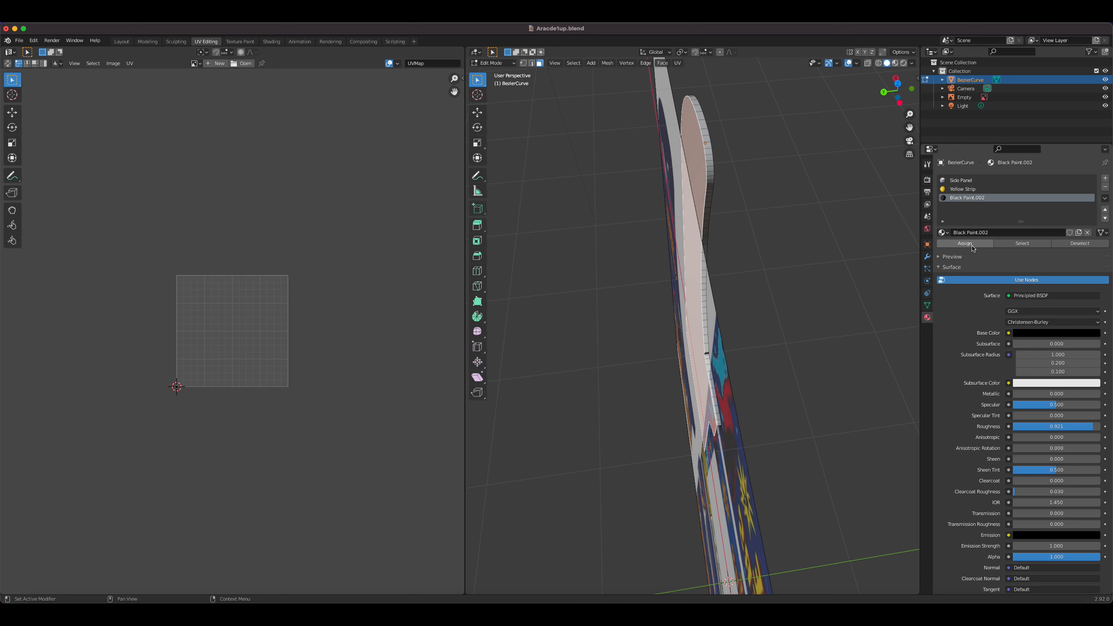
Step: Select the loop of narrow faces around the panel's rim and assign the Yellow Strip material to it
{"action": "left_click", "coordinate": [709, 150]}
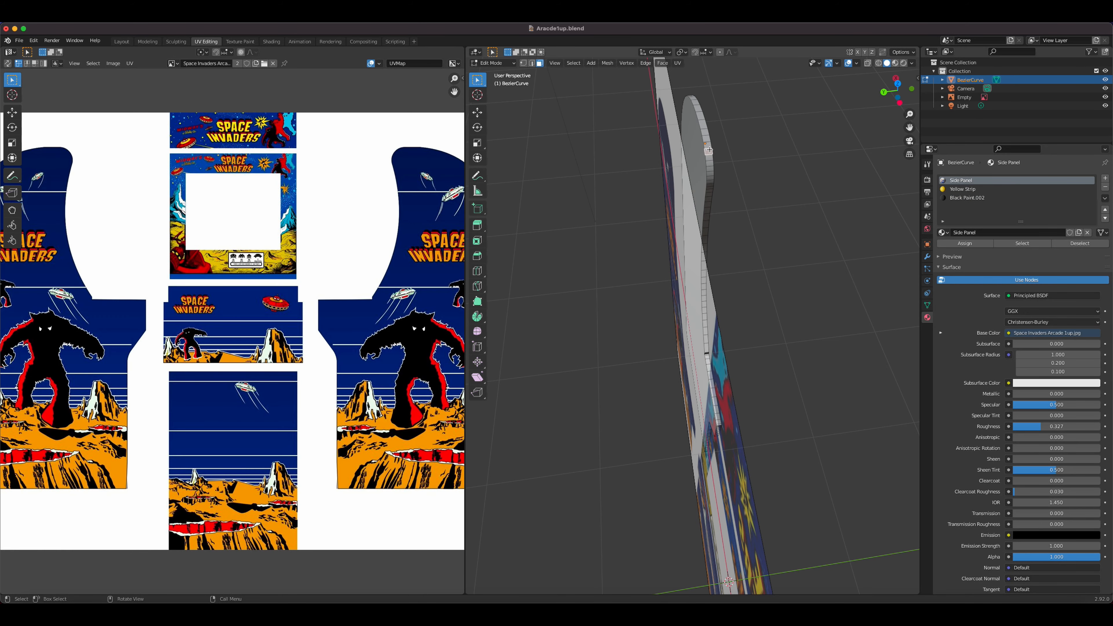
{"action": "scroll", "coordinate": [710, 150], "scroll_direction": "up", "scroll_amount": 7}
{"action": "scroll", "coordinate": [710, 149], "scroll_direction": "down", "scroll_amount": 4}
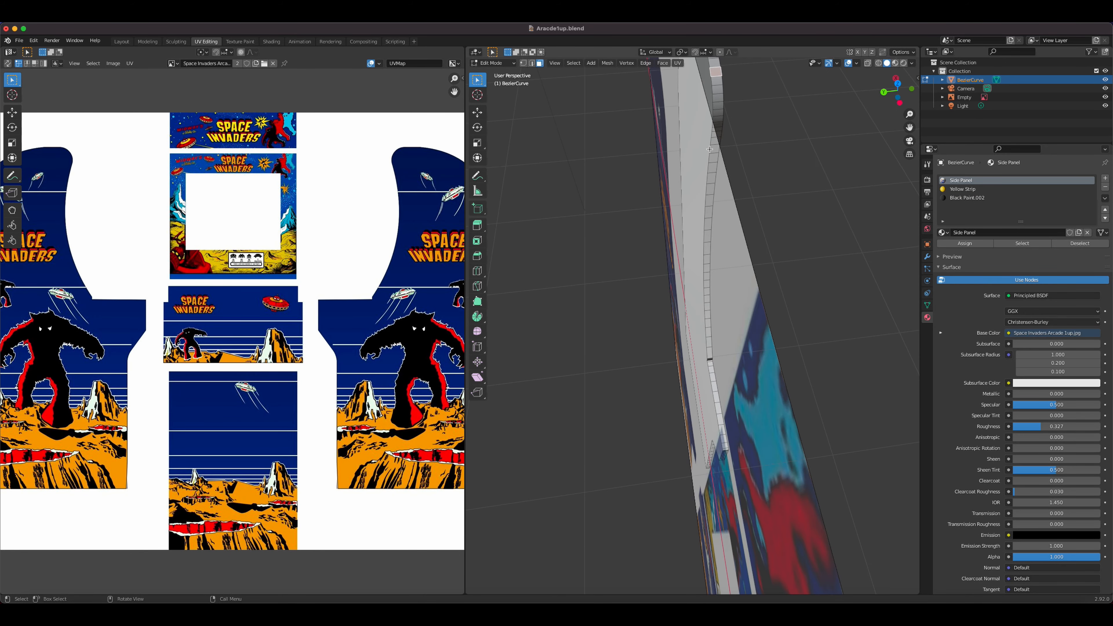
{"action": "left_click", "coordinate": [716, 83], "text": "alt"}
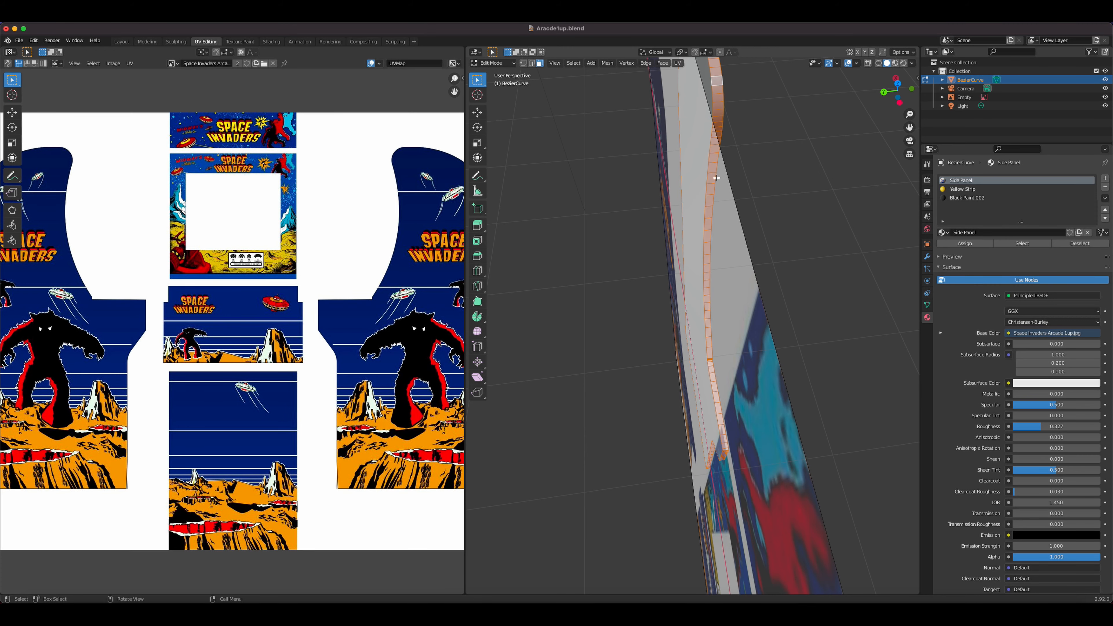
{"action": "left_click", "coordinate": [962, 189]}
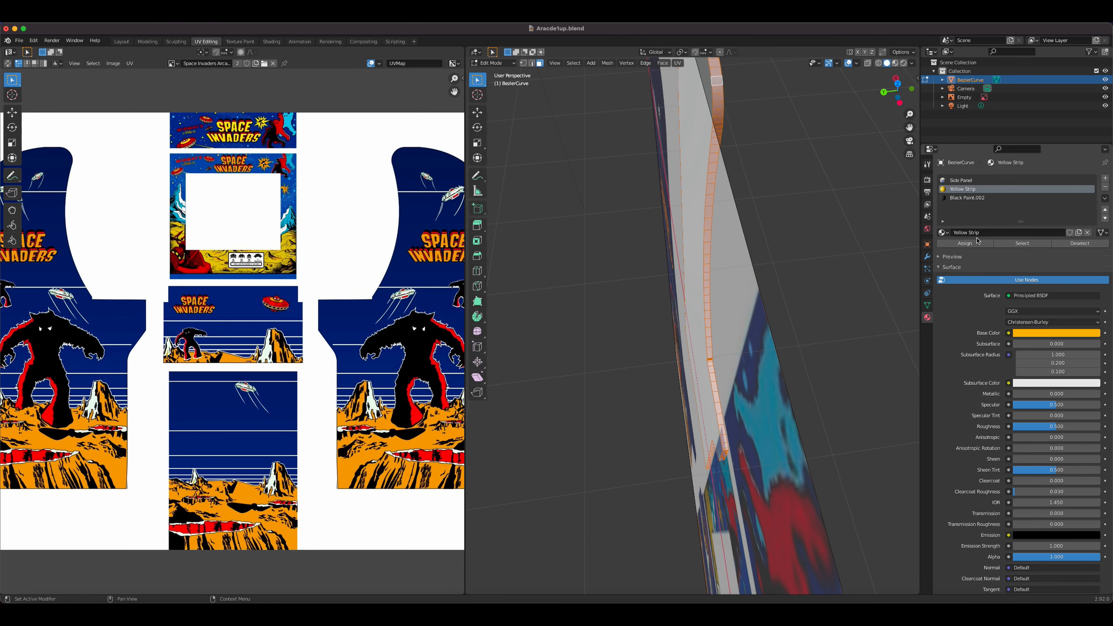
{"action": "left_click", "coordinate": [976, 244]}
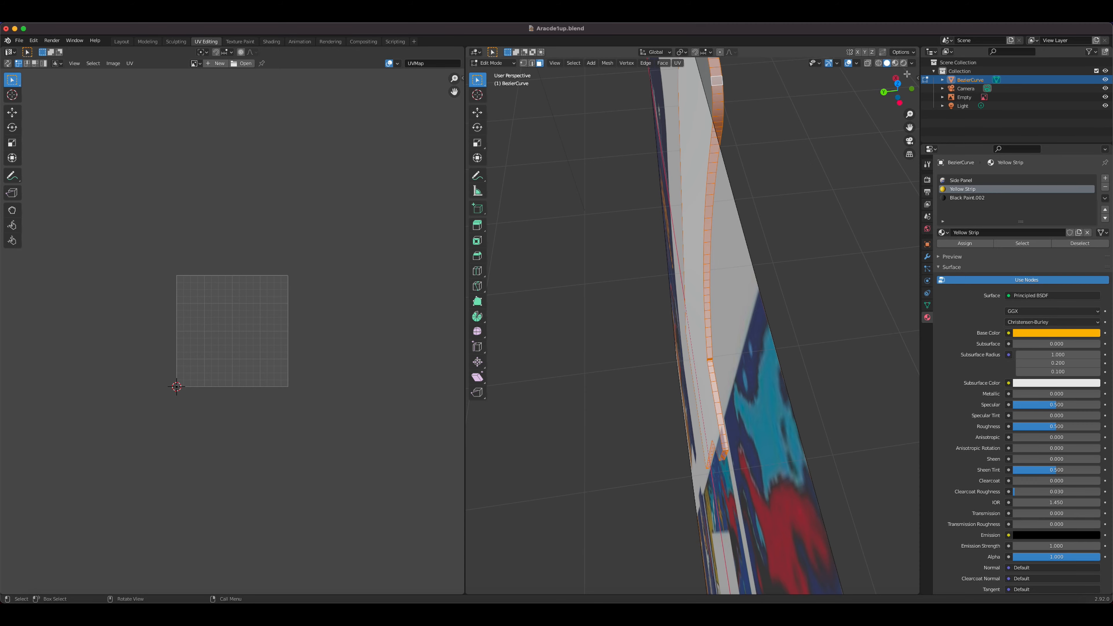
Step: Show the viewport in material preview, select the panel's outer face and view it straight from the front
{"action": "left_click", "coordinate": [897, 66]}
{"action": "middle_click_drag", "start_coordinate": [823, 190], "coordinate": [760, 173]}
{"action": "left_click", "coordinate": [760, 173]}
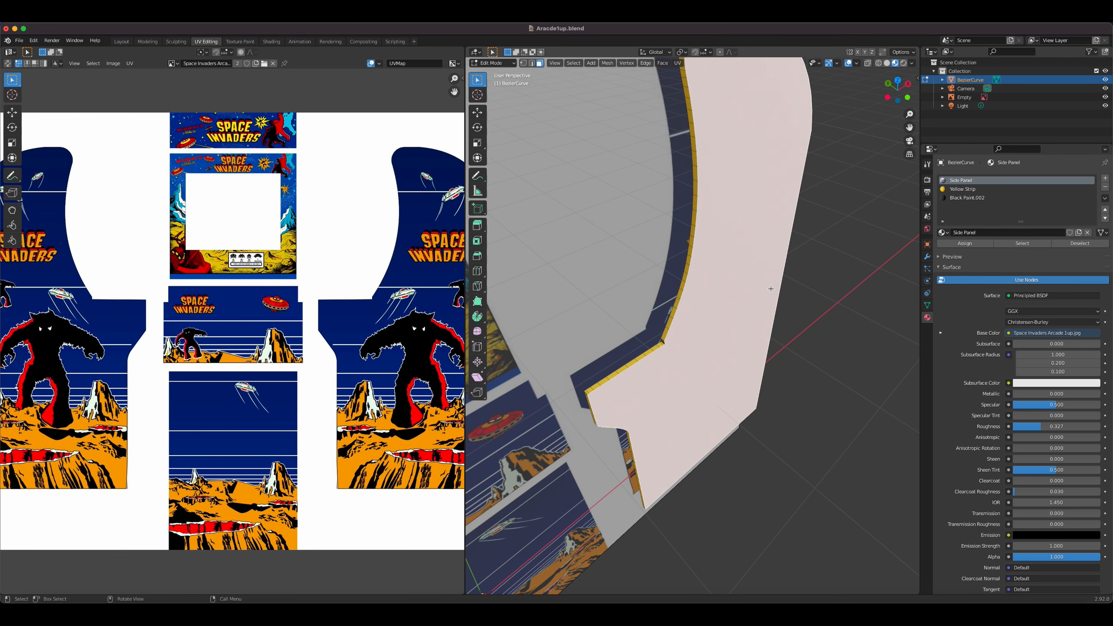
{"action": "key", "text": "KP_1"}
{"action": "scroll", "coordinate": [263, 307], "scroll_direction": "down", "scroll_amount": 3}
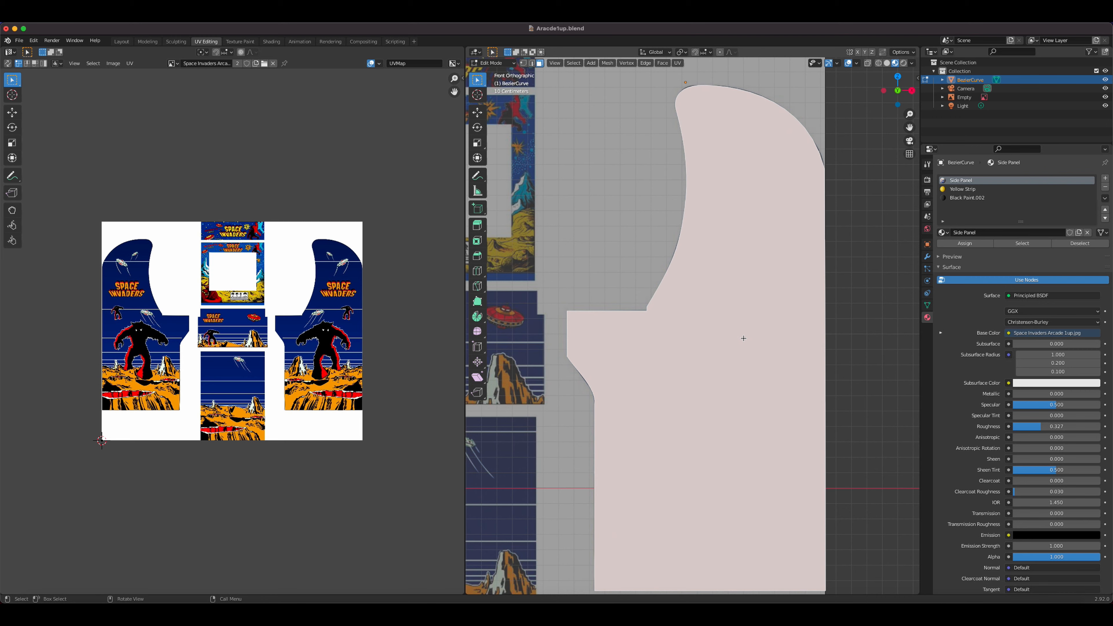
Step: Unwrap the selected outer face with Project from View and save the file
{"action": "key", "text": "u"}
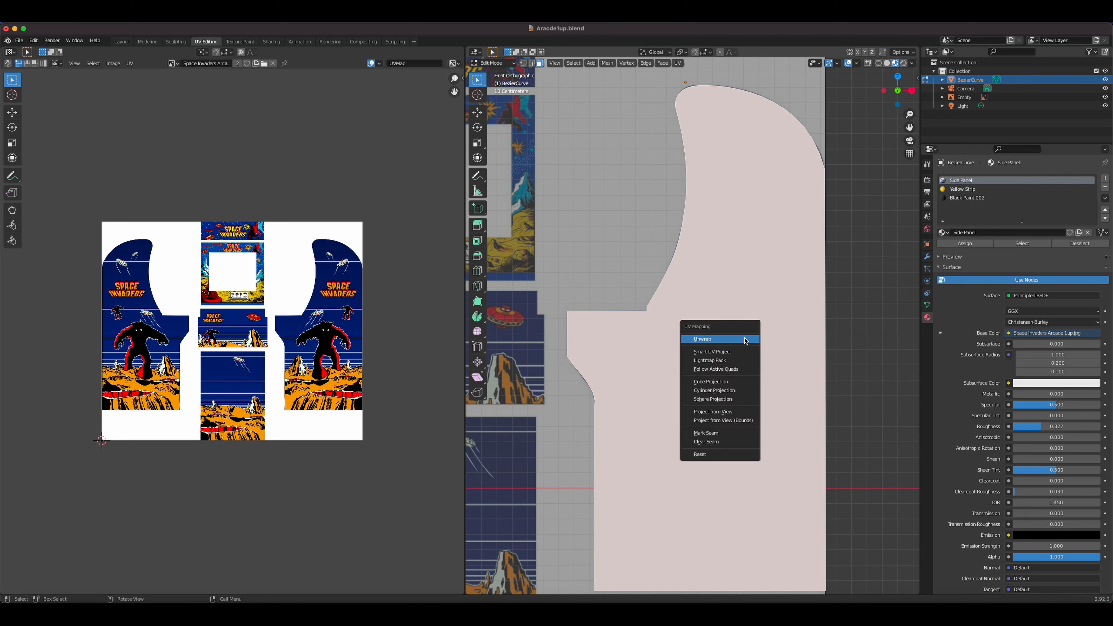
{"action": "left_click", "coordinate": [726, 412]}
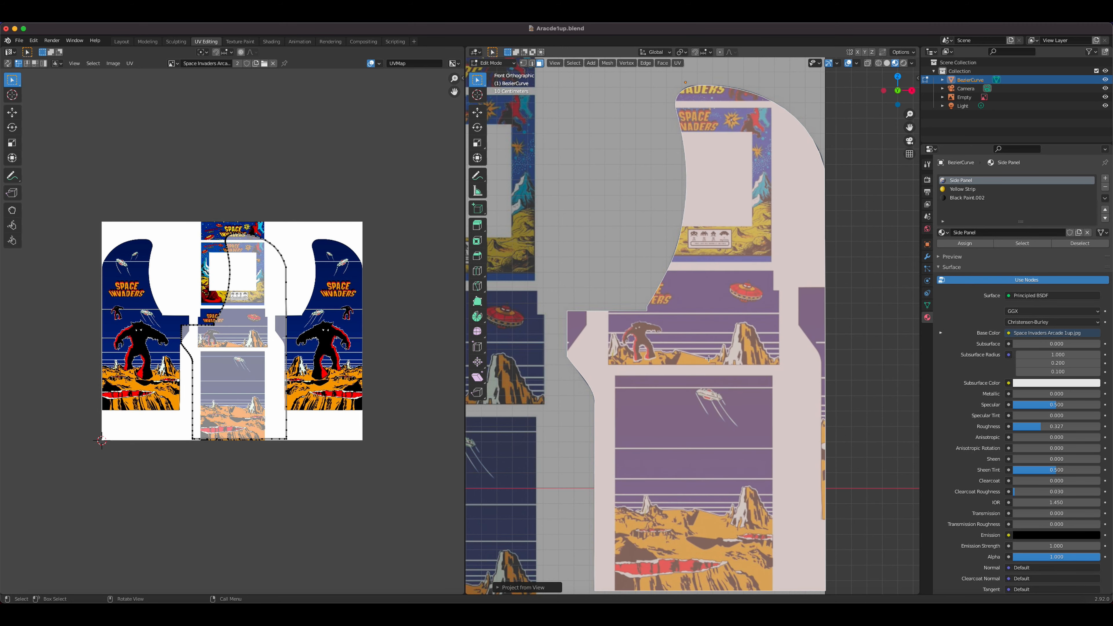
{"action": "key", "text": "super+s"}
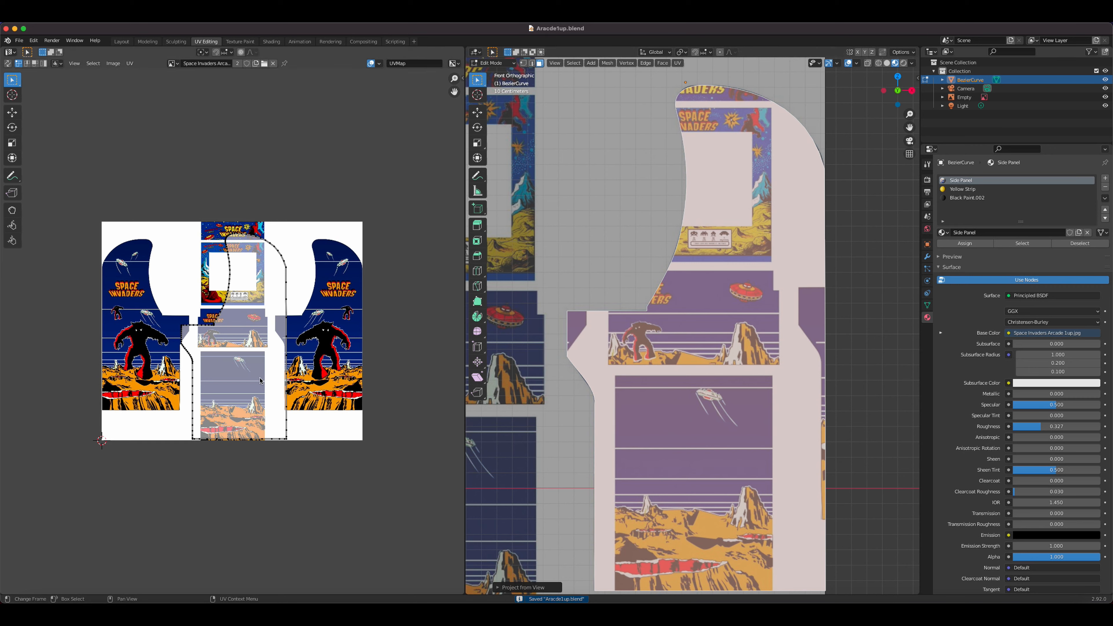
Step: Scale the entire UV island to about 0.76 and move it onto the side-panel artwork at the image's right
{"action": "key", "text": "a"}
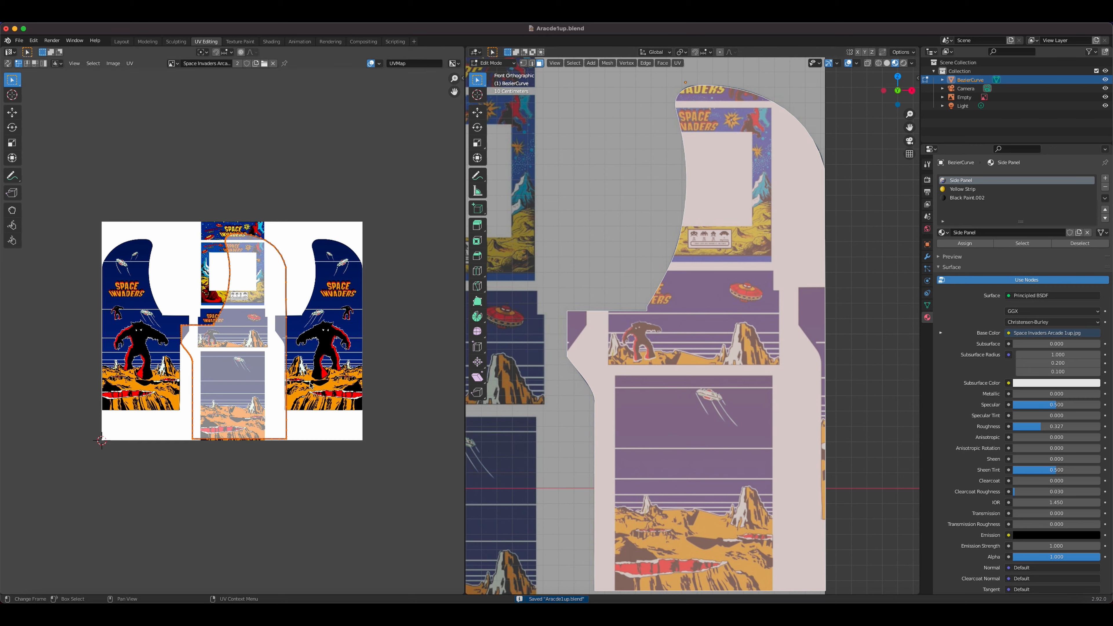
{"action": "key", "text": "s"}
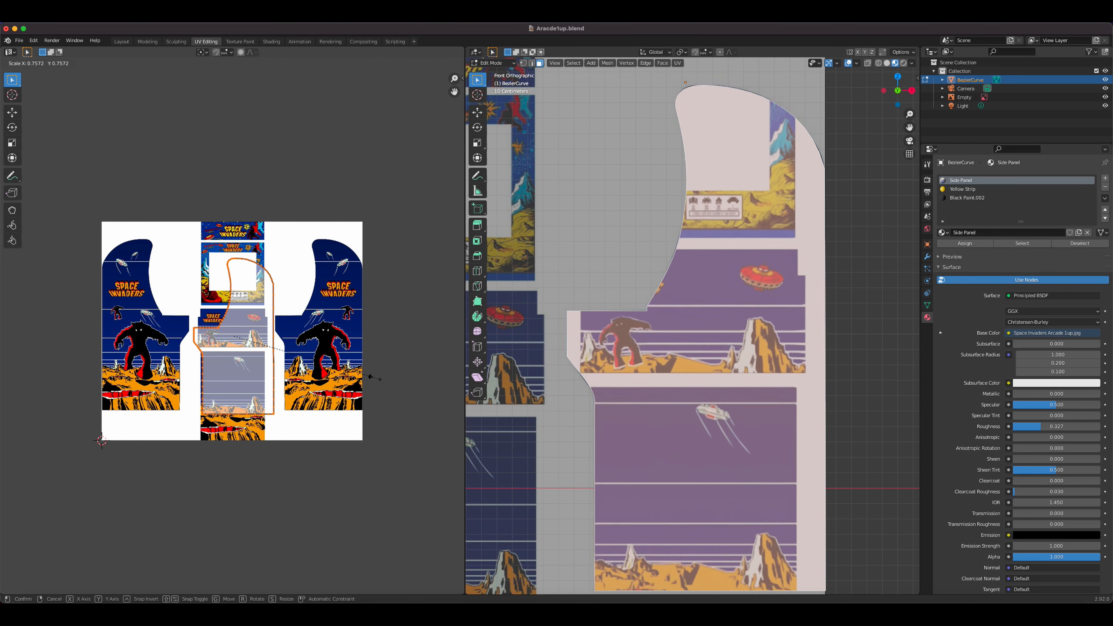
{"action": "left_click", "coordinate": [372, 378]}
{"action": "key", "text": "g"}
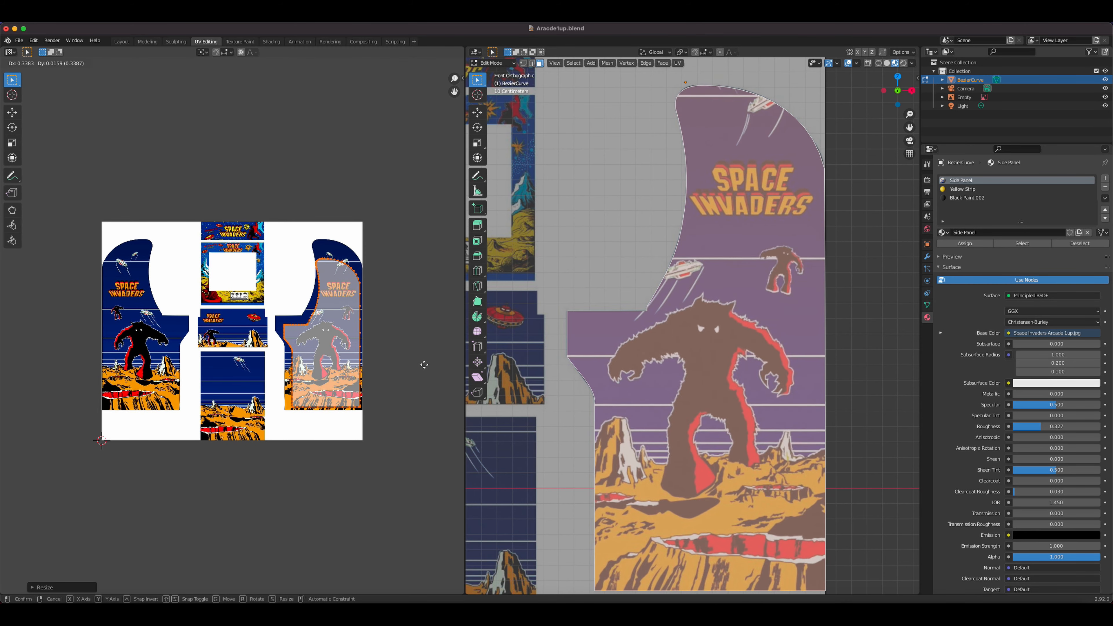
{"action": "left_click", "coordinate": [423, 364]}
Step: Enlarge the UV island by about 1.13 and shift it to match the side artwork's outline
{"action": "key", "text": "s"}
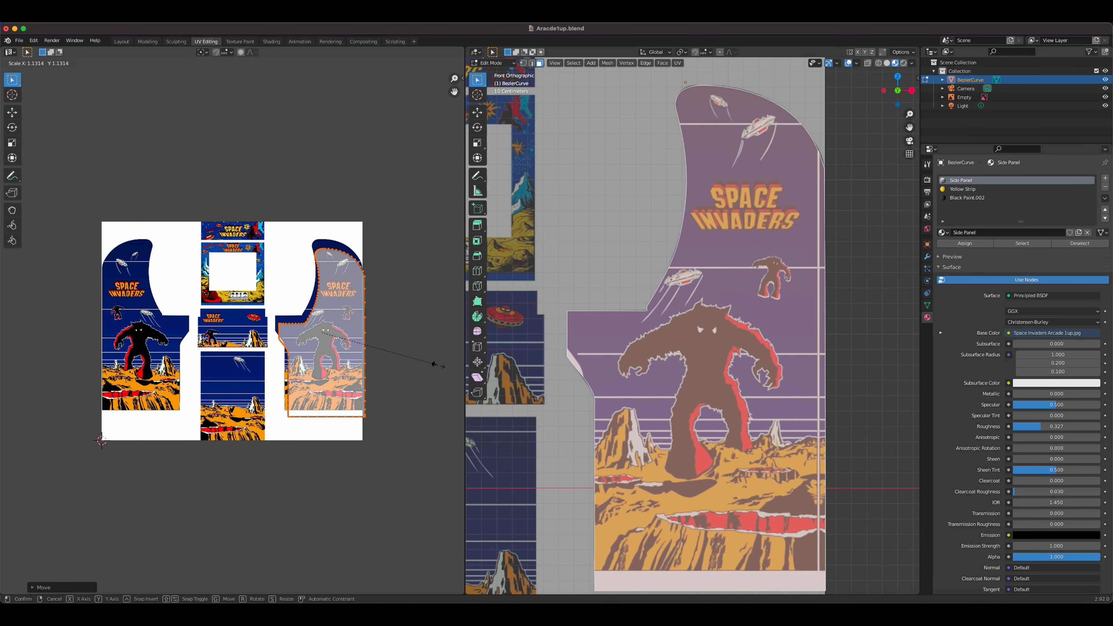
{"action": "left_click", "coordinate": [435, 365]}
{"action": "key", "text": "g"}
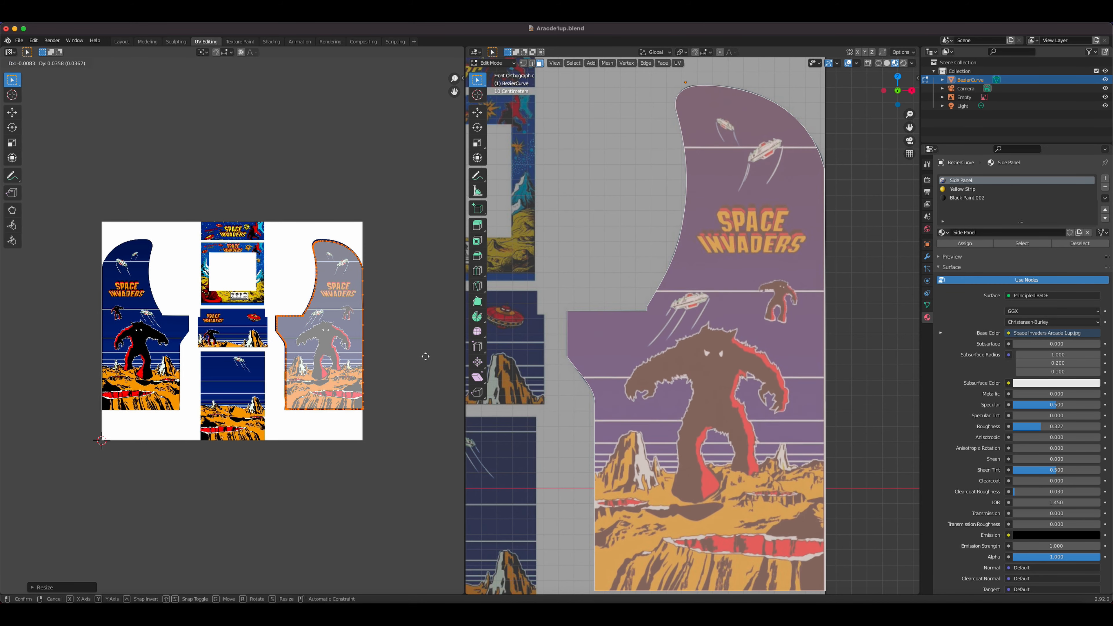
{"action": "left_click", "coordinate": [426, 357]}
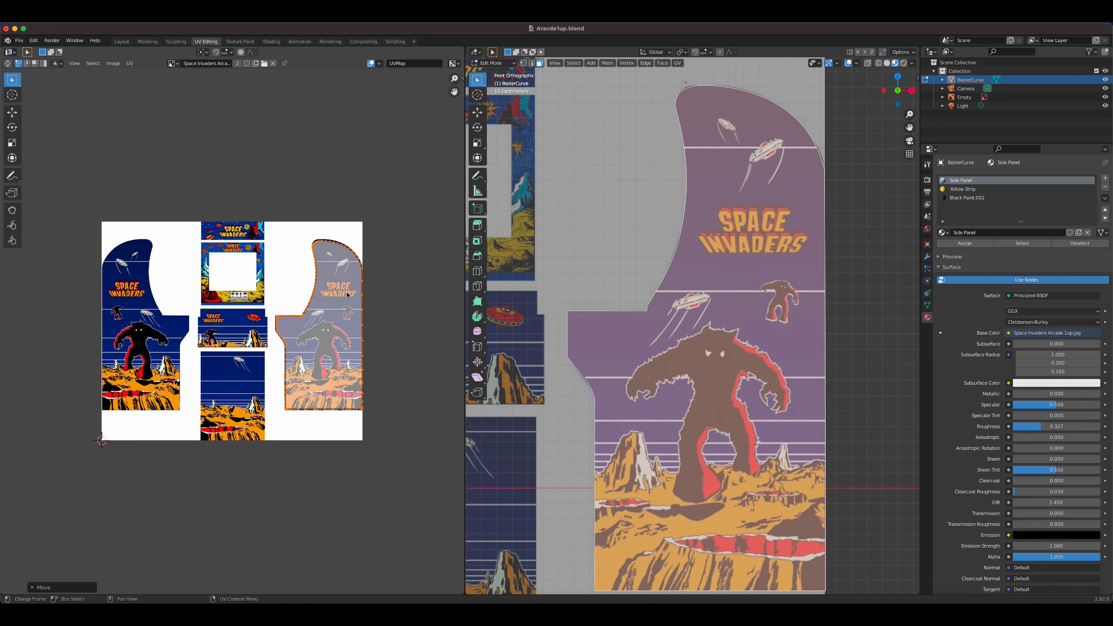
Step: Fine-tune the UV island's scale and position against the artwork's edges and return to Object Mode
{"action": "scroll", "coordinate": [283, 302], "scroll_direction": "up", "scroll_amount": 5}
{"action": "scroll", "coordinate": [283, 302], "scroll_direction": "down", "scroll_amount": 2}
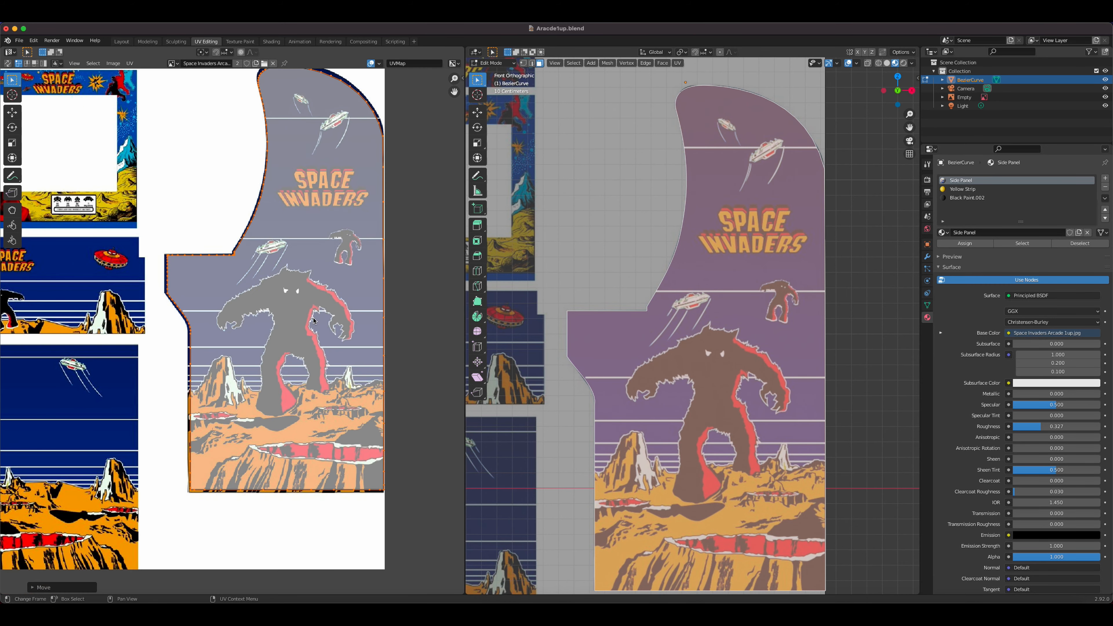
{"action": "key", "text": "s"}
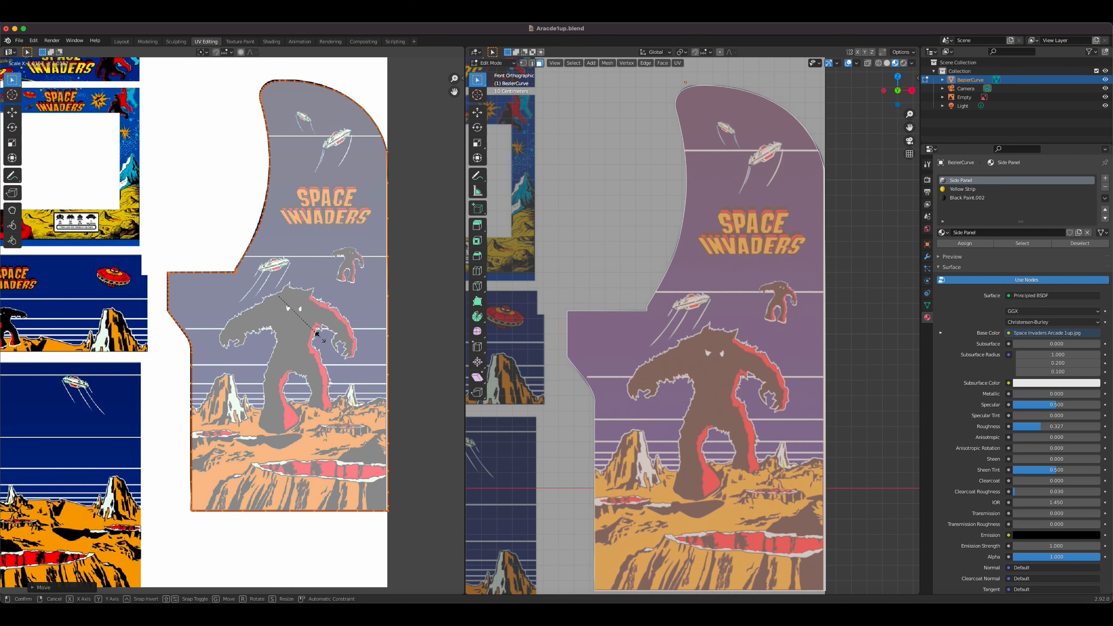
{"action": "left_click", "coordinate": [321, 340]}
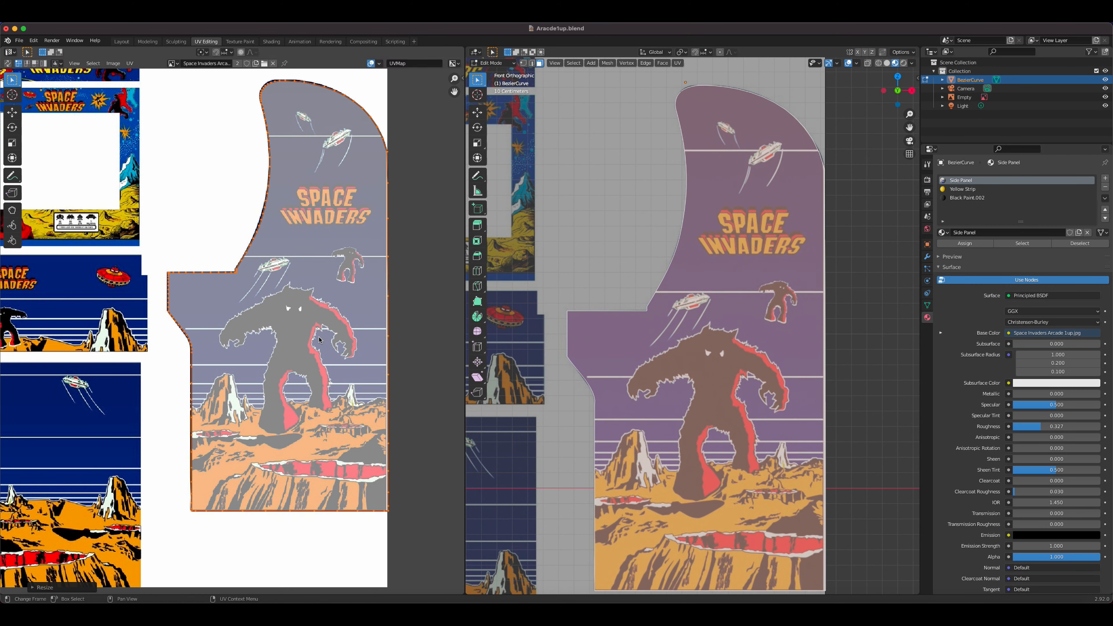
{"action": "key", "text": "g"}
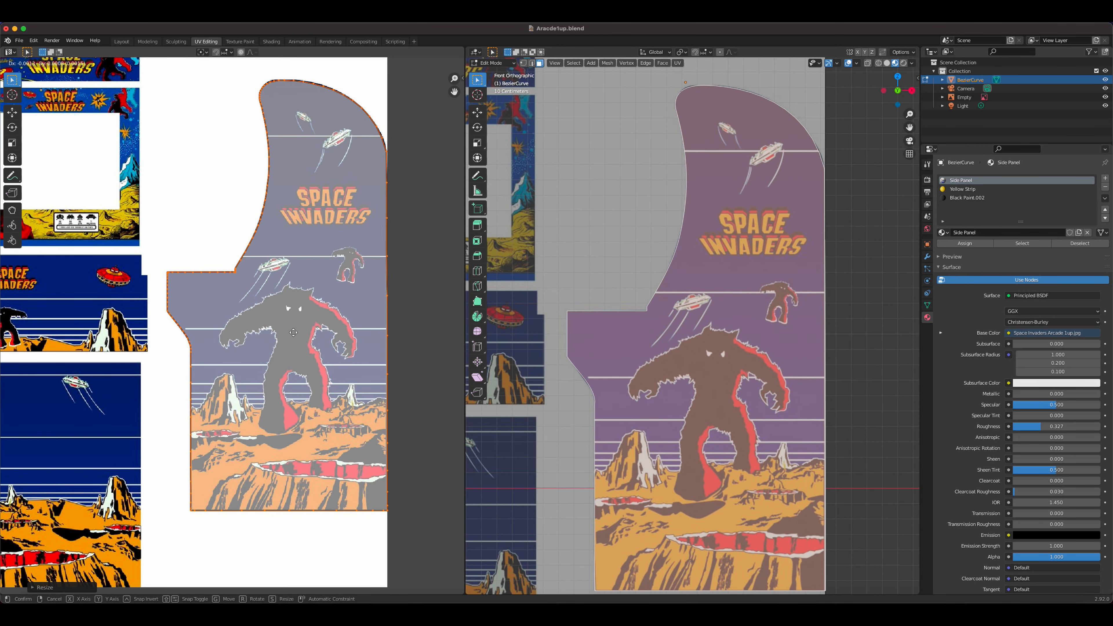
{"action": "left_click", "coordinate": [293, 332]}
{"action": "key", "text": "Tab"}
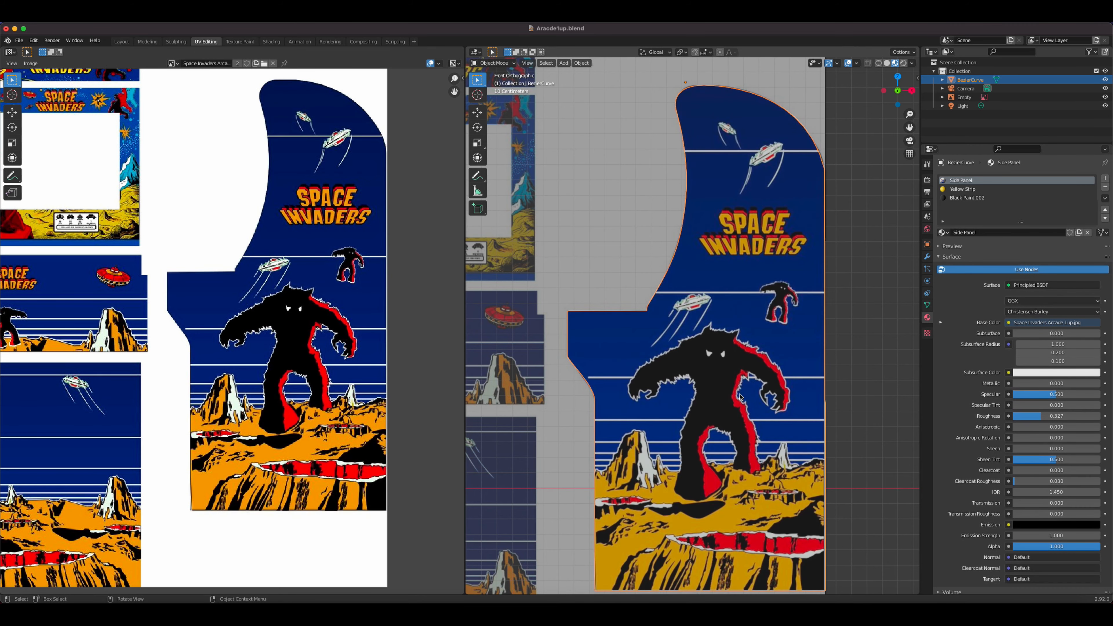
Step: Duplicate the side panel and move the copy about -3.5 m along X, over the reference's opposite side-panel artwork
{"action": "scroll", "coordinate": [737, 400], "scroll_direction": "down", "scroll_amount": 3}
{"action": "middle_click_drag", "start_coordinate": [737, 399], "coordinate": [691, 398]}
{"action": "scroll", "coordinate": [691, 398], "scroll_direction": "down", "scroll_amount": 3}
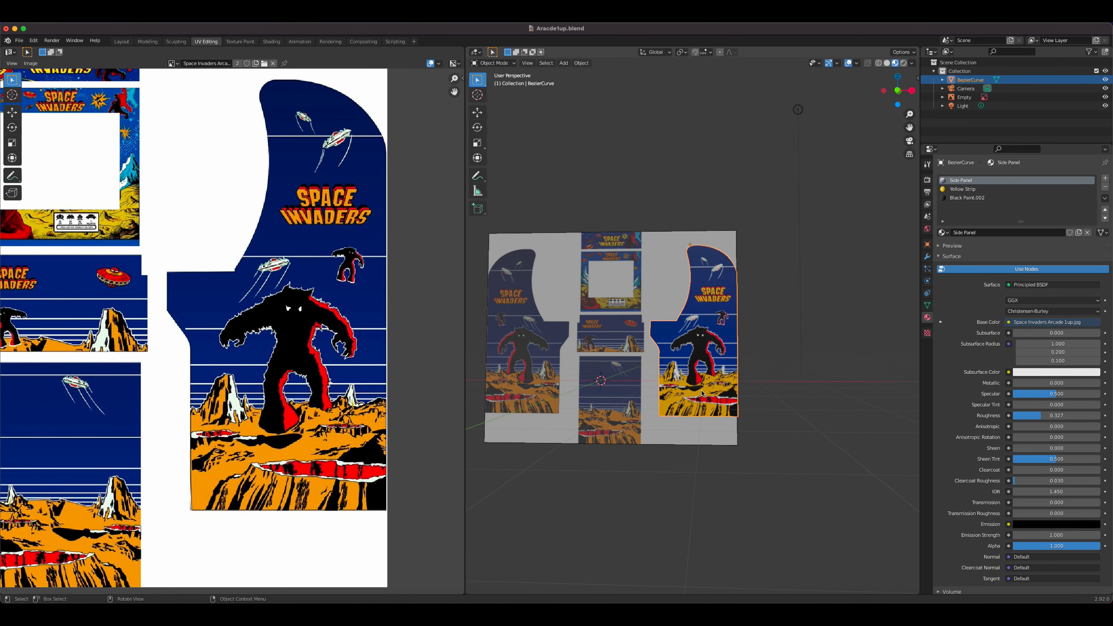
{"action": "scroll", "coordinate": [701, 394], "scroll_direction": "up", "scroll_amount": 1}
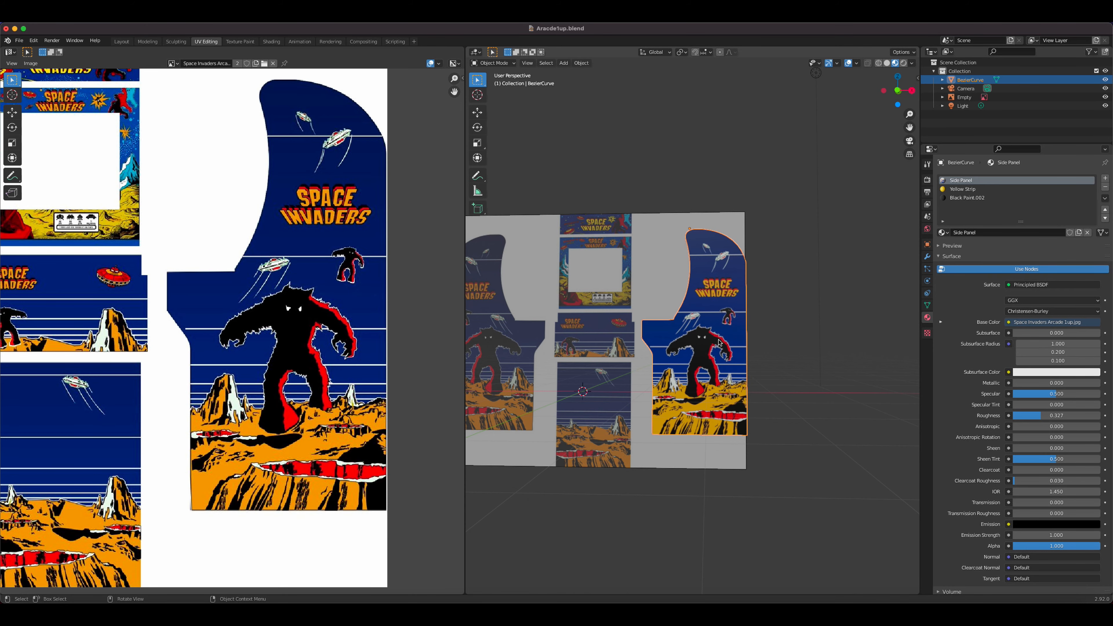
{"action": "key", "text": "KP_1"}
{"action": "middle_click_drag", "start_coordinate": [718, 342], "coordinate": [789, 370], "text": "shift"}
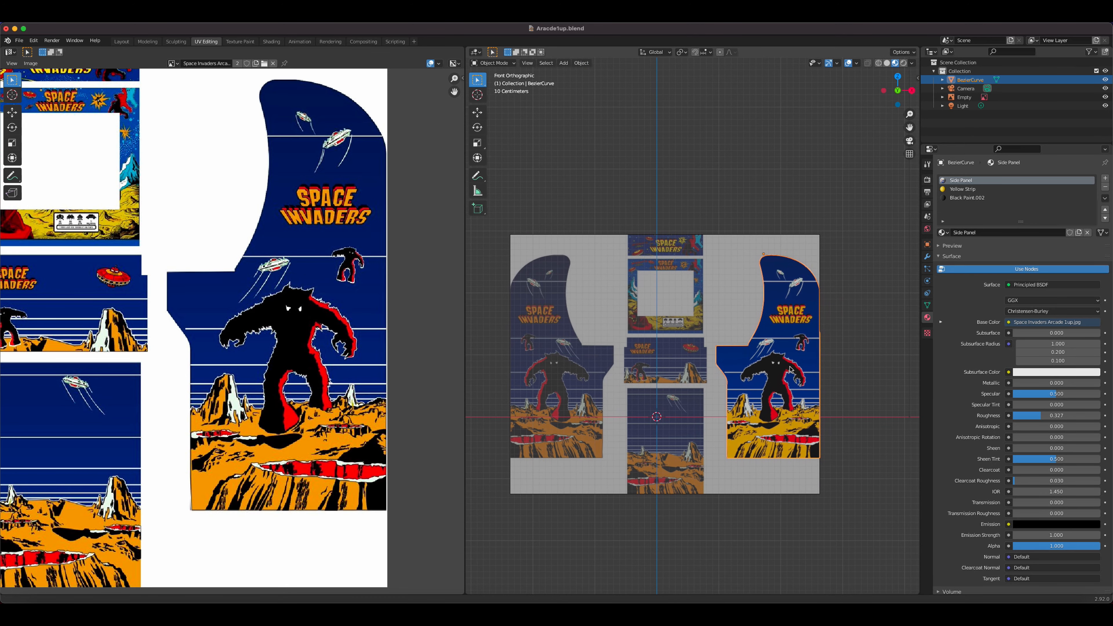
{"action": "key", "text": "shift+d"}
{"action": "key", "text": "Escape"}
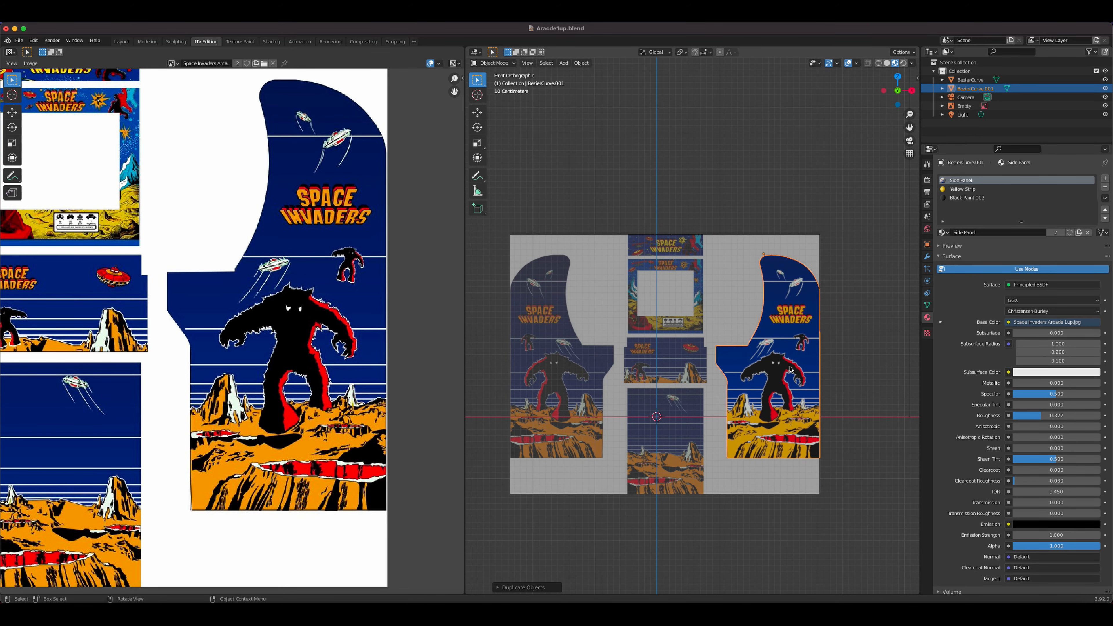
{"action": "key", "text": "g"}
{"action": "key", "text": "x"}
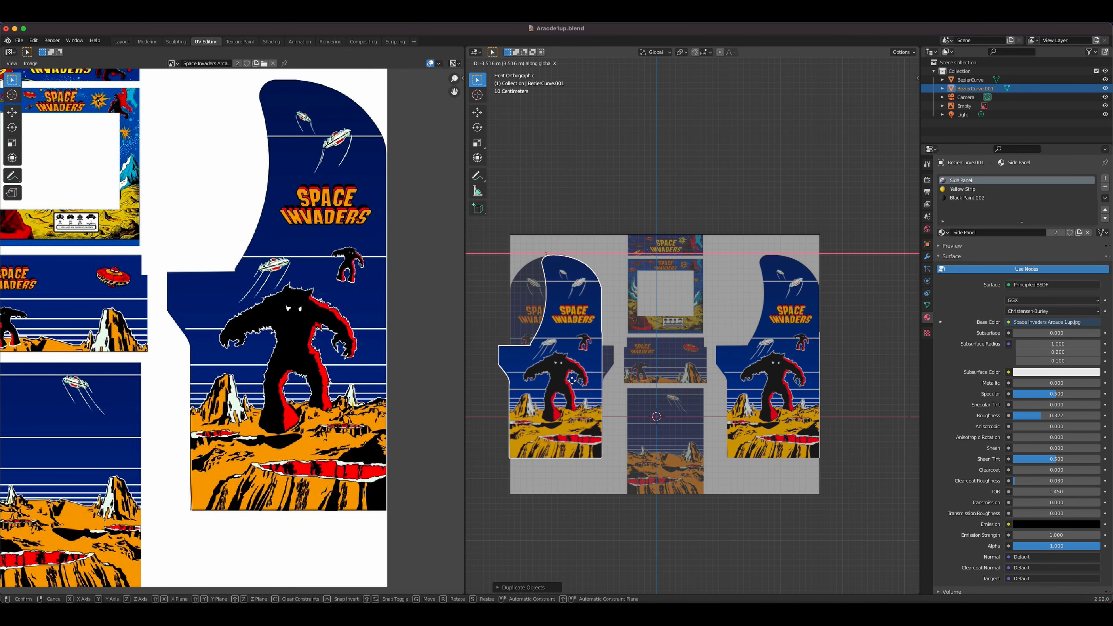
{"action": "left_click", "coordinate": [572, 380]}
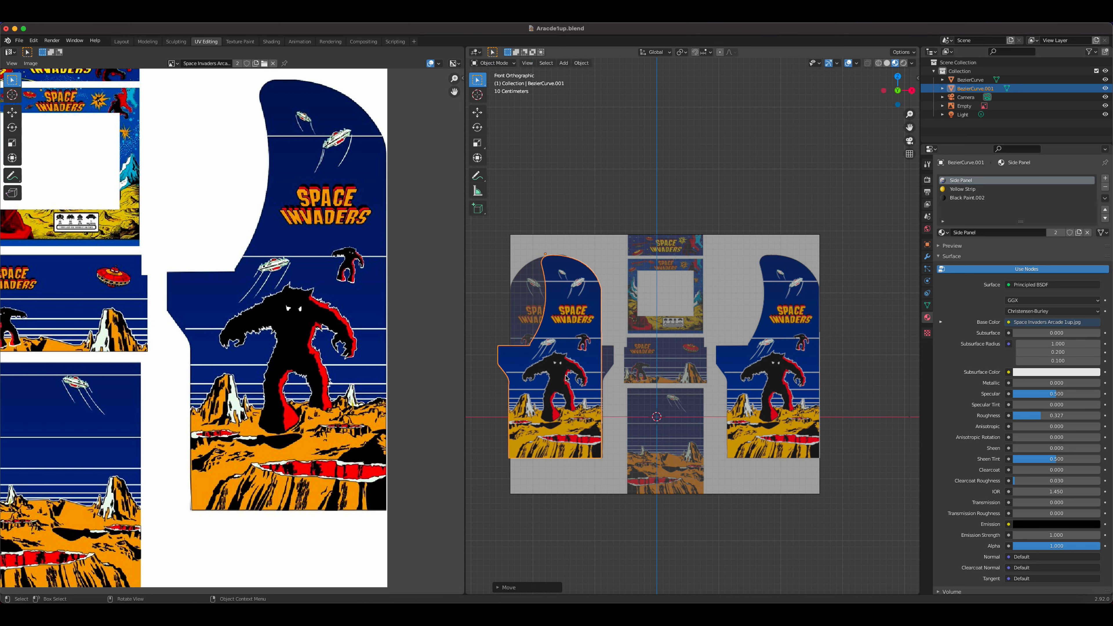
Step: Try mirroring the duplicate panel with a scale of -1 along X
{"action": "key", "text": "s"}
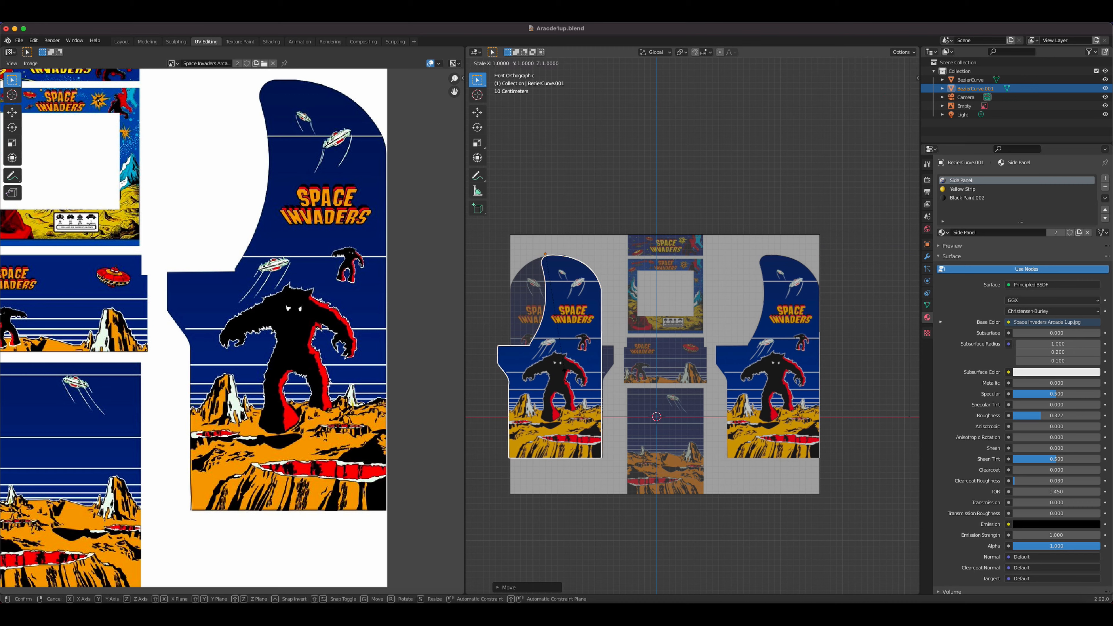
{"action": "type", "text": "x"}
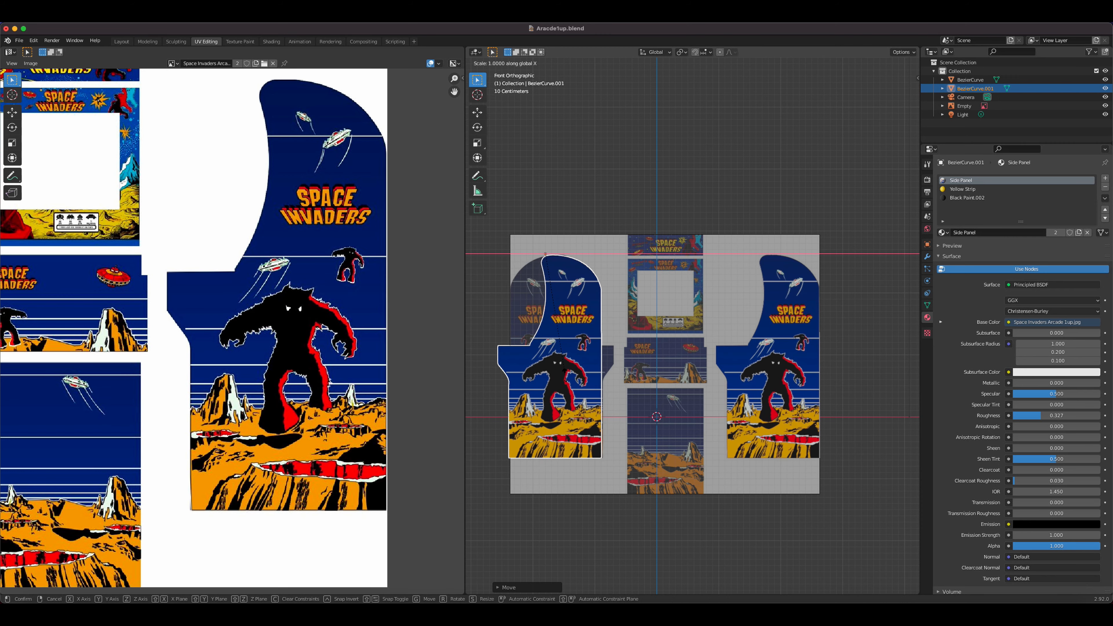
{"action": "type", "text": "-1"}
{"action": "key", "text": "Return"}
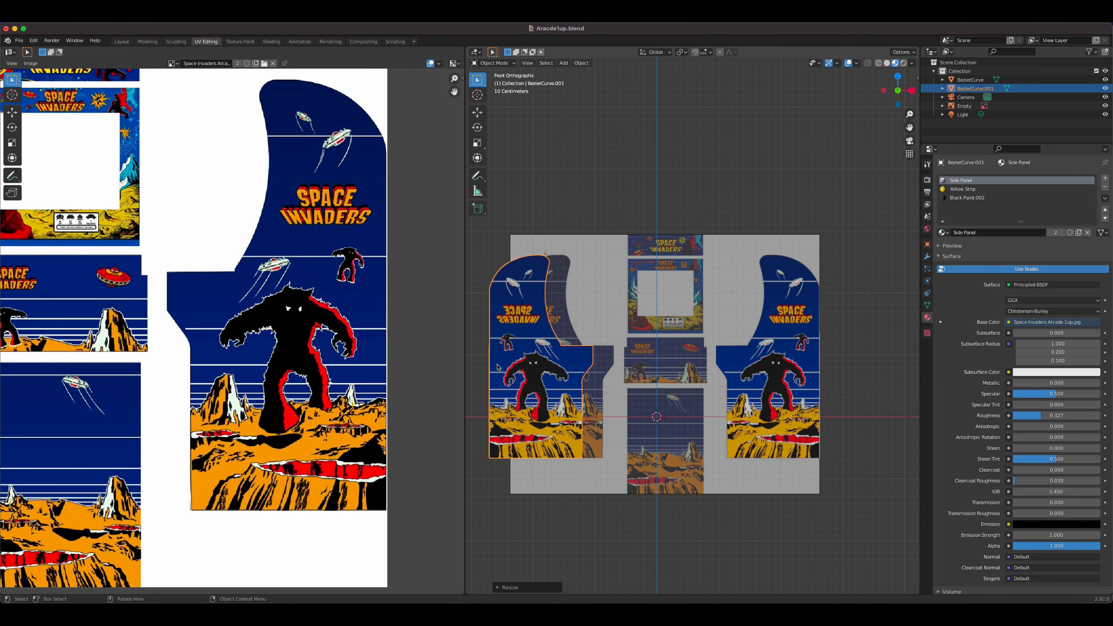
{"action": "scroll", "coordinate": [499, 368], "scroll_direction": "up", "scroll_amount": 2}
{"action": "scroll", "coordinate": [596, 385], "scroll_direction": "down", "scroll_amount": 2}
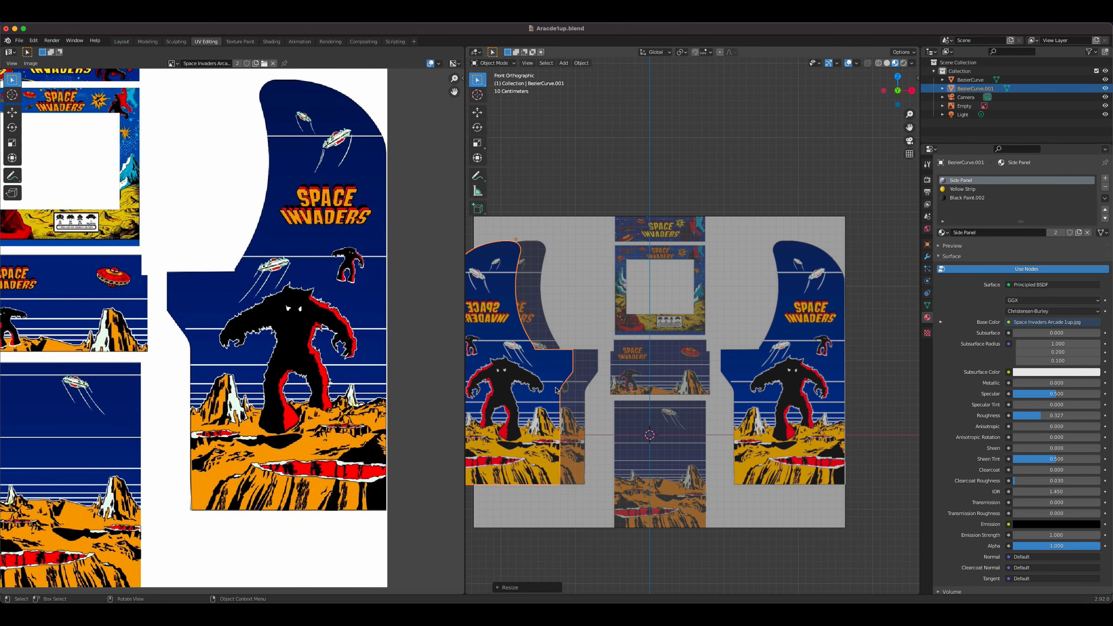
{"action": "middle_click_drag", "start_coordinate": [522, 372], "coordinate": [637, 308], "text": "shift"}
{"action": "scroll", "coordinate": [619, 364], "scroll_direction": "up", "scroll_amount": 3}
{"action": "scroll", "coordinate": [618, 365], "scroll_direction": "up", "scroll_amount": 1}
{"action": "scroll", "coordinate": [637, 308], "scroll_direction": "down", "scroll_amount": 1}
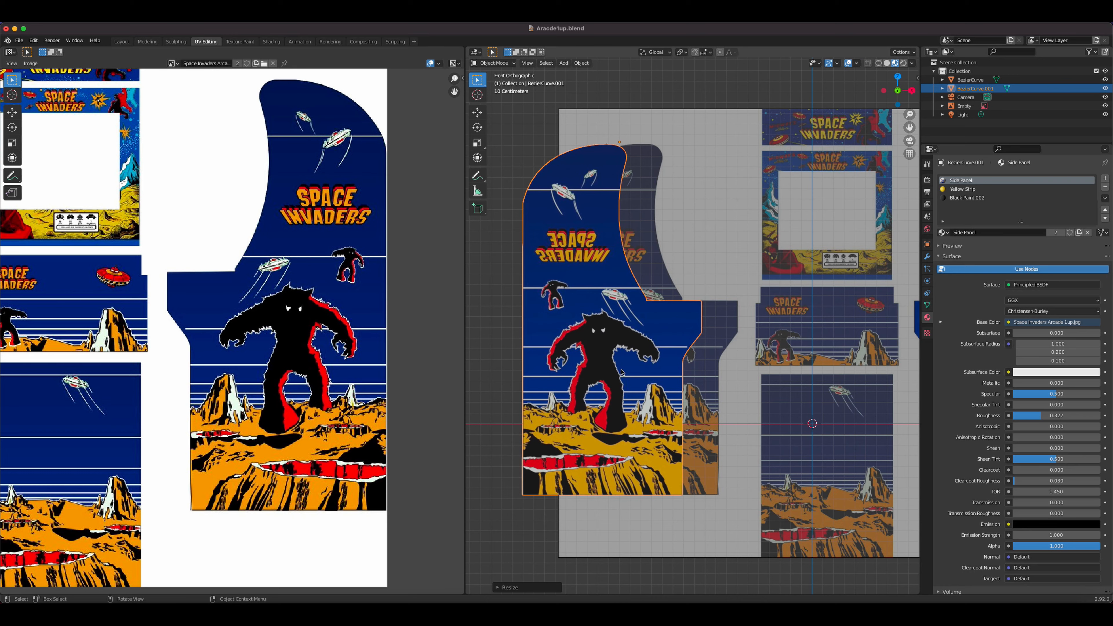
{"action": "scroll", "coordinate": [679, 381], "scroll_direction": "down", "scroll_amount": 2}
Step: Enable the Screencast Keys display in the 3D viewport
{"action": "key", "text": "n"}
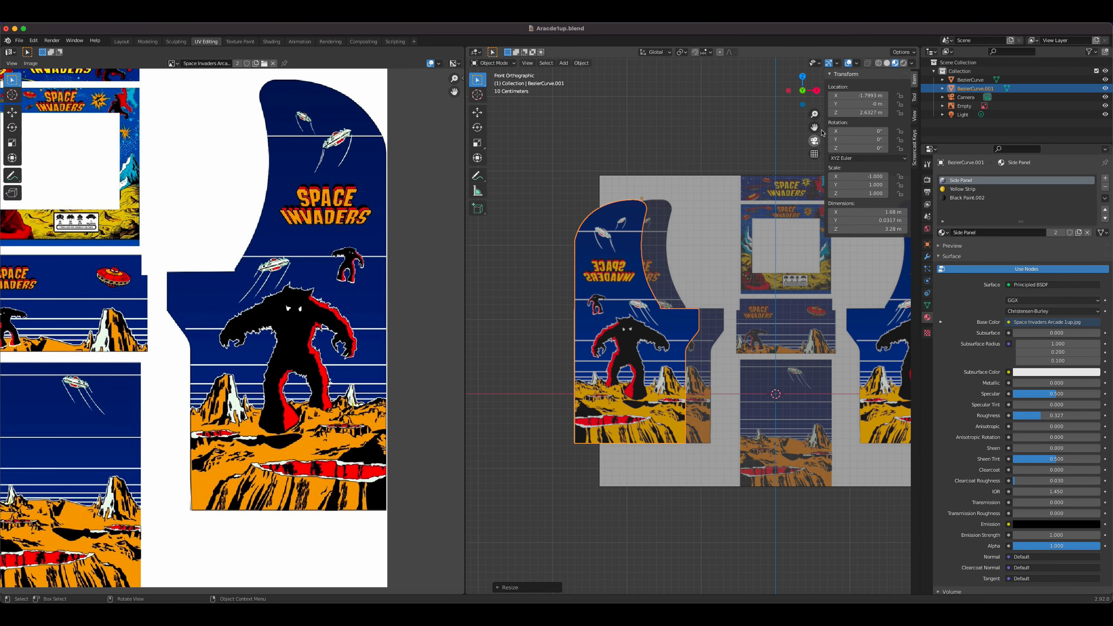
{"action": "left_click", "coordinate": [914, 147]}
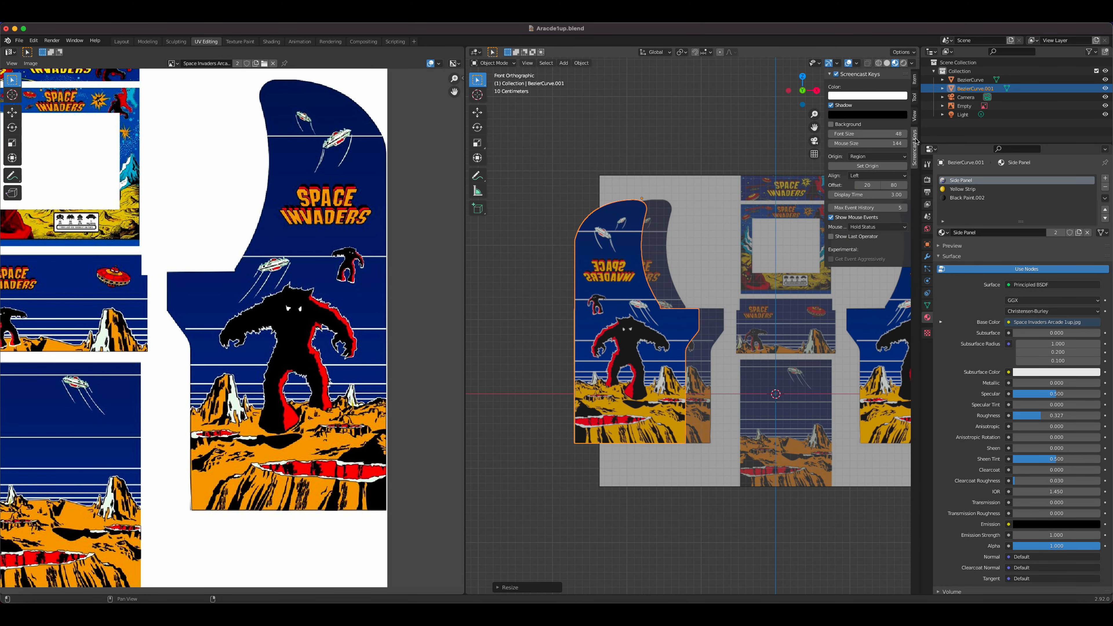
{"action": "left_click", "coordinate": [837, 74]}
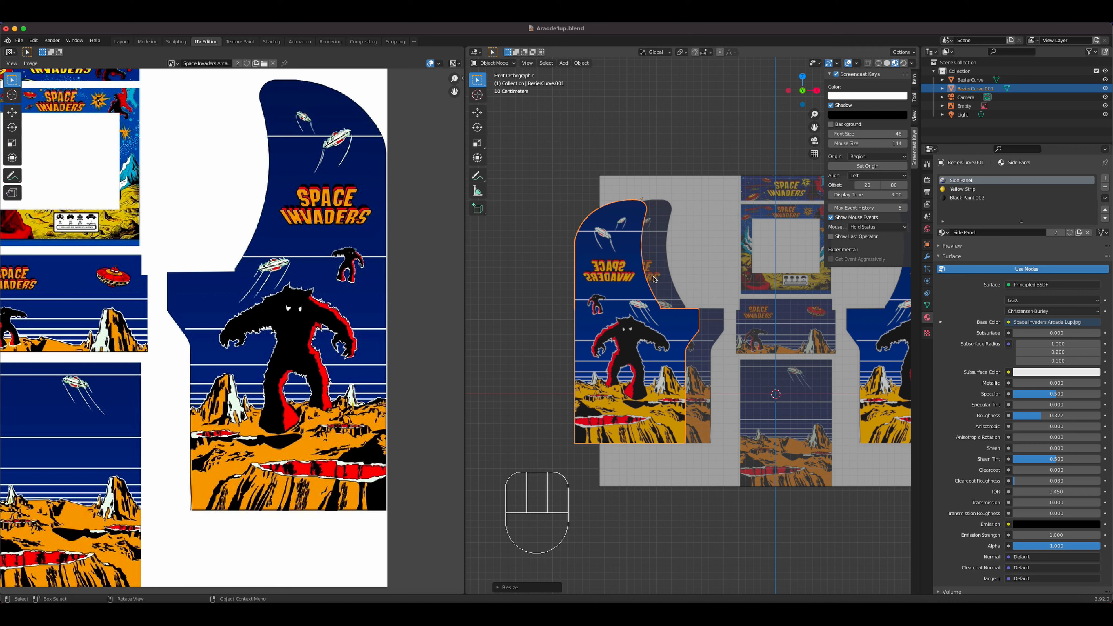
{"action": "key", "text": "n"}
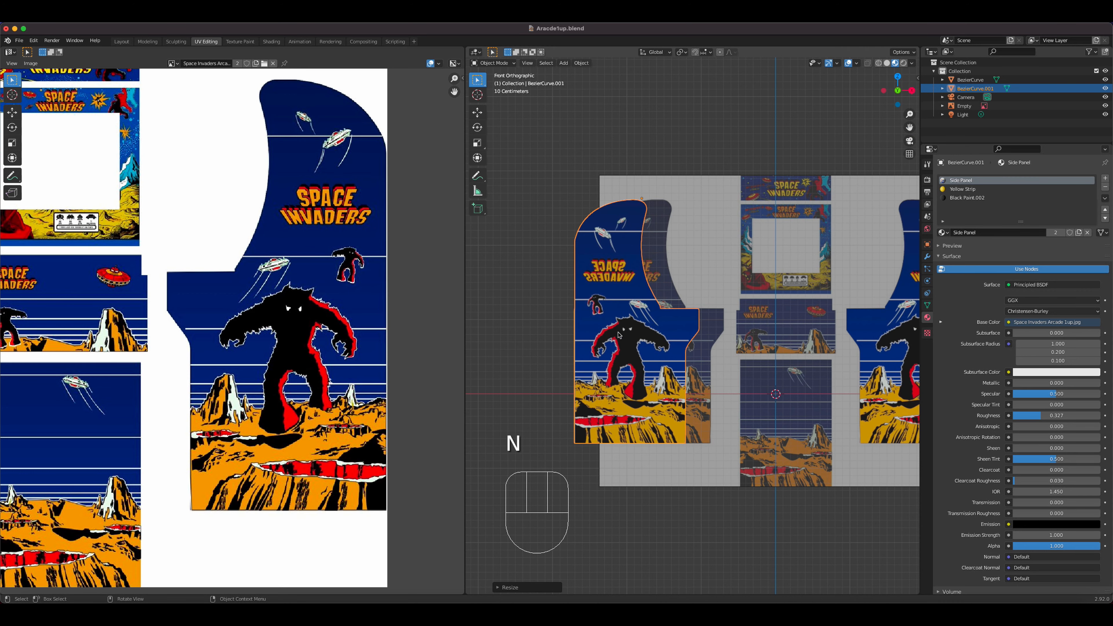
Step: Undo the duplicate's mirroring and try flipping it along X with the Scale tool's handle
{"action": "key", "text": "super+z"}
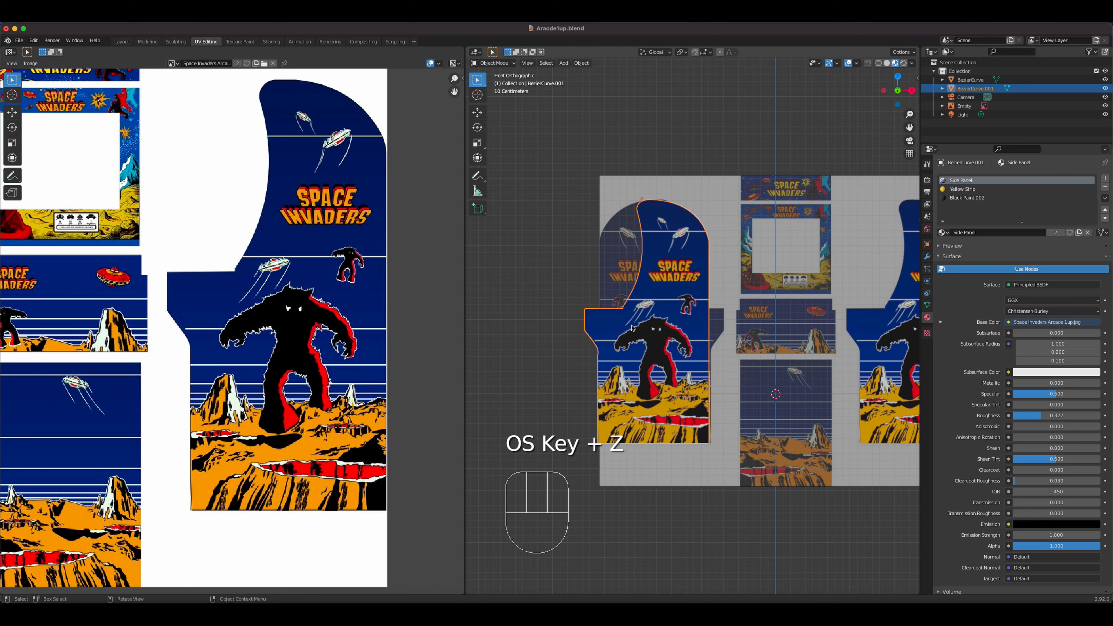
{"action": "left_click", "coordinate": [477, 142]}
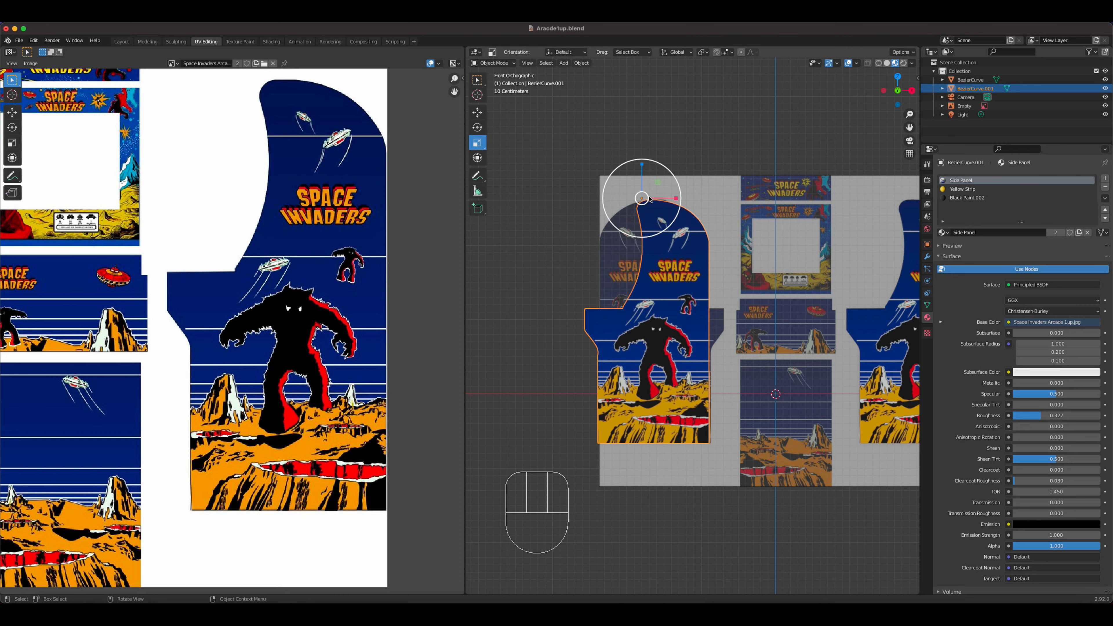
{"action": "left_click_drag", "start_coordinate": [676, 199], "coordinate": [606, 198]}
{"action": "key", "text": "Escape"}
Step: Mirror the duplicate panel by scaling it -1 along the X axis, and enter Edit Mode on it
{"action": "key", "text": "s"}
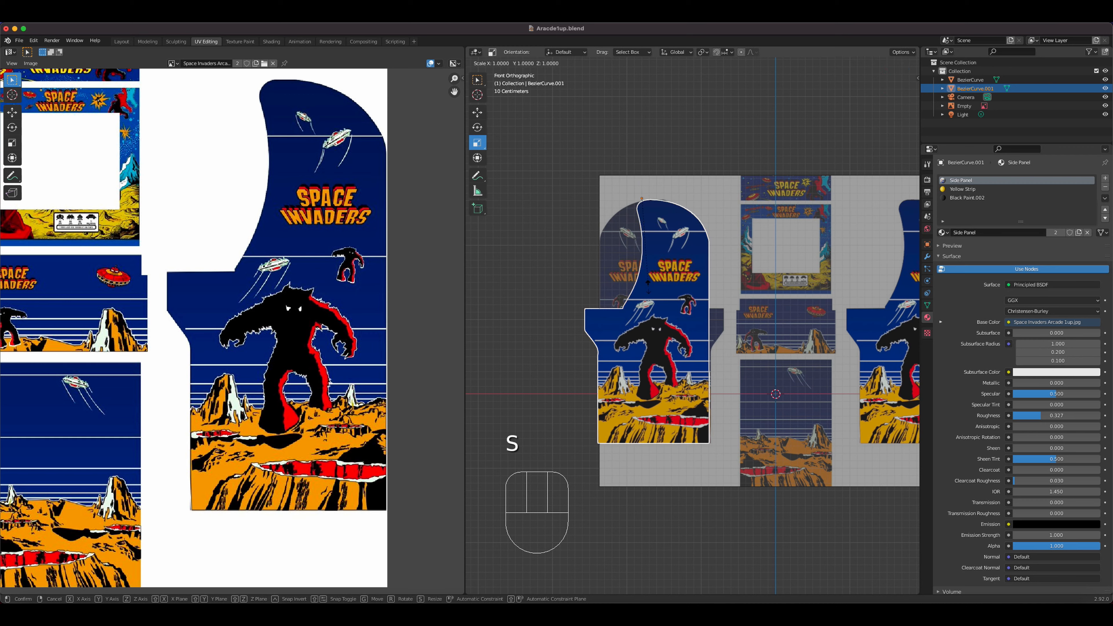
{"action": "key", "text": "x"}
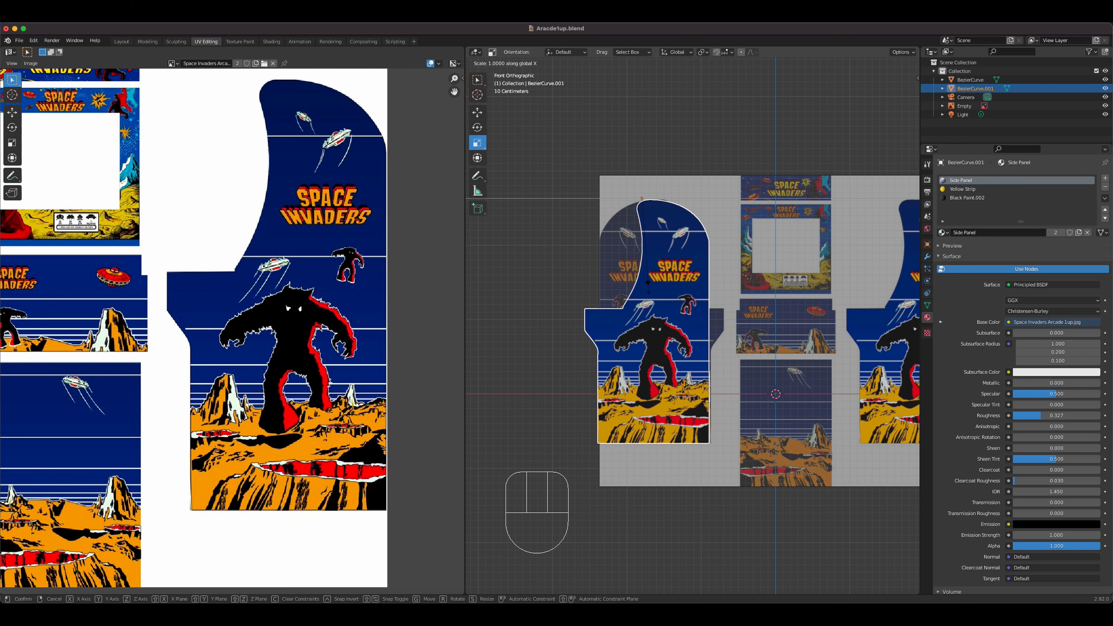
{"action": "type", "text": "-1"}
{"action": "key", "text": "Return"}
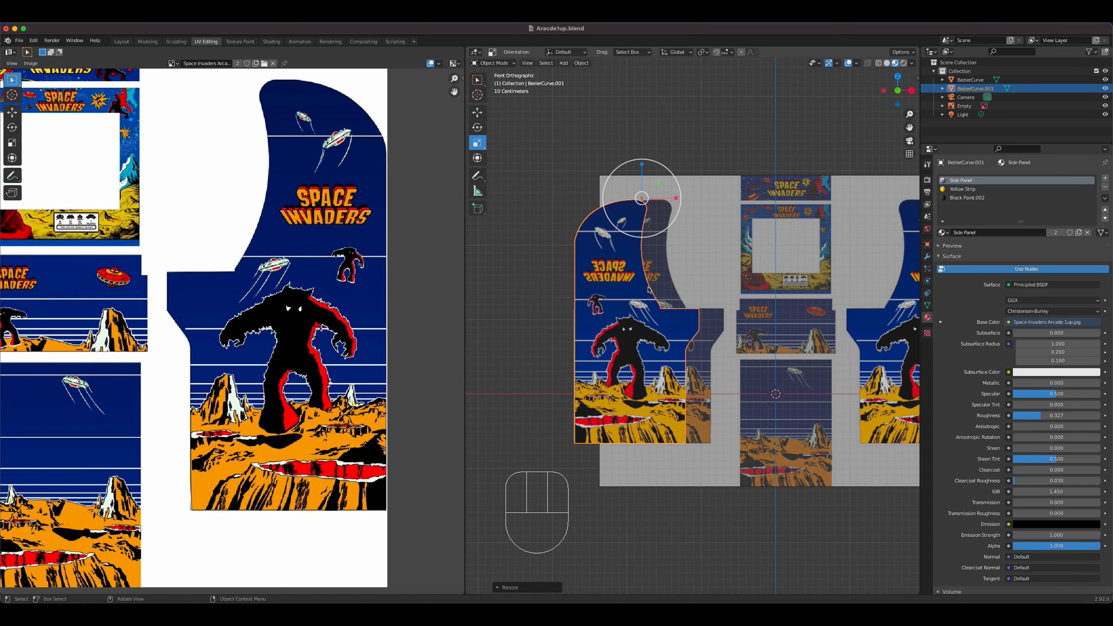
{"action": "key", "text": "Tab"}
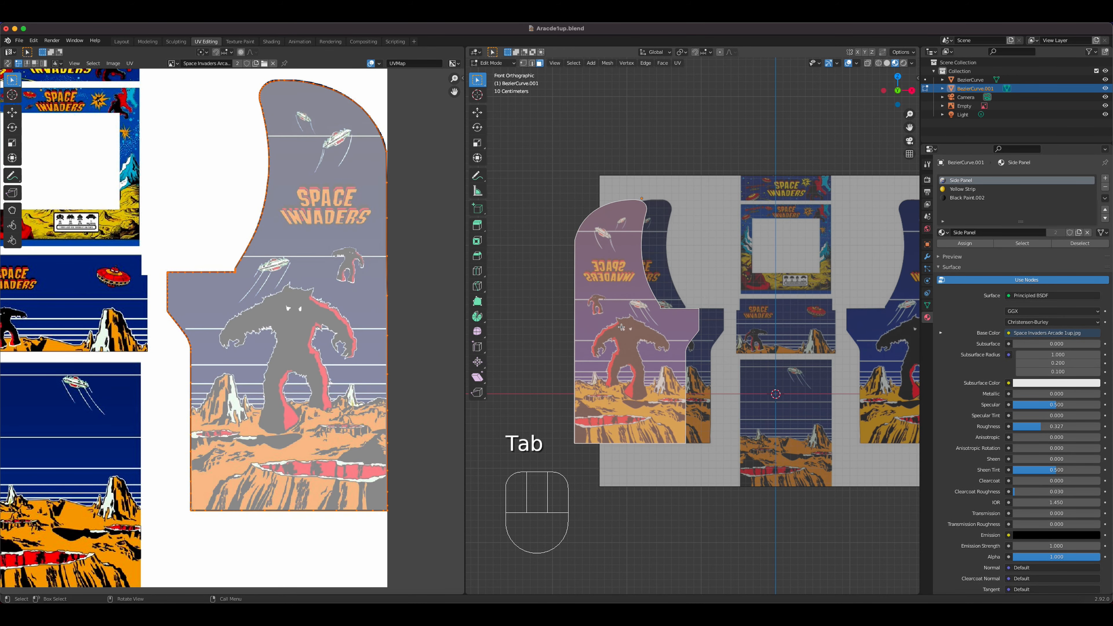
Step: Unwrap the front face of the mirrored panel from the front view using Project from View
{"action": "key", "text": "3"}
{"action": "scroll", "coordinate": [639, 360], "scroll_direction": "down", "scroll_amount": 2}
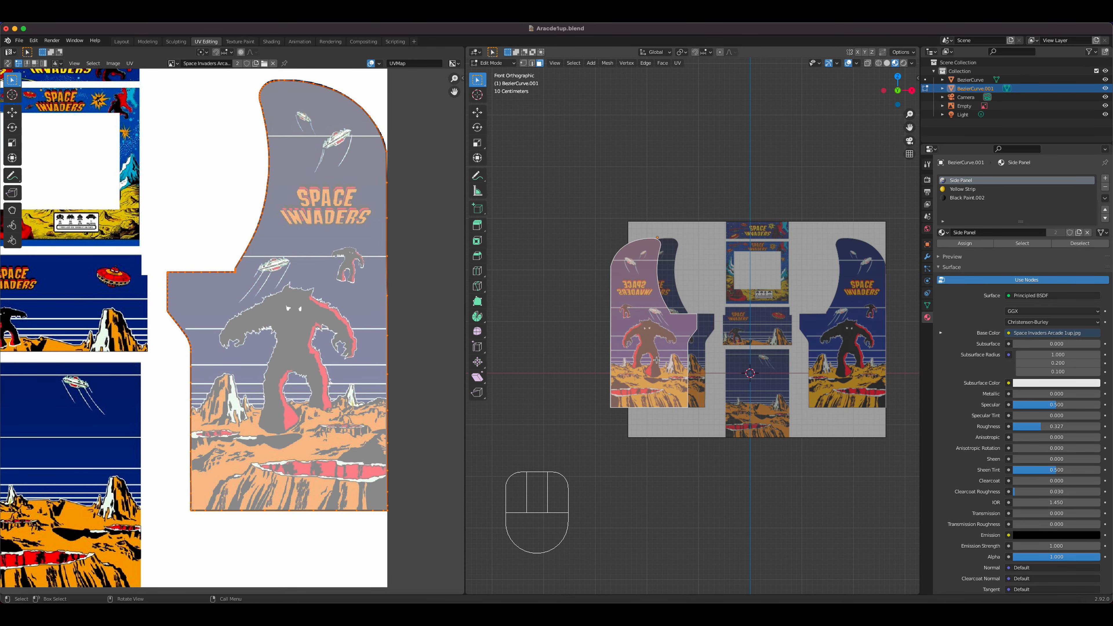
{"action": "key", "text": "u"}
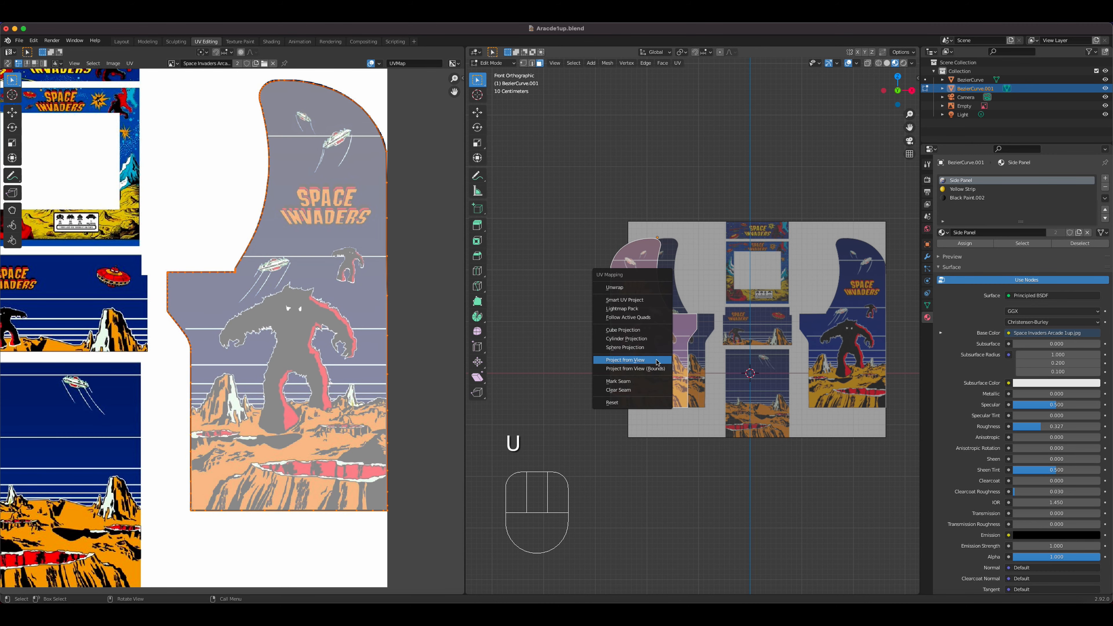
{"action": "left_click", "coordinate": [657, 360]}
{"action": "scroll", "coordinate": [196, 305], "scroll_direction": "down", "scroll_amount": 2}
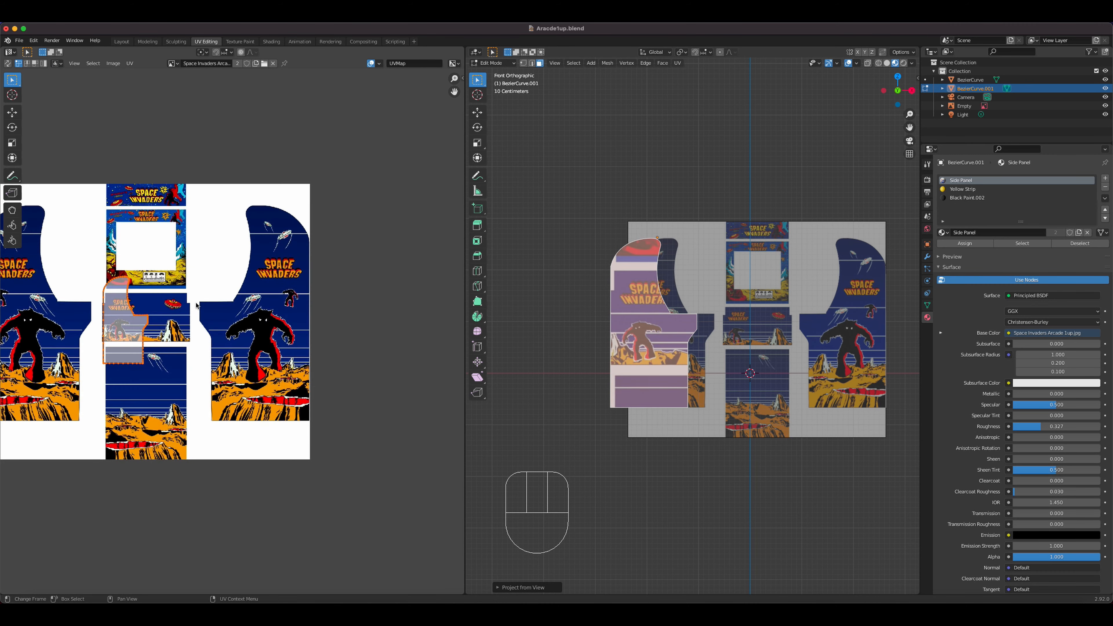
Step: Move the whole UV island onto the left-hand side-panel artwork and enlarge it to roughly the artwork's size
{"action": "middle_click_drag", "start_coordinate": [196, 305], "coordinate": [350, 331], "text": "shift"}
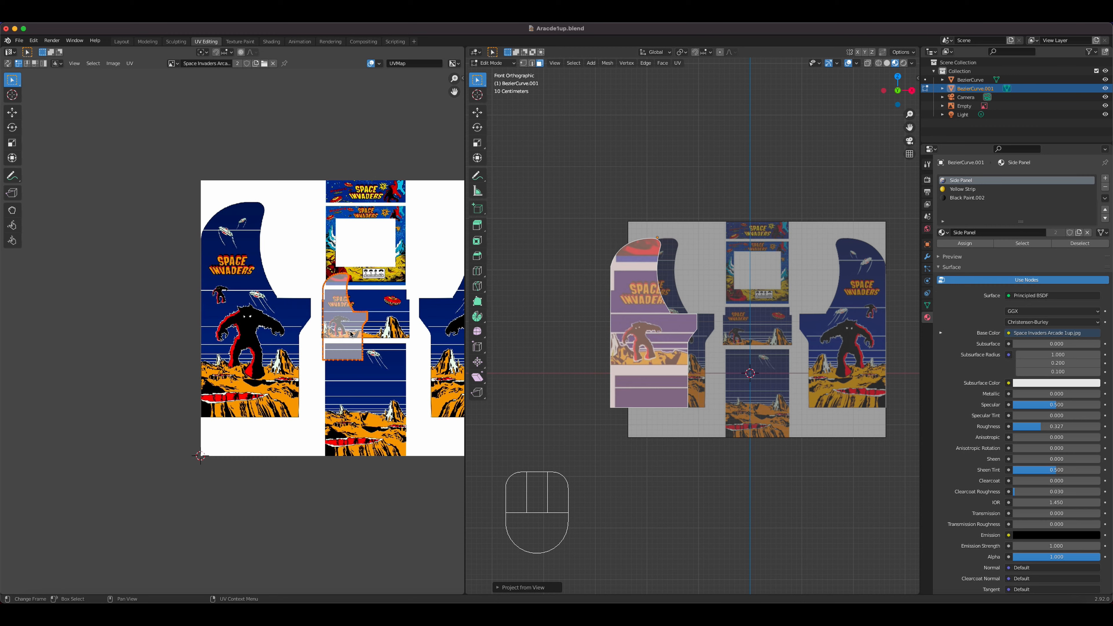
{"action": "key", "text": "a"}
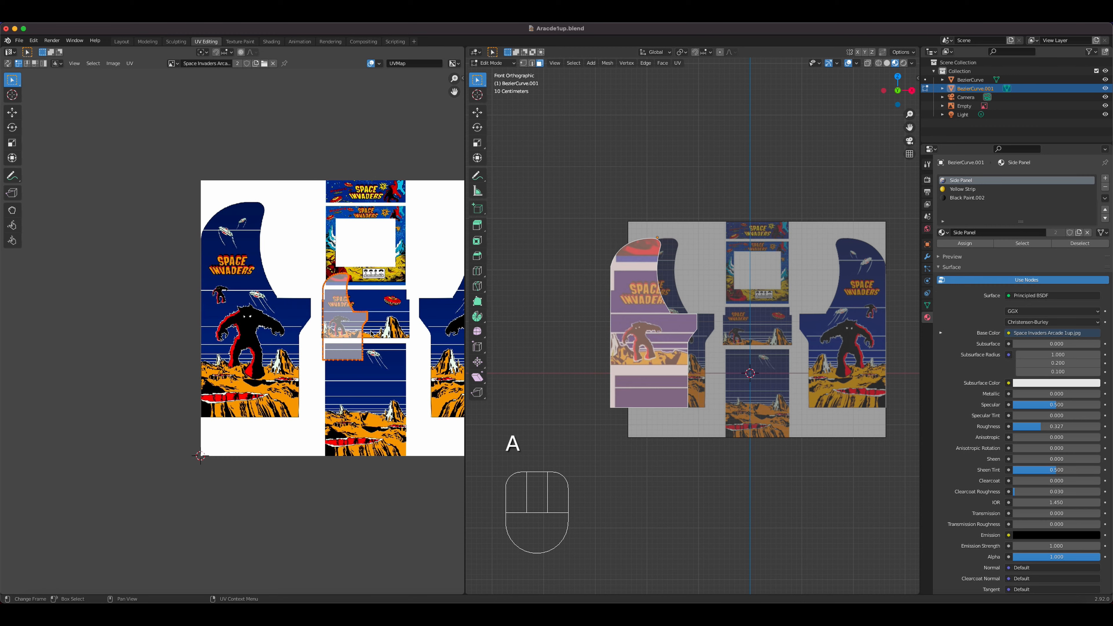
{"action": "key", "text": "g"}
{"action": "left_click", "coordinate": [287, 347]}
{"action": "key", "text": "s"}
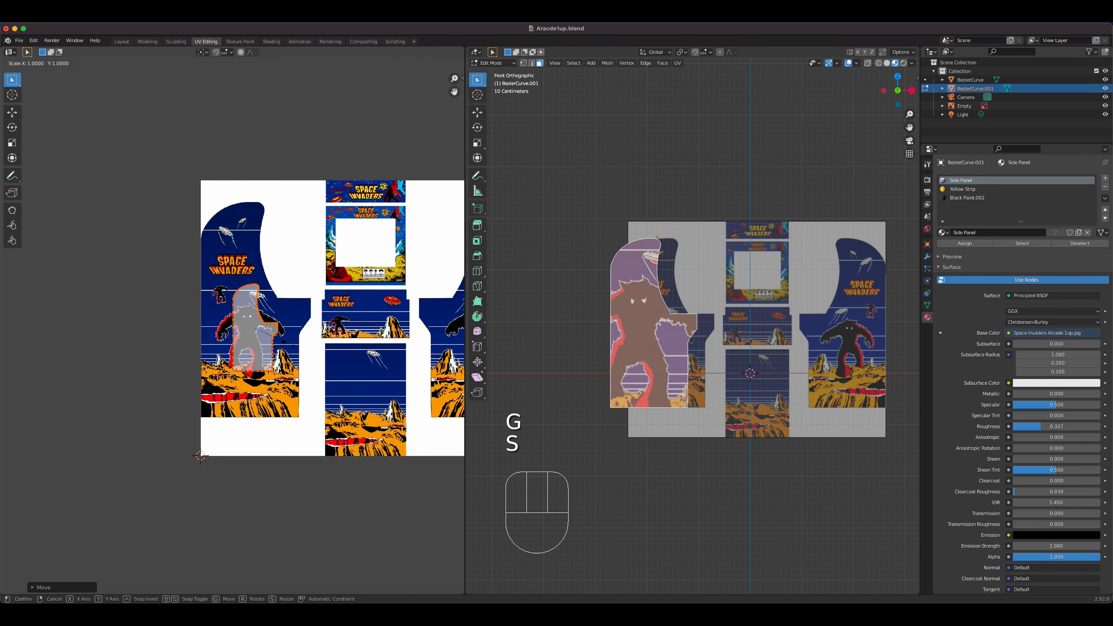
{"action": "left_click", "coordinate": [331, 358]}
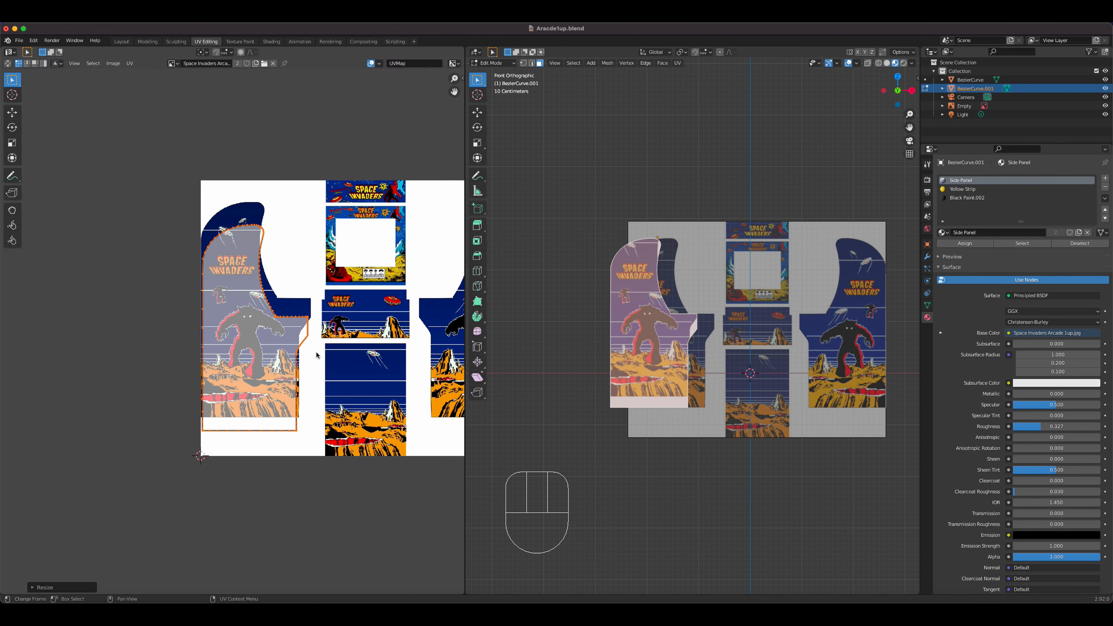
Step: Fine-tune the UV island's position and scale it by about 1.04 to align its outline with the side-panel artwork's edges
{"action": "key", "text": "g"}
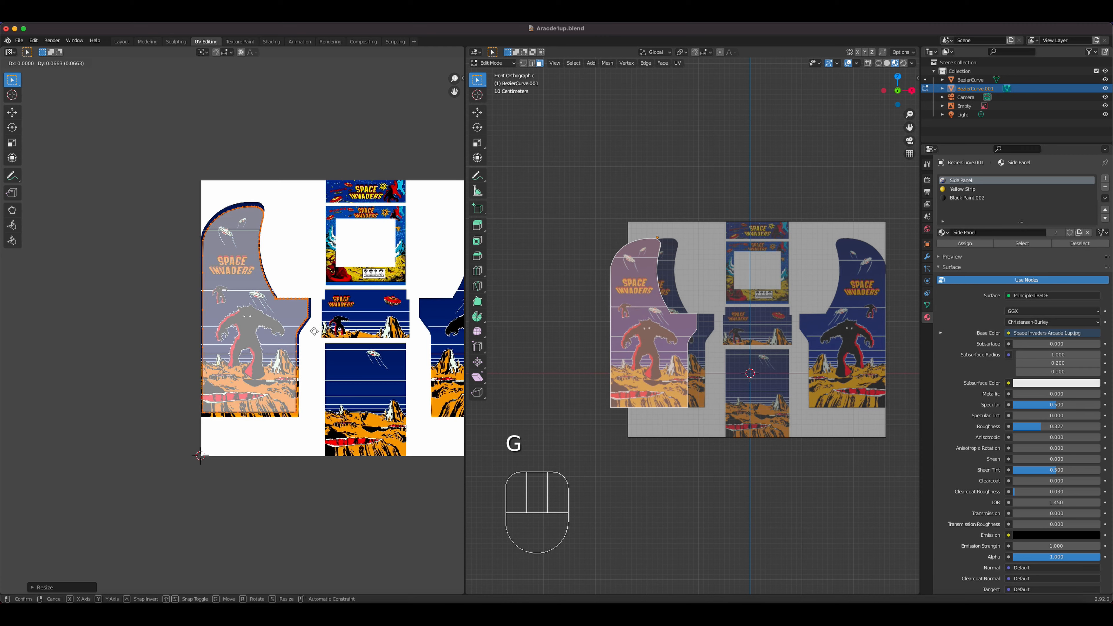
{"action": "left_click", "coordinate": [313, 331]}
{"action": "key", "text": "s"}
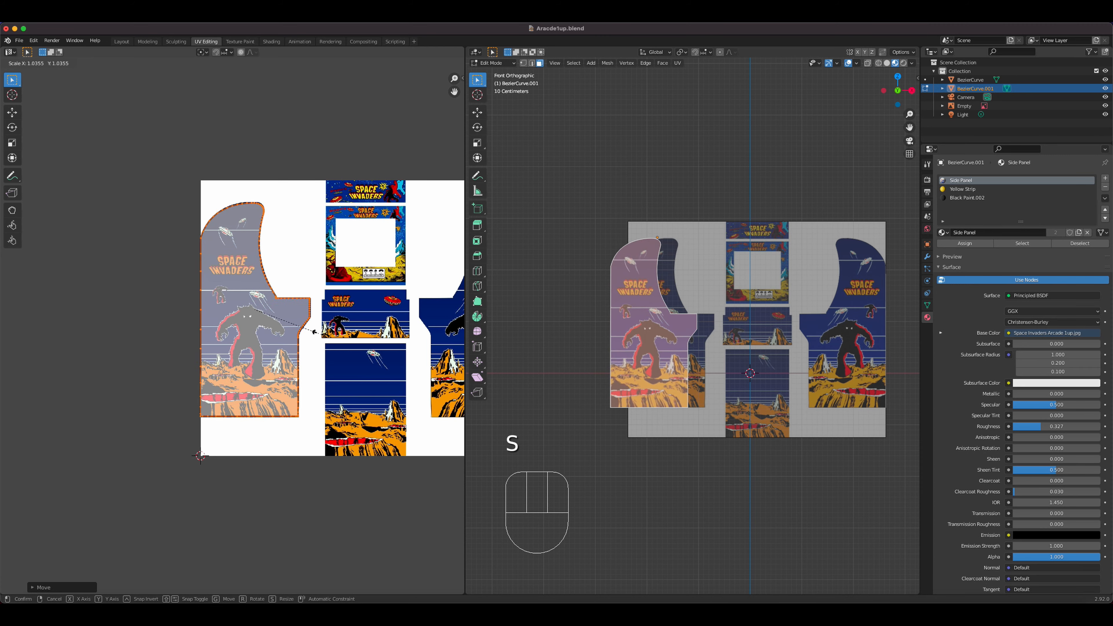
{"action": "left_click", "coordinate": [314, 331]}
{"action": "scroll", "coordinate": [313, 333], "scroll_direction": "up", "scroll_amount": 4}
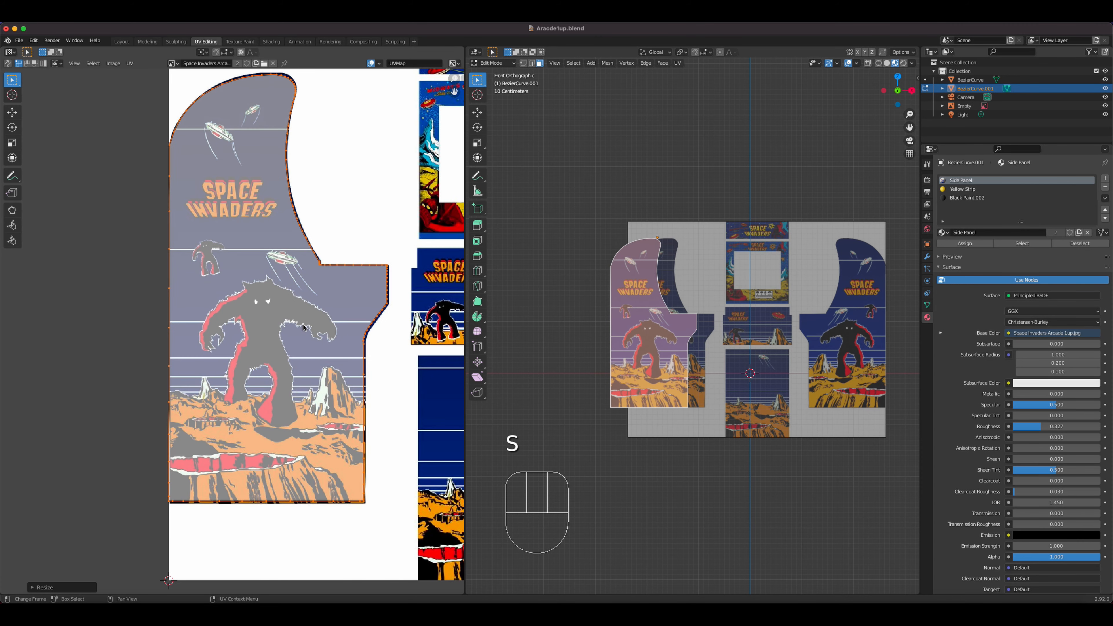
{"action": "key", "text": "s"}
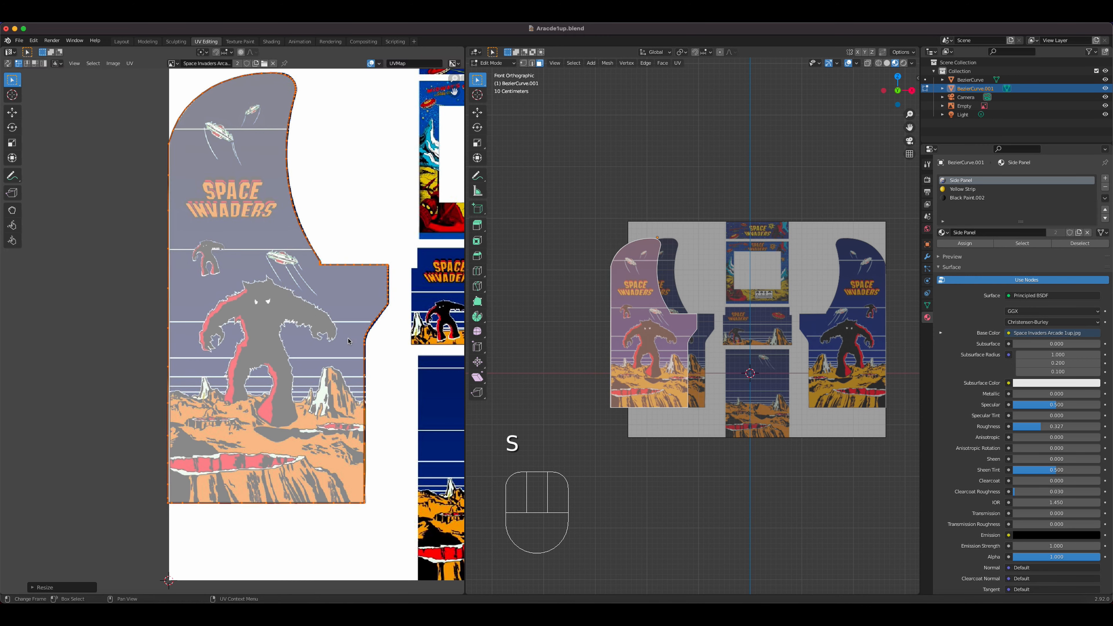
{"action": "key", "text": "g"}
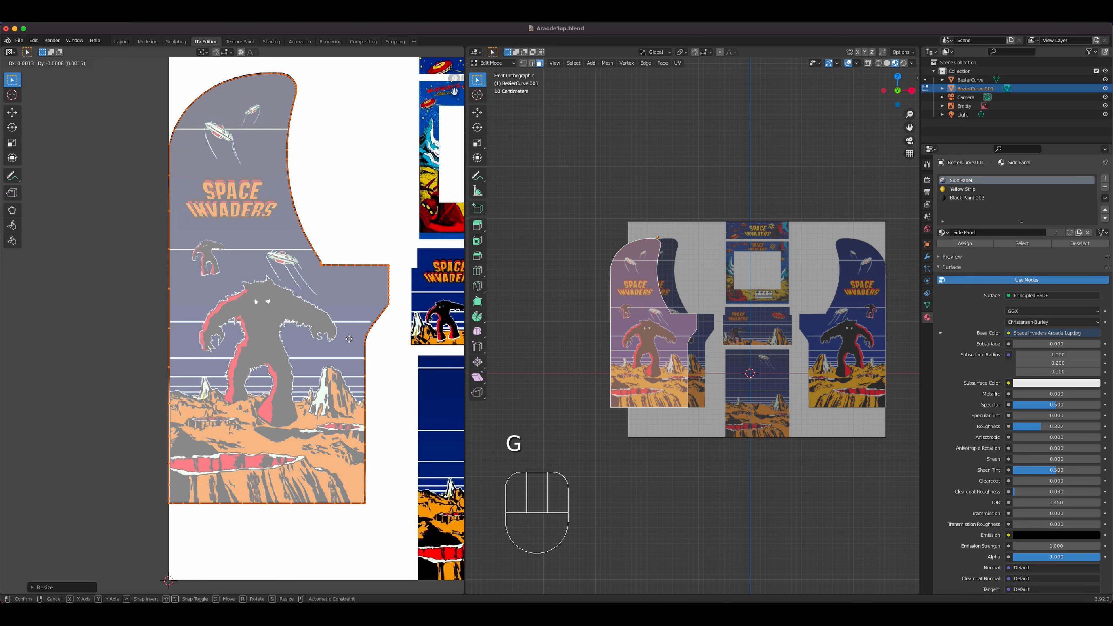
{"action": "left_click", "coordinate": [349, 338]}
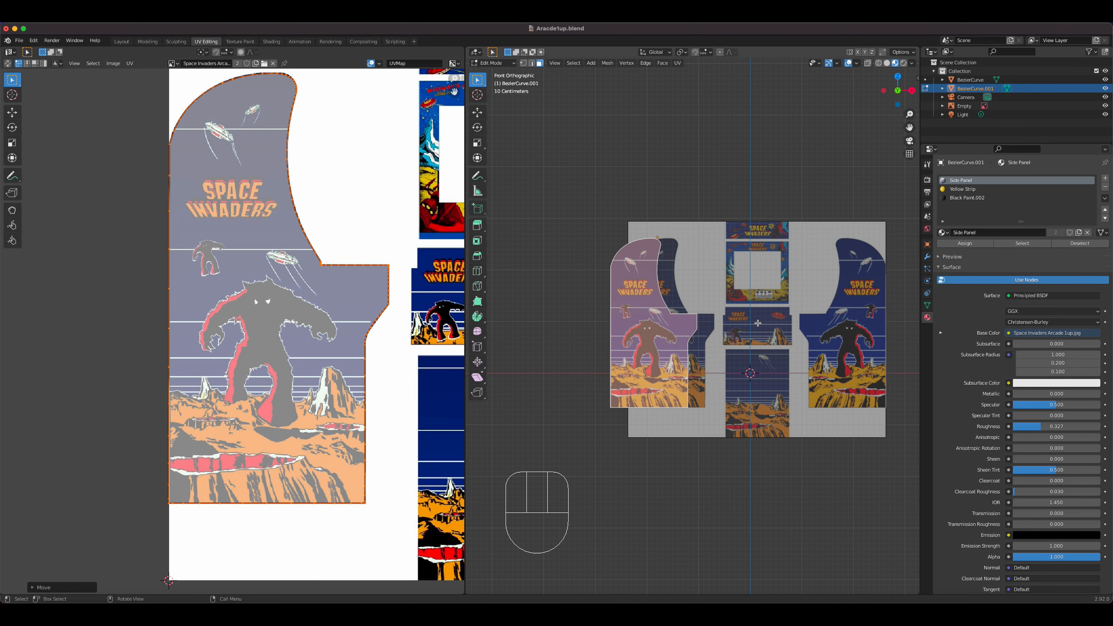
Step: Return the mirrored panel to Object Mode and save the file
{"action": "scroll", "coordinate": [757, 323], "scroll_direction": "up", "scroll_amount": 4}
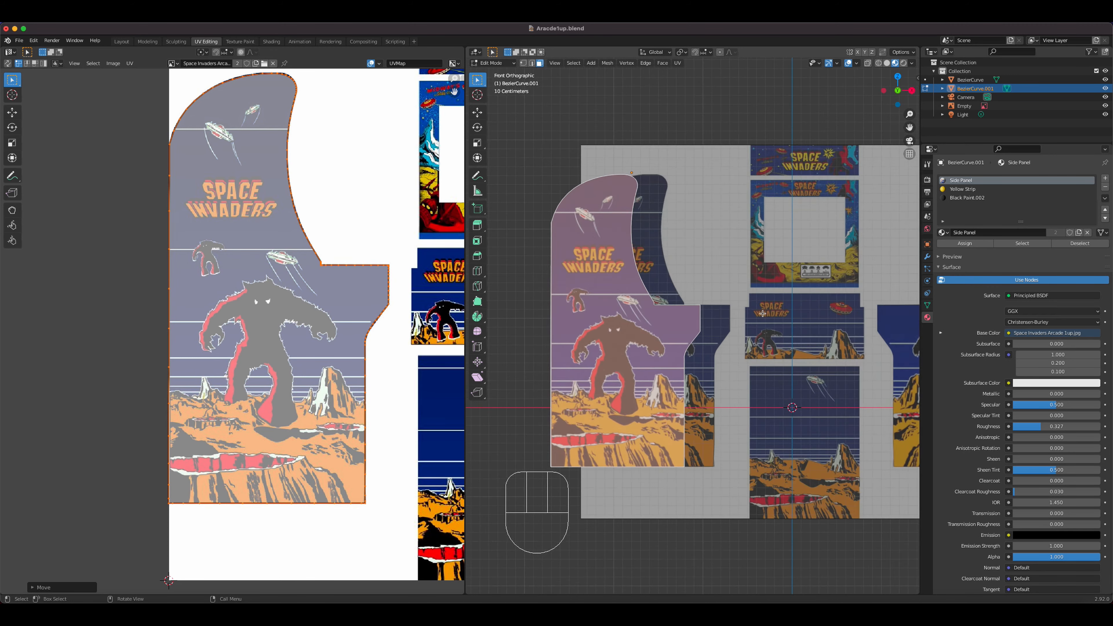
{"action": "middle_click_drag", "start_coordinate": [754, 332], "coordinate": [634, 377], "text": "shift"}
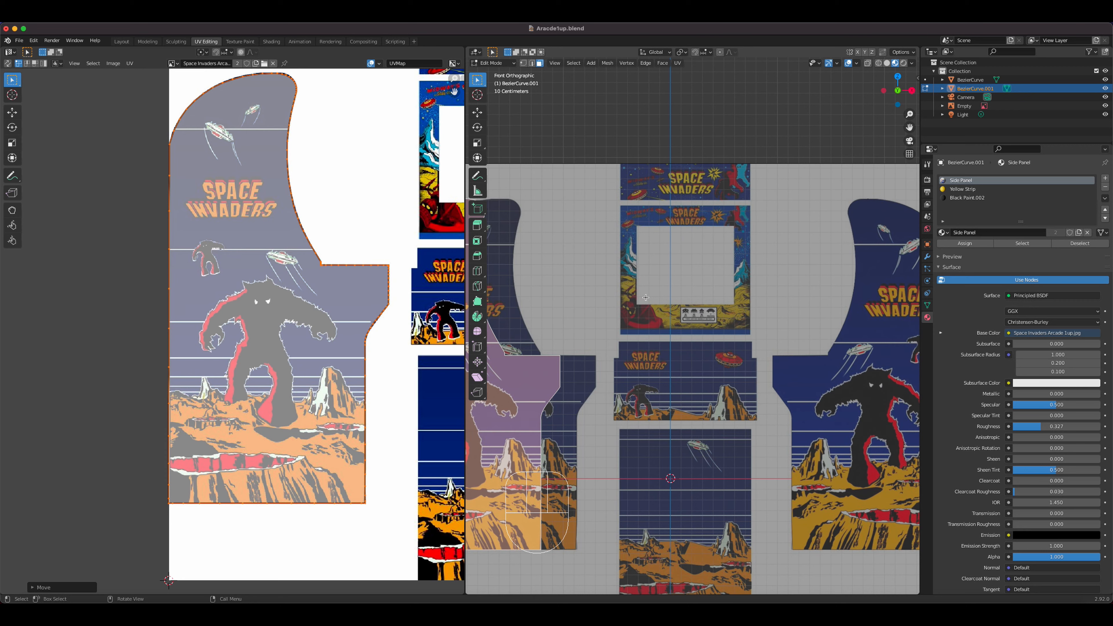
{"action": "key", "text": "shift+a"}
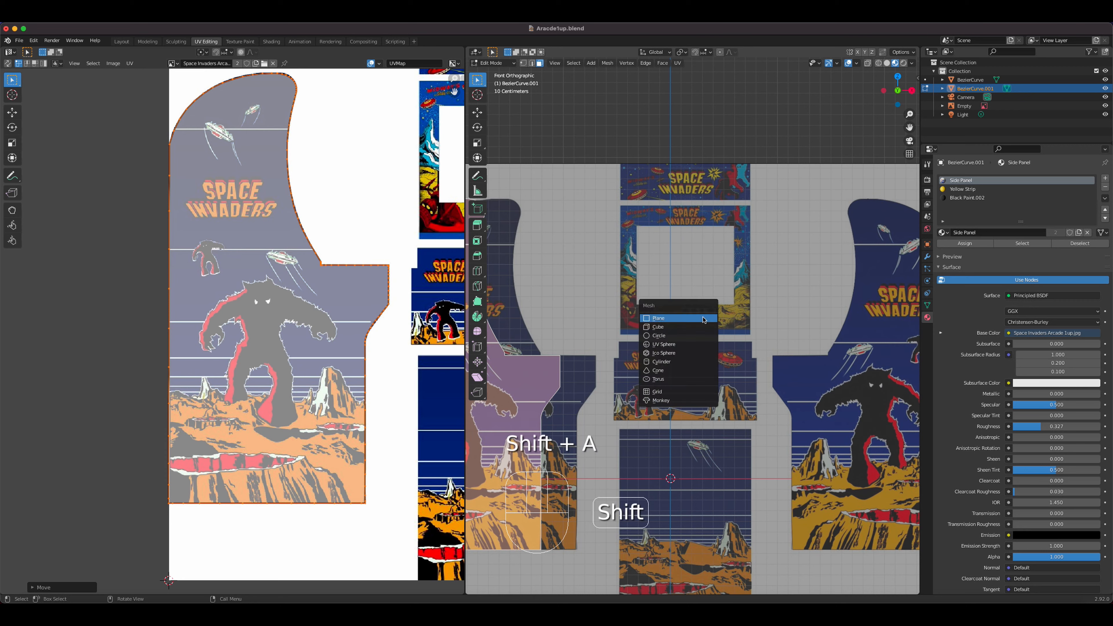
{"action": "key", "text": "Tab"}
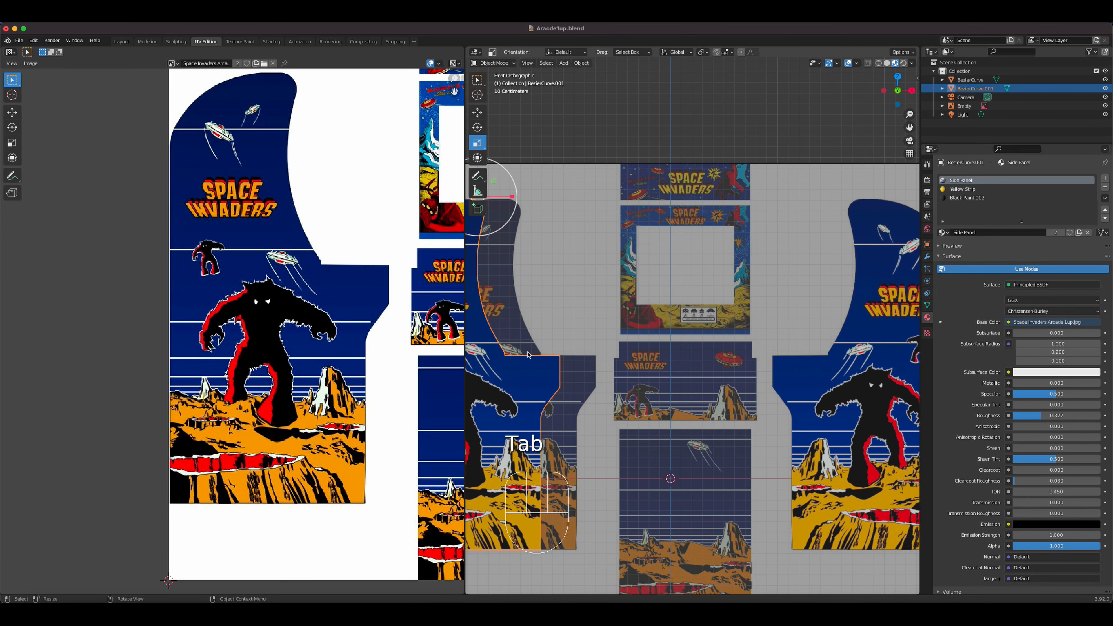
{"action": "key", "text": "super+s"}
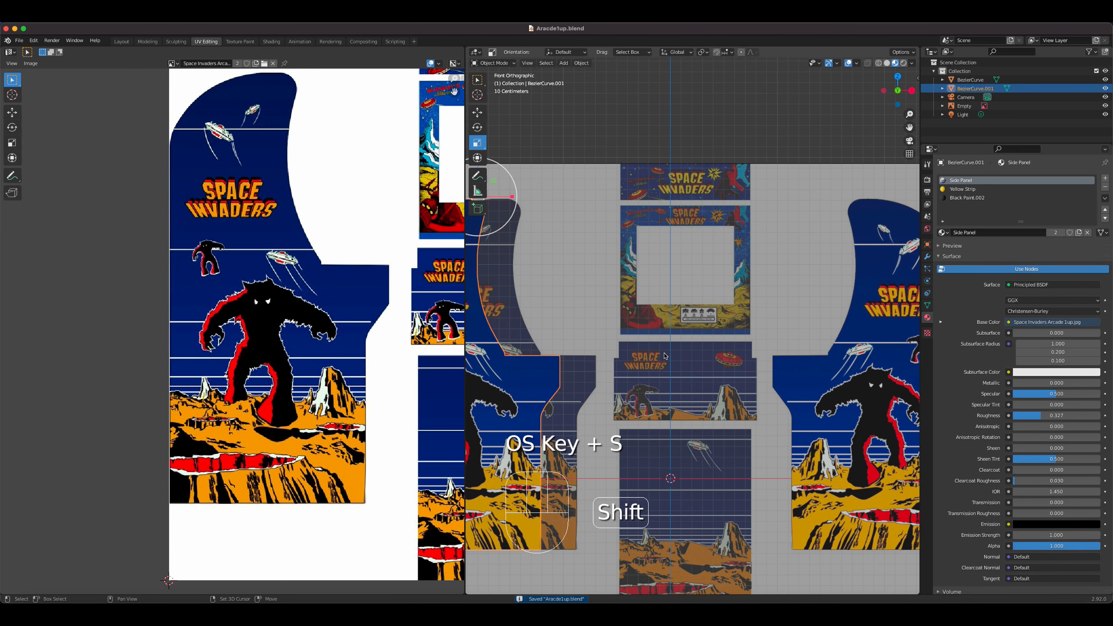
Step: Add a plane mesh and rotate it 90 degrees around the X axis to face the front view
{"action": "key", "text": "shift+a"}
{"action": "left_click", "coordinate": [688, 355]}
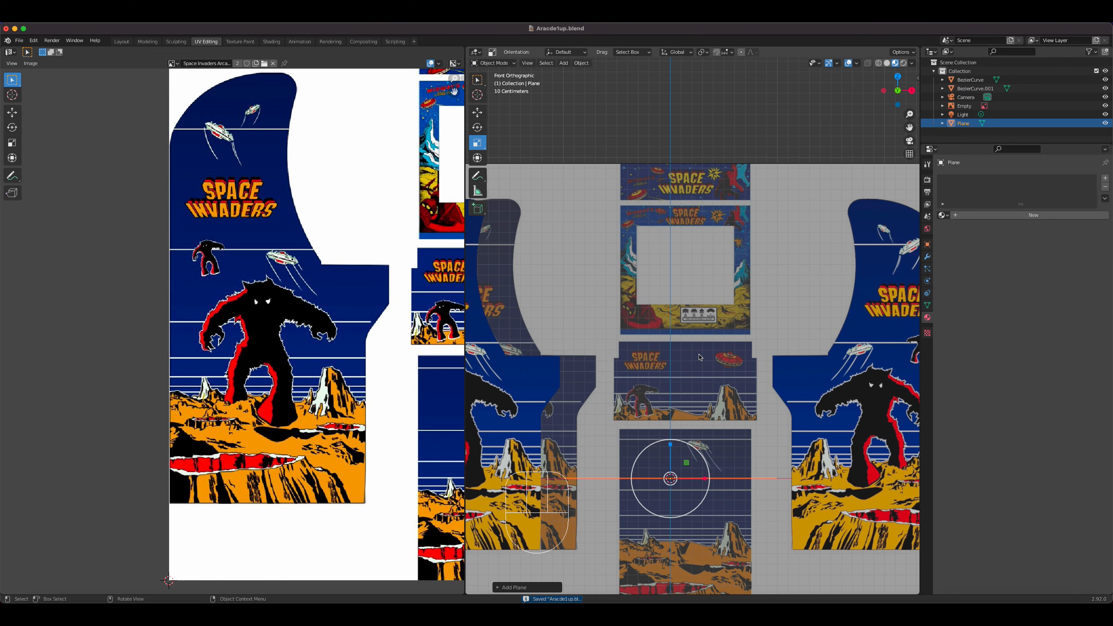
{"action": "type", "text": "rx90"}
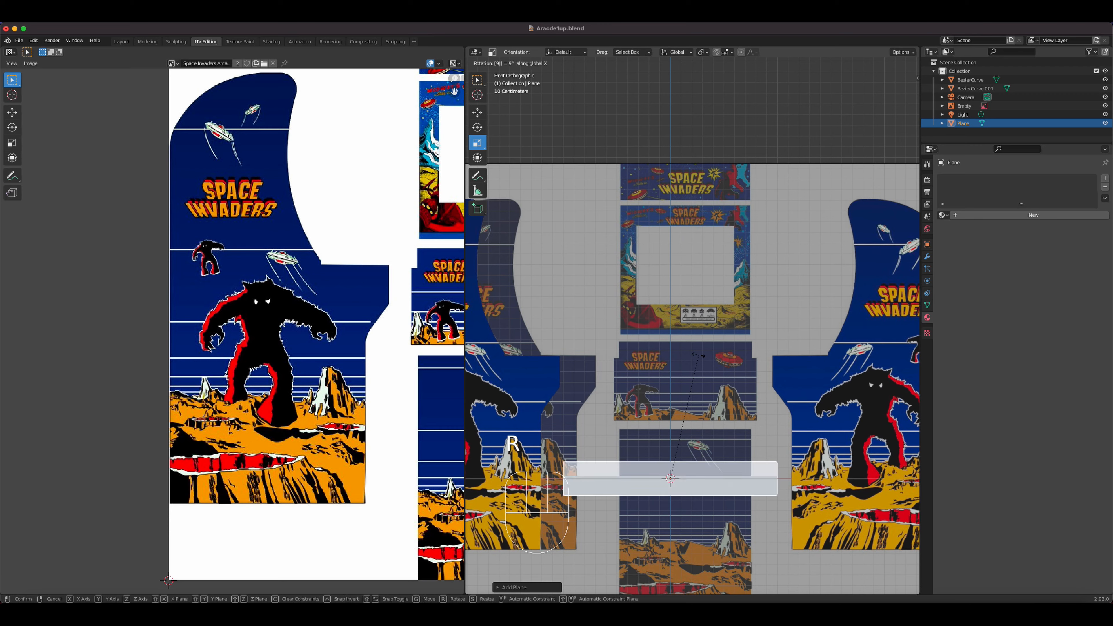
{"action": "key", "text": "Return"}
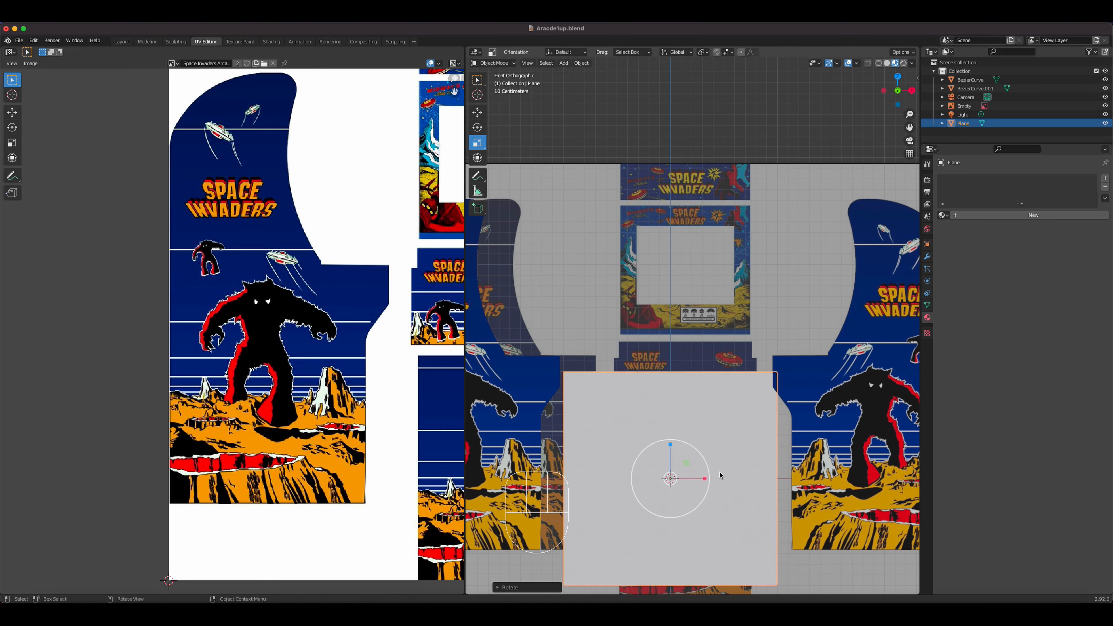
Step: Move the plane up over the monitor bezel artwork and show the viewport in solid shading with X-ray enabled
{"action": "left_click", "coordinate": [868, 63]}
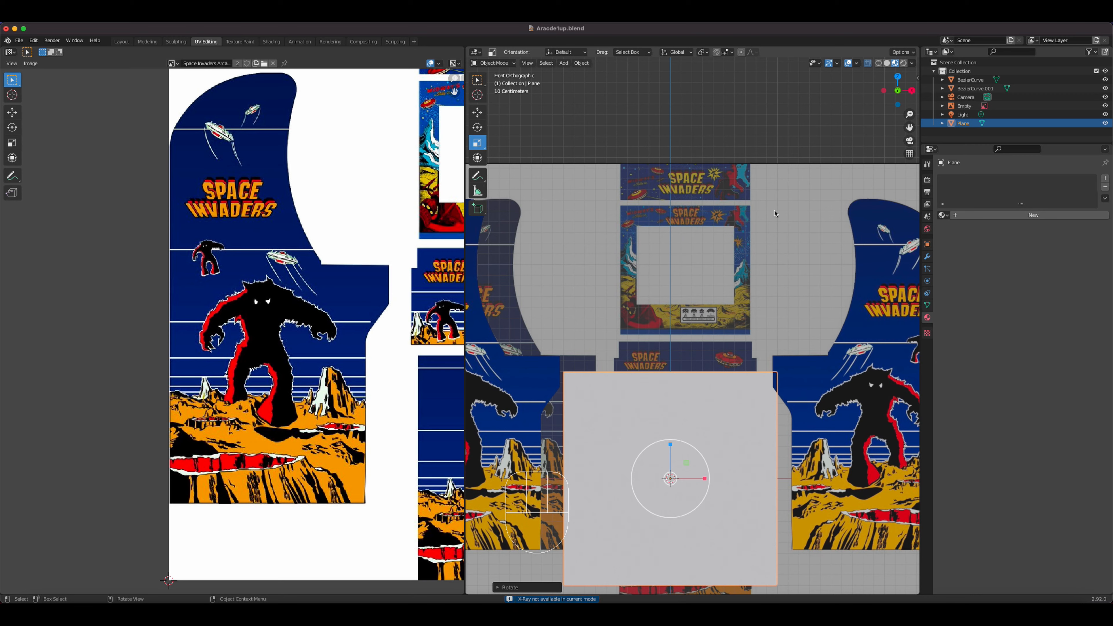
{"action": "key", "text": "g"}
{"action": "left_click", "coordinate": [704, 224]}
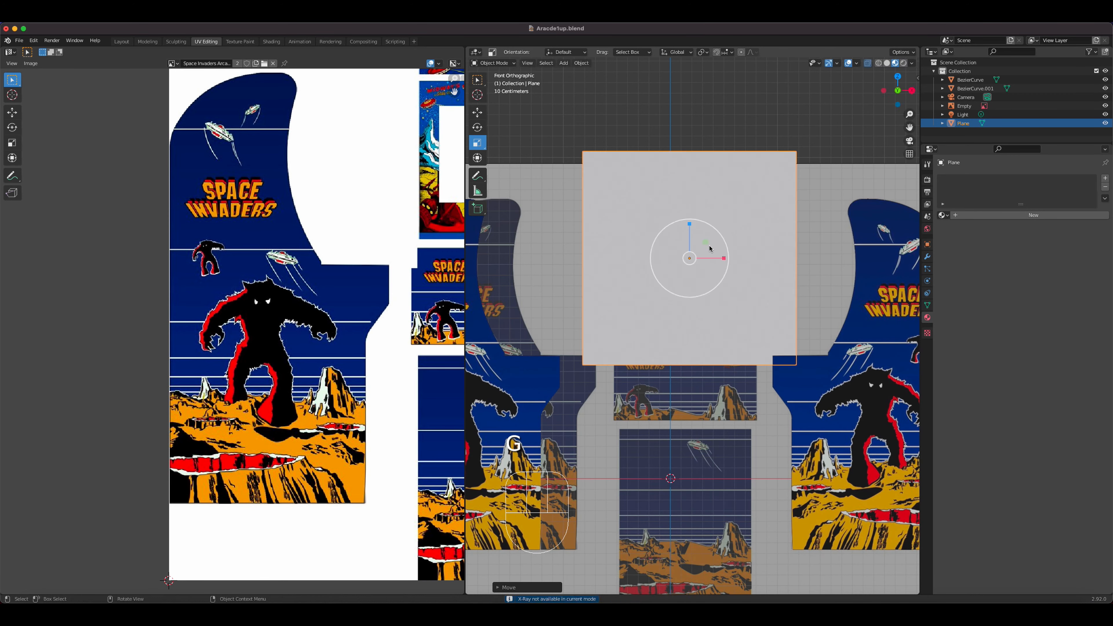
{"action": "left_click", "coordinate": [886, 63]}
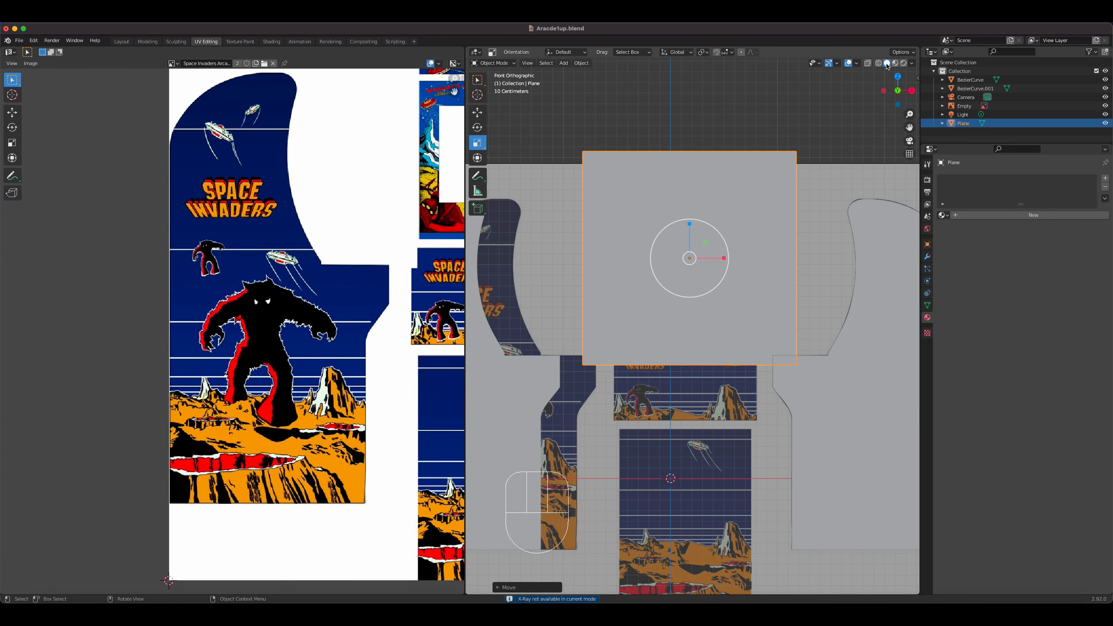
{"action": "left_click", "coordinate": [867, 62]}
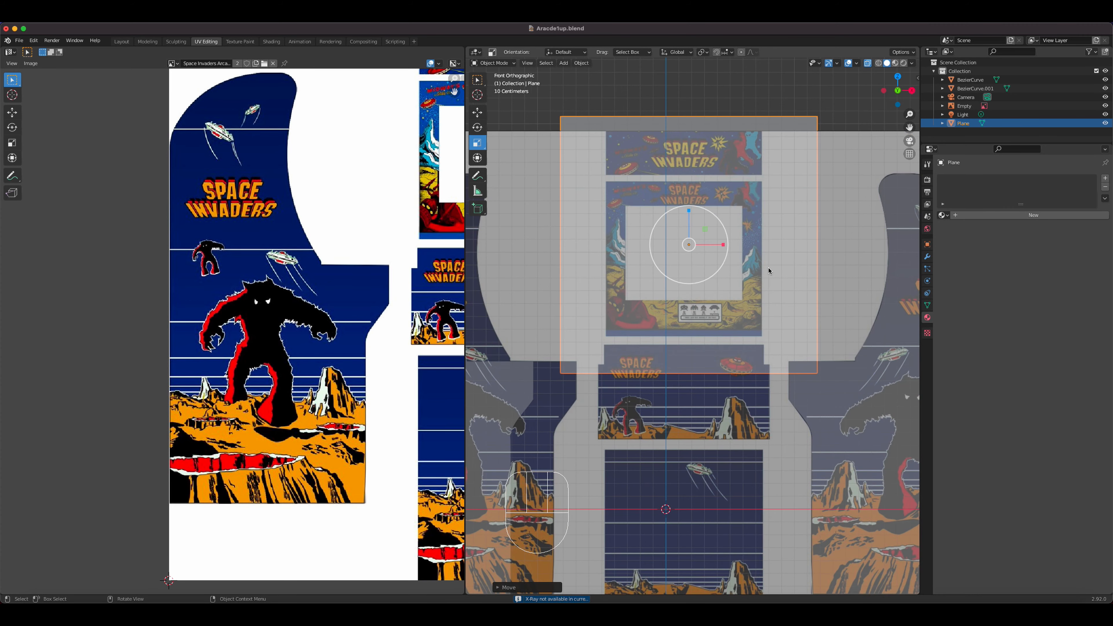
{"action": "scroll", "coordinate": [771, 270], "scroll_direction": "up", "scroll_amount": 1}
Step: Scale the plane down to about the bezel artwork's size and move it into place over it
{"action": "key", "text": "s"}
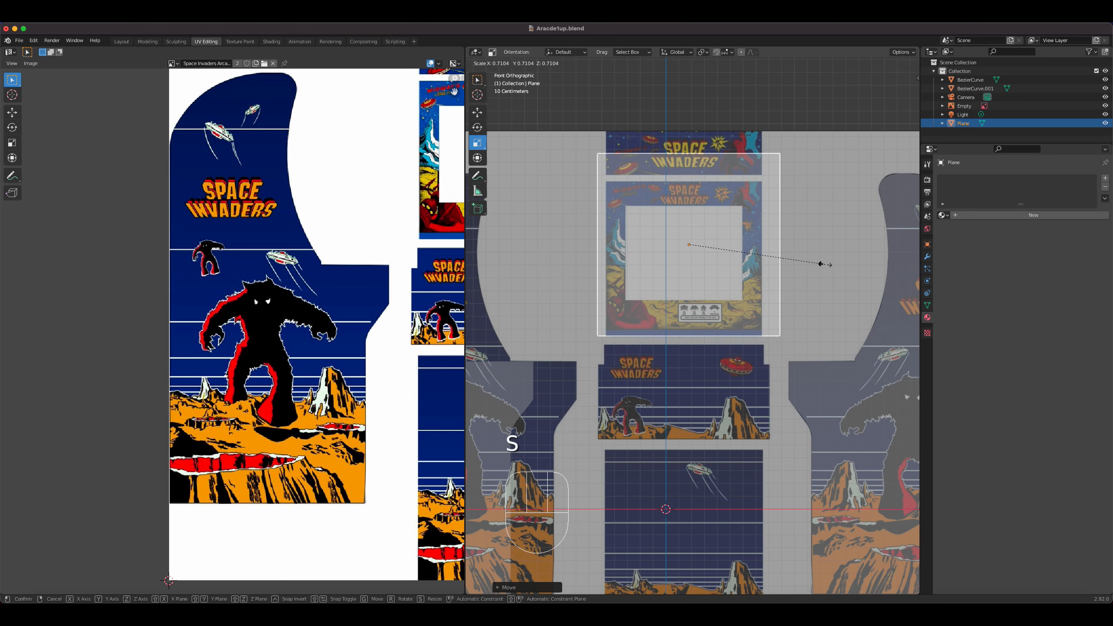
{"action": "left_click", "coordinate": [801, 268]}
{"action": "key", "text": "g"}
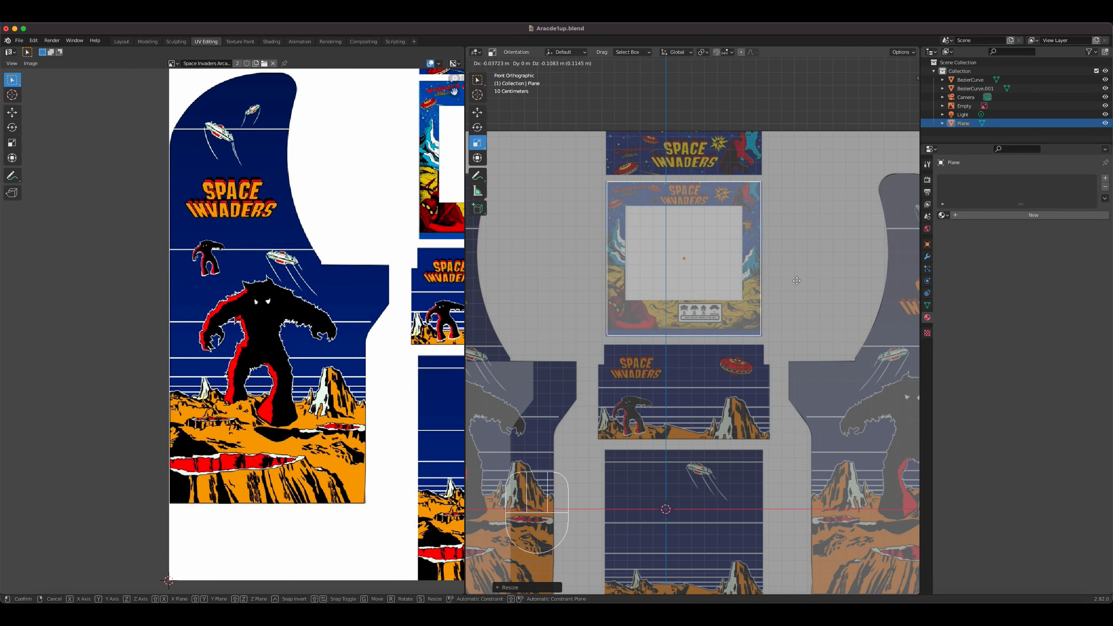
{"action": "left_click", "coordinate": [796, 281]}
Step: Make small scale and position adjustments to the plane until its edges line up with the bezel artwork's border
{"action": "scroll", "coordinate": [783, 279], "scroll_direction": "up", "scroll_amount": 2}
{"action": "middle_click_drag", "start_coordinate": [783, 274], "coordinate": [787, 322], "text": "shift"}
{"action": "scroll", "coordinate": [730, 328], "scroll_direction": "up", "scroll_amount": 1}
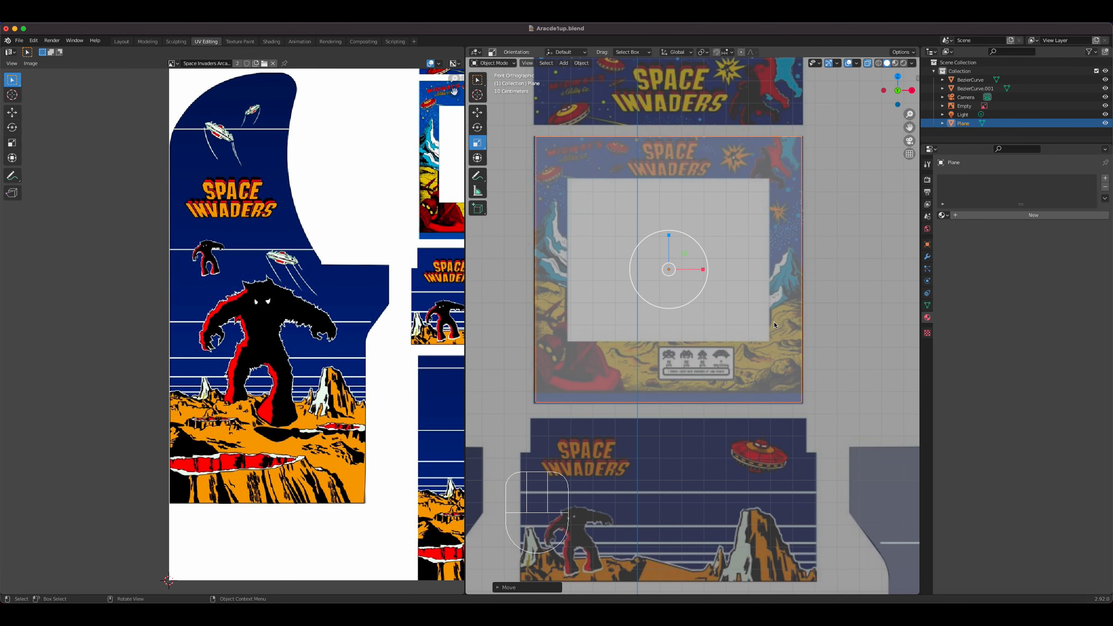
{"action": "key", "text": "s"}
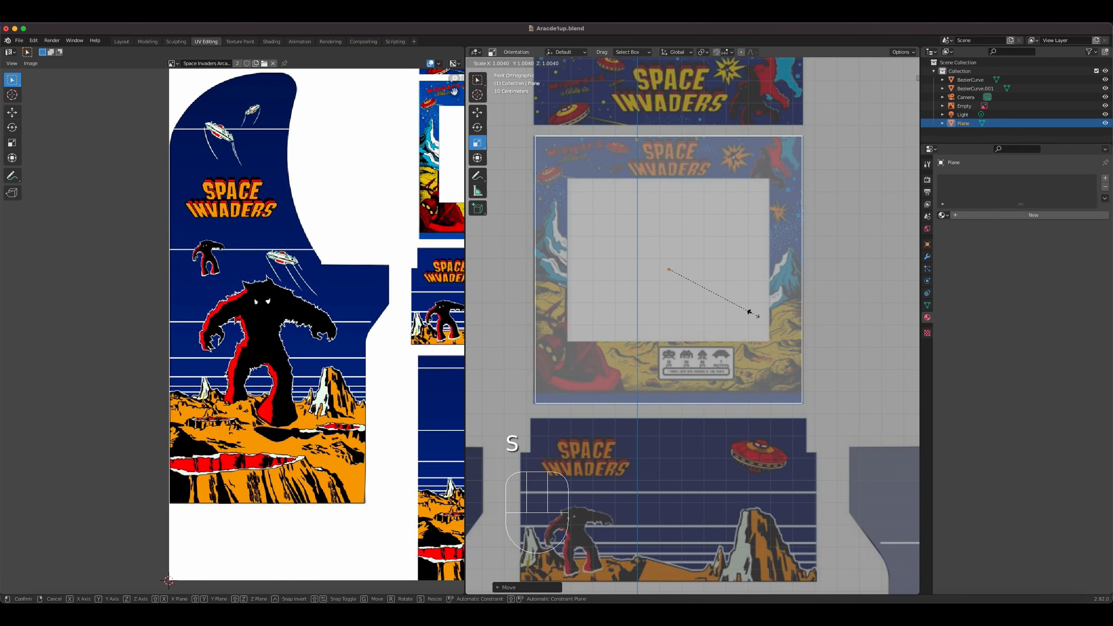
{"action": "left_click", "coordinate": [753, 316]}
{"action": "key", "text": "g"}
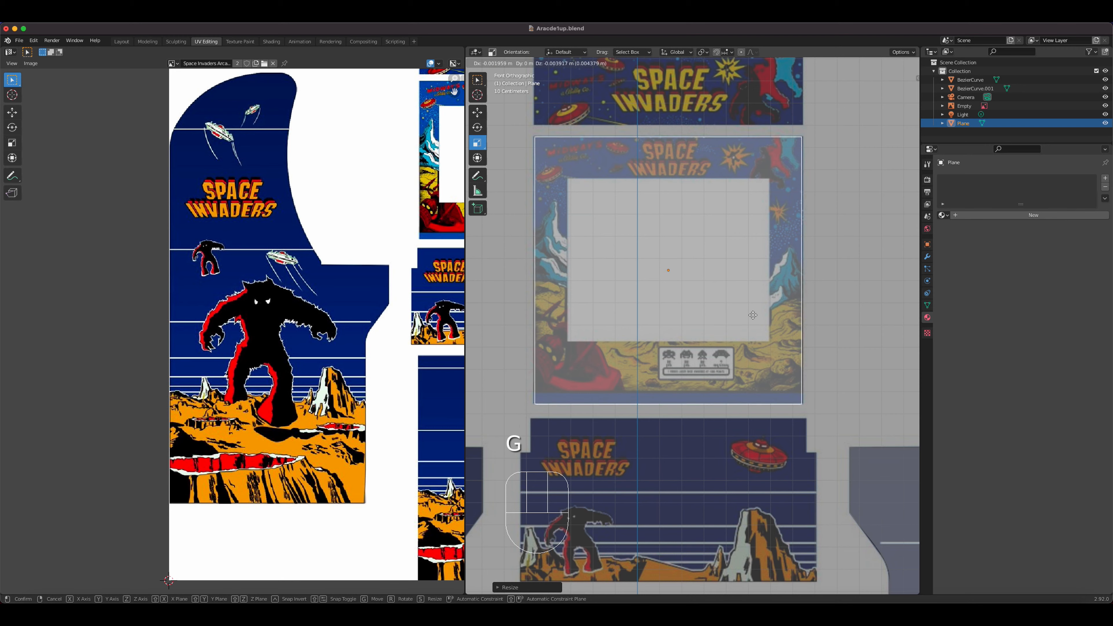
{"action": "left_click", "coordinate": [753, 315]}
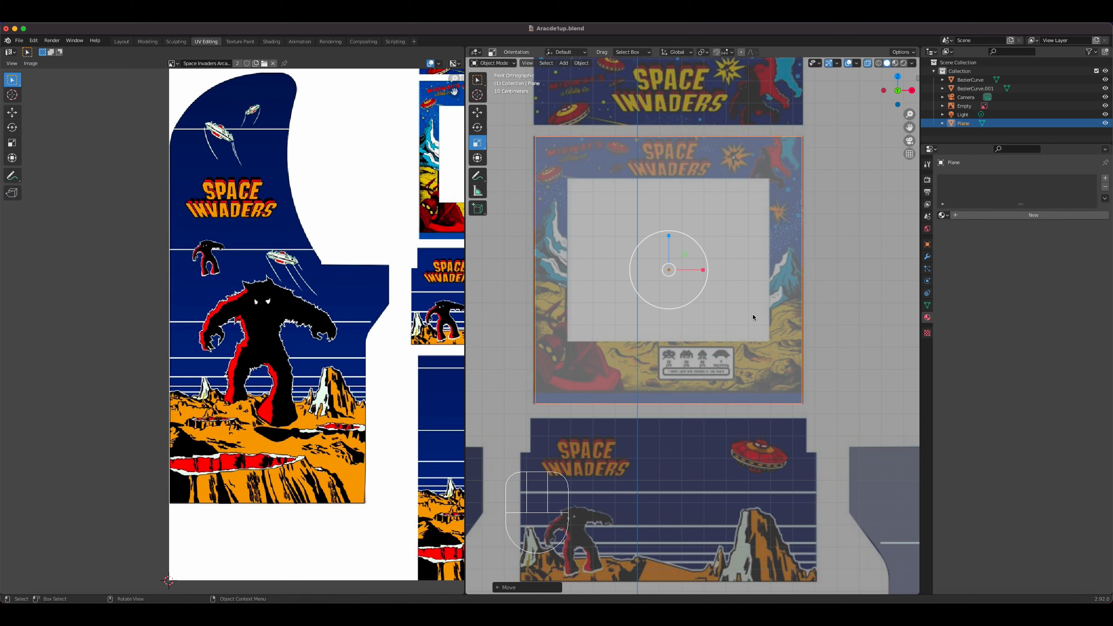
{"action": "key", "text": "s"}
{"action": "left_click", "coordinate": [760, 335]}
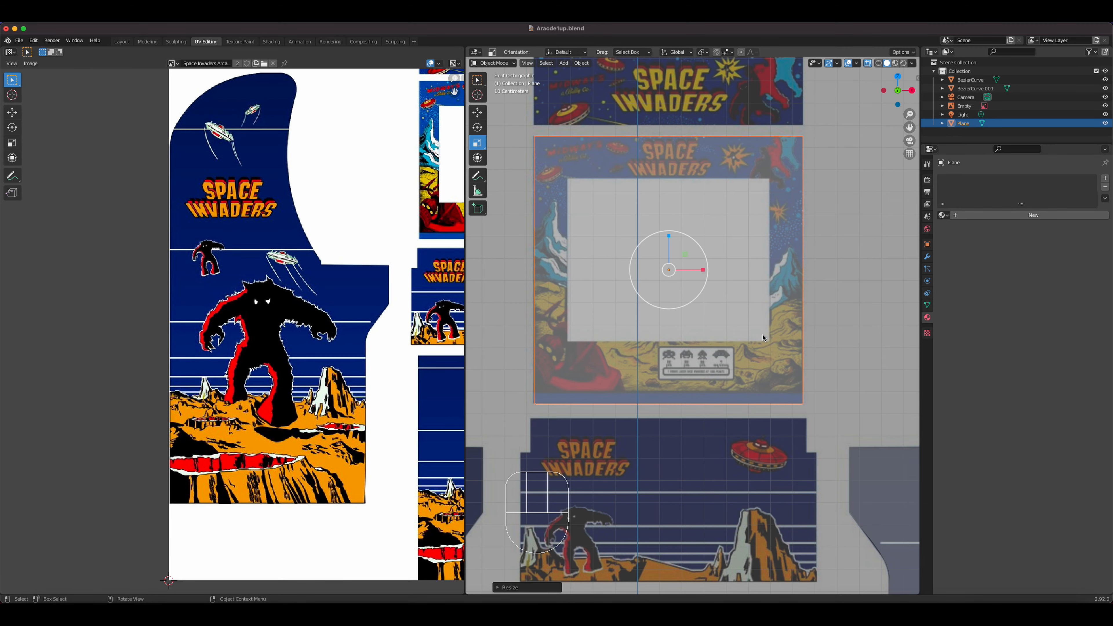
Step: Inset the plane's face in Edit Mode until its inner side edges reach the sides of the screen opening in the bezel artwork
{"action": "key", "text": "Tab"}
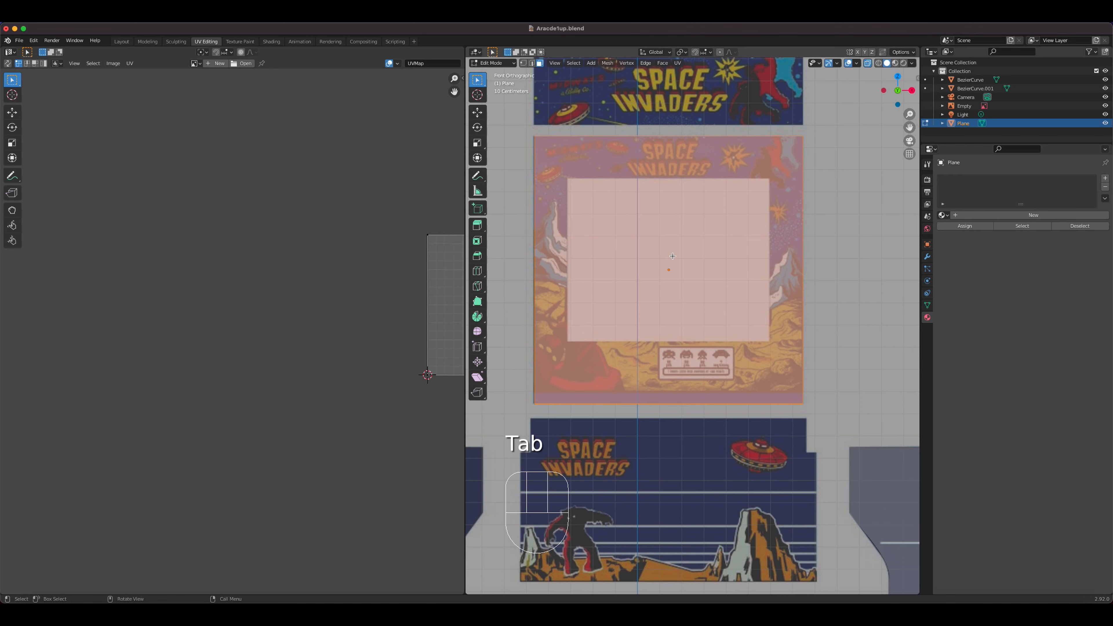
{"action": "key", "text": "alt+a"}
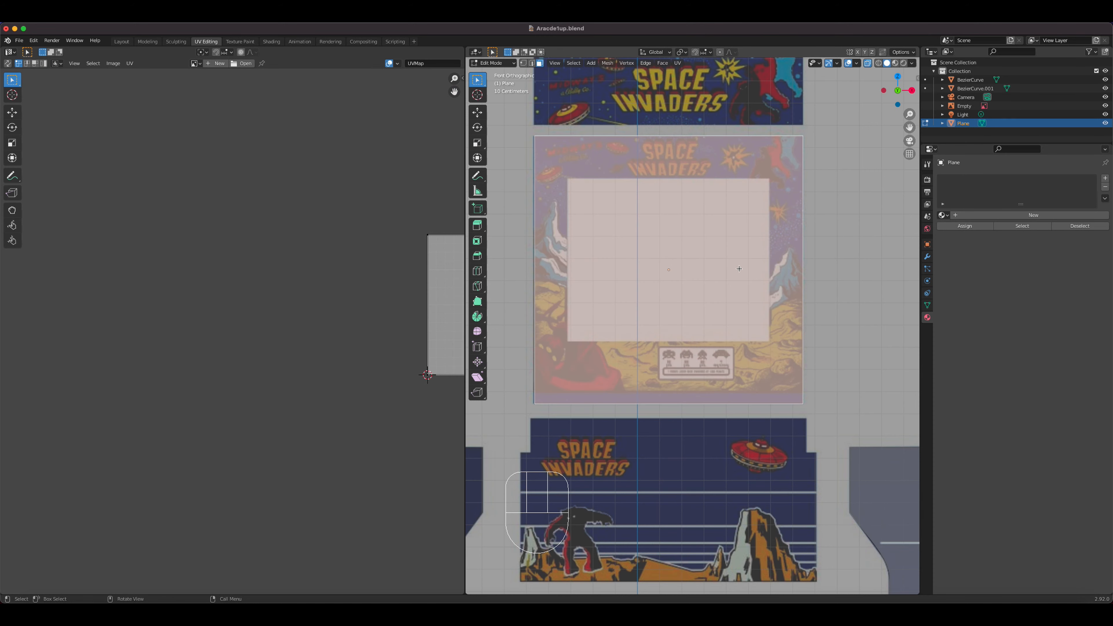
{"action": "left_click", "coordinate": [767, 262]}
{"action": "key", "text": "i"}
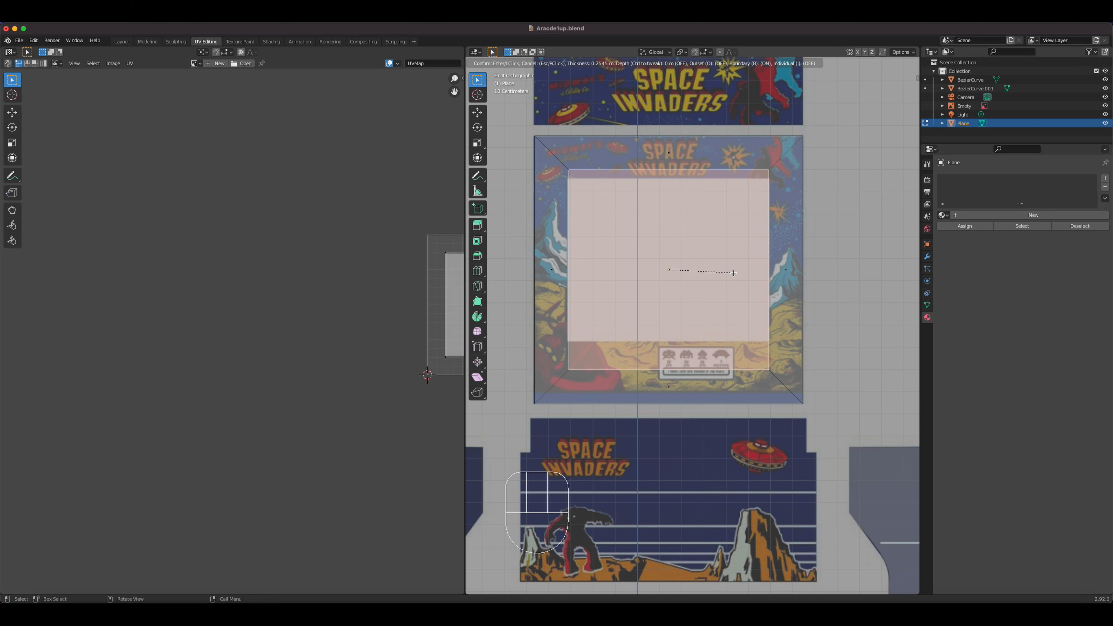
{"action": "left_click", "coordinate": [733, 273]}
Step: Move the top, bottom and left inner edges of the inset to line up with the border of the artwork's screen opening
{"action": "left_click", "coordinate": [532, 64]}
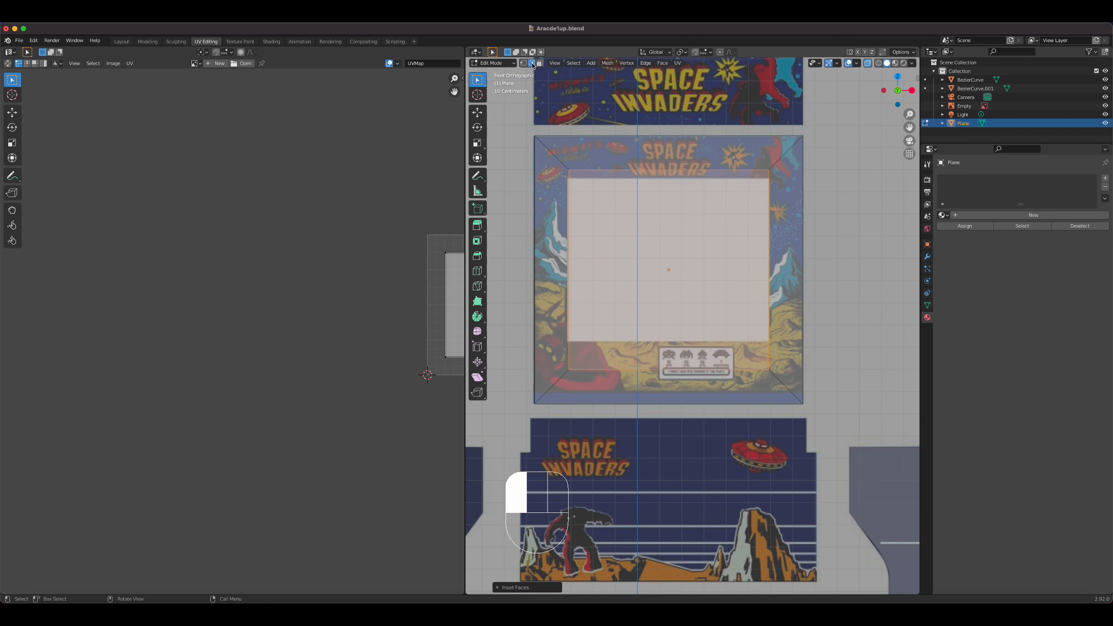
{"action": "left_click", "coordinate": [676, 171]}
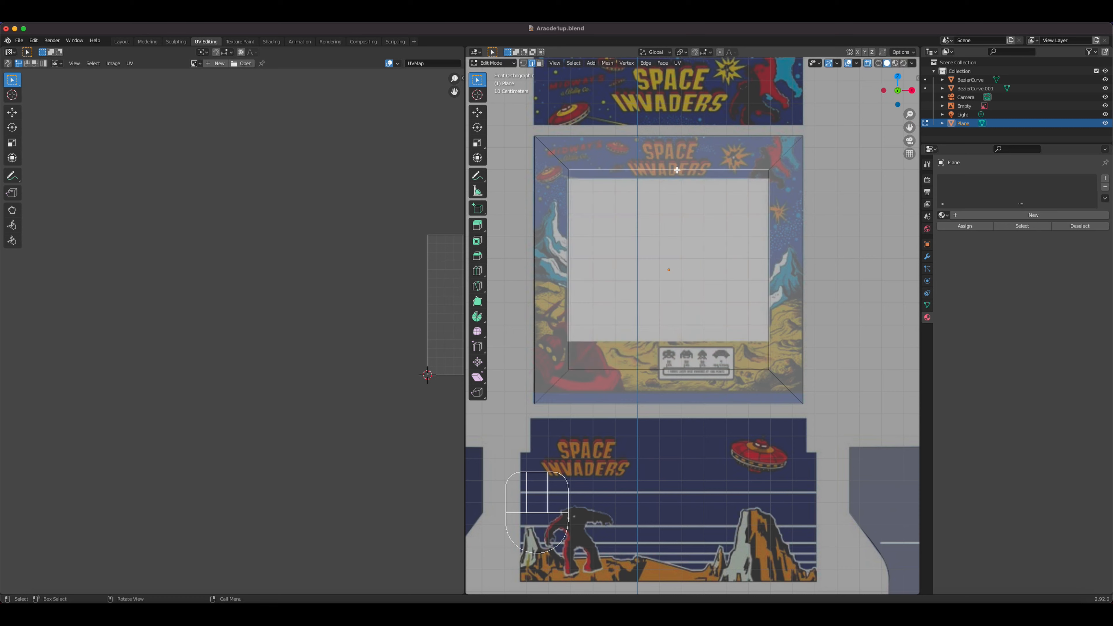
{"action": "left_click", "coordinate": [479, 114]}
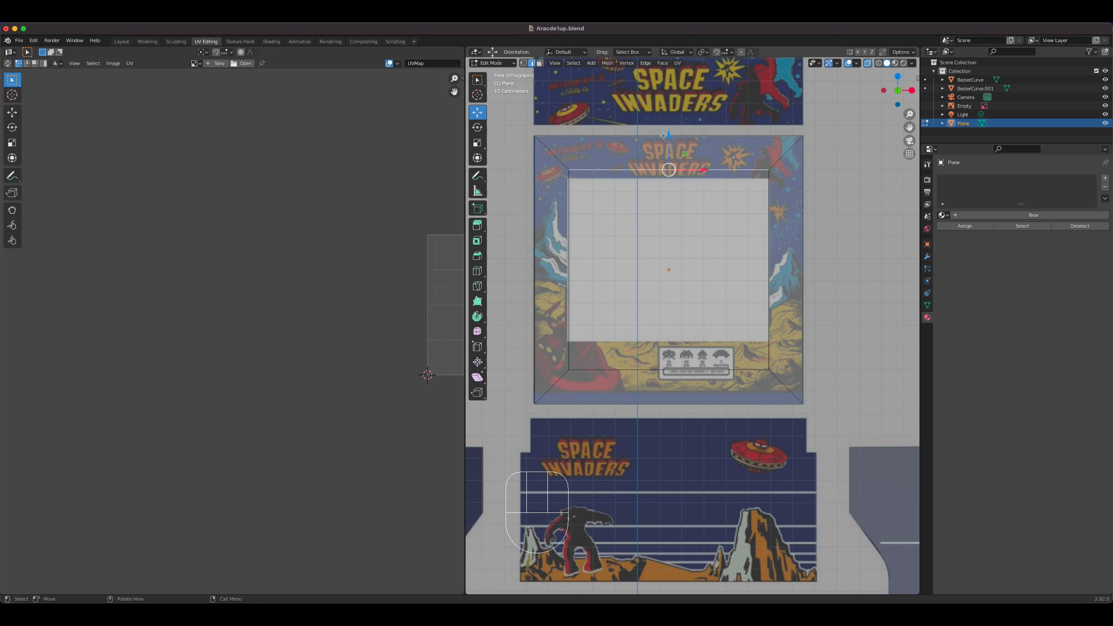
{"action": "left_click_drag", "start_coordinate": [669, 136], "coordinate": [668, 145]}
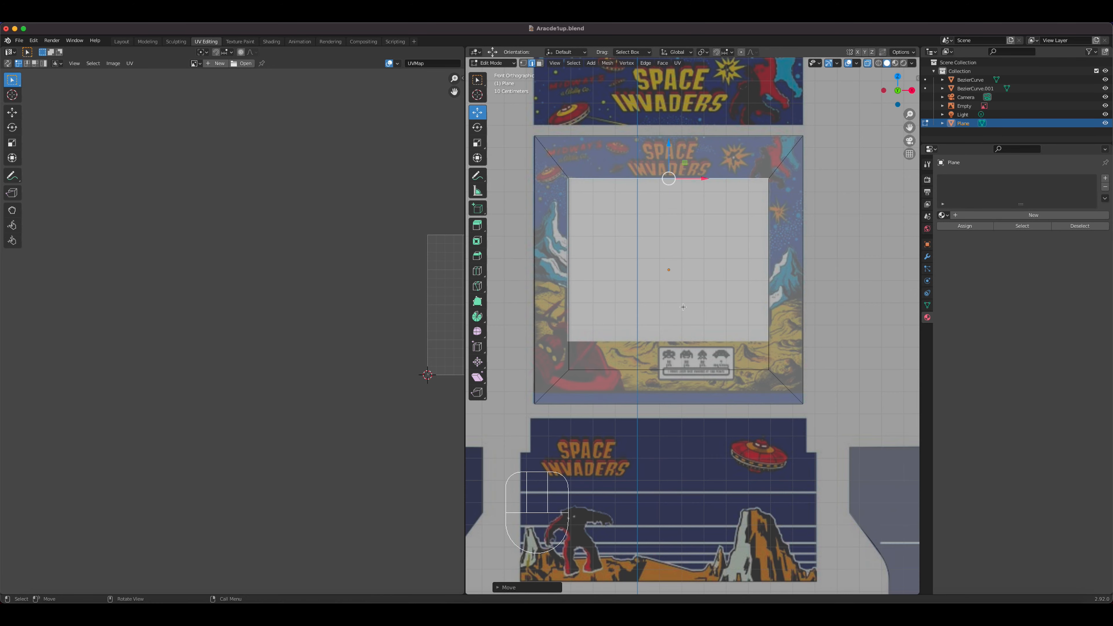
{"action": "left_click", "coordinate": [700, 370]}
{"action": "left_click_drag", "start_coordinate": [670, 335], "coordinate": [670, 302]}
{"action": "left_click", "coordinate": [567, 265]}
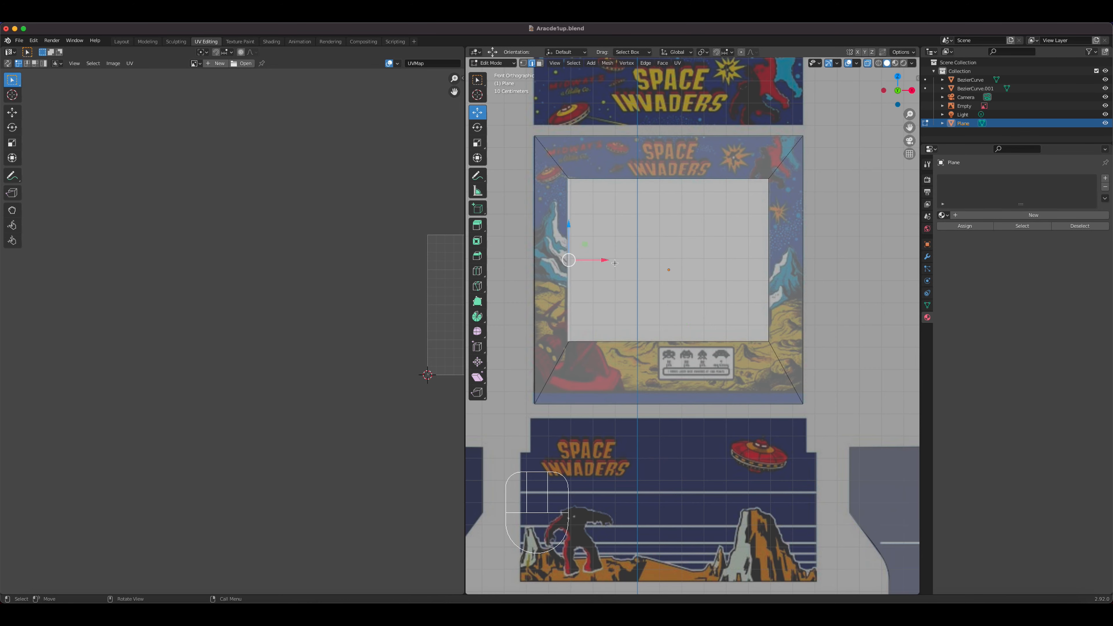
{"action": "left_click_drag", "start_coordinate": [607, 260], "coordinate": [605, 261]}
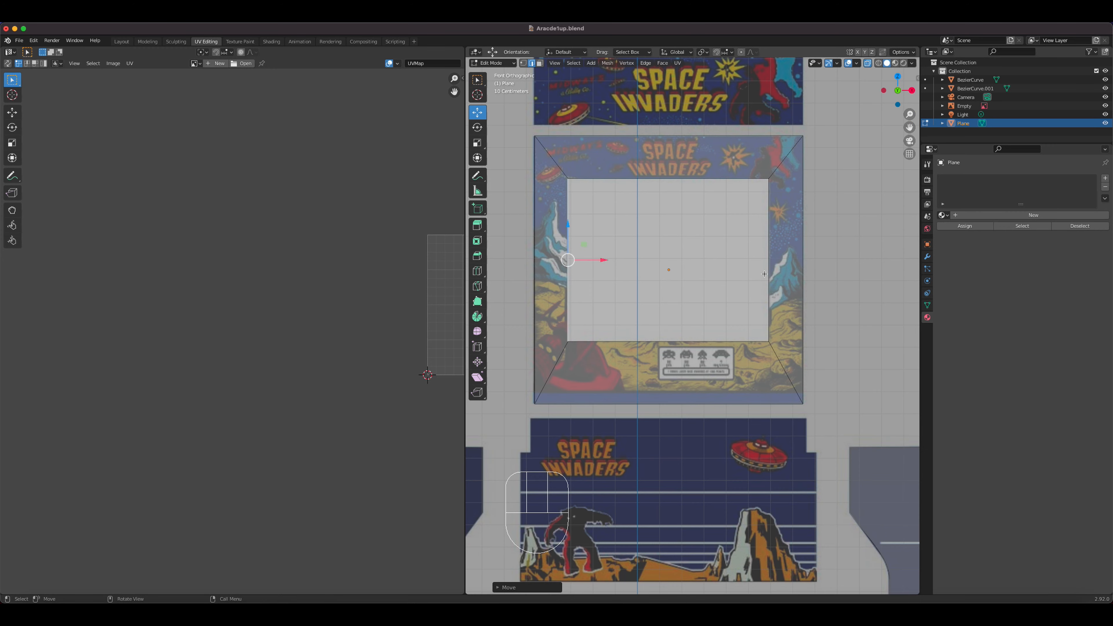
Step: Delete the inner face of the bezel plane to open up the screen hole
{"action": "key", "text": "Tab"}
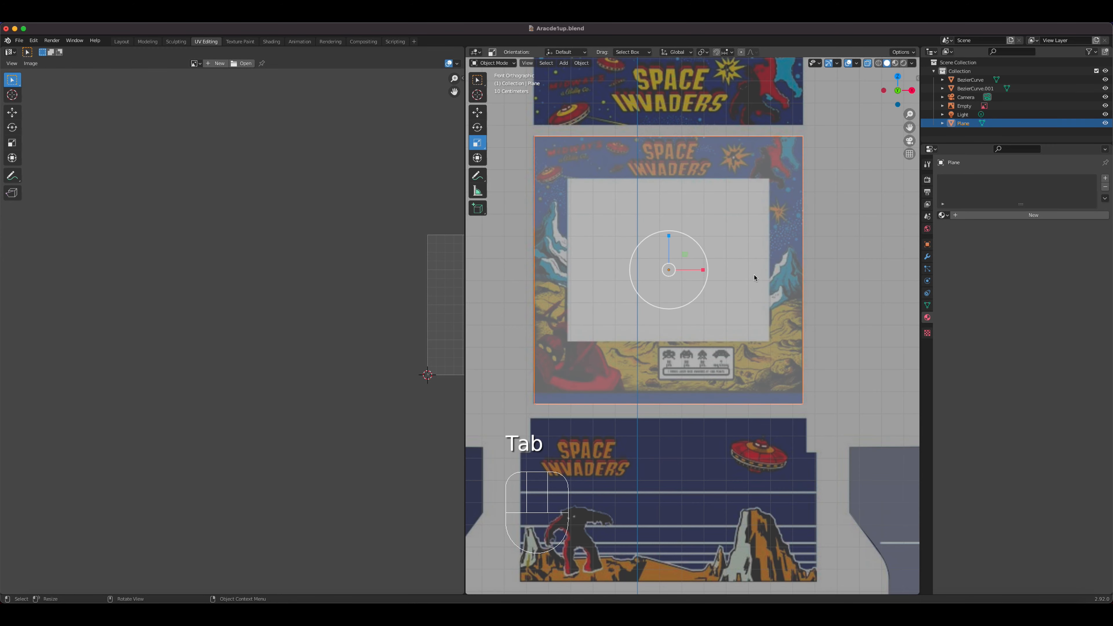
{"action": "middle_click_drag", "start_coordinate": [757, 272], "coordinate": [703, 314]}
{"action": "key", "text": "Tab"}
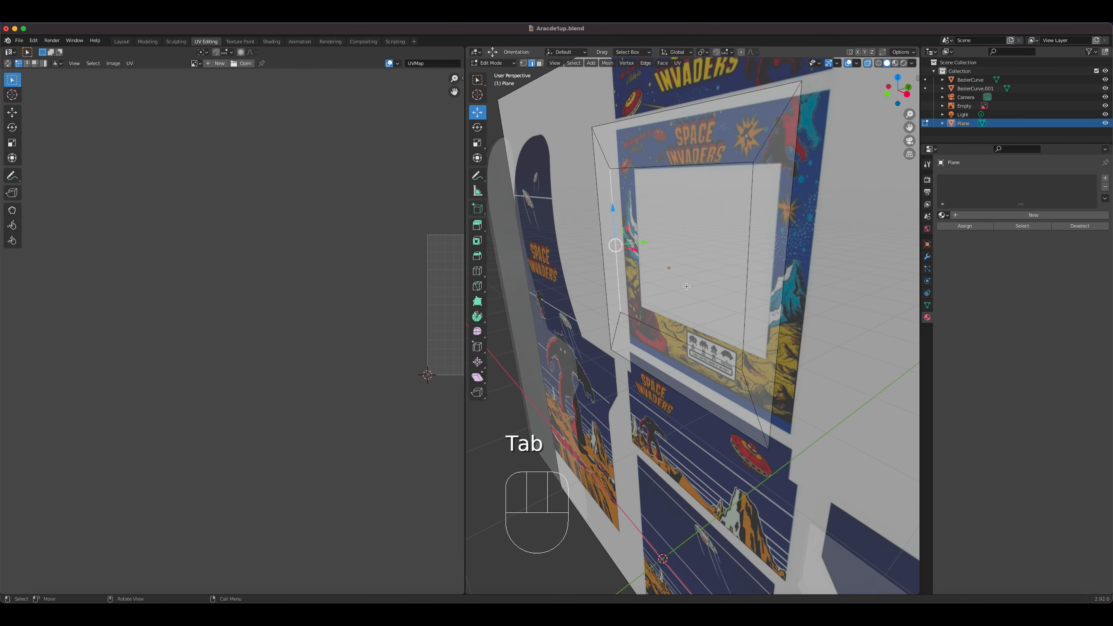
{"action": "left_click", "coordinate": [668, 253]}
{"action": "key", "text": "3"}
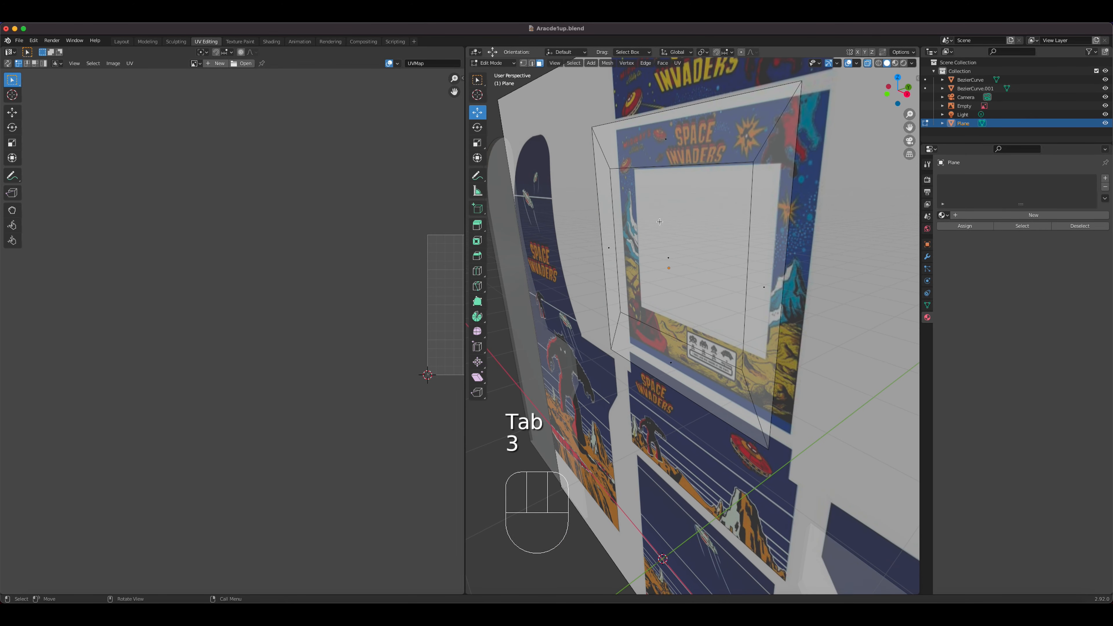
{"action": "left_click", "coordinate": [673, 241]}
{"action": "key", "text": "Delete"}
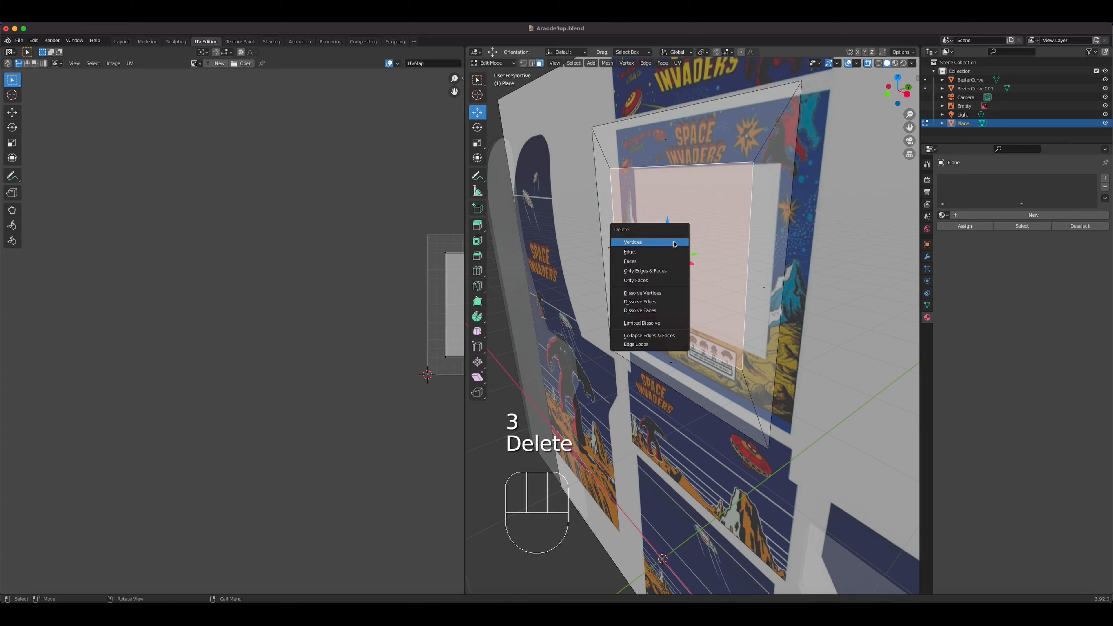
{"action": "left_click", "coordinate": [669, 260]}
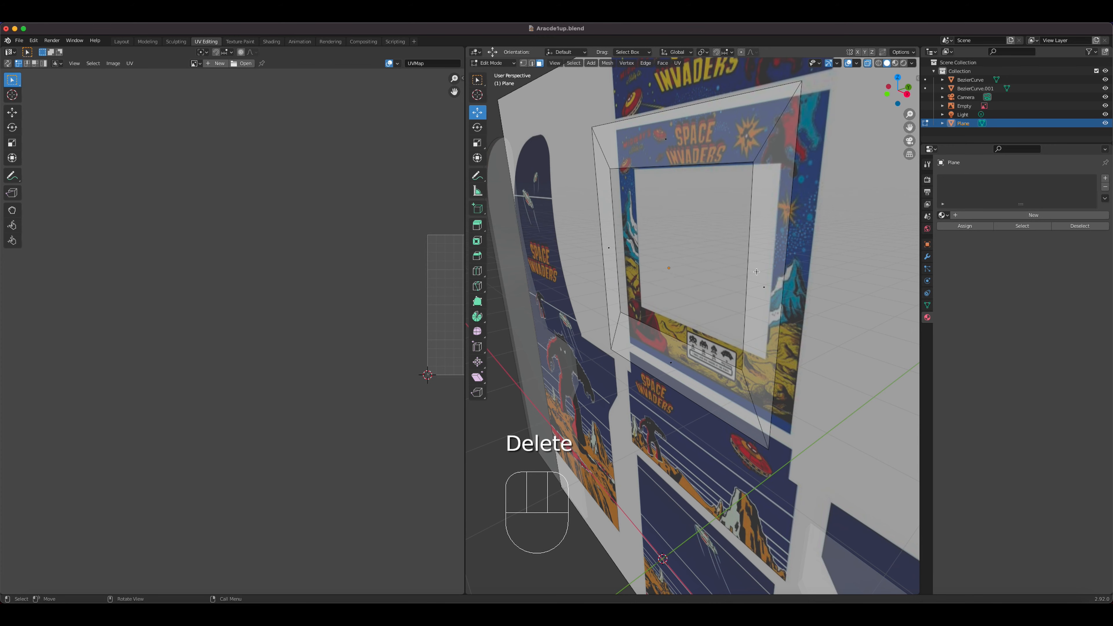
Step: Extrude all faces of the bezel frame by about 0.02 m to give it thickness
{"action": "key", "text": "a"}
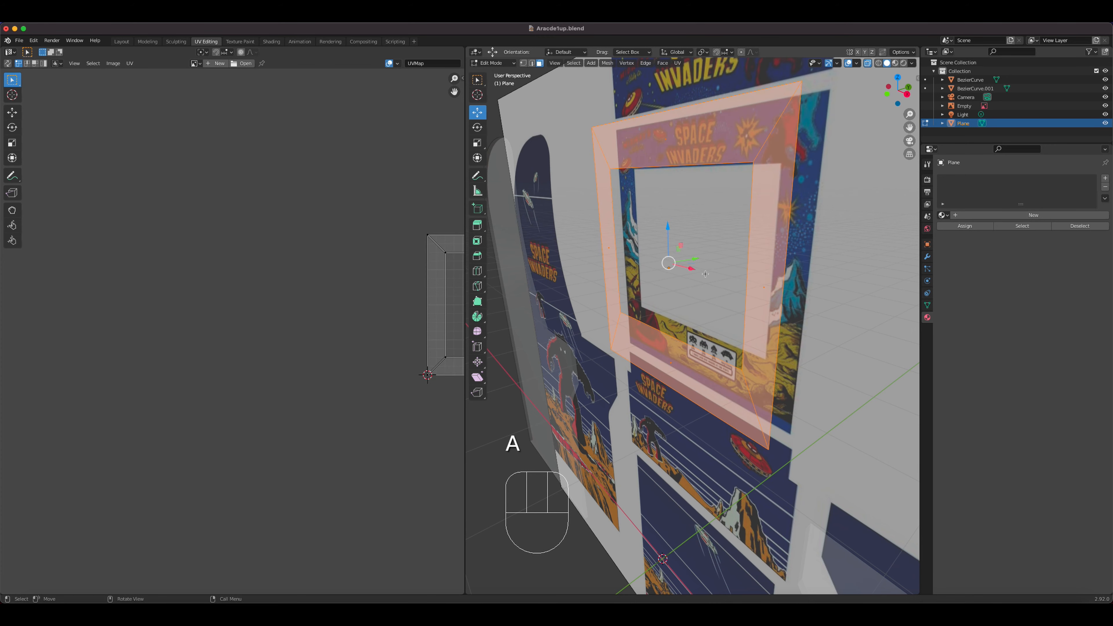
{"action": "key", "text": "e"}
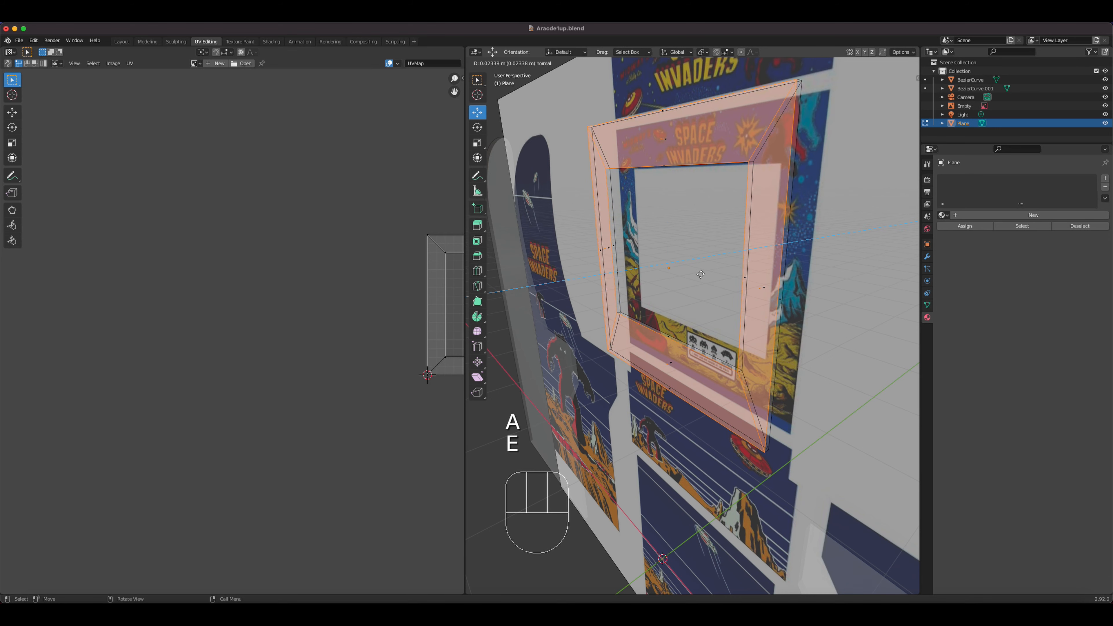
{"action": "left_click", "coordinate": [701, 276]}
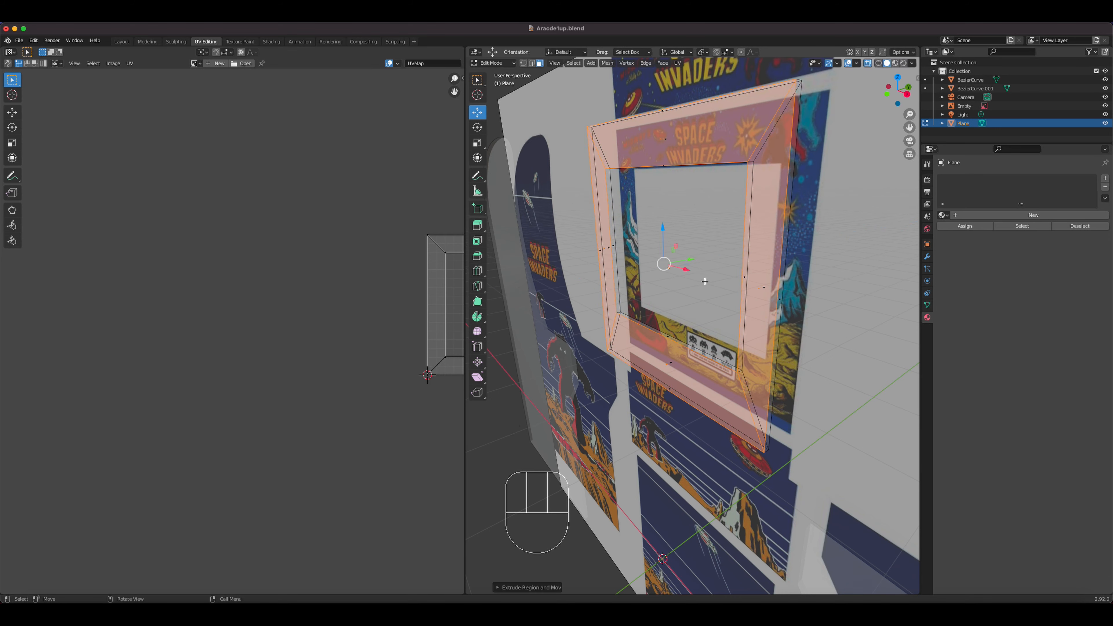
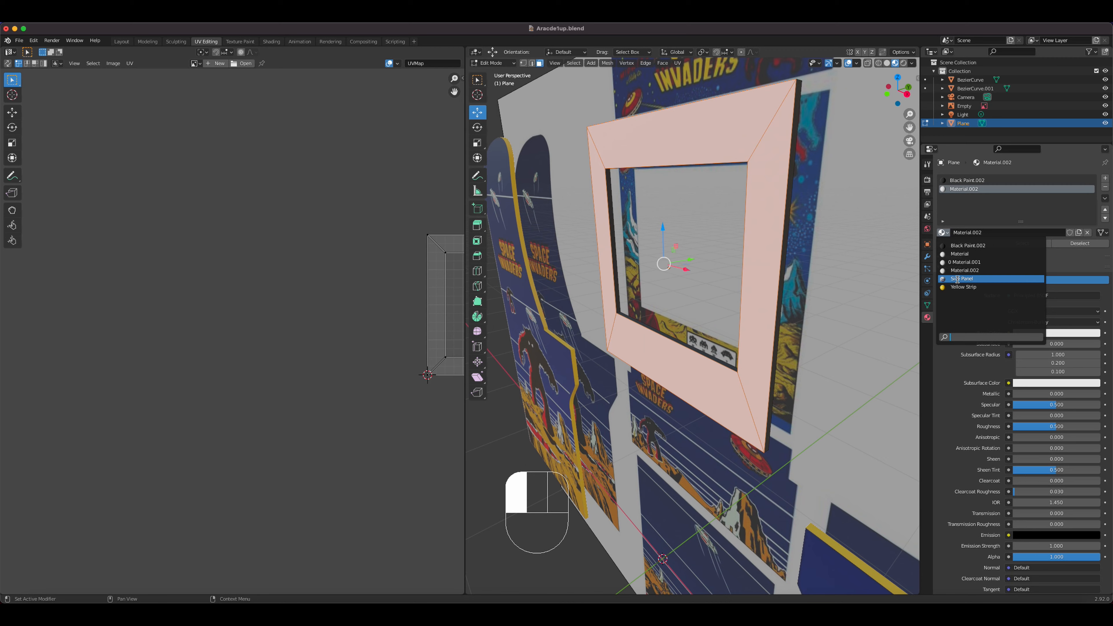
Step: Use the Side Panel material in the bezel's second material slot and unwrap the selected faces with Project from View in front view
{"action": "left_click", "coordinate": [957, 279]}
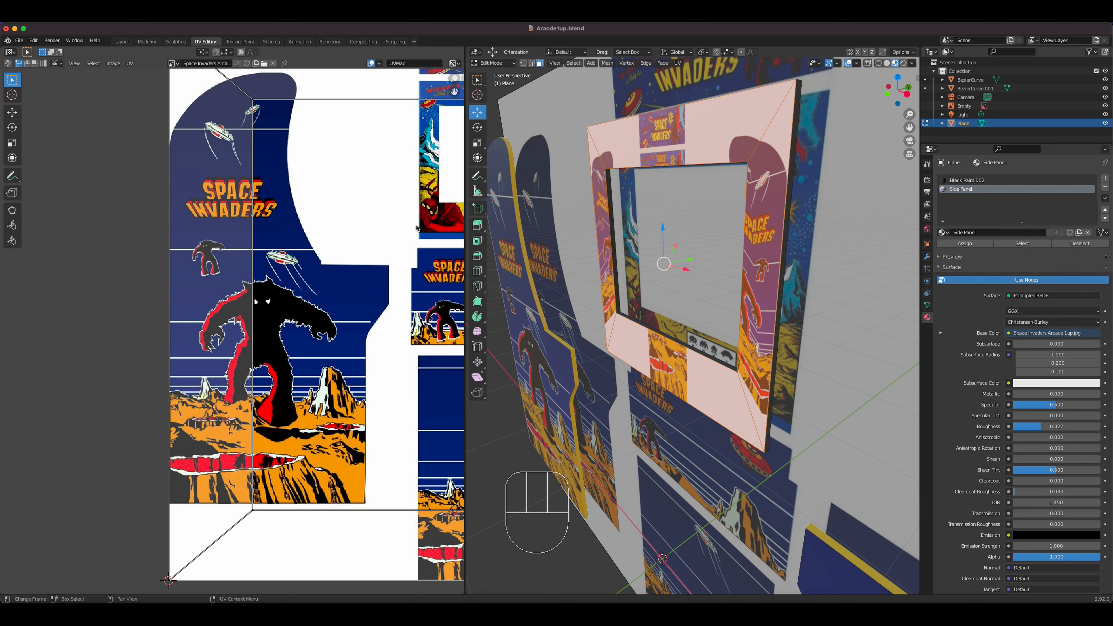
{"action": "scroll", "coordinate": [359, 302], "scroll_direction": "down", "scroll_amount": 1}
{"action": "key", "text": "KP_1"}
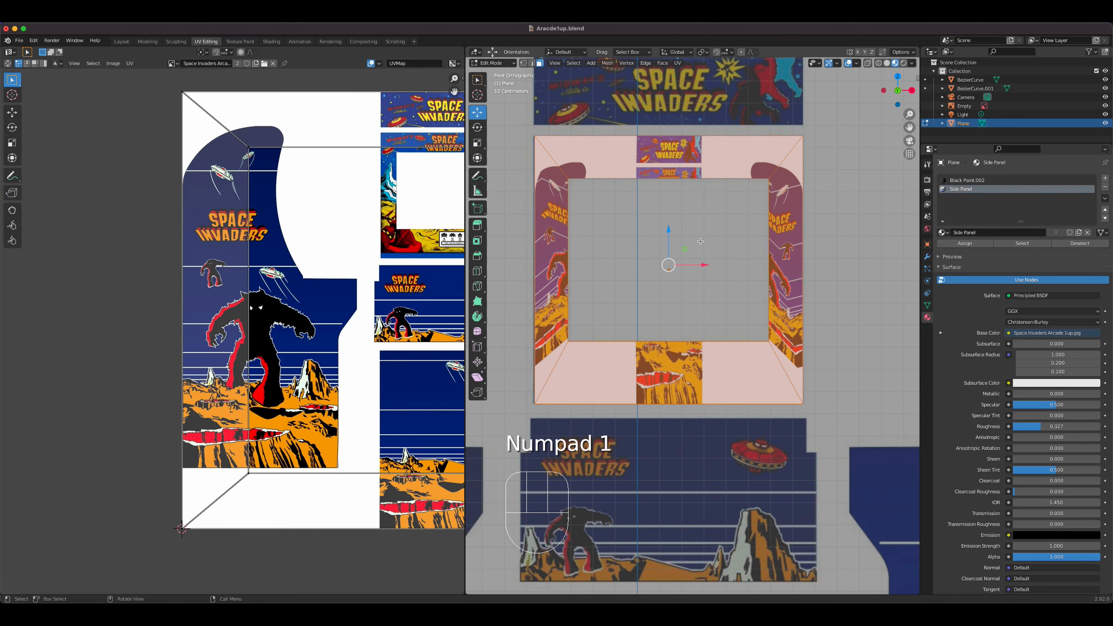
{"action": "key", "text": "u"}
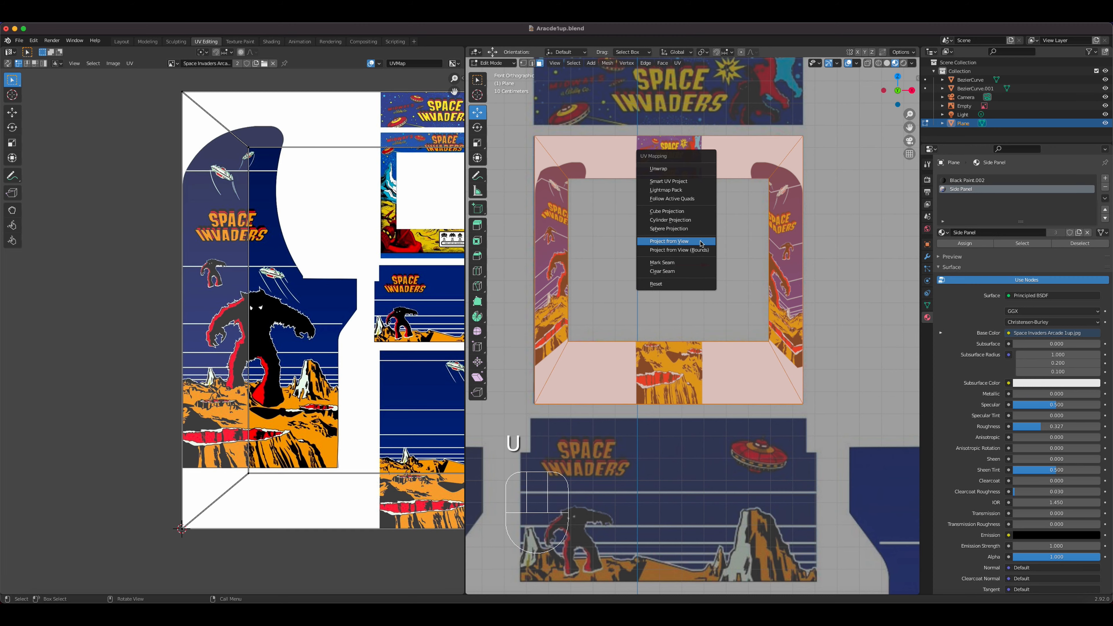
{"action": "left_click", "coordinate": [700, 244]}
Step: Select all the bezel's UVs, move them over the bezel artwork in the image and scale them down to roughly its size
{"action": "scroll", "coordinate": [342, 300], "scroll_direction": "down", "scroll_amount": 3}
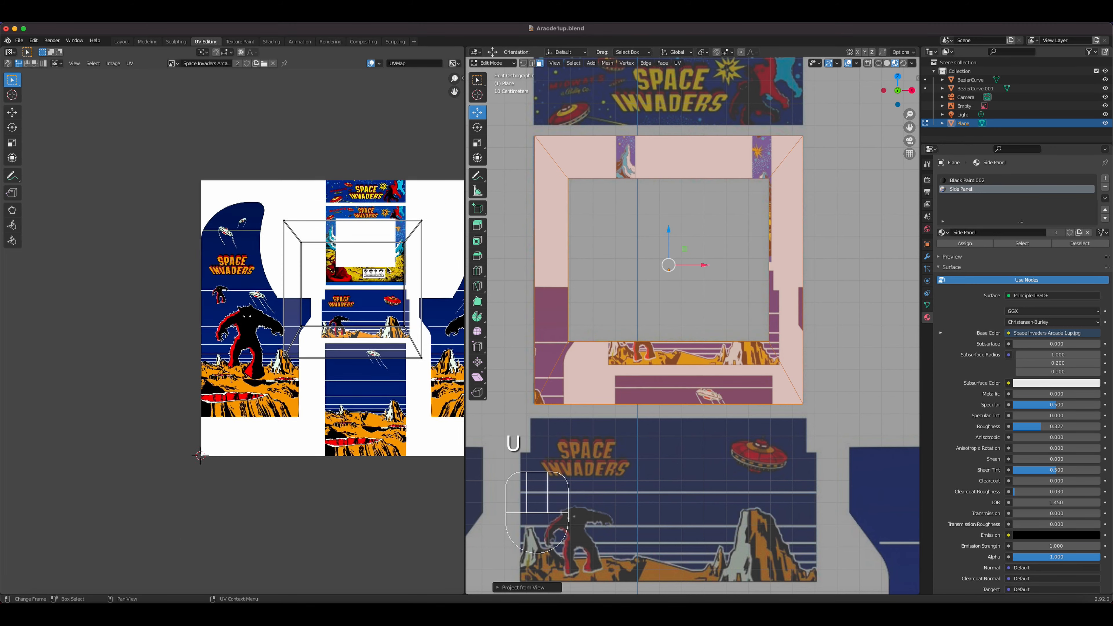
{"action": "key", "text": "a"}
{"action": "scroll", "coordinate": [342, 314], "scroll_direction": "up", "scroll_amount": 4}
{"action": "middle_click_drag", "start_coordinate": [342, 313], "coordinate": [216, 341], "text": "shift"}
{"action": "key", "text": "g"}
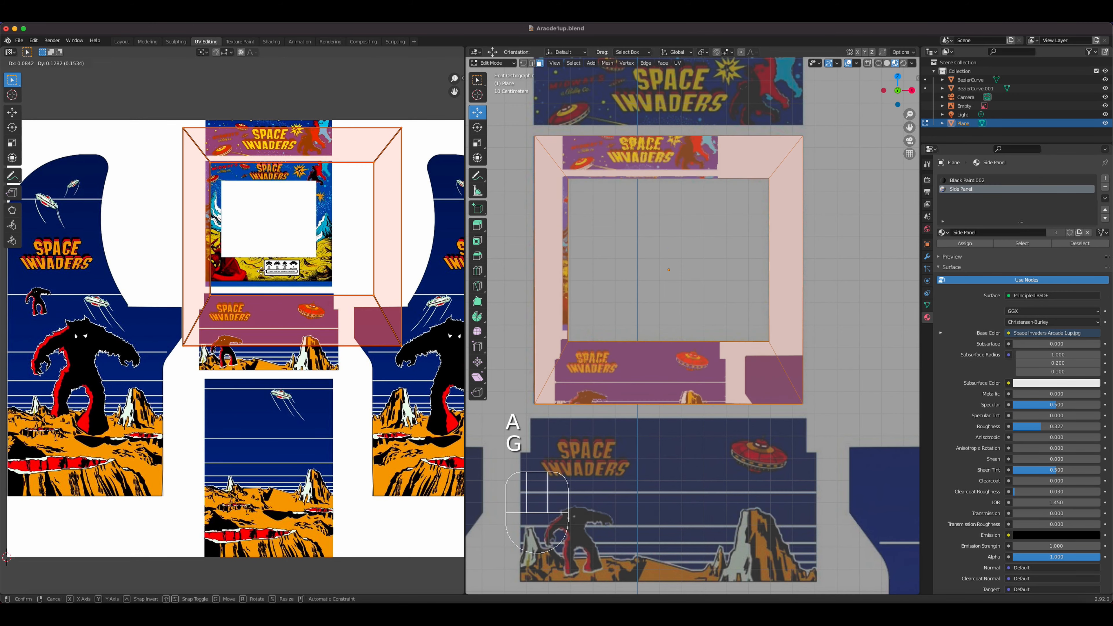
{"action": "left_click", "coordinate": [261, 277]}
{"action": "key", "text": "s"}
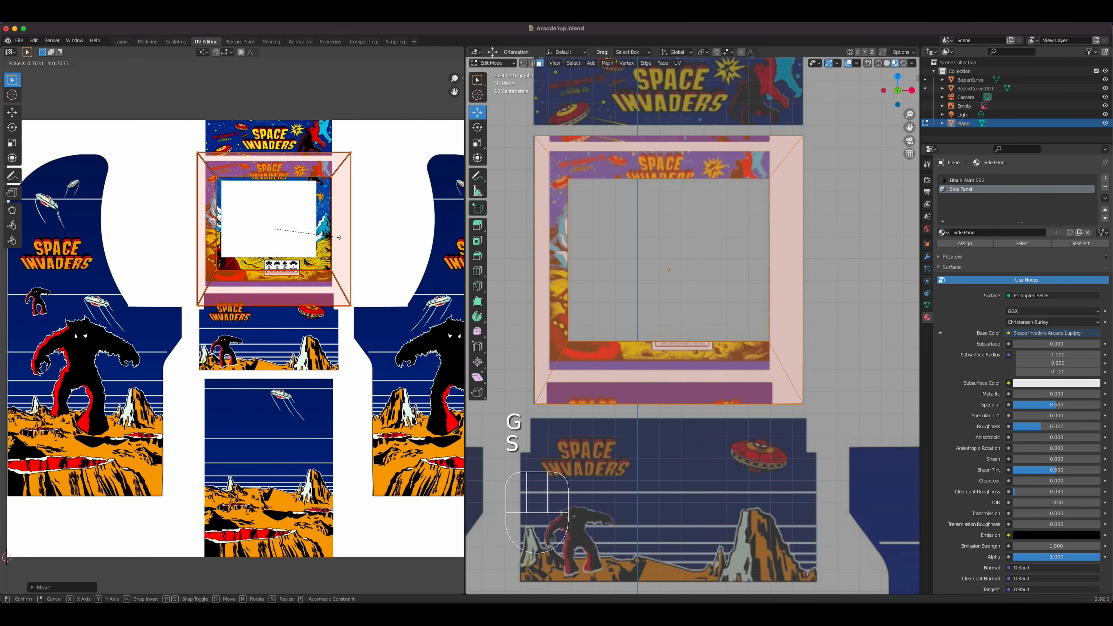
{"action": "left_click", "coordinate": [304, 236]}
Step: Reposition the bezel's UVs over the artwork and shrink them slightly to match its outer border and screen opening
{"action": "scroll", "coordinate": [325, 240], "scroll_direction": "up", "scroll_amount": 3}
{"action": "scroll", "coordinate": [324, 240], "scroll_direction": "up", "scroll_amount": 1}
{"action": "middle_click_drag", "start_coordinate": [296, 290], "coordinate": [269, 445], "text": "shift"}
{"action": "key", "text": "g"}
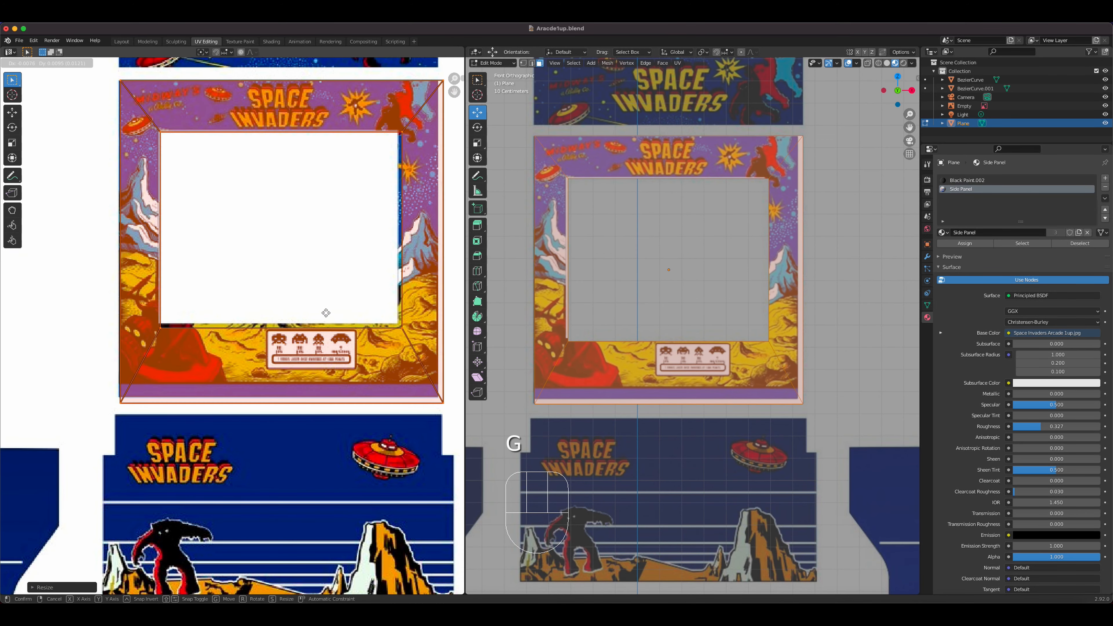
{"action": "left_click", "coordinate": [327, 314]}
{"action": "key", "text": "s"}
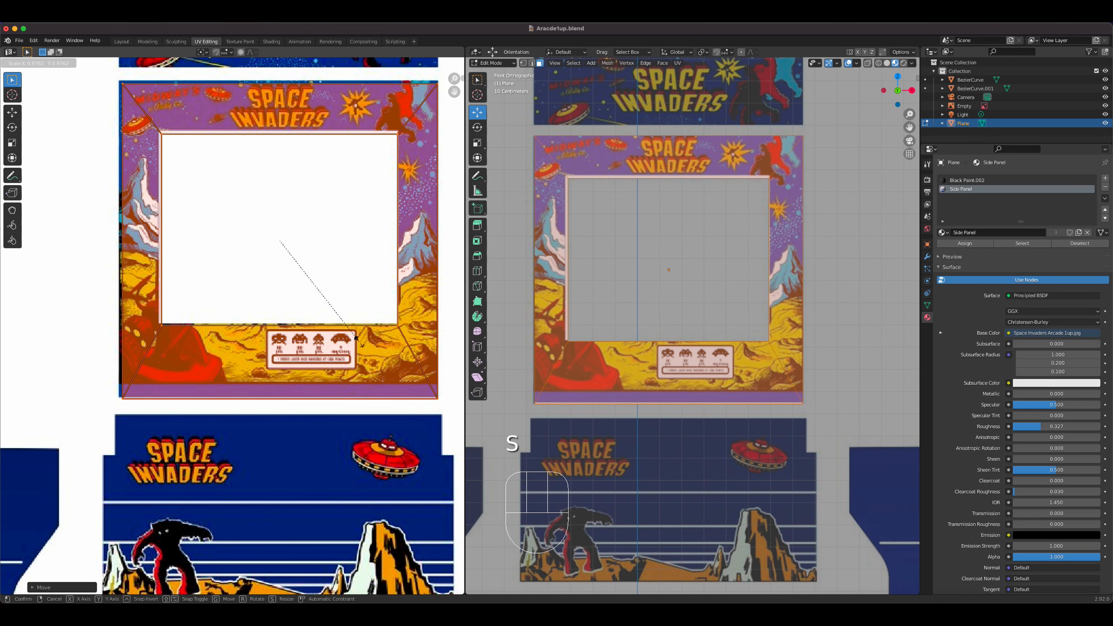
{"action": "left_click", "coordinate": [360, 344]}
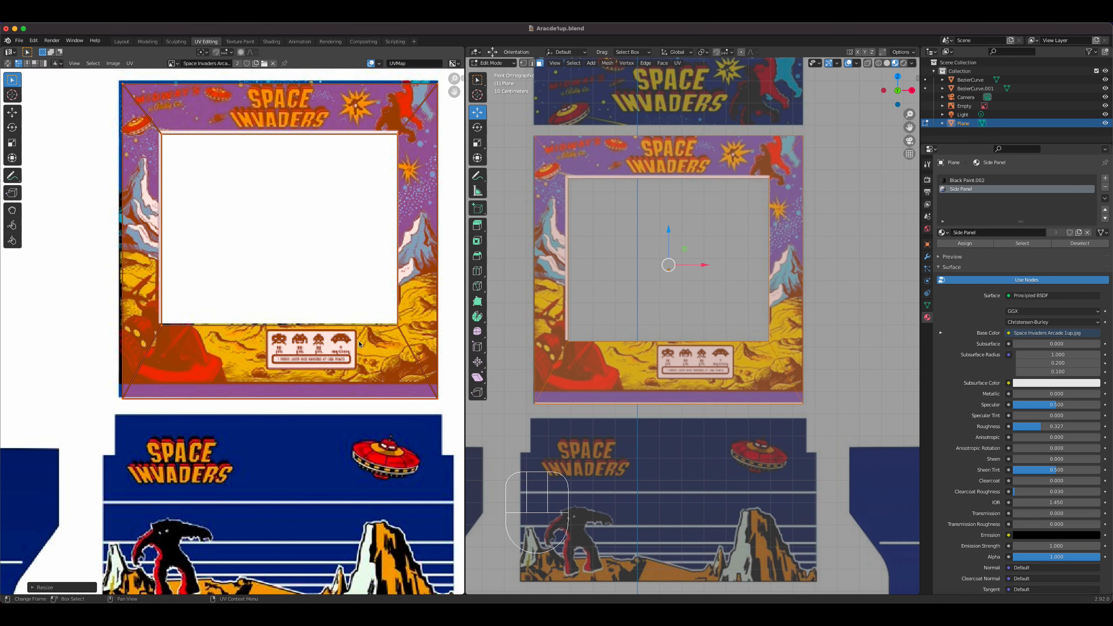
Step: Fine-tune the UV layout's position and scale until its edges coincide with the bezel artwork's borders
{"action": "key", "text": "g"}
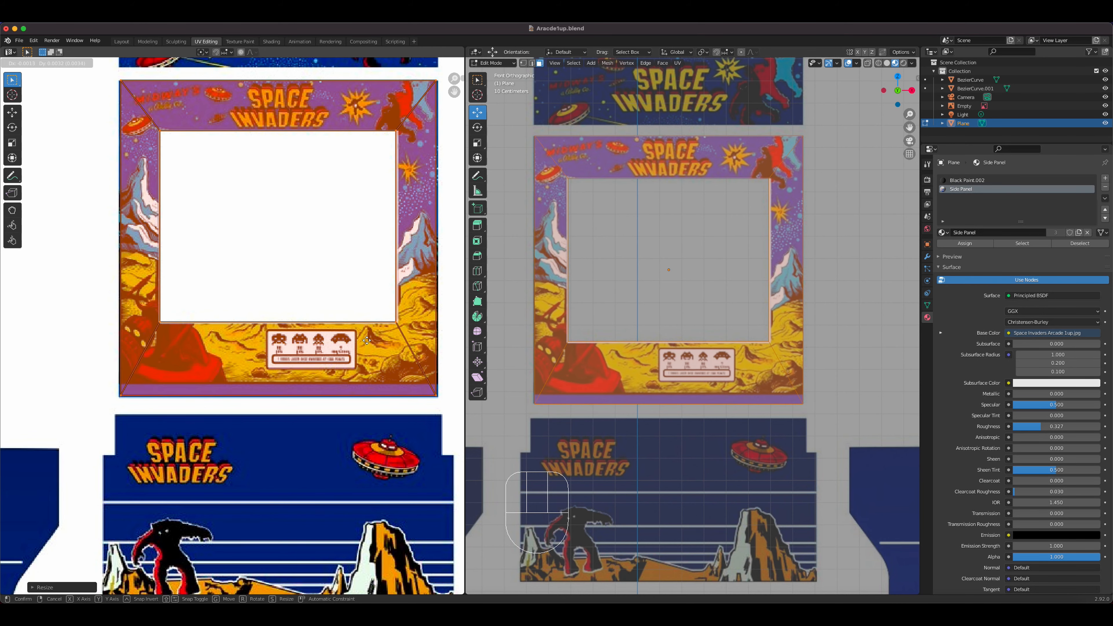
{"action": "left_click", "coordinate": [367, 343]}
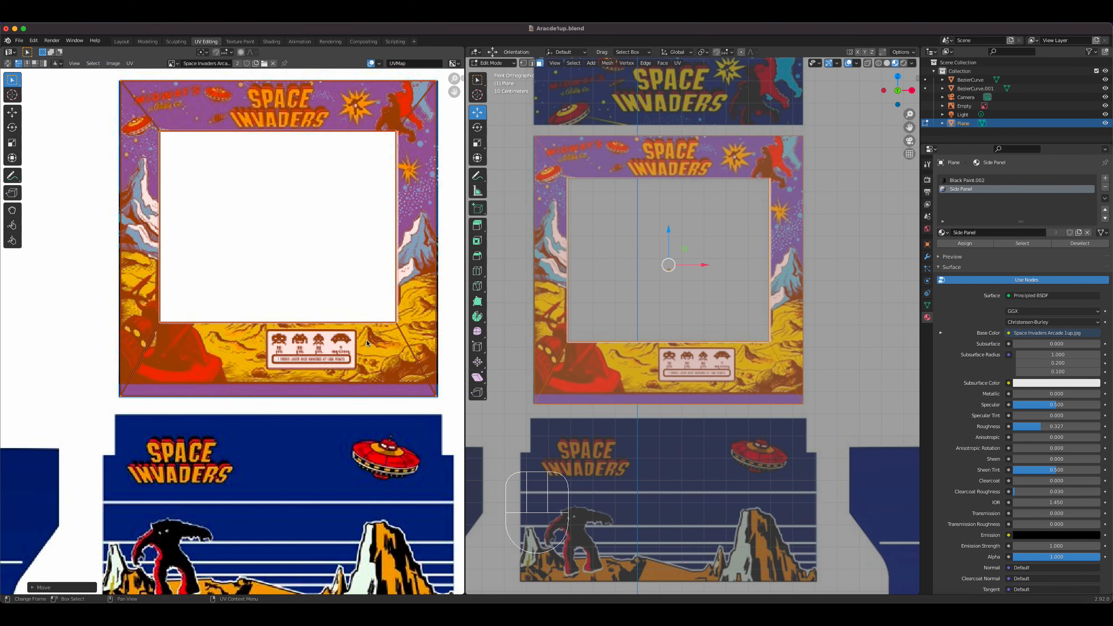
{"action": "key", "text": "s"}
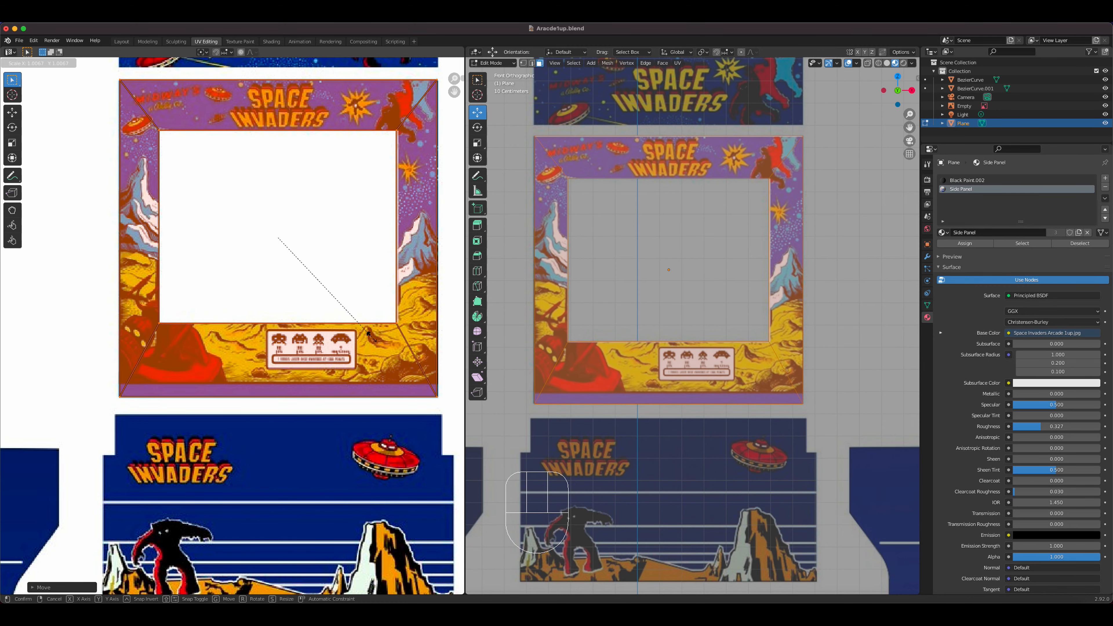
{"action": "left_click", "coordinate": [370, 340]}
{"action": "key", "text": "g"}
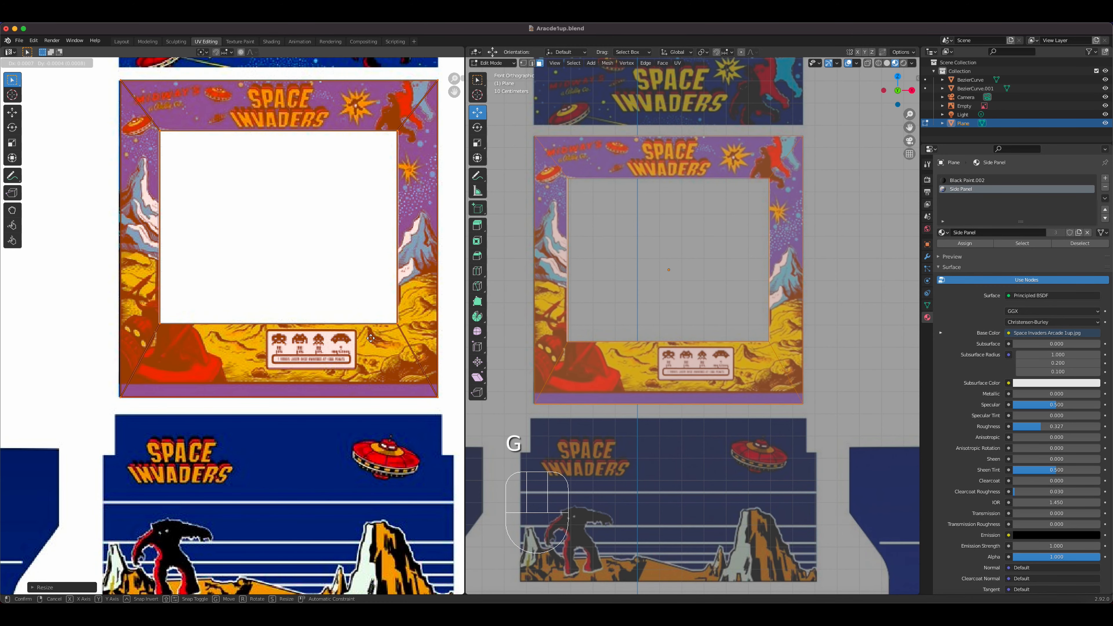
{"action": "left_click", "coordinate": [371, 338]}
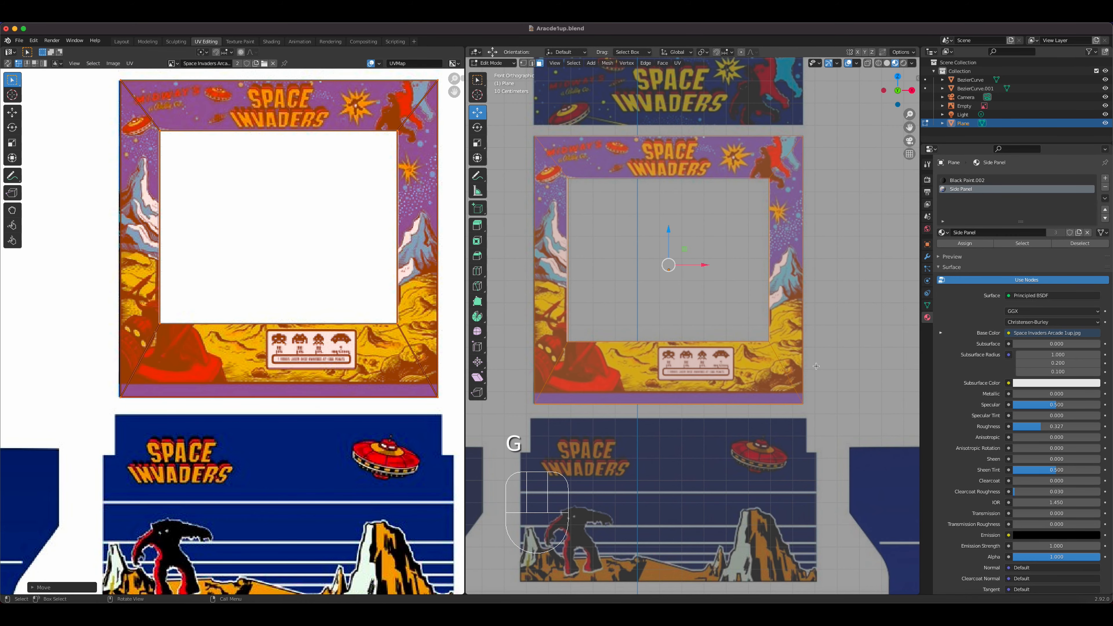
Step: Save the file with the whole reference sheet in view
{"action": "scroll", "coordinate": [715, 370], "scroll_direction": "down", "scroll_amount": 3}
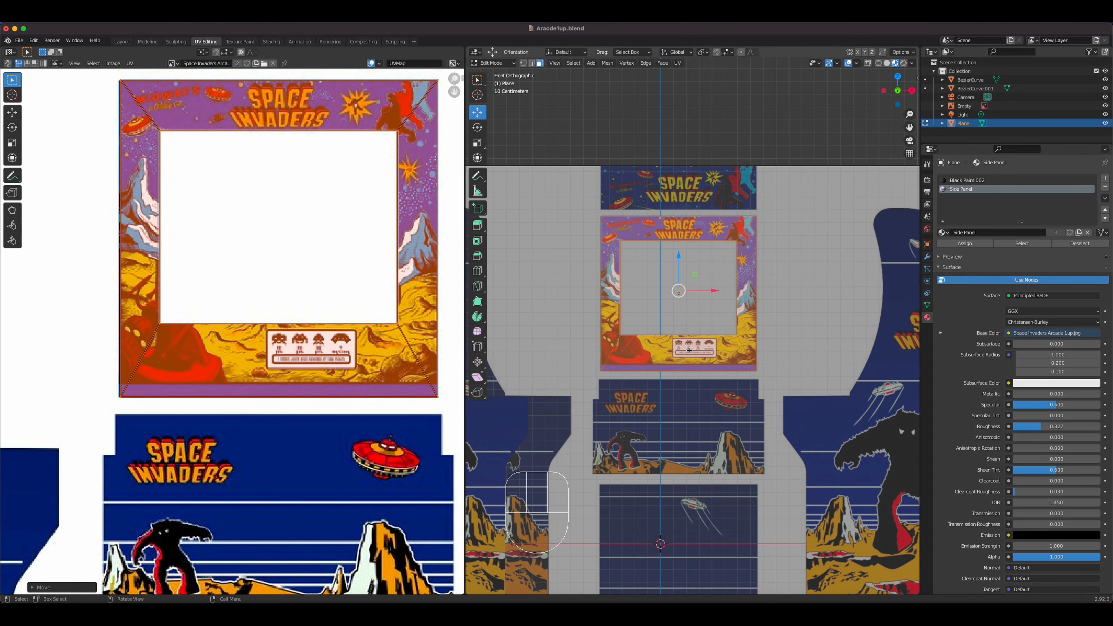
{"action": "middle_click_drag", "start_coordinate": [703, 341], "coordinate": [716, 238], "text": "shift"}
{"action": "scroll", "coordinate": [686, 273], "scroll_direction": "down", "scroll_amount": 2}
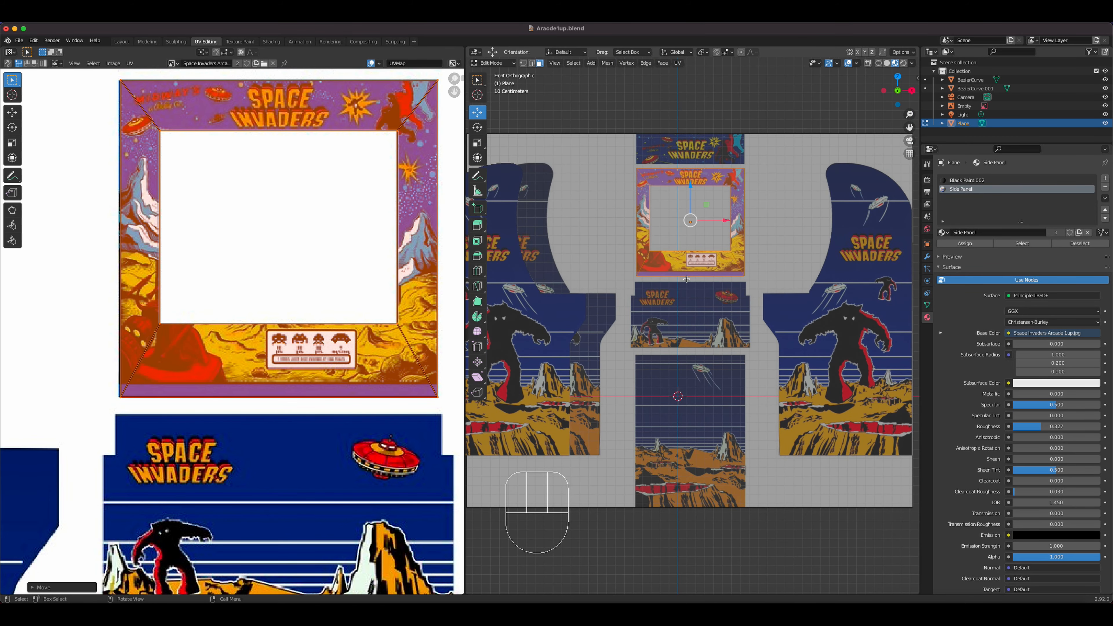
{"action": "key", "text": "super+s"}
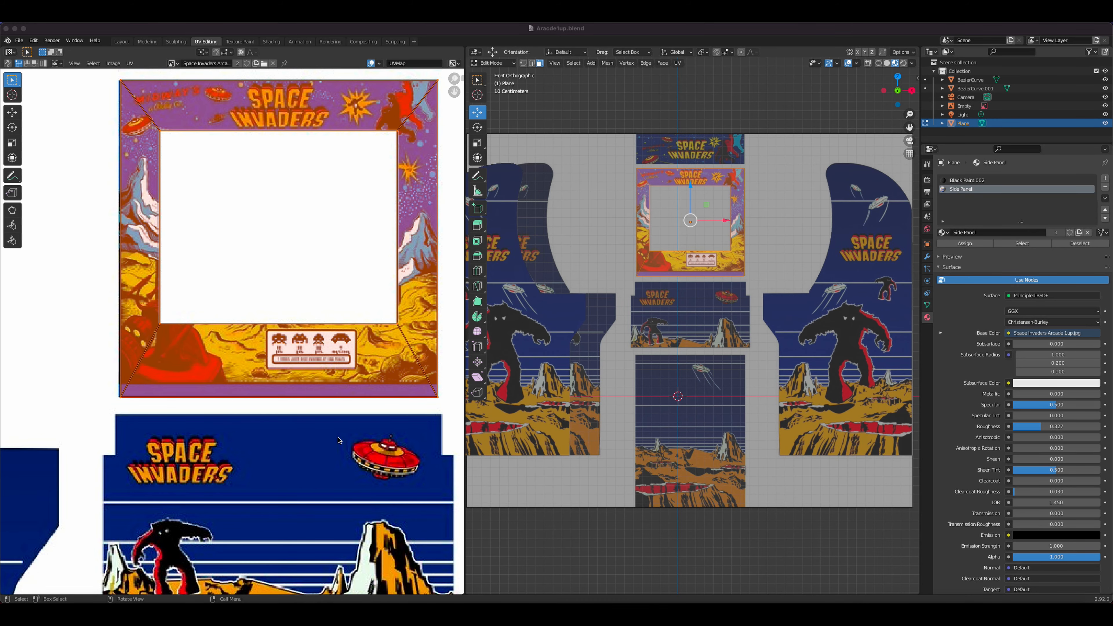
Step: Finish editing the bezel mesh, add a new plane and rotate it 90° about the X axis to face the front
{"action": "left_click", "coordinate": [665, 384]}
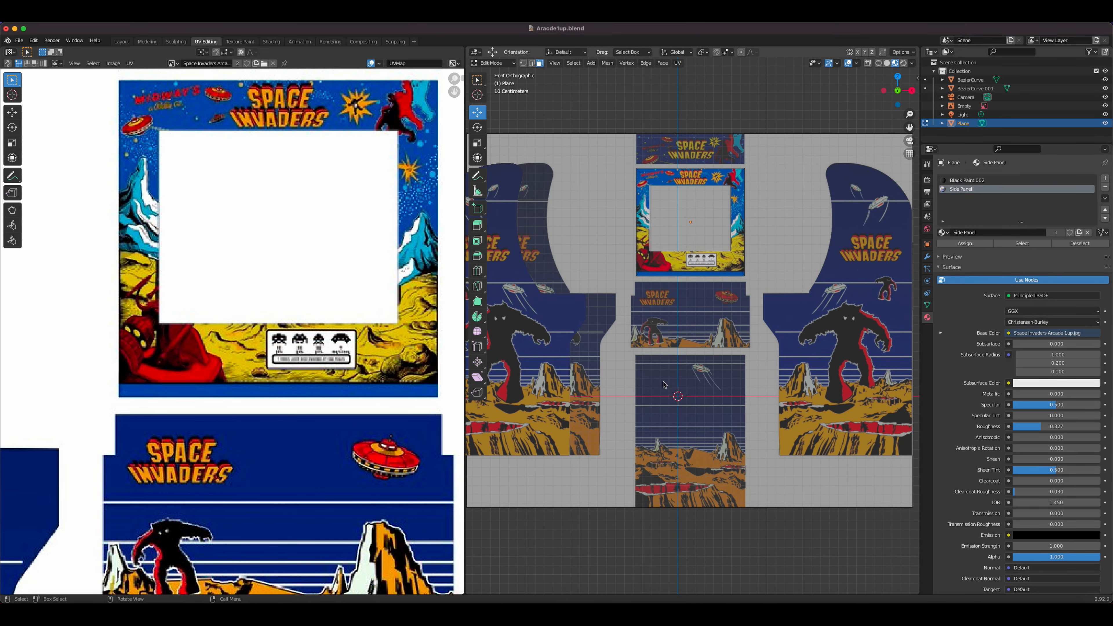
{"action": "scroll", "coordinate": [665, 377], "scroll_direction": "down", "scroll_amount": 4}
{"action": "scroll", "coordinate": [665, 364], "scroll_direction": "up", "scroll_amount": 2}
{"action": "key", "text": "Tab"}
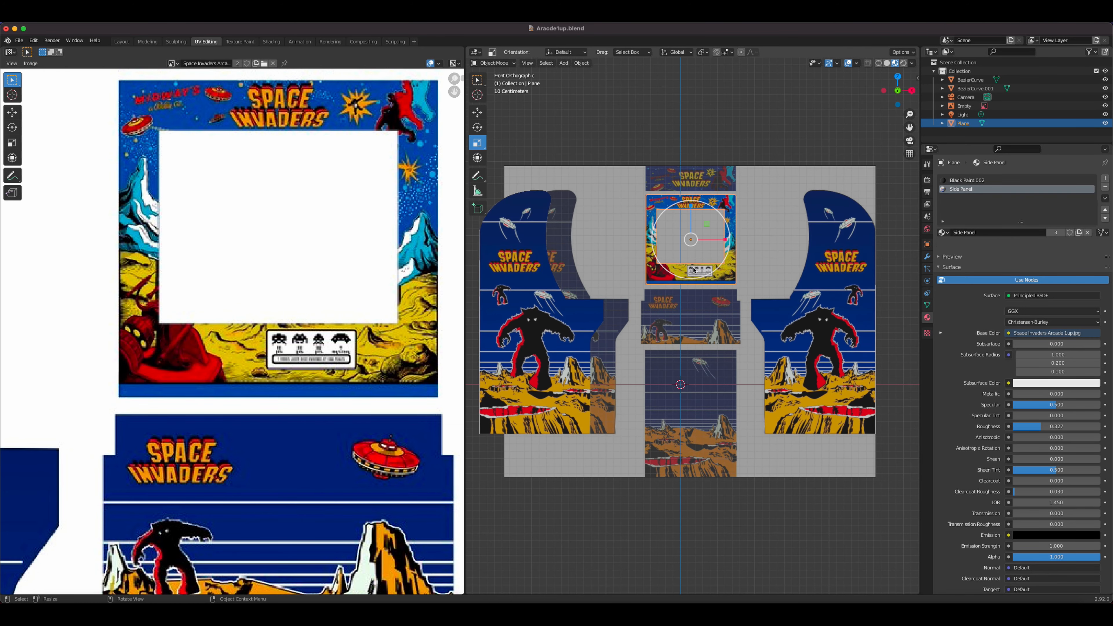
{"action": "left_click", "coordinate": [699, 315]}
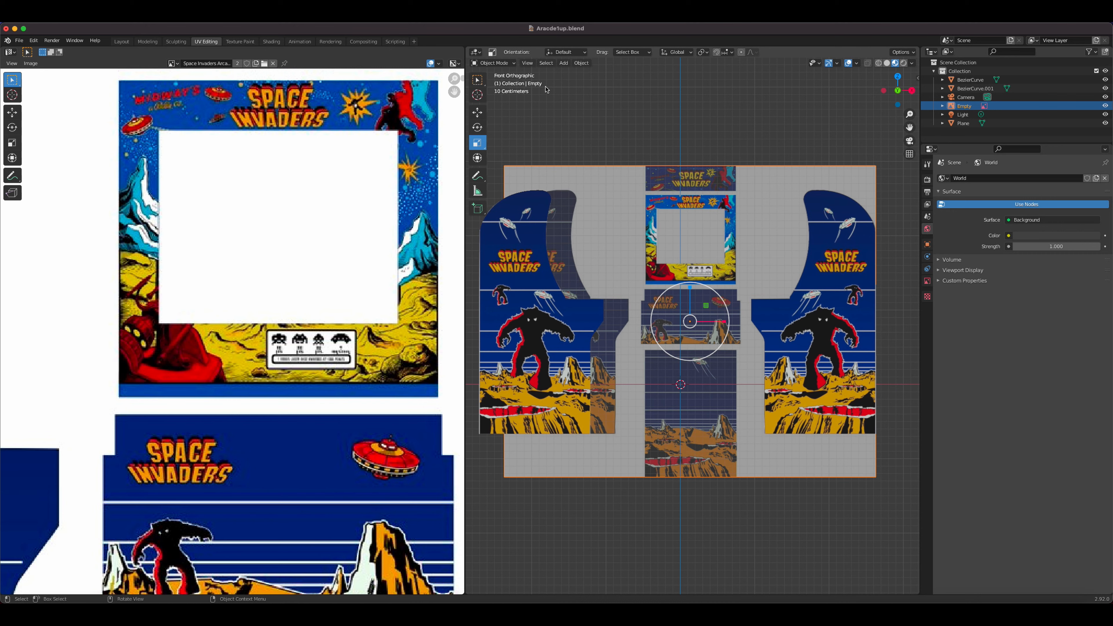
{"action": "left_click", "coordinate": [563, 64]}
{"action": "mouse_move", "coordinate": [575, 72]}
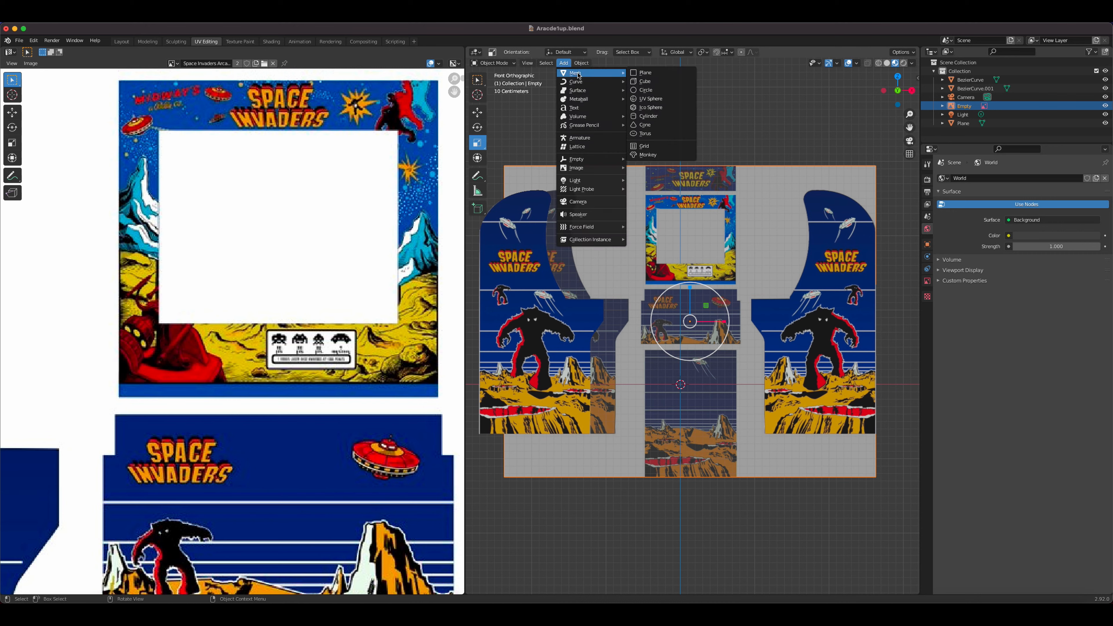
{"action": "left_click", "coordinate": [661, 74]}
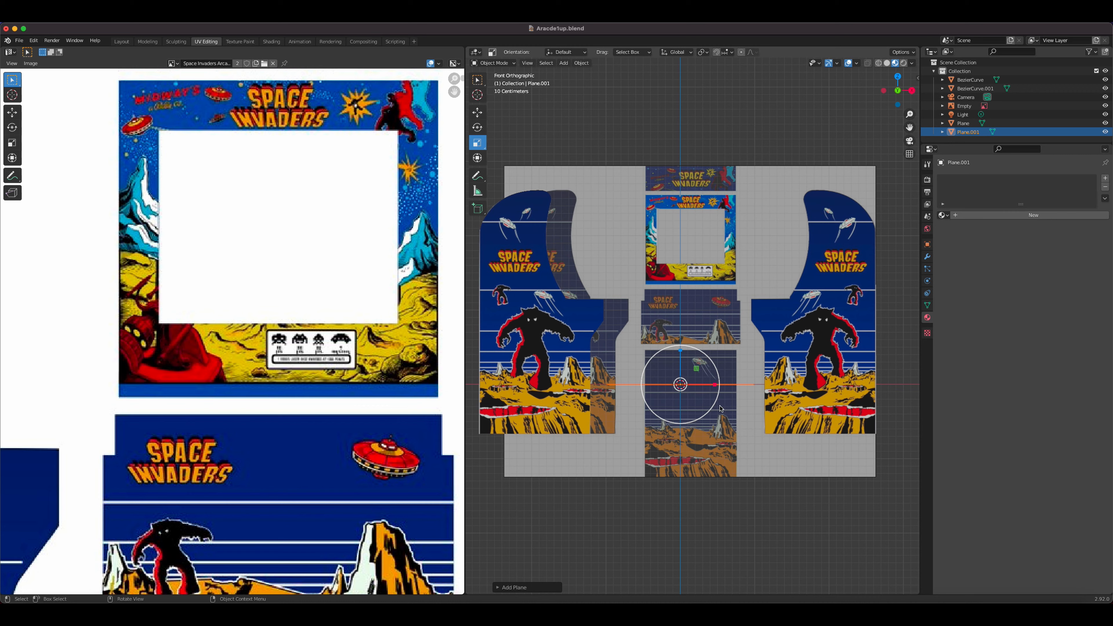
{"action": "type", "text": "rx"}
{"action": "type", "text": "90"}
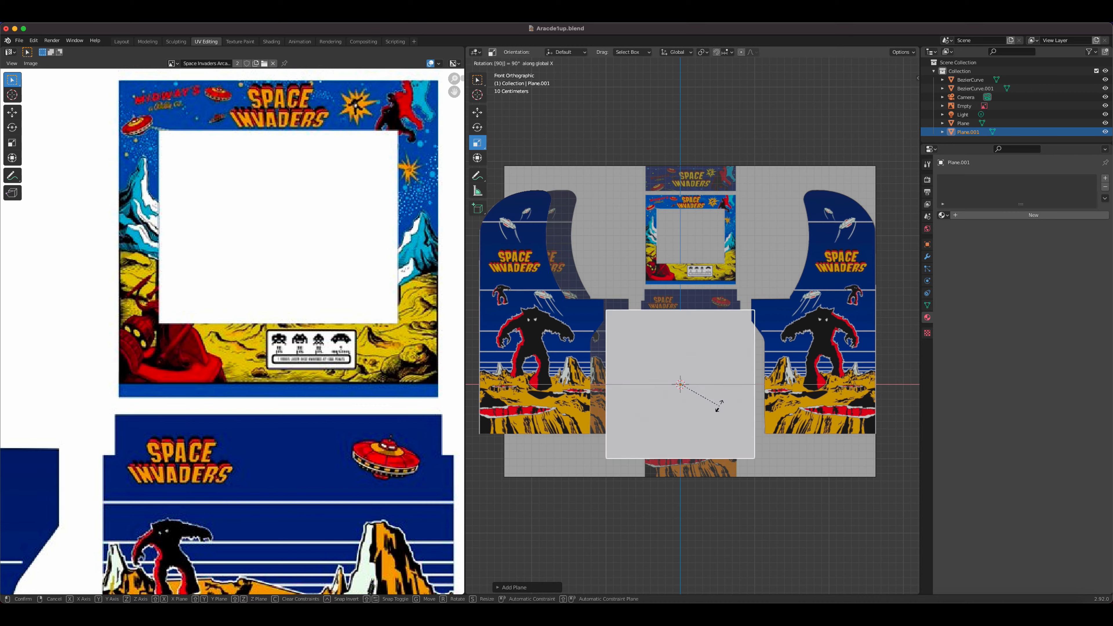
{"action": "key", "text": "Return"}
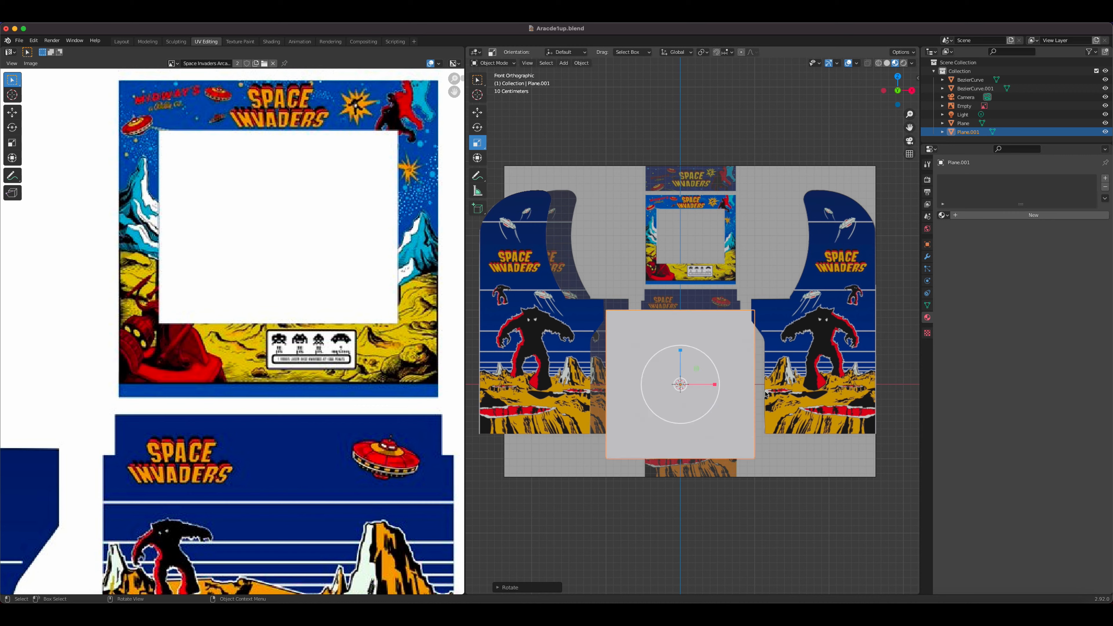
Step: Turn on X-ray display, move the plane over the lower front panel artwork and scale it down to the artwork's height
{"action": "left_click", "coordinate": [869, 63]}
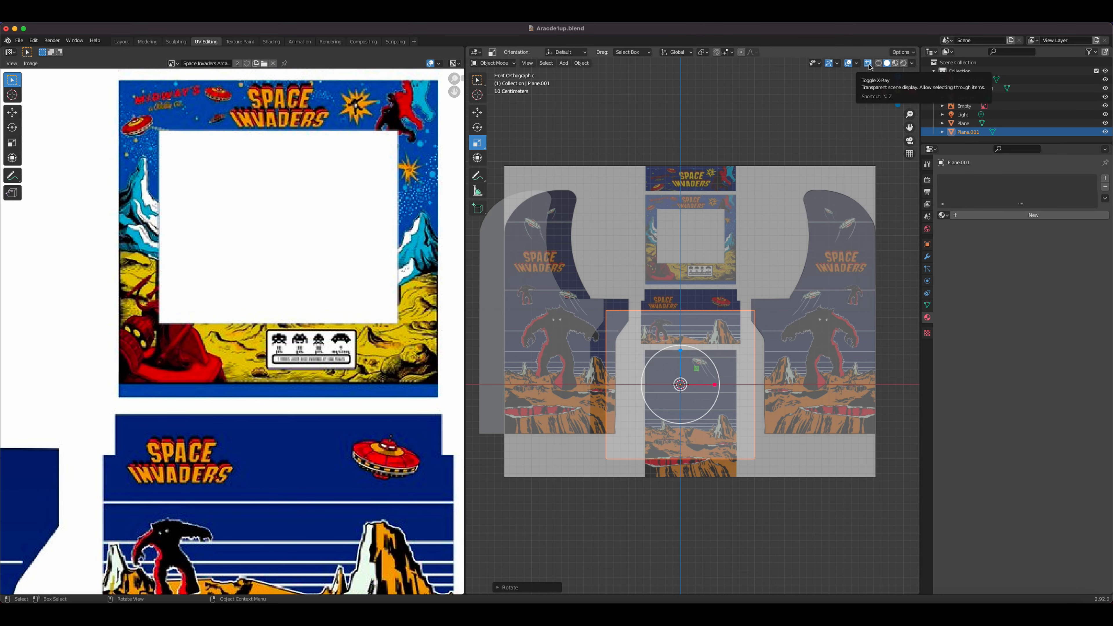
{"action": "scroll", "coordinate": [690, 339], "scroll_direction": "up", "scroll_amount": 3}
{"action": "scroll", "coordinate": [690, 339], "scroll_direction": "down", "scroll_amount": 2}
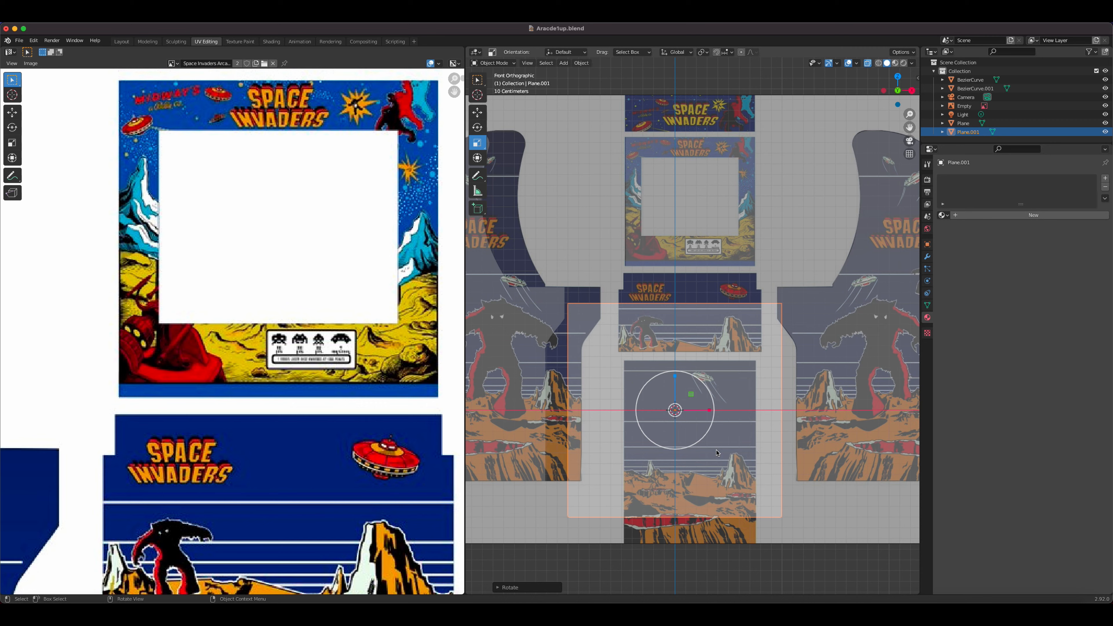
{"action": "key", "text": "g"}
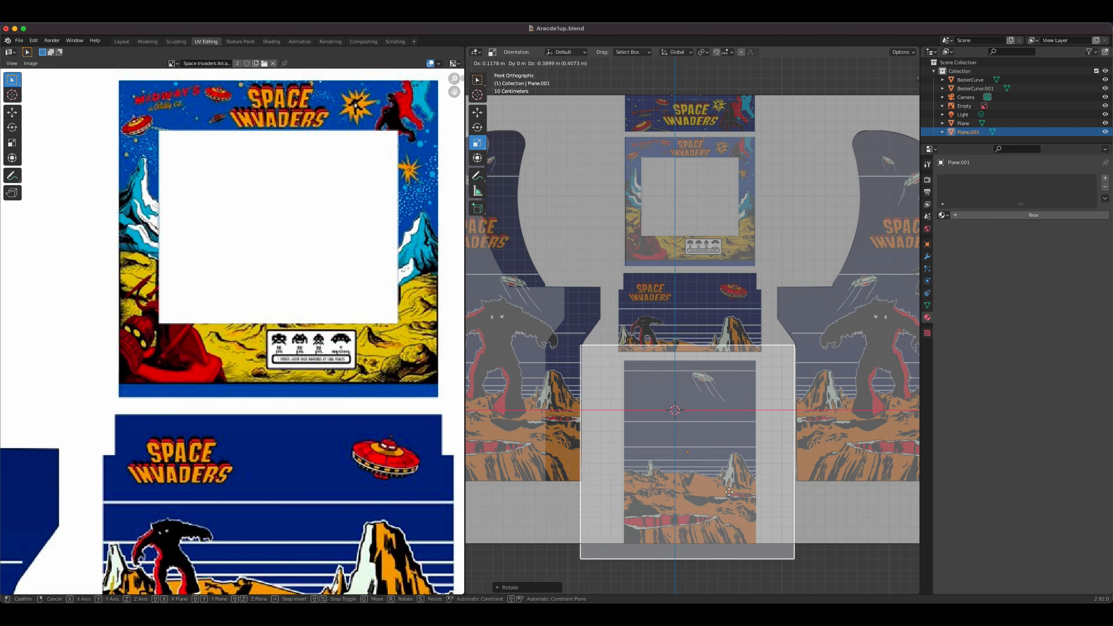
{"action": "left_click", "coordinate": [730, 491]}
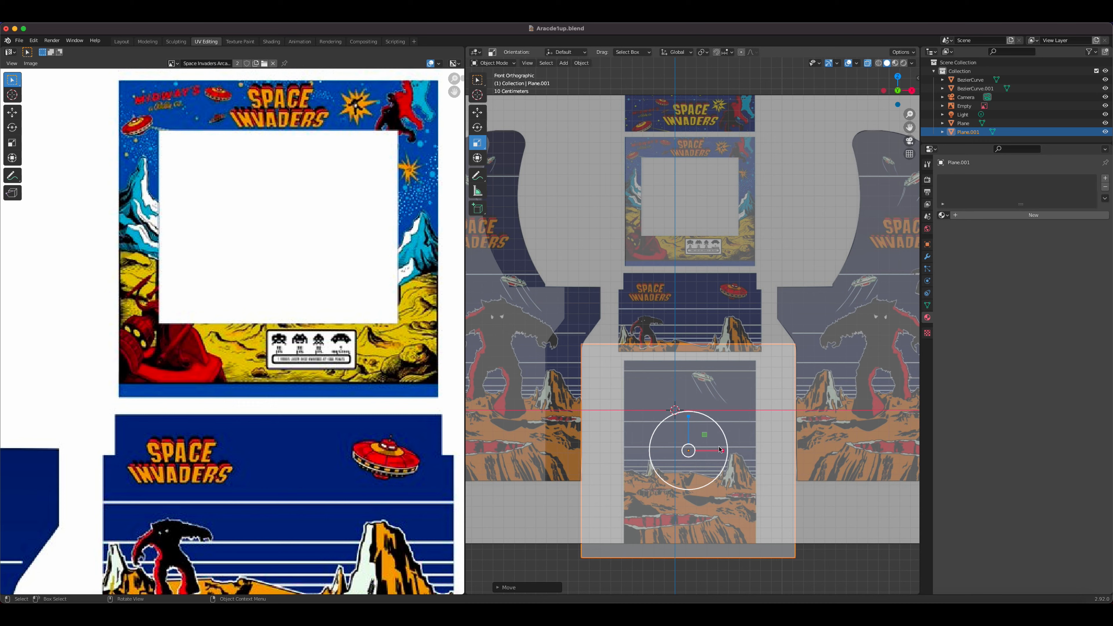
{"action": "key", "text": "s"}
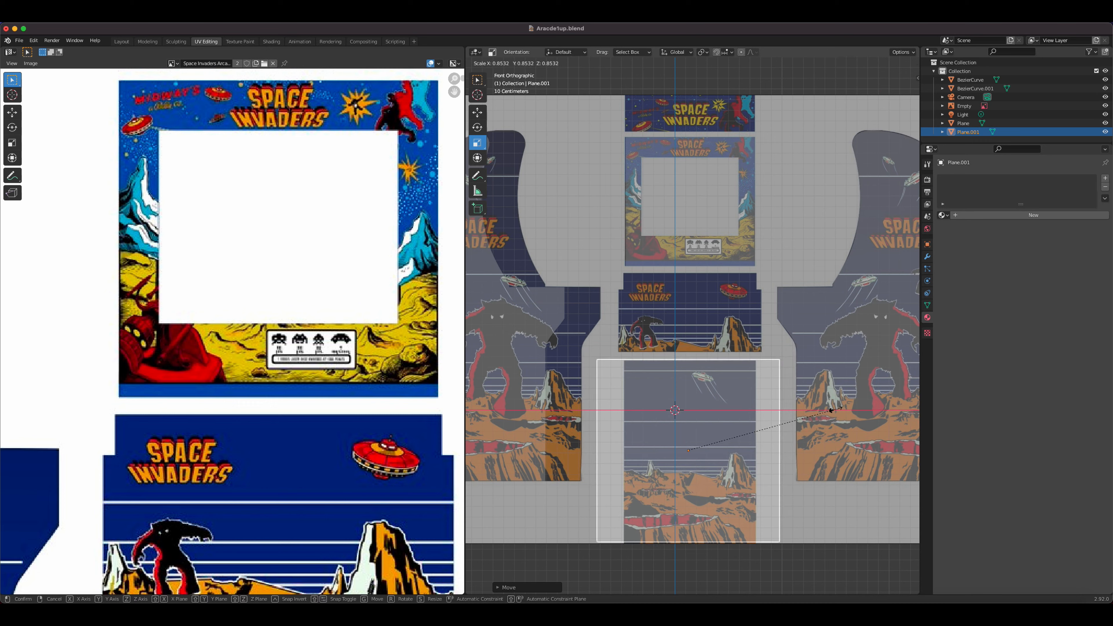
{"action": "left_click", "coordinate": [836, 411]}
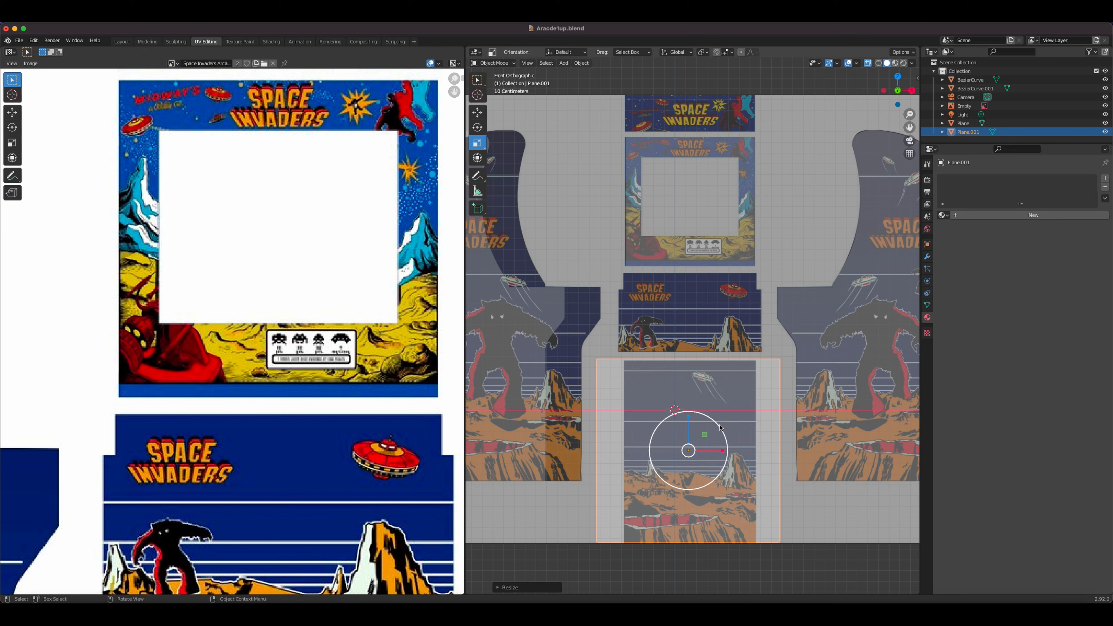
Step: Align the plane with the lower panel artwork, narrow it along X to the artwork's width and centre it horizontally
{"action": "scroll", "coordinate": [745, 442], "scroll_direction": "up", "scroll_amount": 4}
{"action": "middle_click_drag", "start_coordinate": [749, 463], "coordinate": [750, 163], "text": "shift"}
{"action": "key", "text": "g"}
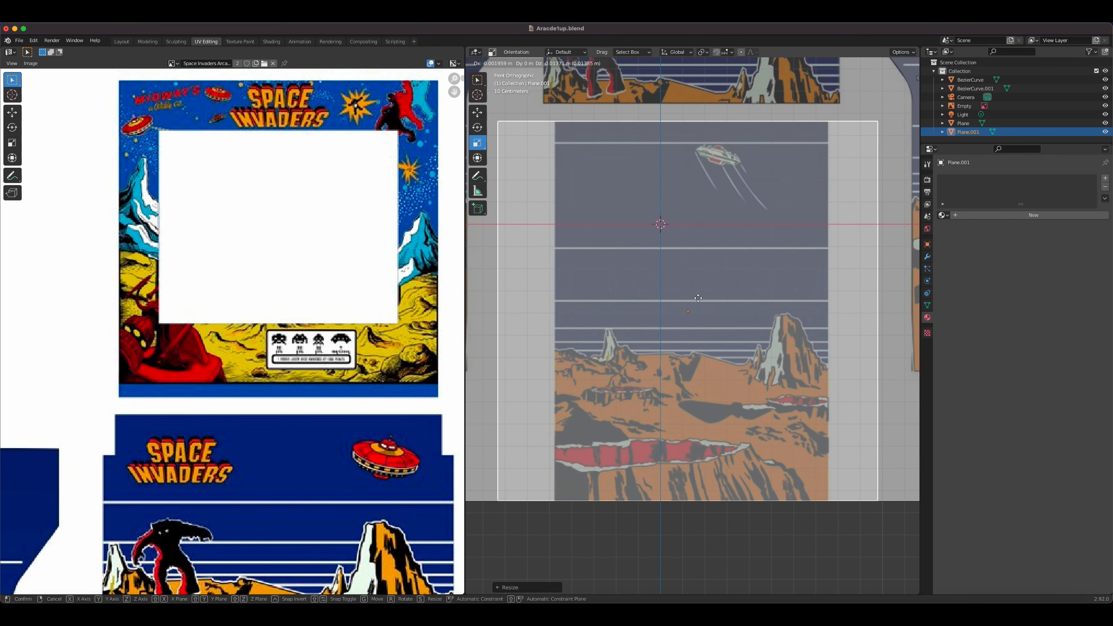
{"action": "left_click", "coordinate": [688, 312]}
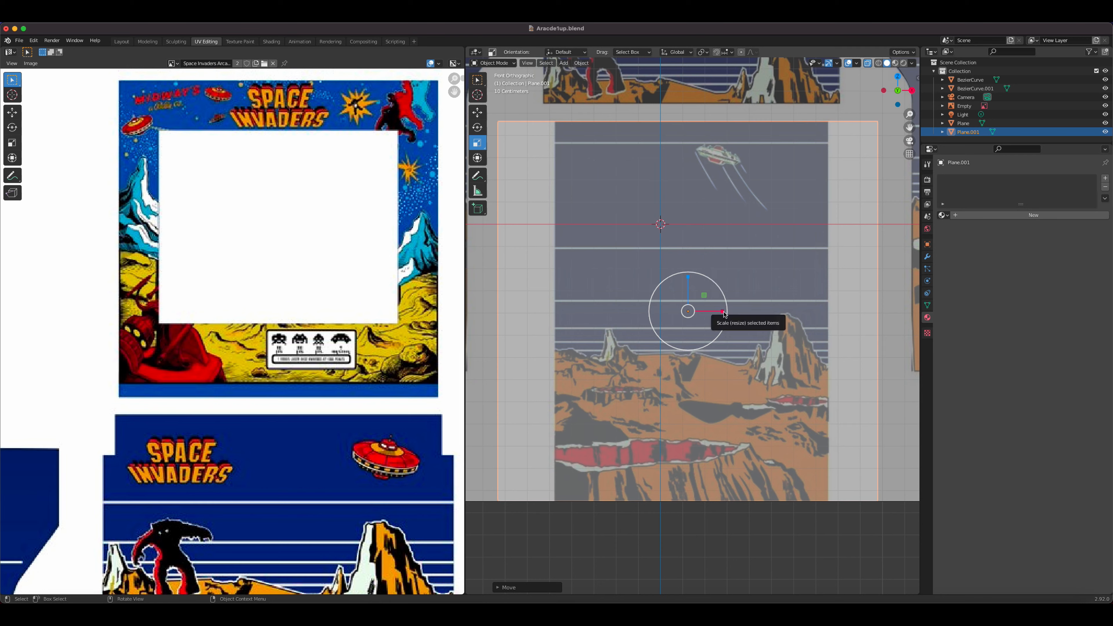
{"action": "key", "text": "s"}
{"action": "key", "text": "x"}
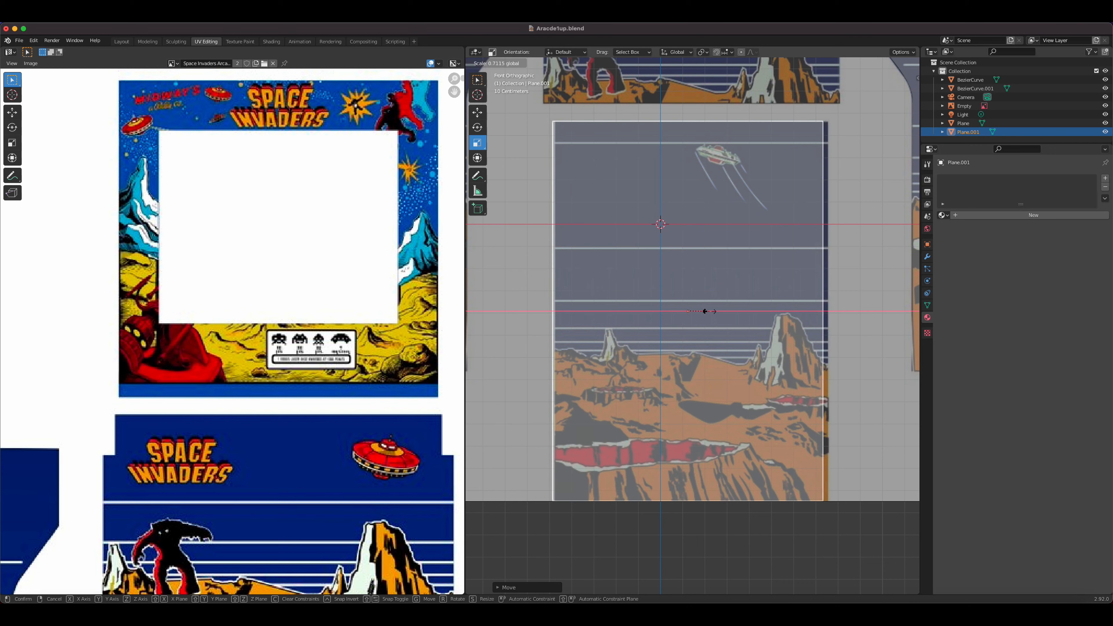
{"action": "left_click", "coordinate": [671, 311]}
{"action": "key", "text": "g"}
{"action": "key", "text": "x"}
{"action": "left_click", "coordinate": [672, 300]}
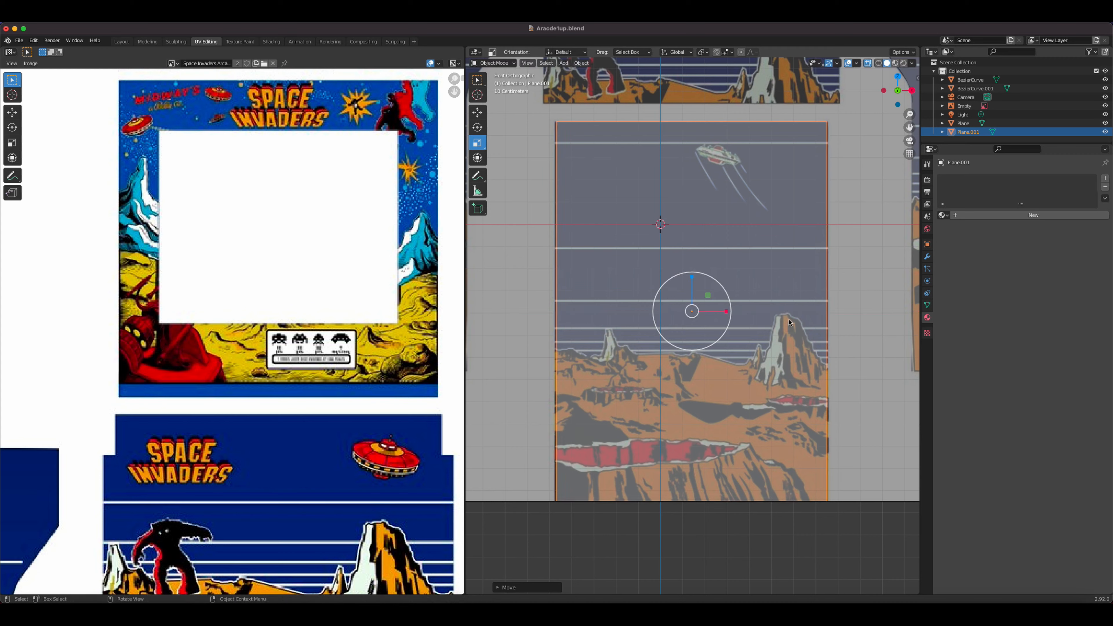
Step: Turn on the Screencast Keys display and widen the plane slightly along X so its sides meet the artwork's borders
{"action": "key", "text": "n"}
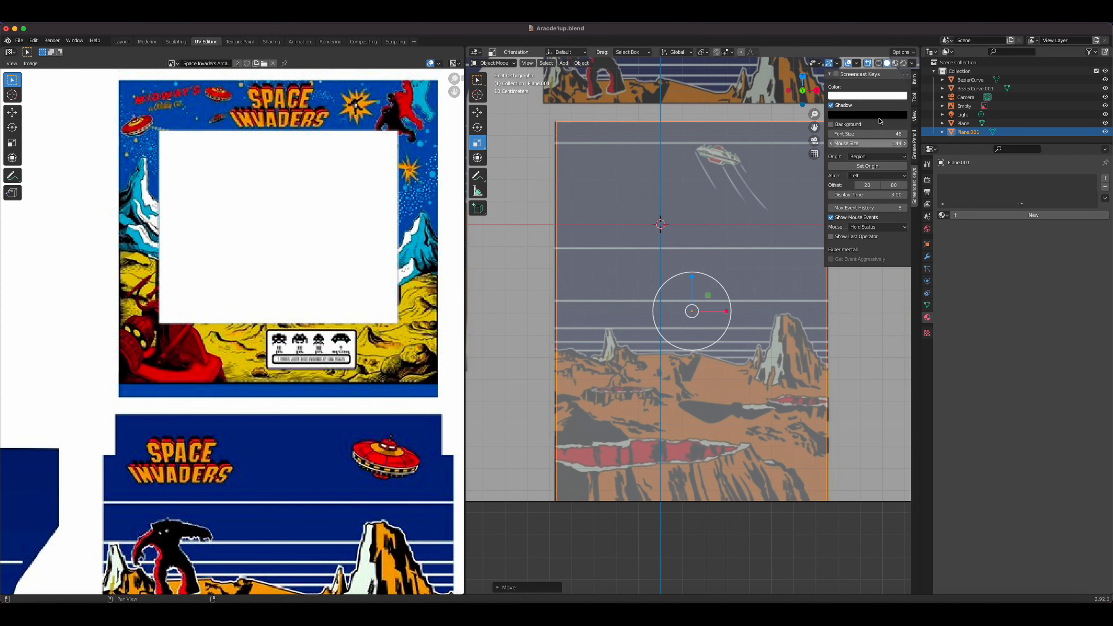
{"action": "key", "text": "n"}
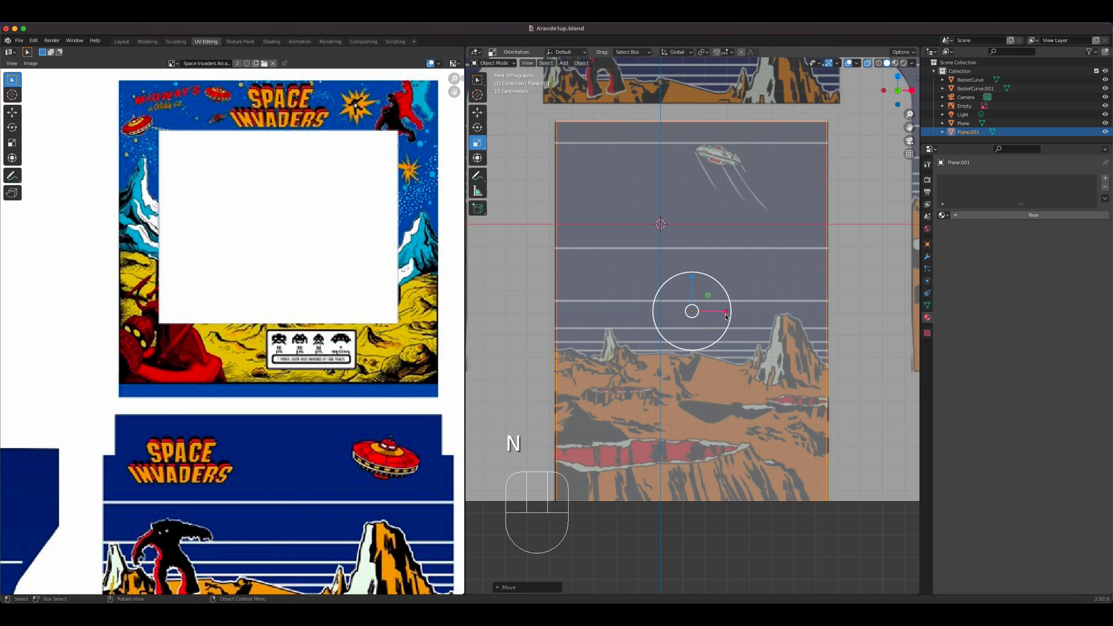
{"action": "left_click", "coordinate": [729, 311]}
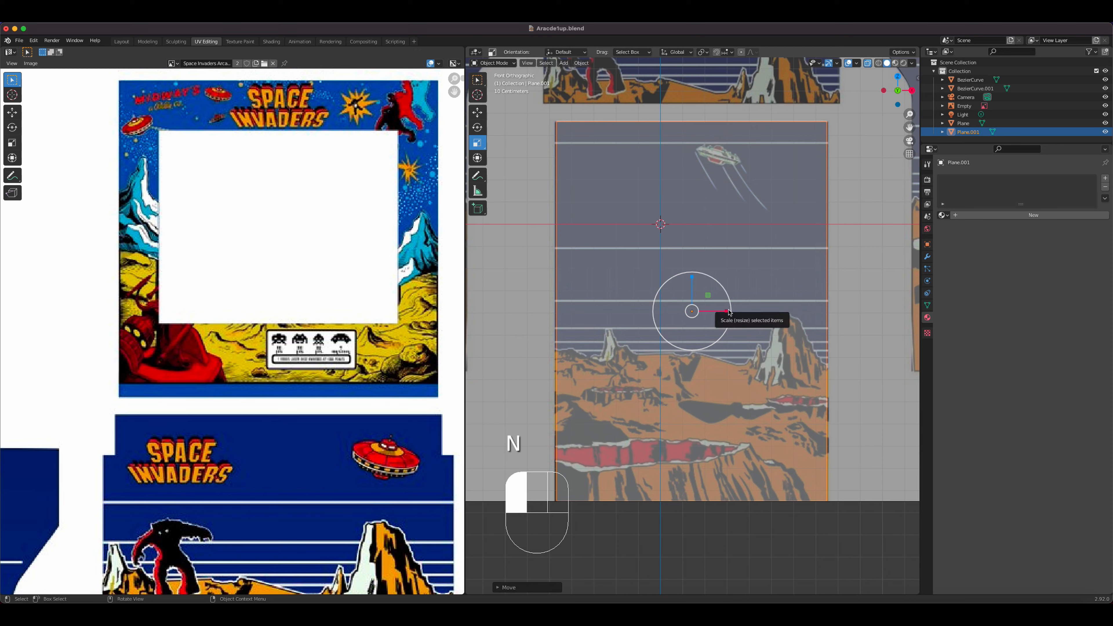
{"action": "left_click_drag", "start_coordinate": [729, 311], "coordinate": [728, 311]}
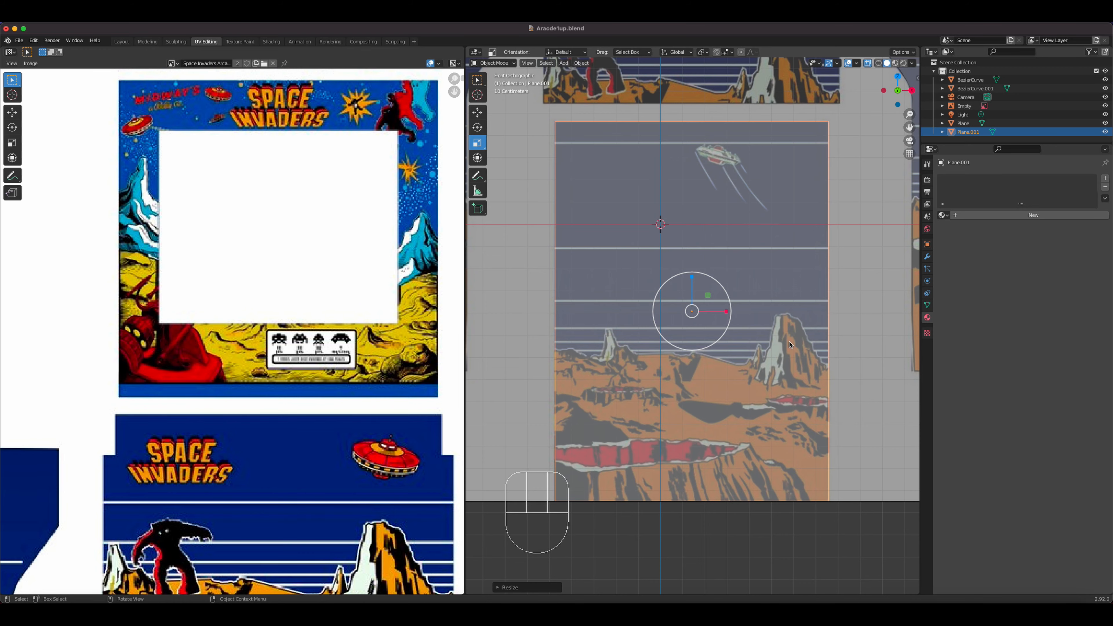
{"action": "middle_click_drag", "start_coordinate": [788, 315], "coordinate": [734, 358]}
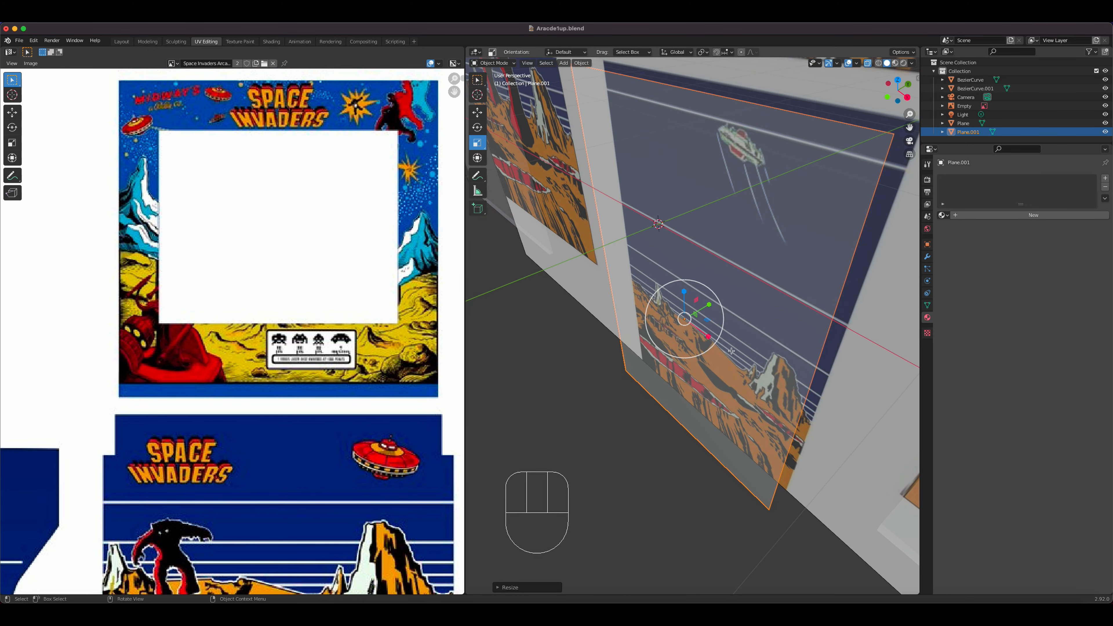
{"action": "key", "text": "Tab"}
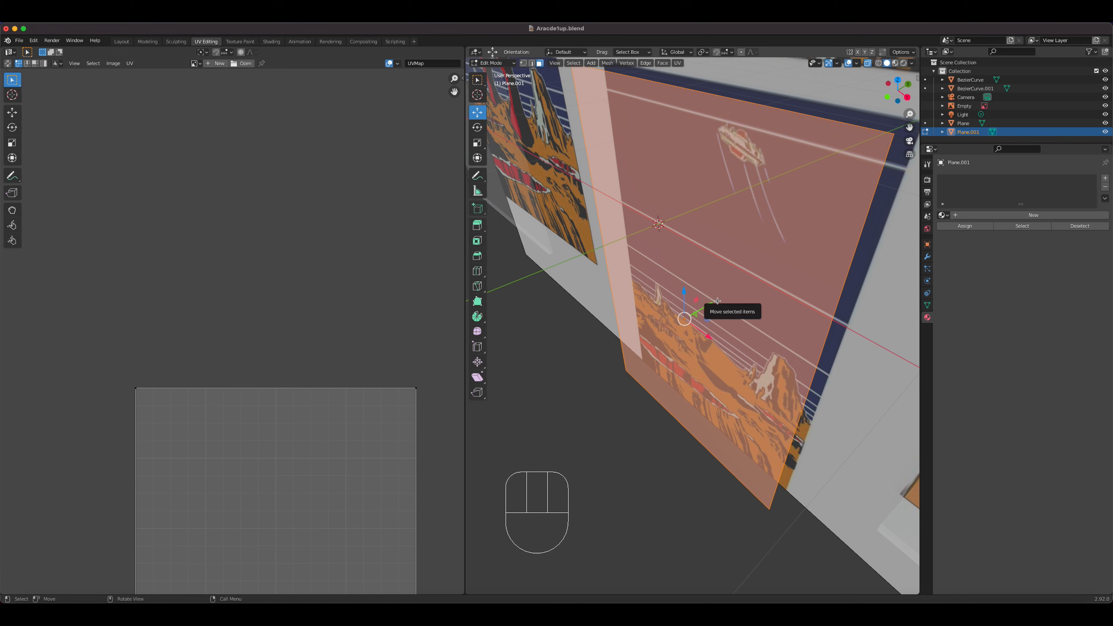
{"action": "key", "text": "e"}
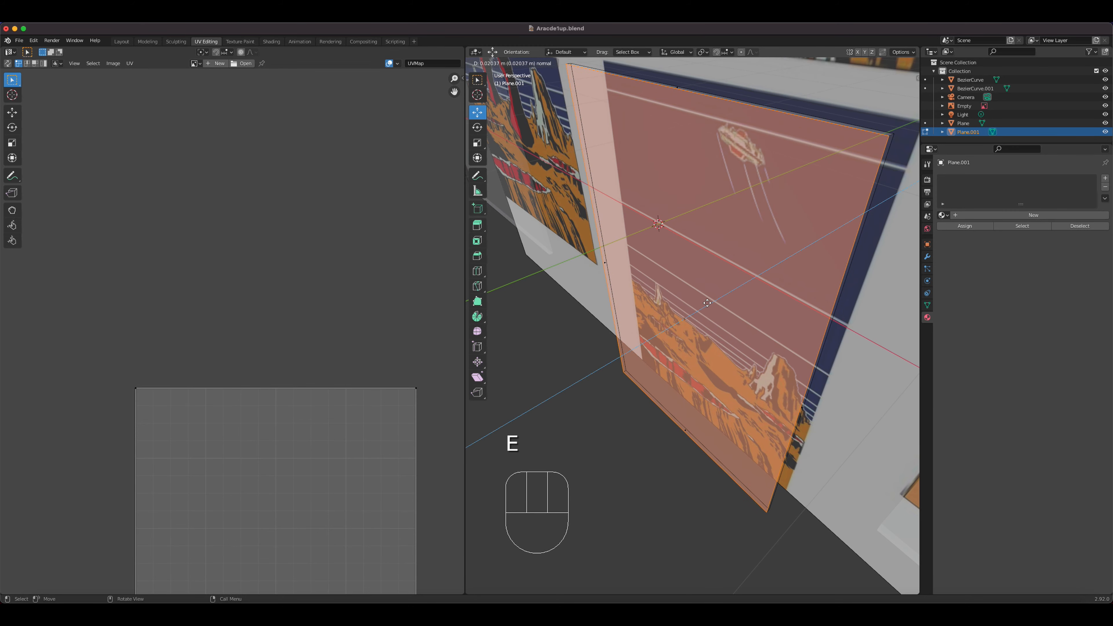
{"action": "left_click", "coordinate": [707, 303]}
{"action": "middle_click_drag", "start_coordinate": [742, 329], "coordinate": [806, 314]}
{"action": "key", "text": "super+z"}
{"action": "key", "text": "Tab"}
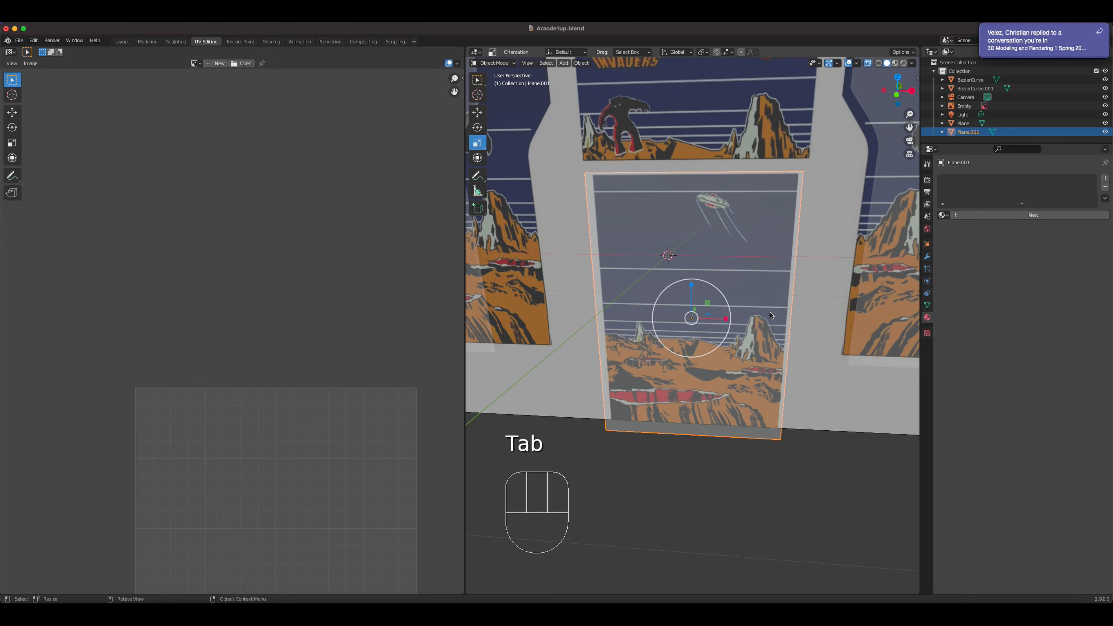
Step: Unwrap the lower panel plane's face from the front view using Project from View
{"action": "key", "text": "KP_1"}
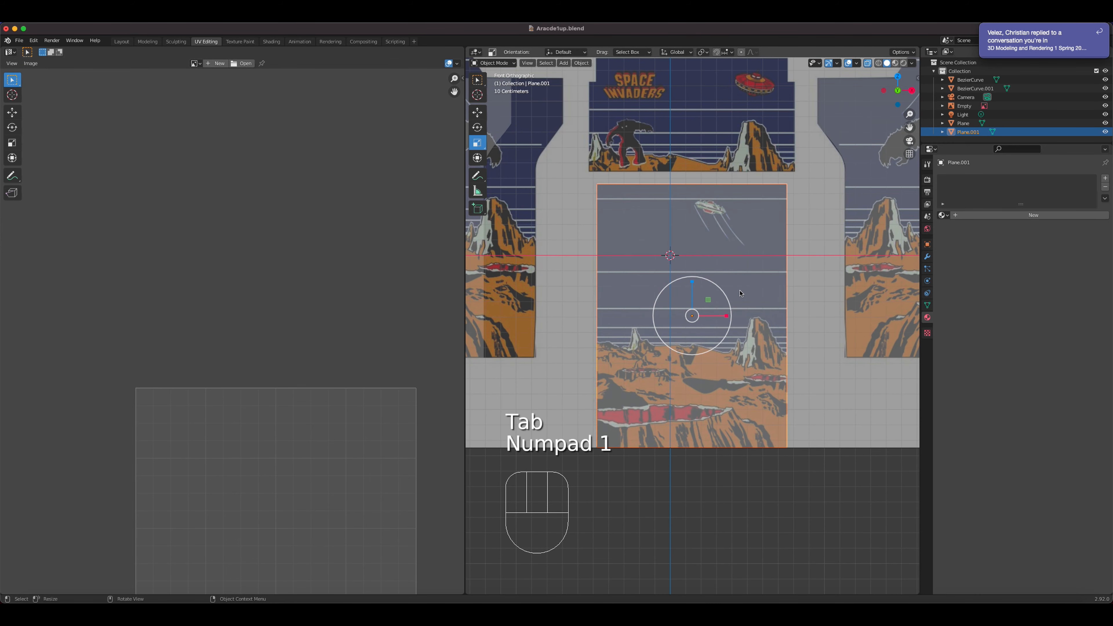
{"action": "key", "text": "Tab"}
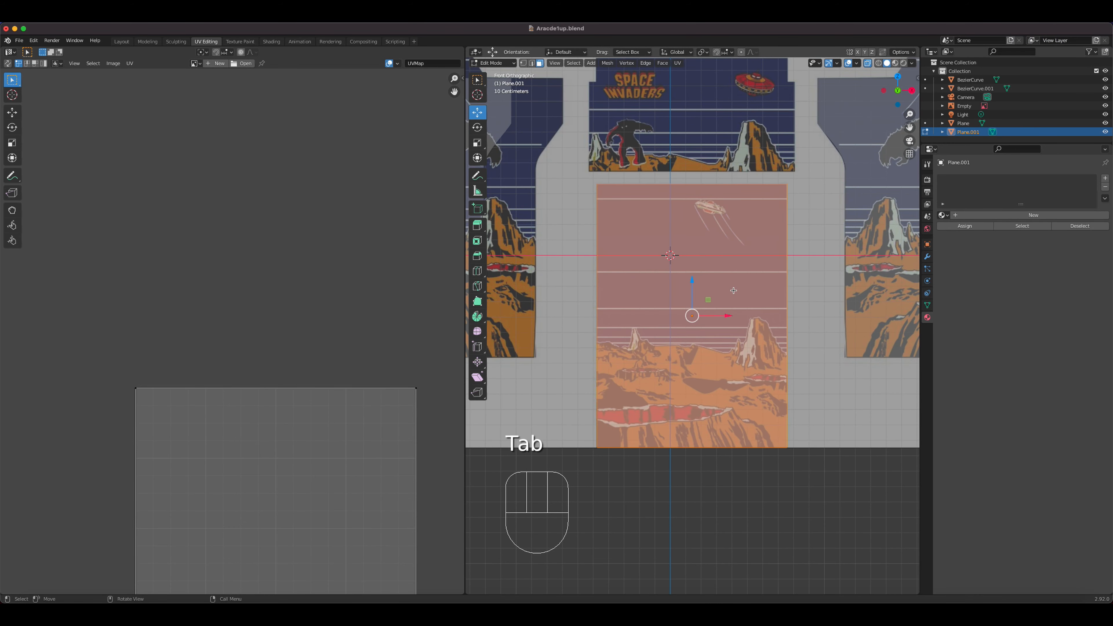
{"action": "key", "text": "u"}
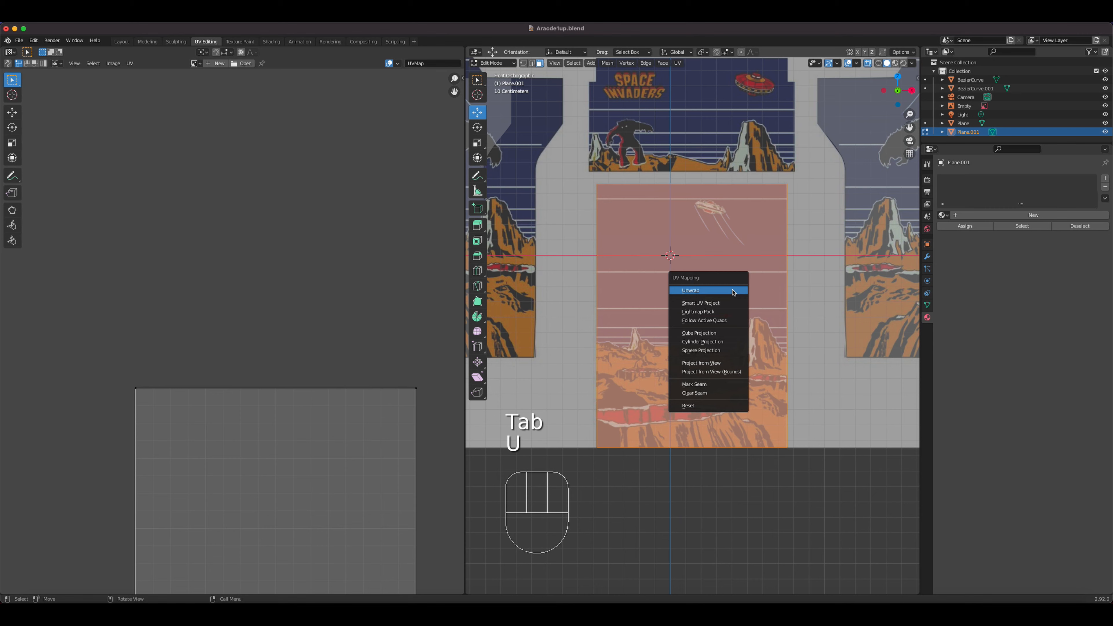
{"action": "left_click", "coordinate": [722, 364]}
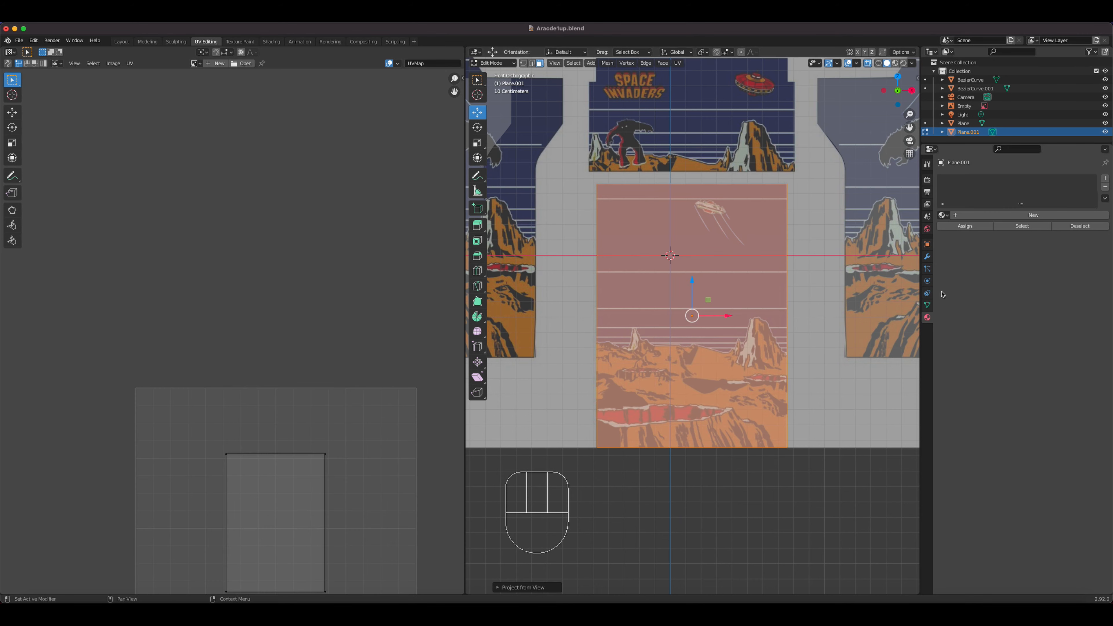
Step: Give the lower panel the existing Side Panel material and rename that material "ARcade Graphic"
{"action": "left_click", "coordinate": [943, 215]}
{"action": "left_click", "coordinate": [945, 215]}
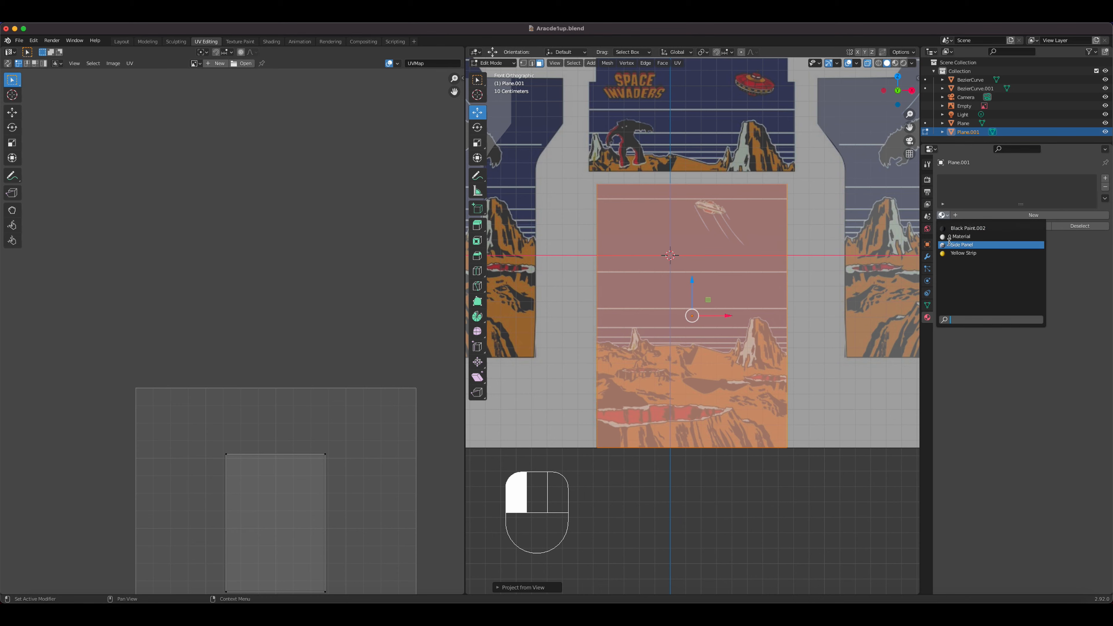
{"action": "left_click", "coordinate": [966, 245]}
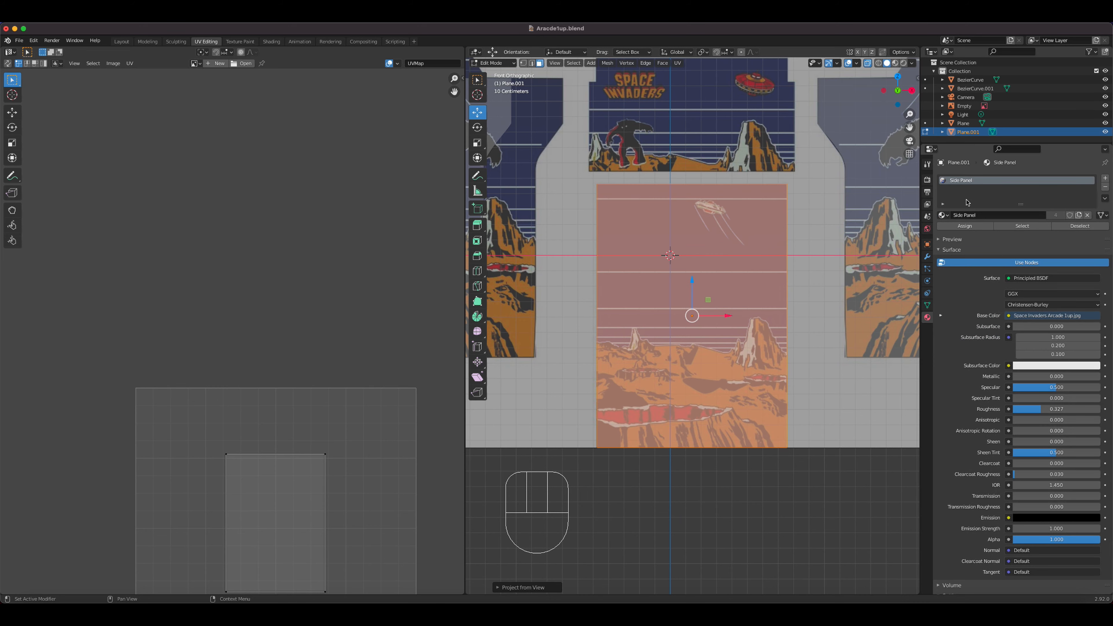
{"action": "left_click", "coordinate": [953, 180]}
{"action": "left_click", "coordinate": [960, 182]}
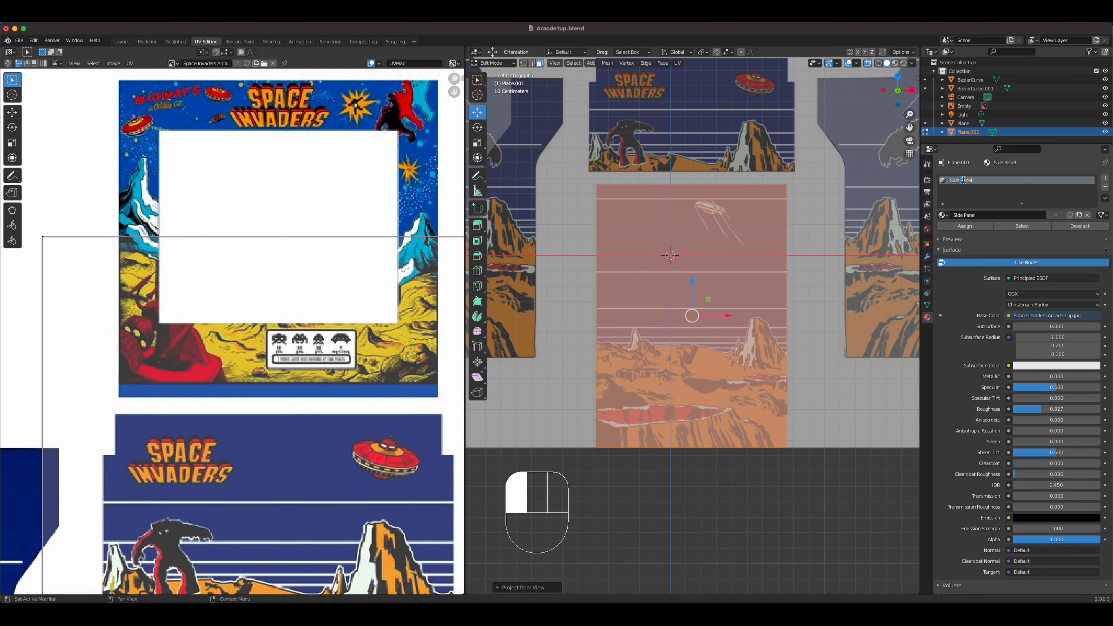
{"action": "left_click", "coordinate": [945, 181]}
{"action": "type", "text": "ARcade Graphic"}
{"action": "key", "text": "Return"}
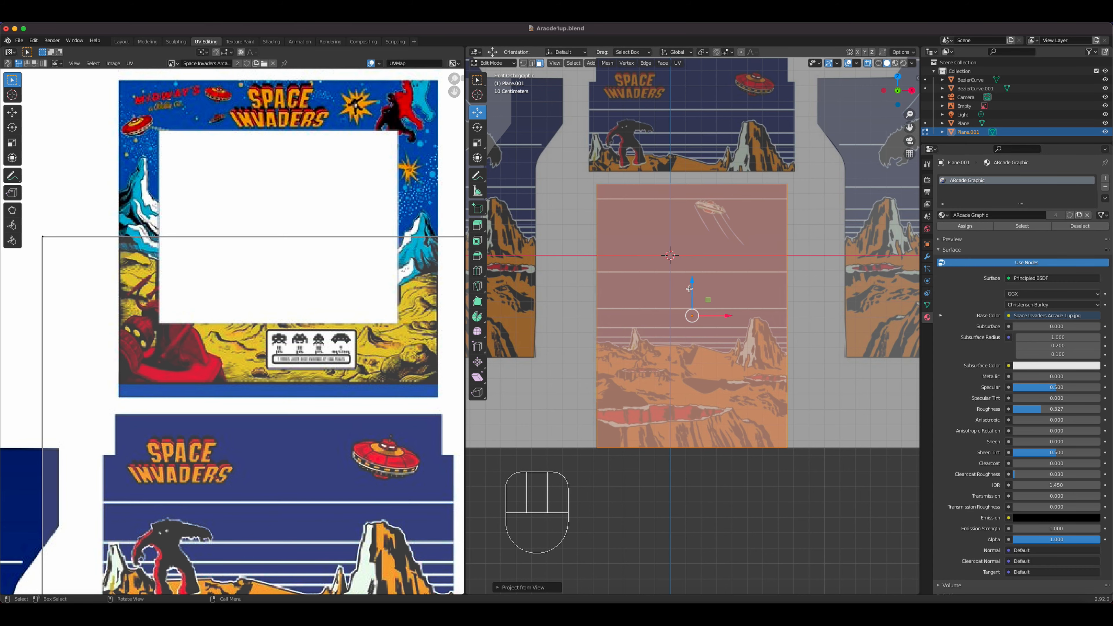
Step: Try to fit the lower panel's UV face over its artwork by moving it down and scaling it to 0.83
{"action": "scroll", "coordinate": [293, 429], "scroll_direction": "down", "scroll_amount": 5}
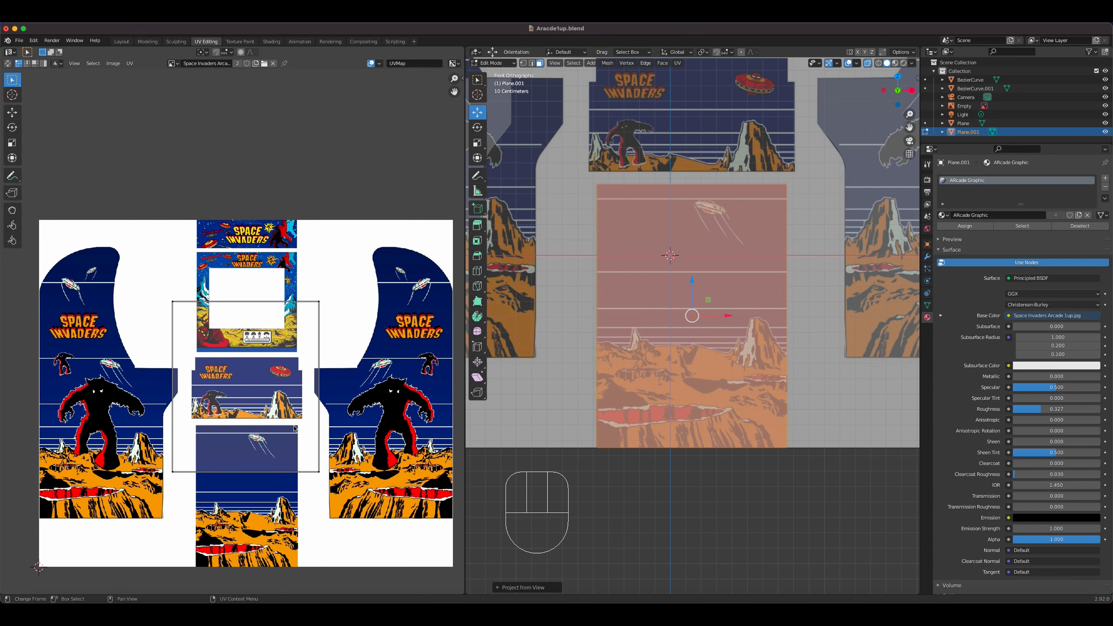
{"action": "key", "text": "a"}
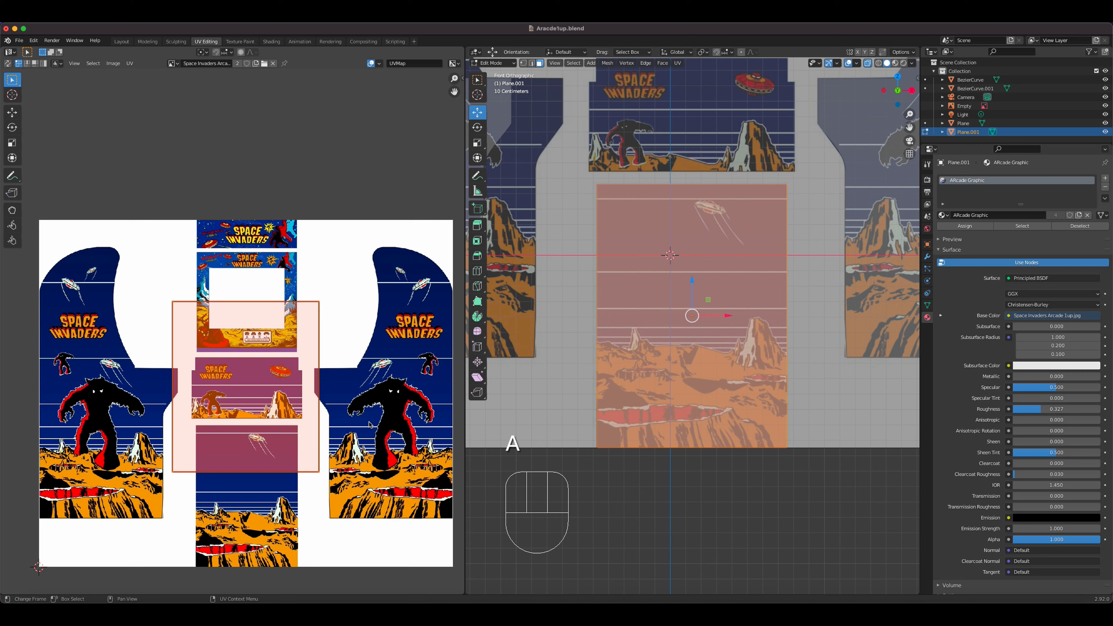
{"action": "key", "text": "g"}
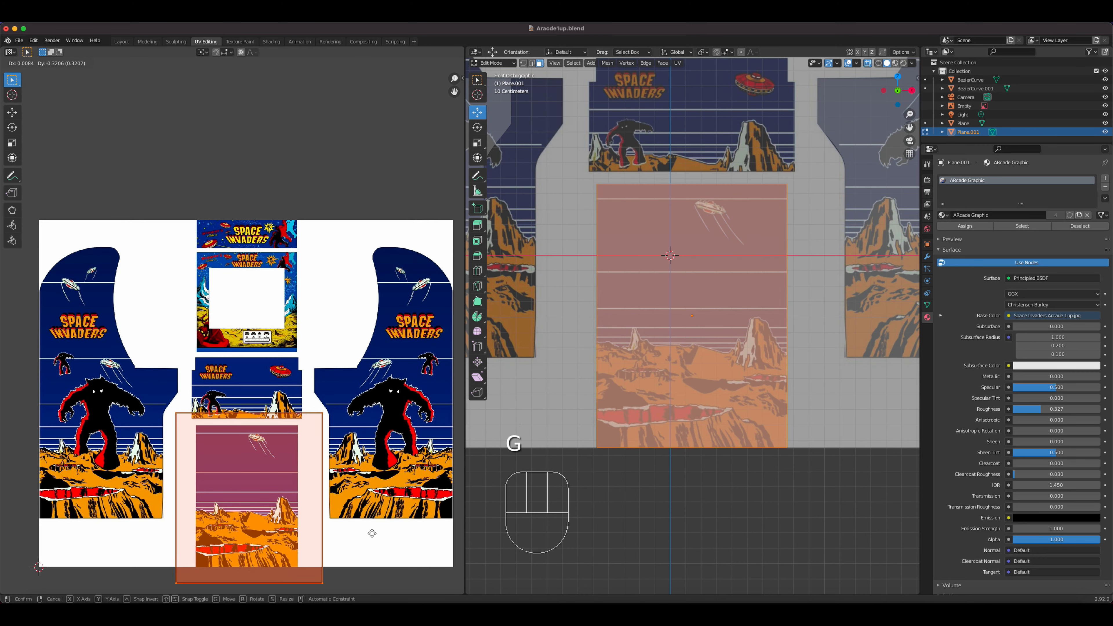
{"action": "left_click", "coordinate": [373, 529]}
{"action": "key", "text": "s"}
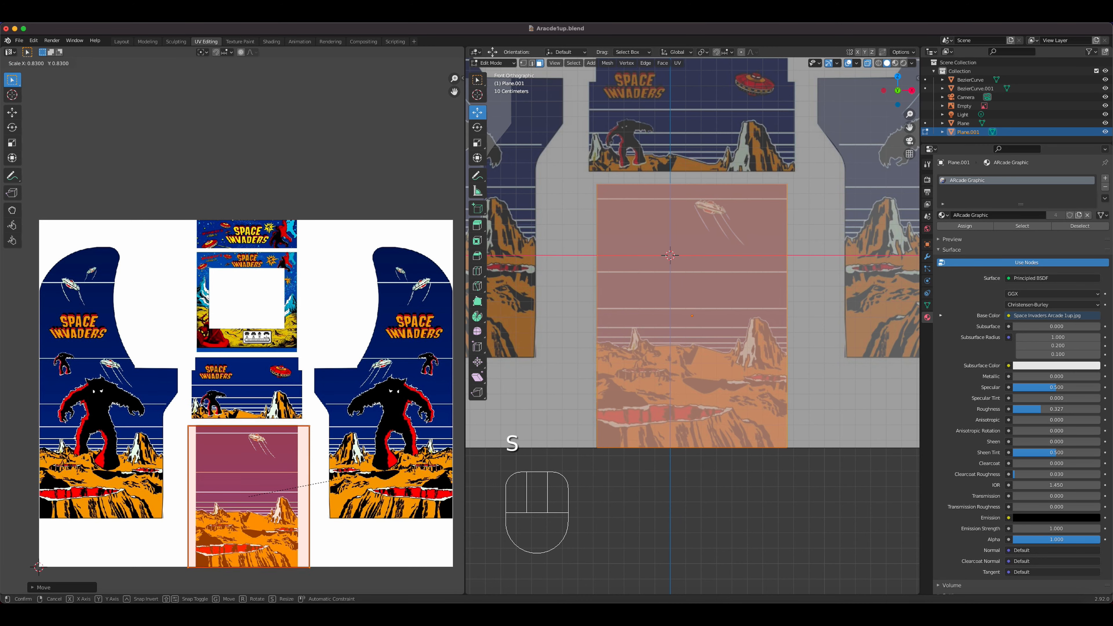
{"action": "left_click", "coordinate": [330, 480]}
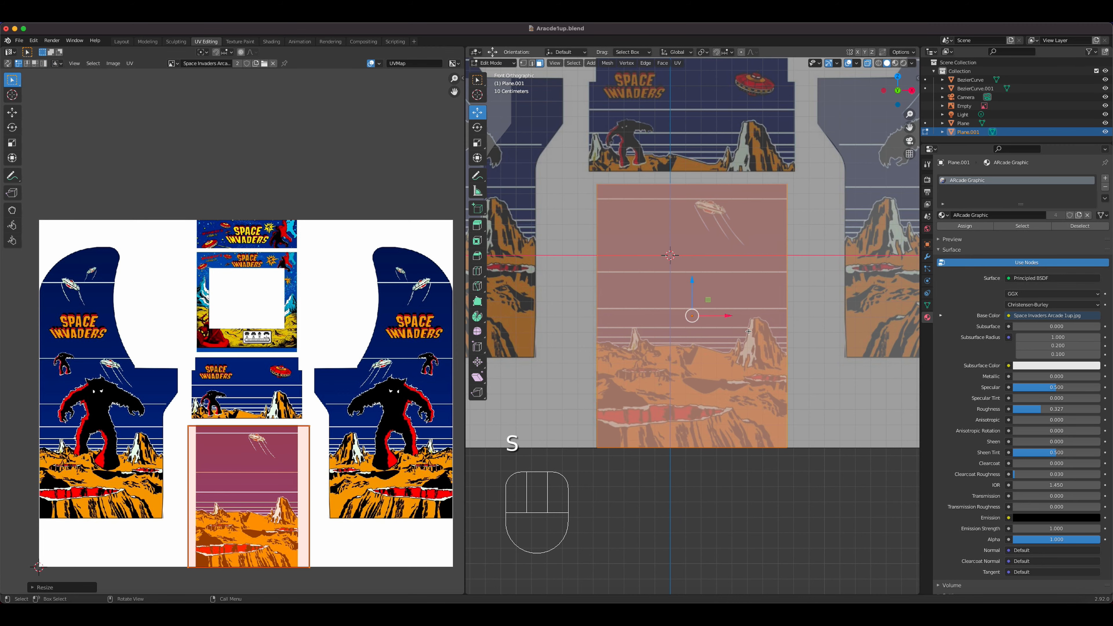
Step: Unwrap the lower panel again with Project from View at a smaller view scale and move its UV face onto the lower panel artwork
{"action": "scroll", "coordinate": [749, 331], "scroll_direction": "down", "scroll_amount": 3}
{"action": "key", "text": "u"}
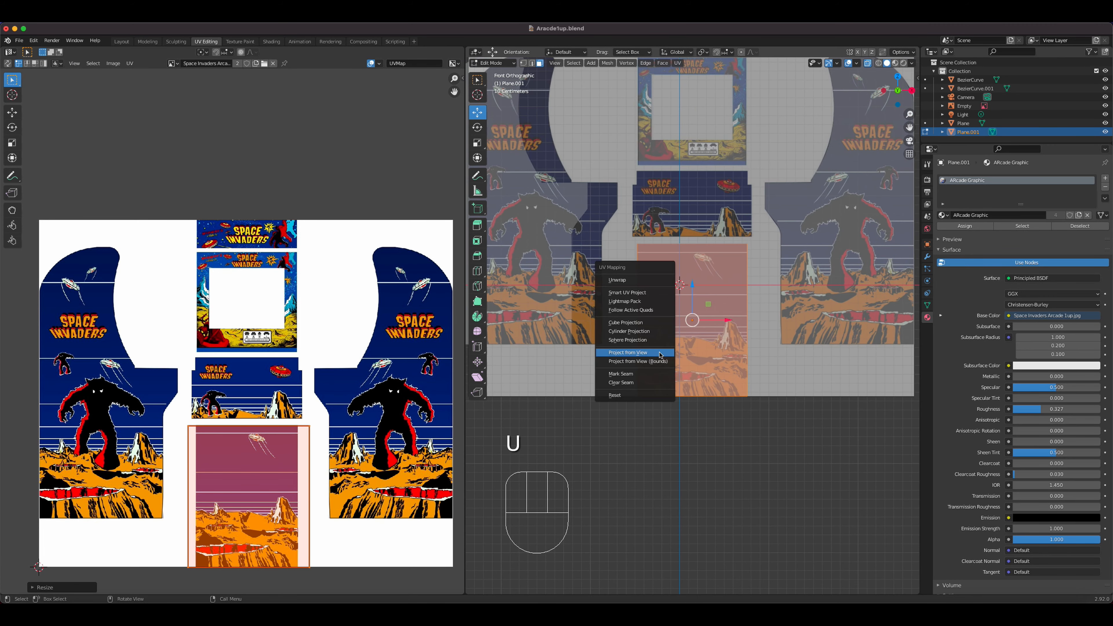
{"action": "left_click", "coordinate": [660, 355]}
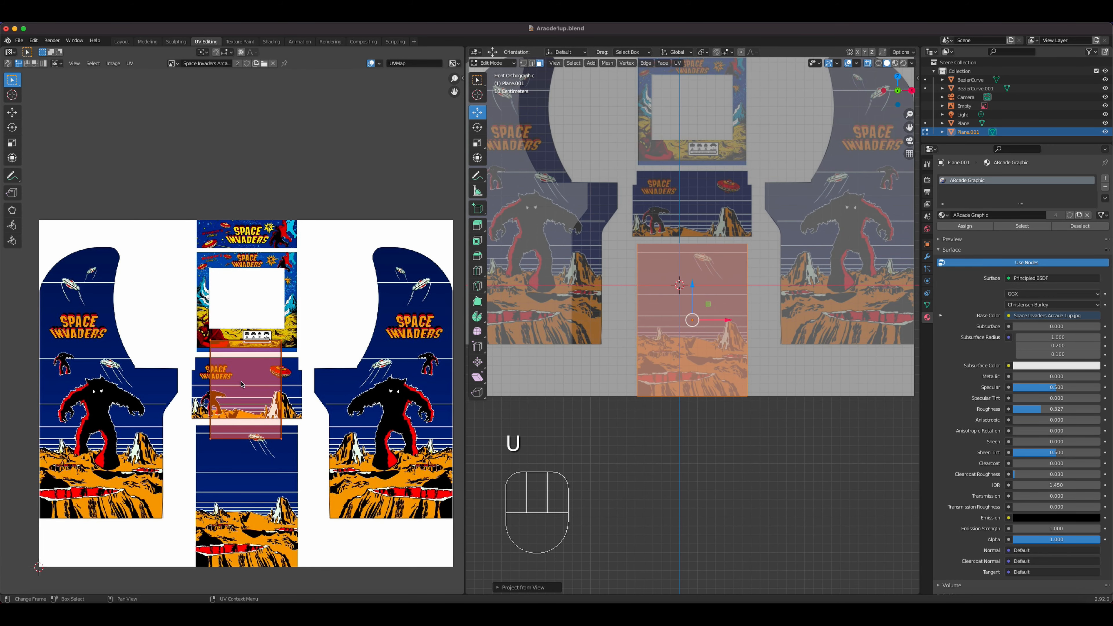
{"action": "key", "text": "g"}
{"action": "left_click", "coordinate": [252, 480]}
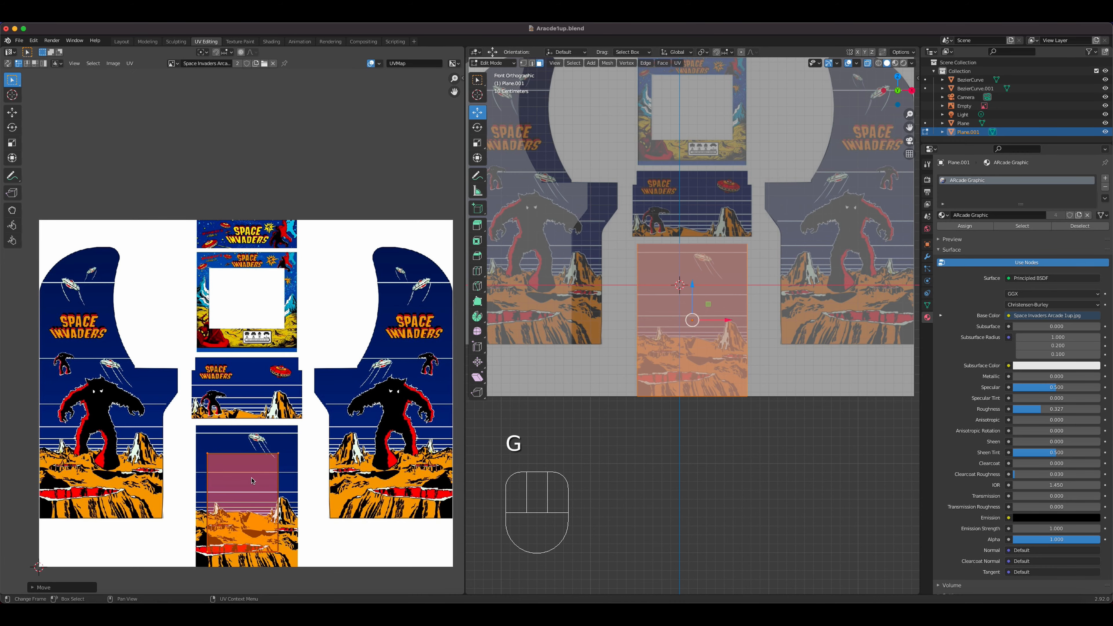
Step: Scale and reposition the lower panel's UV face until its edges match the borders of the lower panel artwork
{"action": "scroll", "coordinate": [252, 481], "scroll_direction": "up", "scroll_amount": 4}
{"action": "middle_click_drag", "start_coordinate": [252, 480], "coordinate": [252, 424], "text": "shift"}
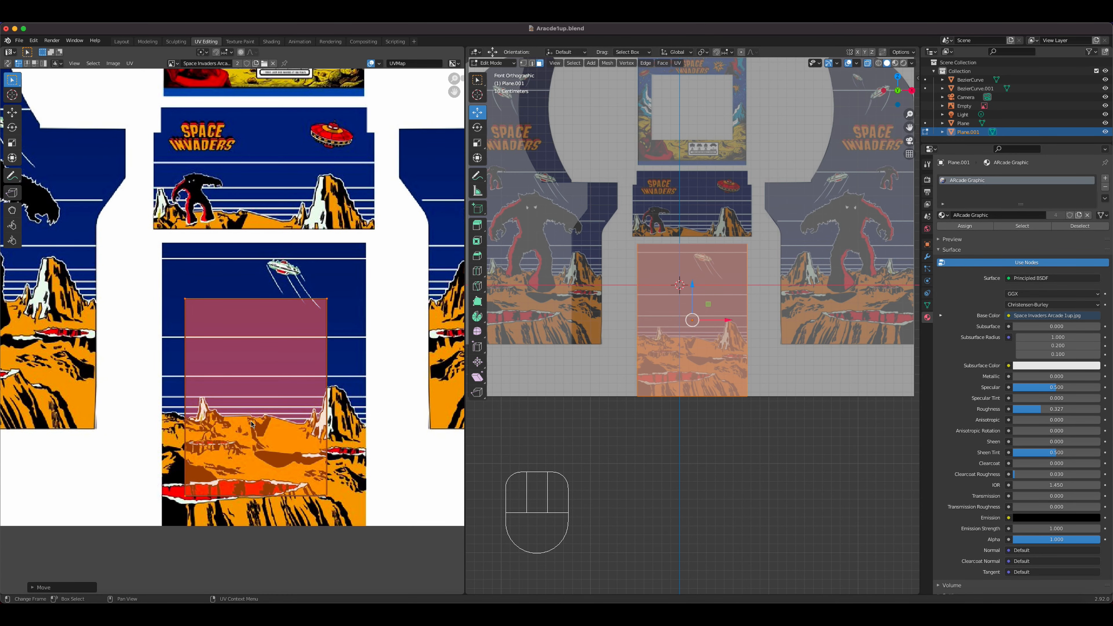
{"action": "key", "text": "s"}
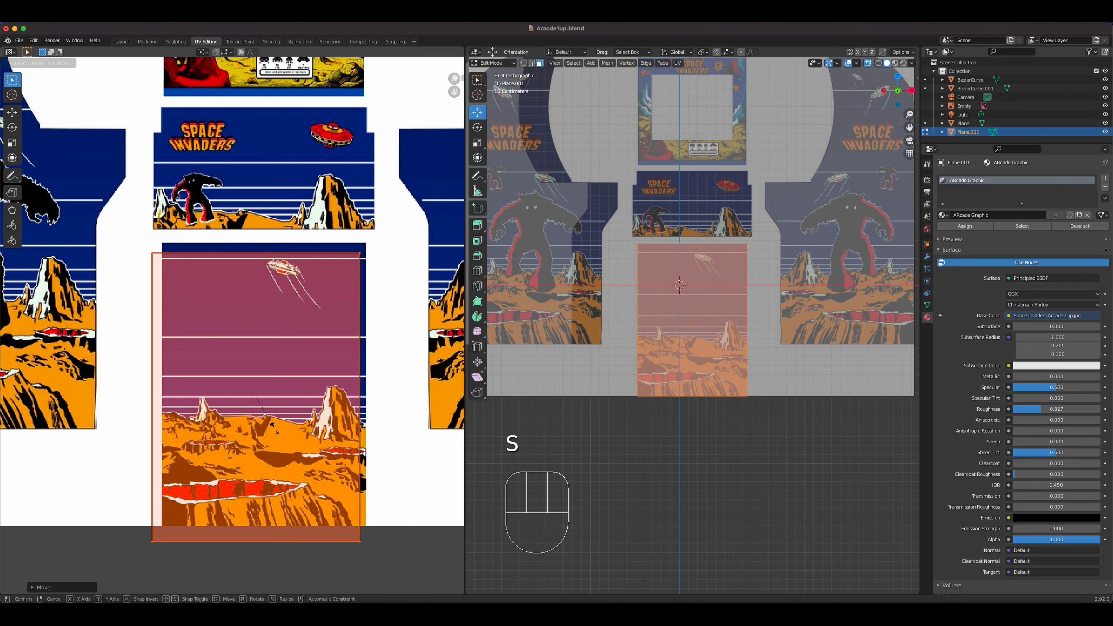
{"action": "left_click", "coordinate": [272, 424]}
{"action": "key", "text": "g"}
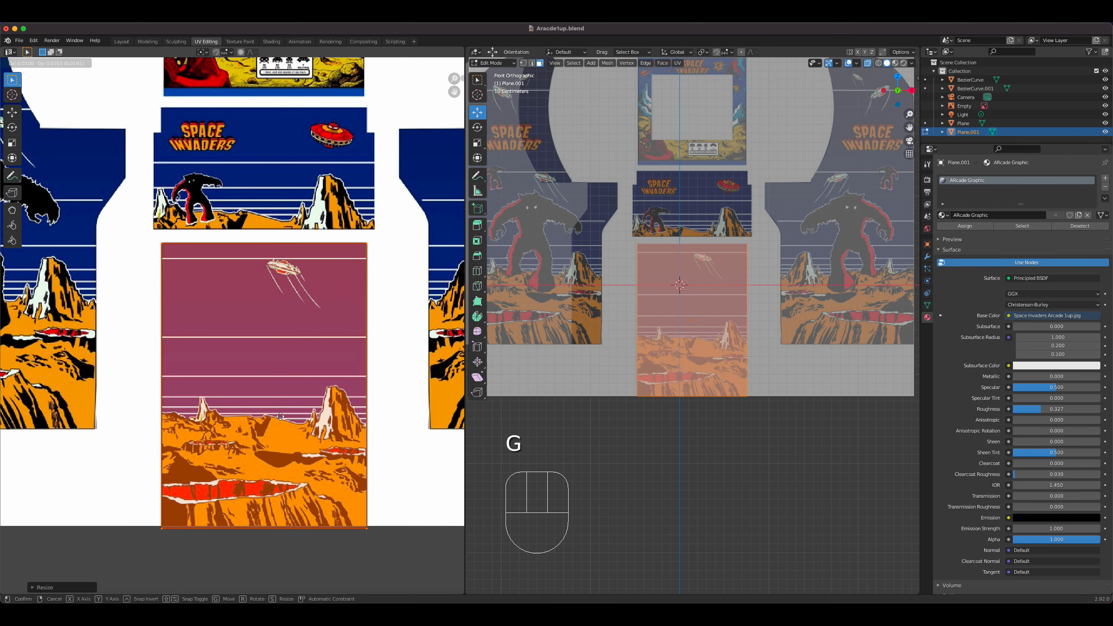
{"action": "left_click", "coordinate": [281, 417]}
{"action": "key", "text": "s"}
{"action": "left_click", "coordinate": [345, 422]}
{"action": "key", "text": "g"}
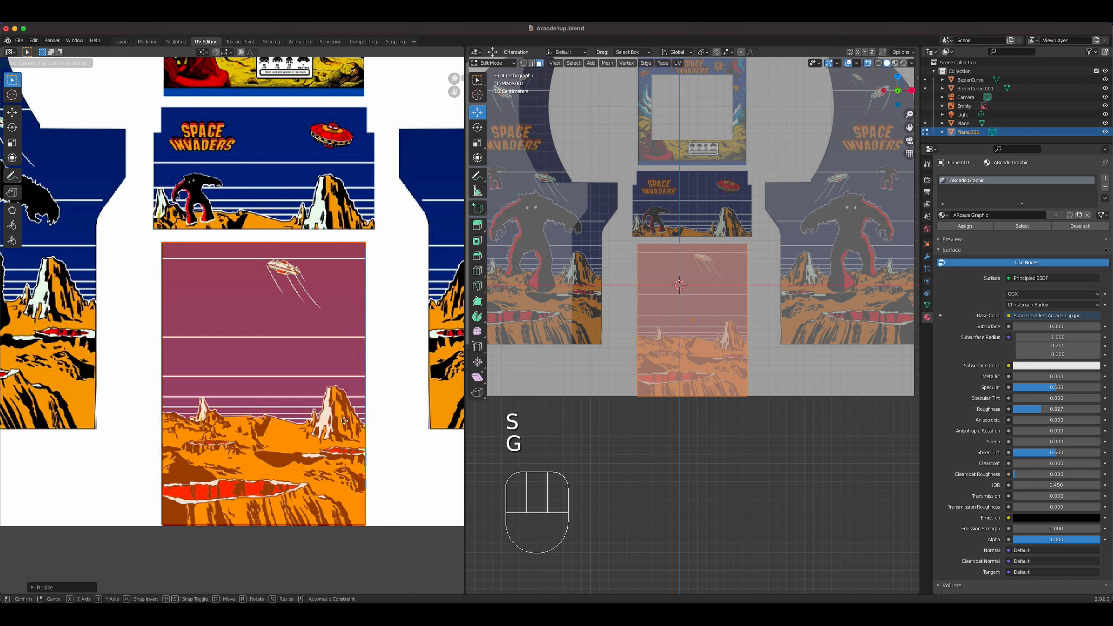
{"action": "left_click", "coordinate": [344, 421]}
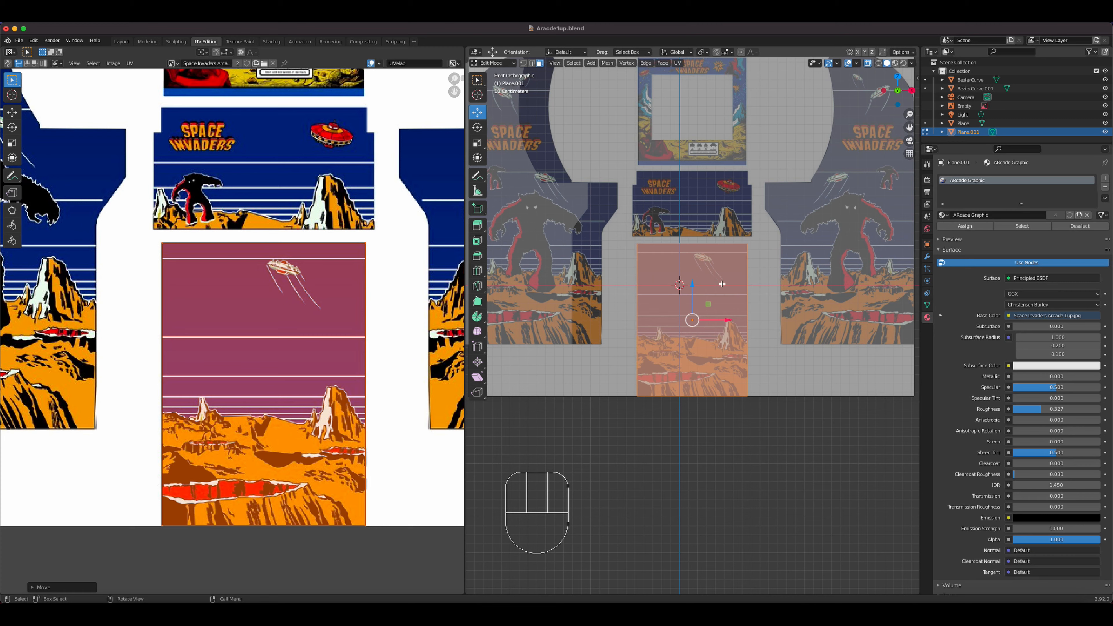
Step: Rename the lower panel plane as "Front Bottom Panel" and return to Object Mode
{"action": "double_click", "coordinate": [964, 132]}
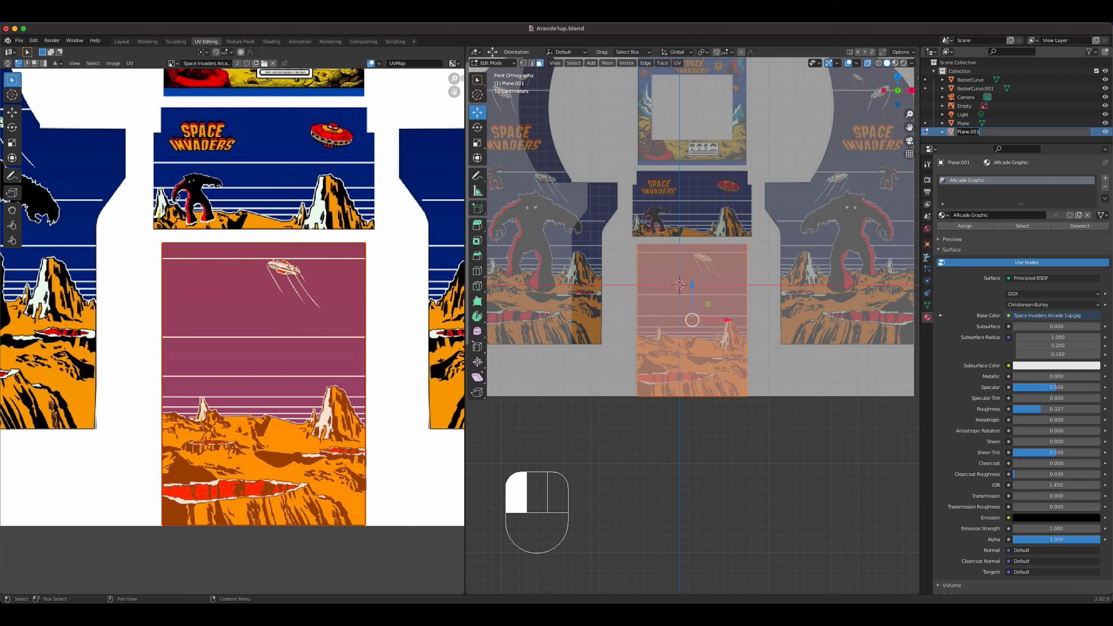
{"action": "type", "text": "Front Botto"}
{"action": "key", "text": "Return"}
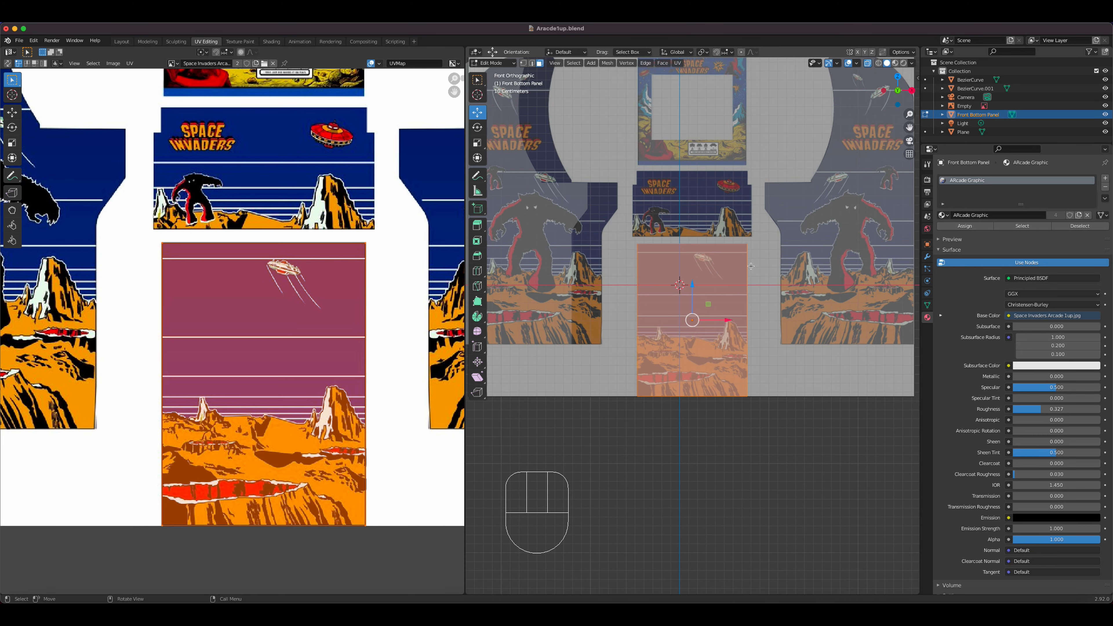
{"action": "key", "text": "Tab"}
Step: Select the cabinet side on the +X side and rename it as "Right Side Panel"
{"action": "left_click", "coordinate": [813, 229]}
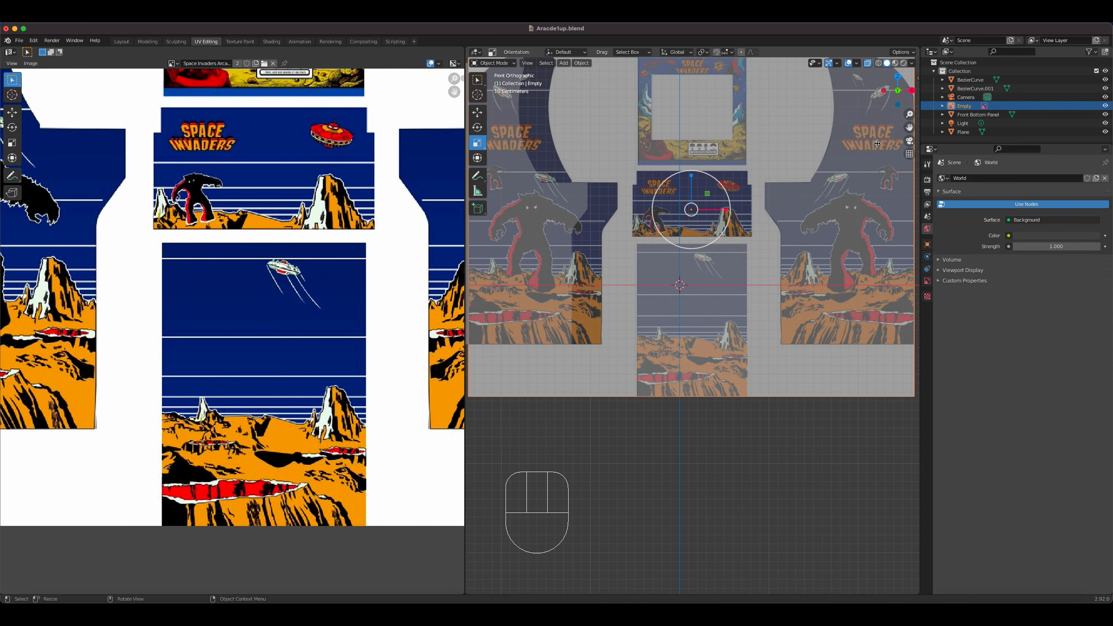
{"action": "left_click", "coordinate": [890, 130]}
{"action": "scroll", "coordinate": [749, 257], "scroll_direction": "down", "scroll_amount": 4}
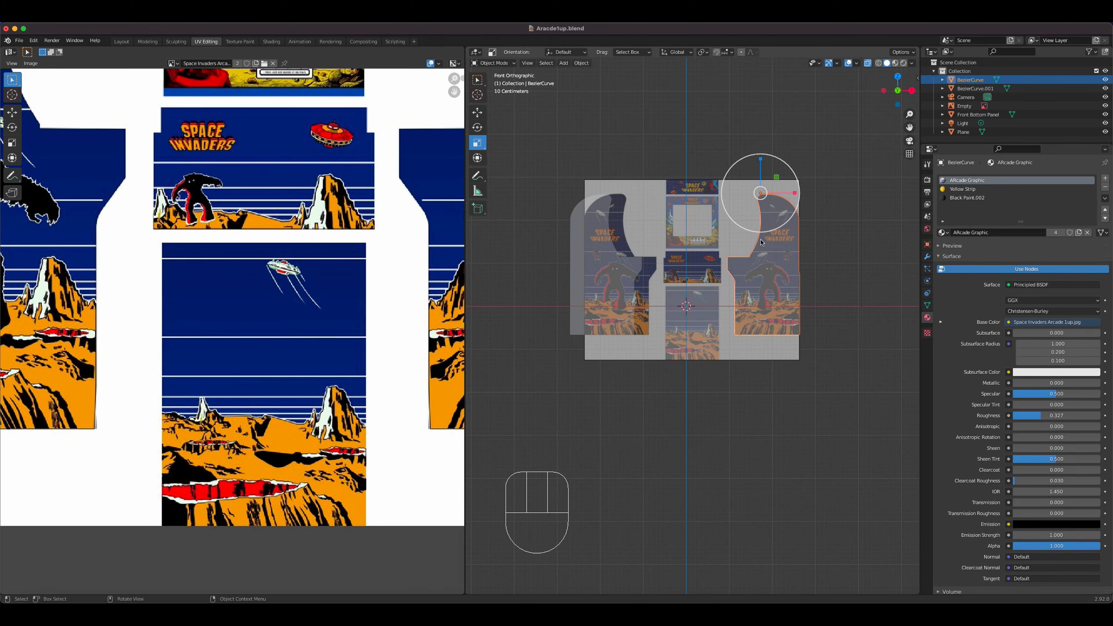
{"action": "double_click", "coordinate": [969, 79]}
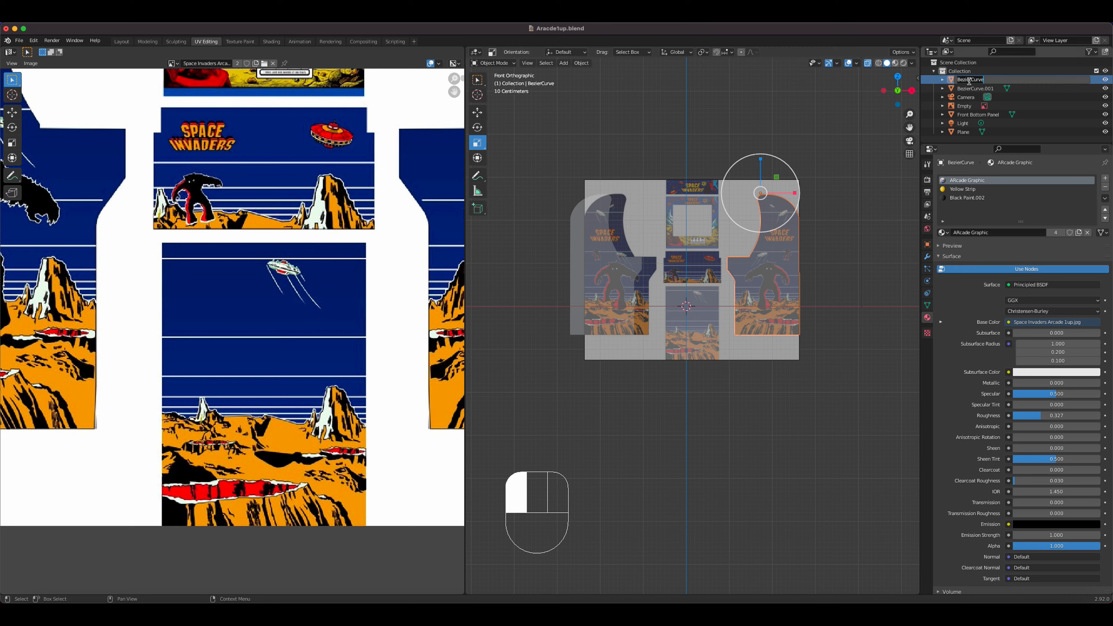
{"action": "type", "text": "Right Side Panel"}
{"action": "key", "text": "Return"}
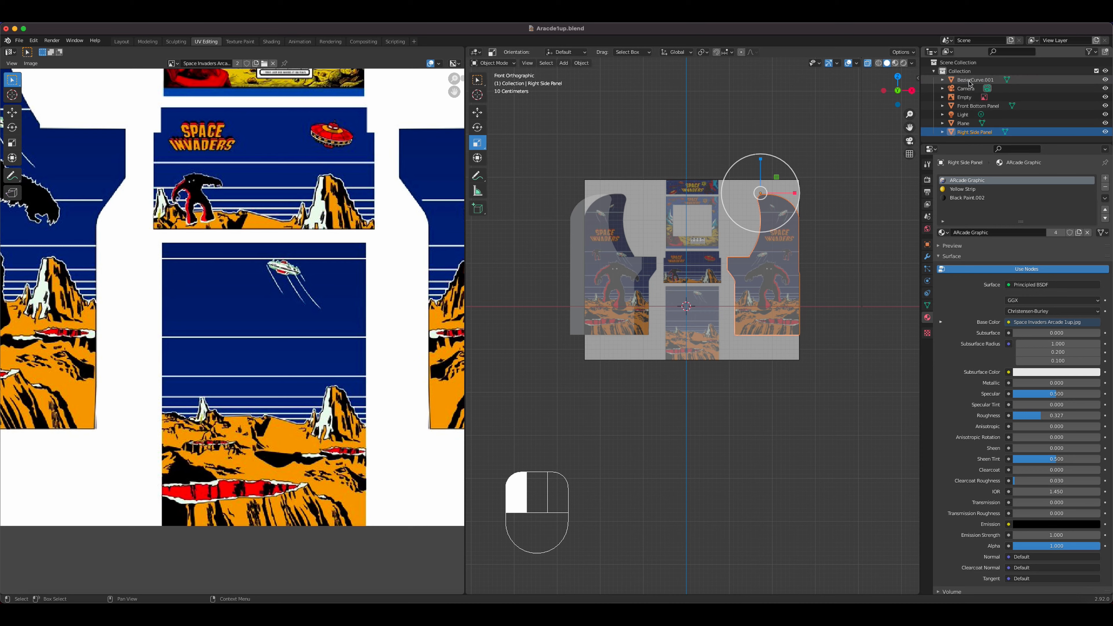
Step: Select the opposite cabinet side, BezierCurve.001, and rename it as "Left Side Panel"
{"action": "left_click", "coordinate": [599, 226]}
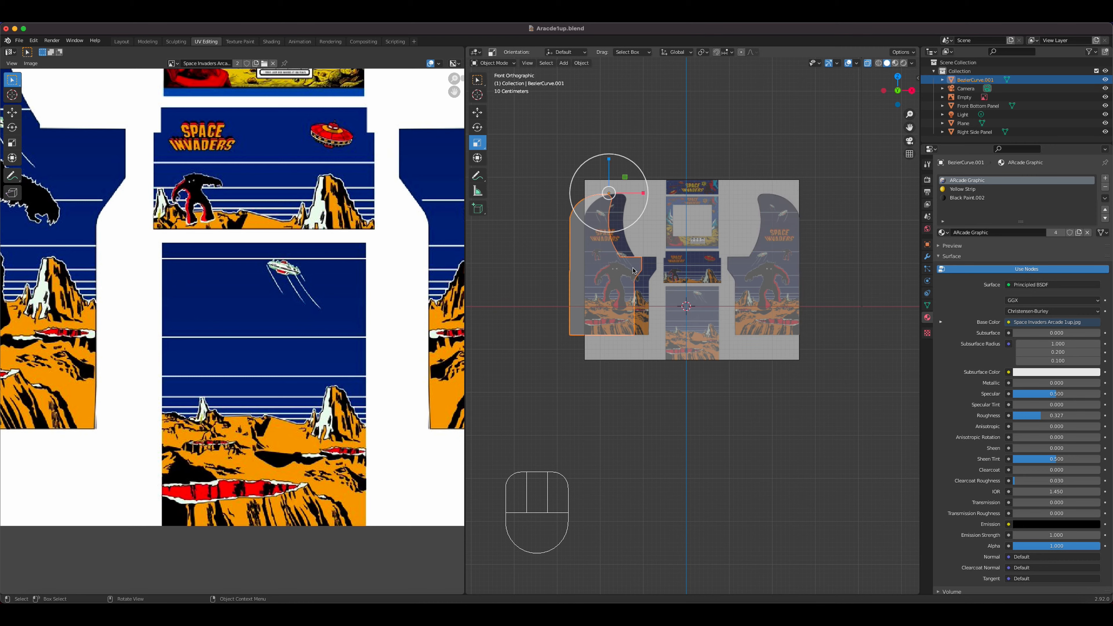
{"action": "double_click", "coordinate": [983, 80]}
{"action": "type", "text": "L"}
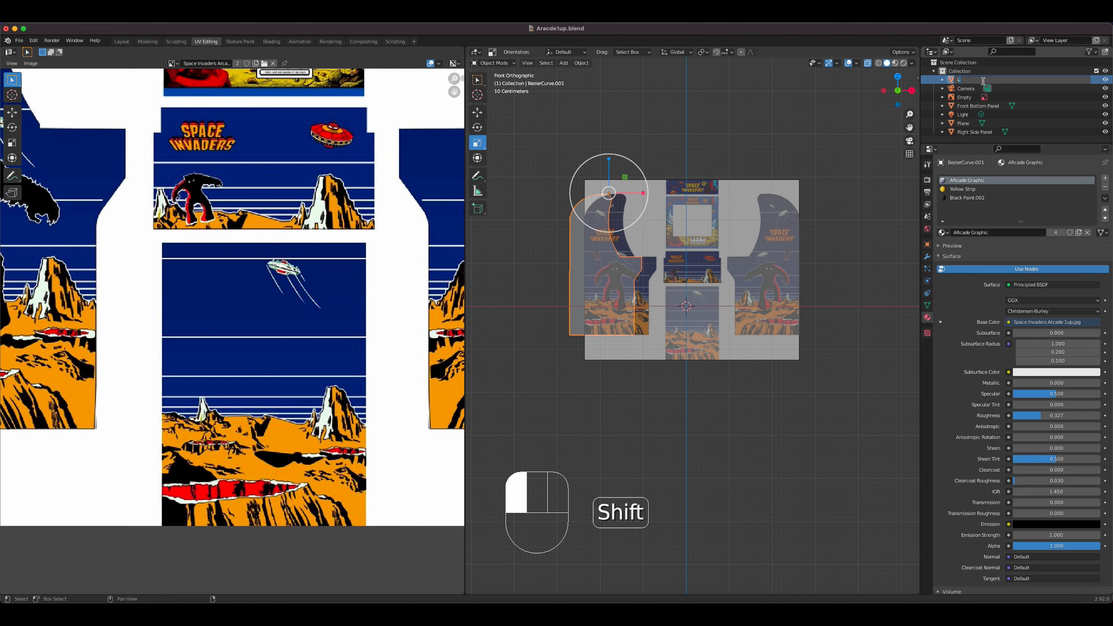
{"action": "type", "text": "eft Side Pane"}
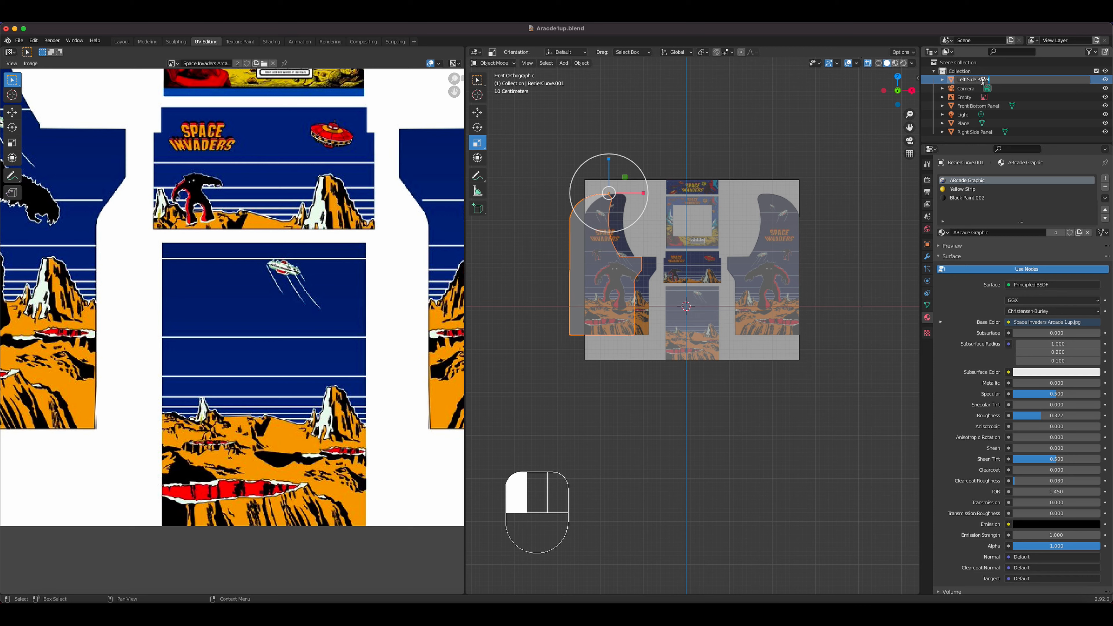
{"action": "type", "text": "l"}
{"action": "key", "text": "Return"}
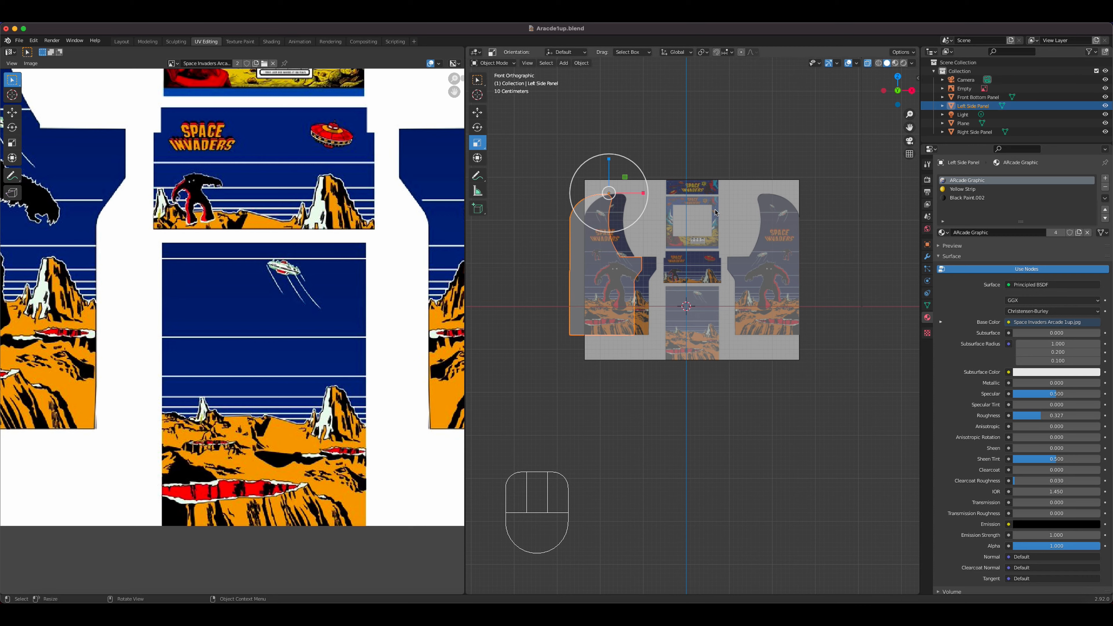
Step: Select the screen bezel plane and rename it as "Screen Frame Panel"
{"action": "left_click", "coordinate": [716, 220]}
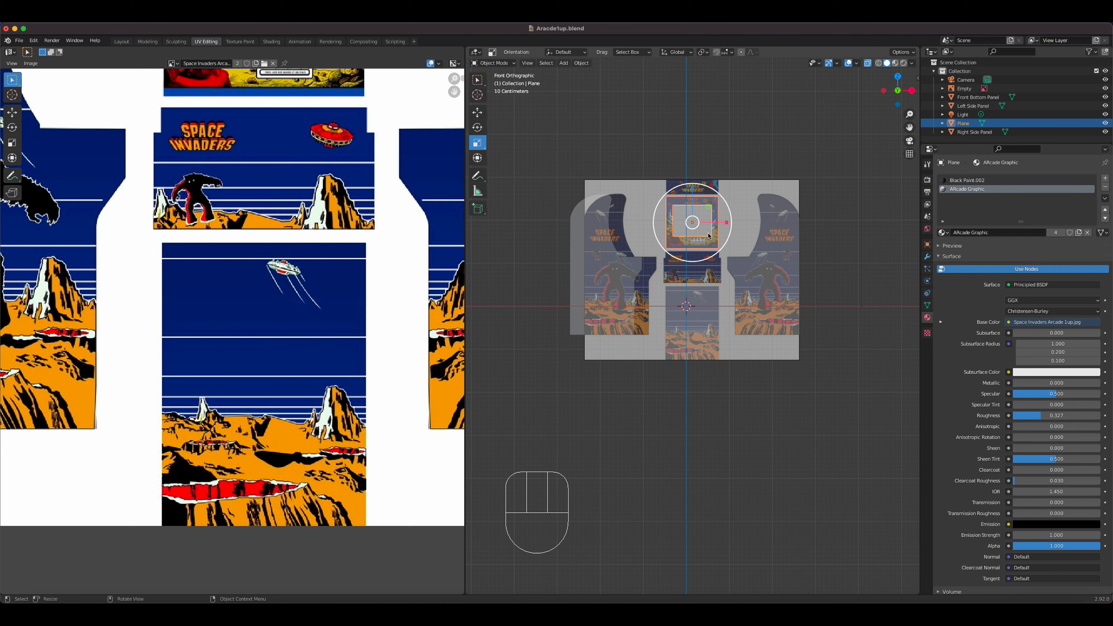
{"action": "double_click", "coordinate": [972, 123]}
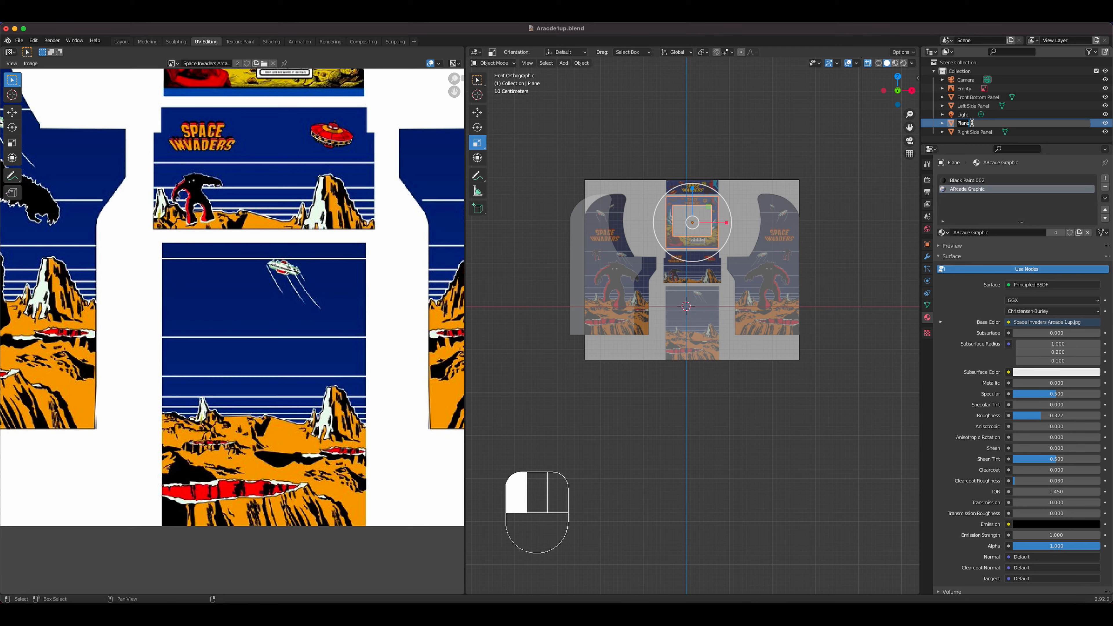
{"action": "type", "text": "Screen Frame Panel"}
{"action": "key", "text": "Return"}
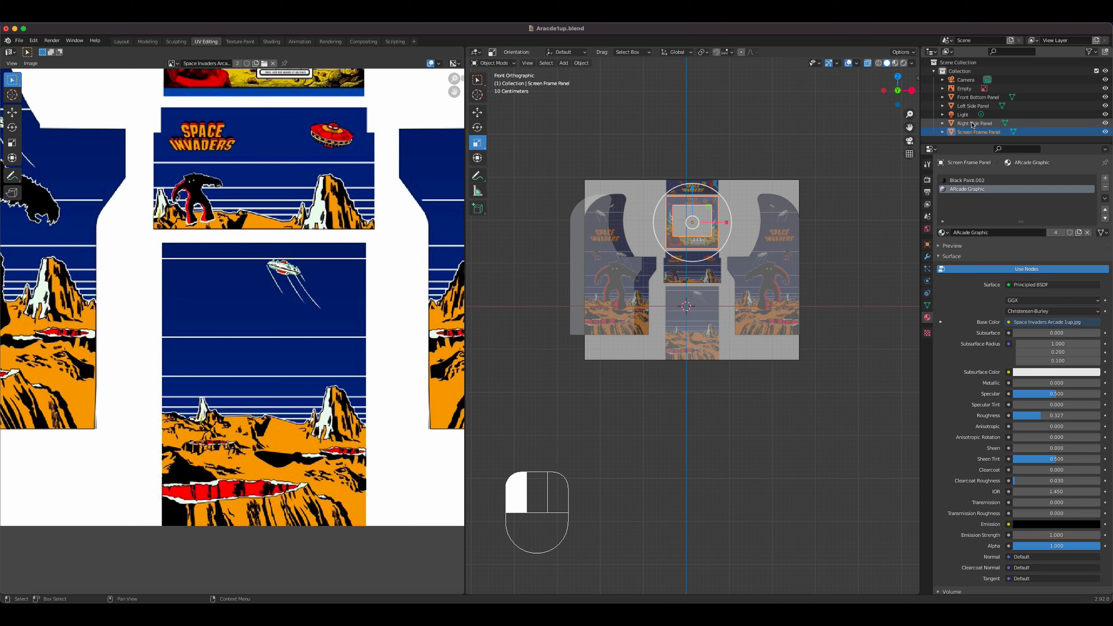
Step: Duplicate the Front Bottom Panel in place and rename the copy as "Marque Panel"
{"action": "left_click", "coordinate": [704, 305]}
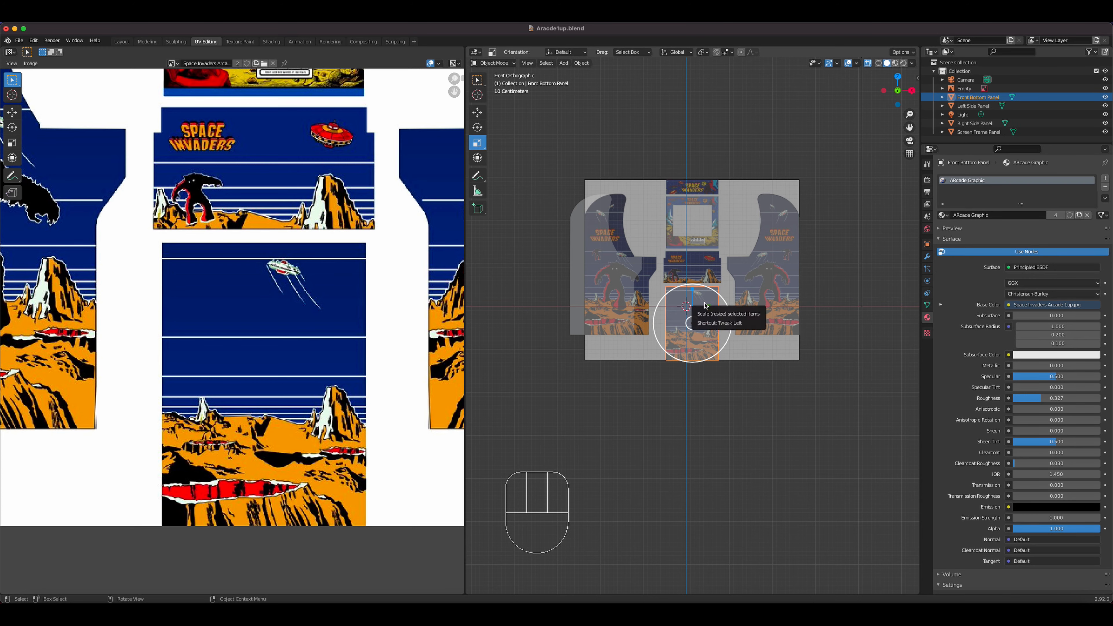
{"action": "key", "text": "shift+d"}
{"action": "right_click", "coordinate": [754, 350]}
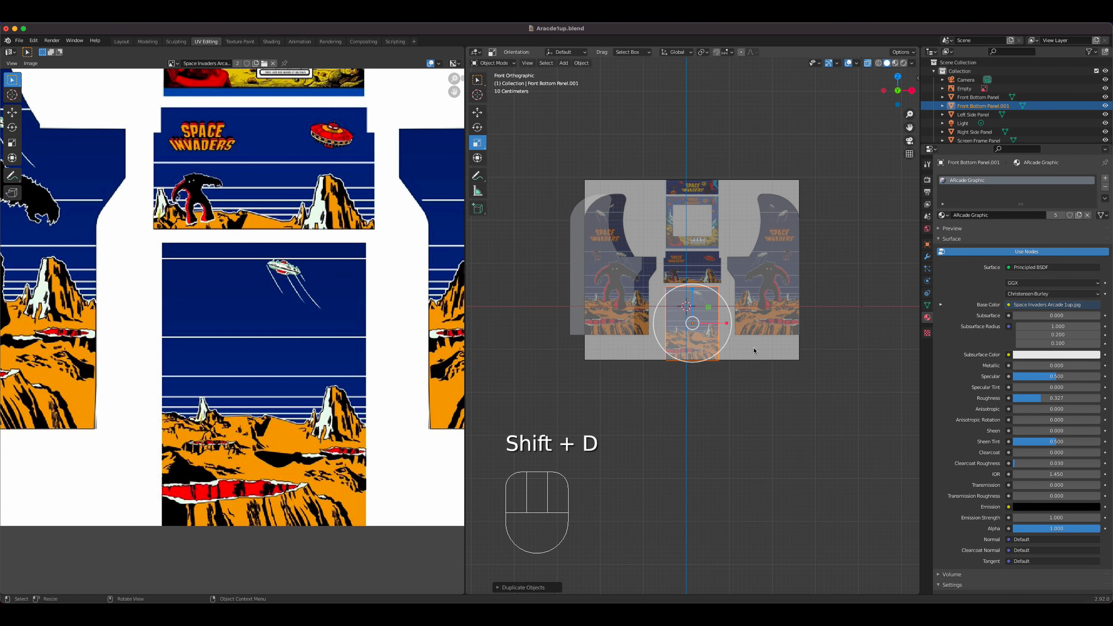
{"action": "double_click", "coordinate": [981, 106]}
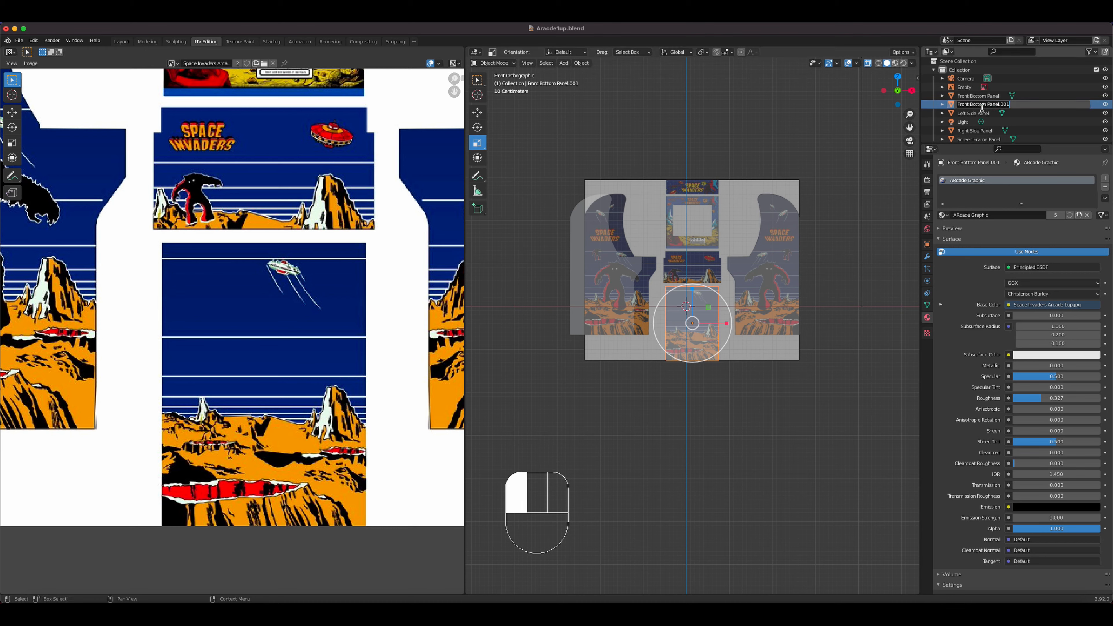
{"action": "type", "text": "Marque Panel"}
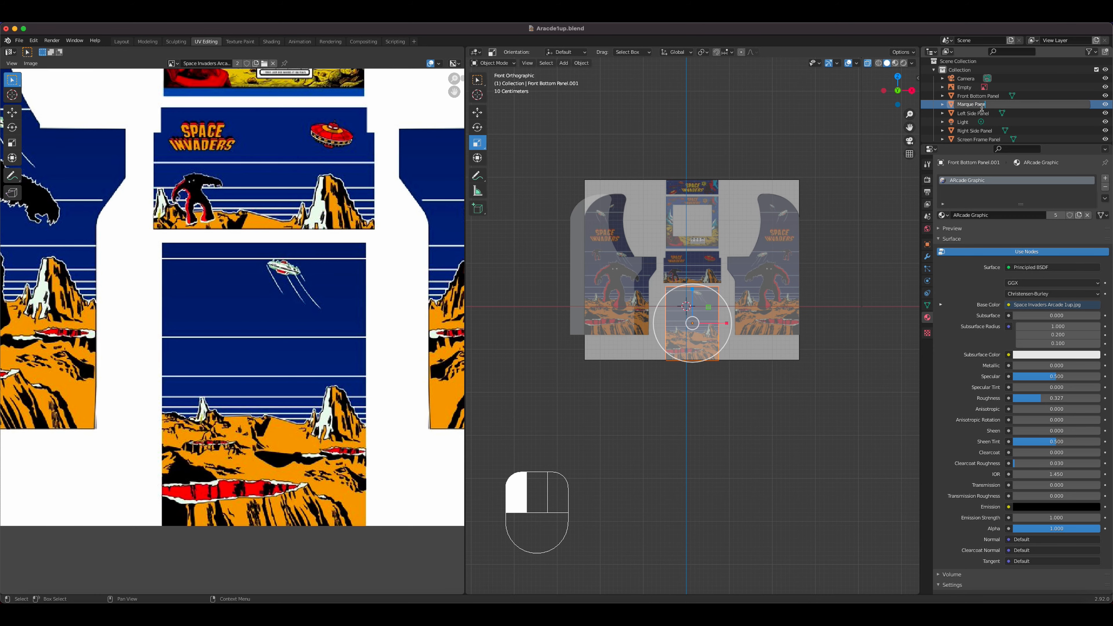
{"action": "key", "text": "Return"}
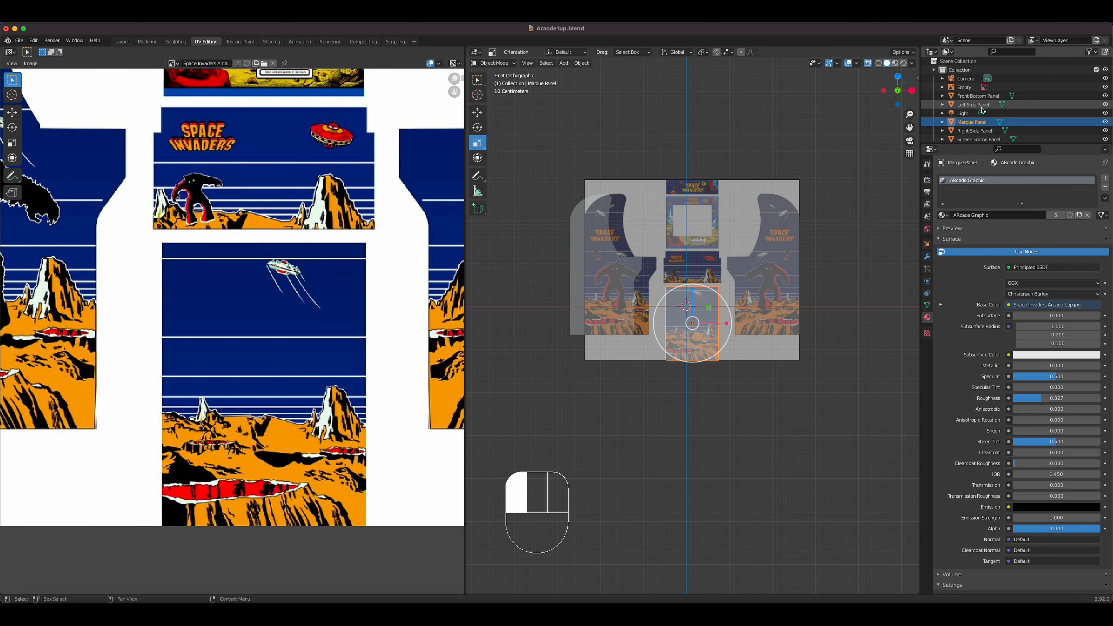
Step: Move the Marque Panel up from the front bottom artwork to the marquee artwork at the top of the reference image
{"action": "scroll", "coordinate": [697, 351], "scroll_direction": "up", "scroll_amount": 5}
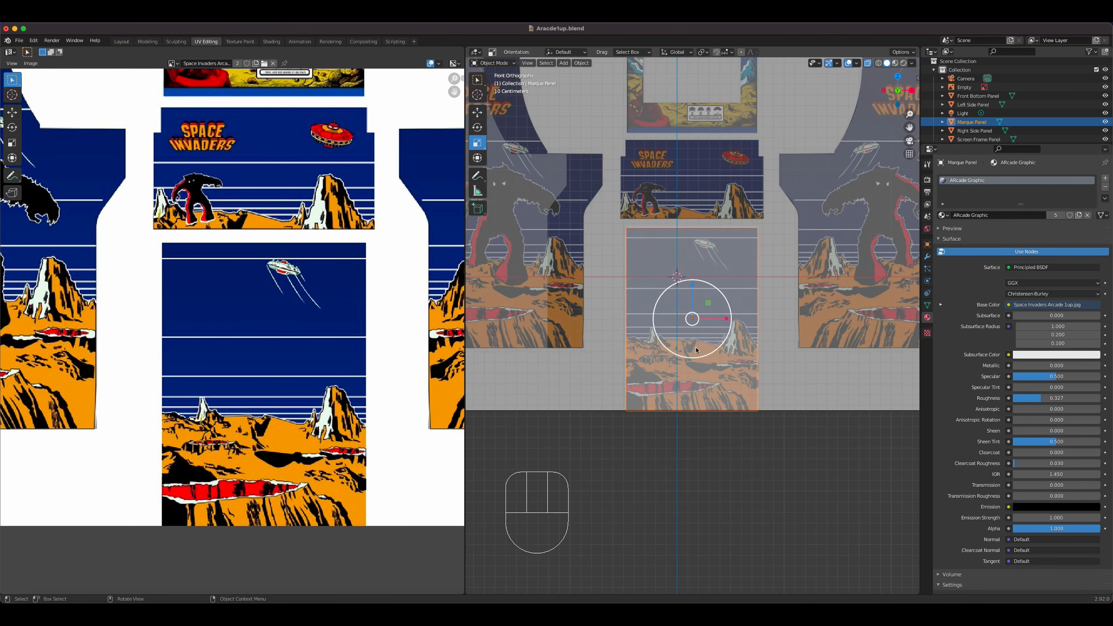
{"action": "scroll", "coordinate": [696, 347], "scroll_direction": "down", "scroll_amount": 1}
{"action": "key", "text": "g"}
{"action": "left_click", "coordinate": [692, 148]}
{"action": "middle_click_drag", "start_coordinate": [708, 271], "coordinate": [715, 453], "text": "shift"}
{"action": "scroll", "coordinate": [663, 281], "scroll_direction": "up", "scroll_amount": 3}
{"action": "key", "text": "g"}
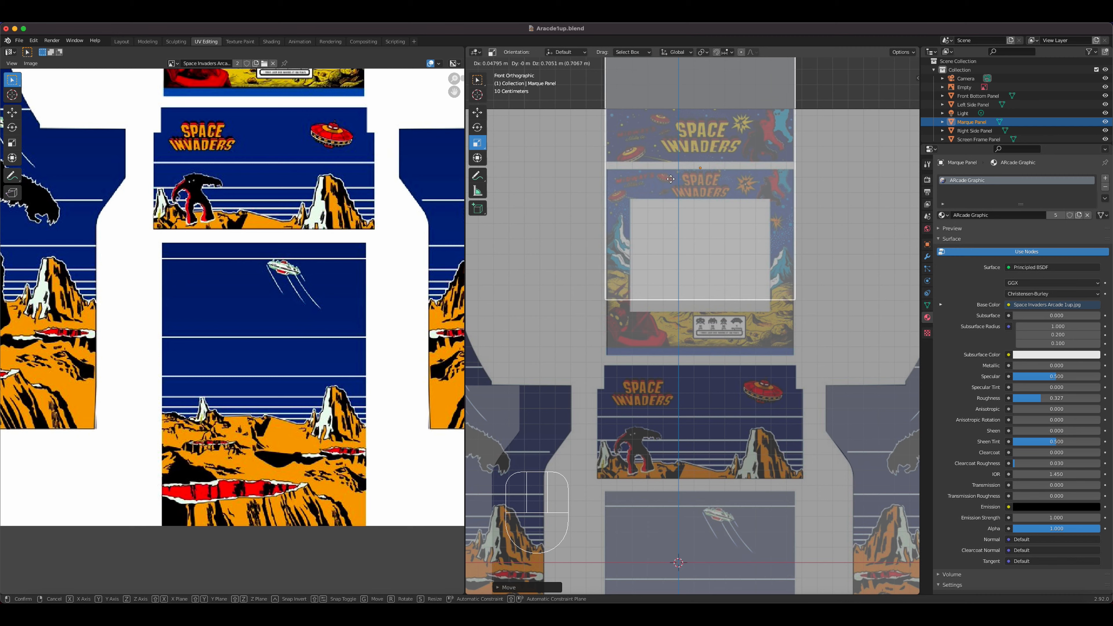
{"action": "left_click", "coordinate": [670, 179]}
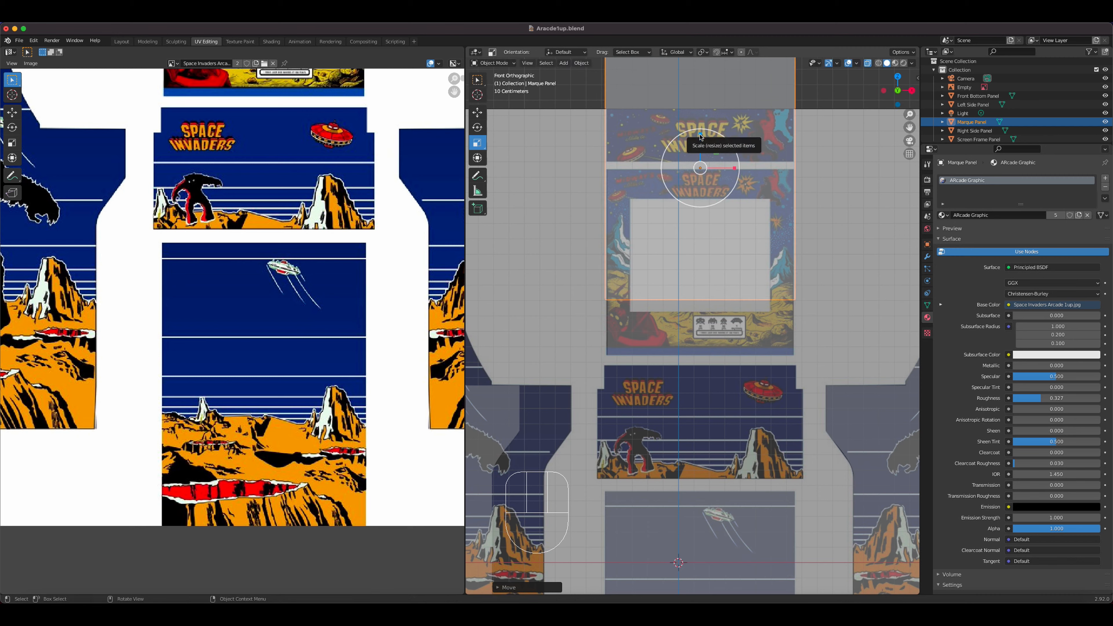
Step: Scale the Marque Panel down vertically to the height of the marquee strip and move it onto the marquee artwork
{"action": "left_click_drag", "start_coordinate": [700, 134], "coordinate": [700, 166]}
{"action": "scroll", "coordinate": [700, 167], "scroll_direction": "up", "scroll_amount": 1}
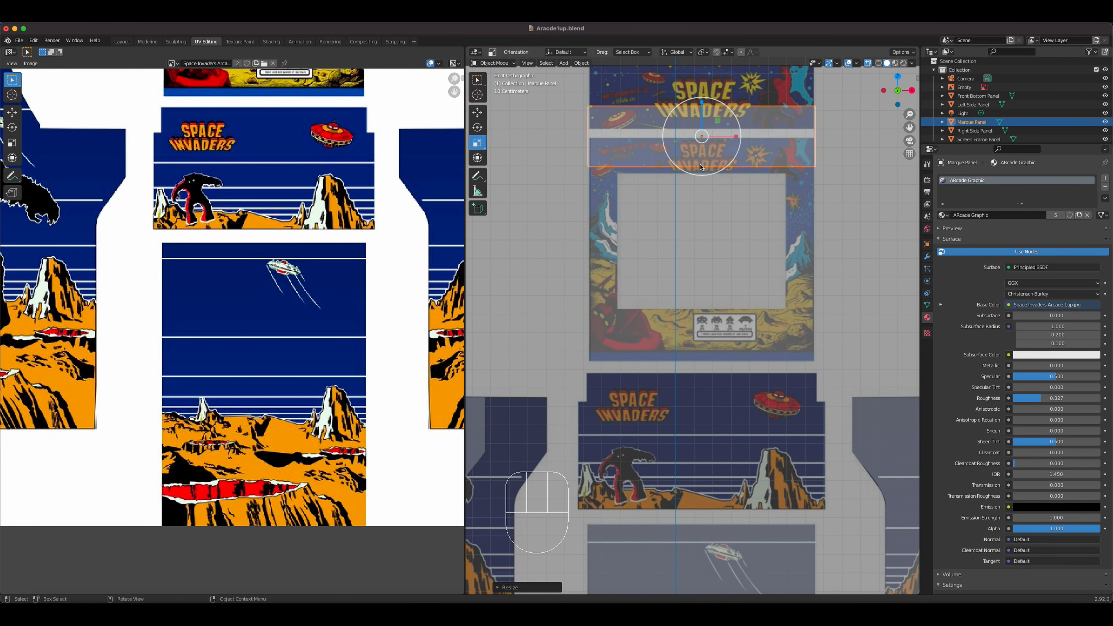
{"action": "key", "text": "g"}
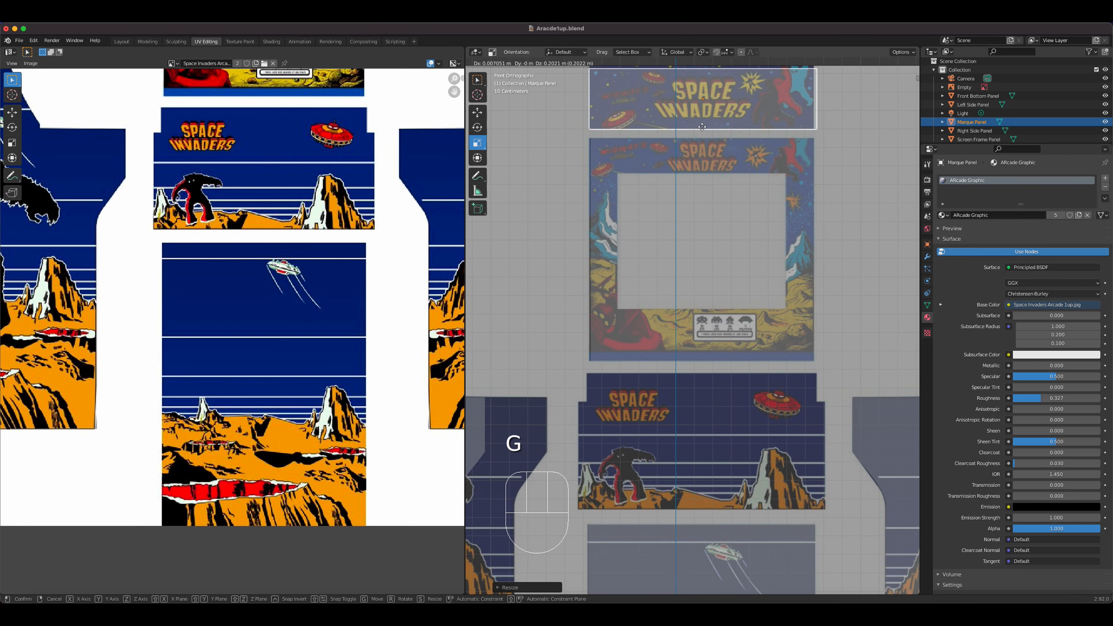
{"action": "left_click", "coordinate": [700, 126]}
Step: Fine-tune the Marque Panel's width, height and position so its edges line up with the marquee artwork
{"action": "middle_click_drag", "start_coordinate": [698, 203], "coordinate": [763, 432], "text": "shift"}
{"action": "scroll", "coordinate": [663, 320], "scroll_direction": "up", "scroll_amount": 1}
{"action": "scroll", "coordinate": [663, 320], "scroll_direction": "up", "scroll_amount": 2}
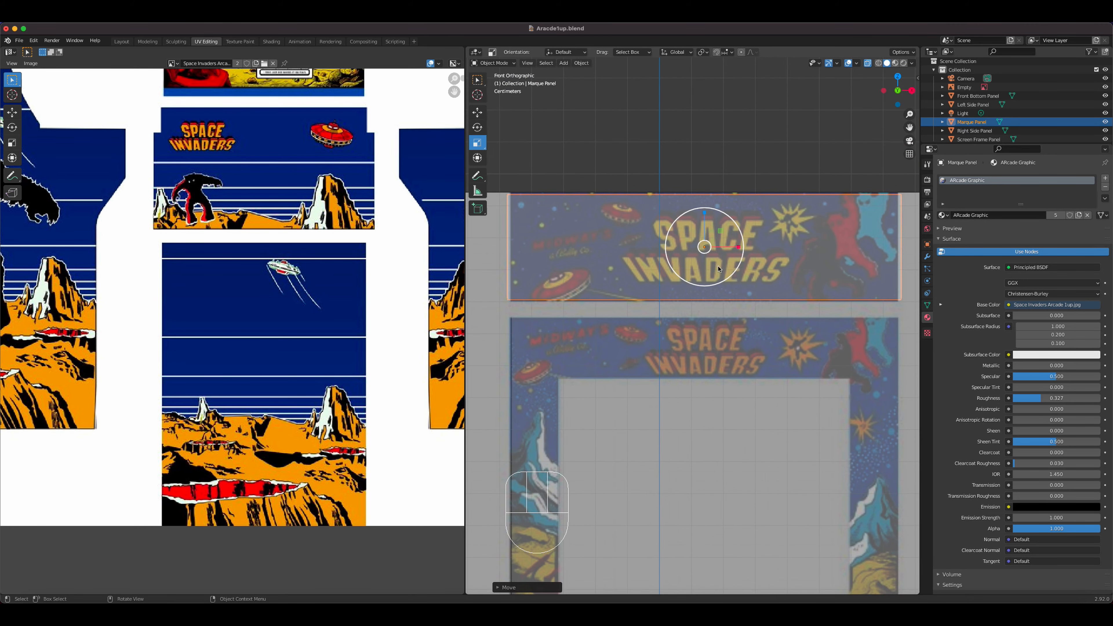
{"action": "left_click_drag", "start_coordinate": [738, 247], "coordinate": [729, 249]}
{"action": "left_click_drag", "start_coordinate": [704, 212], "coordinate": [703, 213]}
{"action": "key", "text": "g"}
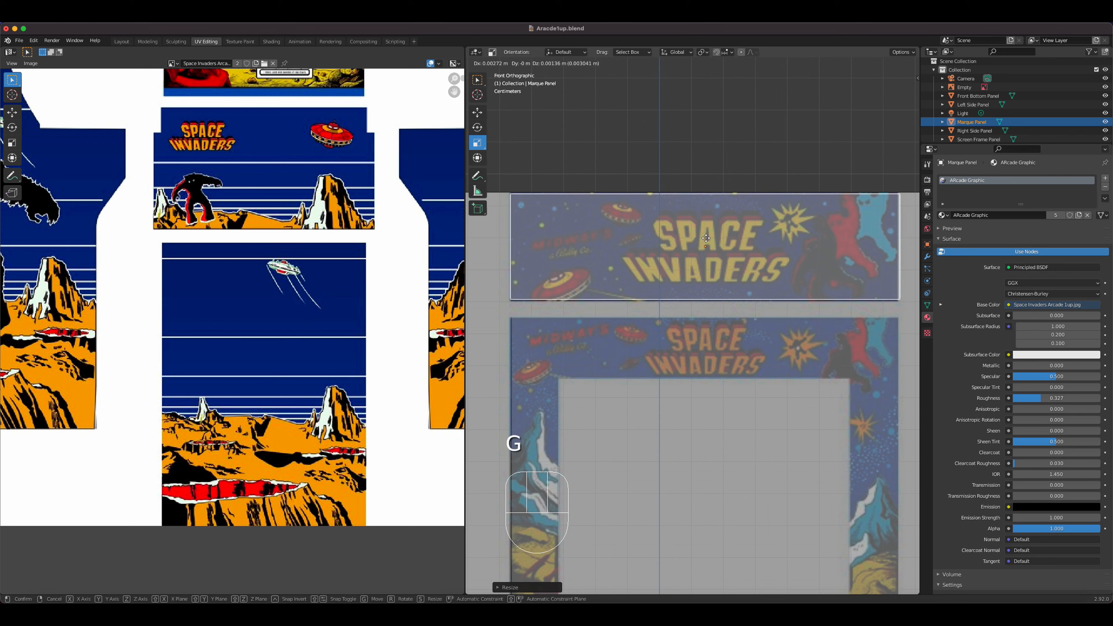
{"action": "left_click", "coordinate": [704, 238]}
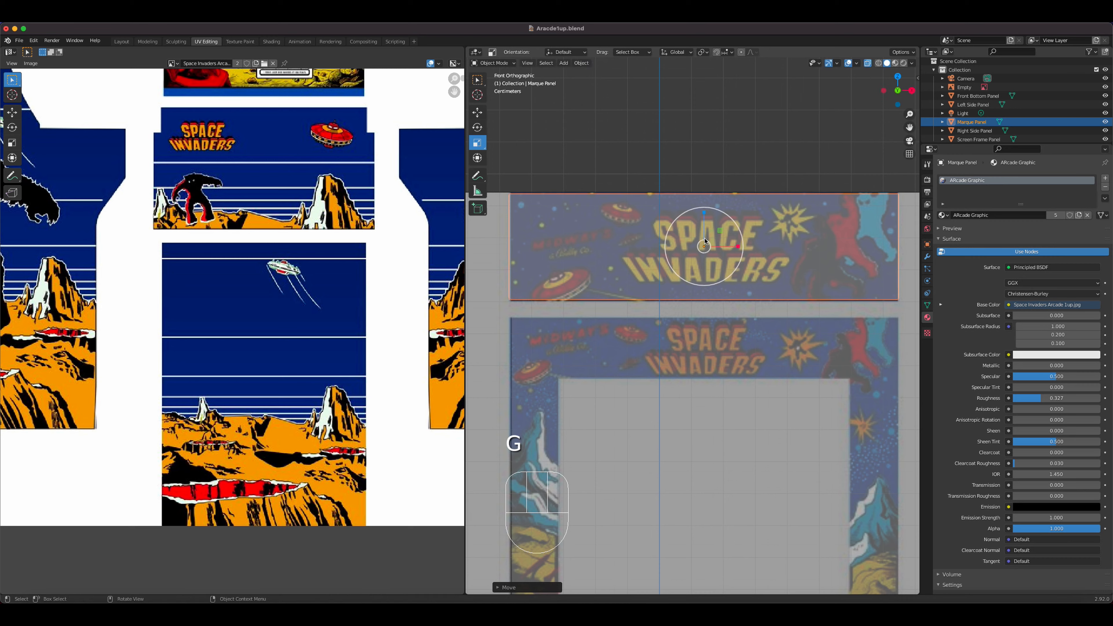
Step: Enter Edit Mode on the Marque Panel and unwrap its face with Project from View
{"action": "key", "text": "Tab"}
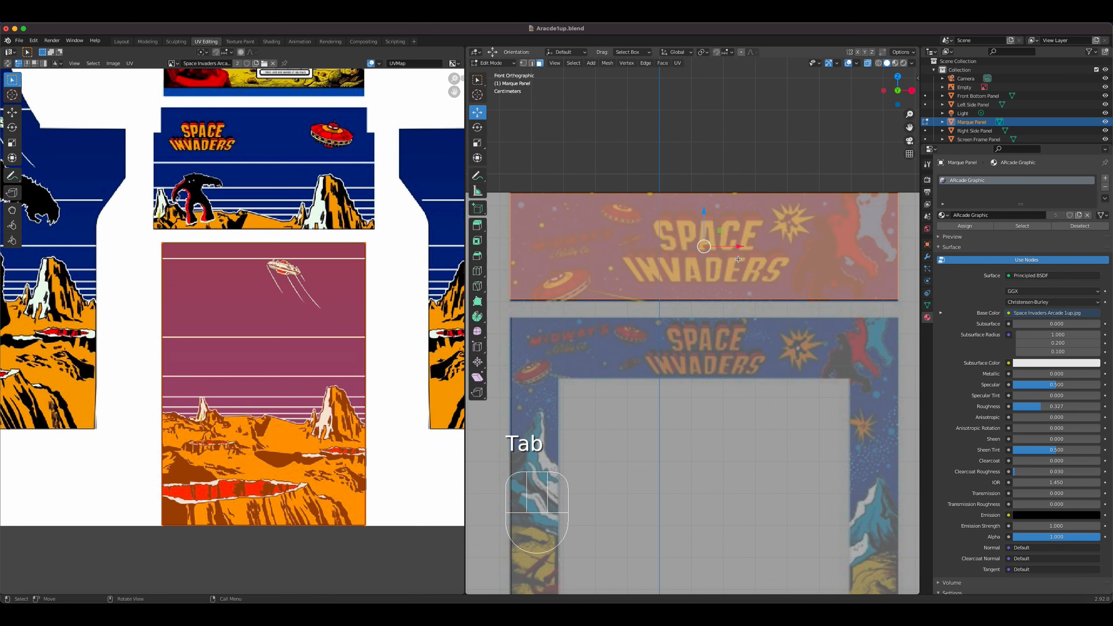
{"action": "key", "text": "u"}
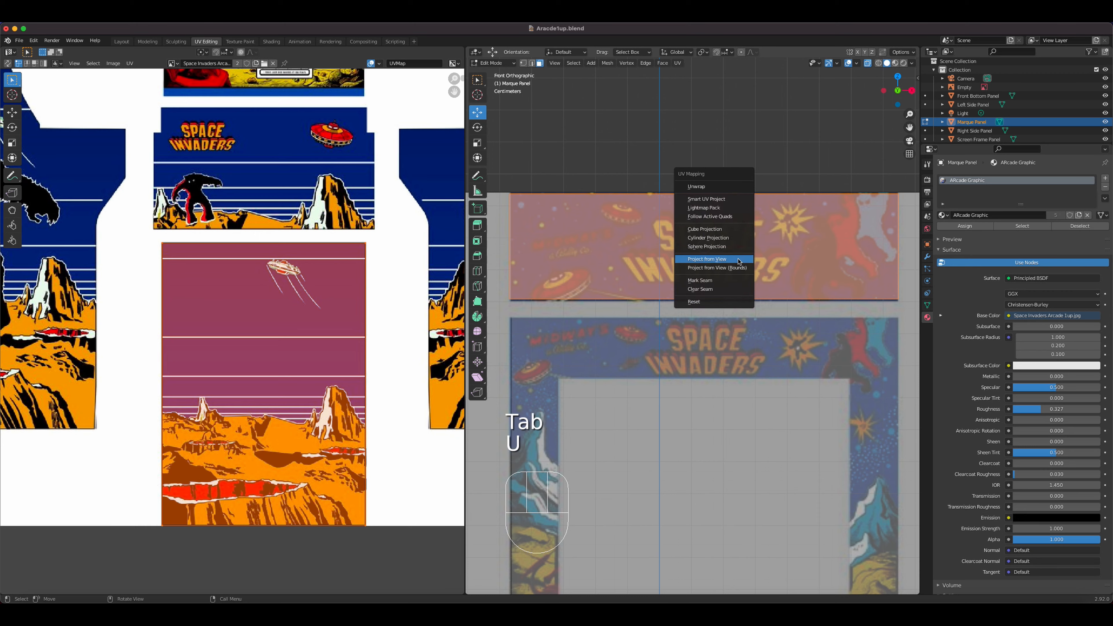
{"action": "left_click", "coordinate": [738, 261]}
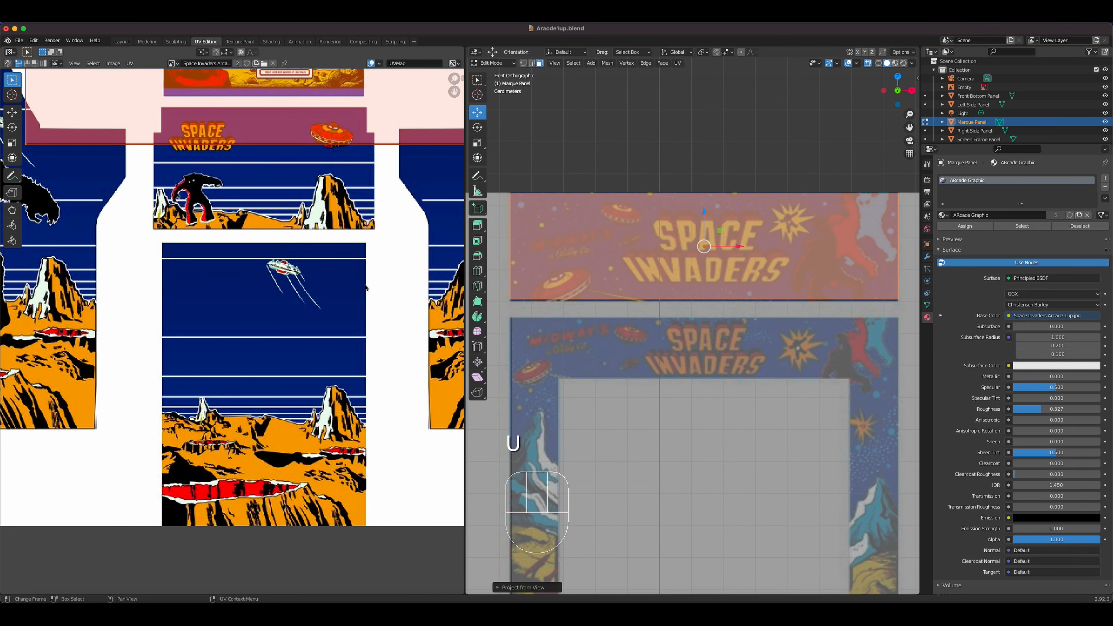
Step: Move the projected UV island onto the Space Invaders marquee artwork and scale it to about 0.4
{"action": "scroll", "coordinate": [775, 383], "scroll_direction": "down", "scroll_amount": 1}
{"action": "scroll", "coordinate": [776, 383], "scroll_direction": "down", "scroll_amount": 4}
{"action": "scroll", "coordinate": [775, 383], "scroll_direction": "down", "scroll_amount": 2}
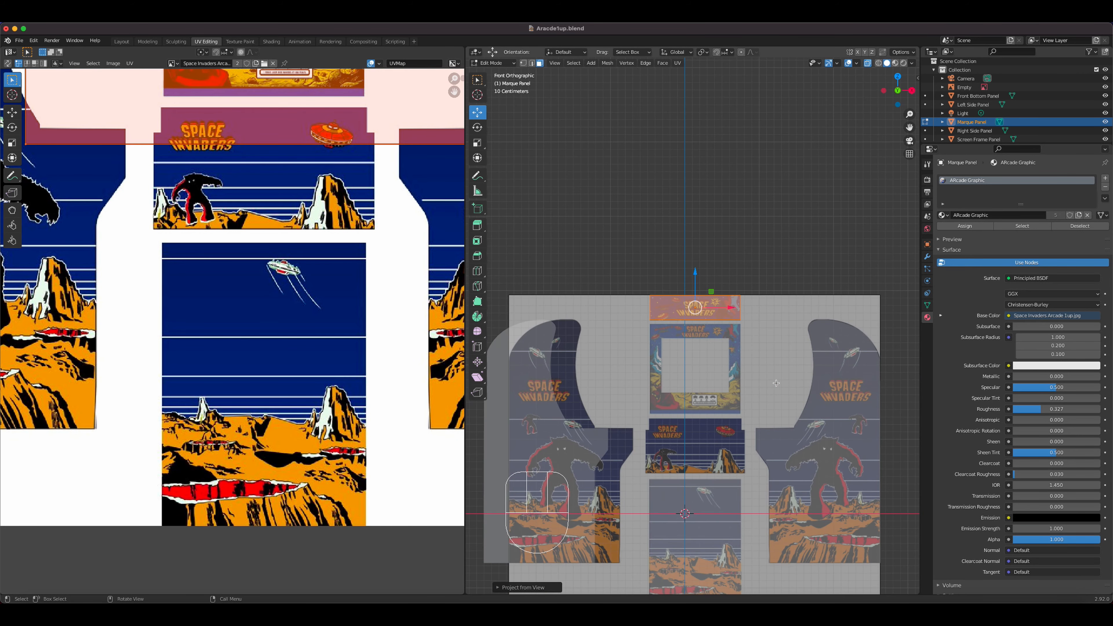
{"action": "scroll", "coordinate": [323, 286], "scroll_direction": "up", "scroll_amount": 3}
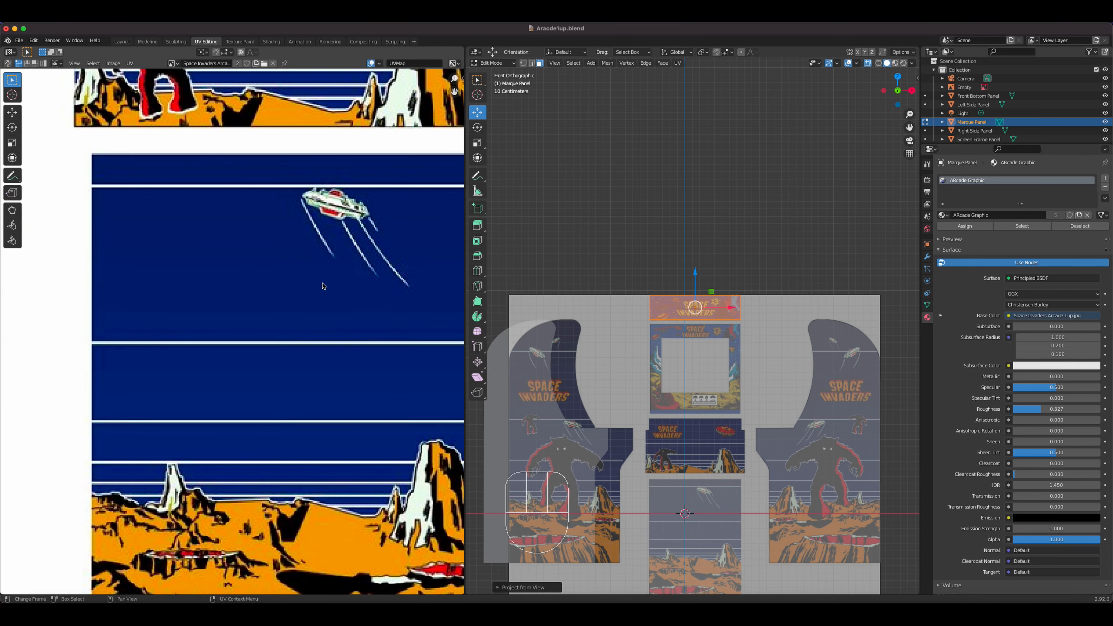
{"action": "scroll", "coordinate": [323, 286], "scroll_direction": "down", "scroll_amount": 6}
{"action": "key", "text": "g"}
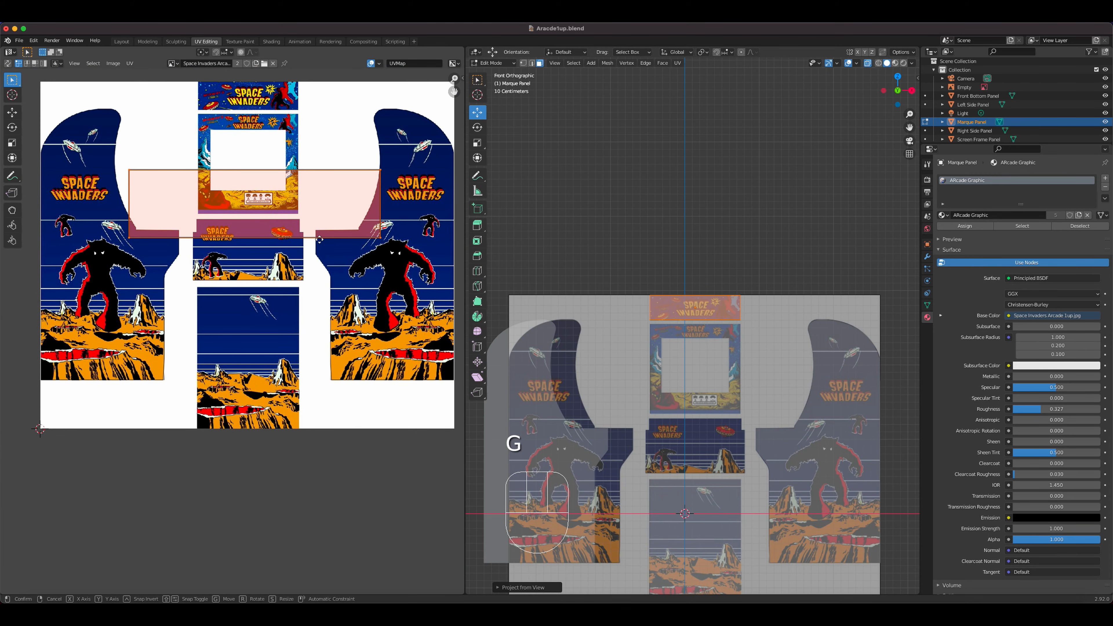
{"action": "left_click", "coordinate": [313, 139]}
{"action": "key", "text": "s"}
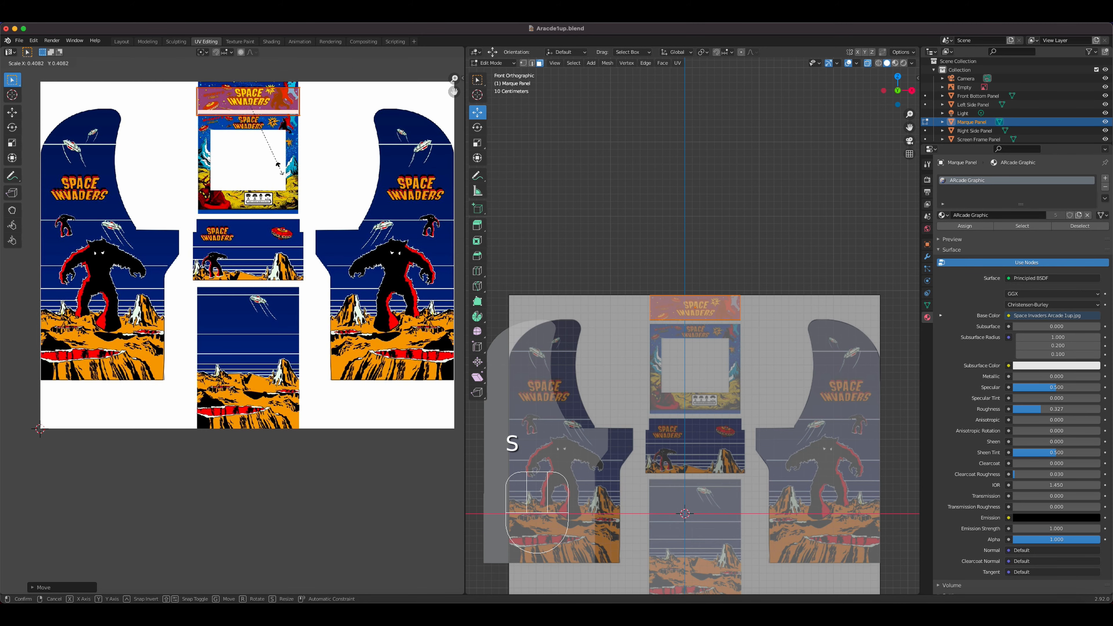
{"action": "left_click", "coordinate": [282, 169]}
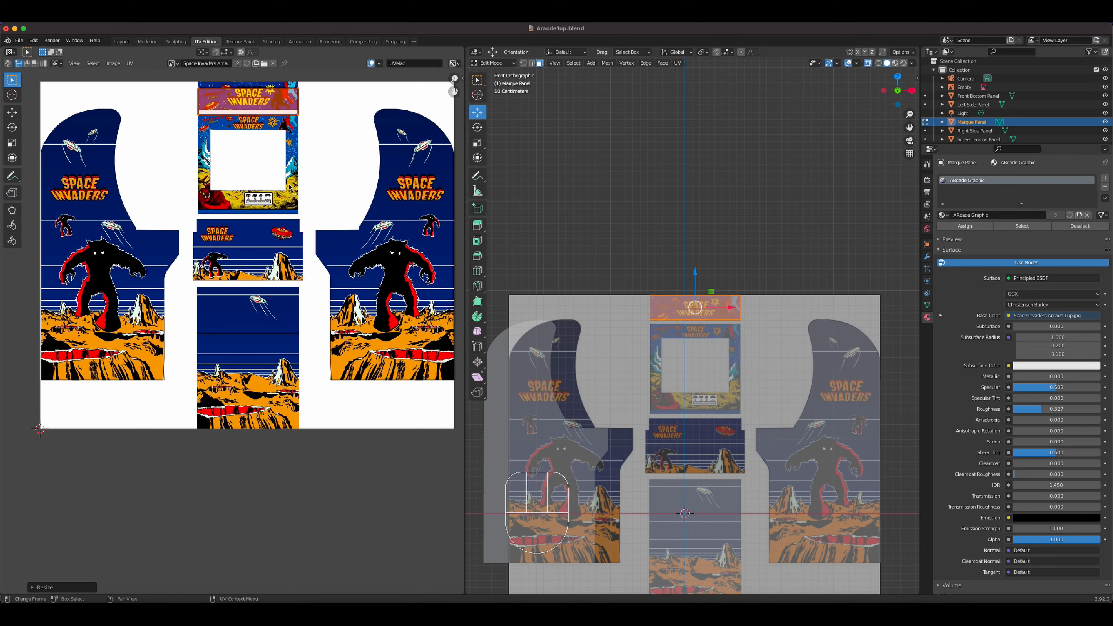
Step: Zoom in on the UV island and refine its position and scale to match the marquee artwork's edges
{"action": "key", "text": "KP_Decimal"}
{"action": "key", "text": "g"}
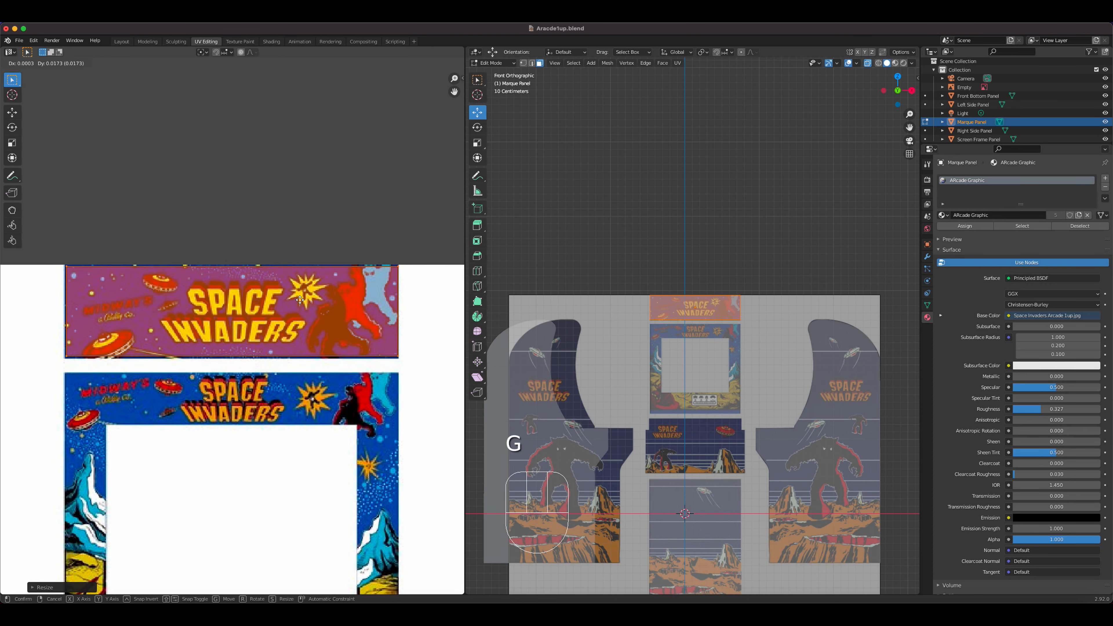
{"action": "left_click", "coordinate": [300, 302]}
{"action": "key", "text": "s"}
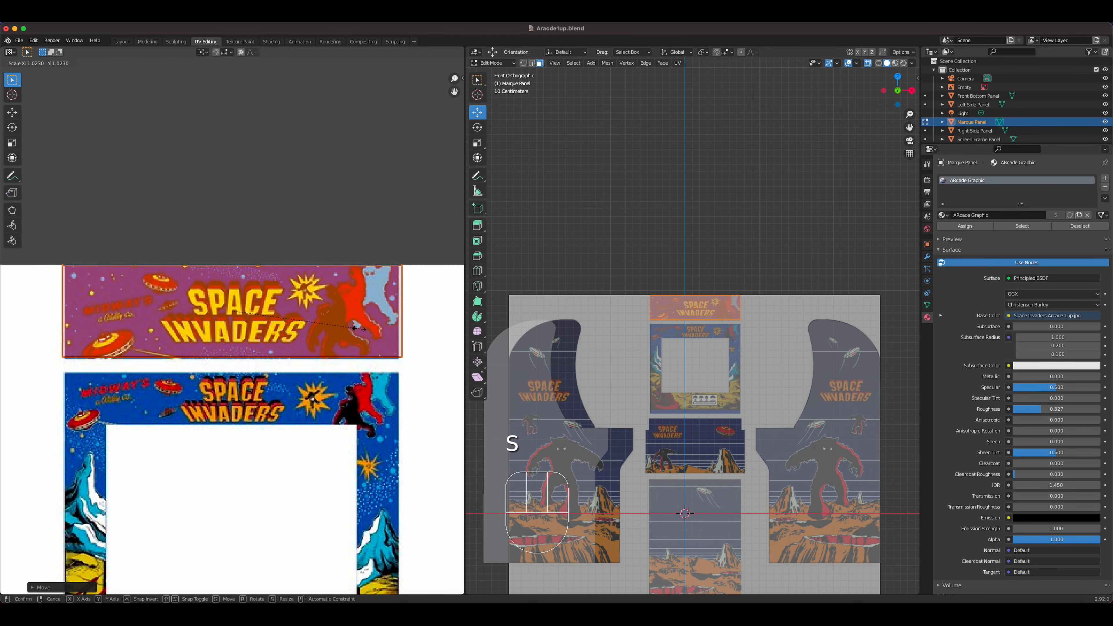
{"action": "left_click", "coordinate": [357, 329]}
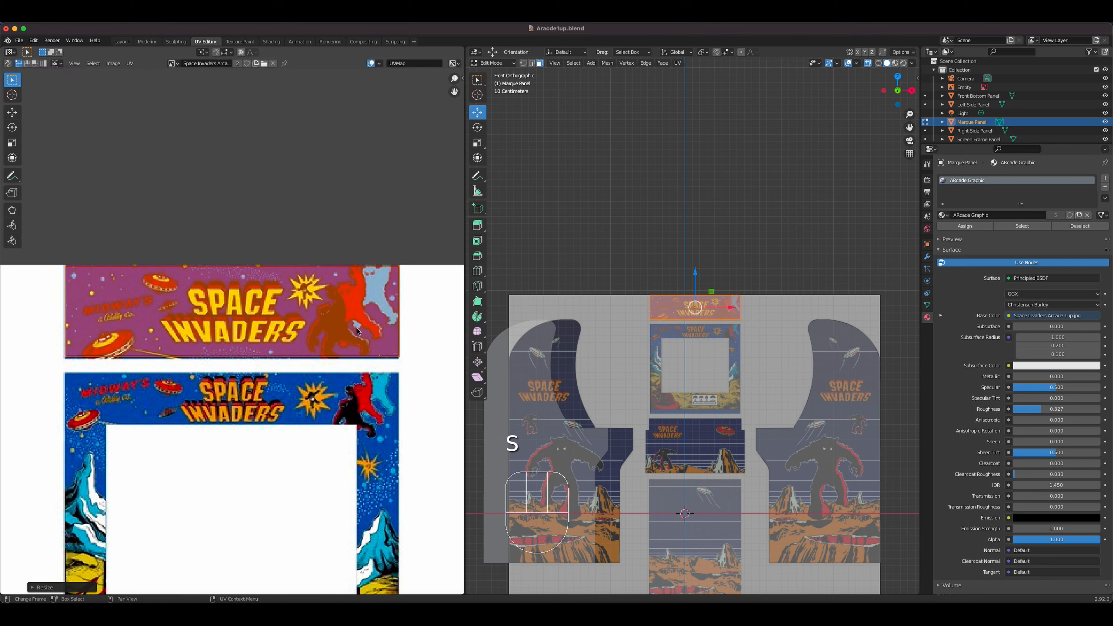
{"action": "key", "text": "g"}
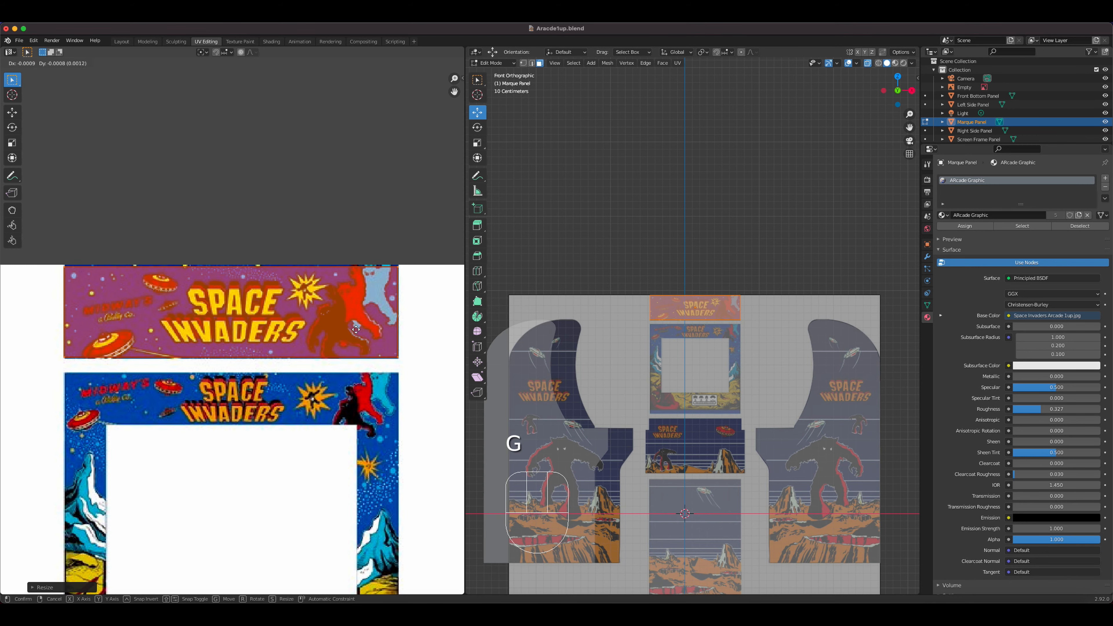
{"action": "left_click", "coordinate": [356, 329]}
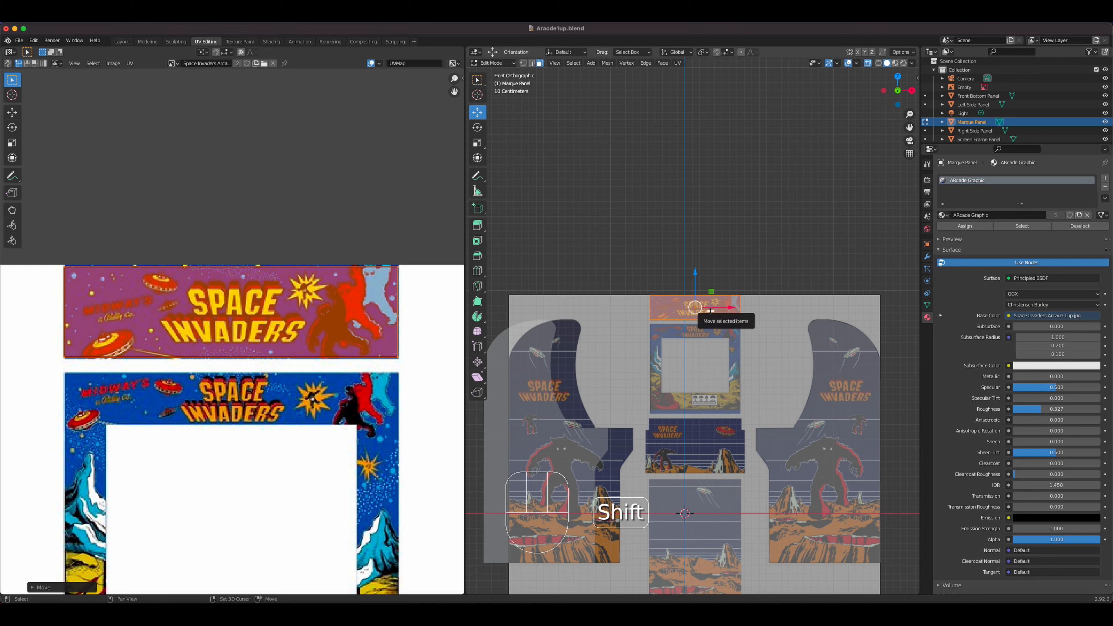
Step: Try to duplicate the marquee face in Edit Mode and place the copy over the control panel artwork
{"action": "key", "text": "shift+d"}
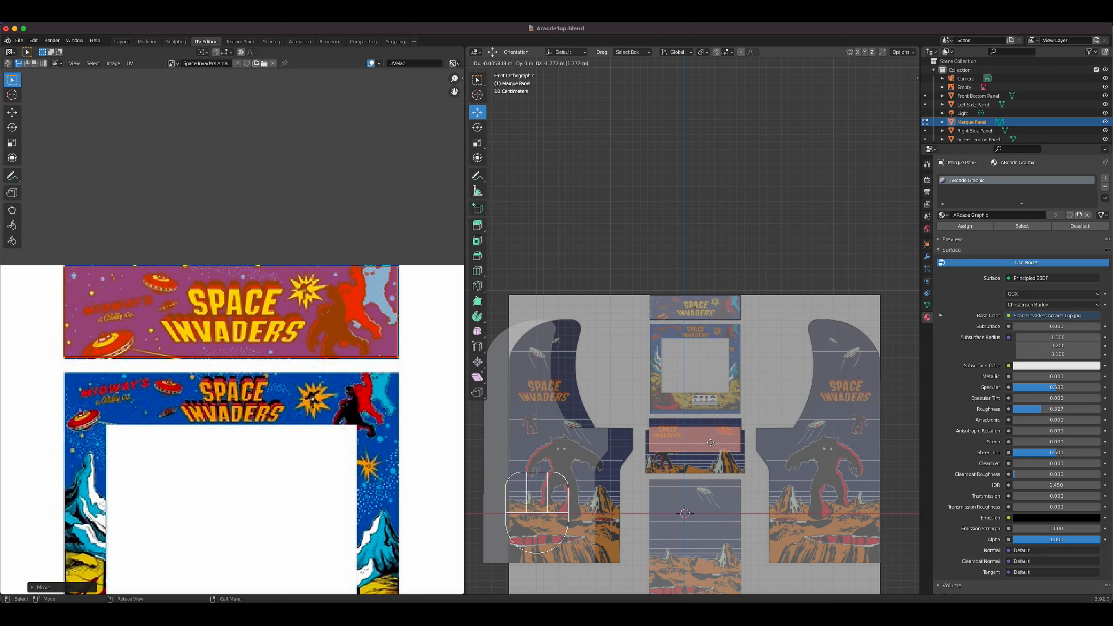
{"action": "left_click", "coordinate": [710, 443]}
{"action": "double_click", "coordinate": [971, 121]}
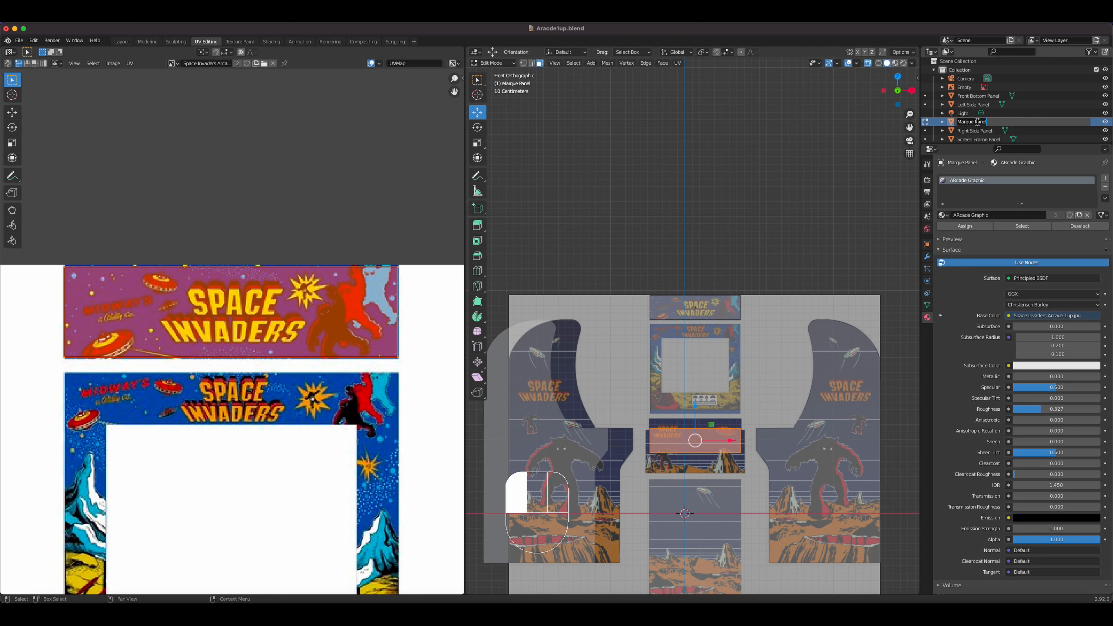
{"action": "key", "text": "Return"}
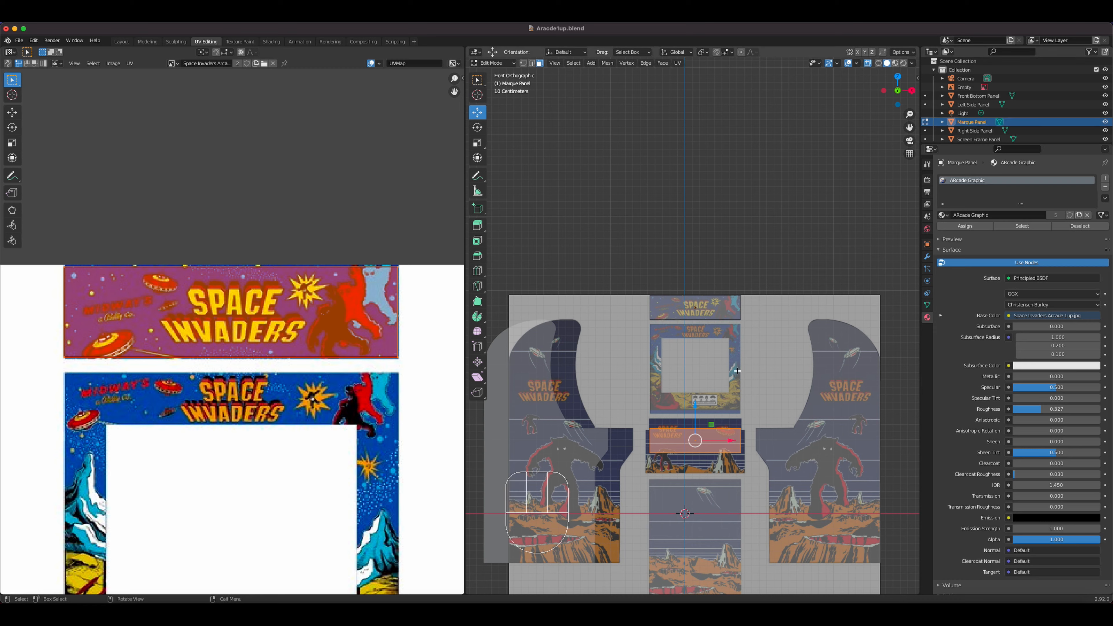
Step: Undo the face duplication made inside the Marque Panel
{"action": "key", "text": "super+z"}
{"action": "key", "text": "super+z"}
{"action": "key", "text": "super+z"}
{"action": "key", "text": "super+z"}
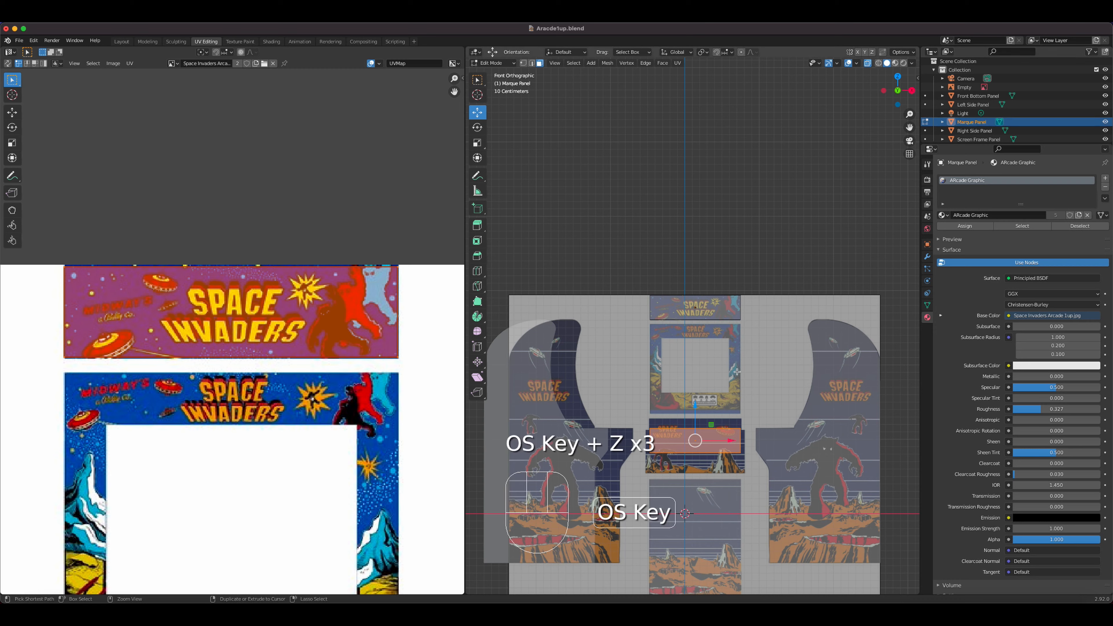
{"action": "key", "text": "super+z"}
{"action": "key", "text": "super+z"}
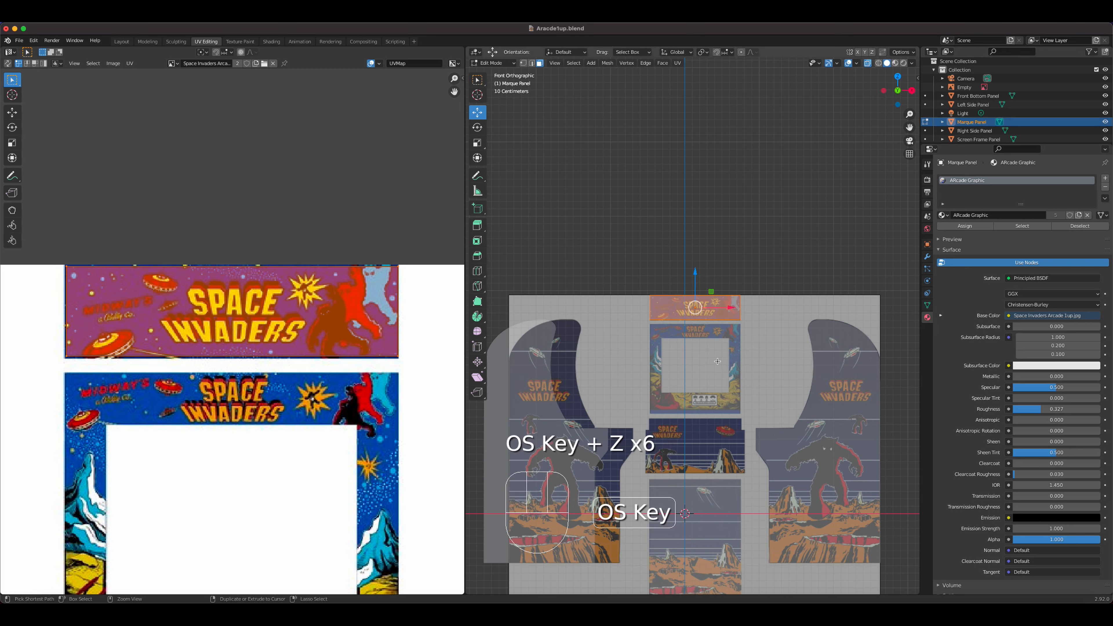
Step: In Object Mode, duplicate the marquee panel and place the copy over the control panel artwork
{"action": "left_click", "coordinate": [511, 66]}
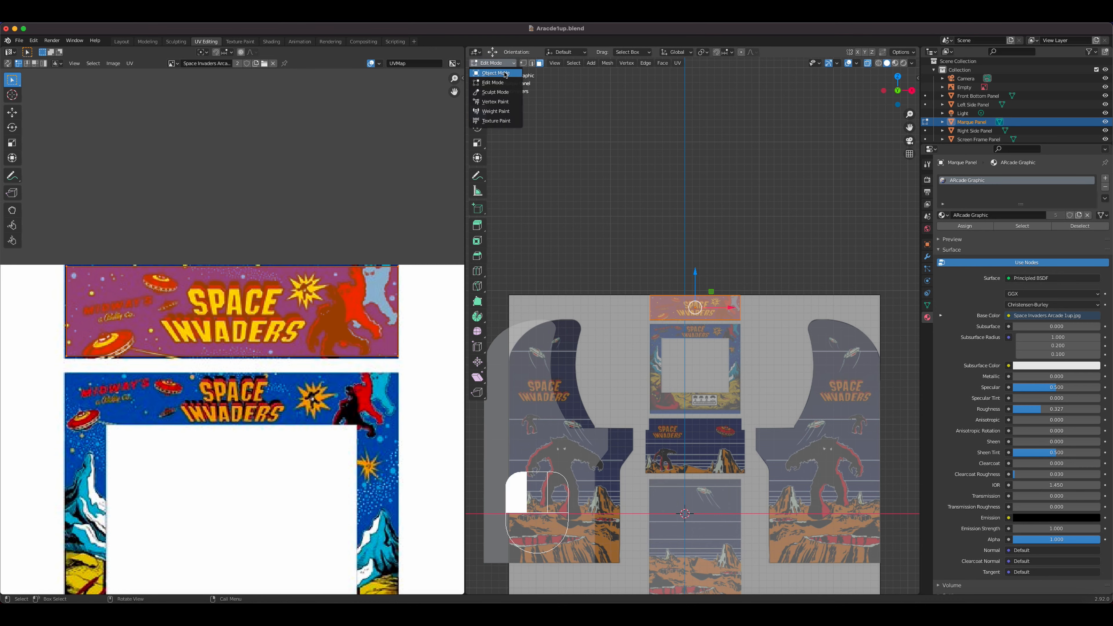
{"action": "left_click", "coordinate": [494, 73]}
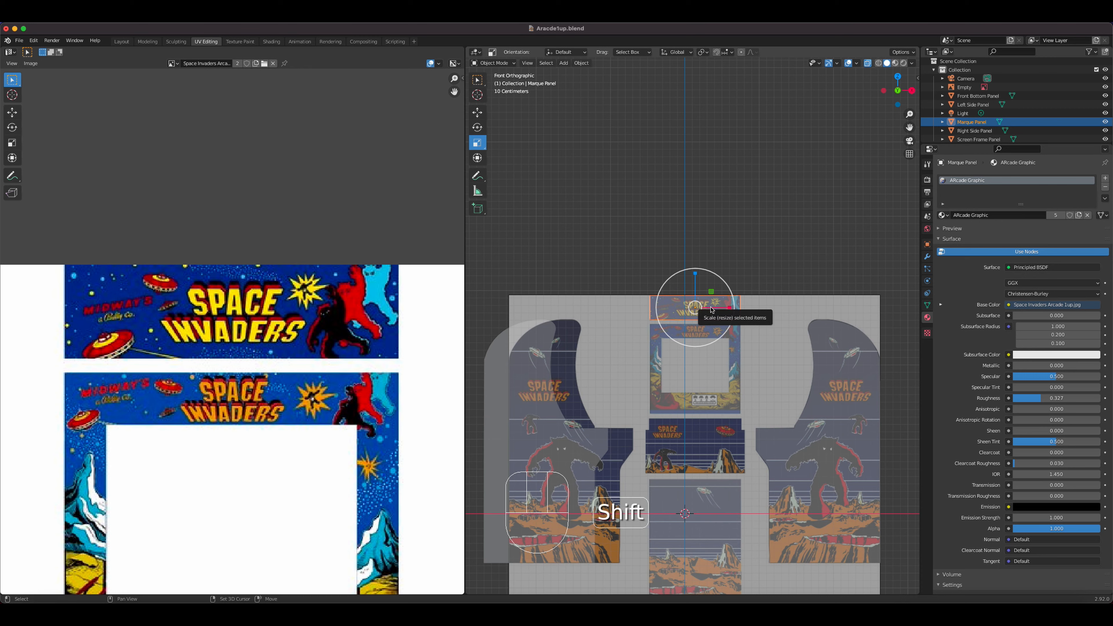
{"action": "key", "text": "shift+d"}
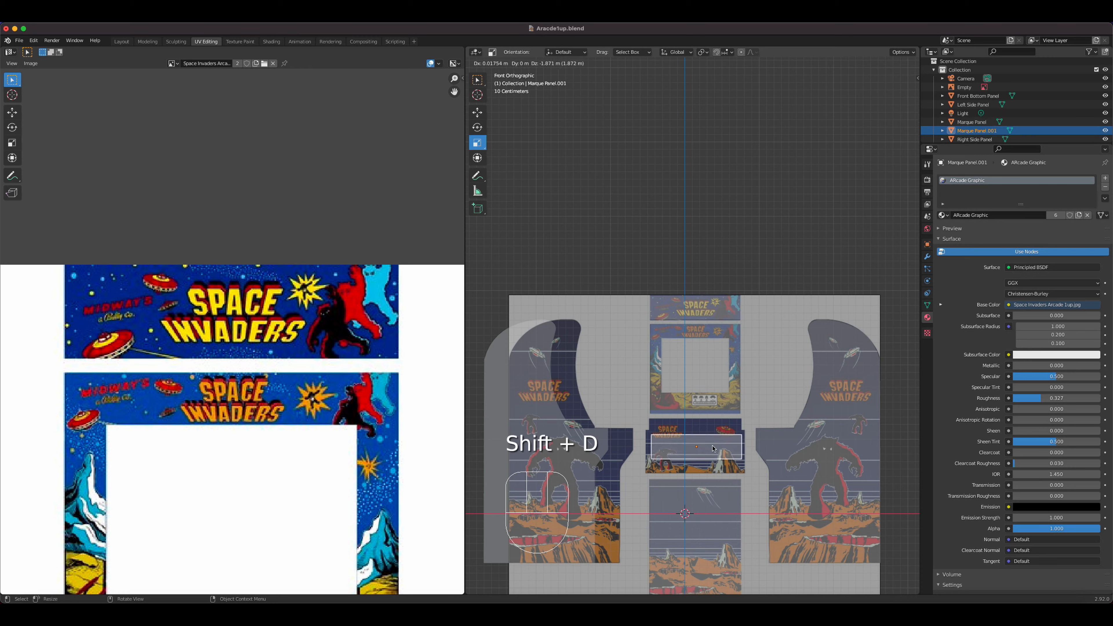
{"action": "left_click", "coordinate": [711, 453]}
Step: Rename the duplicated marquee panel as Control Panel
{"action": "double_click", "coordinate": [972, 131]}
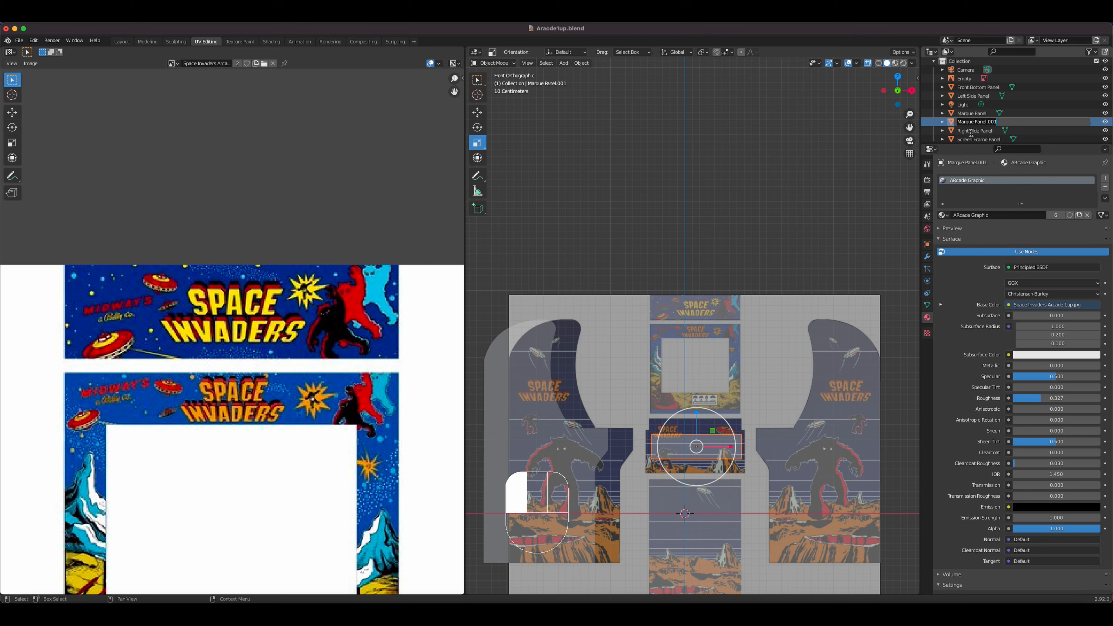
{"action": "type", "text": "Control Panel"}
{"action": "key", "text": "Return"}
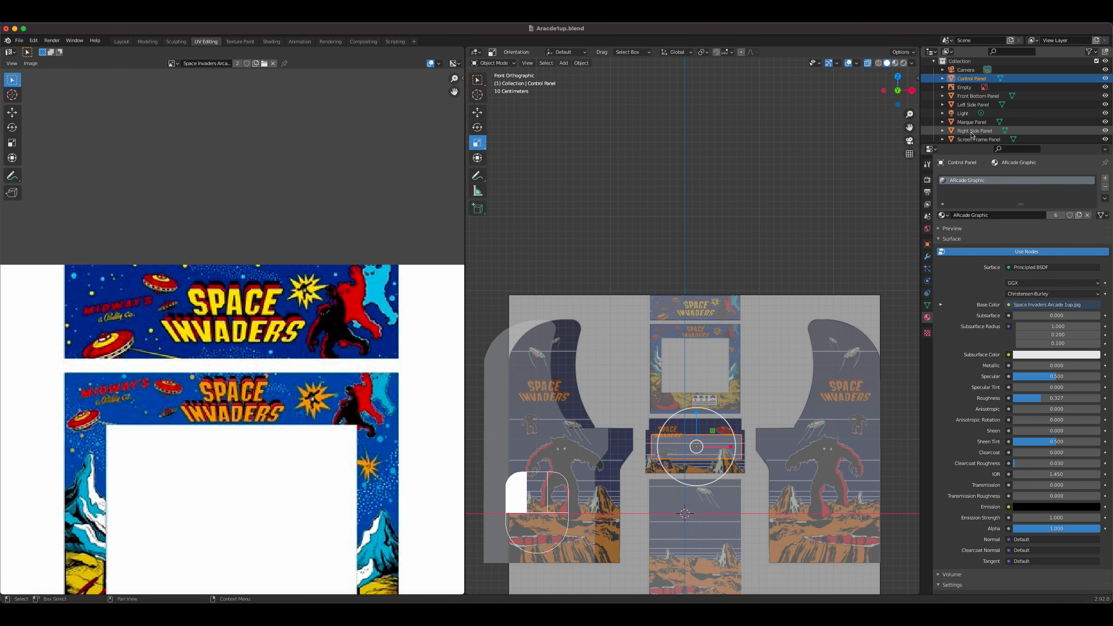
Step: Move the Control Panel plane to the upper edge of the control panel artwork and resize it to match the artwork's upper section
{"action": "scroll", "coordinate": [681, 433], "scroll_direction": "up", "scroll_amount": 4}
{"action": "middle_click_drag", "start_coordinate": [758, 480], "coordinate": [730, 250], "text": "shift"}
{"action": "scroll", "coordinate": [719, 297], "scroll_direction": "up", "scroll_amount": 1}
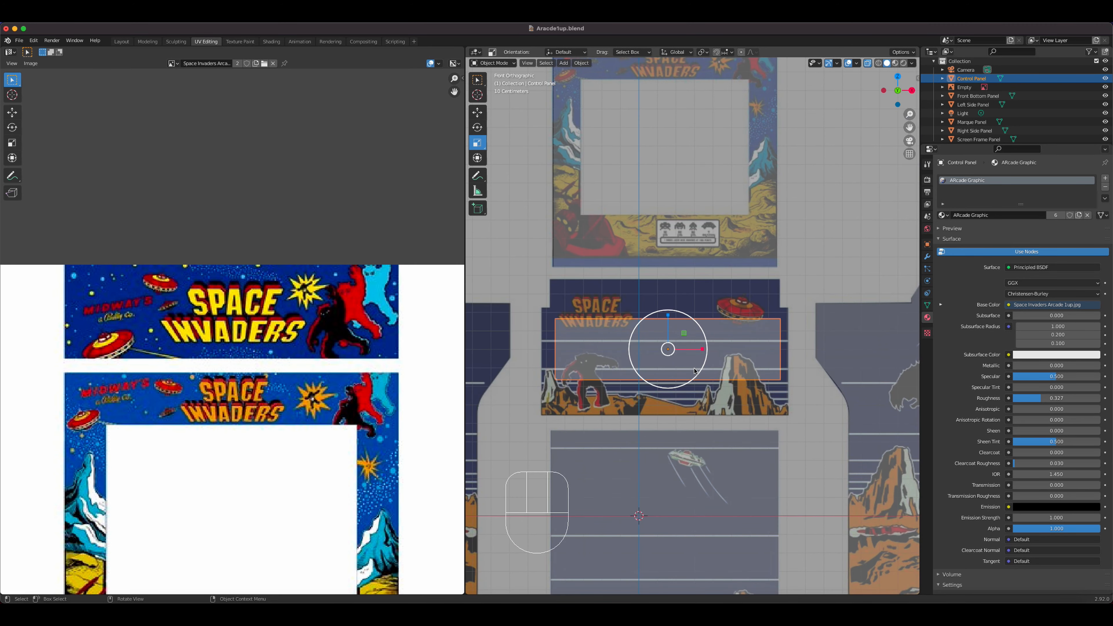
{"action": "key", "text": "g"}
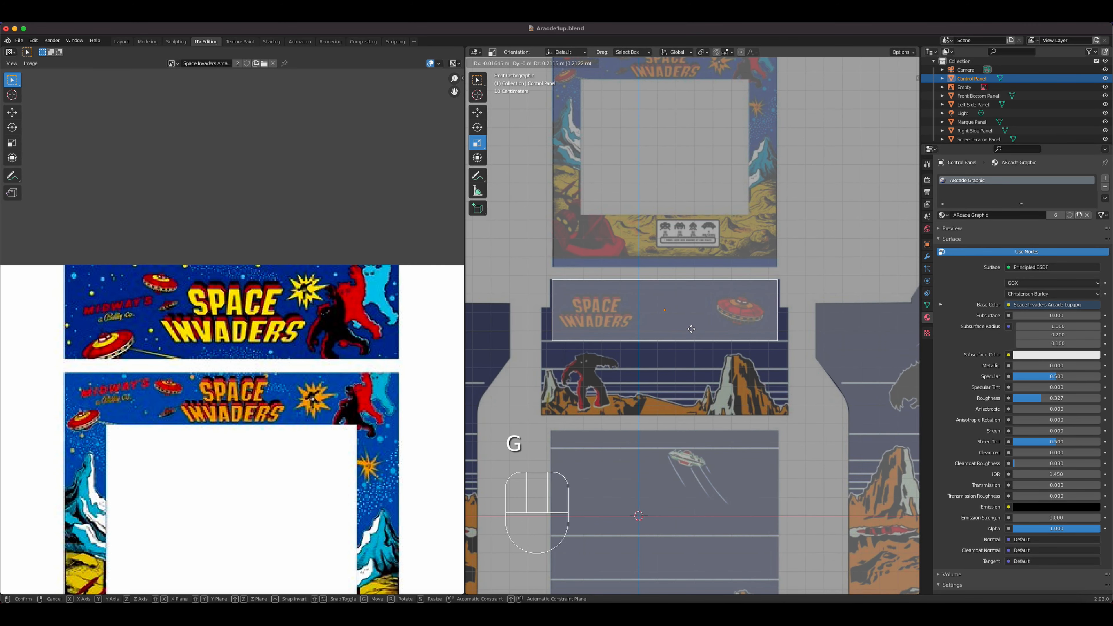
{"action": "left_click", "coordinate": [692, 329]}
{"action": "left_click_drag", "start_coordinate": [700, 312], "coordinate": [701, 309]}
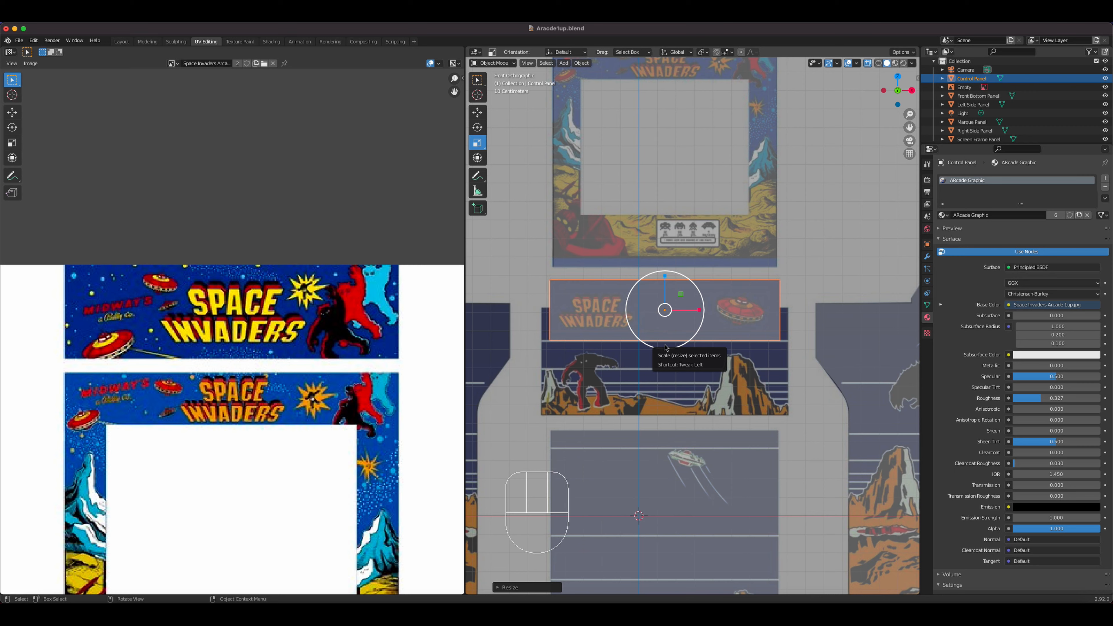
Step: In Edit Mode, move the lower vertices of the Control Panel down to the bottom edge of its artwork
{"action": "left_click", "coordinate": [493, 61]}
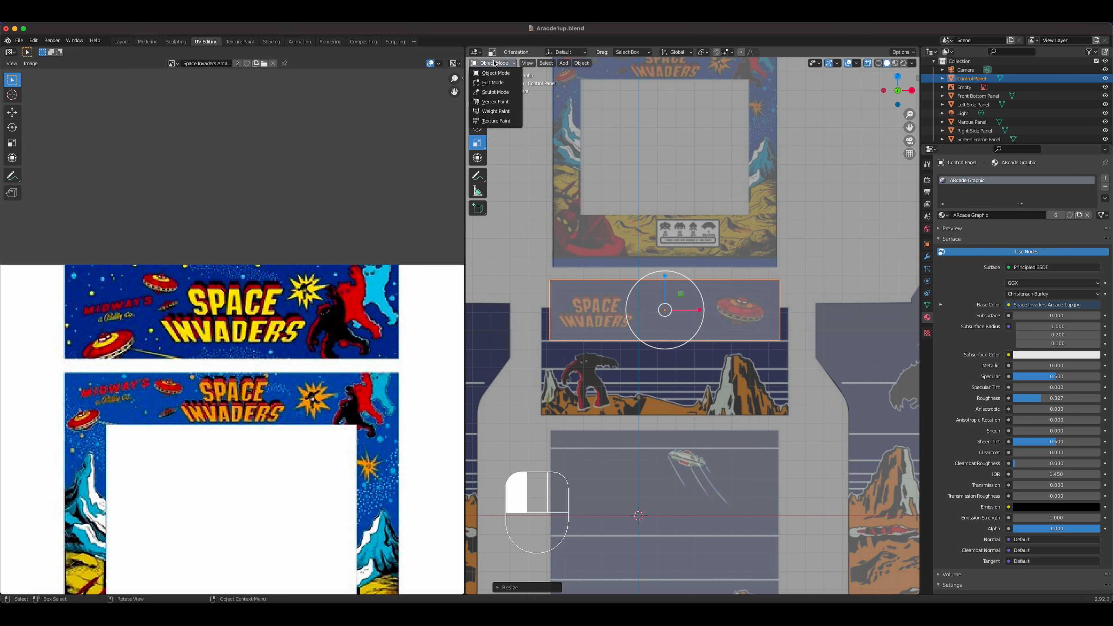
{"action": "left_click", "coordinate": [496, 83]}
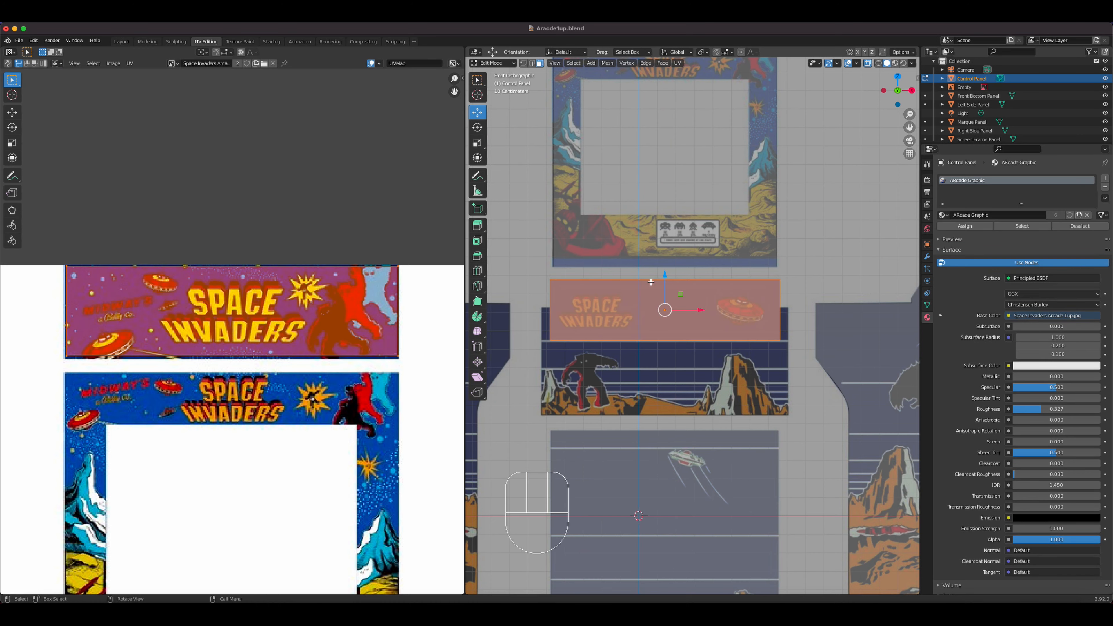
{"action": "left_click", "coordinate": [523, 62]}
{"action": "left_click_drag", "start_coordinate": [524, 320], "coordinate": [789, 390]}
{"action": "left_click_drag", "start_coordinate": [662, 304], "coordinate": [657, 376]}
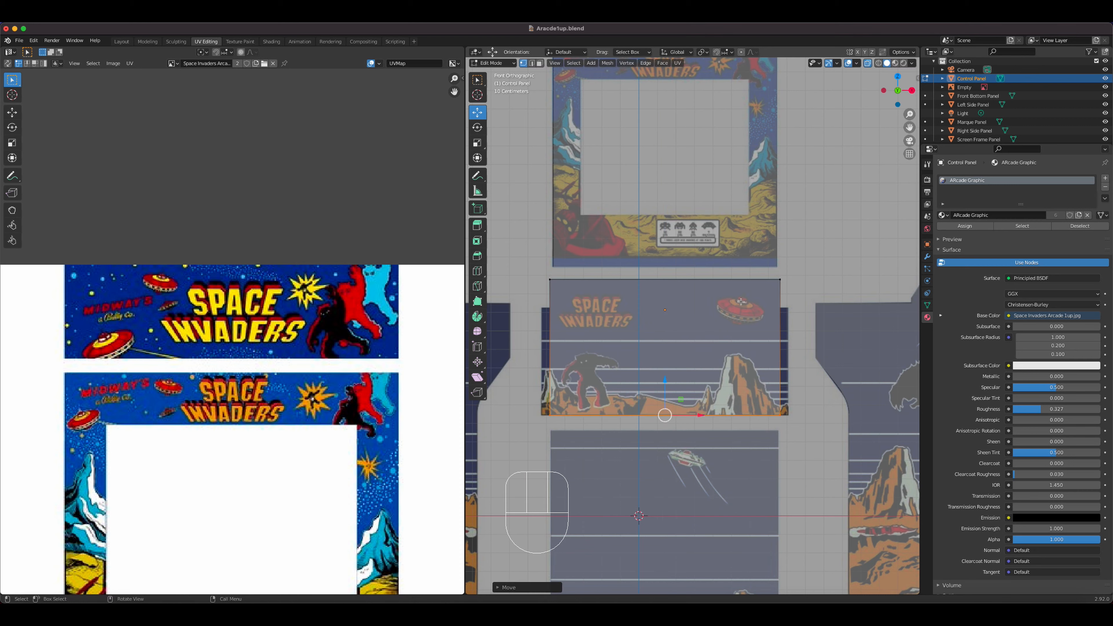
Step: Add a horizontal loop cut across the Control Panel at the height where the artwork widens
{"action": "key", "text": "ctrl"}
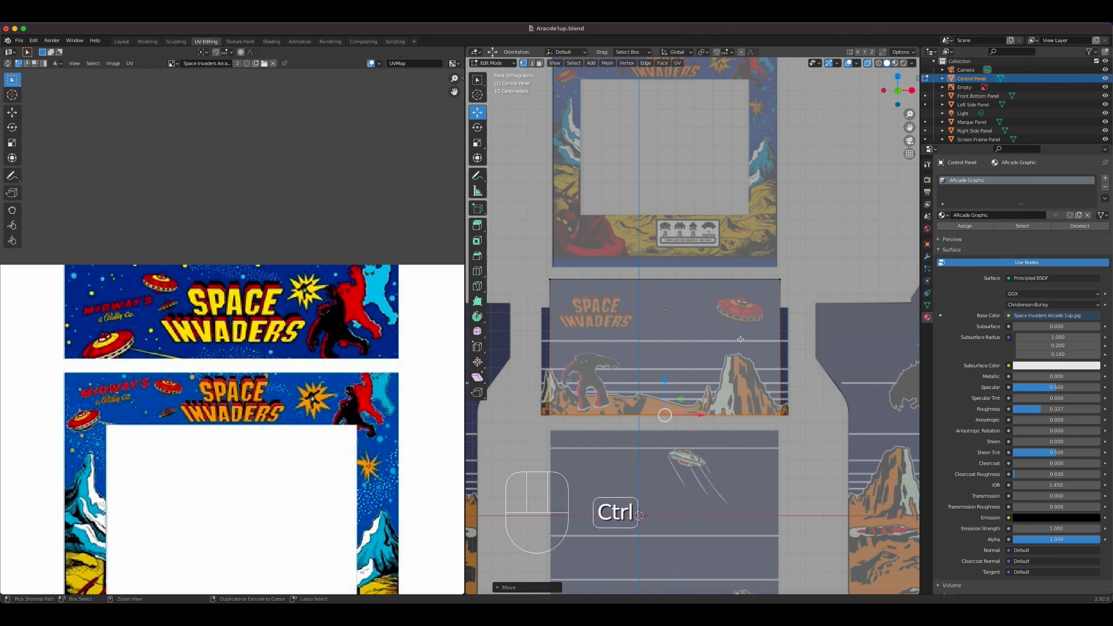
{"action": "key", "text": "ctrl+r"}
{"action": "left_click", "coordinate": [741, 340]}
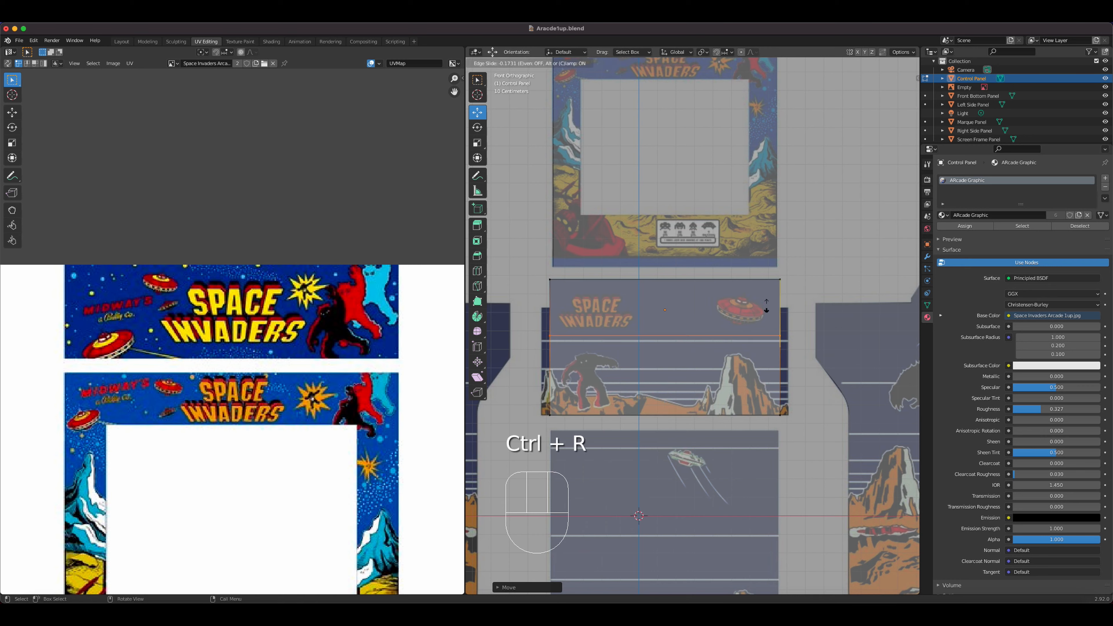
{"action": "left_click", "coordinate": [766, 278]}
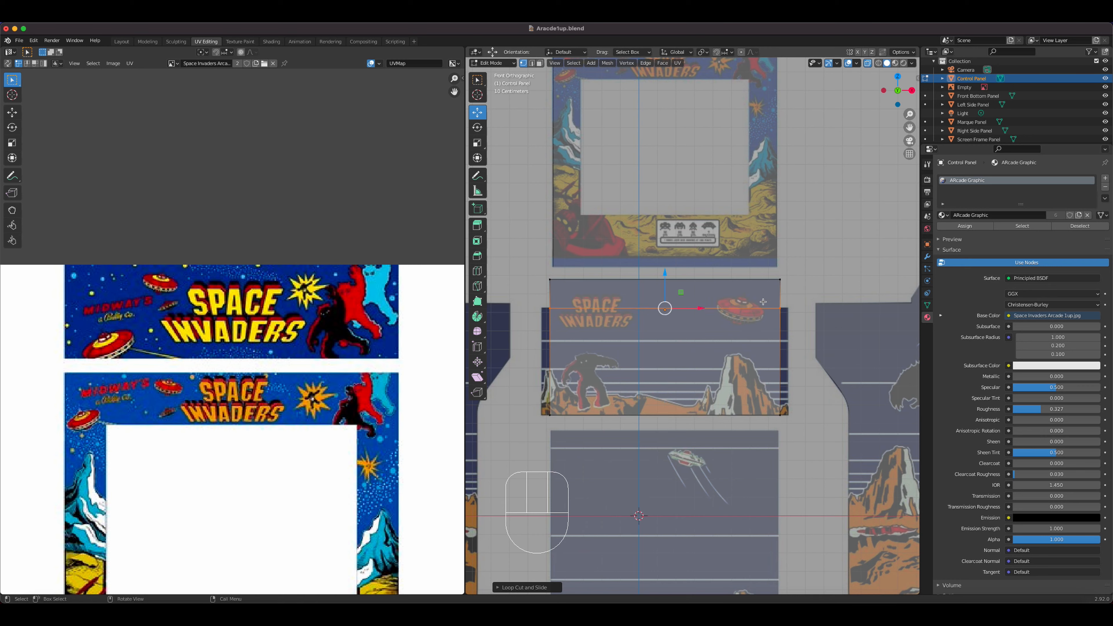
Step: Extrude the two side edges below the loop cut and scale them outward along X to the full artwork width
{"action": "key", "text": "2"}
{"action": "left_click", "coordinate": [778, 346]}
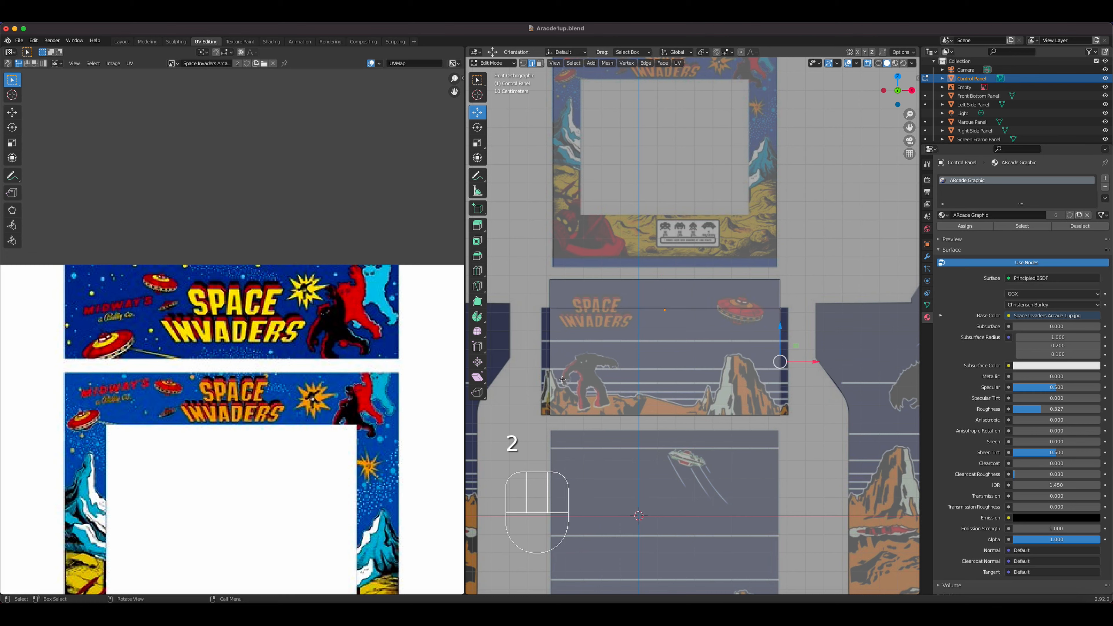
{"action": "key", "text": "shift"}
{"action": "left_click", "coordinate": [550, 359], "text": "shift"}
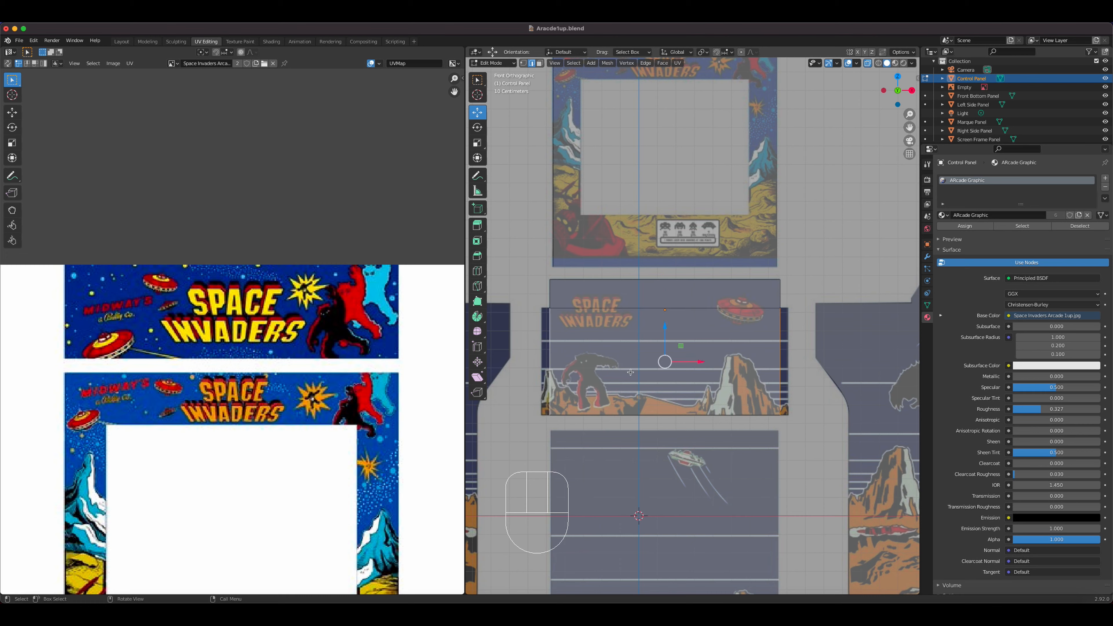
{"action": "key", "text": "e"}
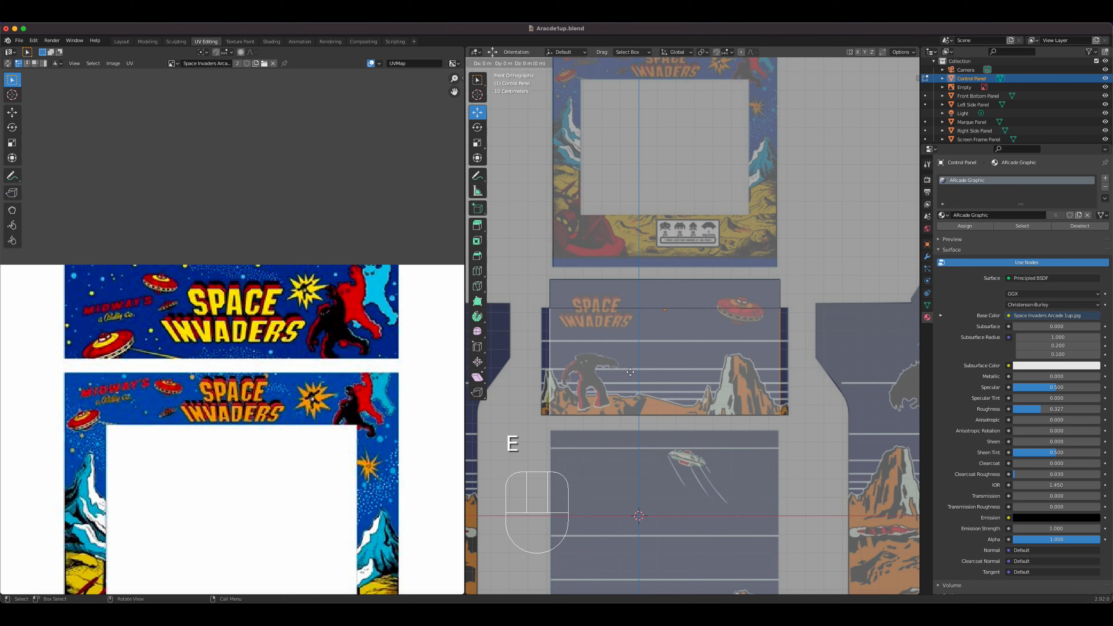
{"action": "left_click", "coordinate": [633, 372]}
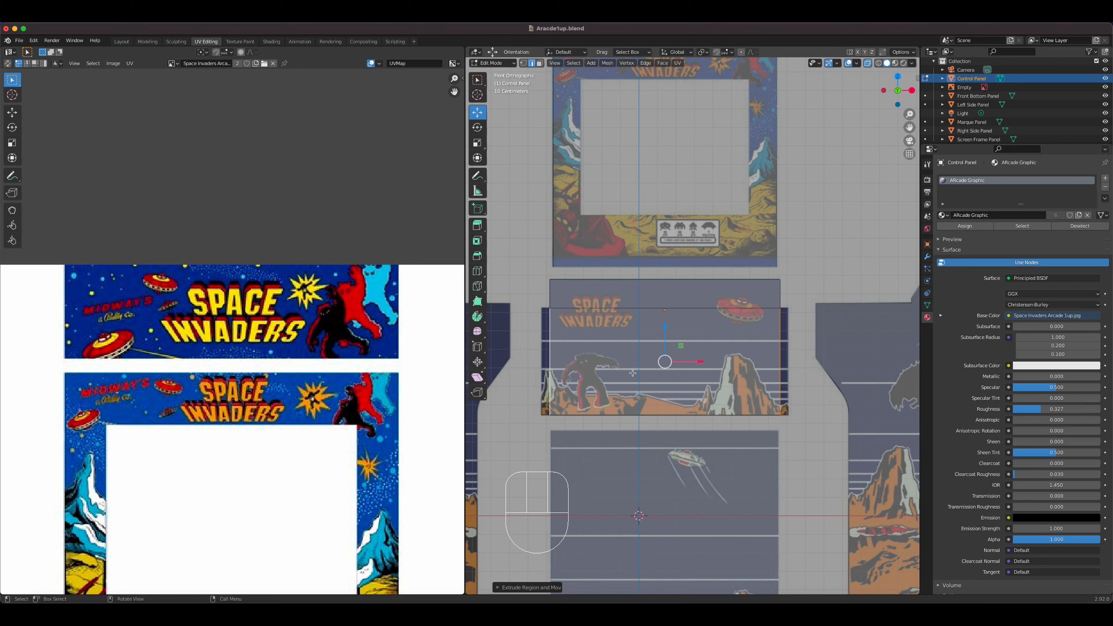
{"action": "left_click", "coordinate": [476, 143]}
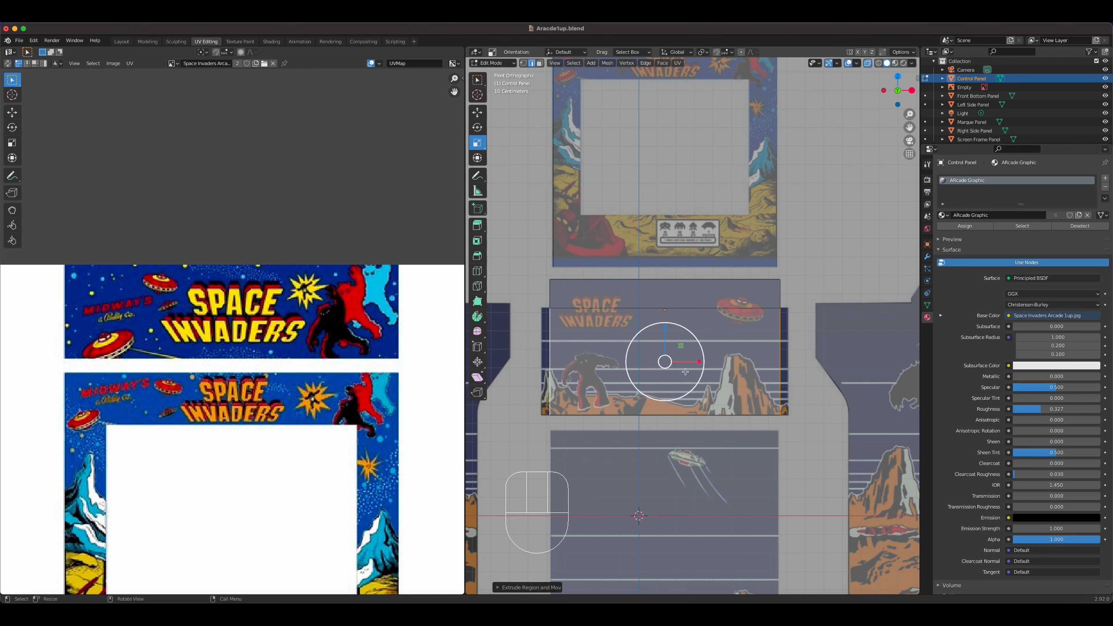
{"action": "left_click_drag", "start_coordinate": [698, 362], "coordinate": [707, 362]}
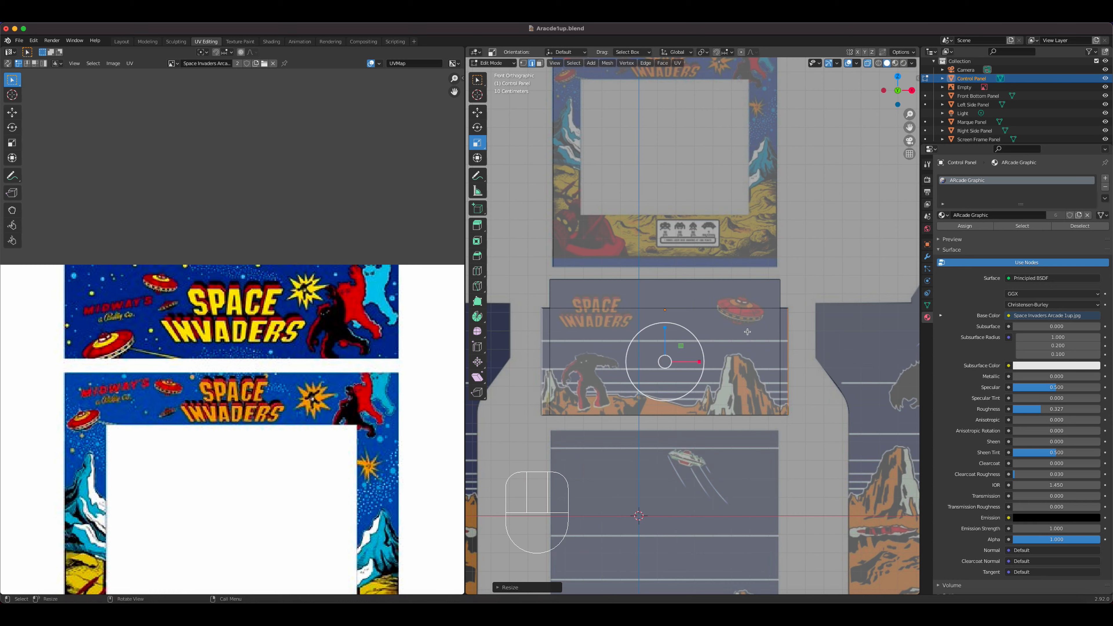
Step: Extrude all faces of the Control Panel to give it a thin depth, and adjust the extruded faces' position along Y
{"action": "middle_click_drag", "start_coordinate": [737, 333], "coordinate": [686, 349]}
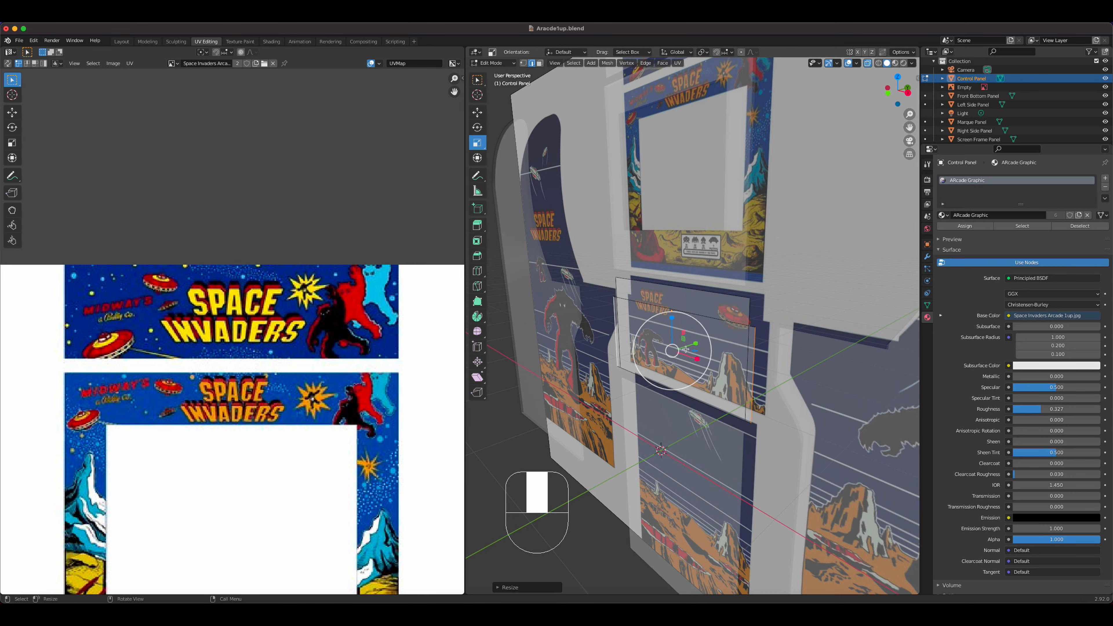
{"action": "key", "text": "a"}
{"action": "key", "text": "3"}
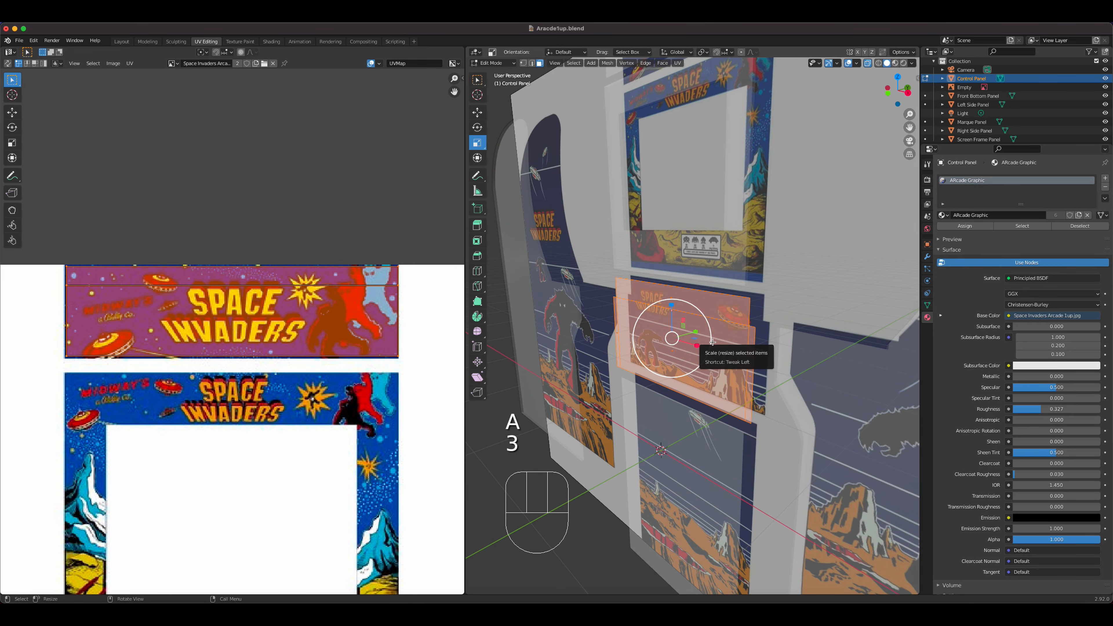
{"action": "key", "text": "e"}
{"action": "left_click", "coordinate": [732, 337]}
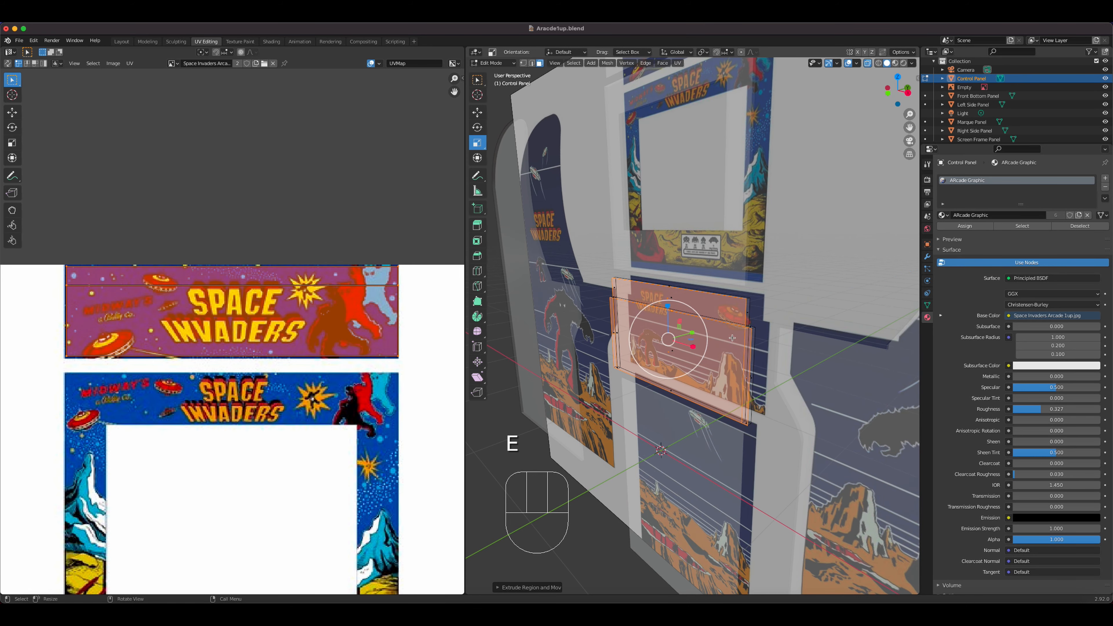
{"action": "middle_click_drag", "start_coordinate": [732, 337], "coordinate": [714, 342]}
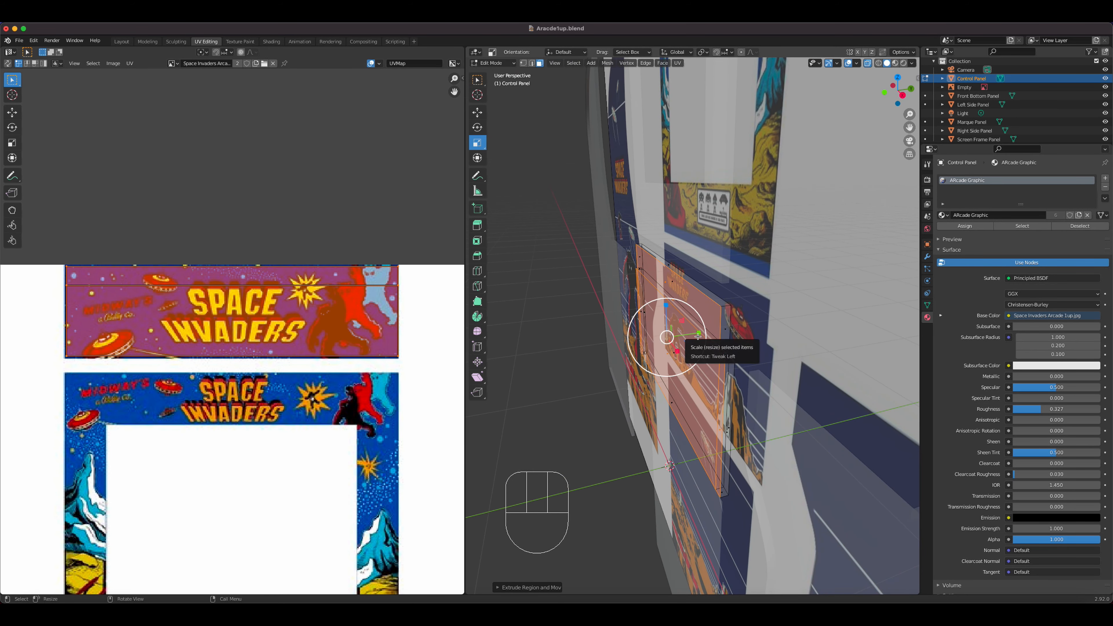
{"action": "left_click", "coordinate": [478, 114]}
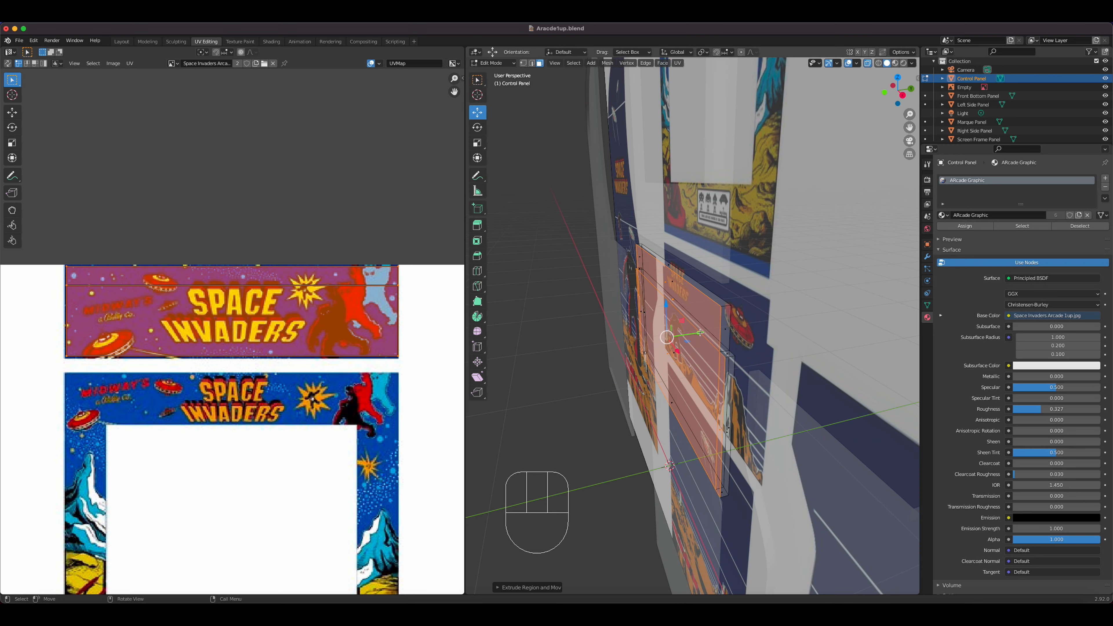
{"action": "left_click_drag", "start_coordinate": [699, 333], "coordinate": [693, 334]}
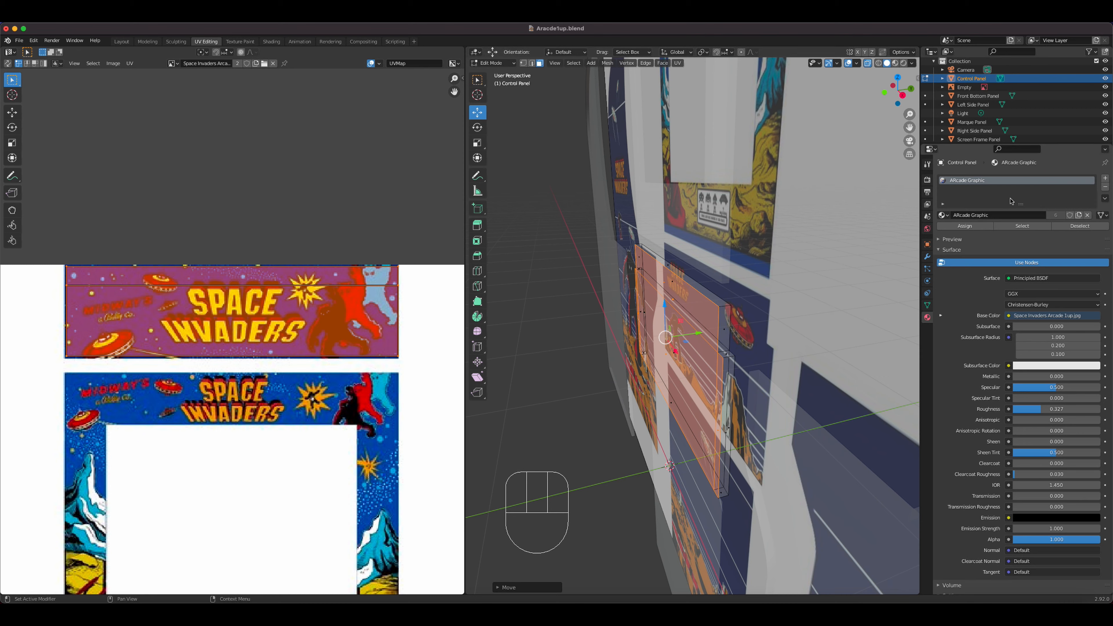
Step: Add the Yellow Strip and Black Paint.002 materials in two new slots, and assign ARcade Graphic to the selected faces
{"action": "left_click", "coordinate": [1105, 178]}
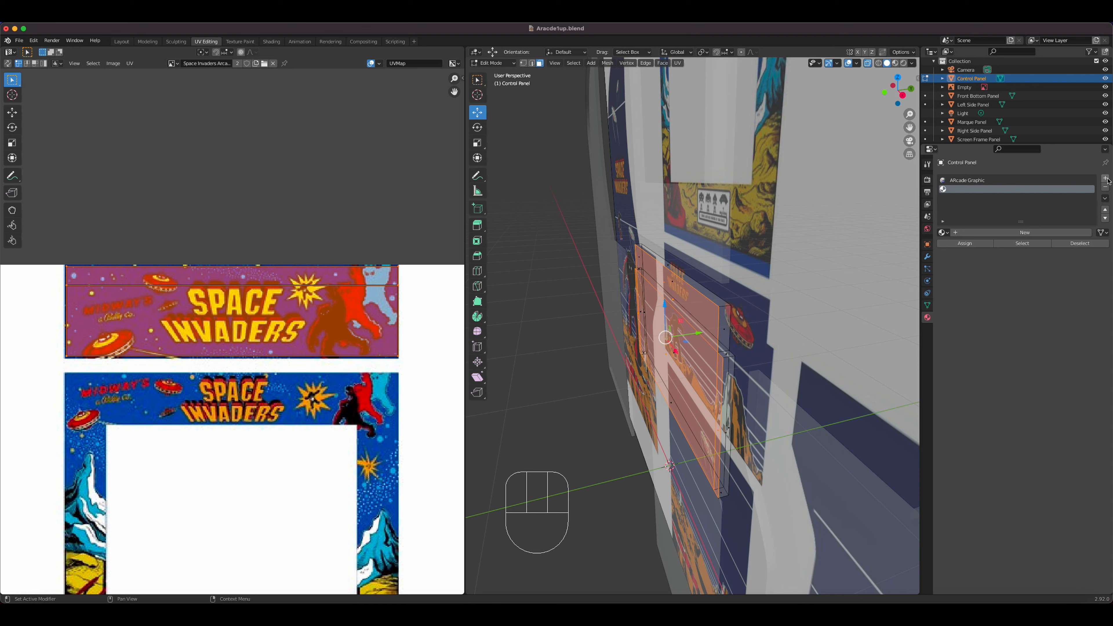
{"action": "left_click", "coordinate": [1105, 179]}
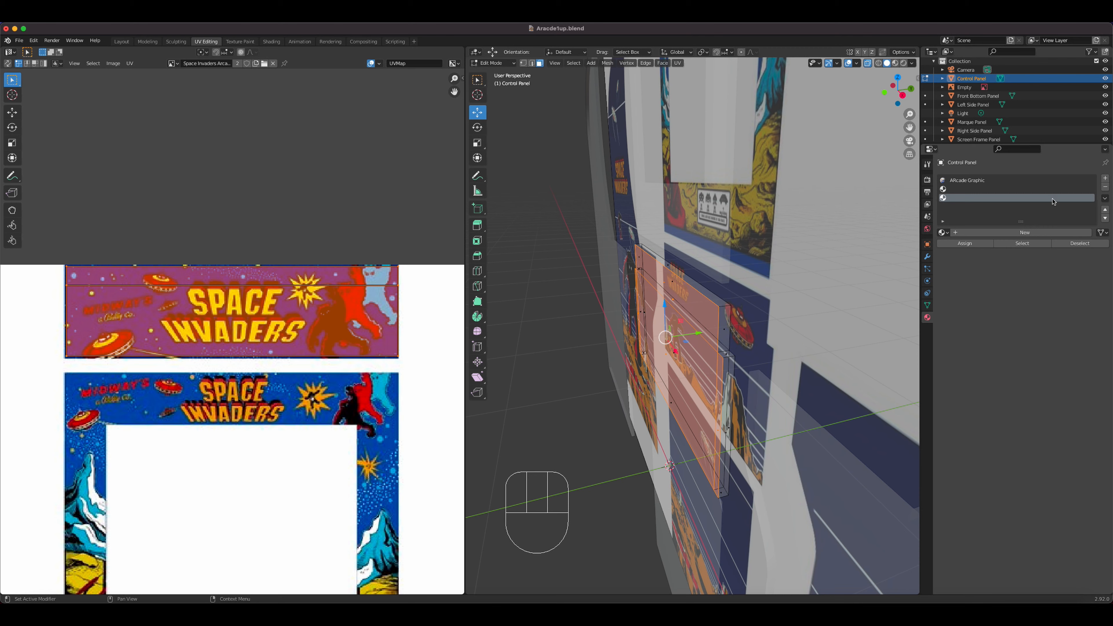
{"action": "left_click", "coordinate": [958, 190]}
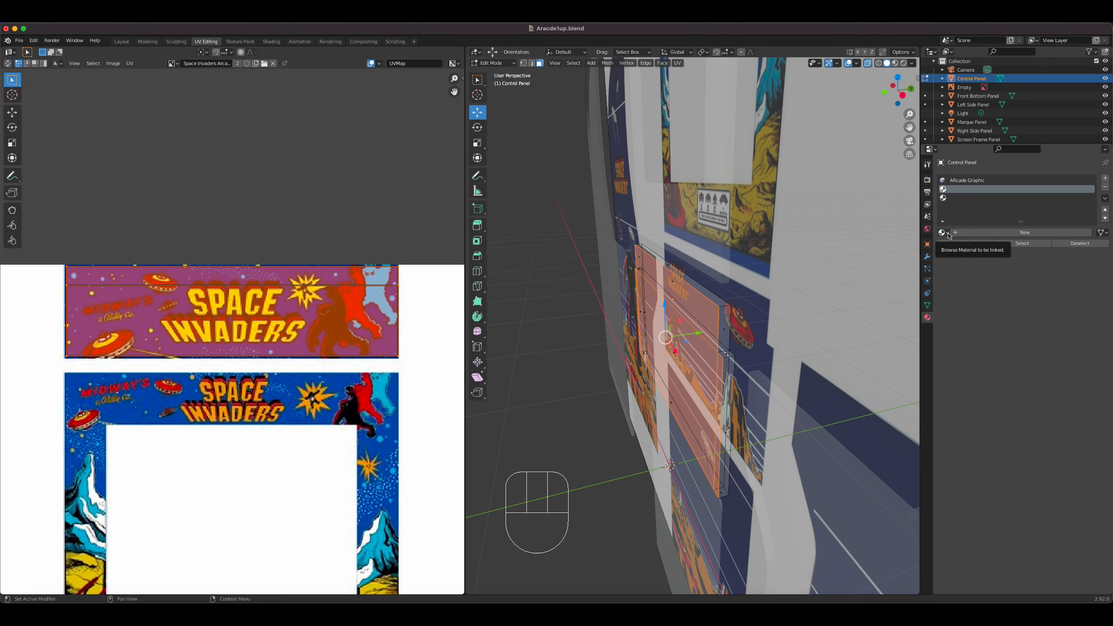
{"action": "mouse_move", "coordinate": [947, 236]}
{"action": "left_mouse_down"}
{"action": "mouse_move", "coordinate": [959, 270]}
{"action": "mouse_move", "coordinate": [948, 233]}
{"action": "mouse_move", "coordinate": [951, 253]}
{"action": "left_mouse_up"}
{"action": "left_click", "coordinate": [960, 202]}
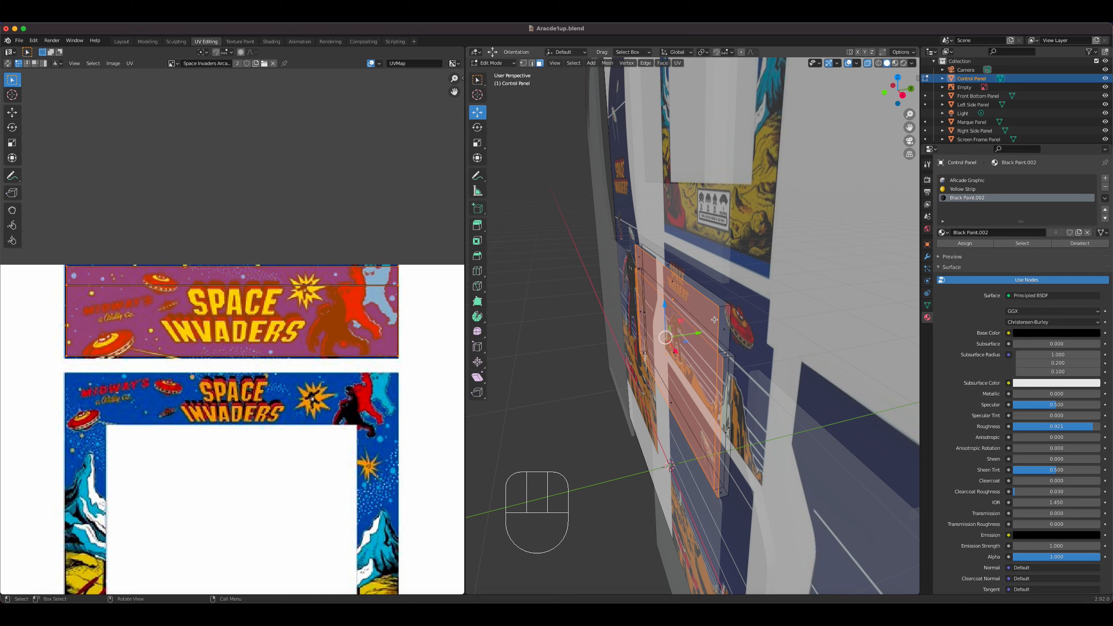
{"action": "left_click", "coordinate": [969, 180]}
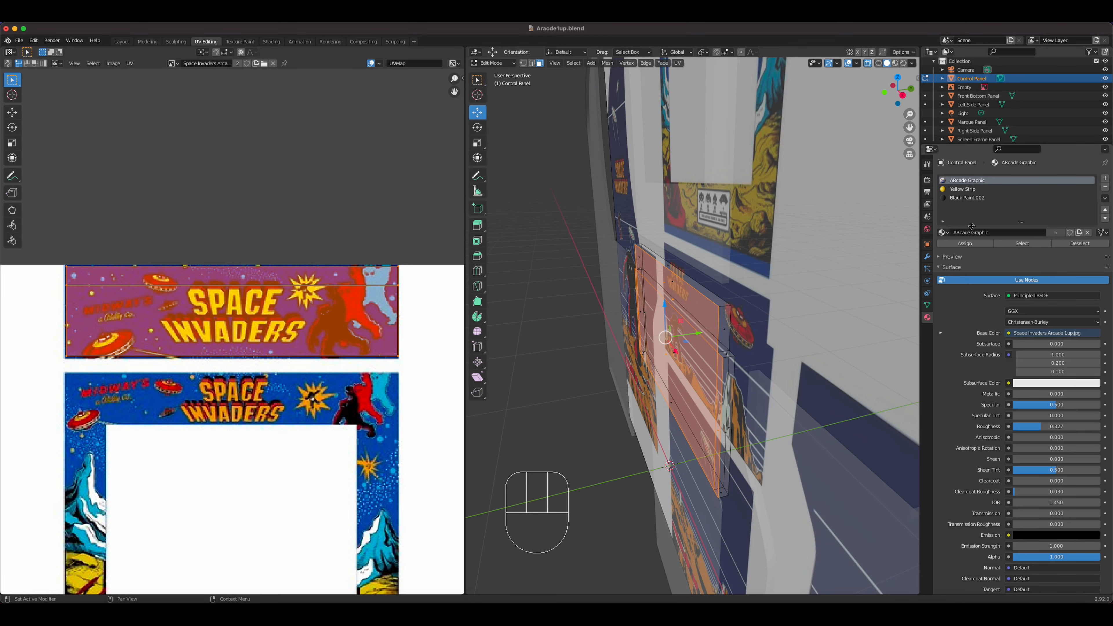
{"action": "left_click", "coordinate": [966, 244]}
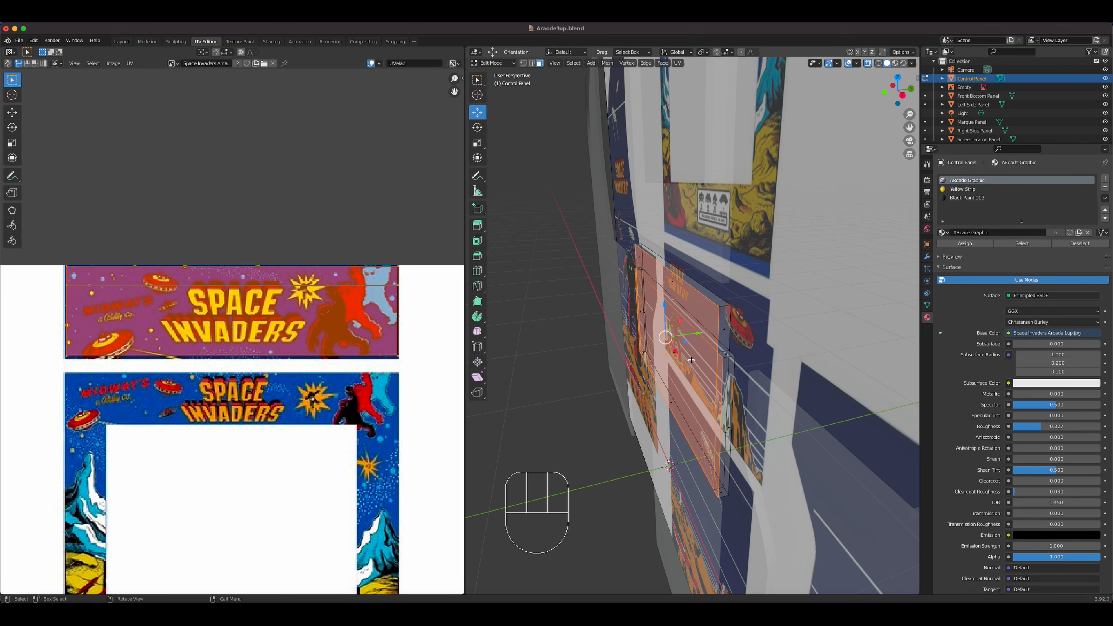
Step: Unwrap the selected Control Panel faces from the front view using Project from View
{"action": "key", "text": "KP_1"}
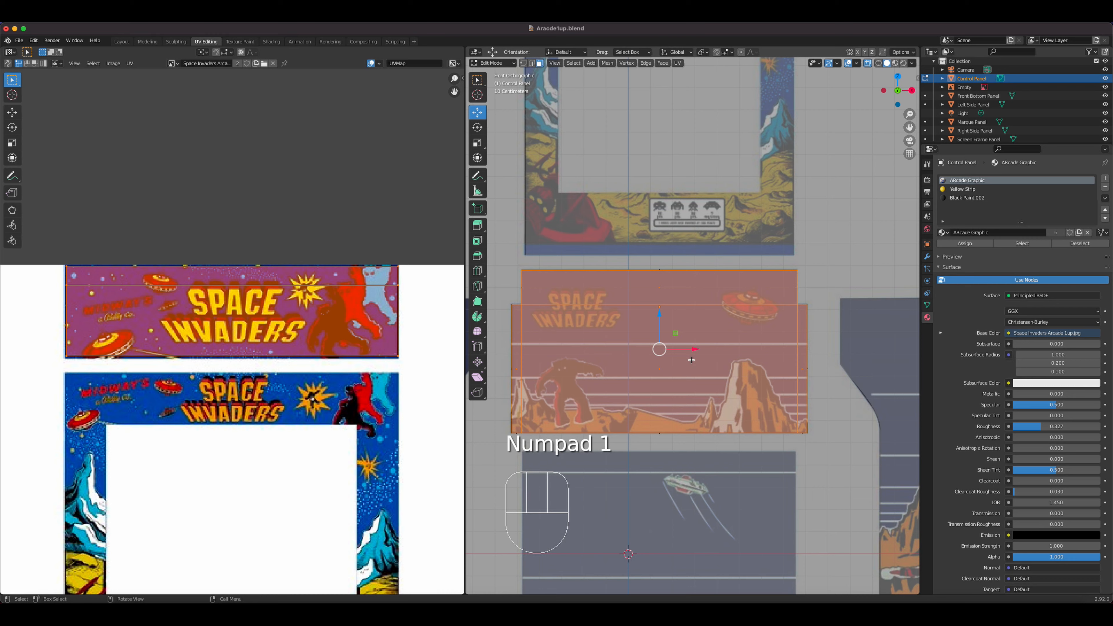
{"action": "key", "text": "u"}
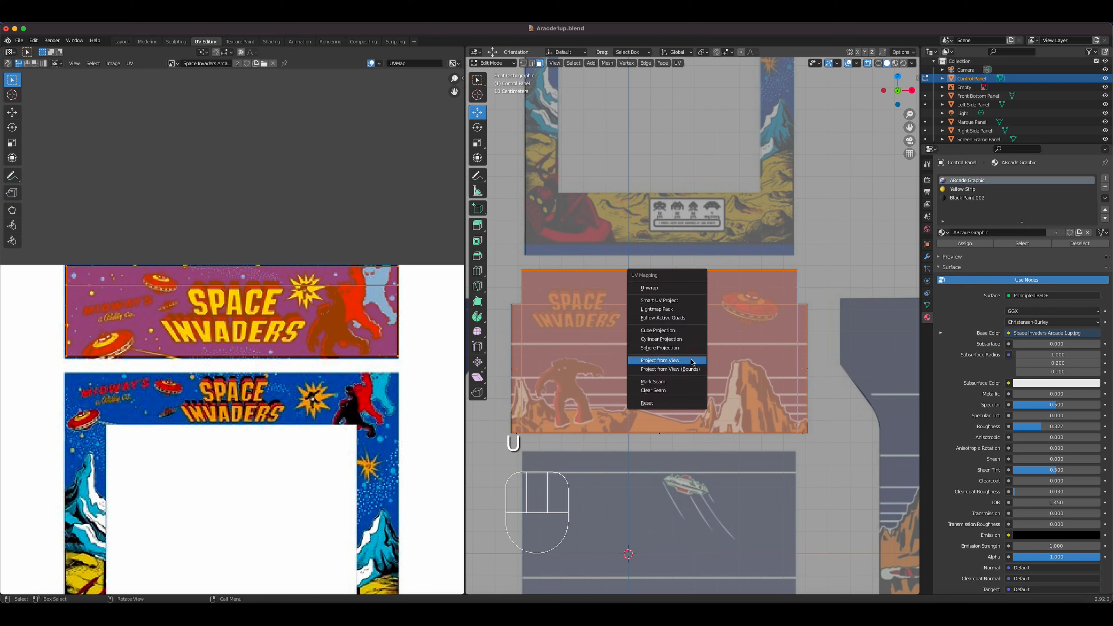
{"action": "left_click", "coordinate": [671, 361]}
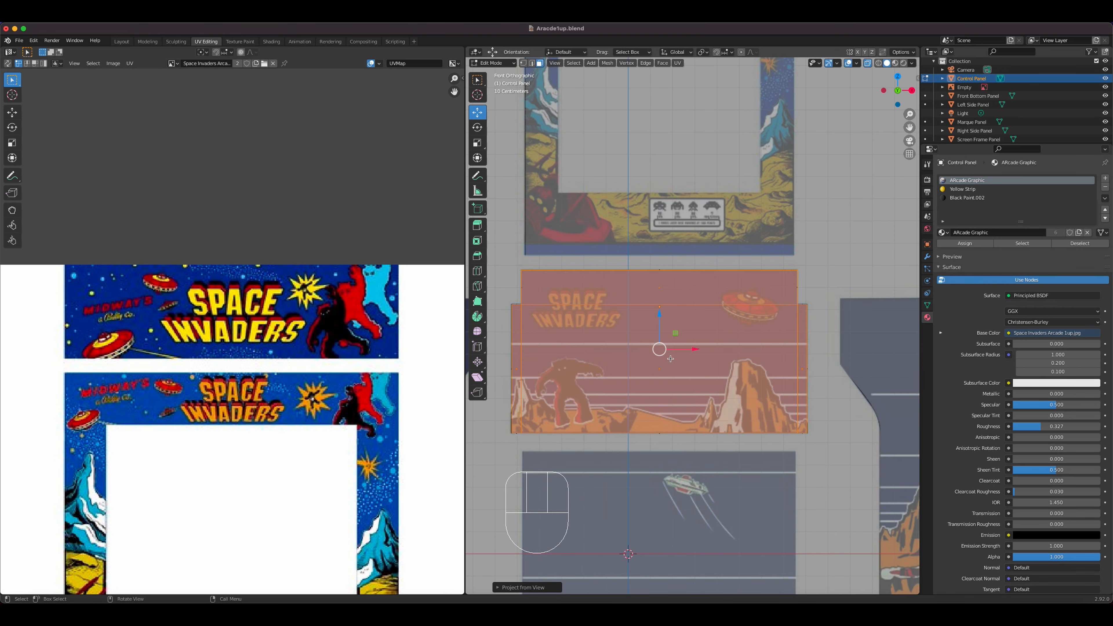
Step: Scale and move the Control Panel's UV faces to align with the control panel artwork on the reference sheet
{"action": "scroll", "coordinate": [293, 388], "scroll_direction": "down", "scroll_amount": 6}
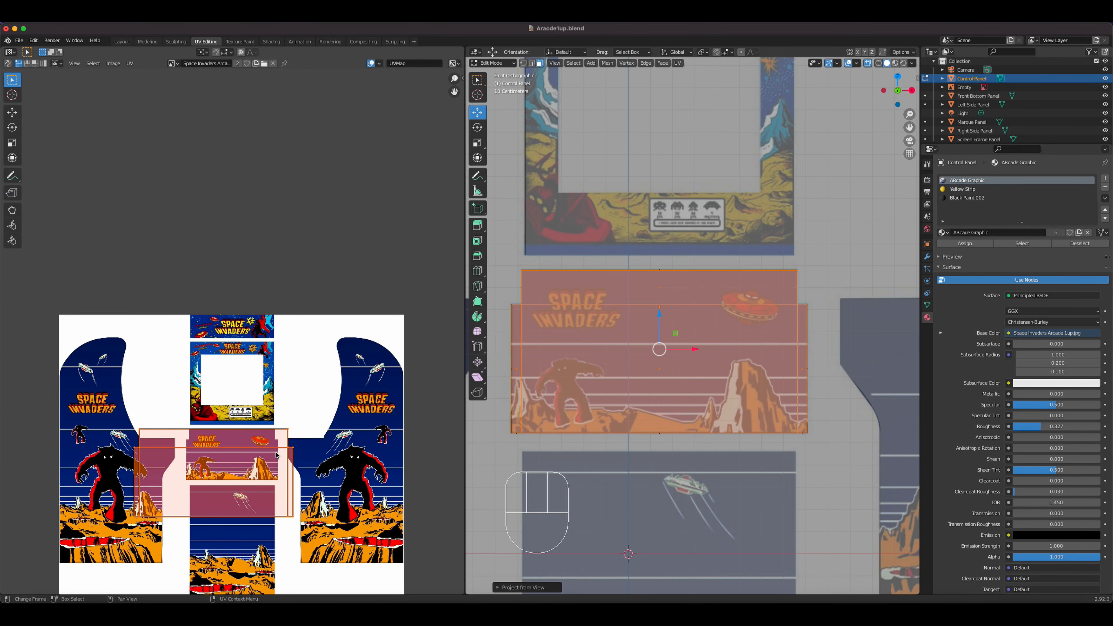
{"action": "middle_click_drag", "start_coordinate": [197, 507], "coordinate": [222, 328], "text": "shift"}
{"action": "scroll", "coordinate": [223, 327], "scroll_direction": "up", "scroll_amount": 4}
{"action": "middle_click_drag", "start_coordinate": [301, 279], "coordinate": [223, 356], "text": "shift"}
{"action": "key", "text": "s"}
{"action": "left_click", "coordinate": [297, 325]}
{"action": "key", "text": "g"}
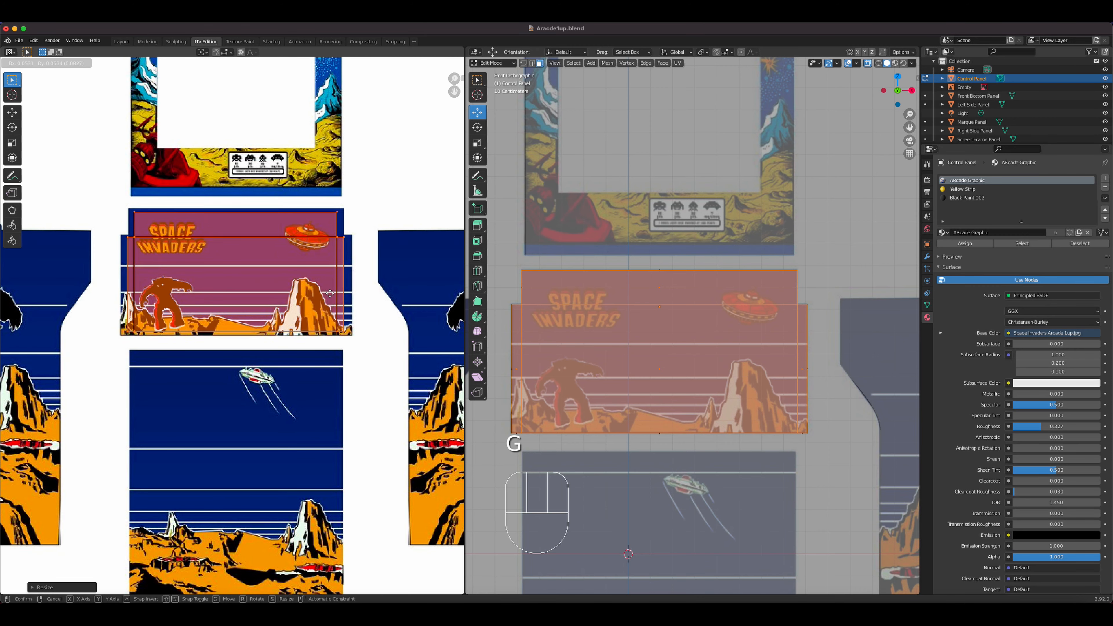
{"action": "left_click", "coordinate": [329, 293]}
{"action": "key", "text": "s"}
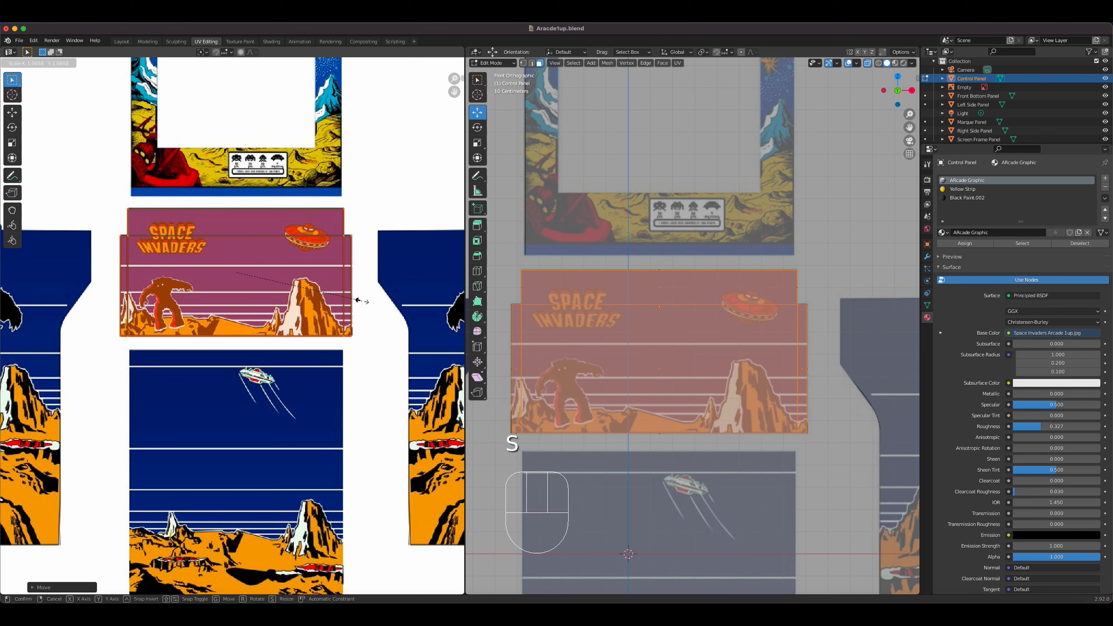
{"action": "left_click", "coordinate": [358, 300]}
{"action": "key", "text": "g"}
{"action": "left_click", "coordinate": [311, 304]}
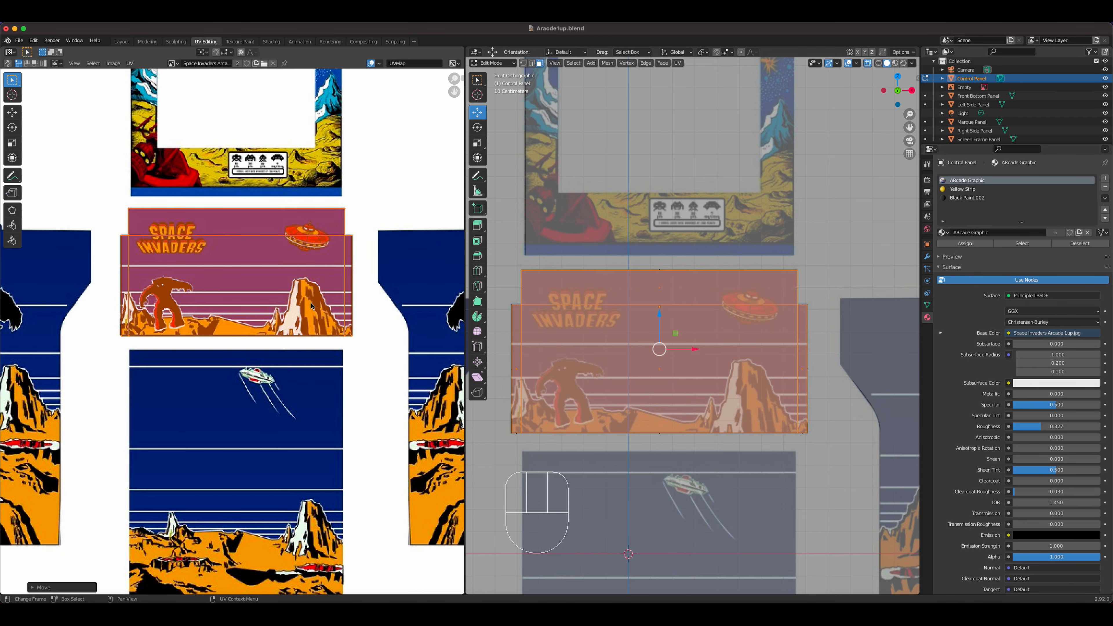
Step: Select the face loop around the Control Panel's rim and assign the Yellow Strip material to it
{"action": "middle_click_drag", "start_coordinate": [613, 347], "coordinate": [651, 348]}
{"action": "key", "text": "3"}
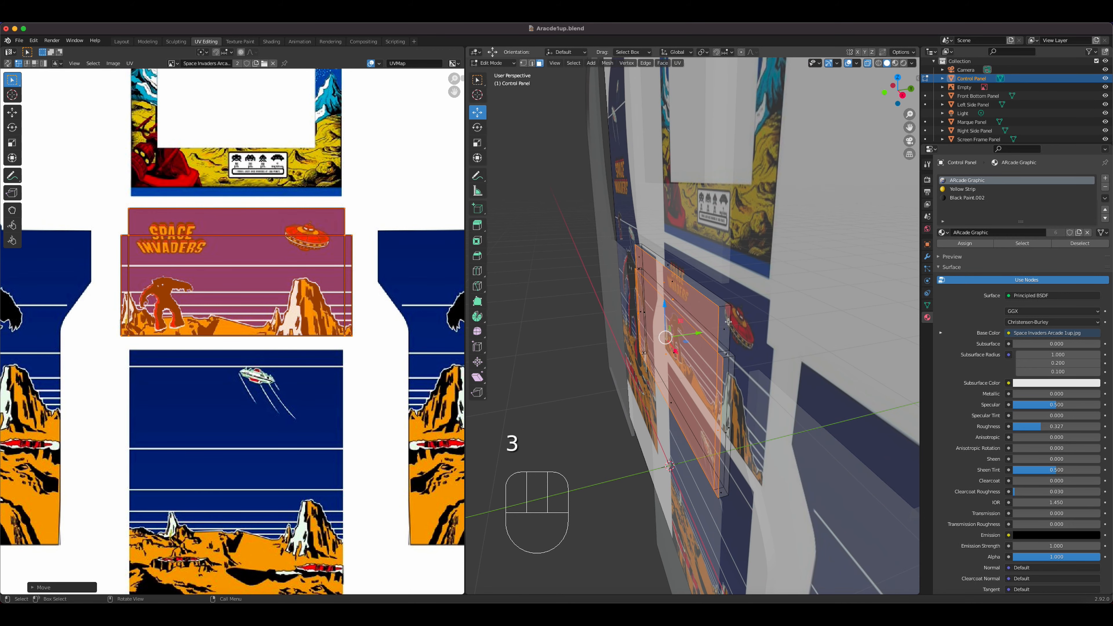
{"action": "left_click", "coordinate": [726, 306]}
{"action": "left_click", "coordinate": [725, 306], "text": "alt"}
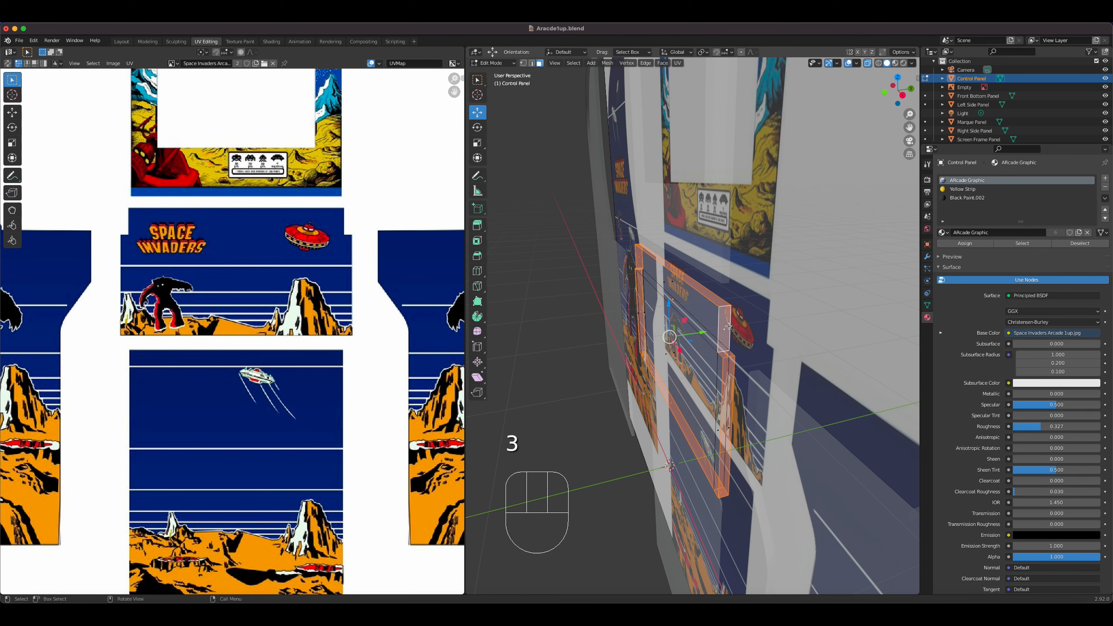
{"action": "left_click", "coordinate": [962, 189]}
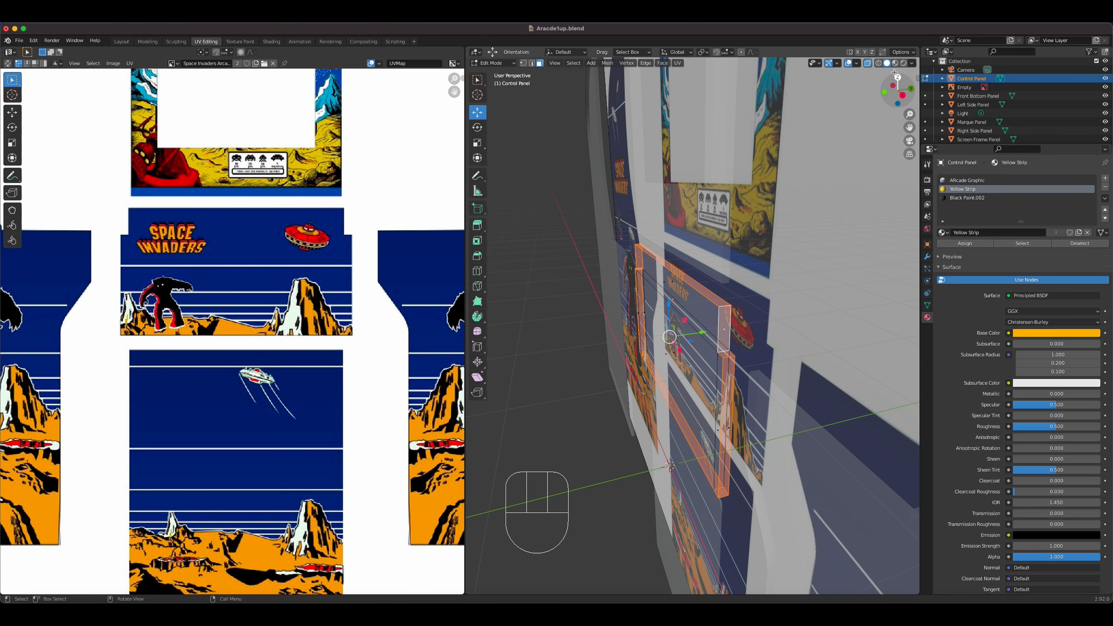
{"action": "left_click", "coordinate": [895, 63]}
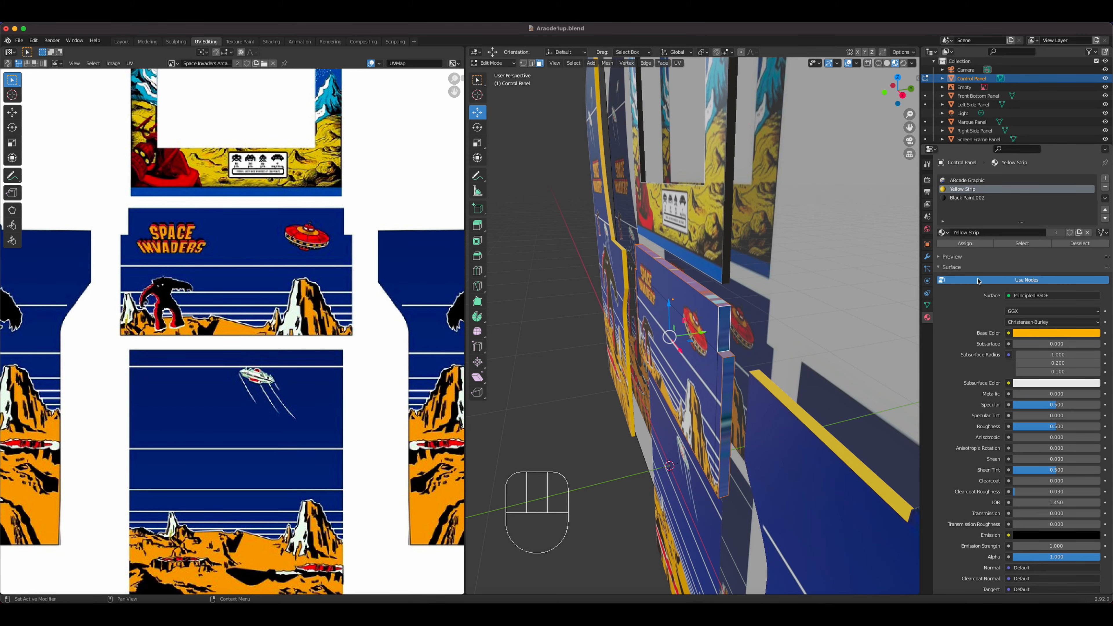
{"action": "left_click", "coordinate": [968, 243]}
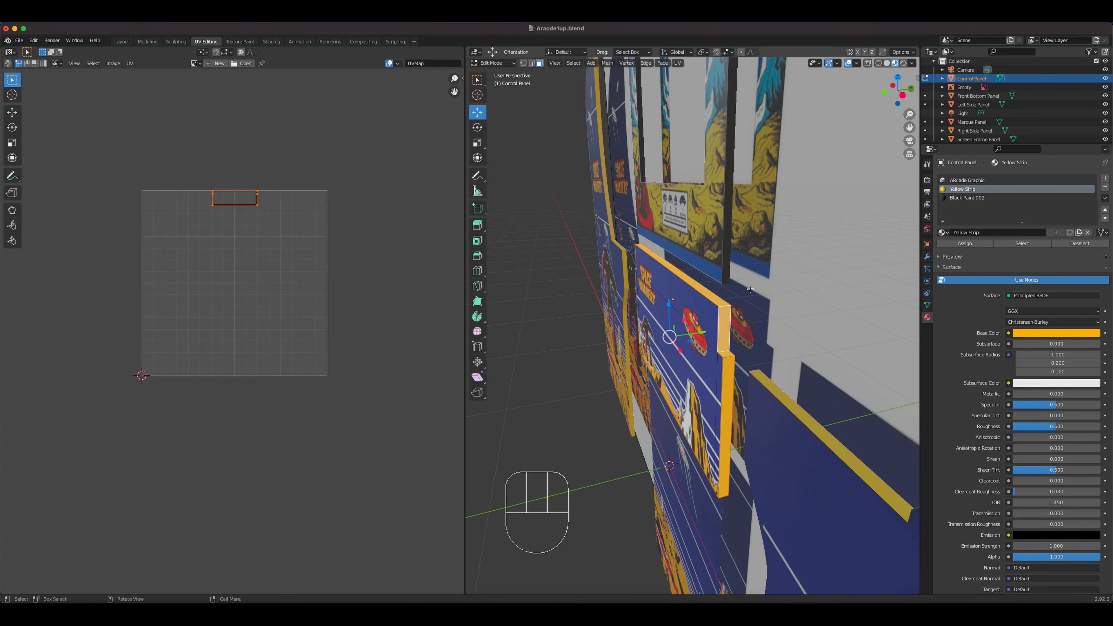
Step: Select the Control Panel's front faces, invert the selection, and make Black Paint.002 the active material slot
{"action": "middle_click_drag", "start_coordinate": [684, 276], "coordinate": [765, 286]}
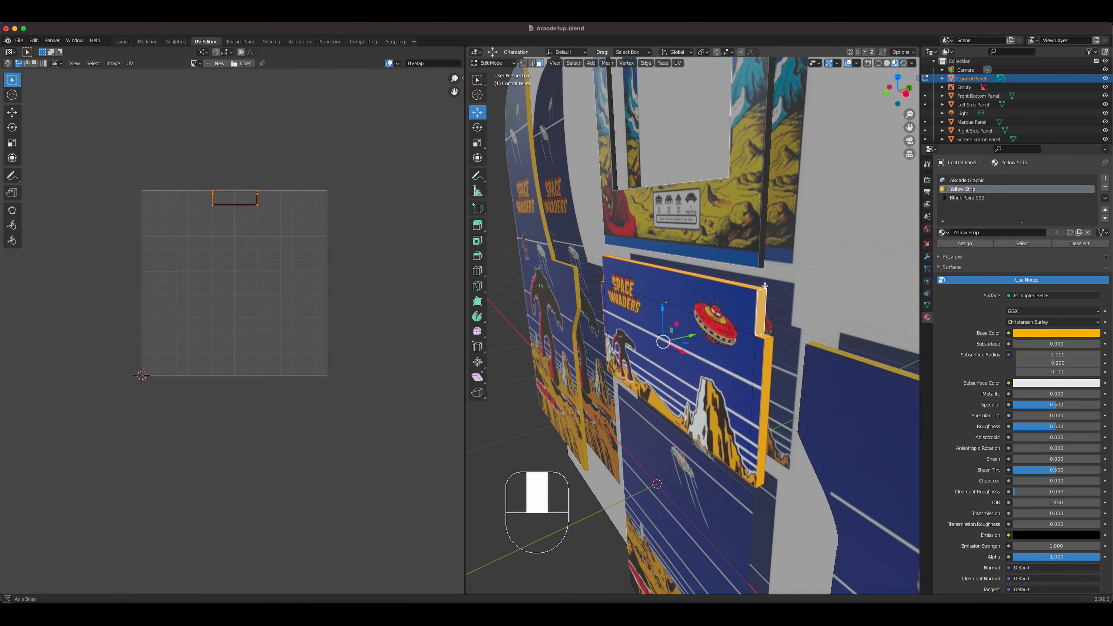
{"action": "left_click", "coordinate": [703, 341], "text": "shift"}
{"action": "left_click", "coordinate": [761, 358], "text": "shift"}
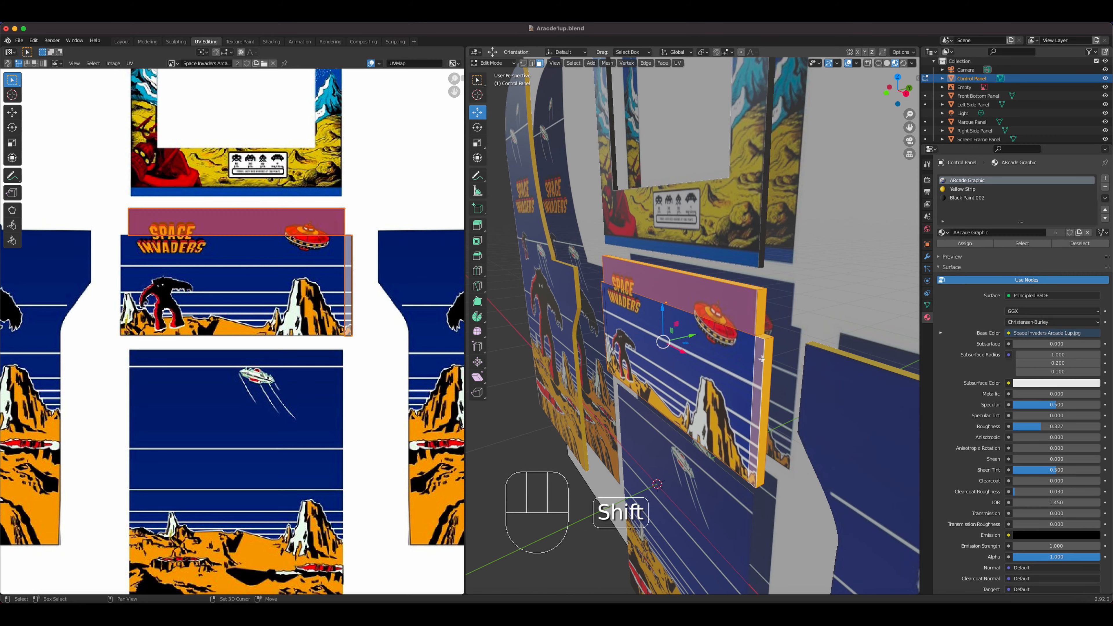
{"action": "left_click", "coordinate": [652, 317], "text": "shift"}
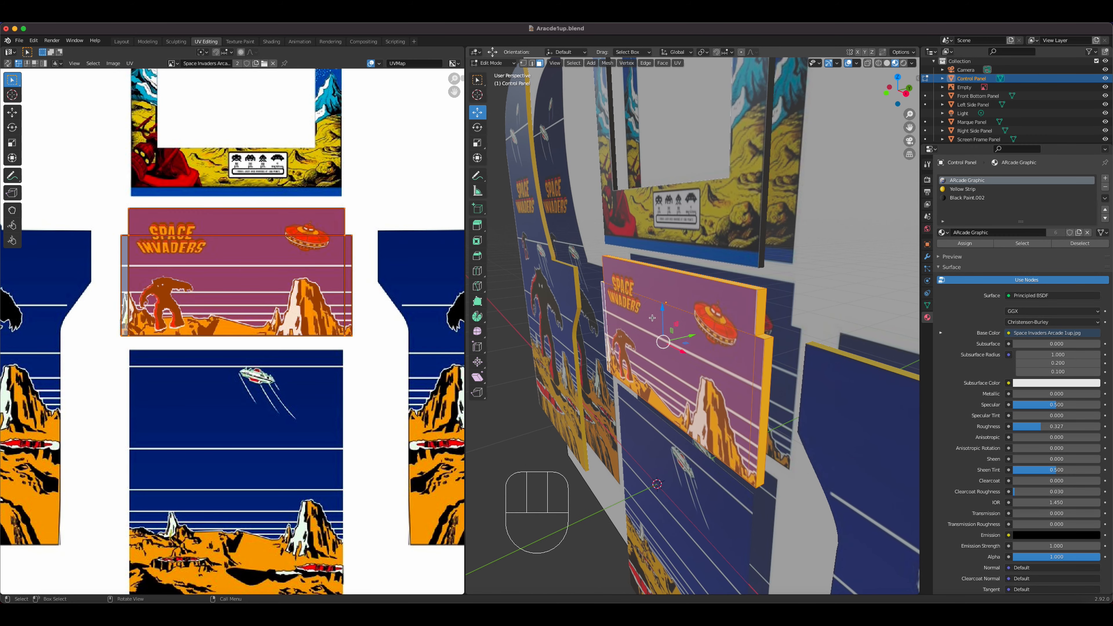
{"action": "key", "text": "ctrl+i"}
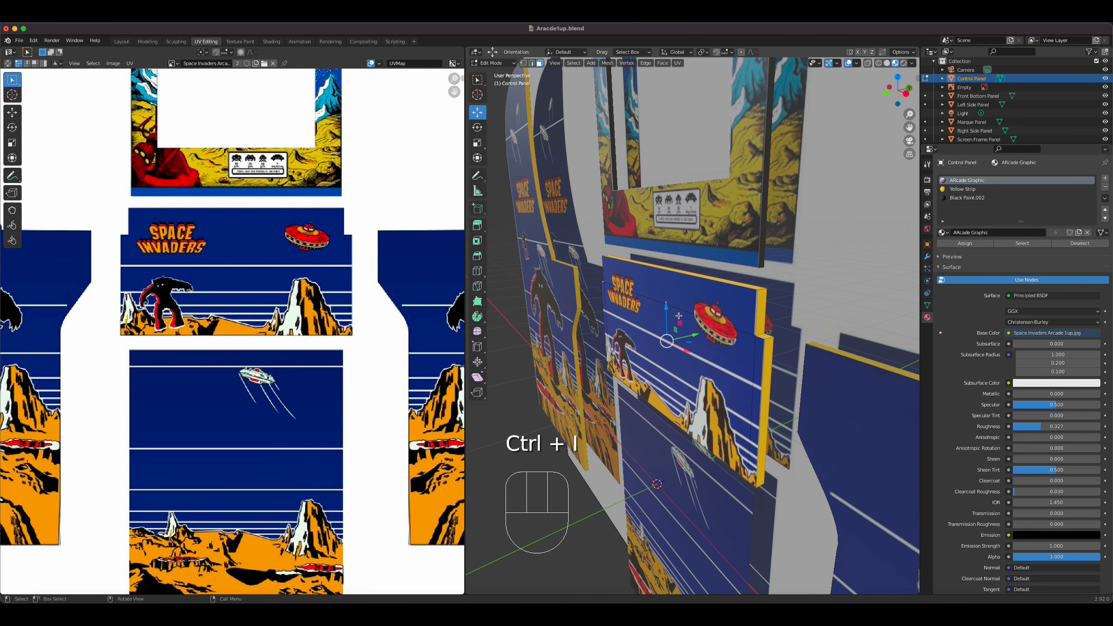
{"action": "middle_click_drag", "start_coordinate": [678, 316], "coordinate": [745, 315]}
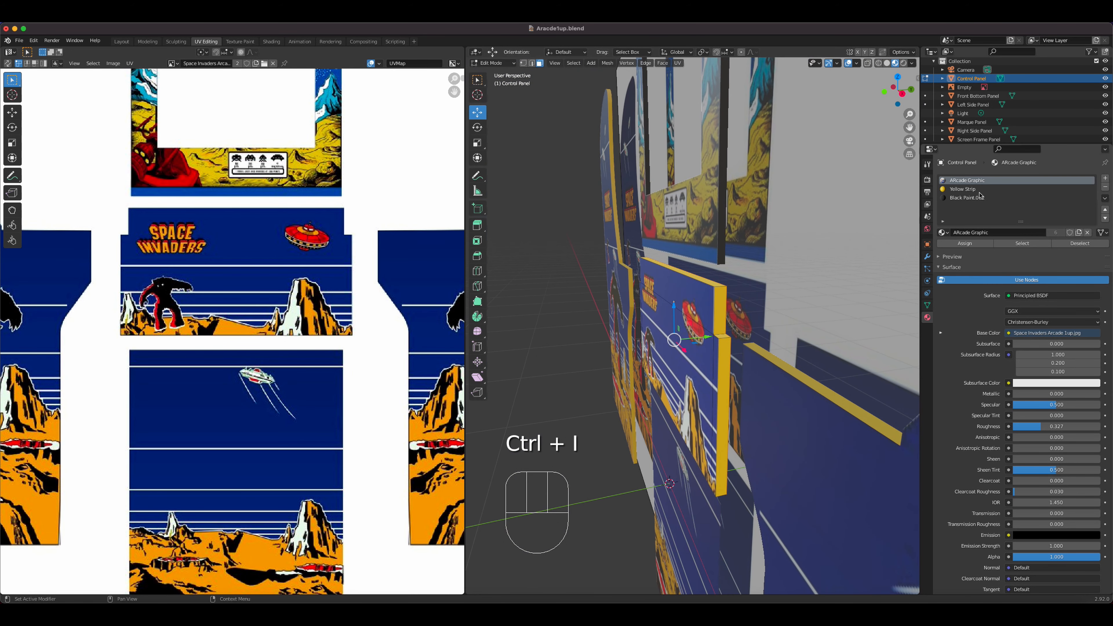
{"action": "left_click", "coordinate": [977, 197]}
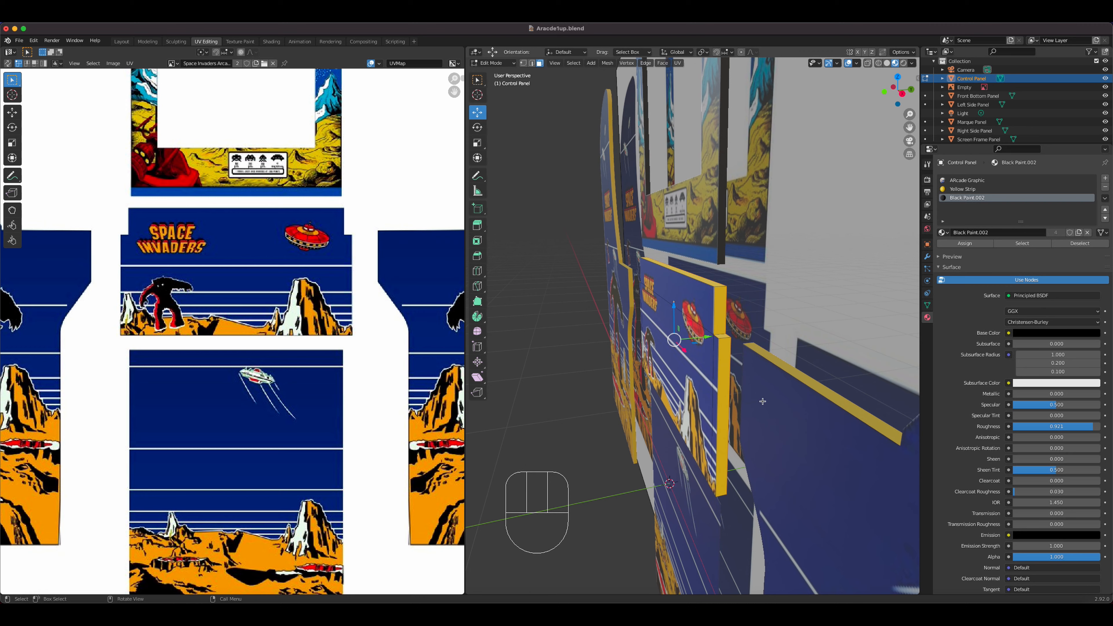
Step: Scale the Control Panel thinner along Y in Object Mode
{"action": "key", "text": "Tab"}
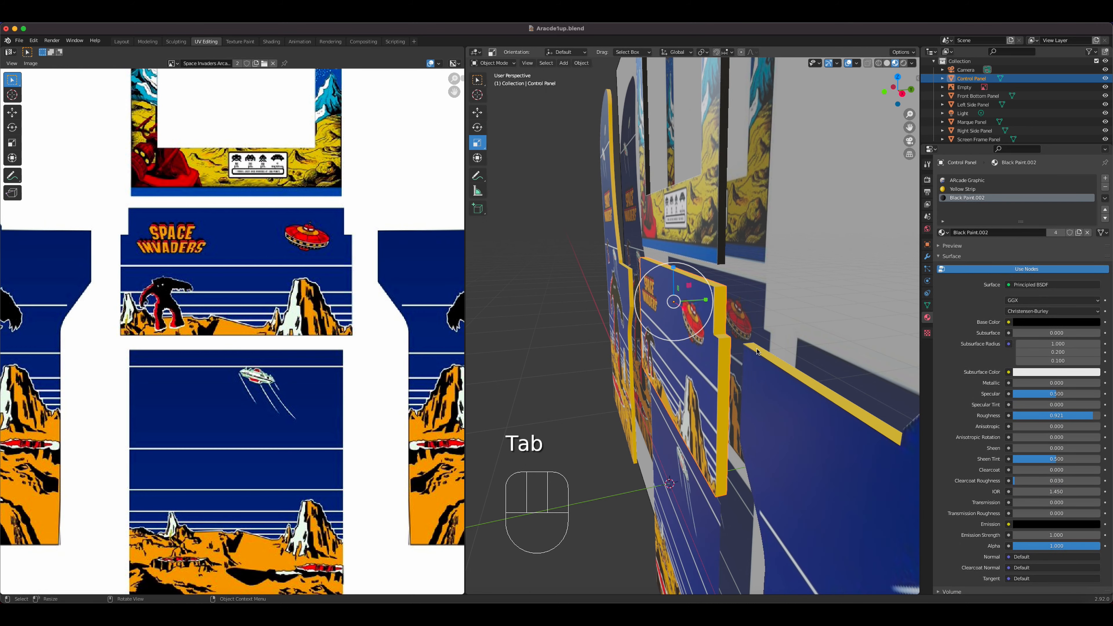
{"action": "left_click_drag", "start_coordinate": [707, 302], "coordinate": [688, 303]}
{"action": "middle_click_drag", "start_coordinate": [688, 303], "coordinate": [777, 395]}
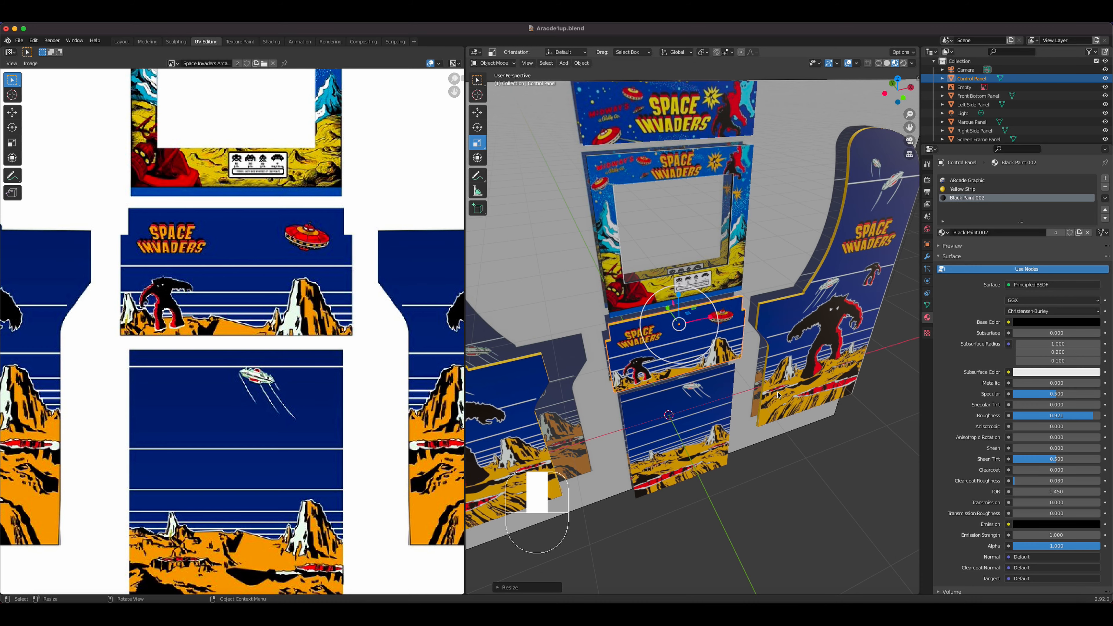
{"action": "middle_click_drag", "start_coordinate": [732, 203], "coordinate": [725, 283]}
{"action": "middle_click_drag", "start_coordinate": [725, 283], "coordinate": [648, 276]}
{"action": "scroll", "coordinate": [631, 228], "scroll_direction": "up", "scroll_amount": 3}
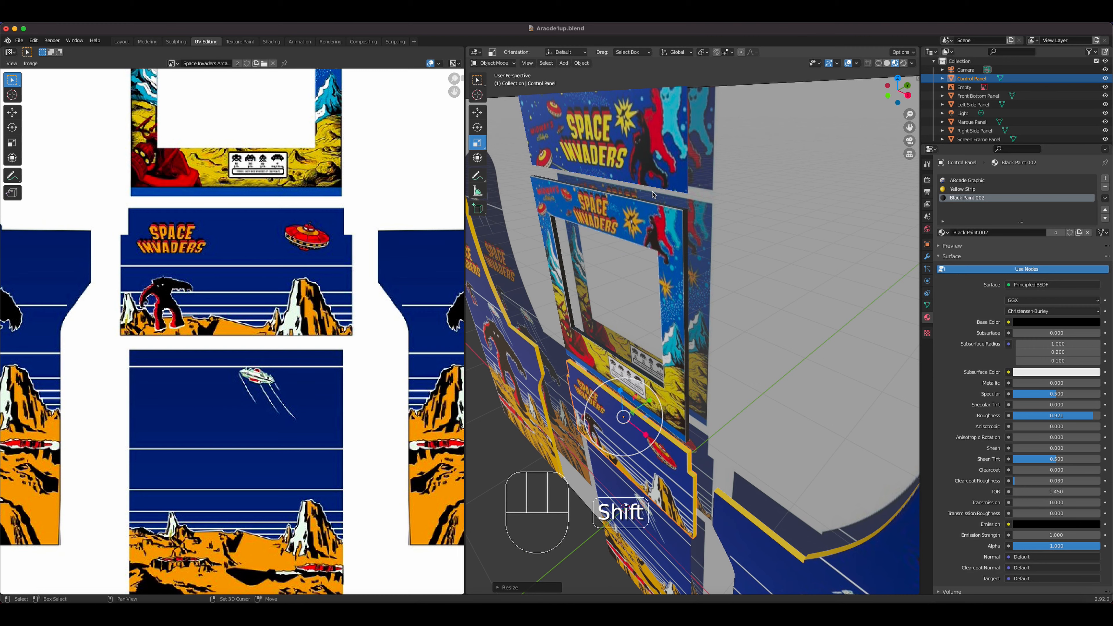
Step: Extrude the Marque Panel's face to give the panel a thin depth
{"action": "middle_click_drag", "start_coordinate": [627, 209], "coordinate": [659, 300], "text": "shift"}
{"action": "key", "text": "Tab"}
{"action": "key", "text": "Tab"}
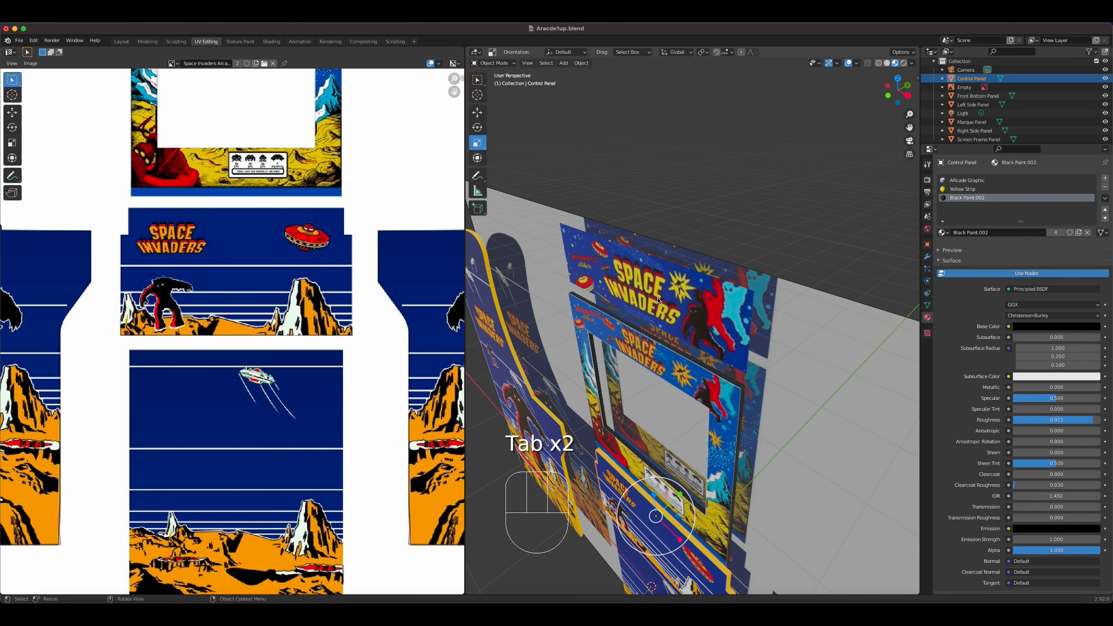
{"action": "left_click", "coordinate": [657, 301]}
{"action": "key", "text": "Tab"}
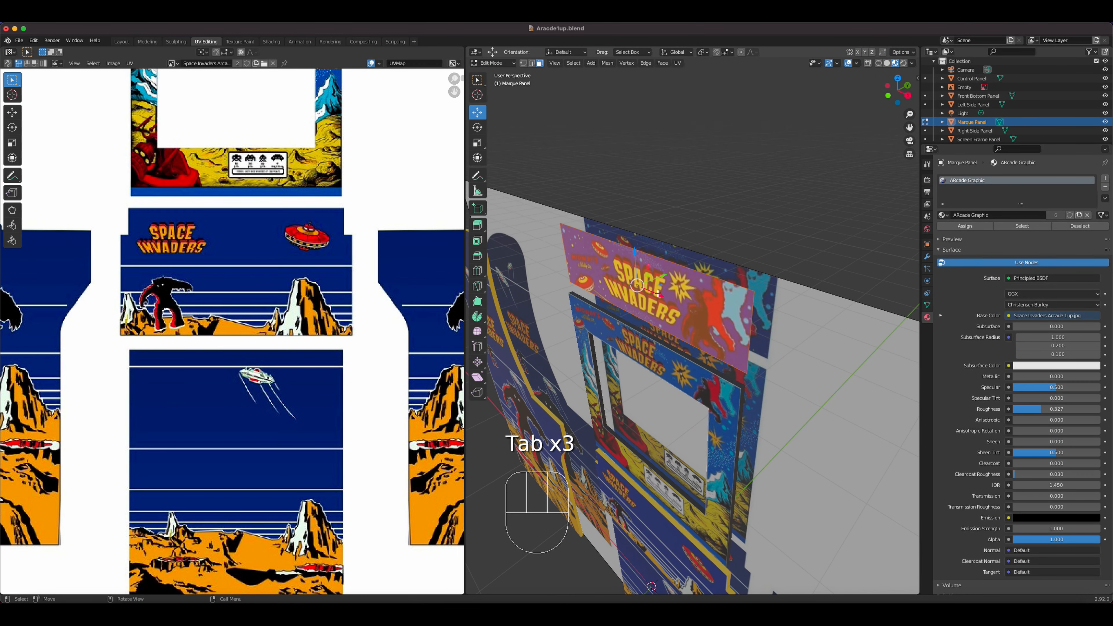
{"action": "key", "text": "e"}
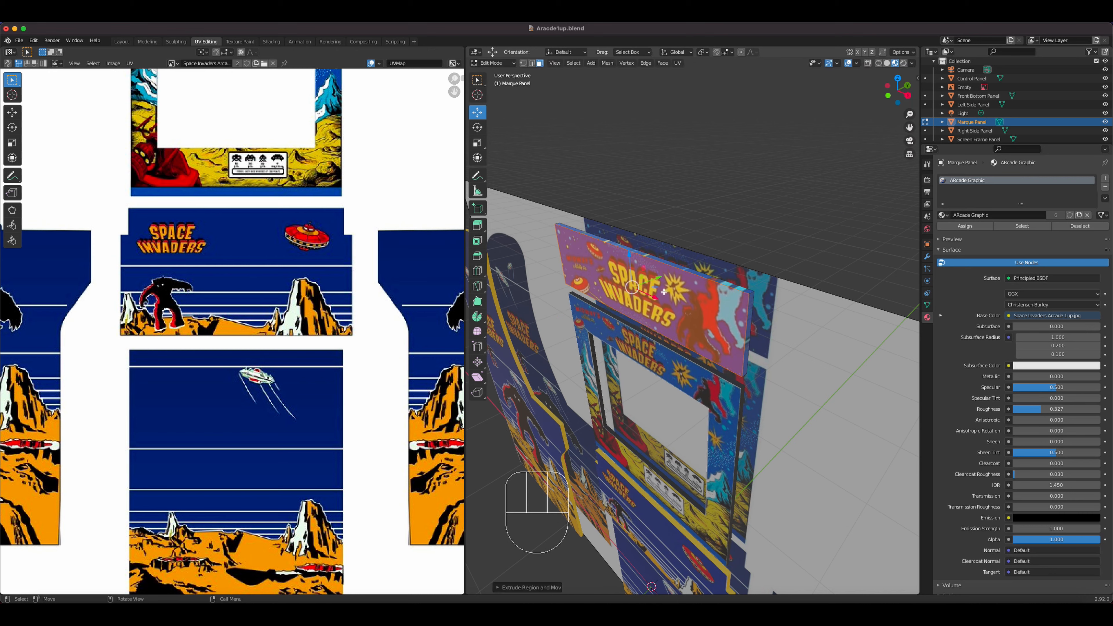
{"action": "left_click", "coordinate": [646, 293]}
Step: Add the Yellow Strip and Black Paint.002 materials to the Marque Panel in two new slots
{"action": "left_click", "coordinate": [1105, 178]}
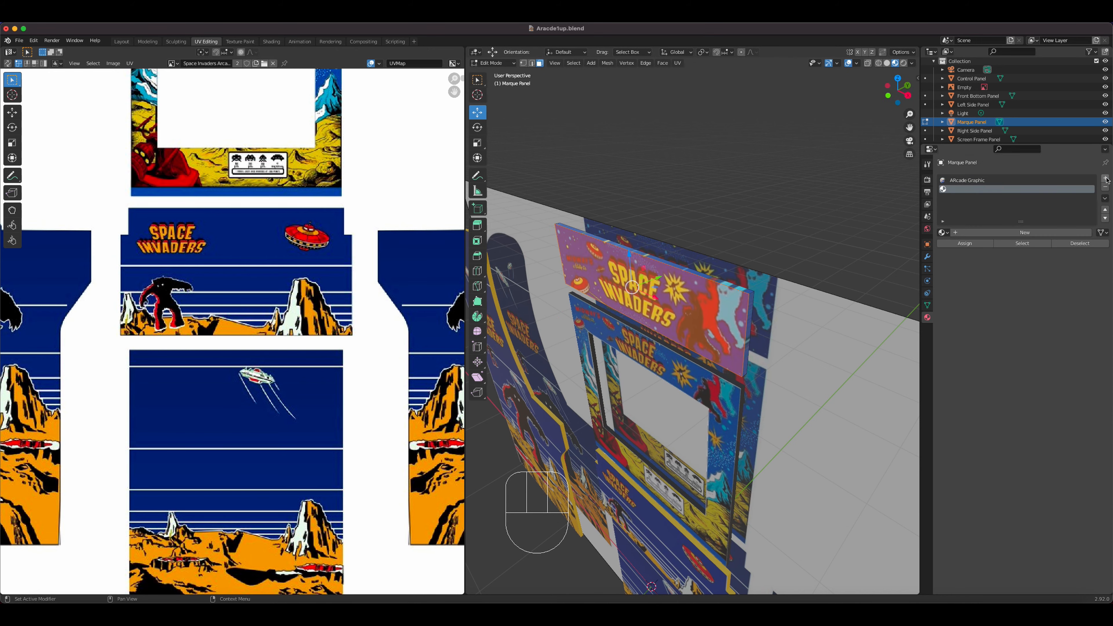
{"action": "left_click", "coordinate": [1105, 178]}
{"action": "left_click", "coordinate": [950, 189]}
{"action": "left_click", "coordinate": [943, 232]}
{"action": "left_click", "coordinate": [952, 271]}
{"action": "left_click", "coordinate": [950, 198]}
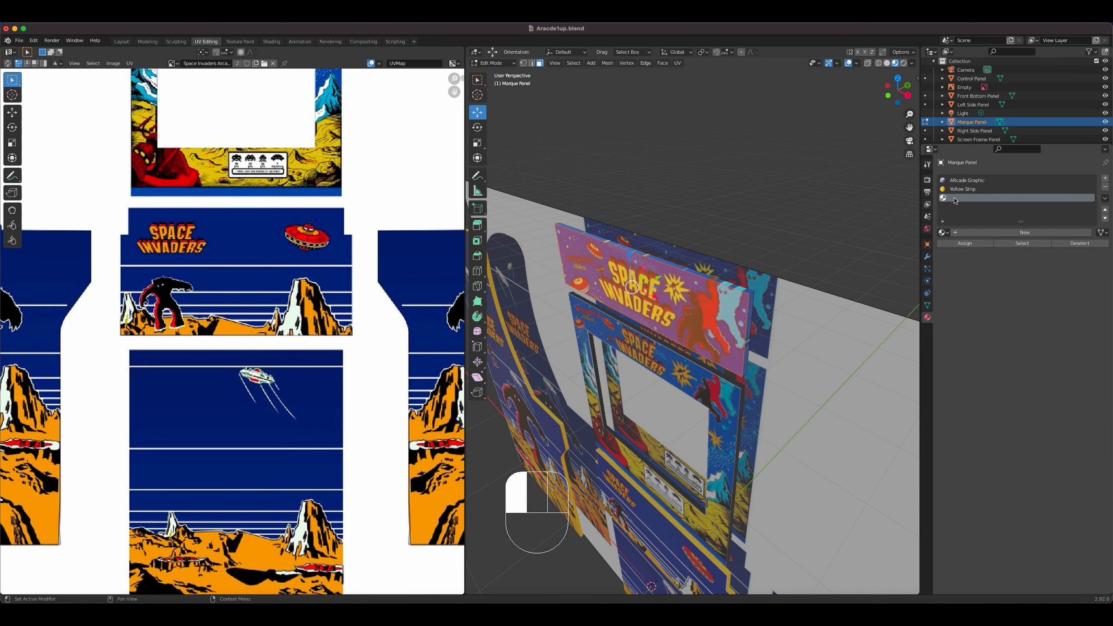
{"action": "left_click", "coordinate": [942, 232]}
{"action": "left_click", "coordinate": [968, 254]}
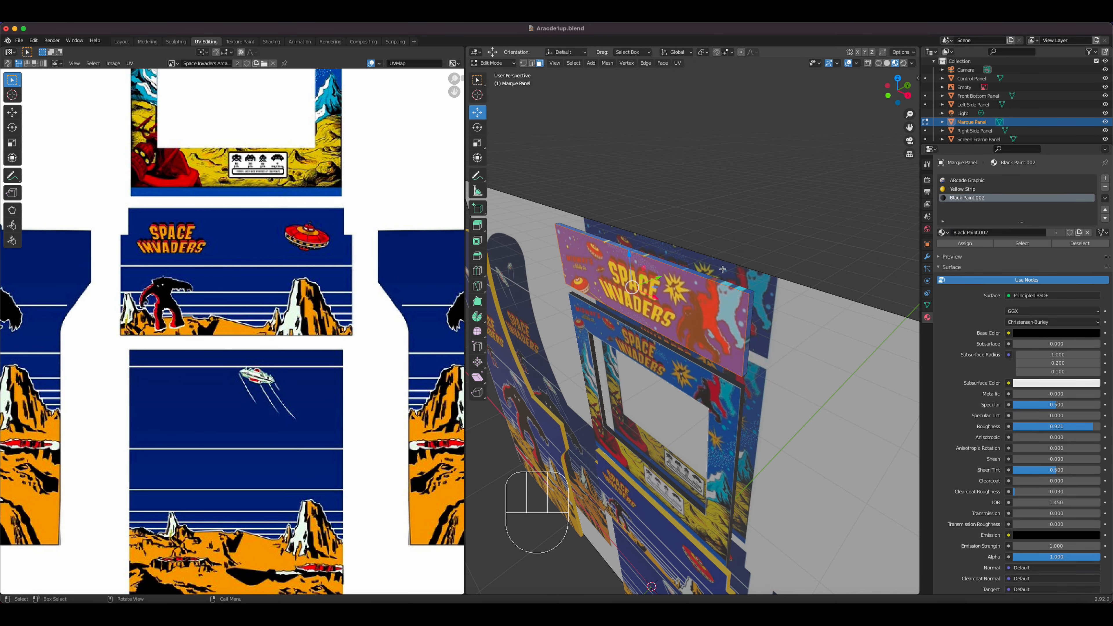
Step: Select the face loop around the Marque Panel's rim and assign the Yellow Strip material to it
{"action": "middle_click_drag", "start_coordinate": [701, 281], "coordinate": [648, 291]}
{"action": "key", "text": "3"}
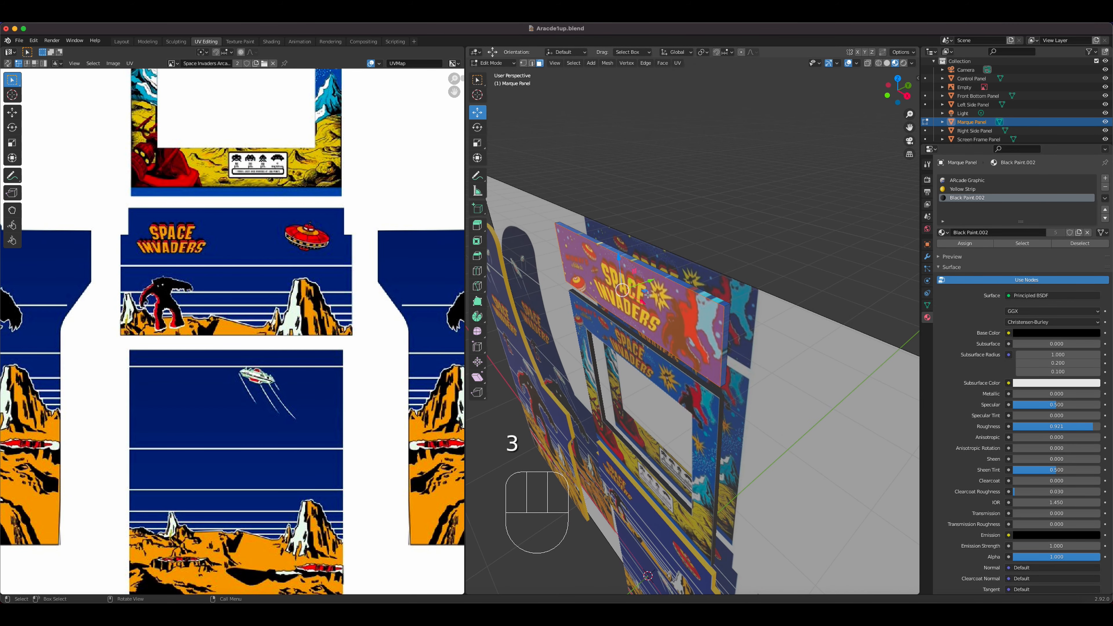
{"action": "left_click", "coordinate": [727, 305], "text": "alt"}
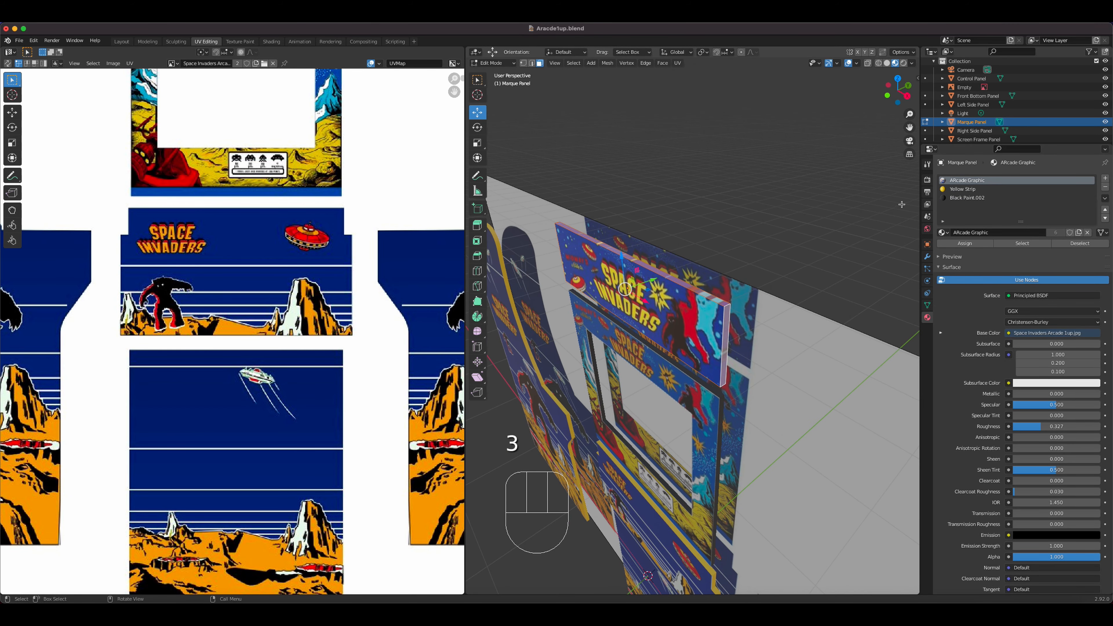
{"action": "left_click", "coordinate": [961, 190]}
{"action": "left_click", "coordinate": [964, 243]}
Step: Assign Black Paint.002 to the Marque Panel's back face, save the file, and return to Object Mode
{"action": "mouse_move", "coordinate": [701, 272]}
{"action": "middle_mouse_down"}
{"action": "mouse_move", "coordinate": [594, 256]}
{"action": "mouse_move", "coordinate": [740, 241]}
{"action": "mouse_move", "coordinate": [748, 260]}
{"action": "mouse_move", "coordinate": [733, 302]}
{"action": "mouse_move", "coordinate": [832, 256]}
{"action": "mouse_move", "coordinate": [754, 272]}
{"action": "mouse_move", "coordinate": [830, 307]}
{"action": "mouse_move", "coordinate": [757, 306]}
{"action": "middle_mouse_up"}
{"action": "left_click", "coordinate": [584, 251]}
{"action": "left_click", "coordinate": [967, 198]}
{"action": "left_click", "coordinate": [964, 243]}
{"action": "scroll", "coordinate": [748, 260], "scroll_direction": "down", "scroll_amount": 5}
{"action": "key", "text": "super+s"}
{"action": "scroll", "coordinate": [757, 305], "scroll_direction": "up", "scroll_amount": 5}
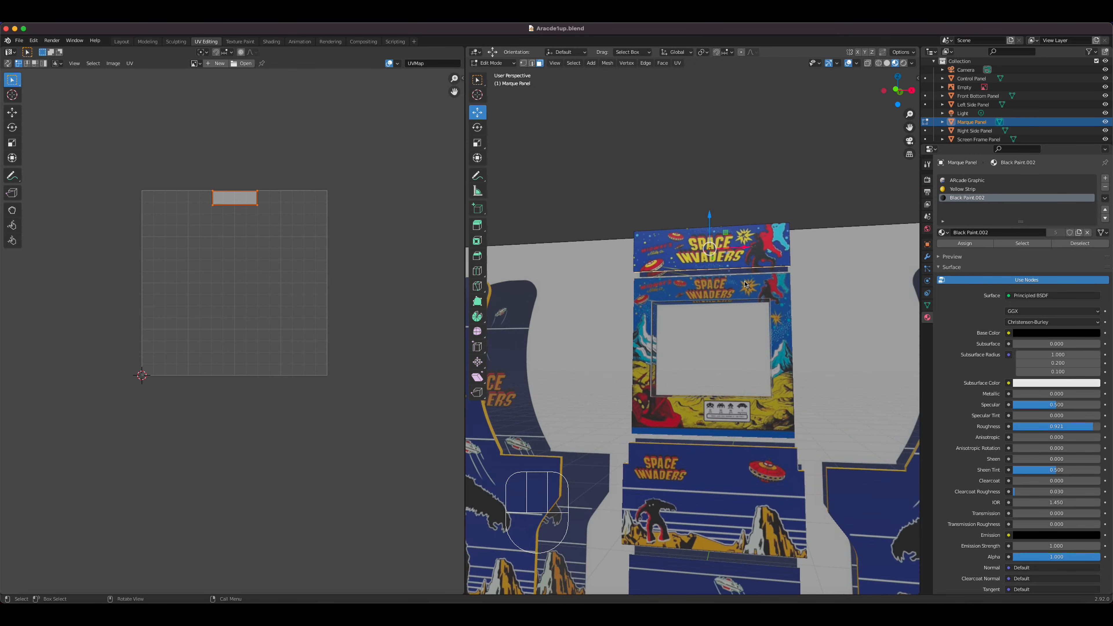
{"action": "scroll", "coordinate": [756, 305], "scroll_direction": "down", "scroll_amount": 6}
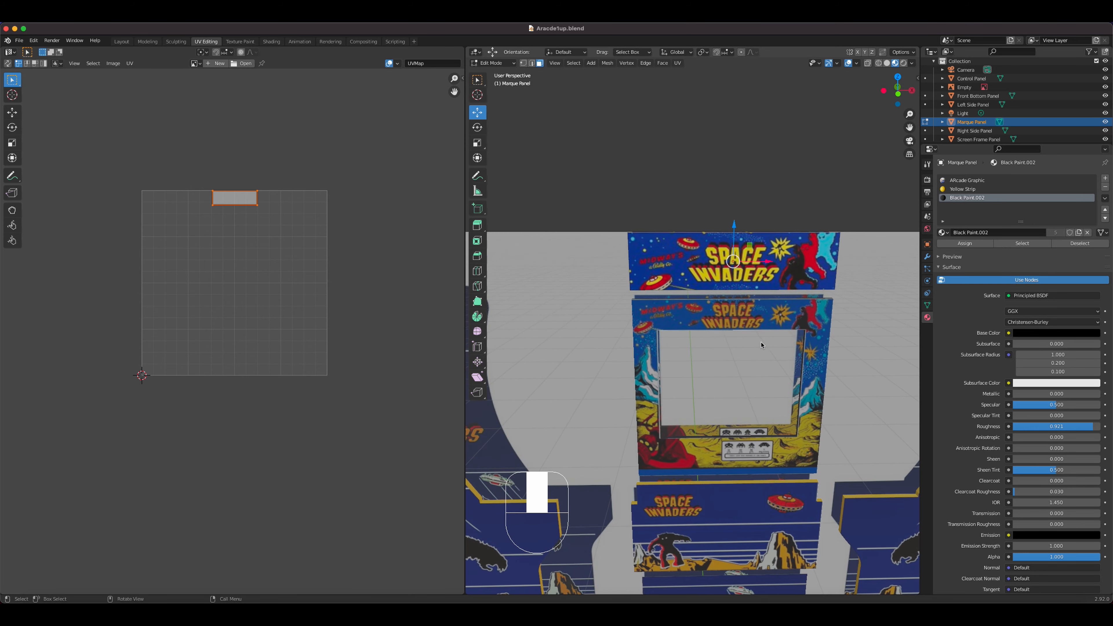
{"action": "scroll", "coordinate": [757, 344], "scroll_direction": "down", "scroll_amount": 2}
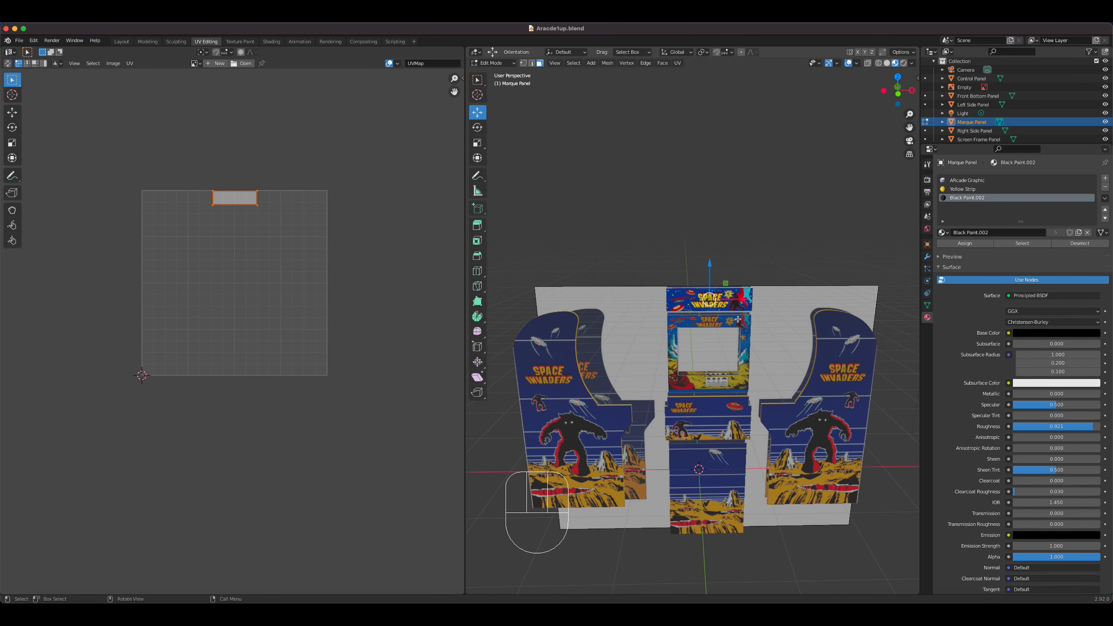
{"action": "key", "text": "Tab"}
Step: Select the four edges around the Screen Frame Panel's inner opening and fill them with a face for the screen
{"action": "middle_click_drag", "start_coordinate": [748, 334], "coordinate": [749, 282]}
{"action": "scroll", "coordinate": [749, 324], "scroll_direction": "up", "scroll_amount": 4}
{"action": "scroll", "coordinate": [793, 335], "scroll_direction": "up", "scroll_amount": 4}
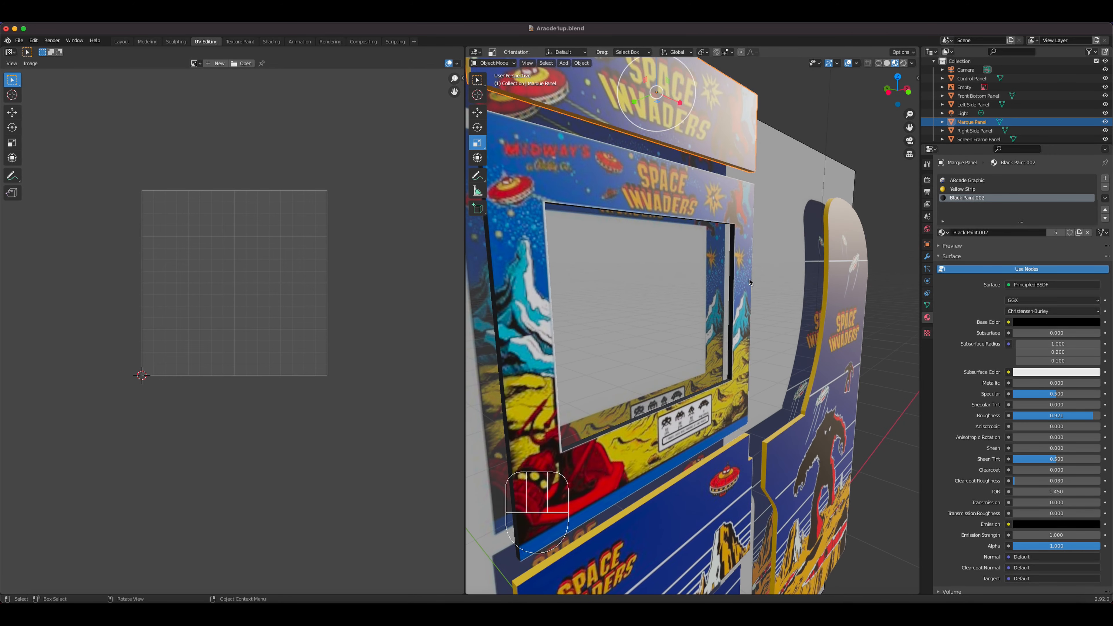
{"action": "left_click", "coordinate": [749, 282]}
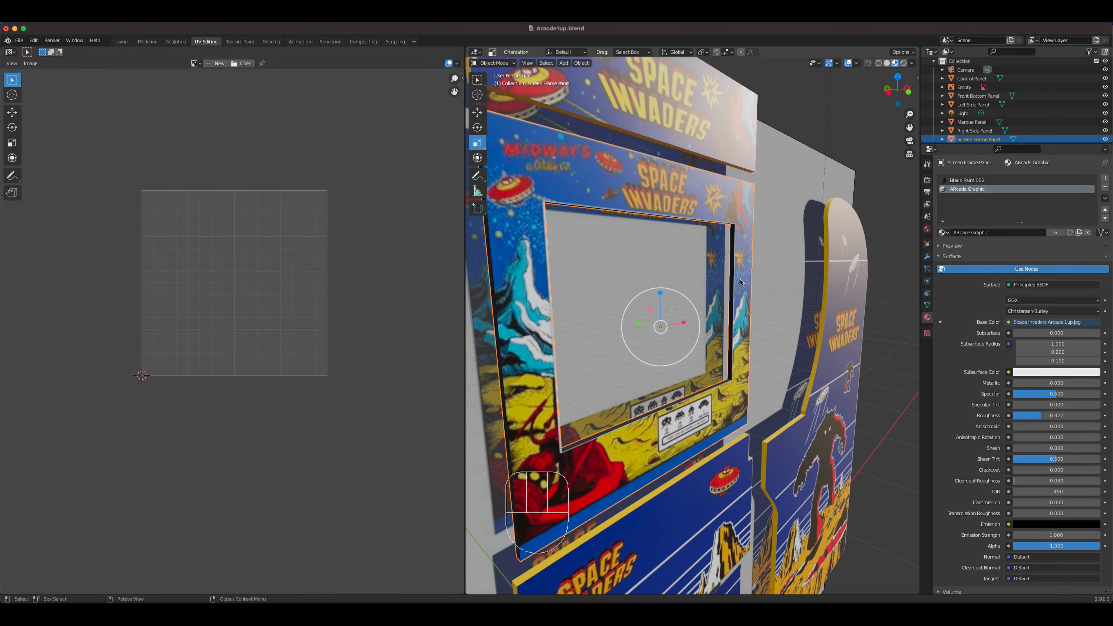
{"action": "key", "text": "Tab"}
{"action": "middle_click_drag", "start_coordinate": [740, 282], "coordinate": [656, 241]}
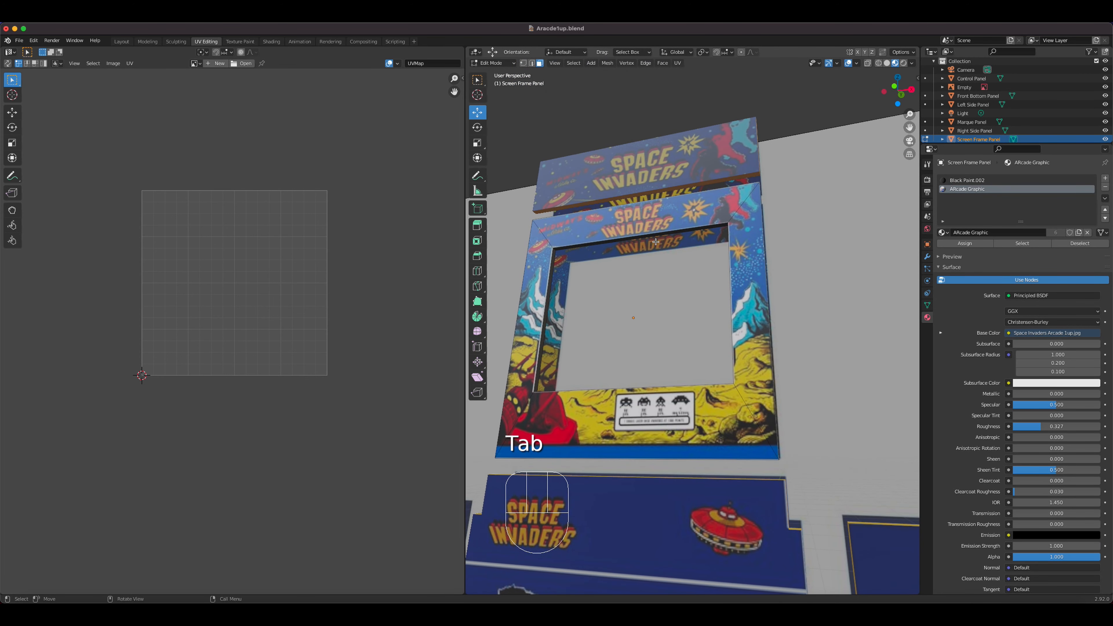
{"action": "key", "text": "2"}
{"action": "left_click", "coordinate": [644, 242]}
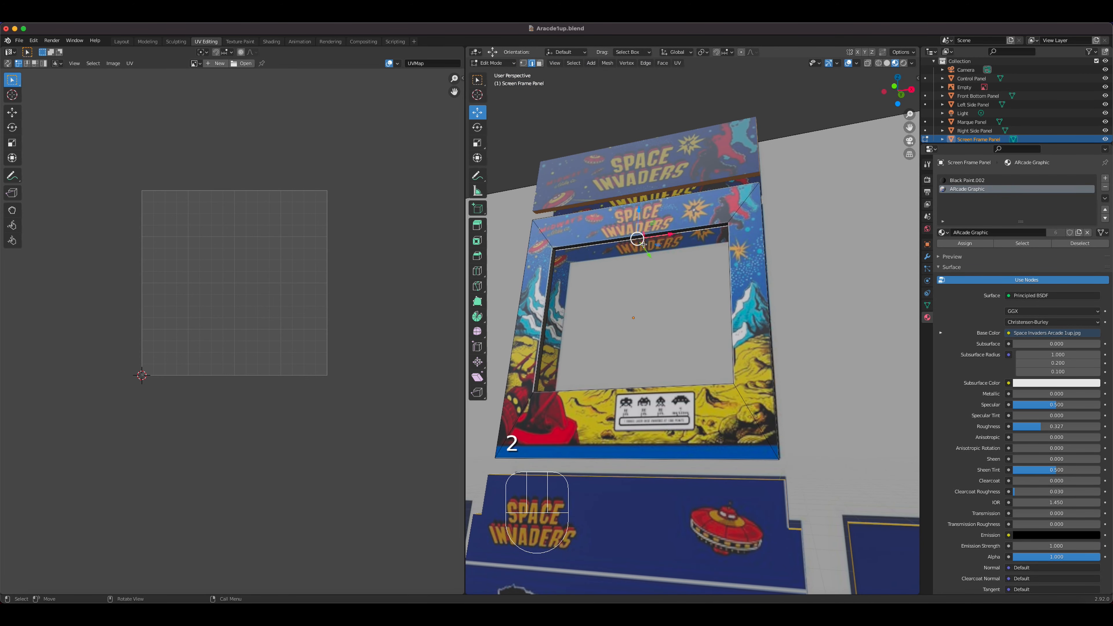
{"action": "left_click", "coordinate": [550, 290], "text": "shift"}
{"action": "middle_click_drag", "start_coordinate": [550, 290], "coordinate": [699, 377]}
{"action": "left_click", "coordinate": [729, 315], "text": "shift"}
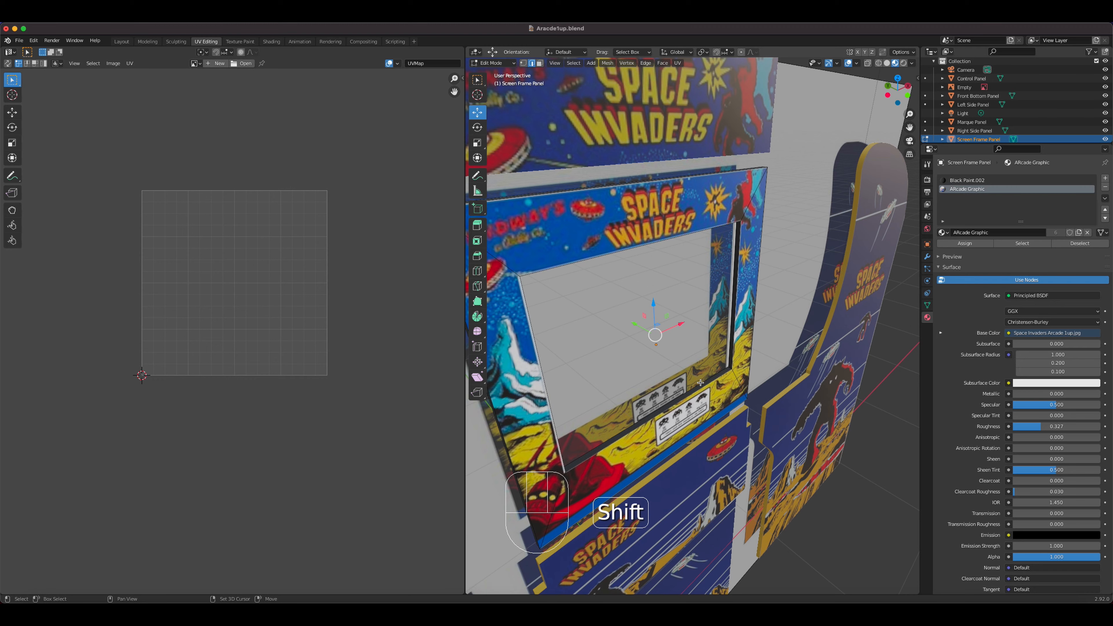
{"action": "left_click", "coordinate": [700, 383], "text": "shift"}
{"action": "key", "text": "f"}
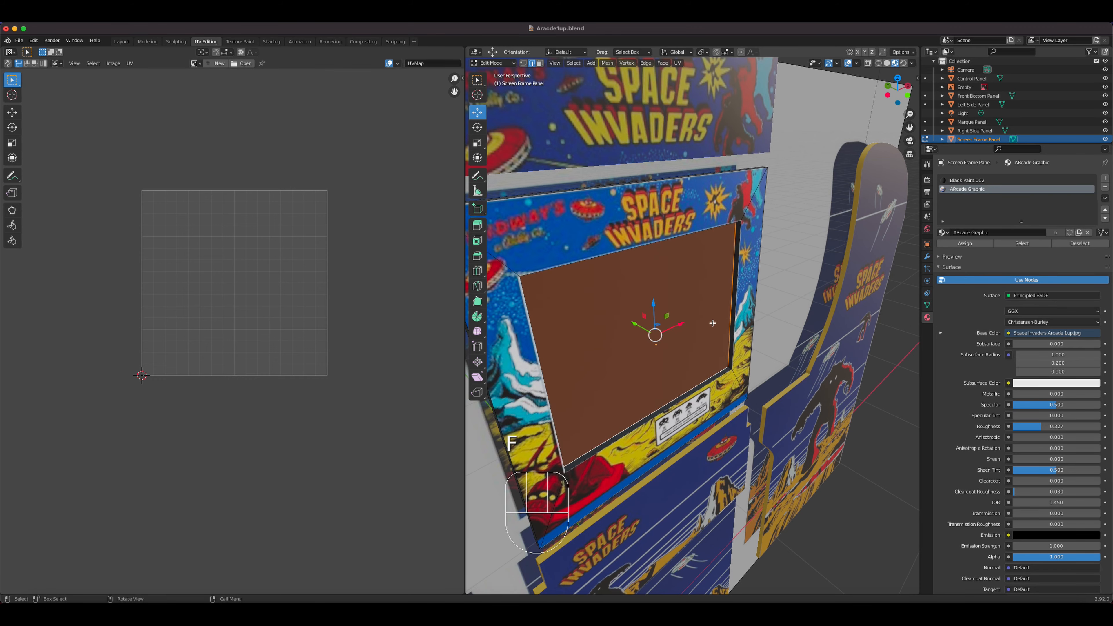
Step: Add a third material slot to the Screen Frame Panel with a new material named Arcade LED Screen
{"action": "middle_click_drag", "start_coordinate": [707, 329], "coordinate": [860, 281]}
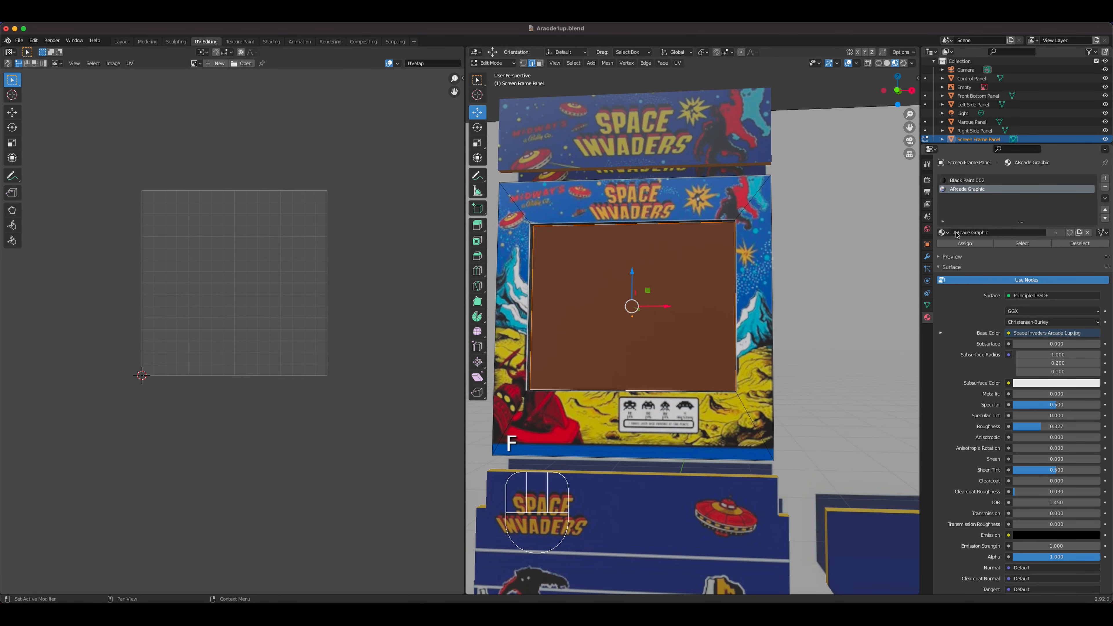
{"action": "mouse_move", "coordinate": [694, 263]}
{"action": "middle_mouse_down"}
{"action": "mouse_move", "coordinate": [685, 279]}
{"action": "mouse_move", "coordinate": [705, 273]}
{"action": "middle_mouse_up"}
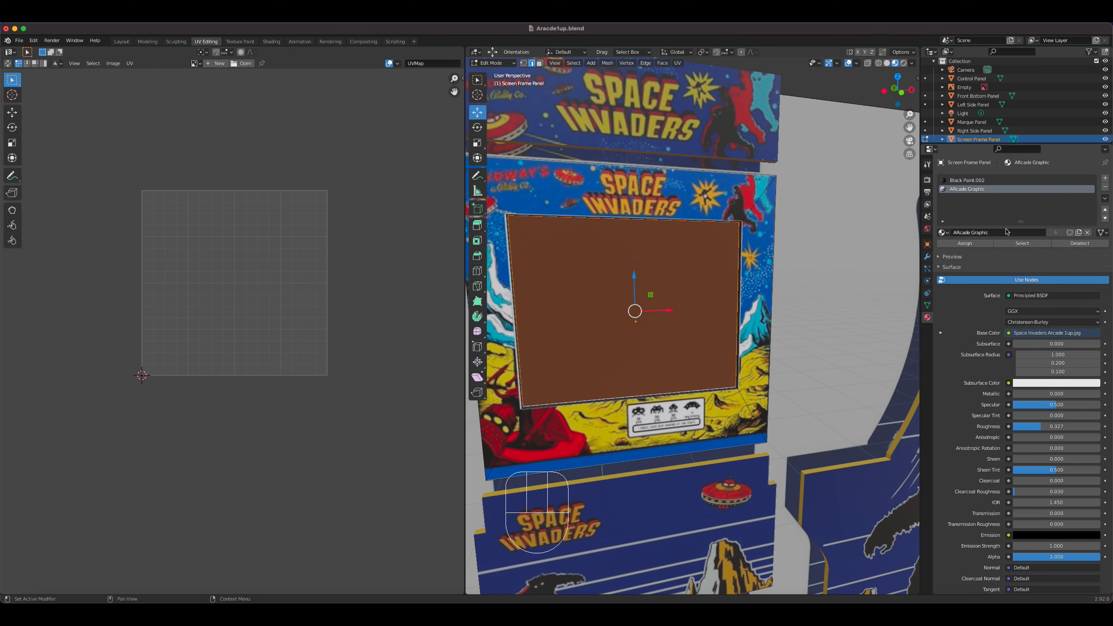
{"action": "left_click", "coordinate": [1105, 178]}
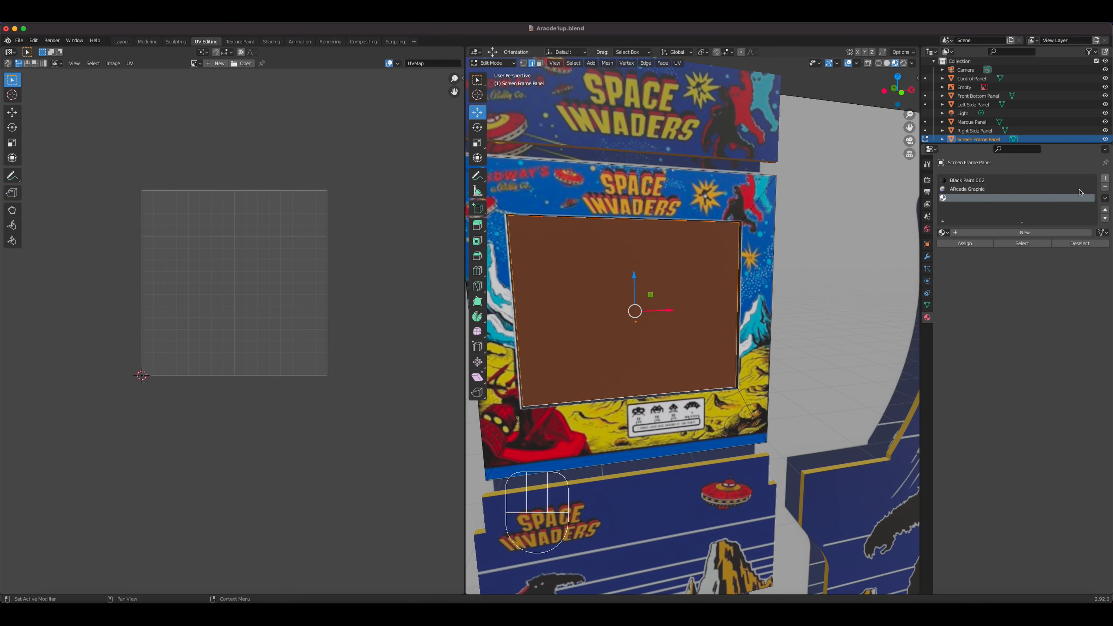
{"action": "left_click", "coordinate": [979, 232]}
{"action": "double_click", "coordinate": [984, 199]}
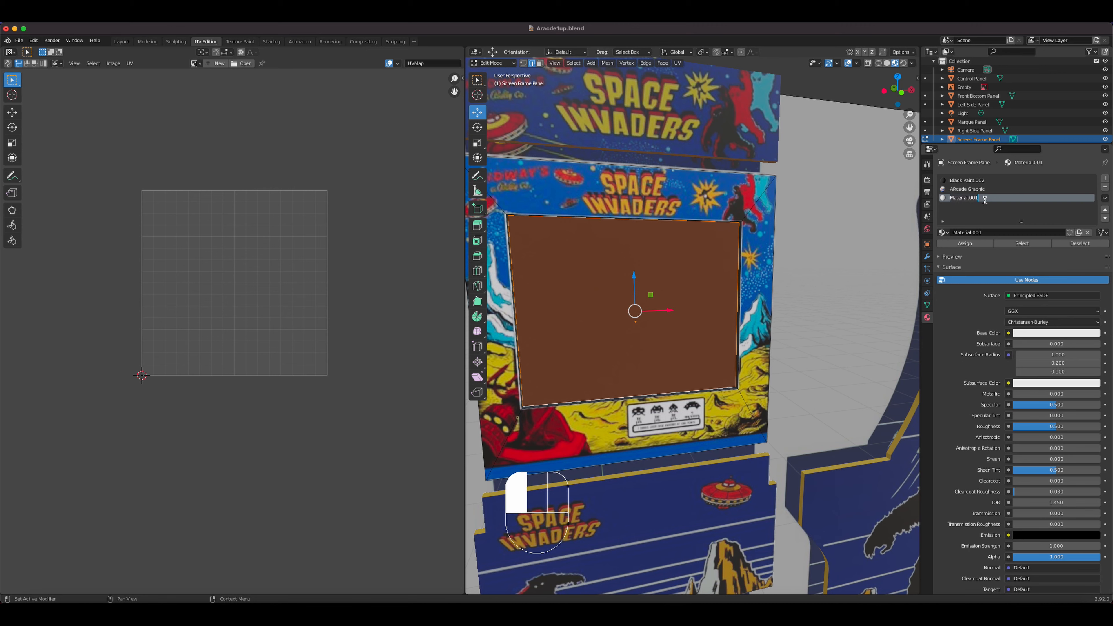
{"action": "type", "text": "Arcade LED"}
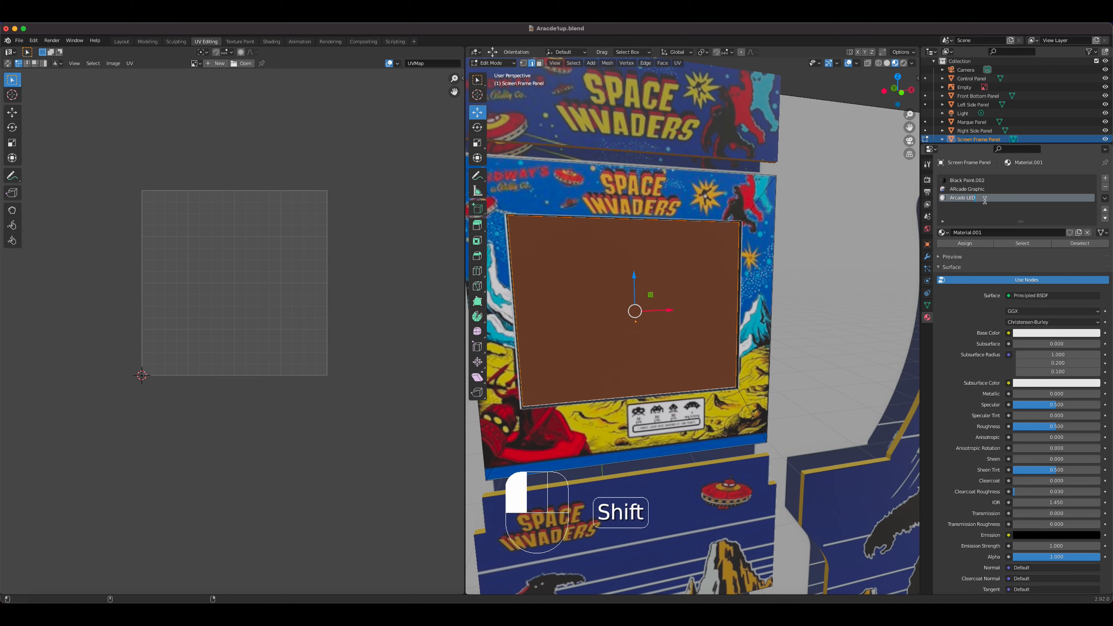
{"action": "type", "text": " Screen"}
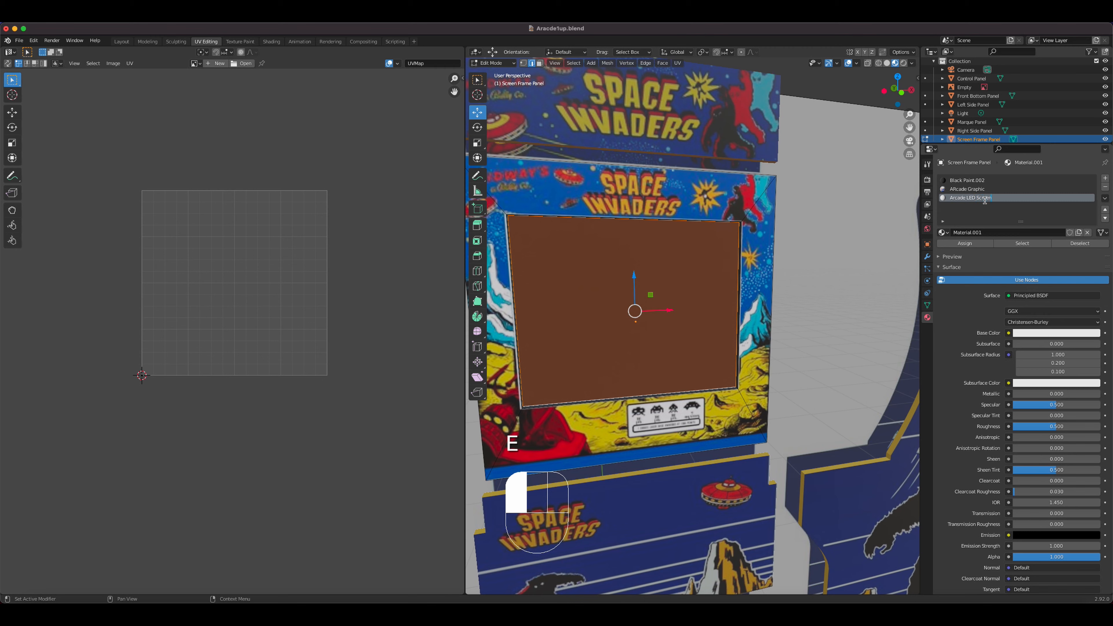
{"action": "key", "text": "Return"}
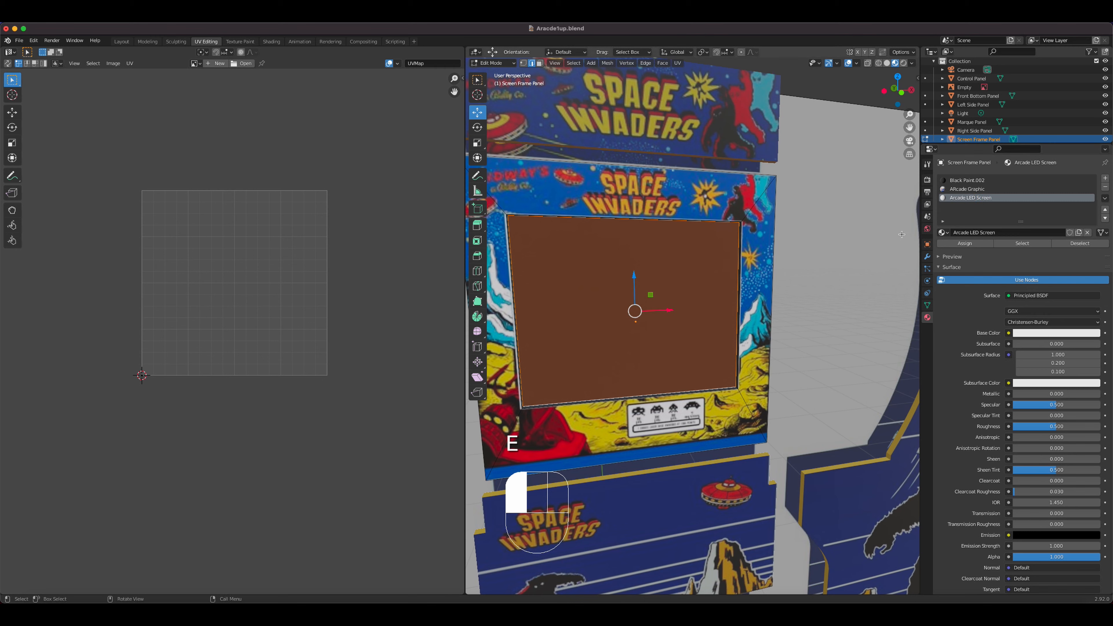
Step: Assign the Arcade LED Screen material to the screen face and change its surface shader to Emission
{"action": "left_click", "coordinate": [960, 247]}
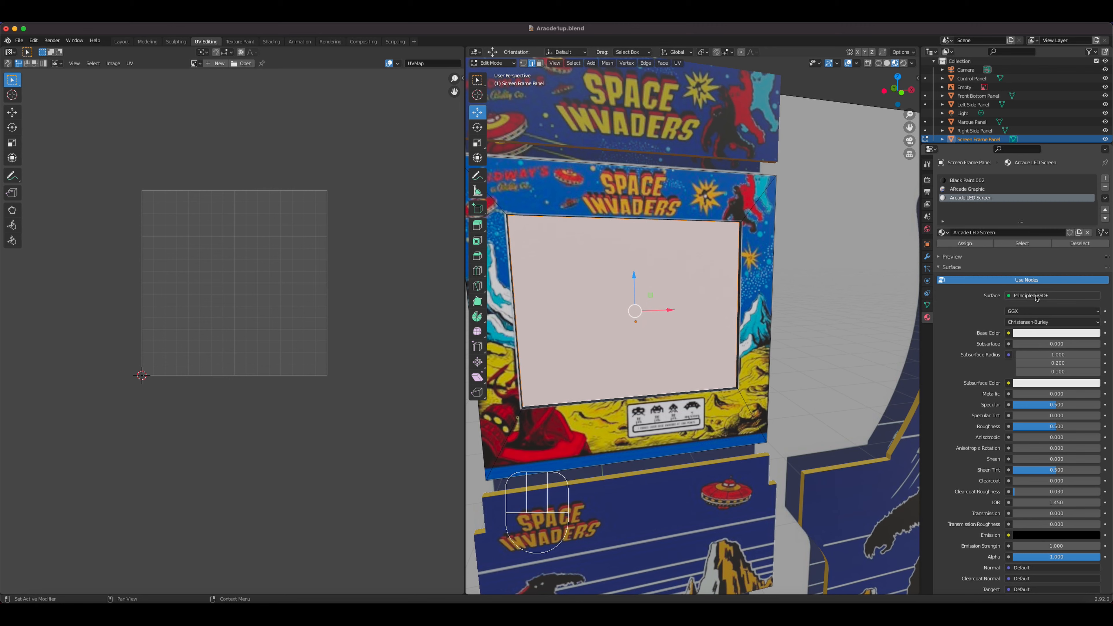
{"action": "left_click_drag", "start_coordinate": [1033, 300], "coordinate": [996, 353]}
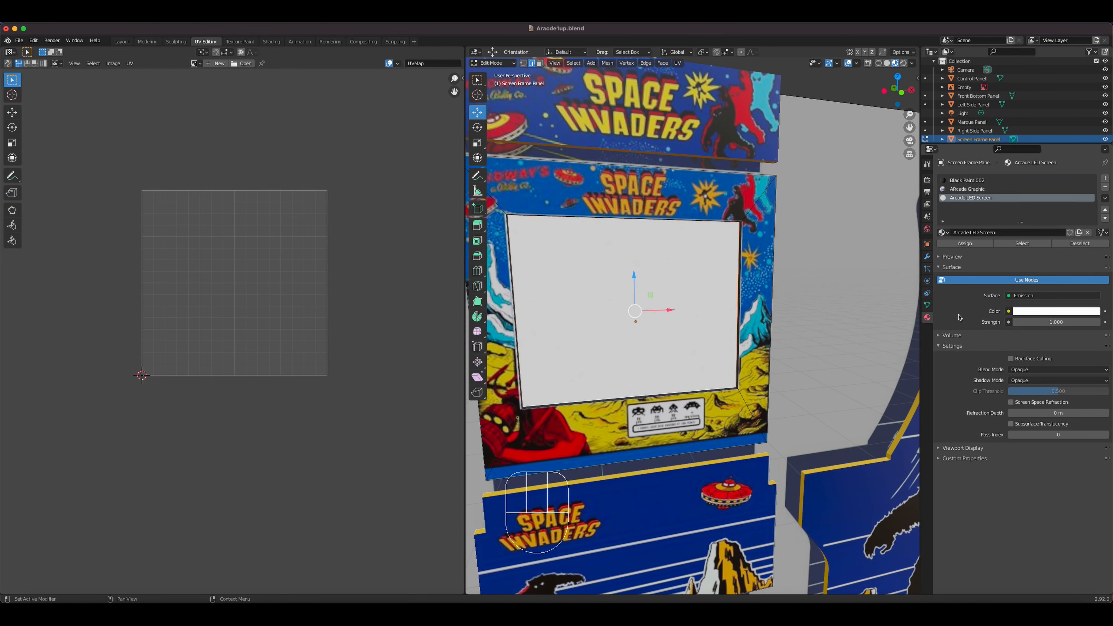
{"action": "mouse_move", "coordinate": [1053, 323]}
{"action": "left_mouse_down"}
{"action": "mouse_move", "coordinate": [1085, 327]}
{"action": "mouse_move", "coordinate": [1051, 324]}
{"action": "left_mouse_up"}
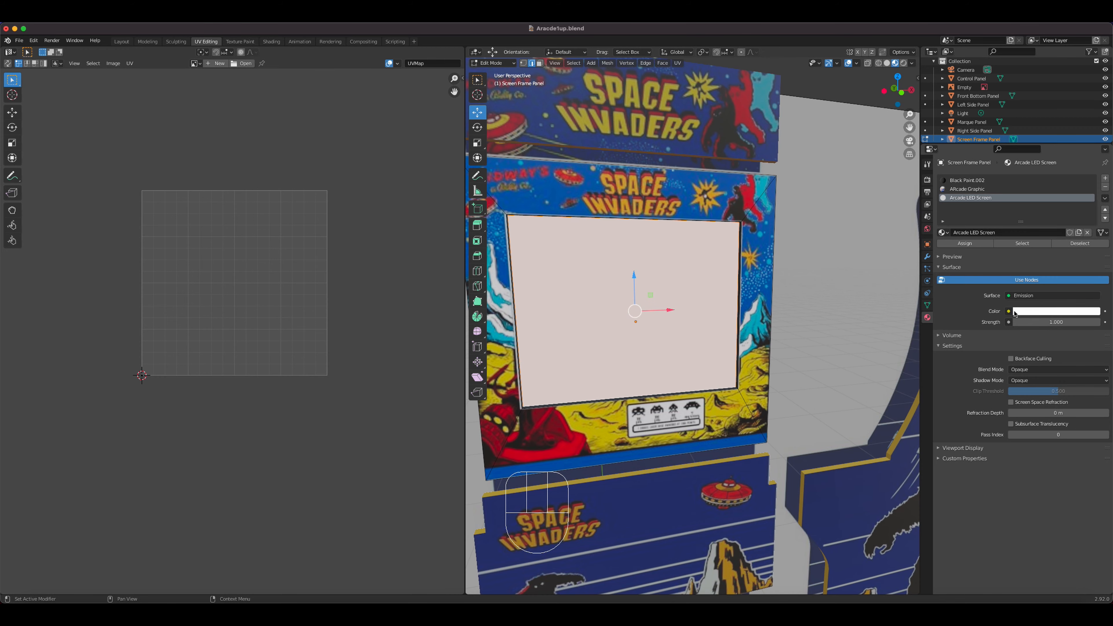
Step: Feed the color of the Space Invader Screen.jpg image texture into the Emission node's color in the Shading workspace
{"action": "left_click", "coordinate": [272, 41]}
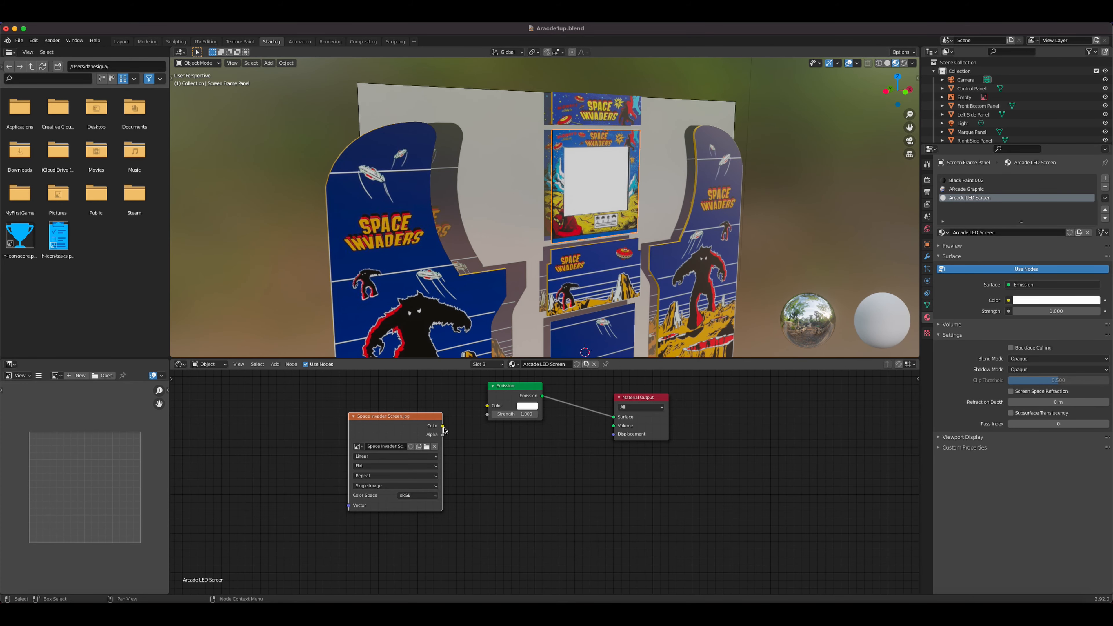
{"action": "left_click_drag", "start_coordinate": [442, 426], "coordinate": [487, 406]}
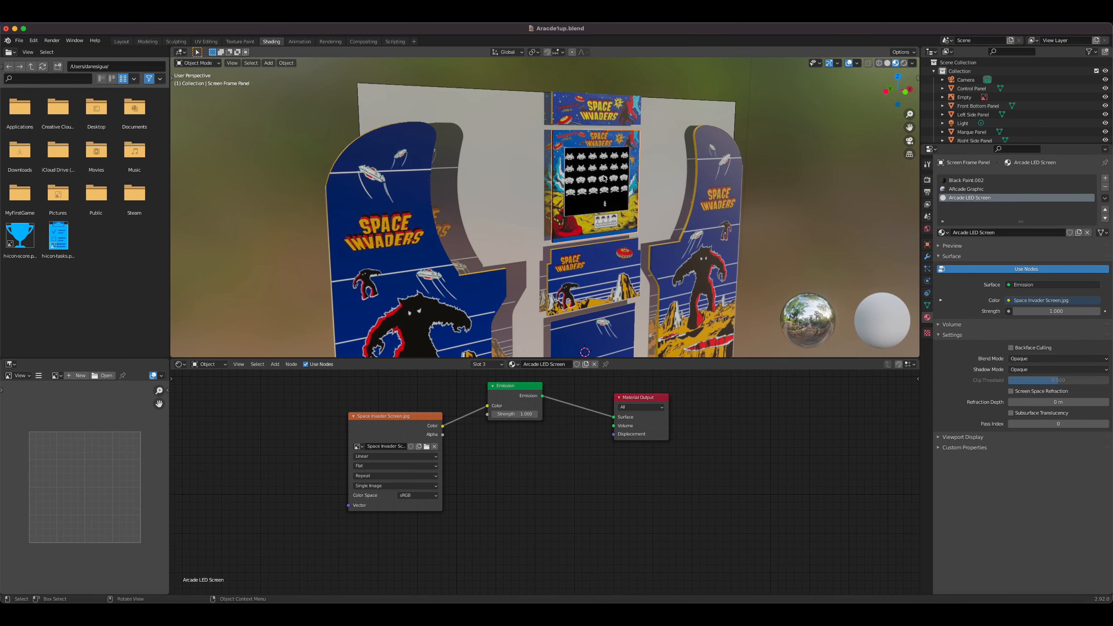
{"action": "left_click", "coordinate": [604, 177]}
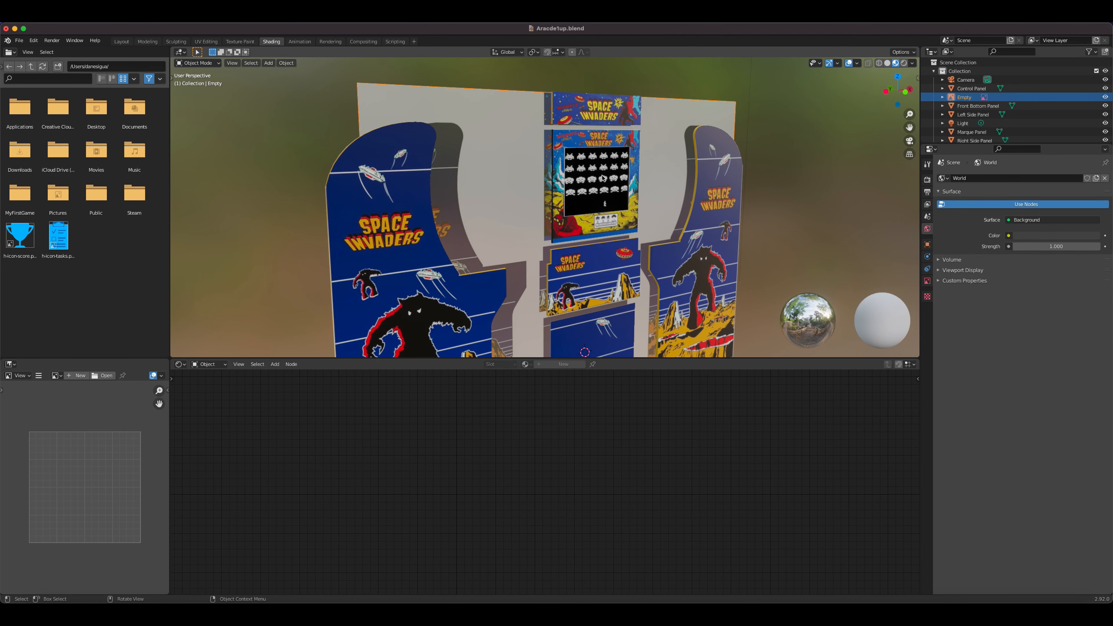
Step: Return to UV editing of the Screen Frame Panel's screen face and project its UVs from the front view
{"action": "left_click", "coordinate": [206, 41]}
{"action": "left_click", "coordinate": [606, 265]}
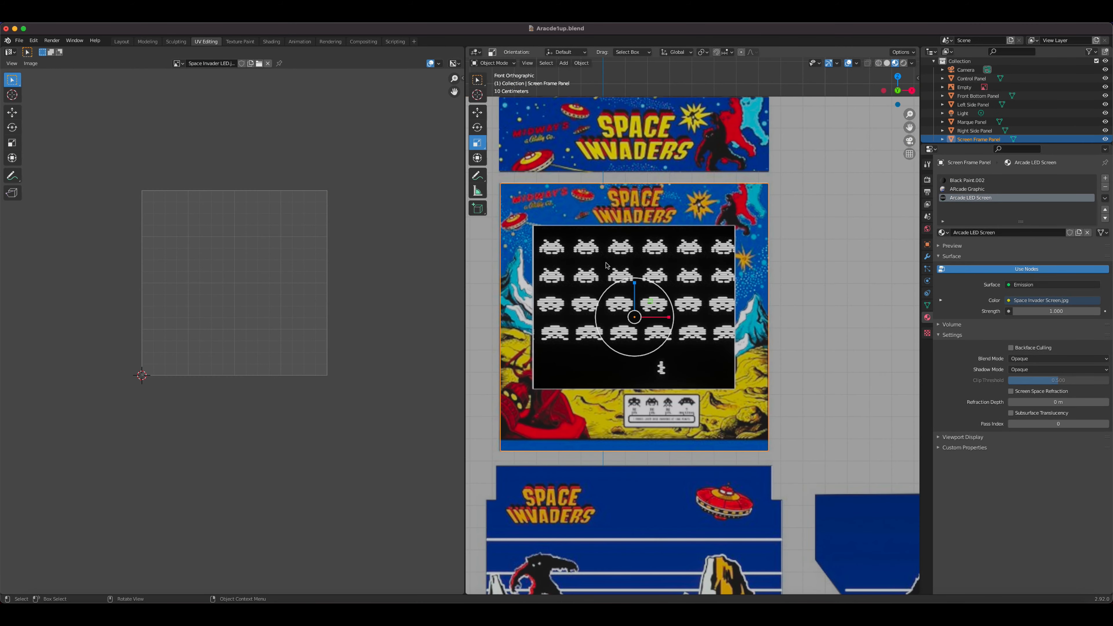
{"action": "key", "text": "Tab"}
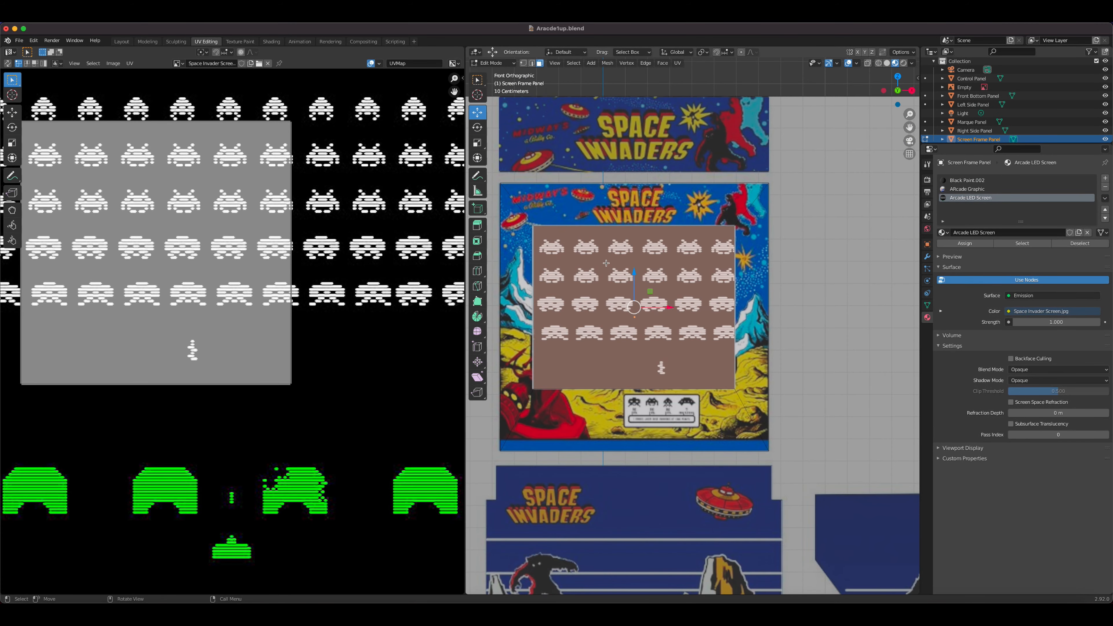
{"action": "right_click", "coordinate": [631, 288]}
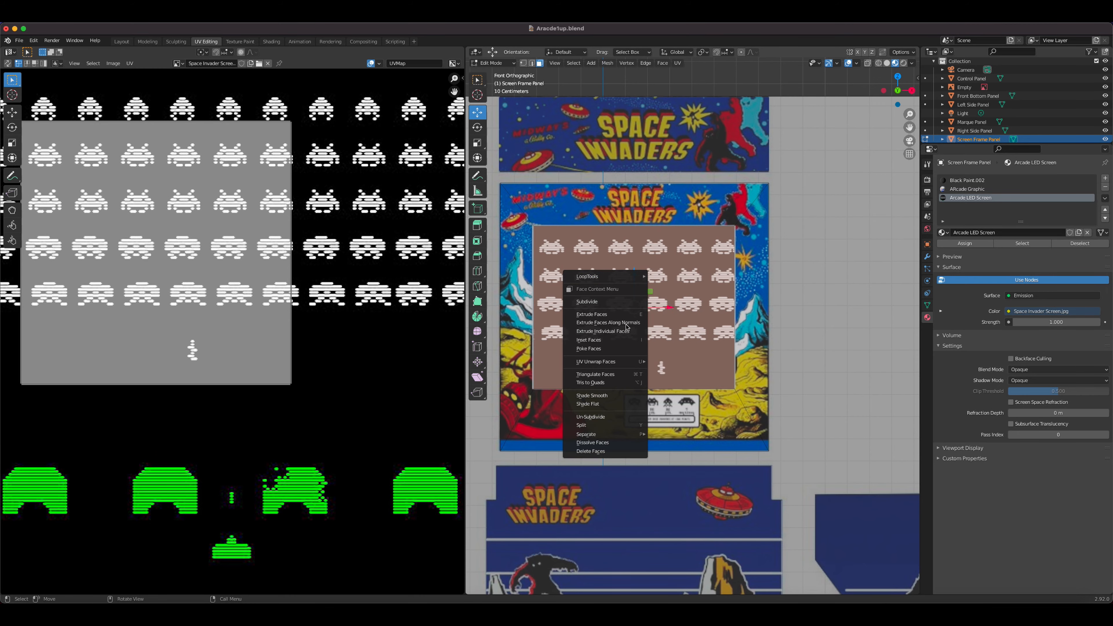
{"action": "key", "text": "u"}
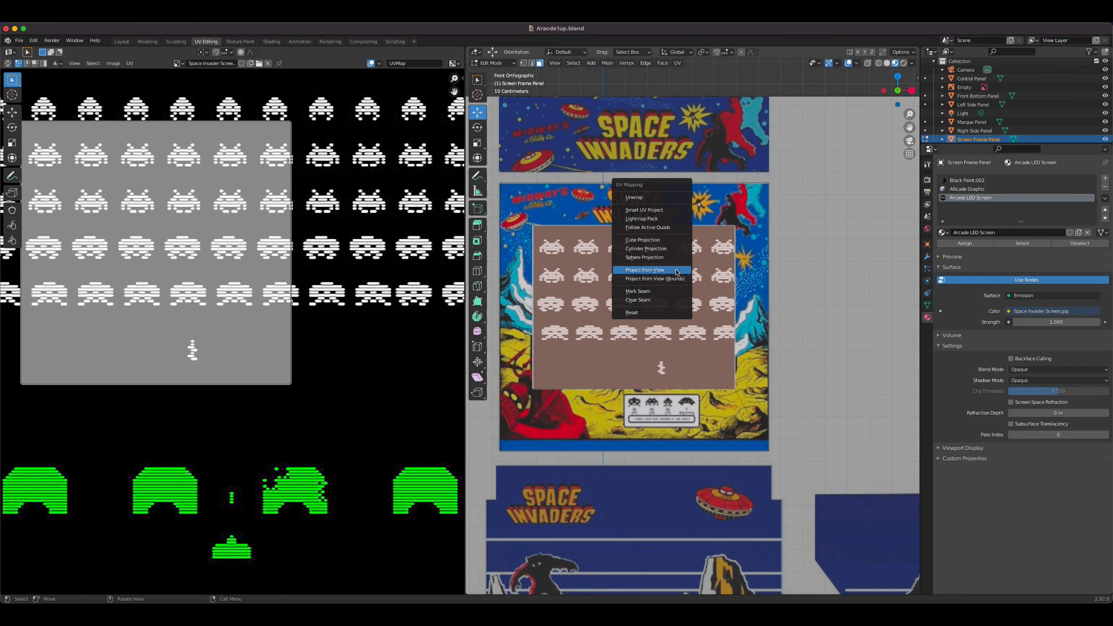
{"action": "left_click", "coordinate": [677, 272]}
{"action": "key", "text": "n"}
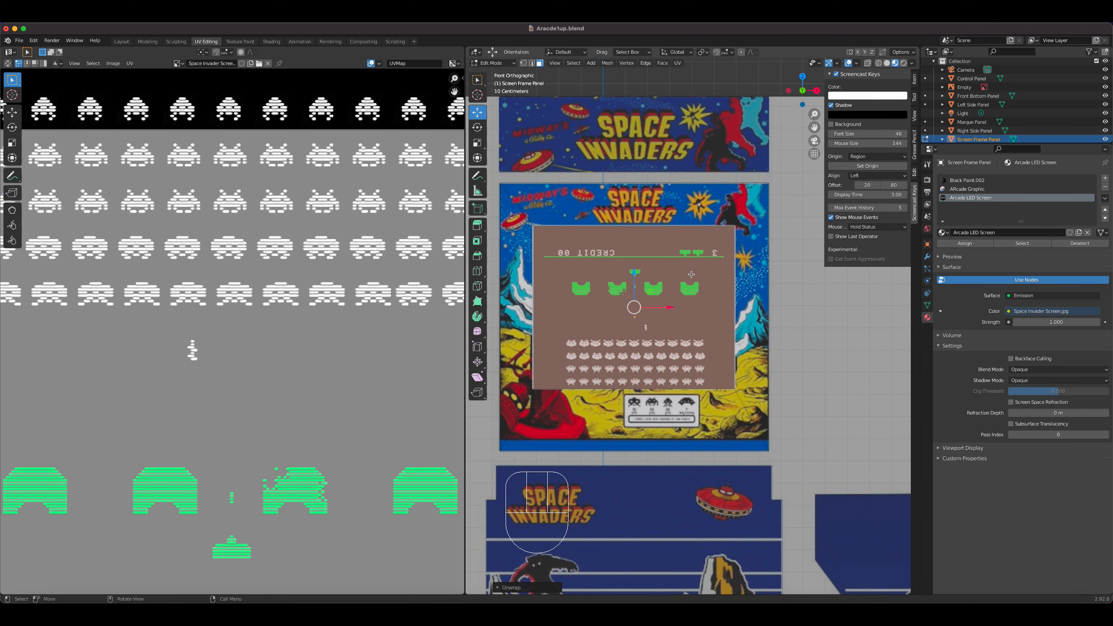
{"action": "key", "text": "n"}
{"action": "key", "text": "u"}
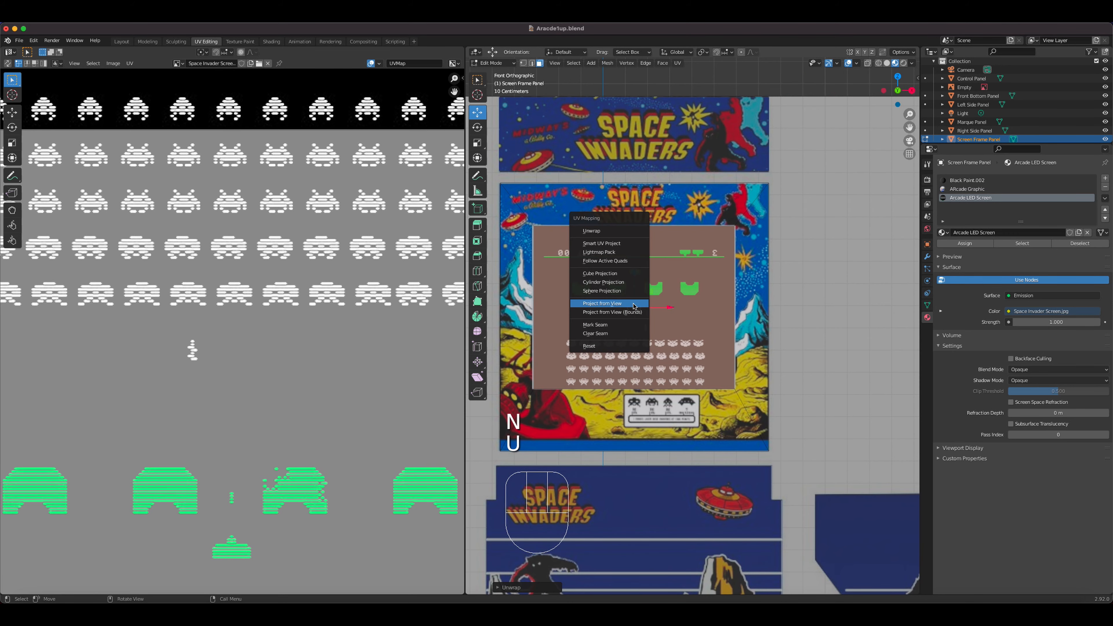
{"action": "left_click", "coordinate": [633, 303]}
Step: Scale the screen face's UVs up about 3.7 times and center them over the game screen image
{"action": "scroll", "coordinate": [317, 286], "scroll_direction": "down", "scroll_amount": 5}
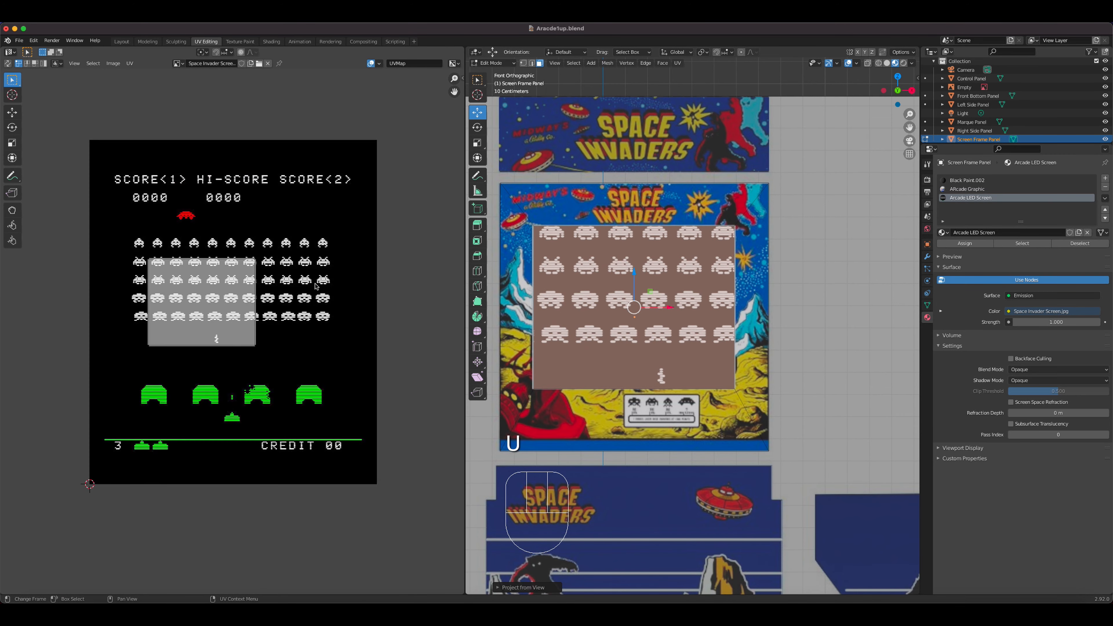
{"action": "key", "text": "a"}
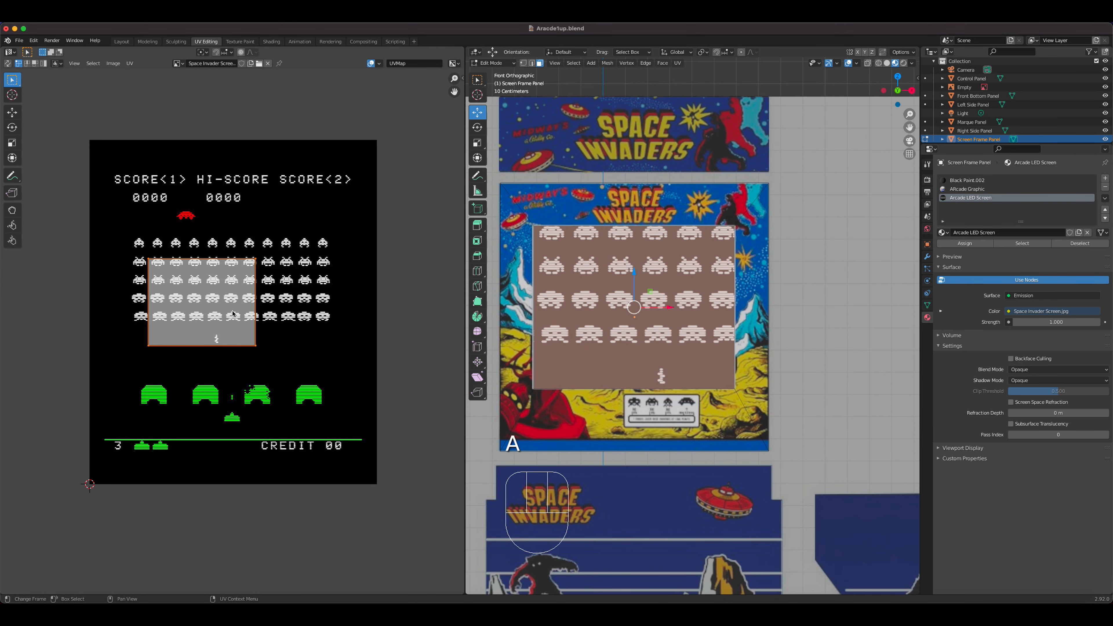
{"action": "key", "text": "s"}
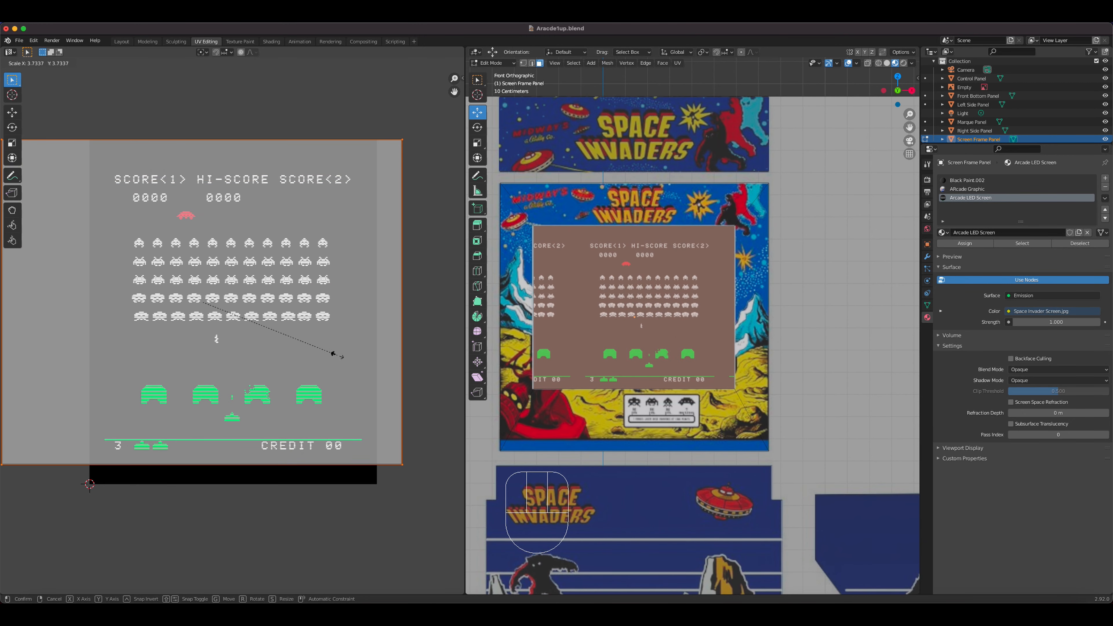
{"action": "left_click", "coordinate": [336, 353]}
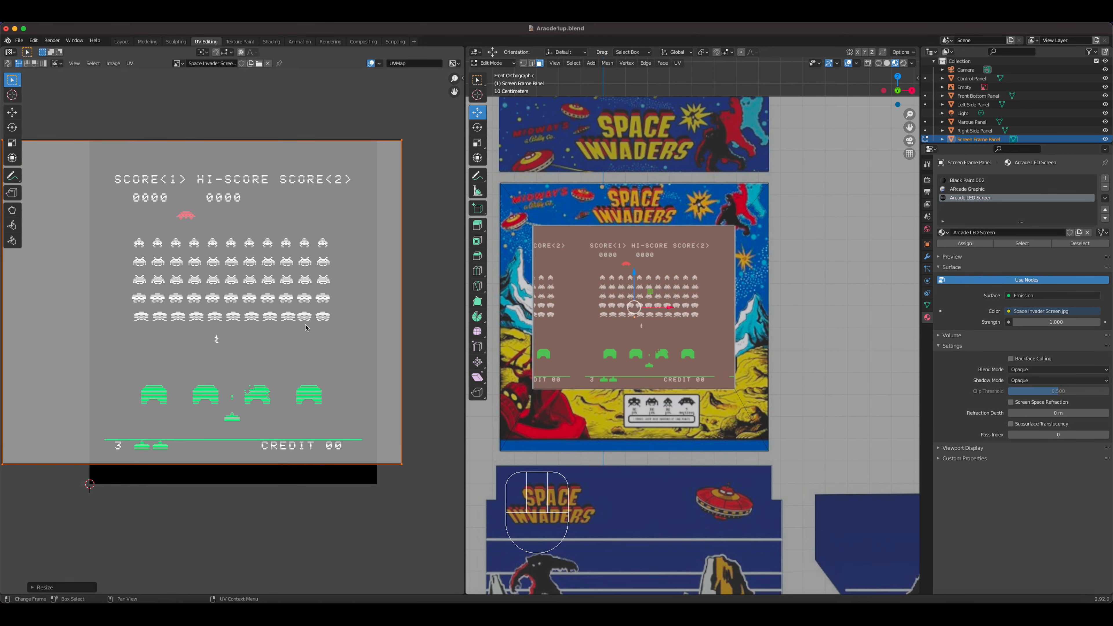
{"action": "key", "text": "g"}
{"action": "left_click", "coordinate": [341, 338]}
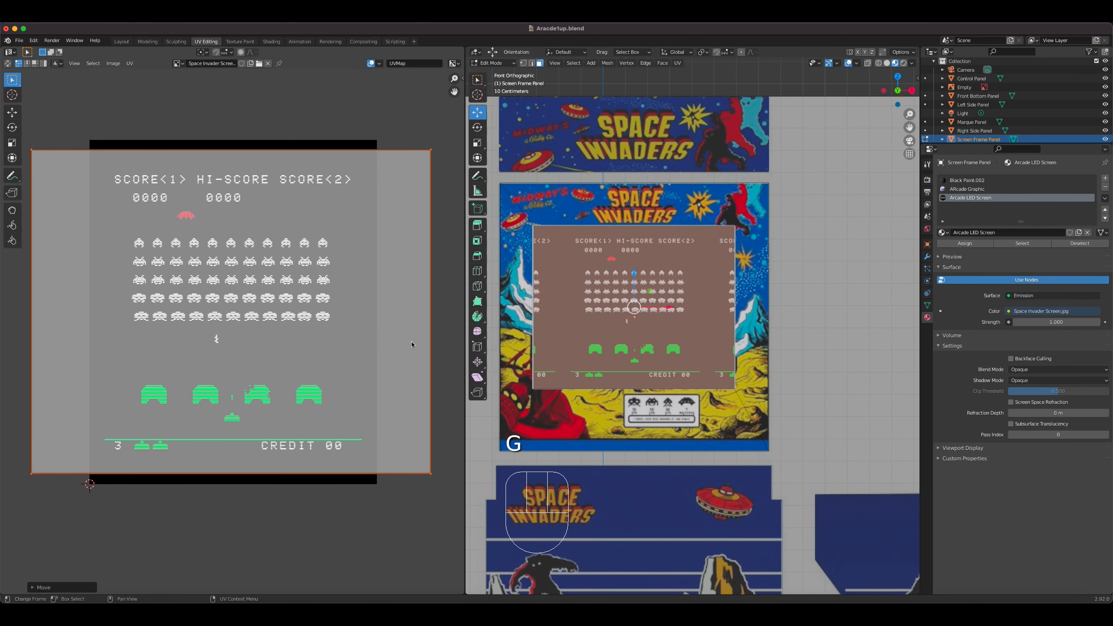
Step: Narrow the screen face's UVs to about 0.71 of their width, stretch them vertically and move them to fit the game image
{"action": "left_click", "coordinate": [12, 143]}
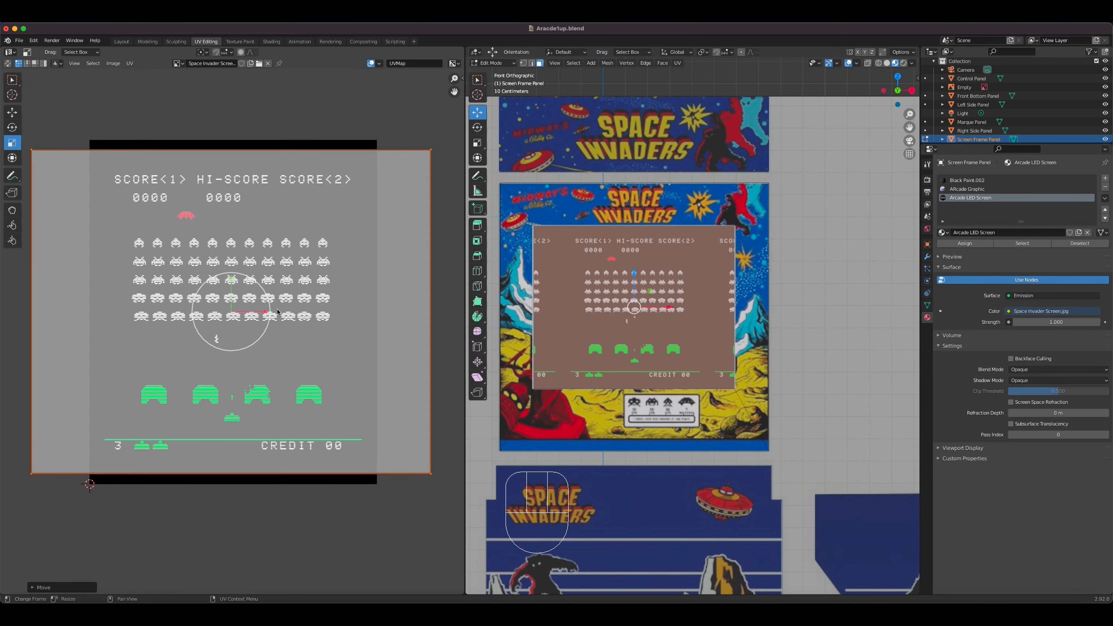
{"action": "left_click_drag", "start_coordinate": [267, 313], "coordinate": [248, 312]}
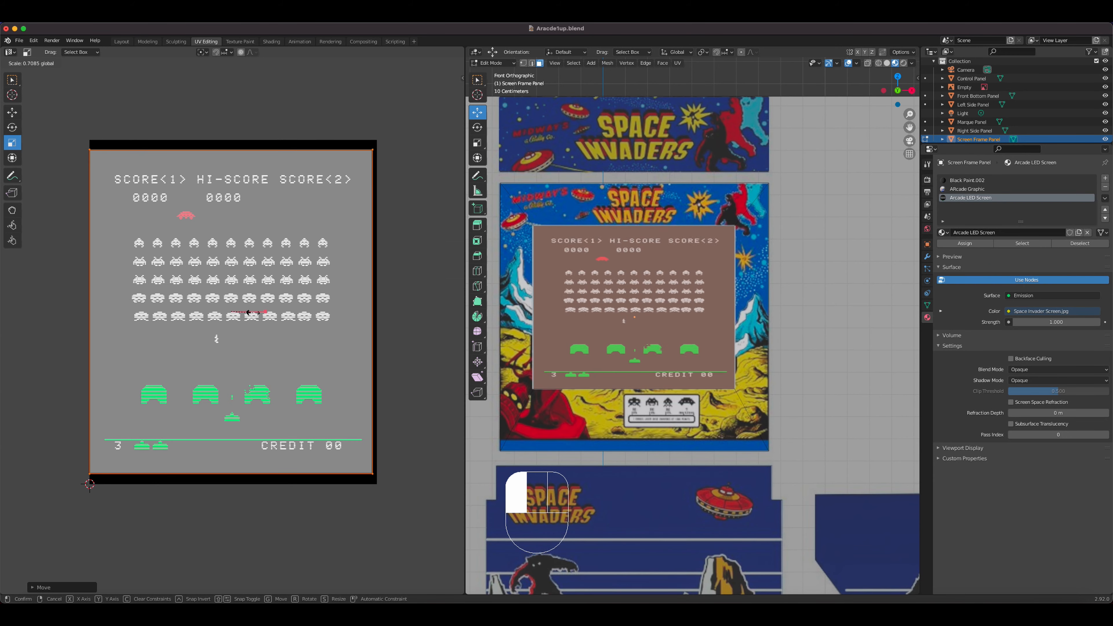
{"action": "left_click_drag", "start_coordinate": [249, 312], "coordinate": [231, 276]}
{"action": "key", "text": "g"}
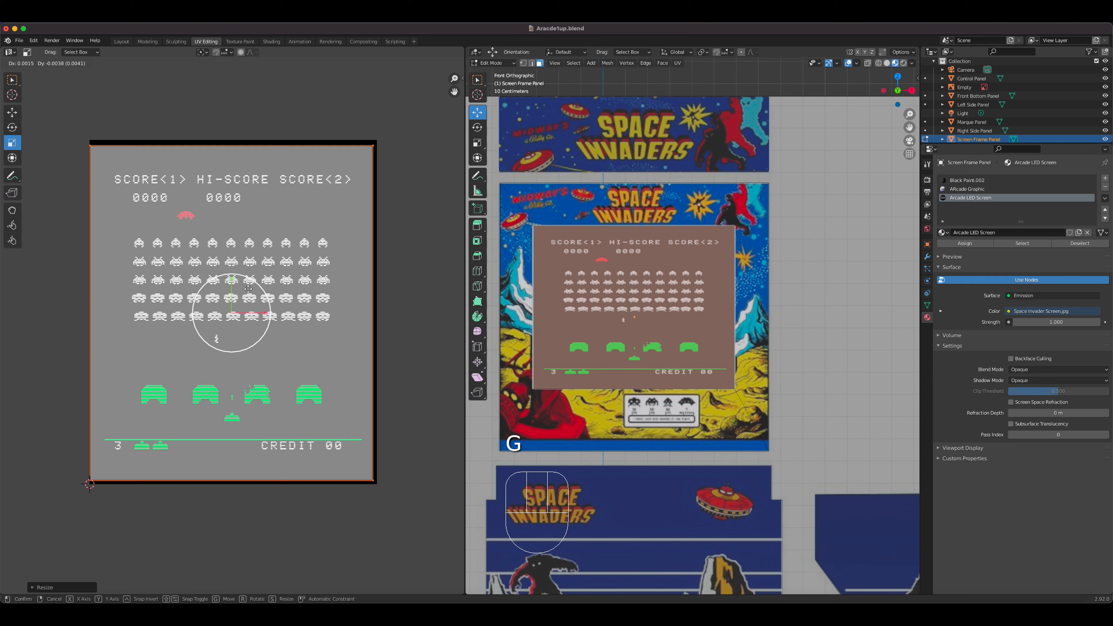
{"action": "left_click", "coordinate": [248, 289]}
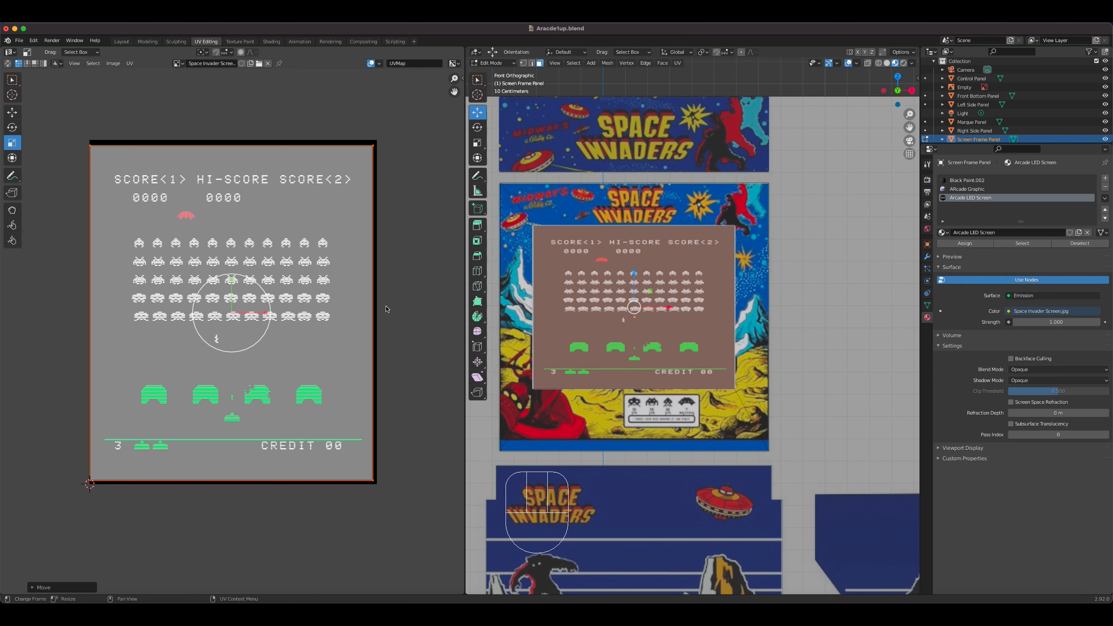
Step: Widen the screen face's UVs horizontally past the image's sides and set the Space Invader Screen.jpg texture's extension to Clip
{"action": "left_click_drag", "start_coordinate": [269, 315], "coordinate": [280, 313]}
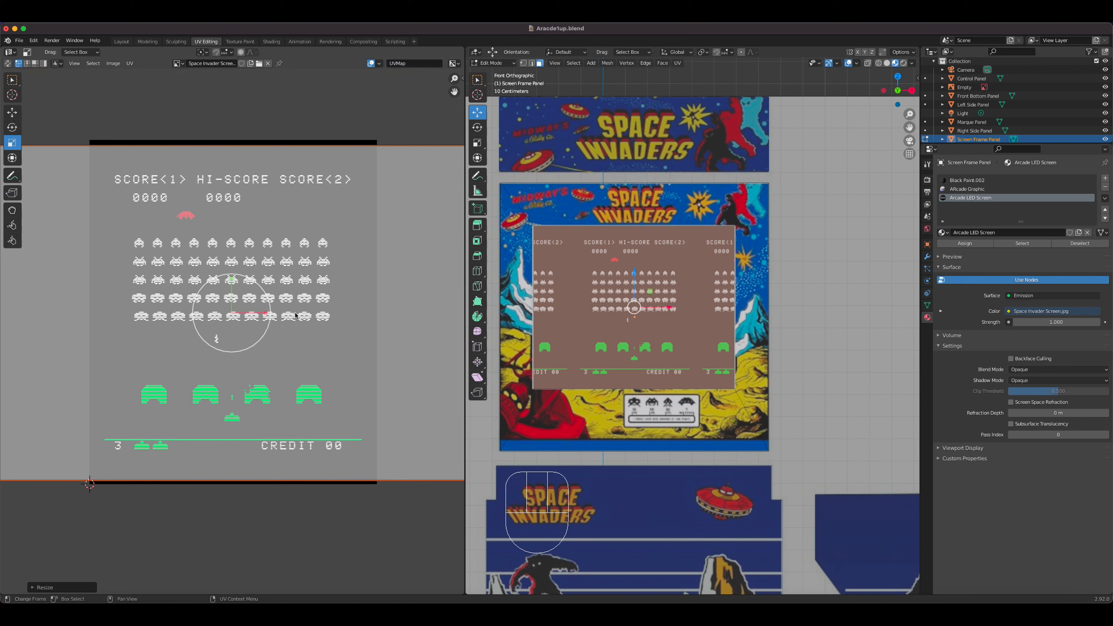
{"action": "left_click_drag", "start_coordinate": [268, 313], "coordinate": [261, 312]}
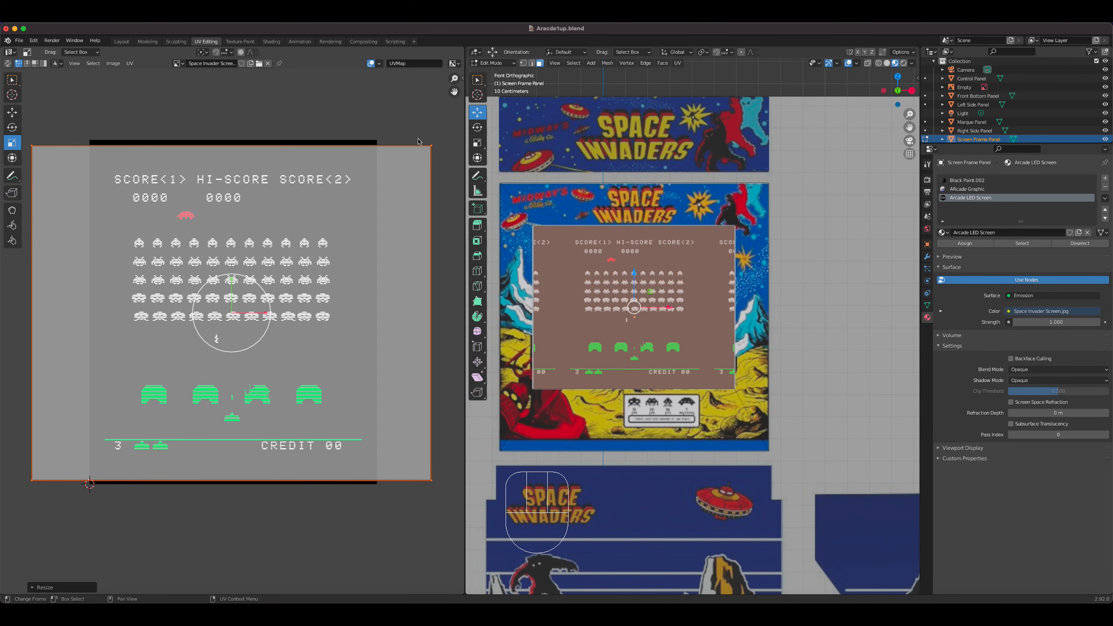
{"action": "left_click", "coordinate": [271, 41]}
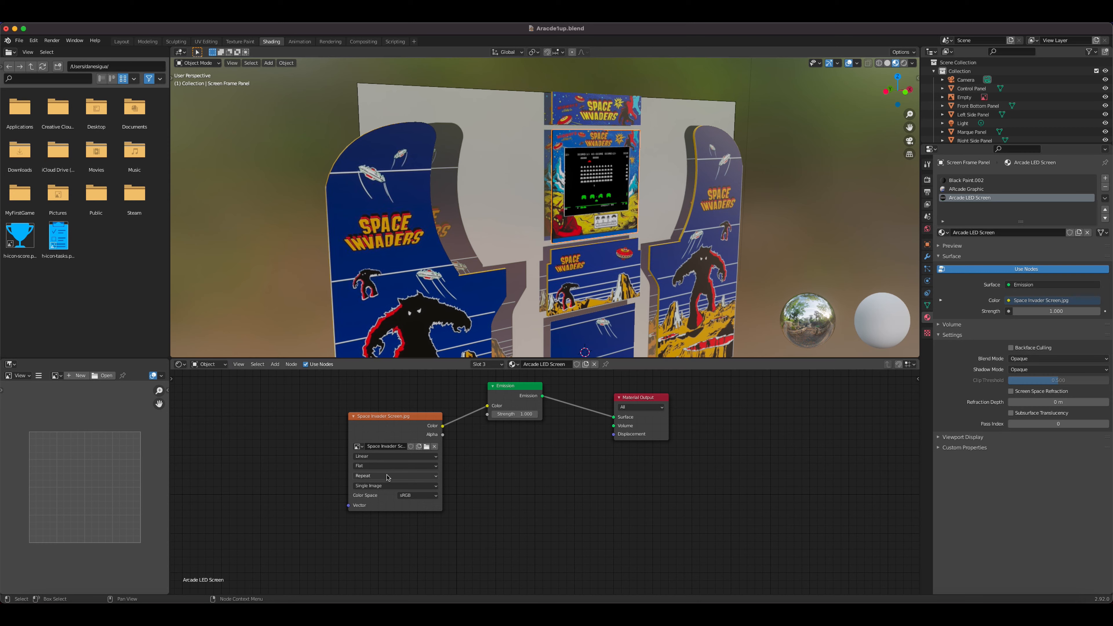
{"action": "scroll", "coordinate": [396, 479], "scroll_direction": "up", "scroll_amount": 3}
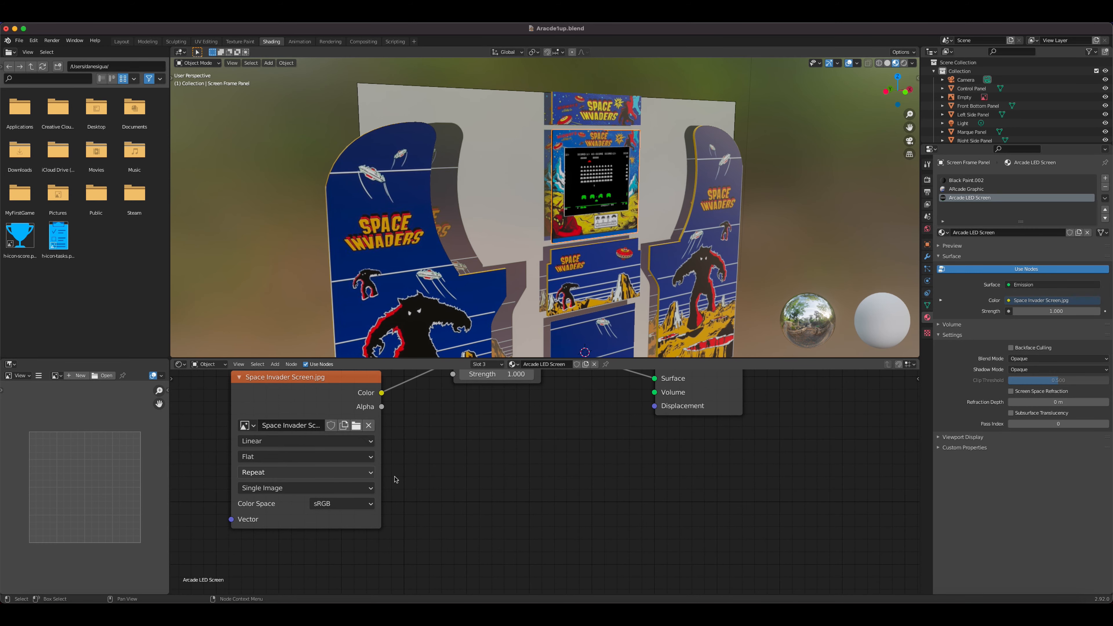
{"action": "left_click", "coordinate": [286, 471]}
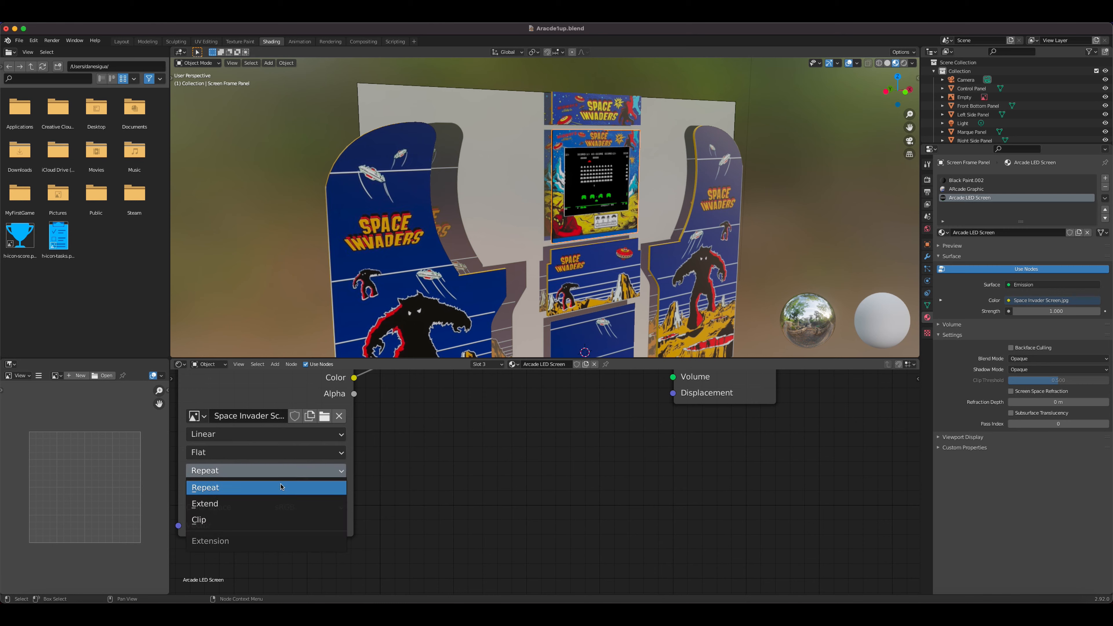
{"action": "left_click", "coordinate": [268, 519]}
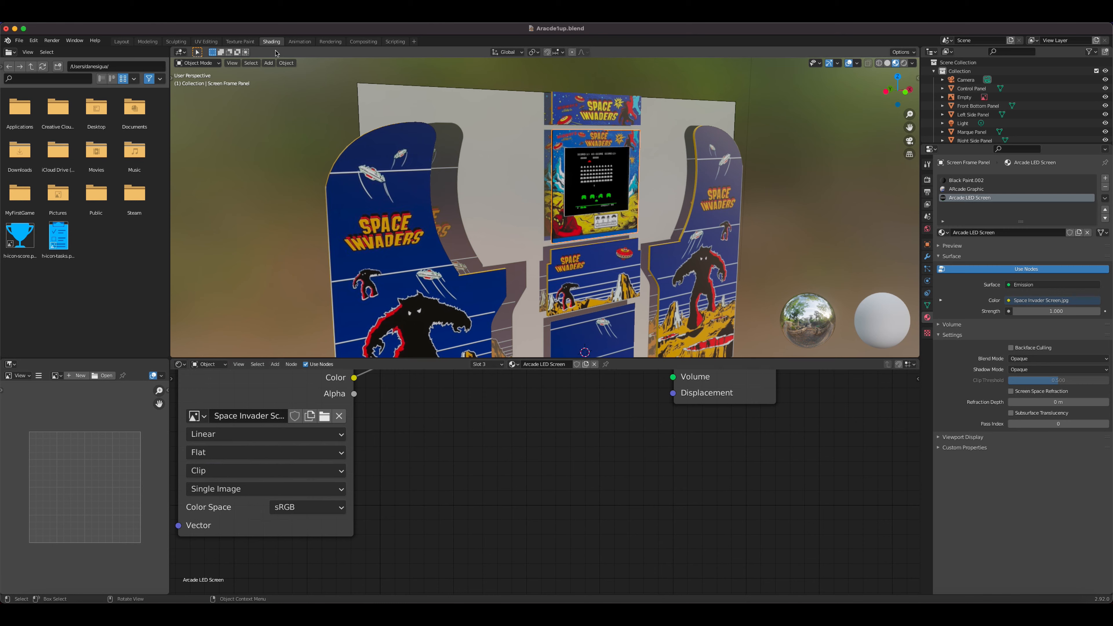
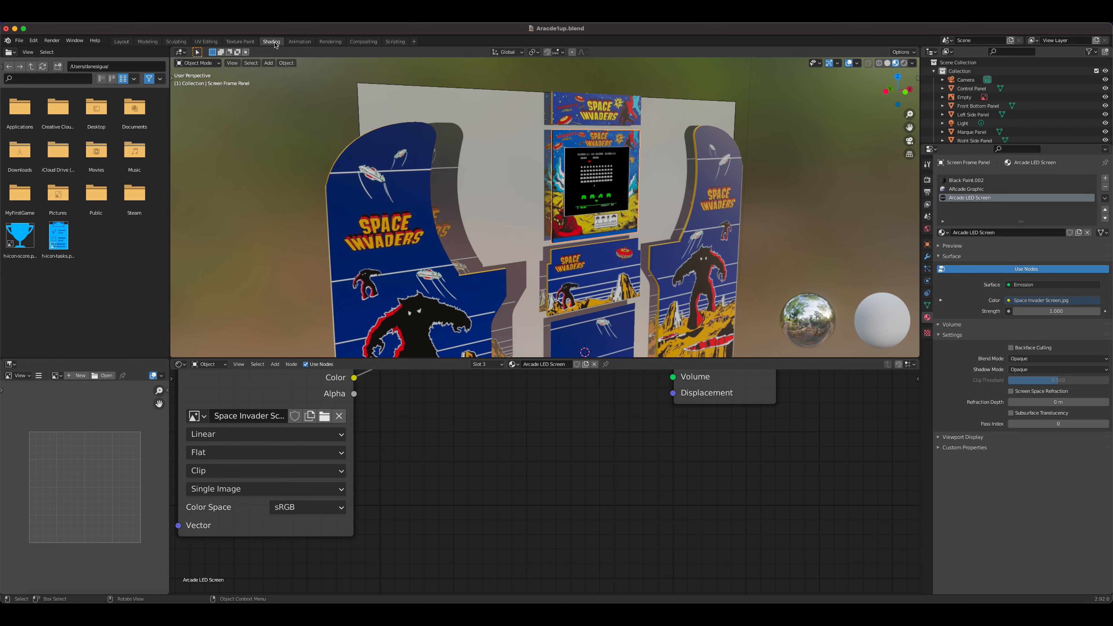
Step: Try the Repeat extension on the Space Invader Screen.jpg texture, then set it back to Clip
{"action": "middle_click_drag", "start_coordinate": [622, 198], "coordinate": [571, 193]}
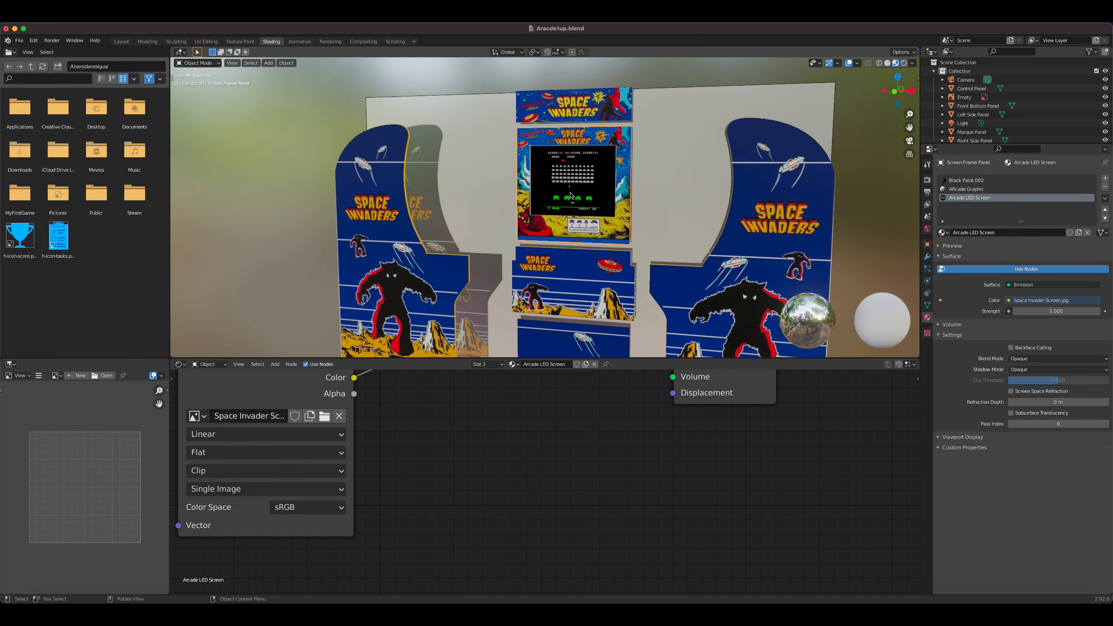
{"action": "scroll", "coordinate": [570, 193], "scroll_direction": "up", "scroll_amount": 5}
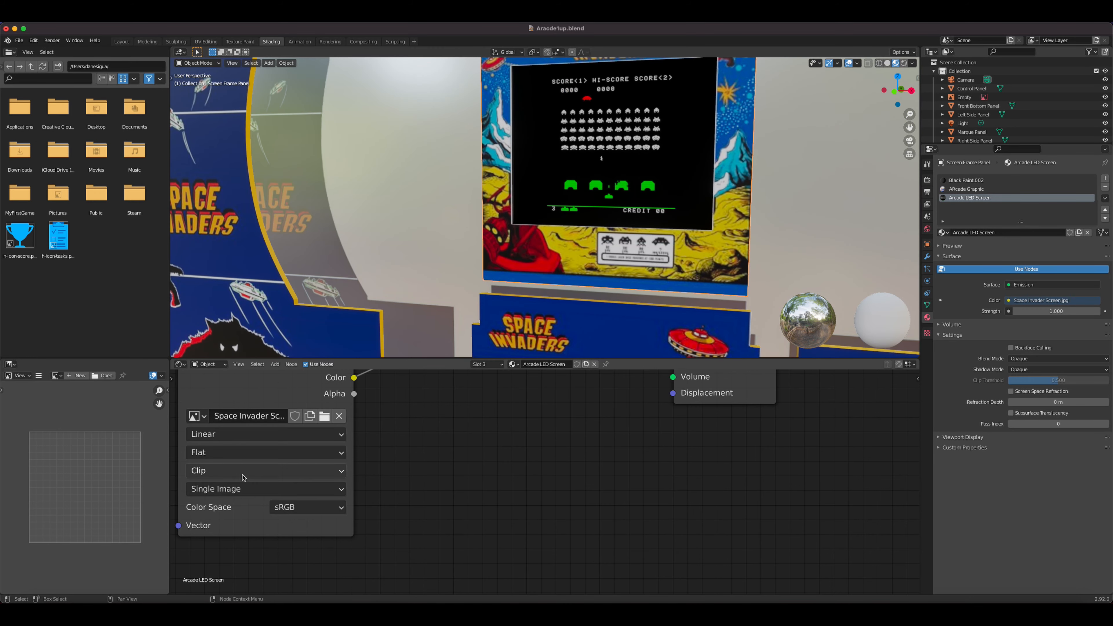
{"action": "left_click", "coordinate": [306, 470]}
{"action": "left_click", "coordinate": [239, 491]}
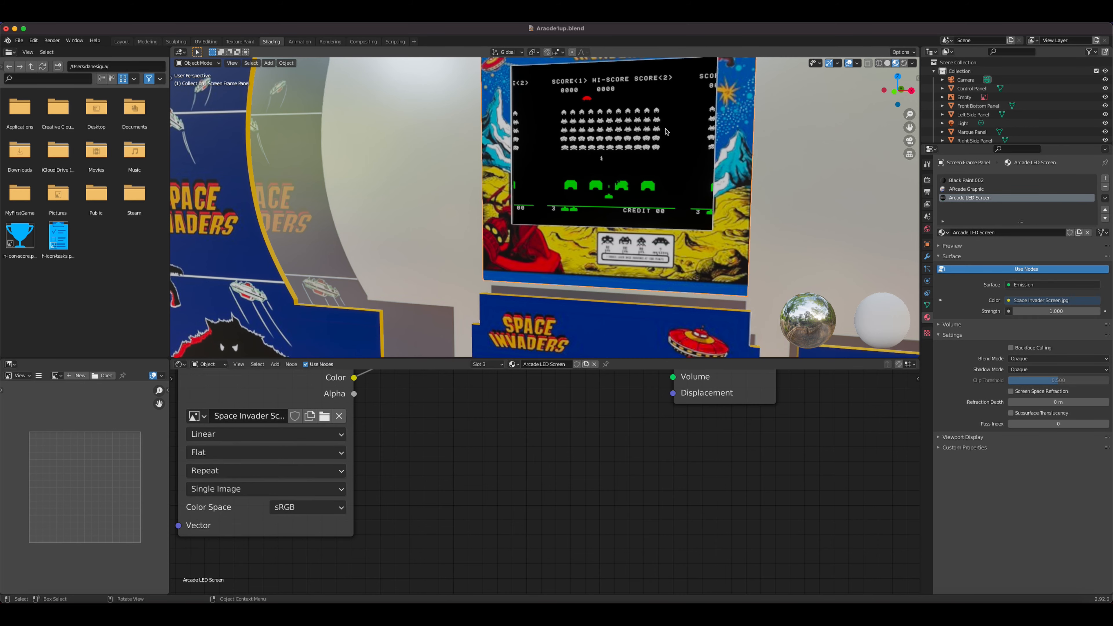
{"action": "left_click", "coordinate": [237, 470]}
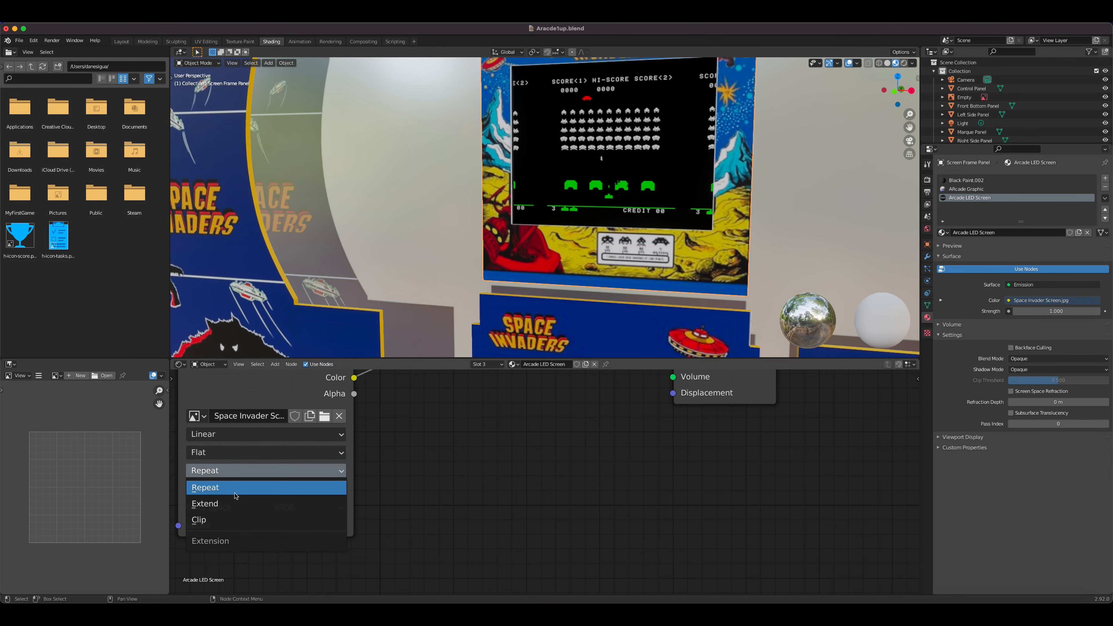
{"action": "left_click", "coordinate": [237, 520]}
{"action": "scroll", "coordinate": [708, 242], "scroll_direction": "down", "scroll_amount": 6}
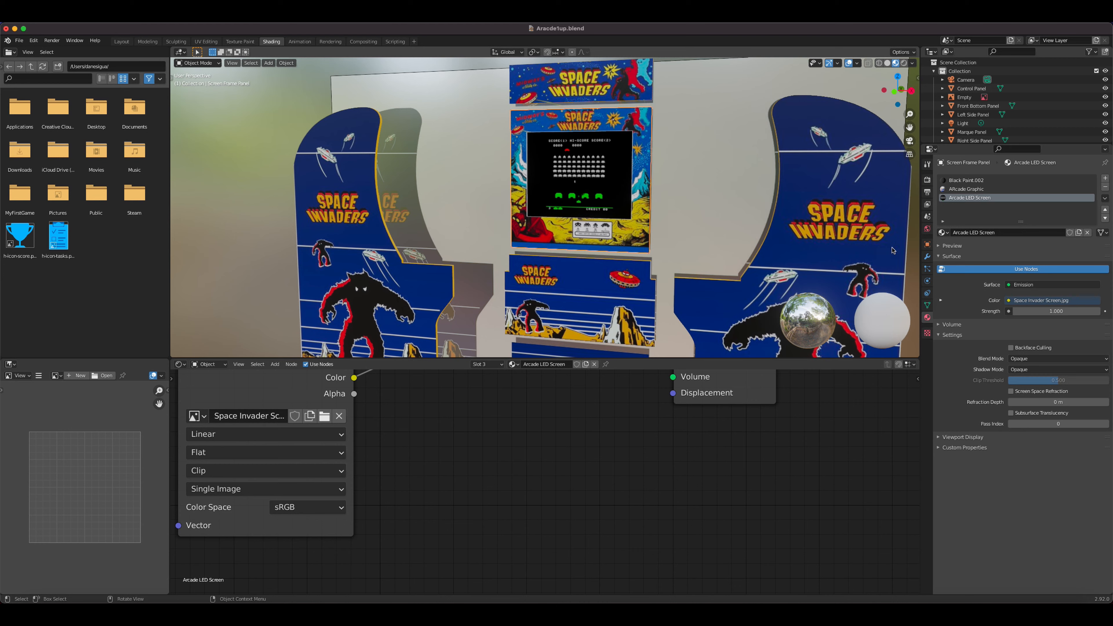
Step: Set the Arcade LED Screen material's emission strength to 4.4 and bring up the scene's render settings
{"action": "mouse_move", "coordinate": [1034, 310]}
{"action": "left_mouse_down"}
{"action": "mouse_move", "coordinate": [1060, 309]}
{"action": "mouse_move", "coordinate": [1046, 308]}
{"action": "left_mouse_up"}
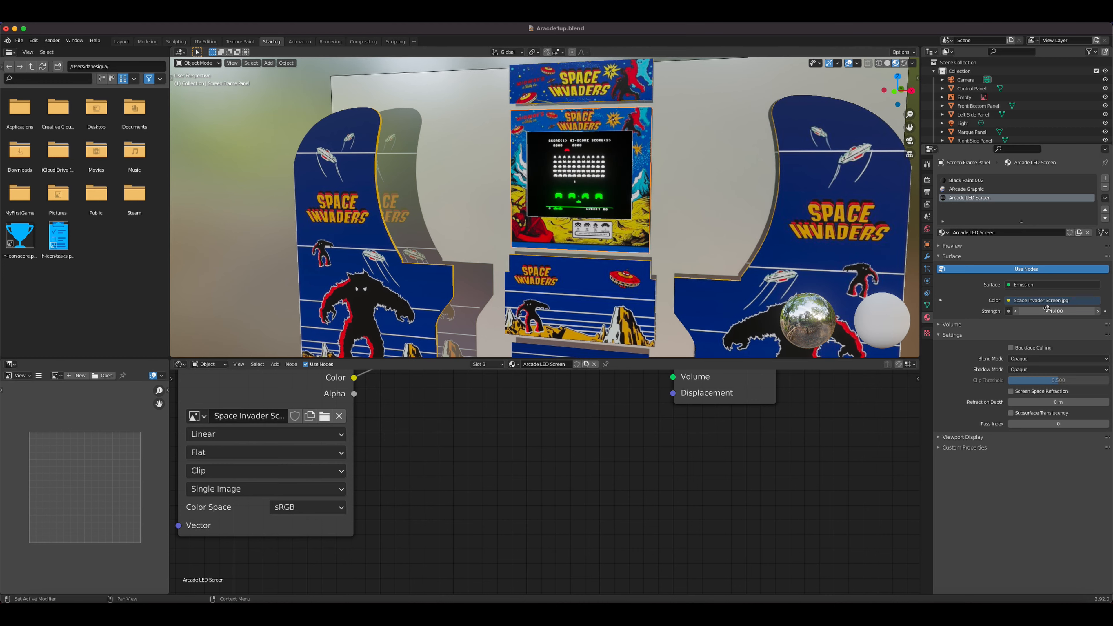
{"action": "left_click", "coordinate": [926, 180]}
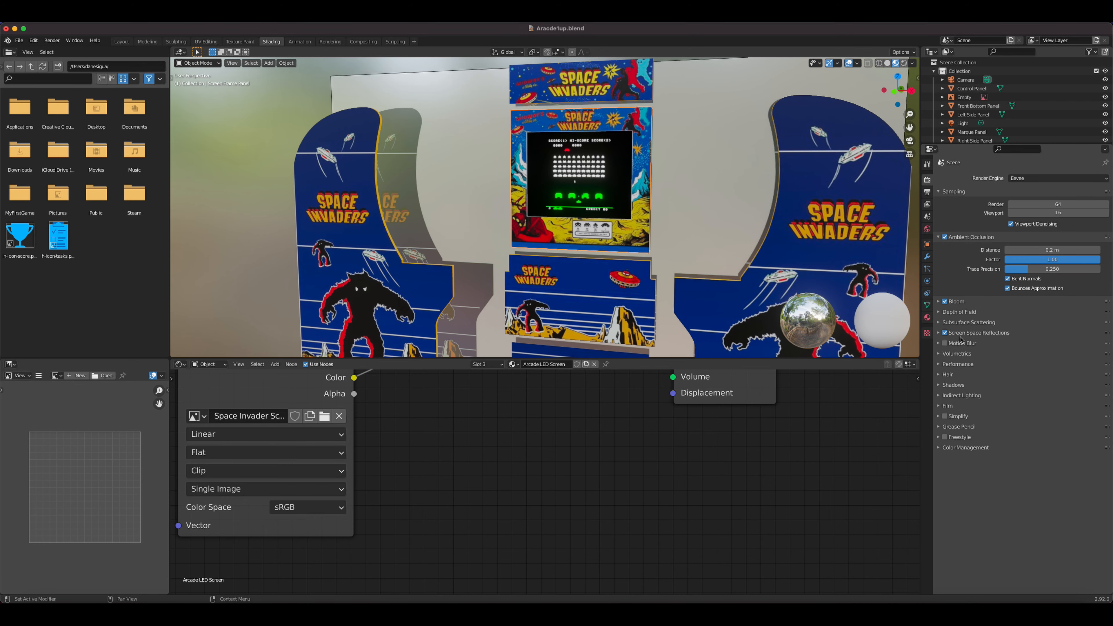
{"action": "scroll", "coordinate": [657, 237], "scroll_direction": "down", "scroll_amount": 3}
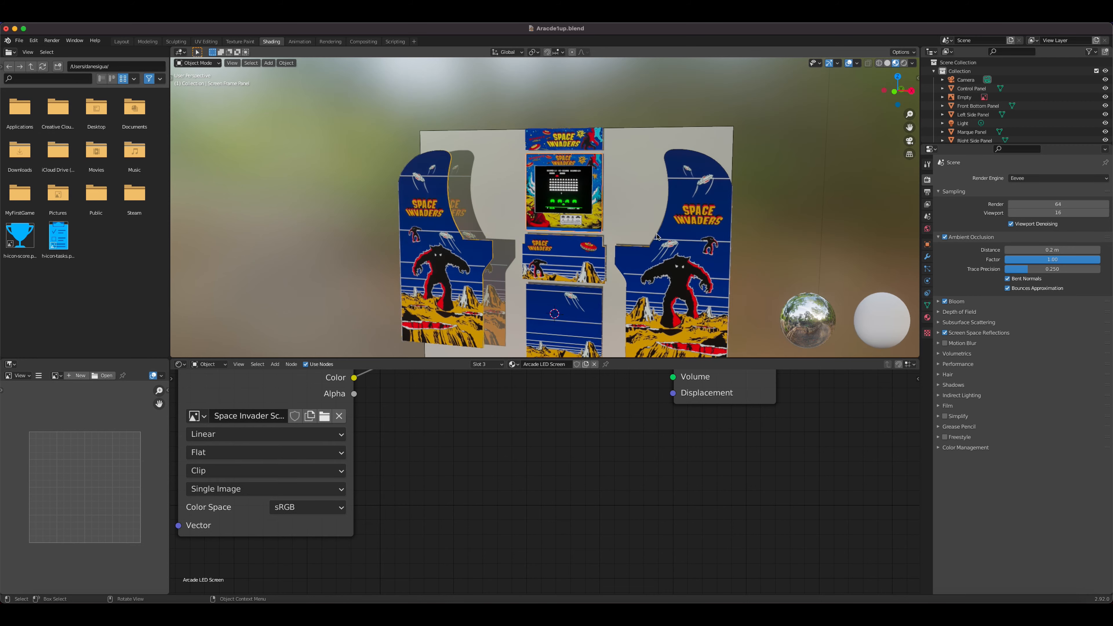
{"action": "mouse_move", "coordinate": [596, 239]}
{"action": "middle_mouse_down"}
{"action": "mouse_move", "coordinate": [561, 253]}
{"action": "mouse_move", "coordinate": [593, 242]}
{"action": "middle_mouse_up"}
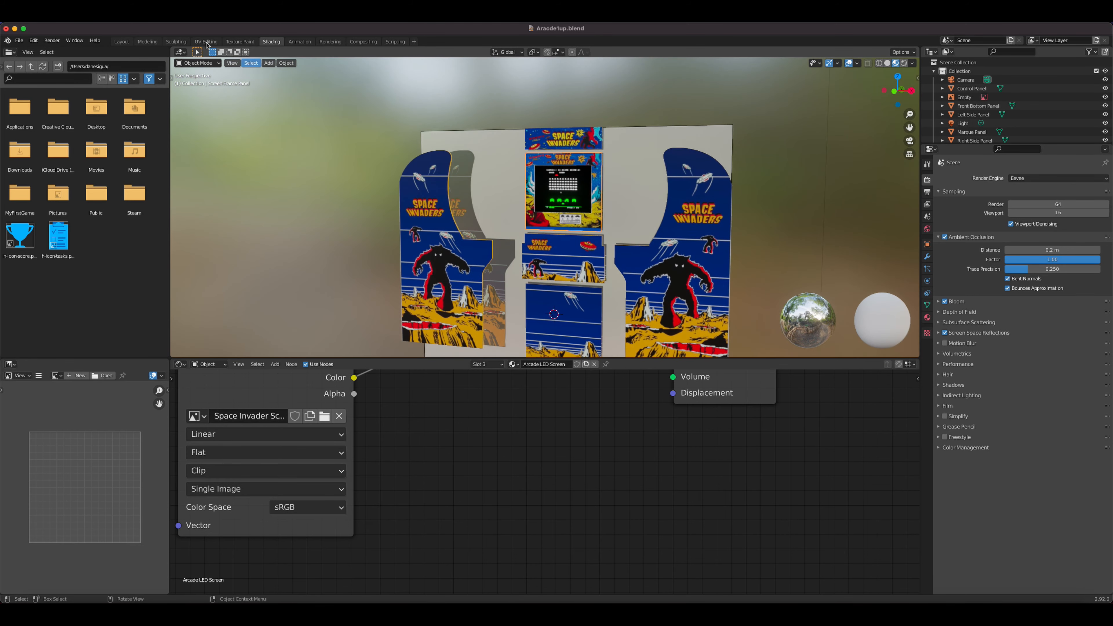
Step: Switch to the Modeling workspace, hide the Empty reference image and display the panels in Material Preview shading
{"action": "left_click", "coordinate": [147, 41]}
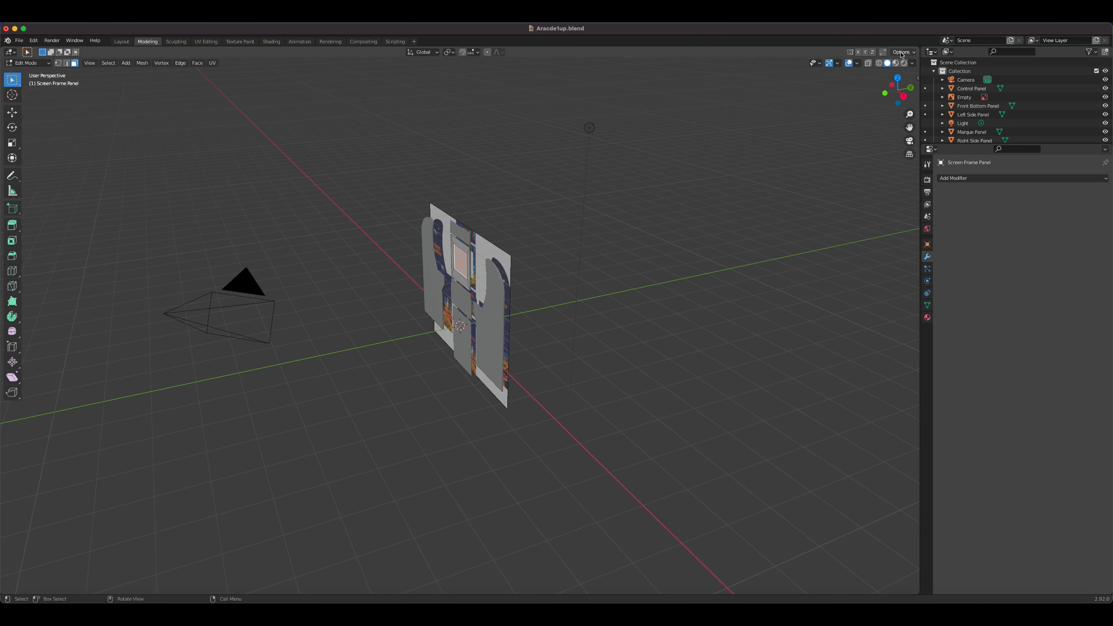
{"action": "left_click", "coordinate": [1105, 97]}
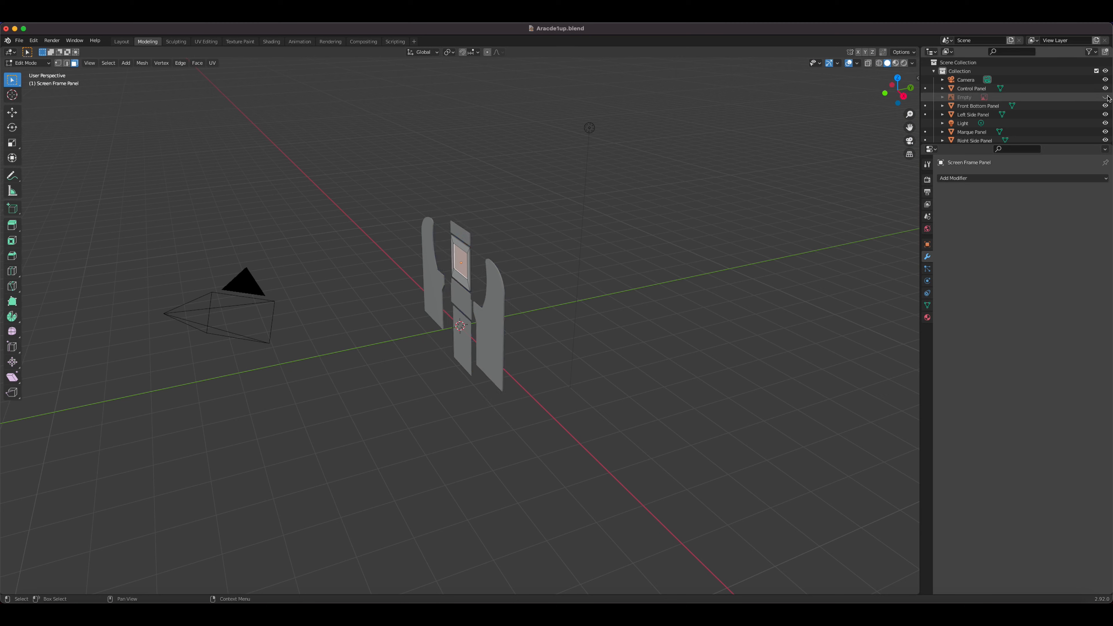
{"action": "left_click", "coordinate": [903, 62]}
{"action": "scroll", "coordinate": [525, 224], "scroll_direction": "up", "scroll_amount": 8}
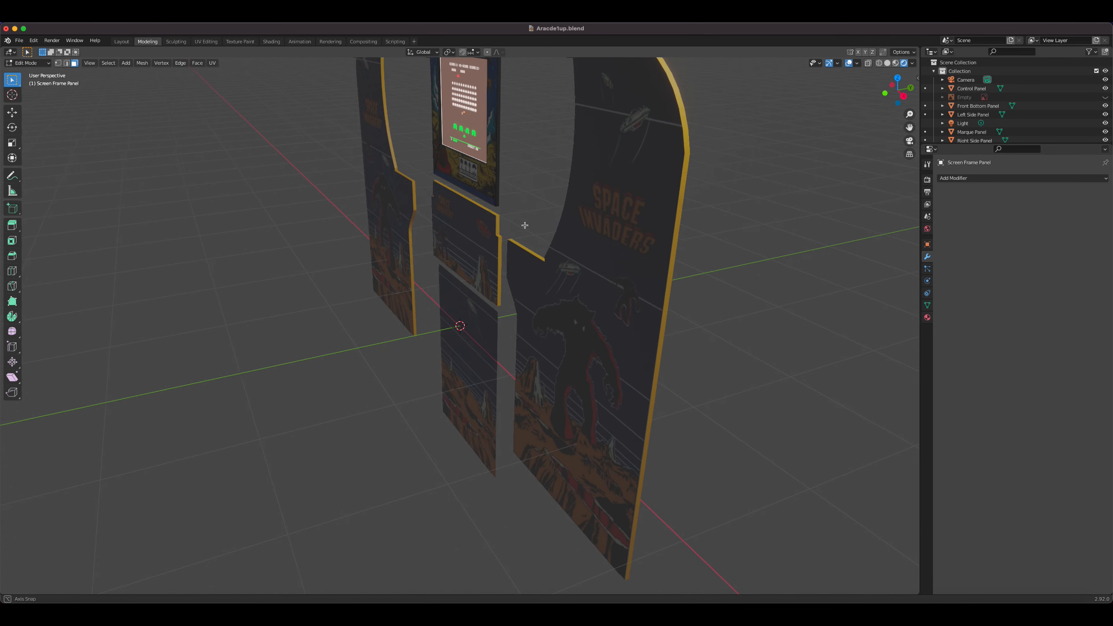
{"action": "middle_click_drag", "start_coordinate": [524, 225], "coordinate": [848, 110]}
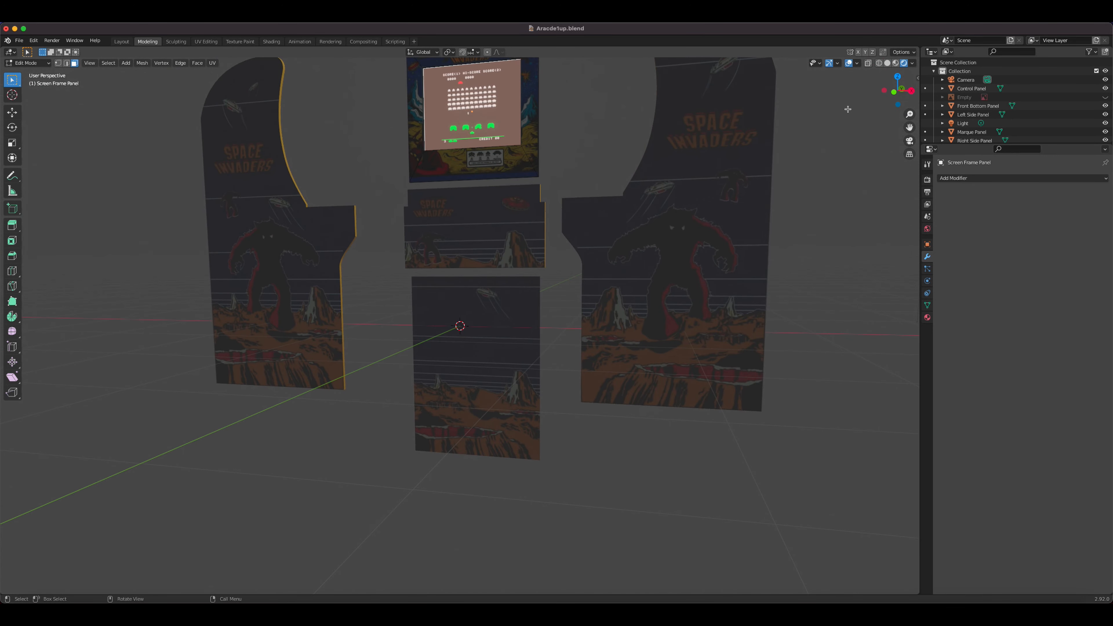
{"action": "left_click", "coordinate": [895, 62]}
{"action": "scroll", "coordinate": [544, 229], "scroll_direction": "down", "scroll_amount": 3}
{"action": "mouse_move", "coordinate": [544, 229]}
{"action": "middle_mouse_down"}
{"action": "mouse_move", "coordinate": [521, 213]}
{"action": "mouse_move", "coordinate": [528, 256]}
{"action": "middle_mouse_up"}
{"action": "middle_click_drag", "start_coordinate": [492, 200], "coordinate": [471, 154]}
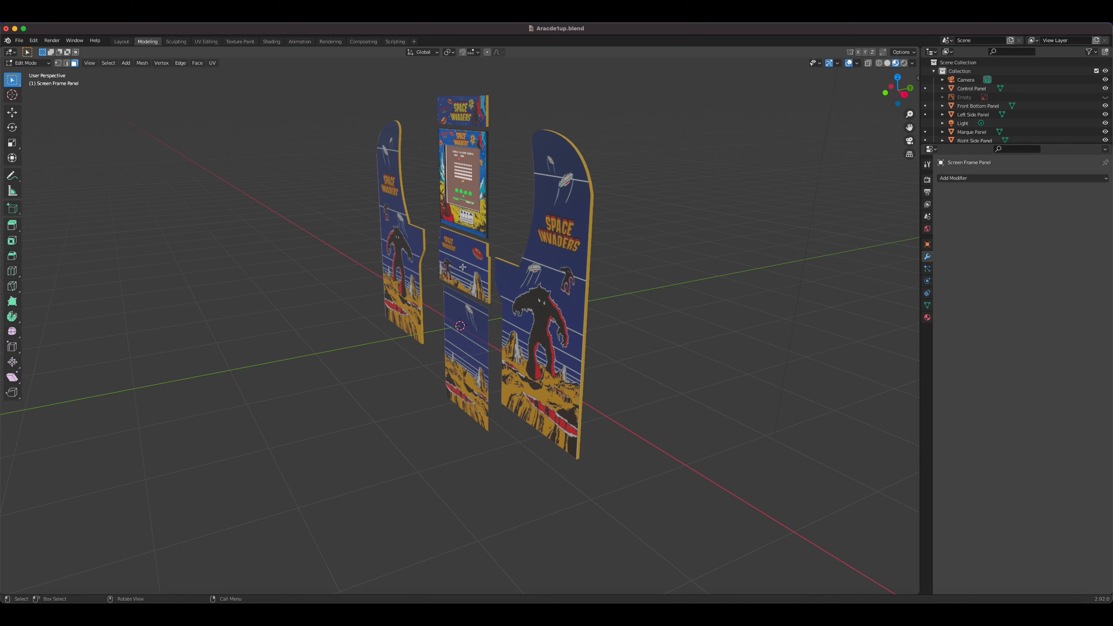
Step: Deselect the screen face, return to Object Mode and select the Control Panel
{"action": "key", "text": "alt+a"}
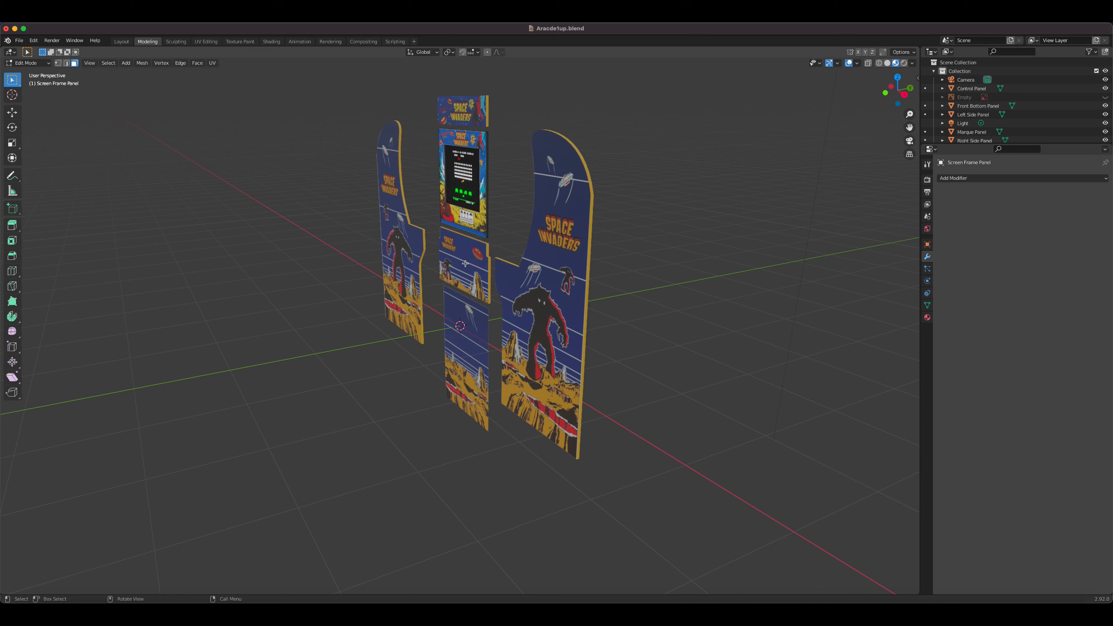
{"action": "key", "text": "Tab"}
{"action": "left_click", "coordinate": [466, 265]}
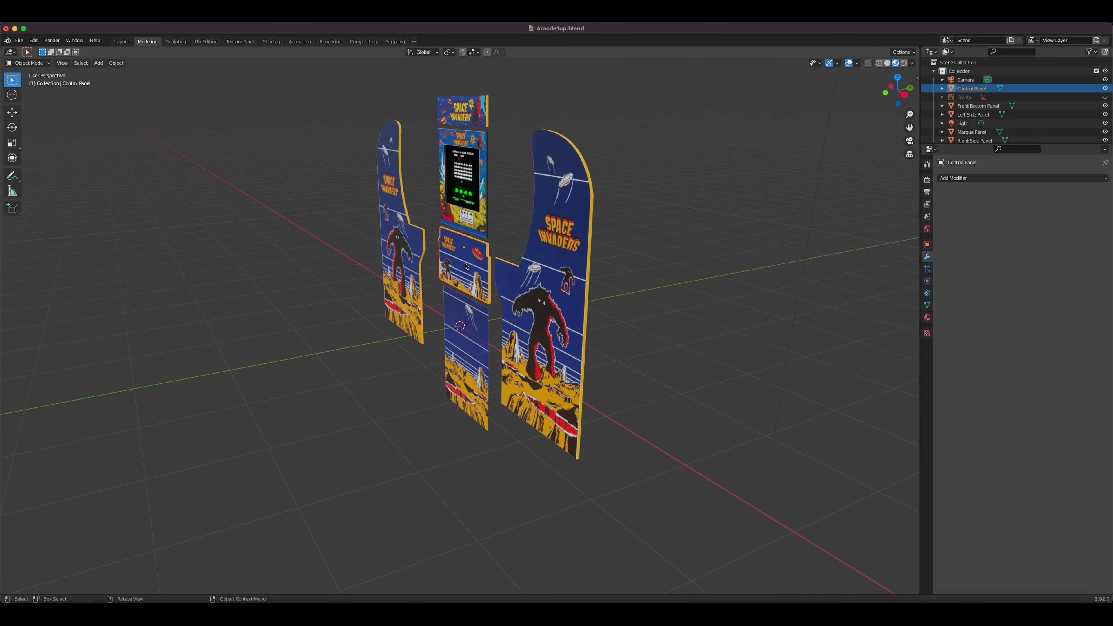
{"action": "scroll", "coordinate": [452, 258], "scroll_direction": "up", "scroll_amount": 2}
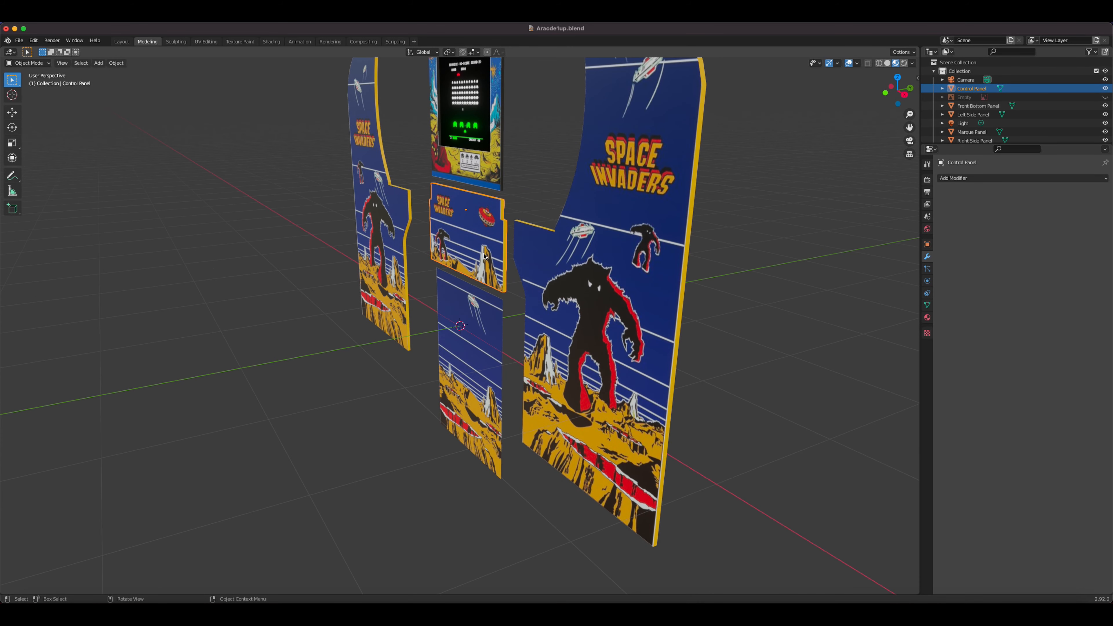
{"action": "type", "text": "rx"}
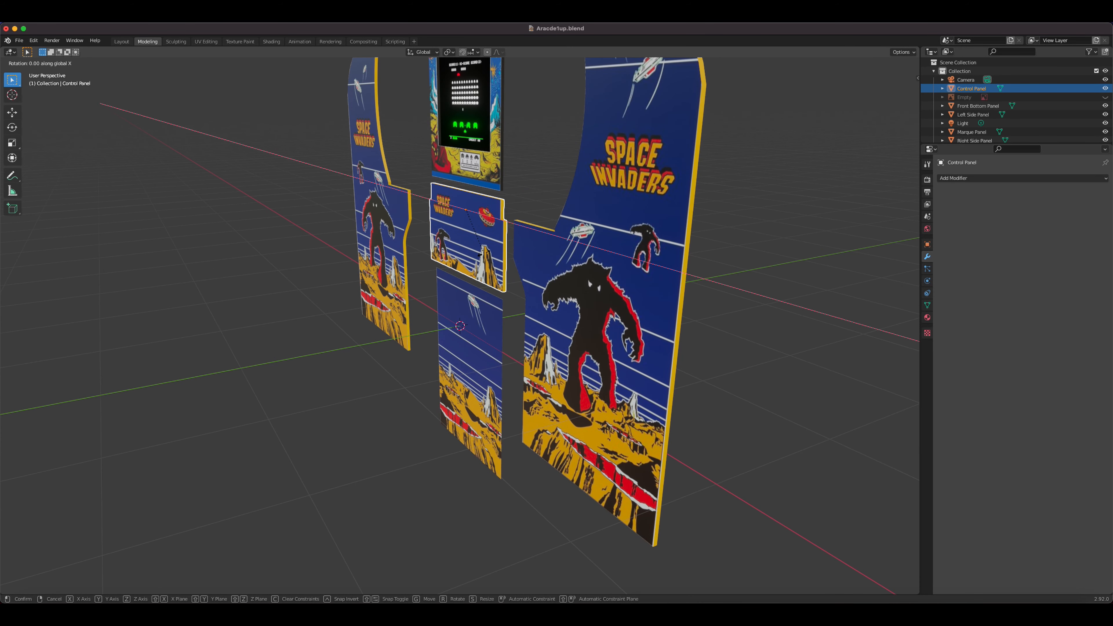
{"action": "type", "text": "90"}
{"action": "key", "text": "Escape"}
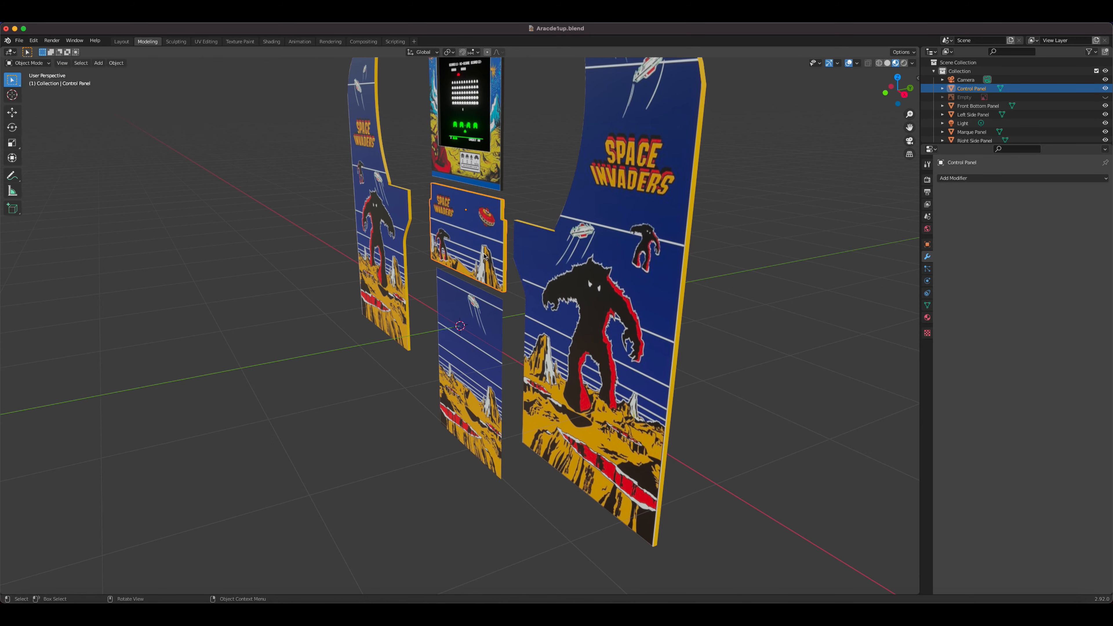
Step: Rotate the Control Panel 90 degrees about the global X axis and turn on the Screencast Keys display
{"action": "key", "text": "r"}
{"action": "type", "text": "x"}
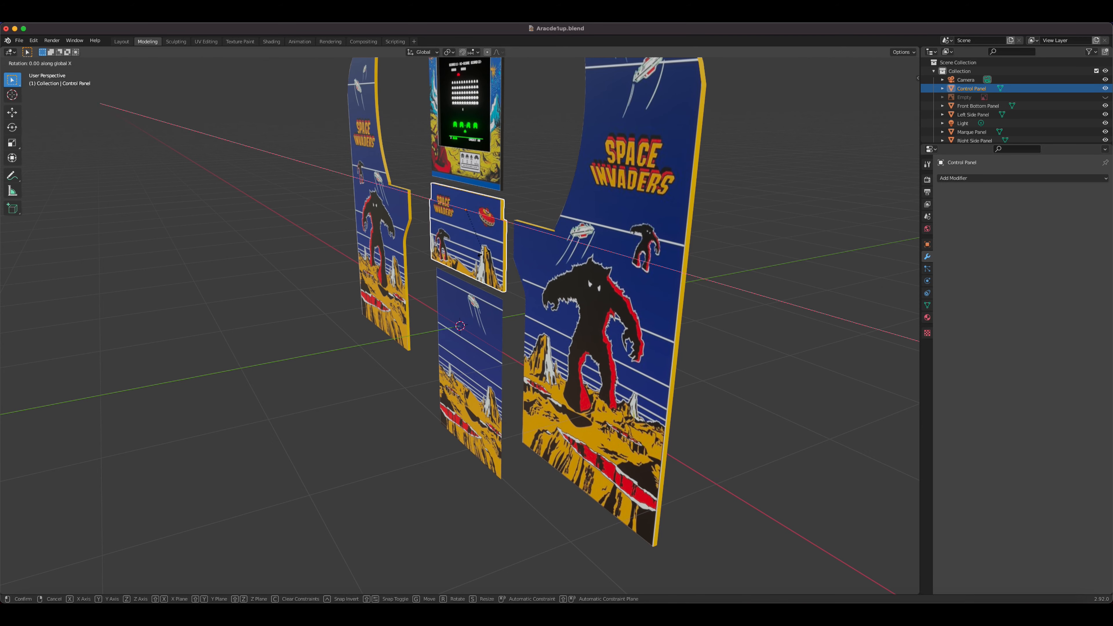
{"action": "type", "text": "90"}
{"action": "key", "text": "Return"}
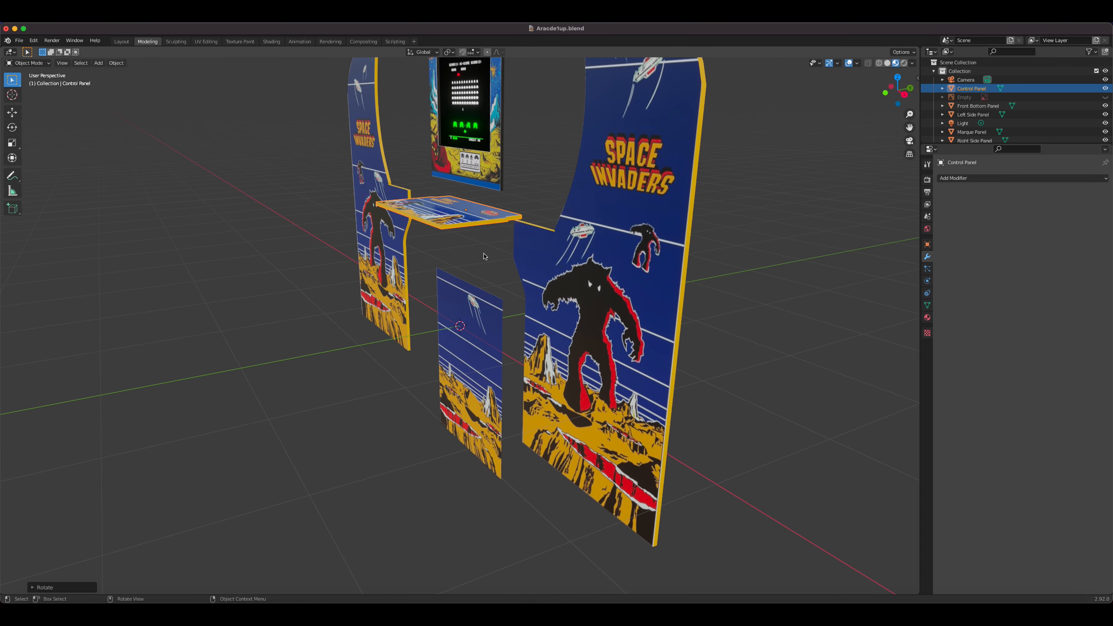
{"action": "key", "text": "n"}
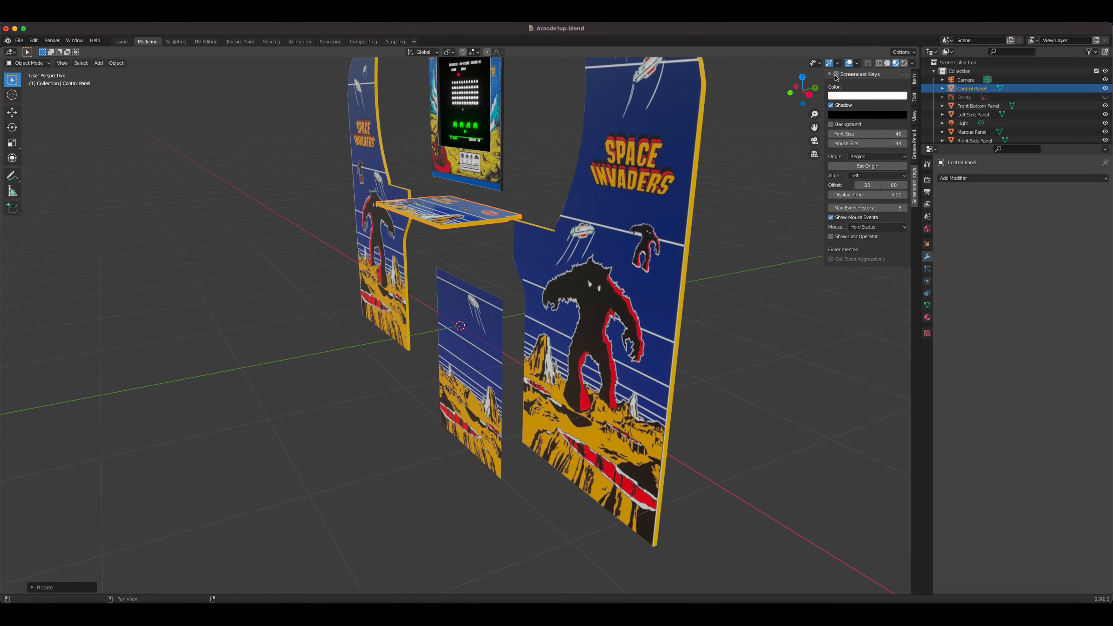
{"action": "key", "text": "n"}
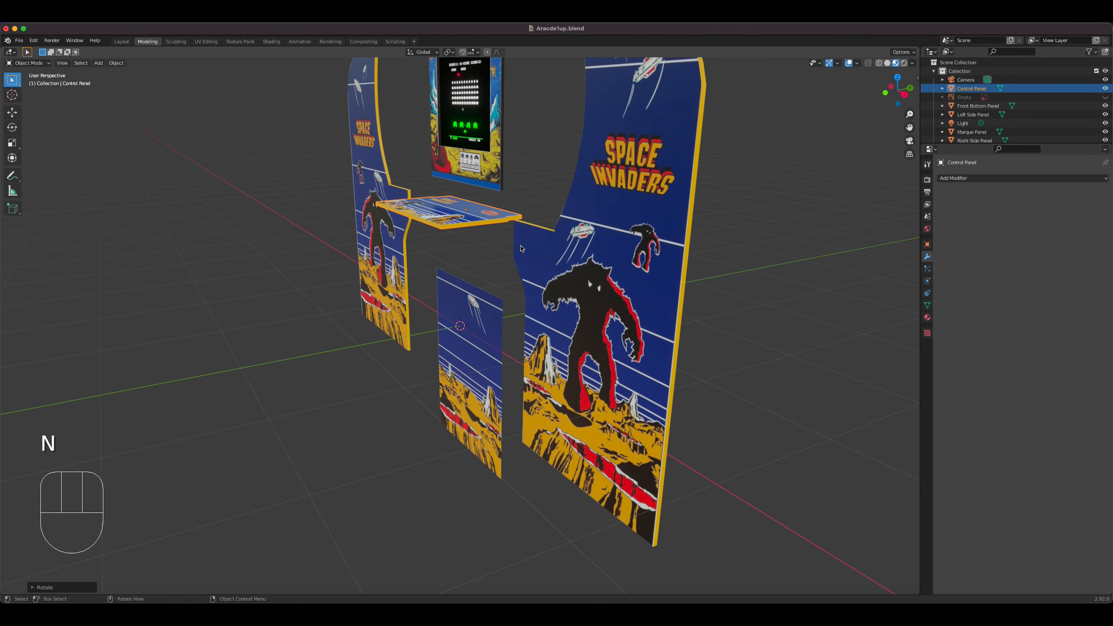
Step: Rotate the Right Side Panel 90 degrees about the global Z axis
{"action": "middle_click_drag", "start_coordinate": [528, 250], "coordinate": [585, 259]}
{"action": "scroll", "coordinate": [595, 254], "scroll_direction": "down", "scroll_amount": 2}
{"action": "left_click", "coordinate": [600, 248]}
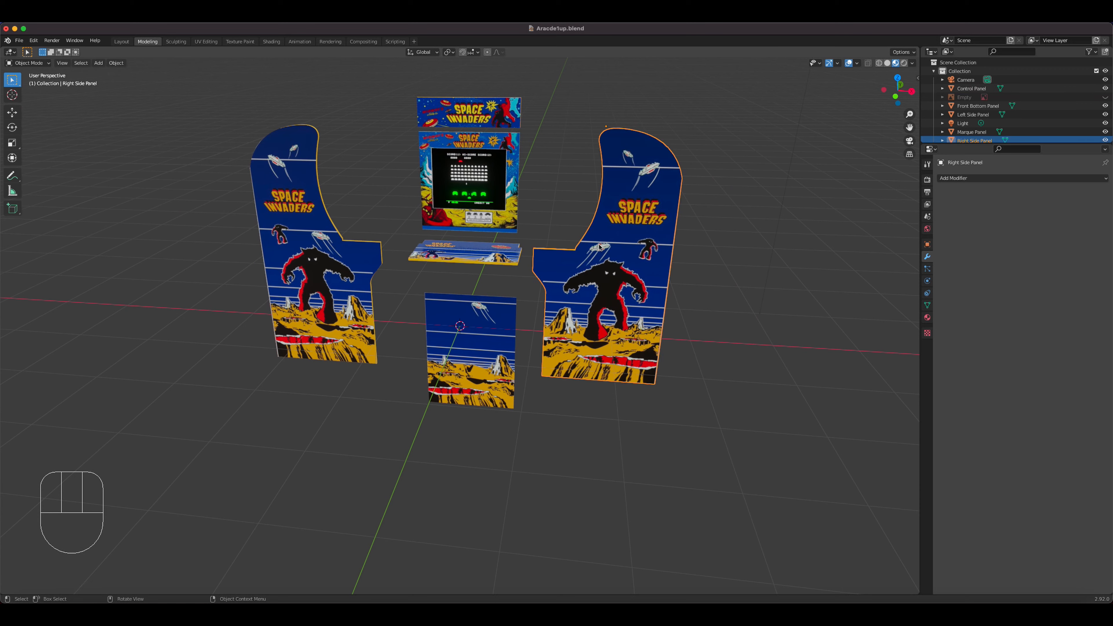
{"action": "key", "text": "r"}
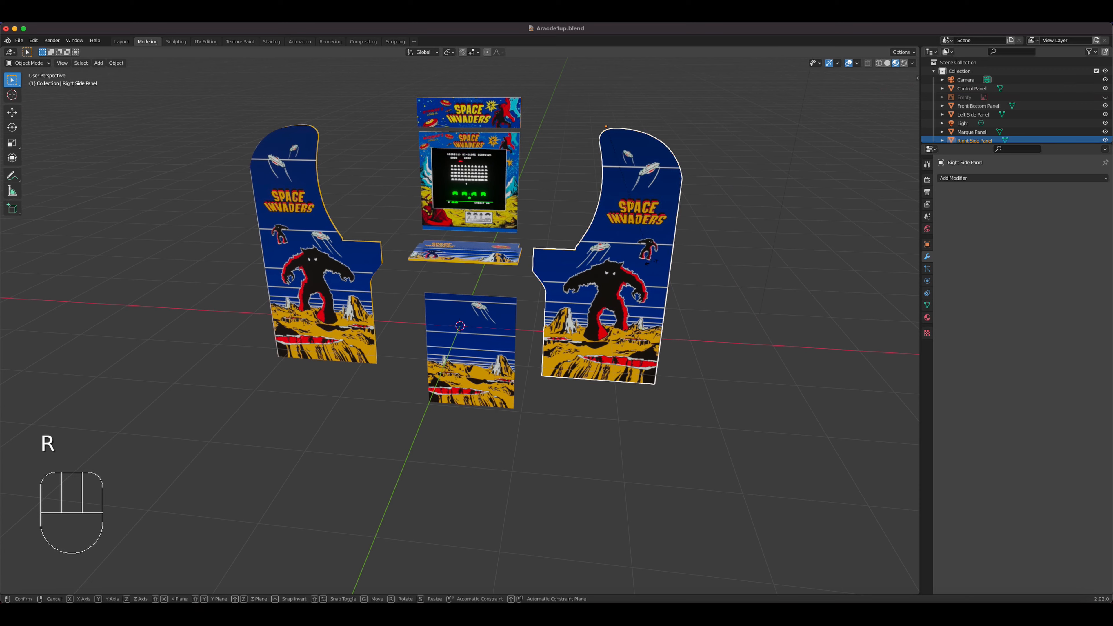
{"action": "key", "text": "z"}
{"action": "key", "text": "9"}
{"action": "key", "text": "0"}
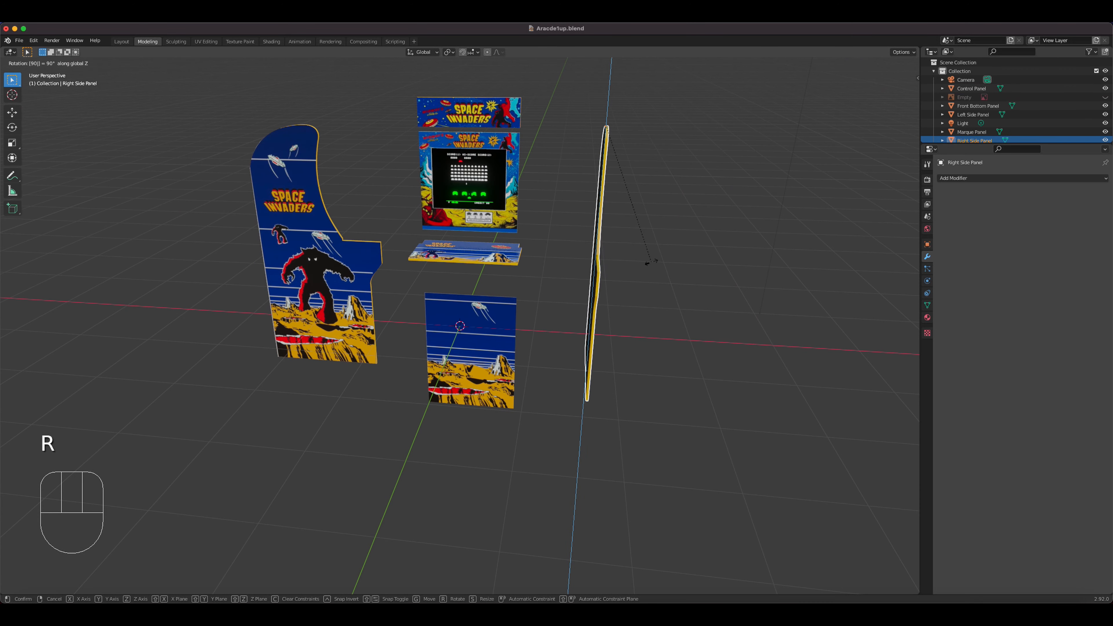
{"action": "key", "text": "Return"}
Step: Select the Left Side Panel on the far side of the cabinet
{"action": "middle_click_drag", "start_coordinate": [651, 261], "coordinate": [404, 213]}
{"action": "left_click", "coordinate": [398, 212]}
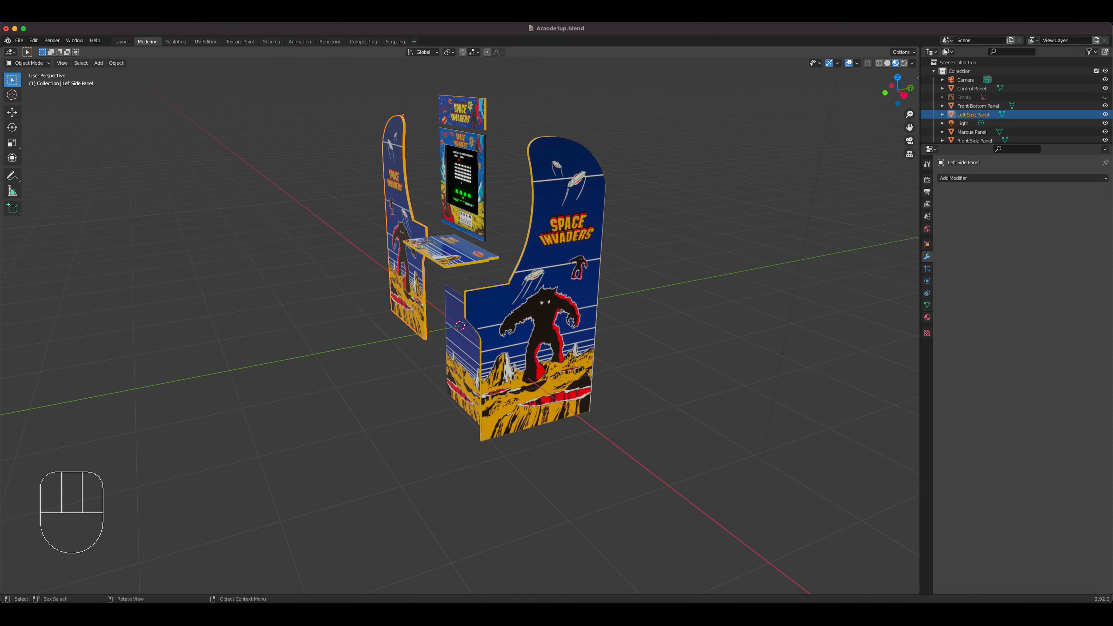
{"action": "key", "text": "r"}
{"action": "key", "text": "x"}
{"action": "type", "text": "-90"}
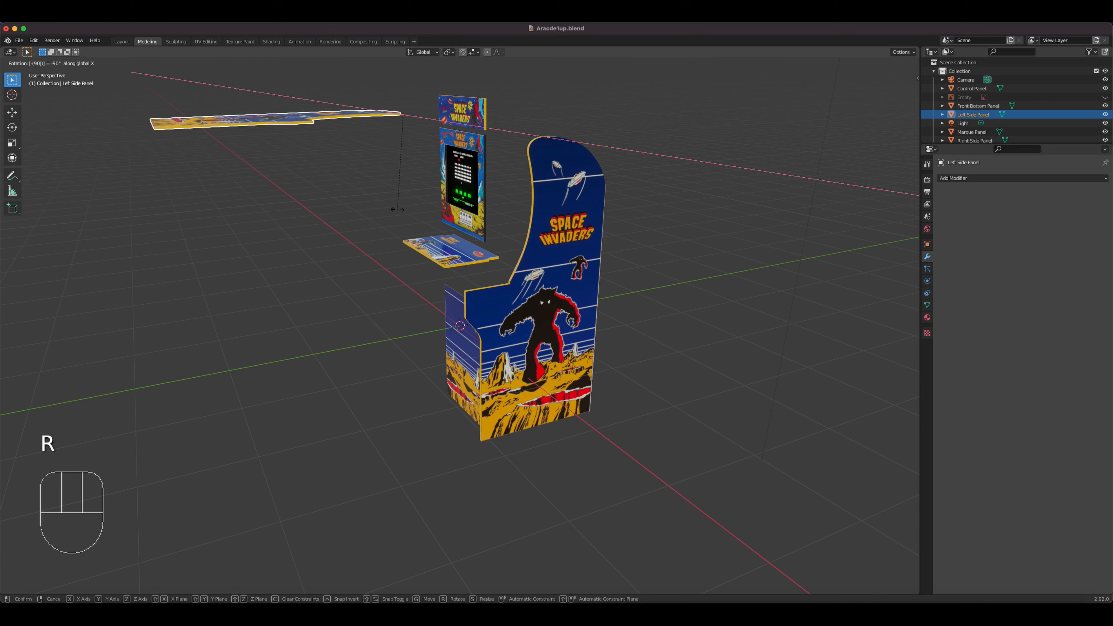
{"action": "key", "text": "Escape"}
Step: Rotate the Left Side Panel -90 degrees about the global Z axis
{"action": "key", "text": "r"}
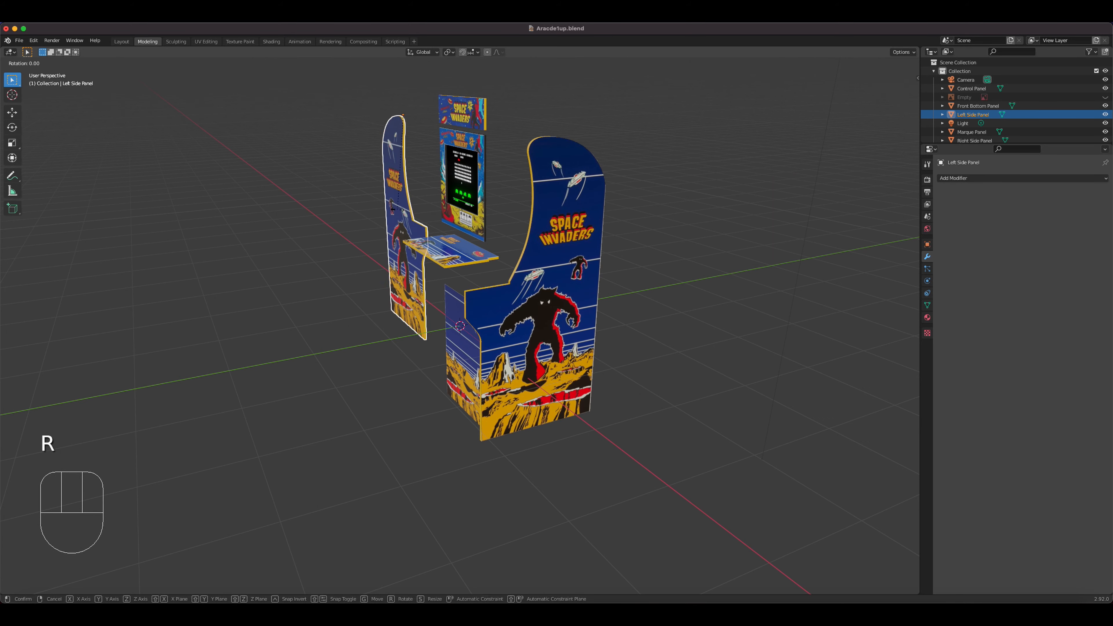
{"action": "key", "text": "z"}
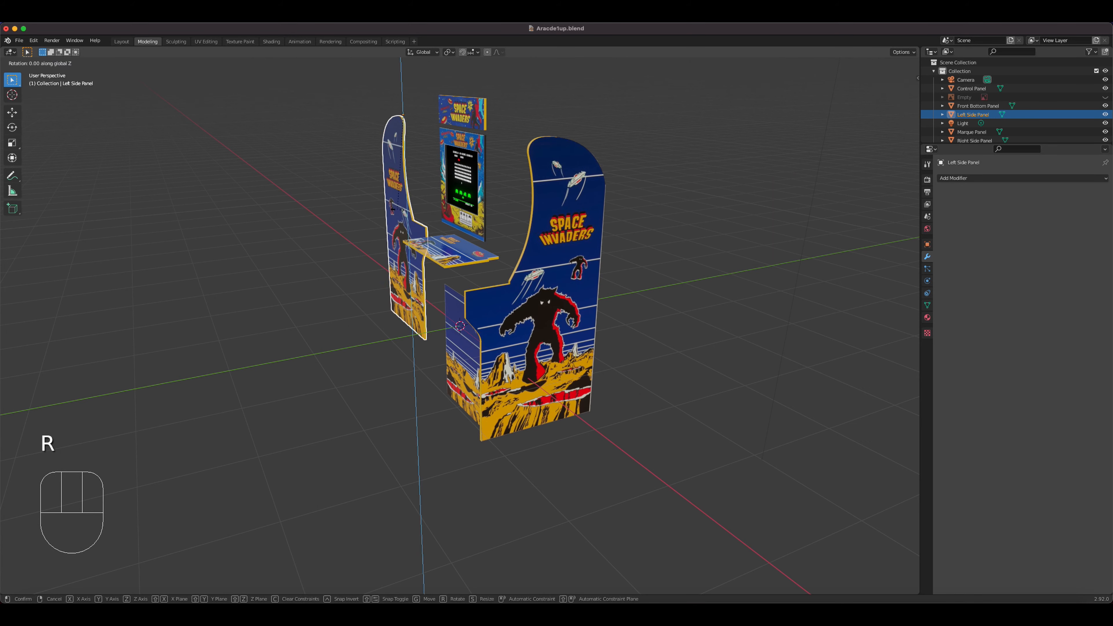
{"action": "type", "text": "-90"}
{"action": "key", "text": "Return"}
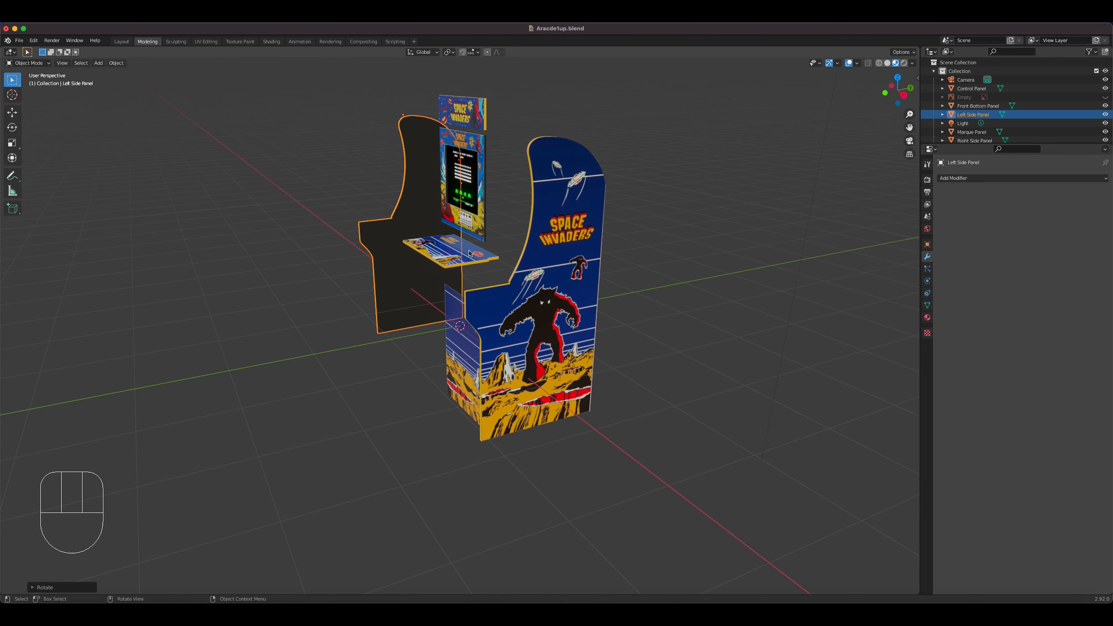
Step: In a wireframe side view, move the Control Panel forward onto the side panels' front ledge, then restore the textured shading
{"action": "middle_click_drag", "start_coordinate": [500, 279], "coordinate": [565, 273]}
{"action": "key", "text": "KP_3"}
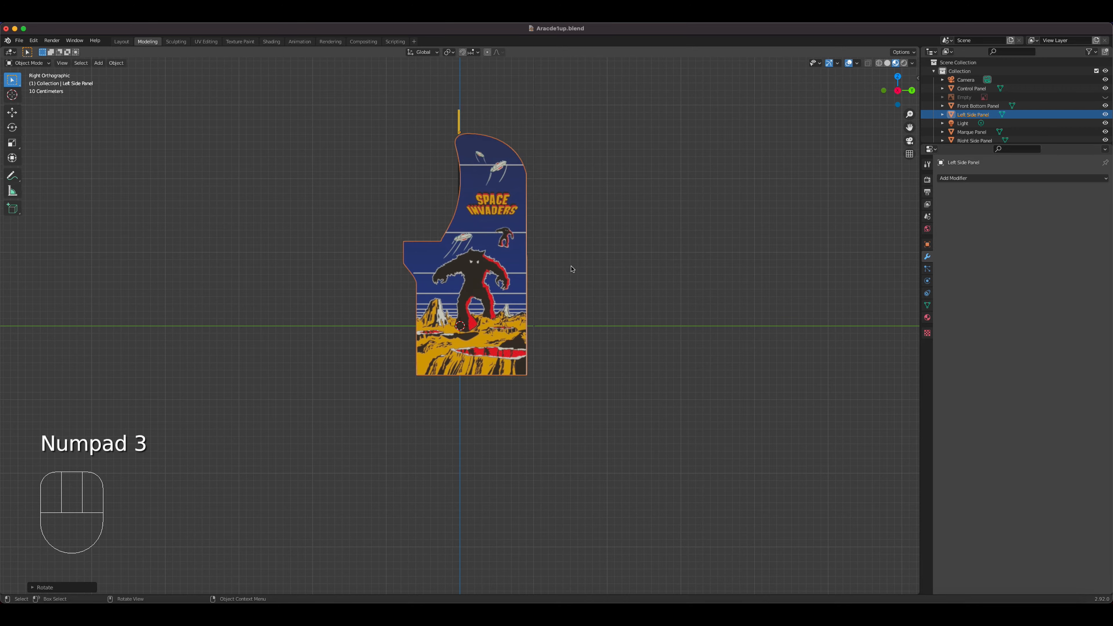
{"action": "scroll", "coordinate": [861, 107], "scroll_direction": "up", "scroll_amount": 2}
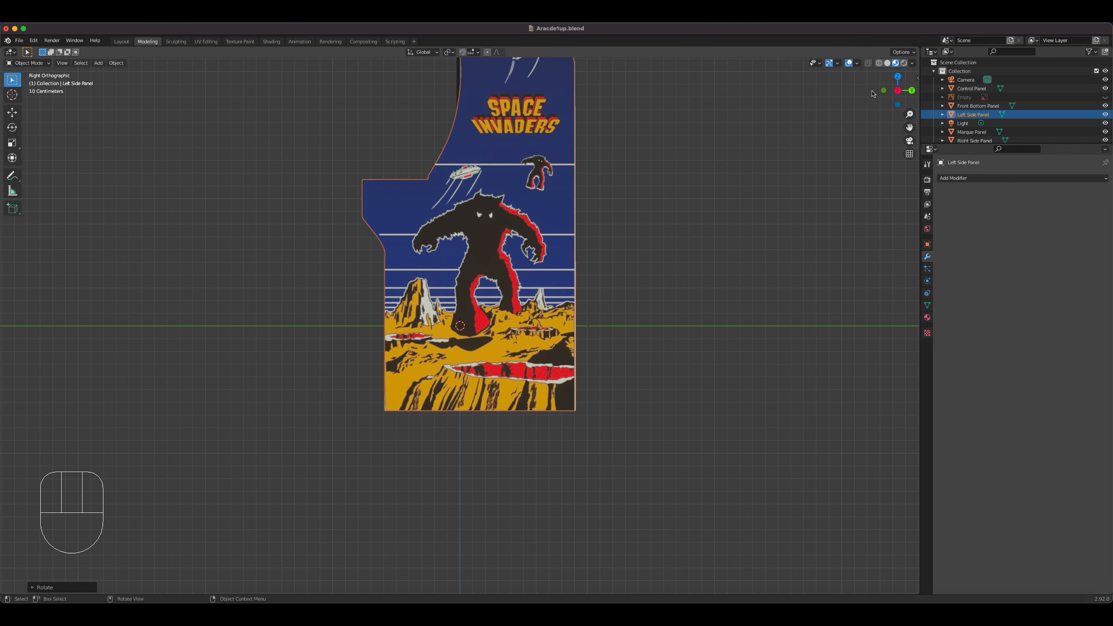
{"action": "left_click", "coordinate": [879, 64]}
{"action": "middle_click_drag", "start_coordinate": [554, 194], "coordinate": [585, 310], "text": "shift"}
{"action": "scroll", "coordinate": [494, 276], "scroll_direction": "up", "scroll_amount": 2}
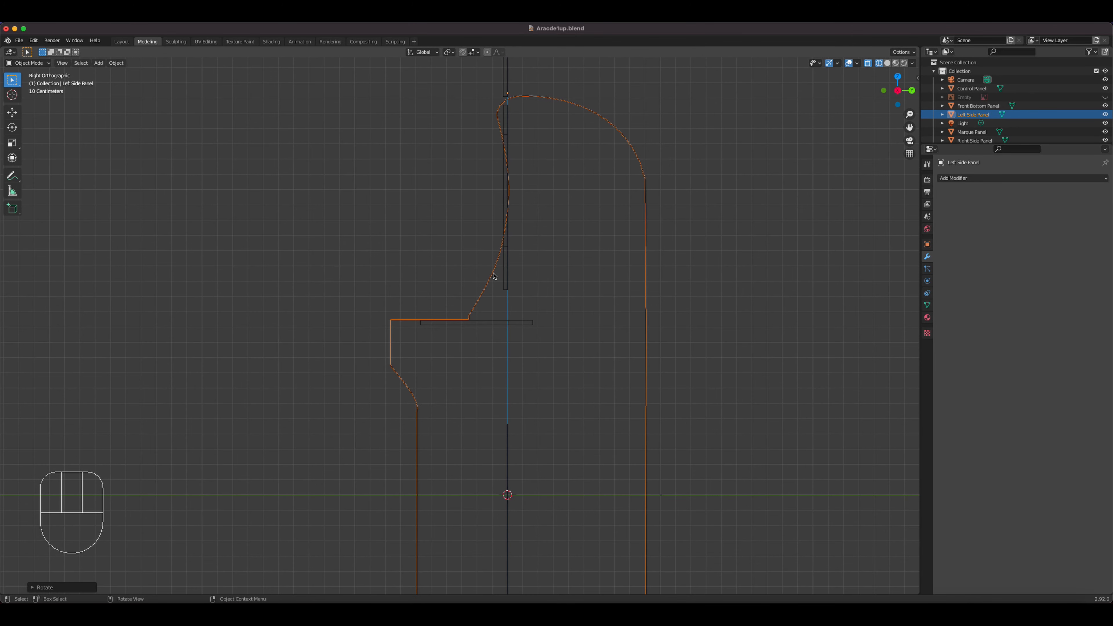
{"action": "left_click", "coordinate": [517, 323]}
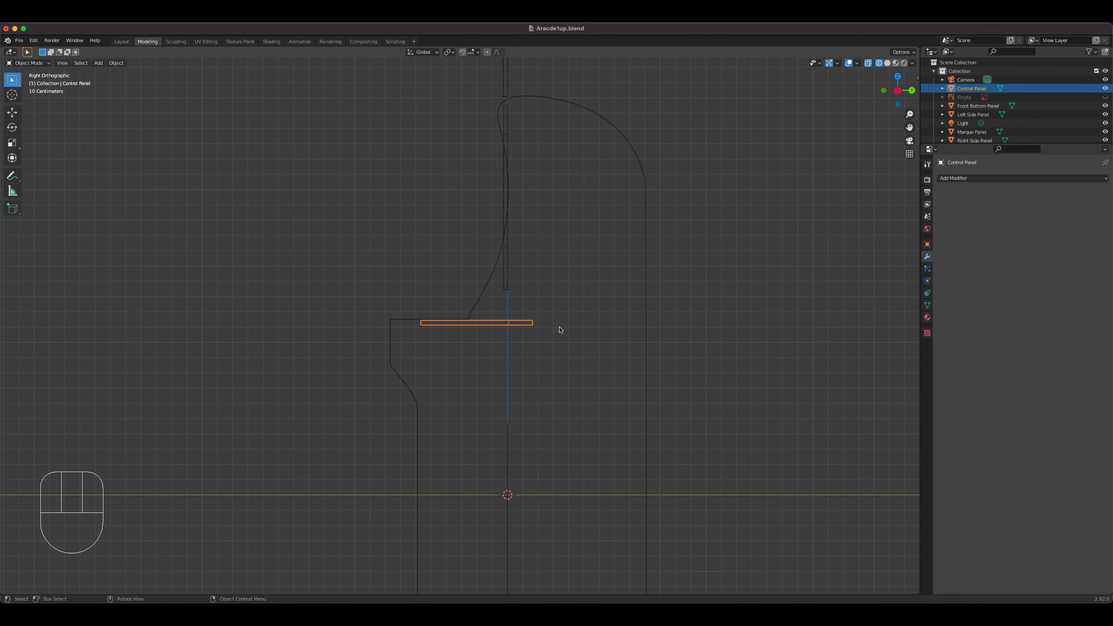
{"action": "key", "text": "g"}
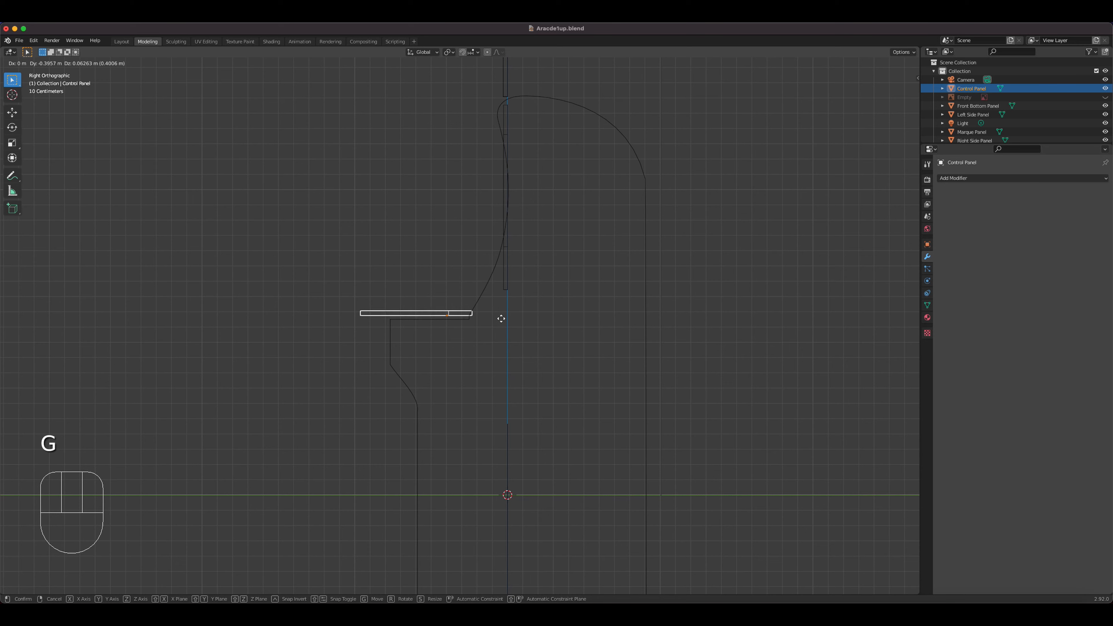
{"action": "left_click", "coordinate": [521, 321]}
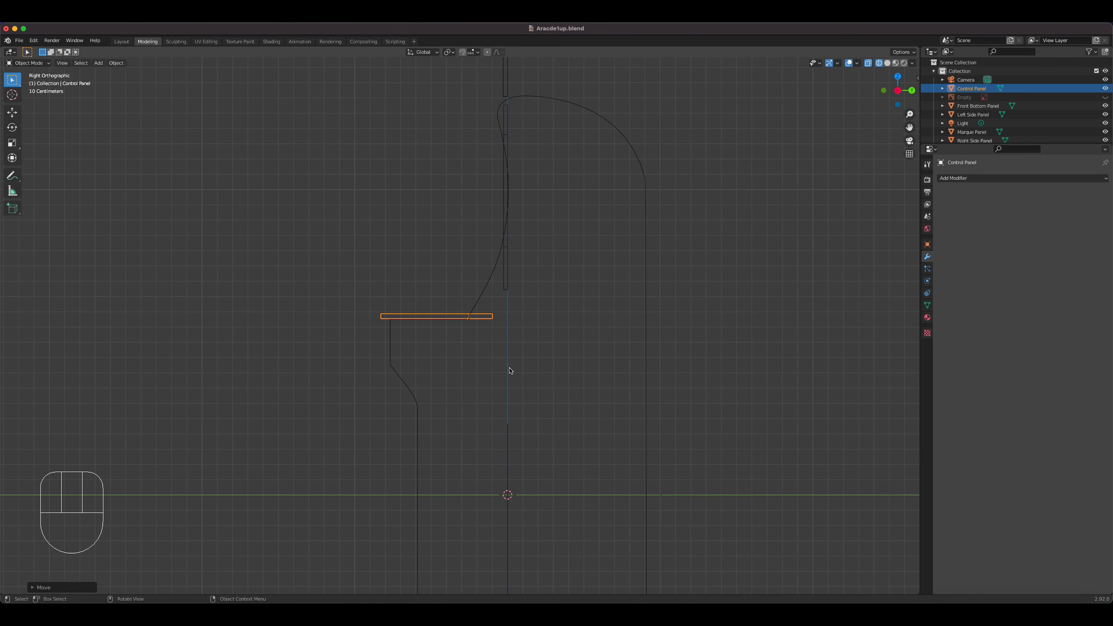
{"action": "middle_click_drag", "start_coordinate": [494, 254], "coordinate": [560, 248]}
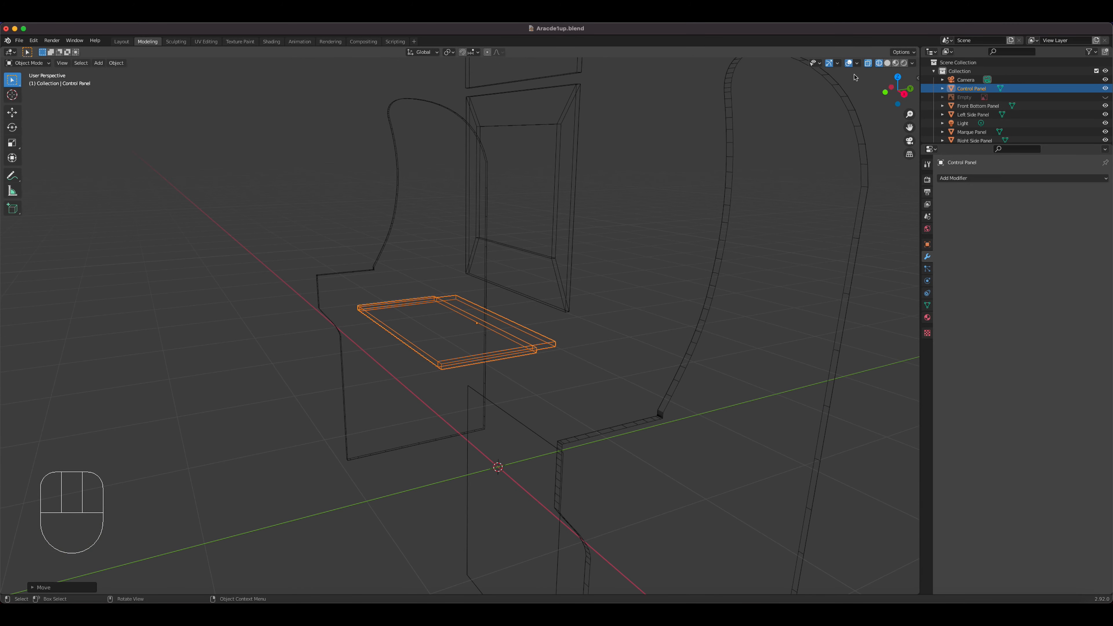
{"action": "left_click", "coordinate": [896, 63]}
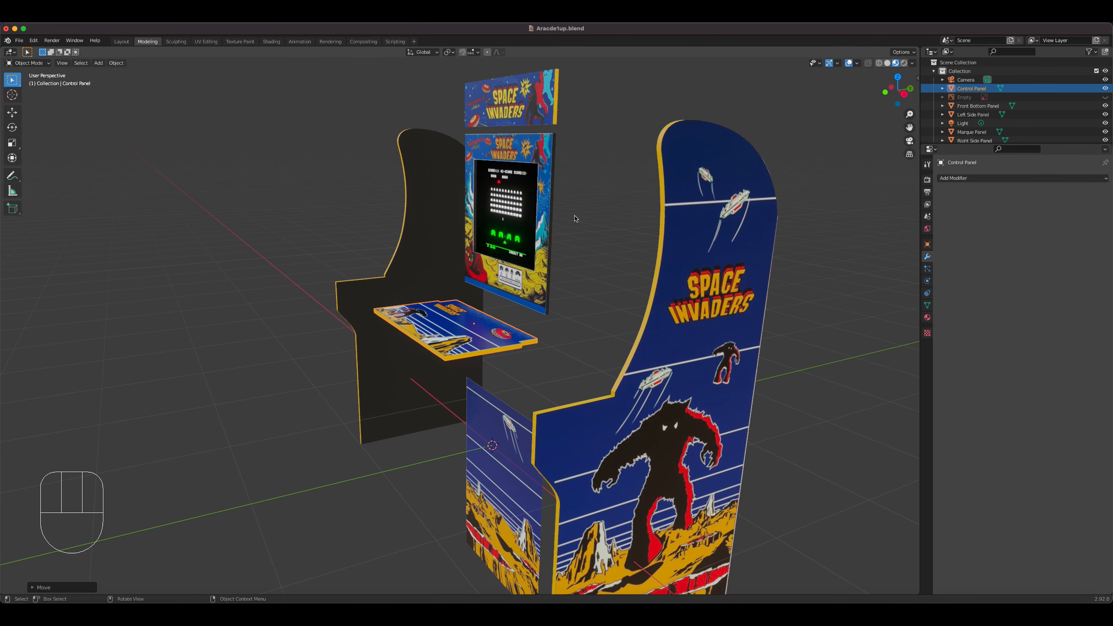
Step: Move the Right and Left Side Panels inward along X until they meet the side edges of the front panels
{"action": "middle_click_drag", "start_coordinate": [525, 234], "coordinate": [657, 258]}
{"action": "left_click", "coordinate": [685, 261]}
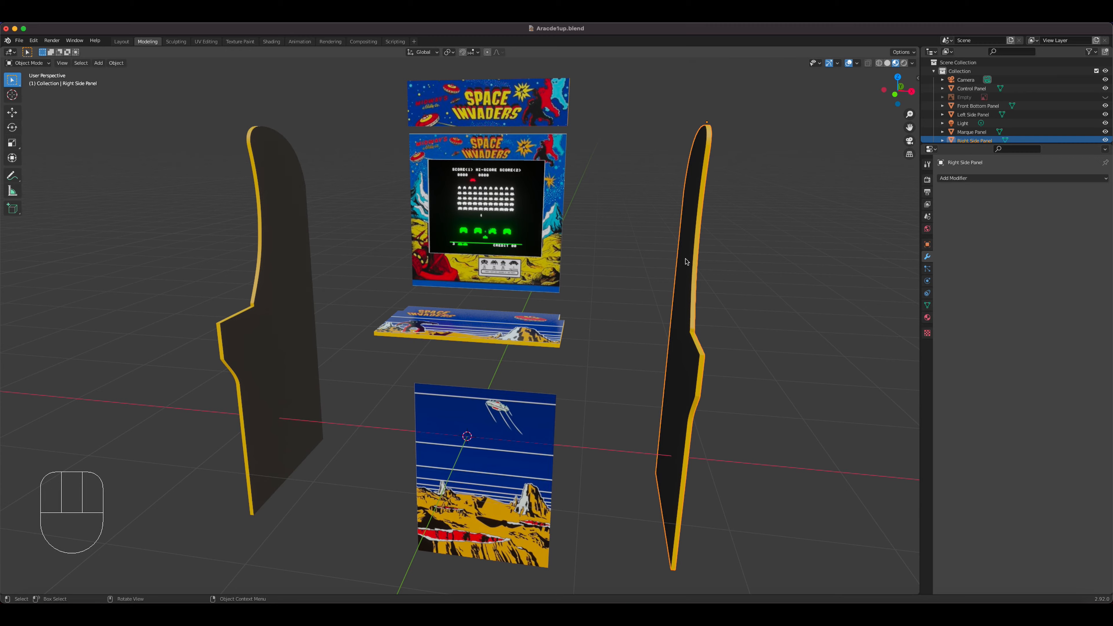
{"action": "key", "text": "KP_1"}
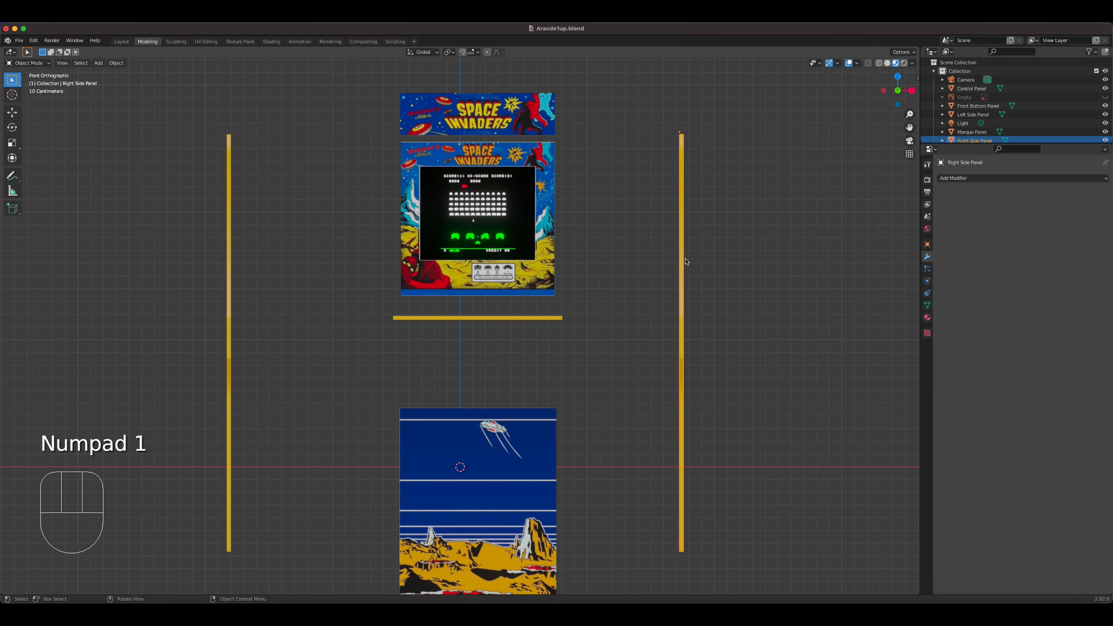
{"action": "left_click", "coordinate": [12, 113]}
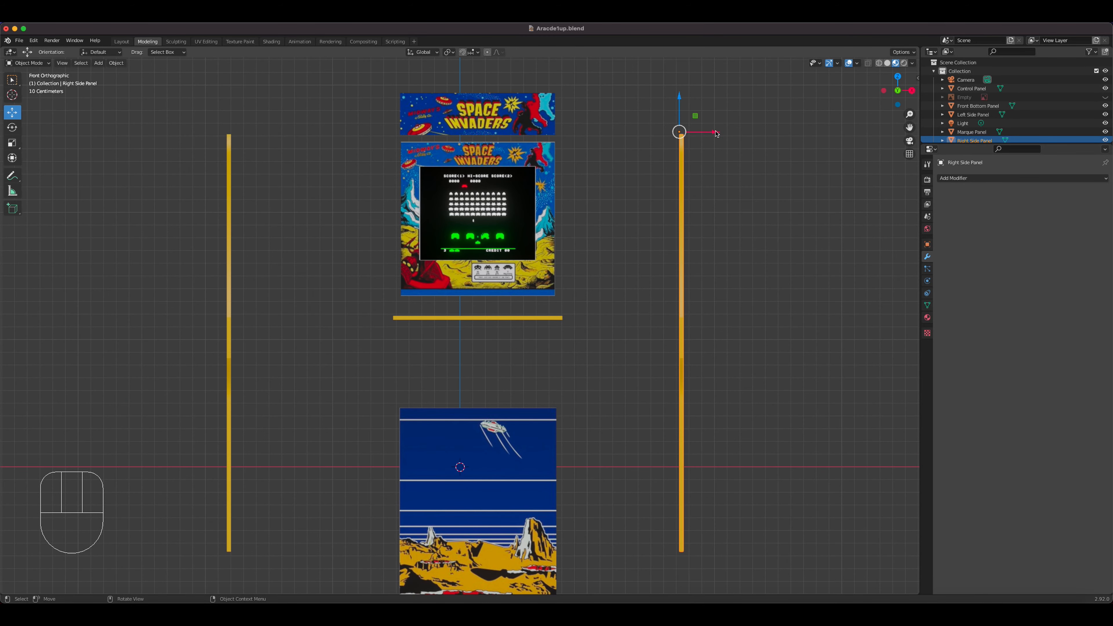
{"action": "left_click_drag", "start_coordinate": [715, 133], "coordinate": [584, 141]}
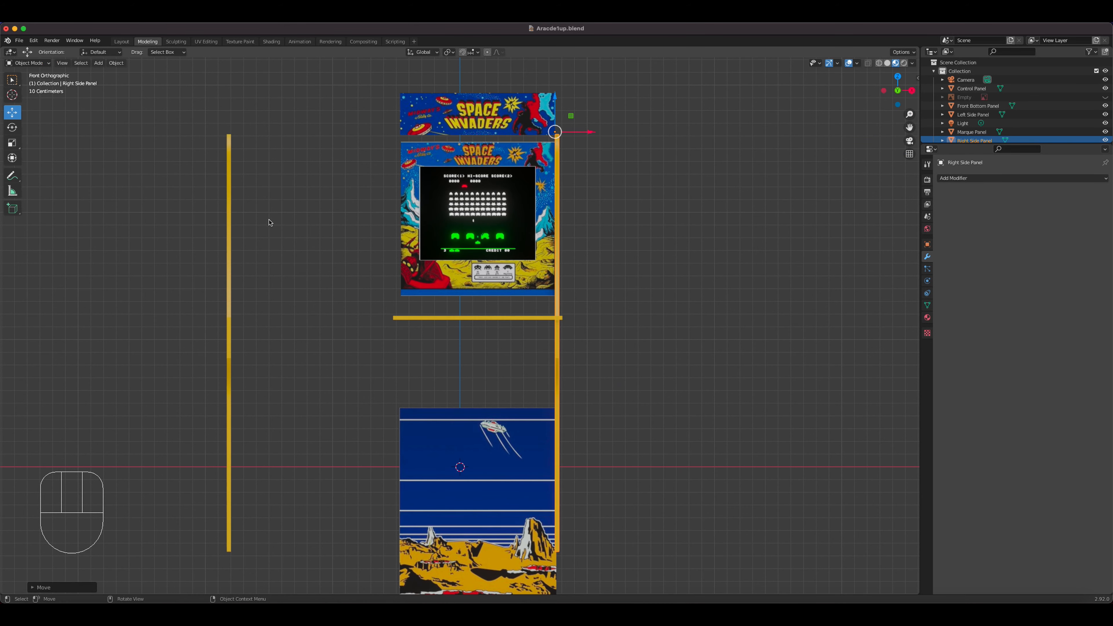
{"action": "left_click", "coordinate": [233, 218]}
{"action": "left_click_drag", "start_coordinate": [266, 132], "coordinate": [441, 140]}
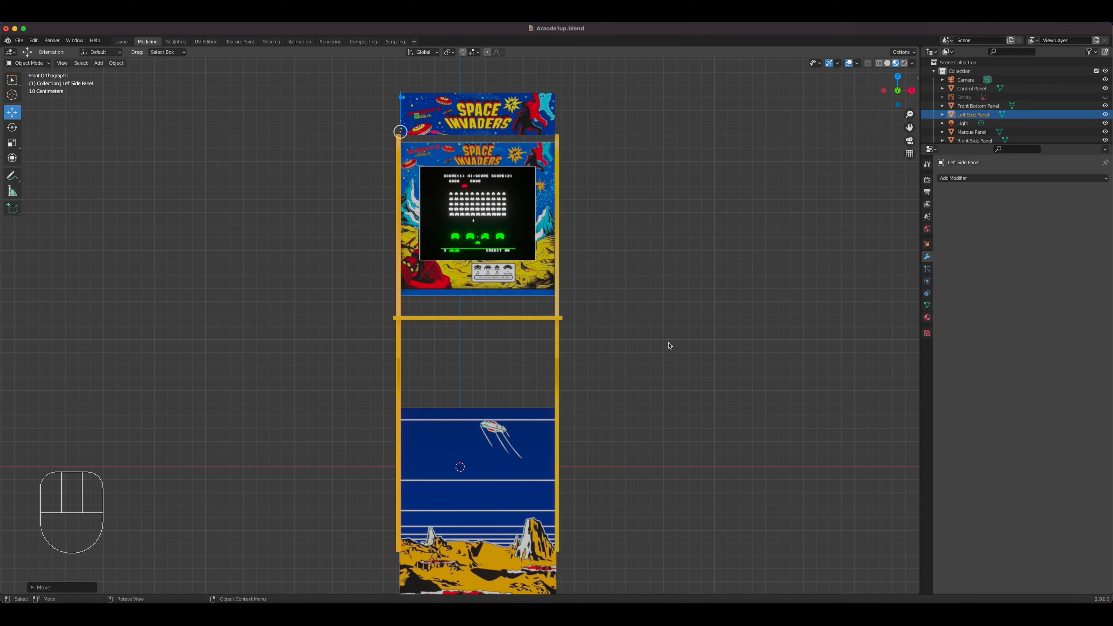
Step: Raise the Front Bottom Panel to the side panels' lower edge and move it forward along Y to their front edge
{"action": "left_click", "coordinate": [522, 477]}
{"action": "left_click_drag", "start_coordinate": [480, 484], "coordinate": [475, 404]}
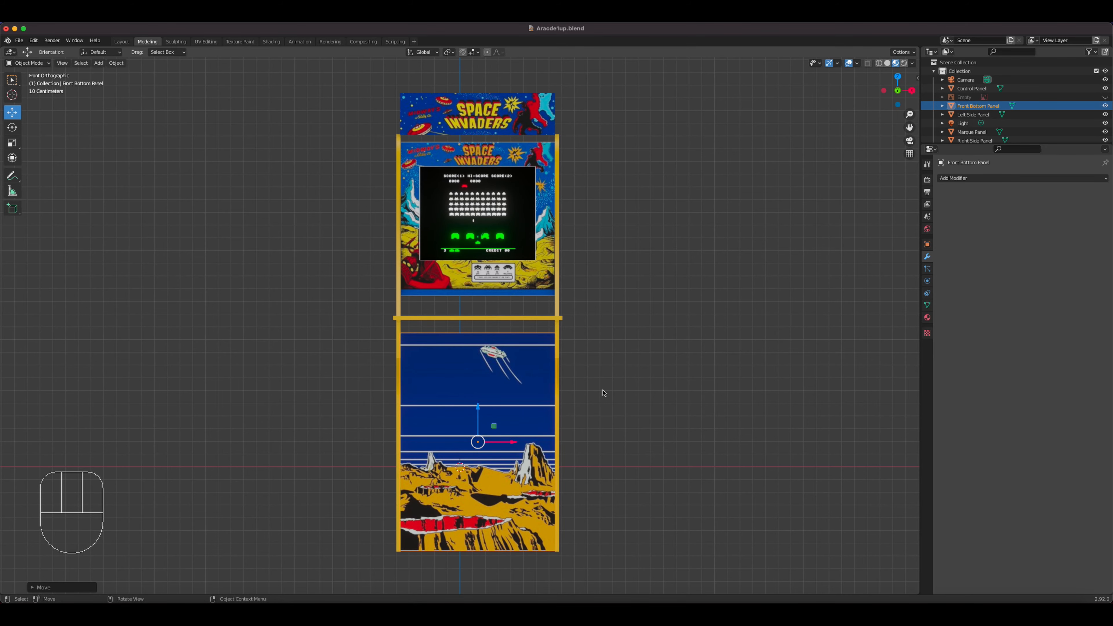
{"action": "middle_click_drag", "start_coordinate": [698, 385], "coordinate": [624, 395]}
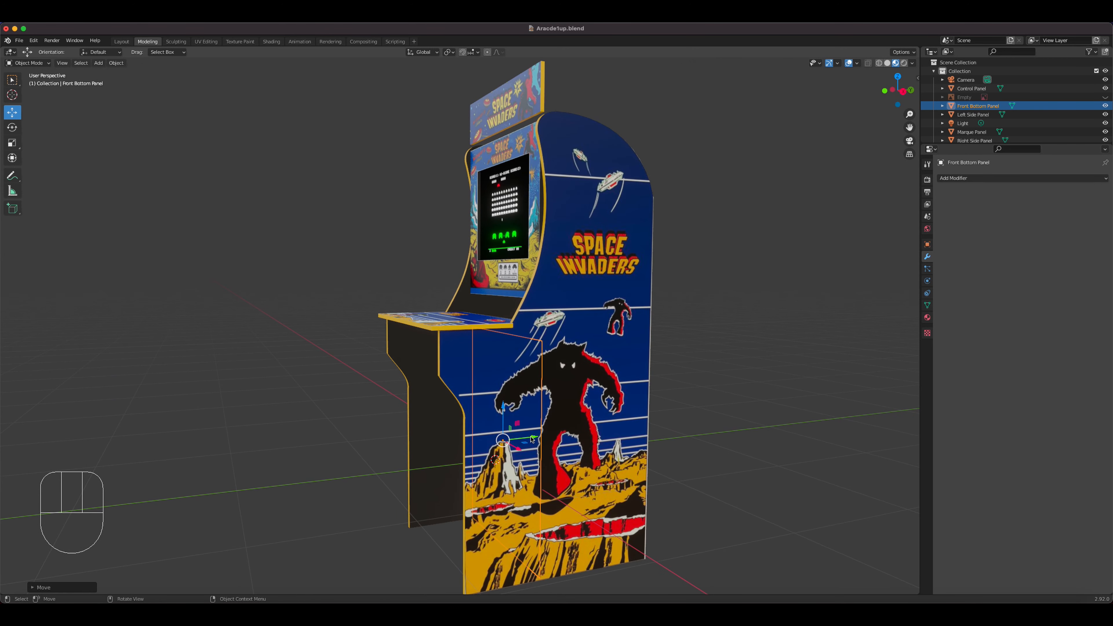
{"action": "left_click_drag", "start_coordinate": [533, 438], "coordinate": [467, 435]}
{"action": "middle_click_drag", "start_coordinate": [530, 420], "coordinate": [590, 408]}
Step: Lower the Marque Panel along Z between the tops of the side panels and shift it back along Y
{"action": "left_click", "coordinate": [547, 121]}
{"action": "scroll", "coordinate": [625, 220], "scroll_direction": "up", "scroll_amount": 2}
{"action": "middle_click_drag", "start_coordinate": [625, 220], "coordinate": [621, 377], "text": "shift"}
{"action": "middle_click_drag", "start_coordinate": [616, 193], "coordinate": [522, 171]}
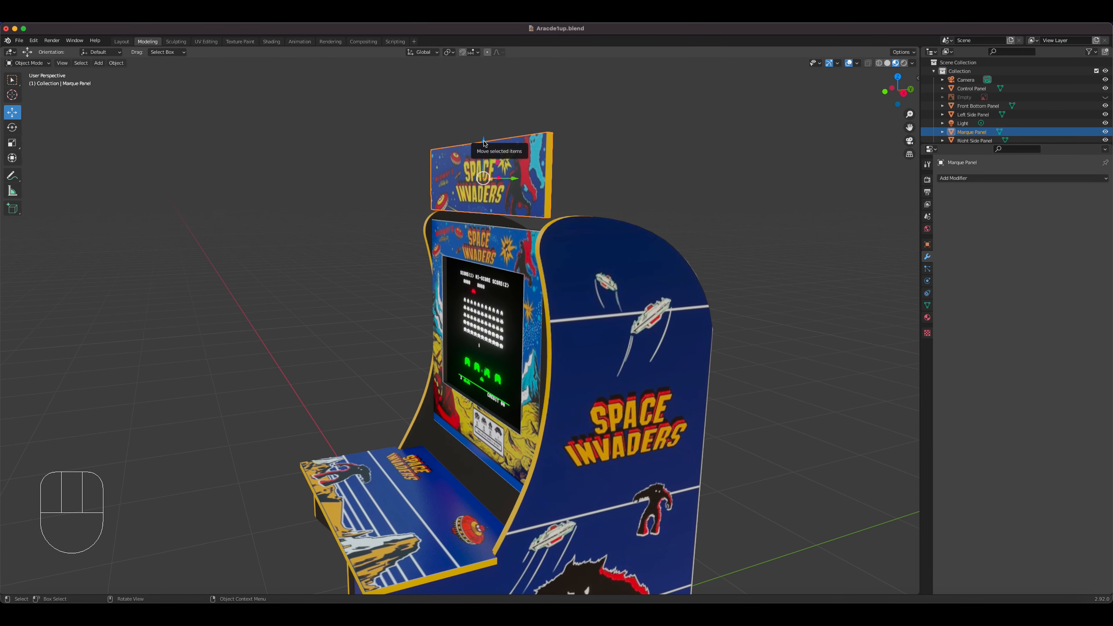
{"action": "left_click_drag", "start_coordinate": [484, 145], "coordinate": [488, 228]}
{"action": "middle_click_drag", "start_coordinate": [487, 228], "coordinate": [517, 296]}
{"action": "left_click_drag", "start_coordinate": [510, 291], "coordinate": [526, 285]}
Step: Lower the Screen Frame Panel along Z to sit below the marquee, just above the Control Panel
{"action": "left_click", "coordinate": [446, 234]}
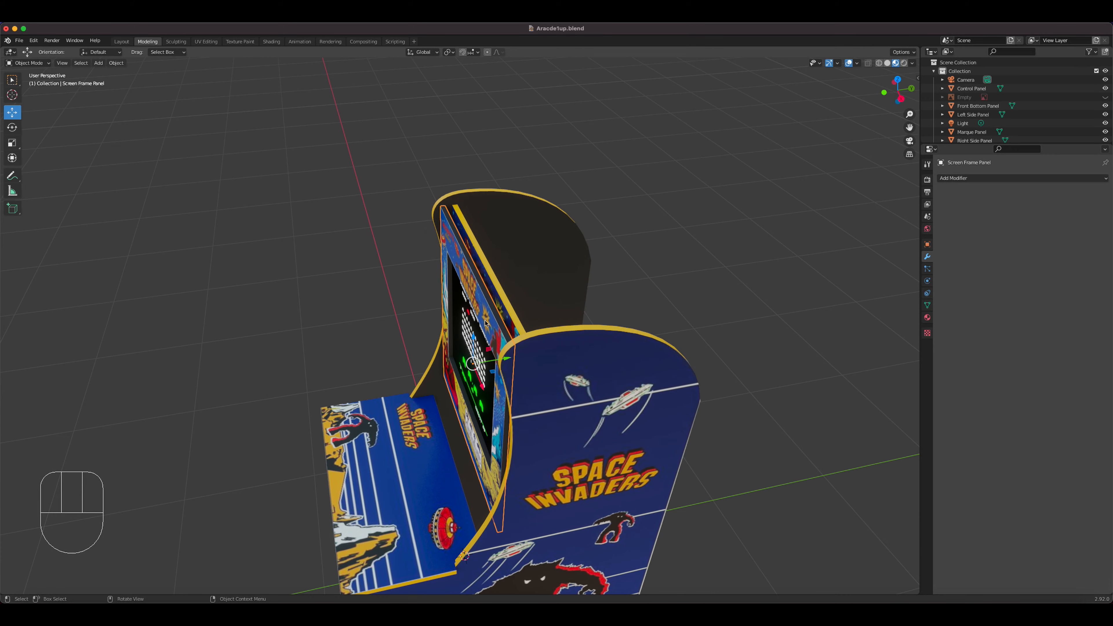
{"action": "middle_click_drag", "start_coordinate": [494, 348], "coordinate": [491, 303]}
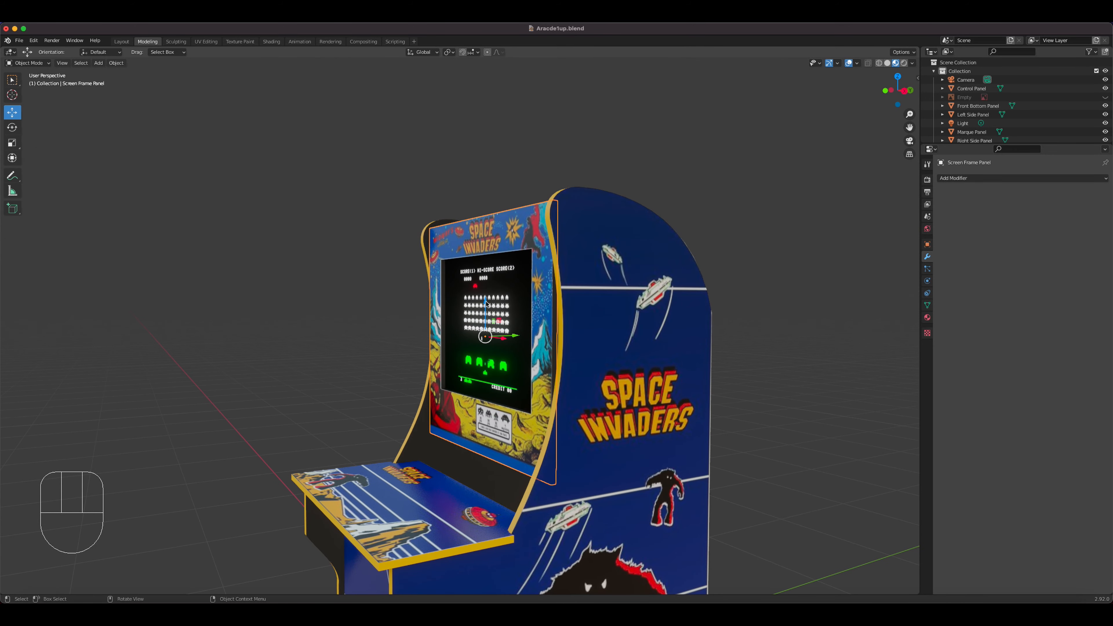
{"action": "left_click_drag", "start_coordinate": [486, 303], "coordinate": [483, 343]}
{"action": "middle_click_drag", "start_coordinate": [535, 353], "coordinate": [533, 353]}
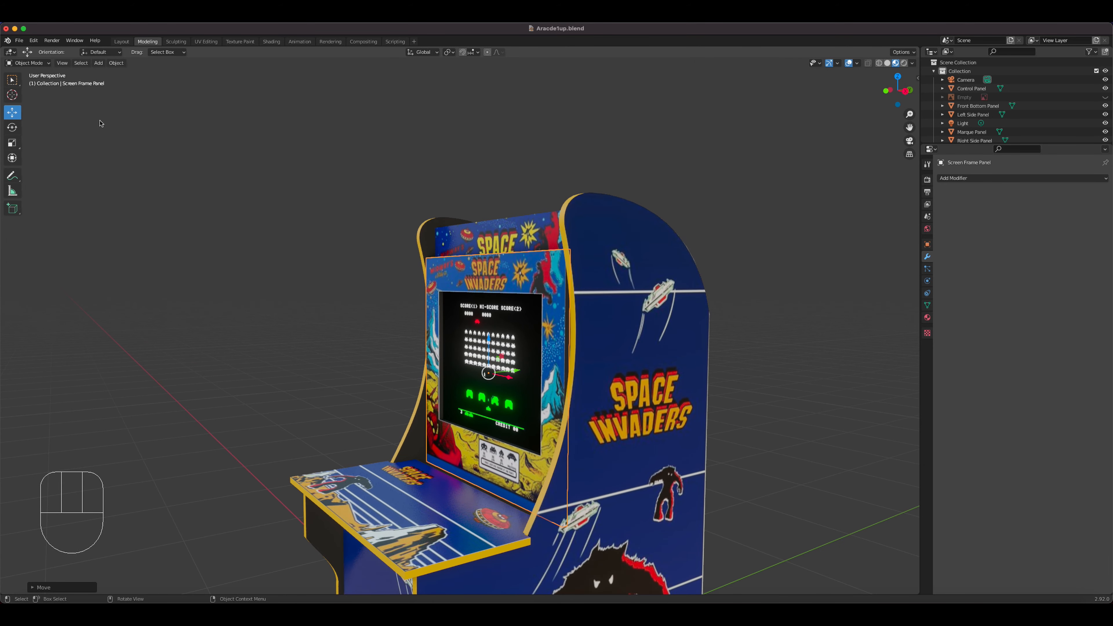
Step: Tilt the Screen Frame Panel backward about 13 degrees around the global X axis
{"action": "left_click", "coordinate": [12, 128]}
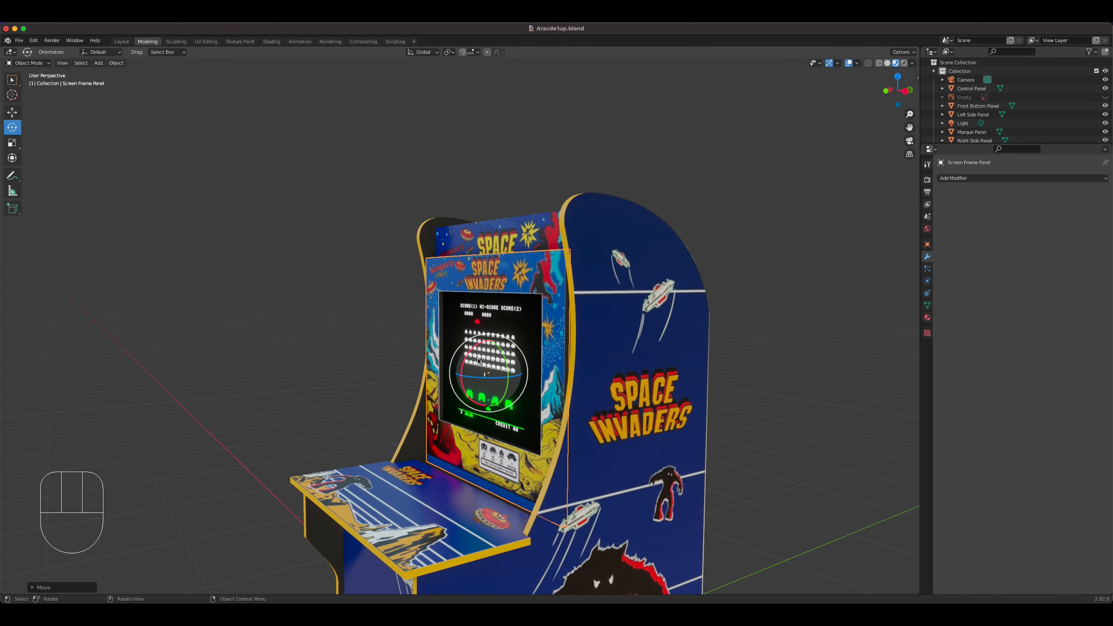
{"action": "left_click_drag", "start_coordinate": [469, 354], "coordinate": [469, 344]}
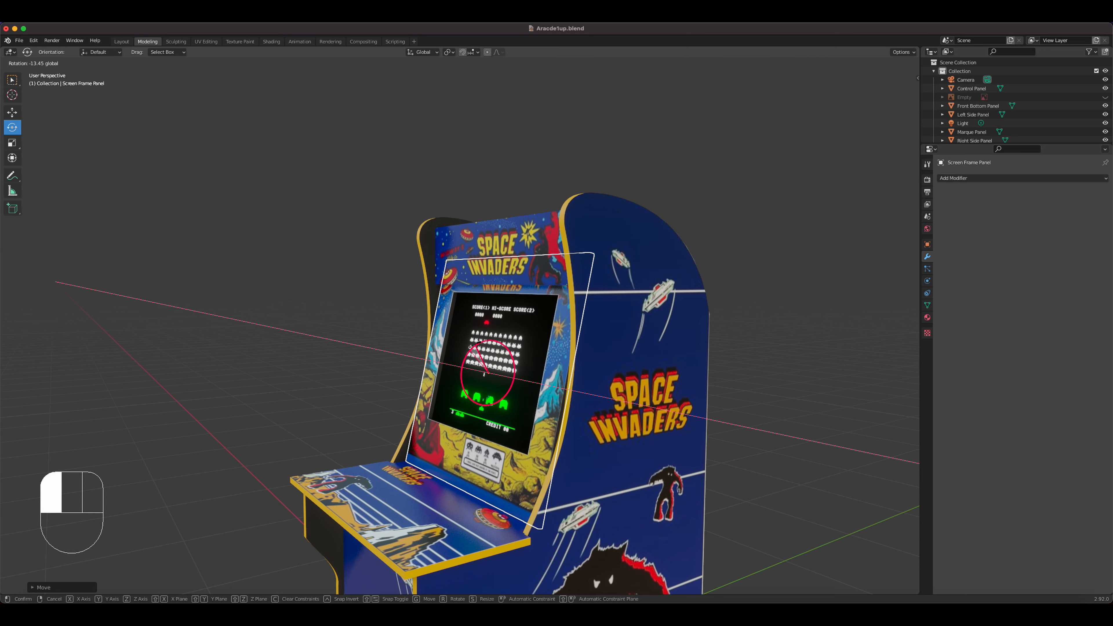
{"action": "left_click_drag", "start_coordinate": [469, 344], "coordinate": [469, 344]}
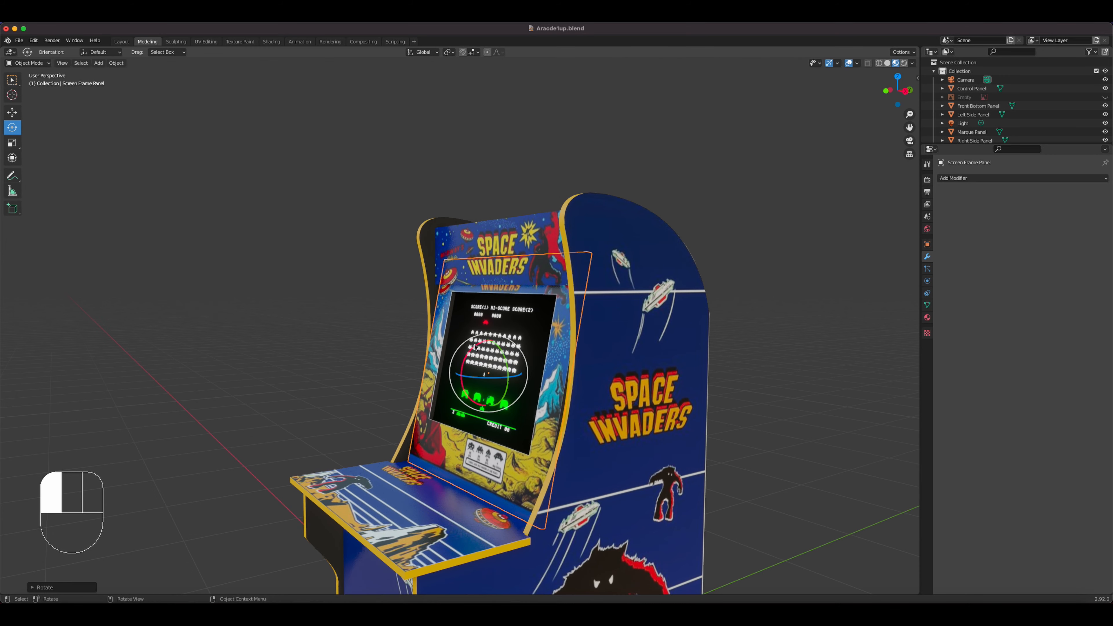
Step: Move the tilted Screen Frame Panel back along Y so it sits recessed between the side panels
{"action": "left_click", "coordinate": [12, 109]}
{"action": "left_click_drag", "start_coordinate": [517, 373], "coordinate": [529, 368]}
{"action": "middle_click_drag", "start_coordinate": [529, 369], "coordinate": [509, 219]}
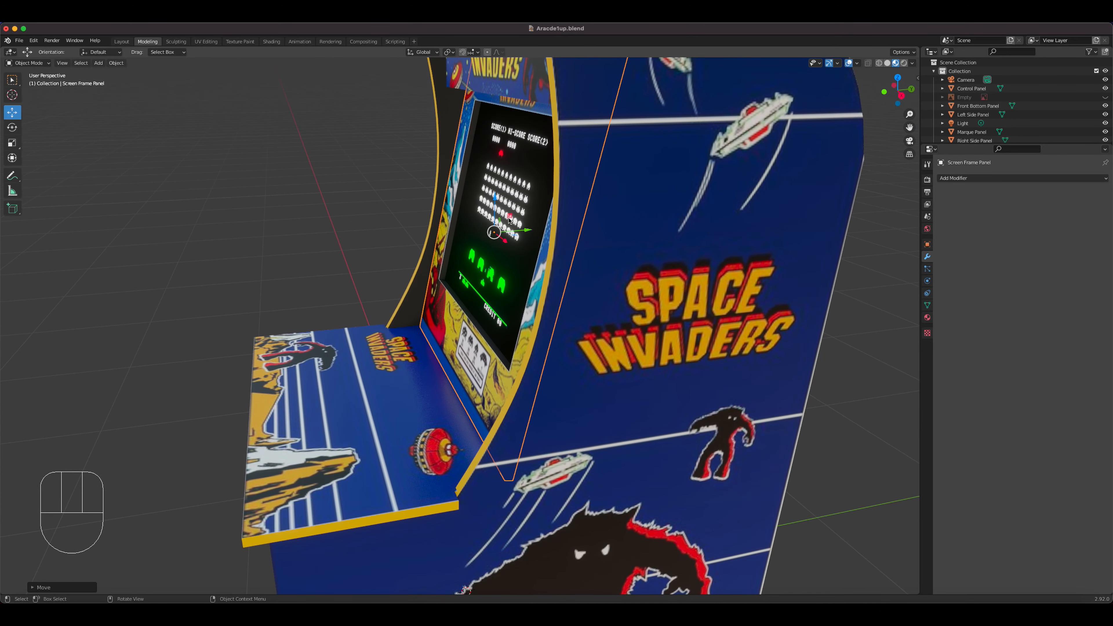
{"action": "left_click_drag", "start_coordinate": [530, 232], "coordinate": [535, 231]}
{"action": "middle_click_drag", "start_coordinate": [535, 230], "coordinate": [503, 316]}
Step: Move the Marque Panel forward along Y toward the side panels' front edge
{"action": "left_click", "coordinate": [524, 200]}
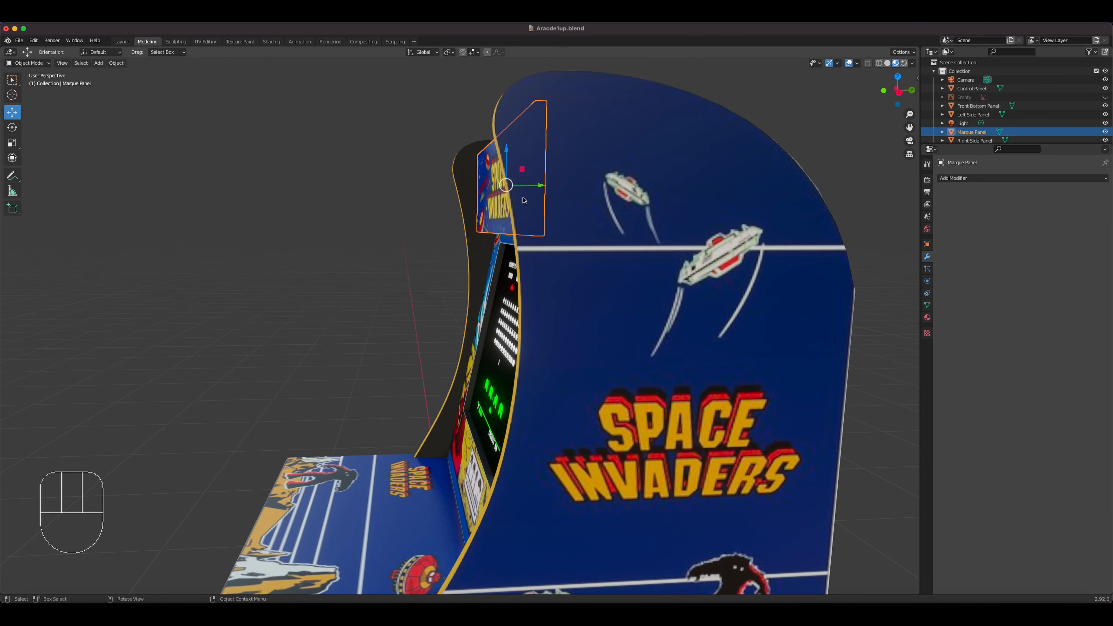
{"action": "left_click_drag", "start_coordinate": [541, 192], "coordinate": [527, 188]}
{"action": "middle_click_drag", "start_coordinate": [527, 188], "coordinate": [602, 289]}
Step: Adjust the Control Panel's height slightly along Z so it sits down on the side panels' ledge
{"action": "scroll", "coordinate": [600, 291], "scroll_direction": "down", "scroll_amount": 3}
{"action": "middle_click_drag", "start_coordinate": [543, 386], "coordinate": [541, 285], "text": "shift"}
{"action": "middle_click_drag", "start_coordinate": [521, 299], "coordinate": [438, 363]}
{"action": "scroll", "coordinate": [581, 323], "scroll_direction": "up", "scroll_amount": 5}
{"action": "left_click", "coordinate": [514, 296]}
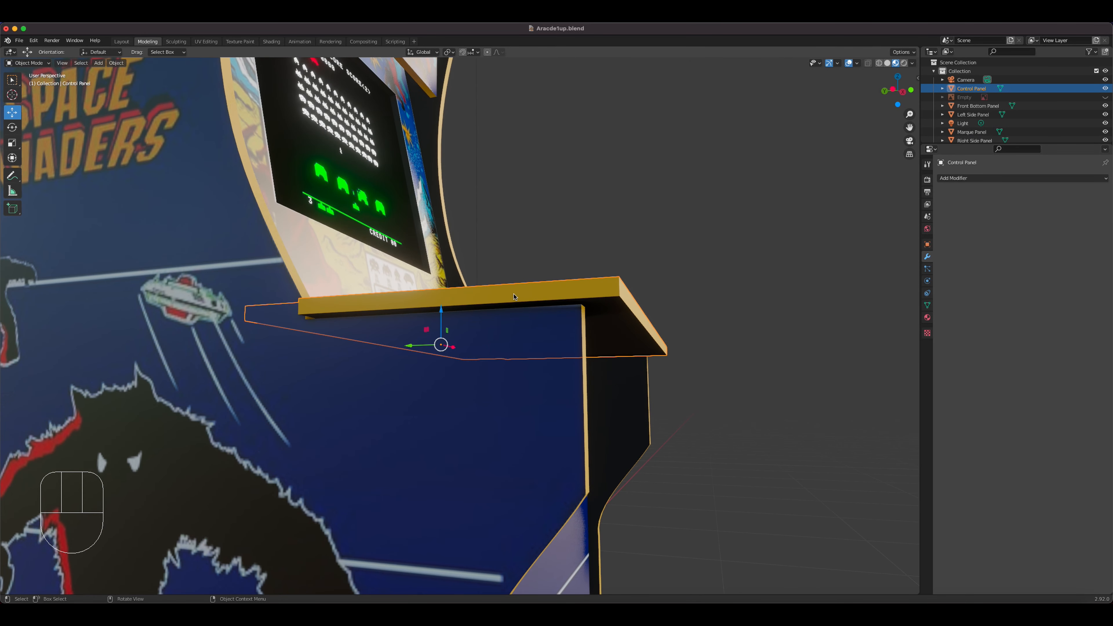
{"action": "left_click_drag", "start_coordinate": [441, 312], "coordinate": [441, 316]}
{"action": "middle_click_drag", "start_coordinate": [499, 313], "coordinate": [367, 375]}
Step: Set the origins of the Right Side Panel and the Left Side Panel to their geometry
{"action": "middle_click_drag", "start_coordinate": [454, 401], "coordinate": [403, 302], "text": "shift"}
{"action": "middle_click_drag", "start_coordinate": [403, 303], "coordinate": [614, 274]}
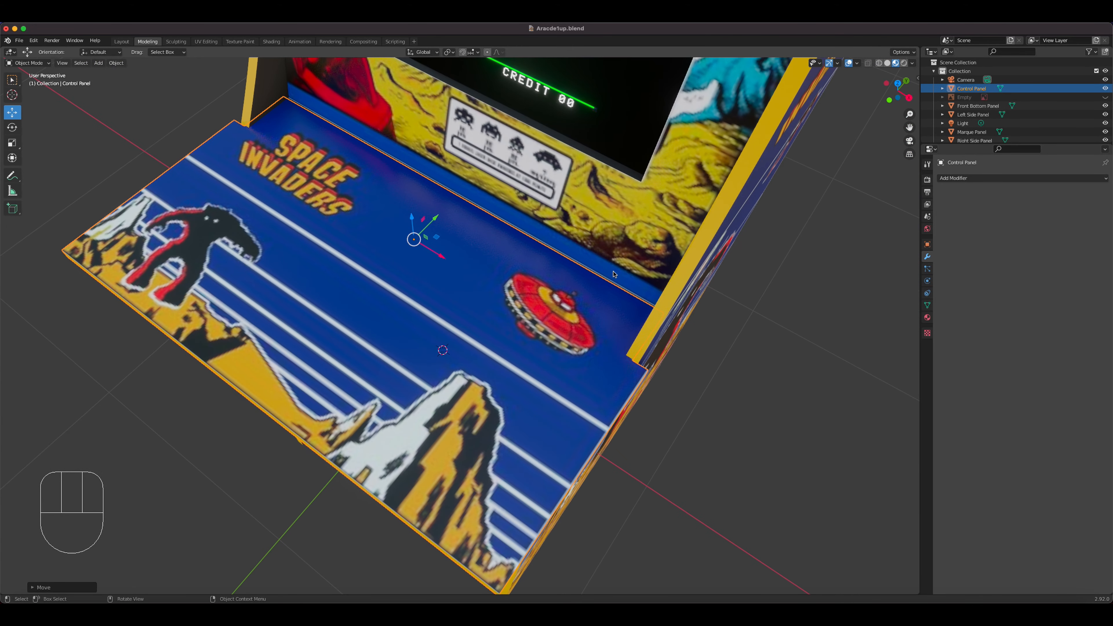
{"action": "left_click", "coordinate": [676, 311]}
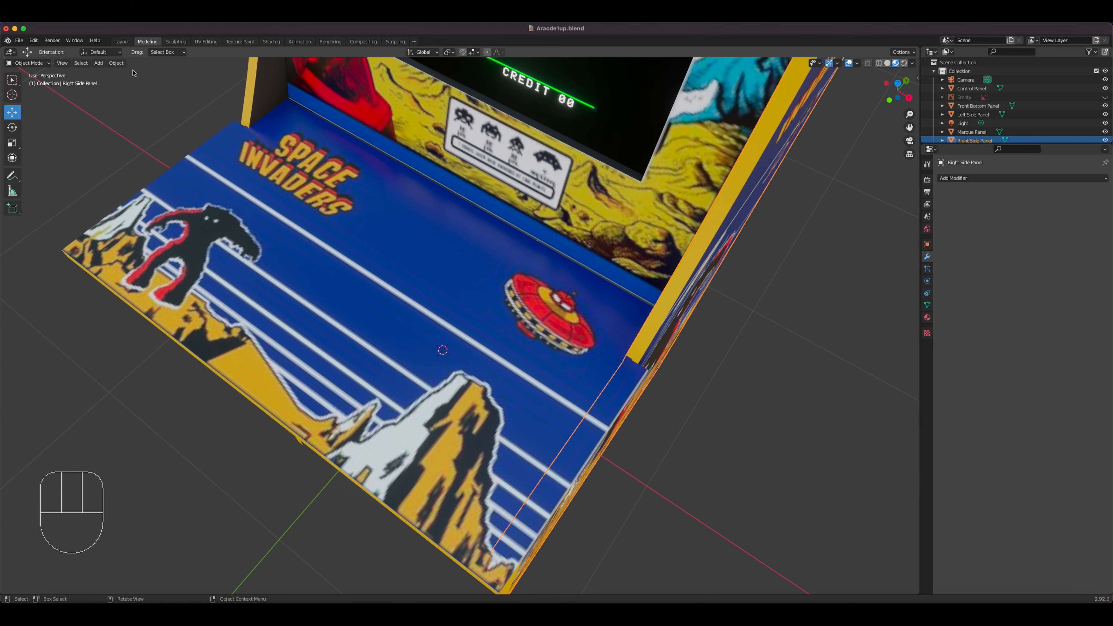
{"action": "left_click", "coordinate": [117, 62]}
{"action": "mouse_move", "coordinate": [133, 81]}
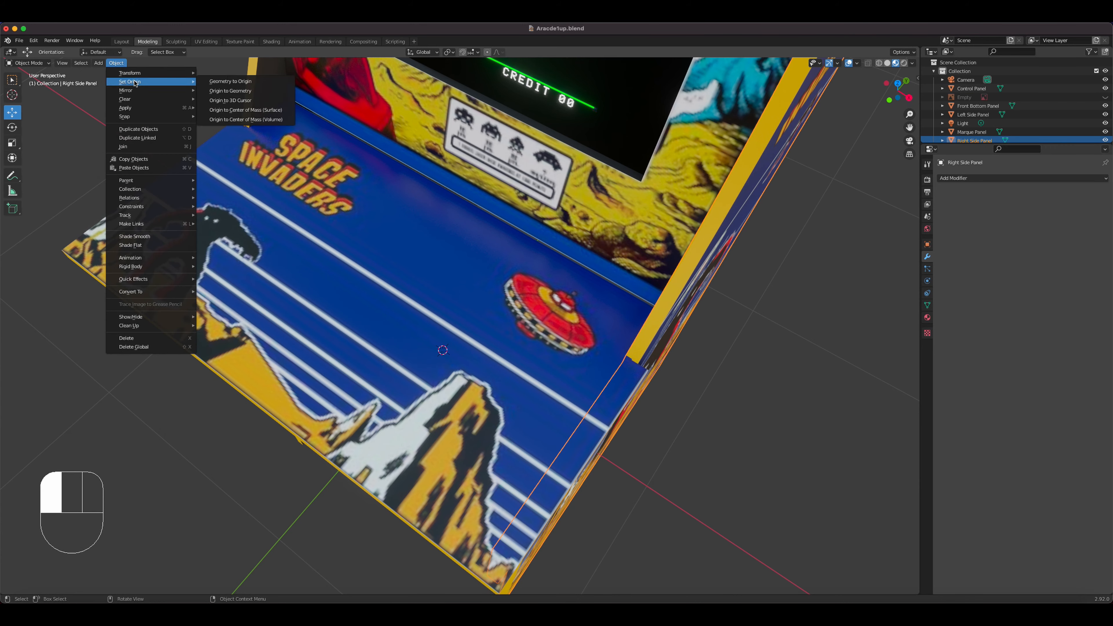
{"action": "left_click", "coordinate": [243, 92]}
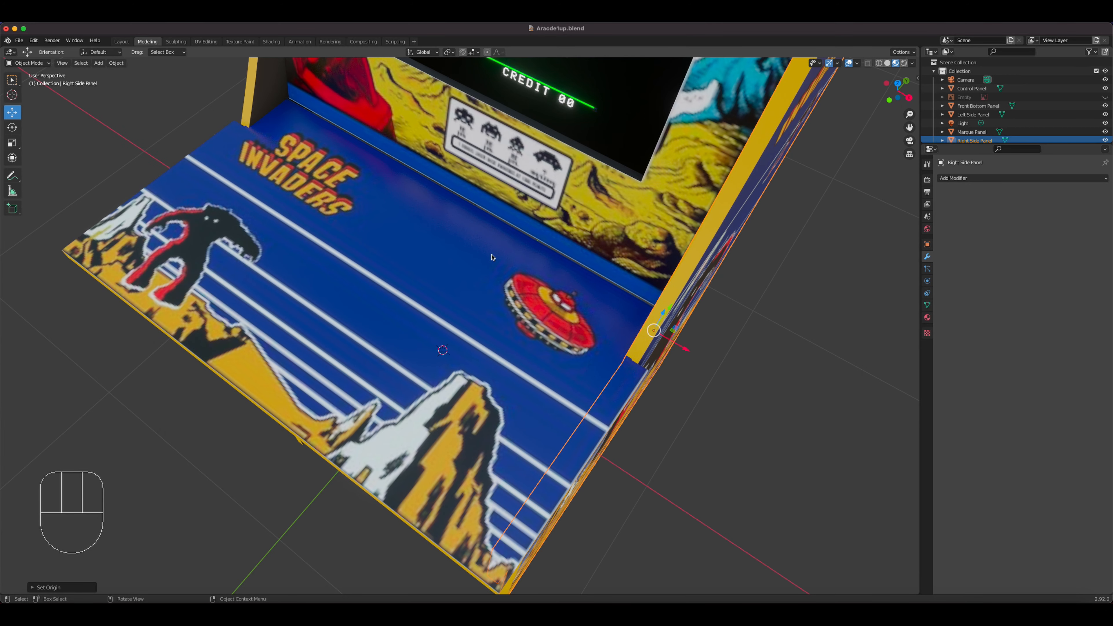
{"action": "left_click", "coordinate": [254, 96]}
{"action": "left_click", "coordinate": [116, 63]}
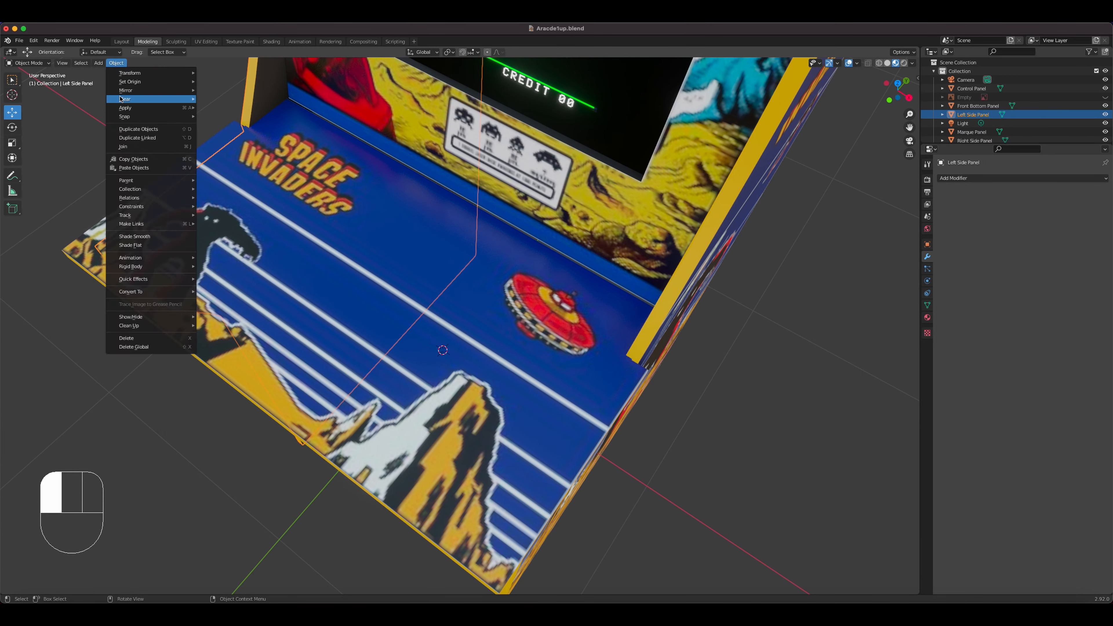
{"action": "mouse_move", "coordinate": [130, 83]}
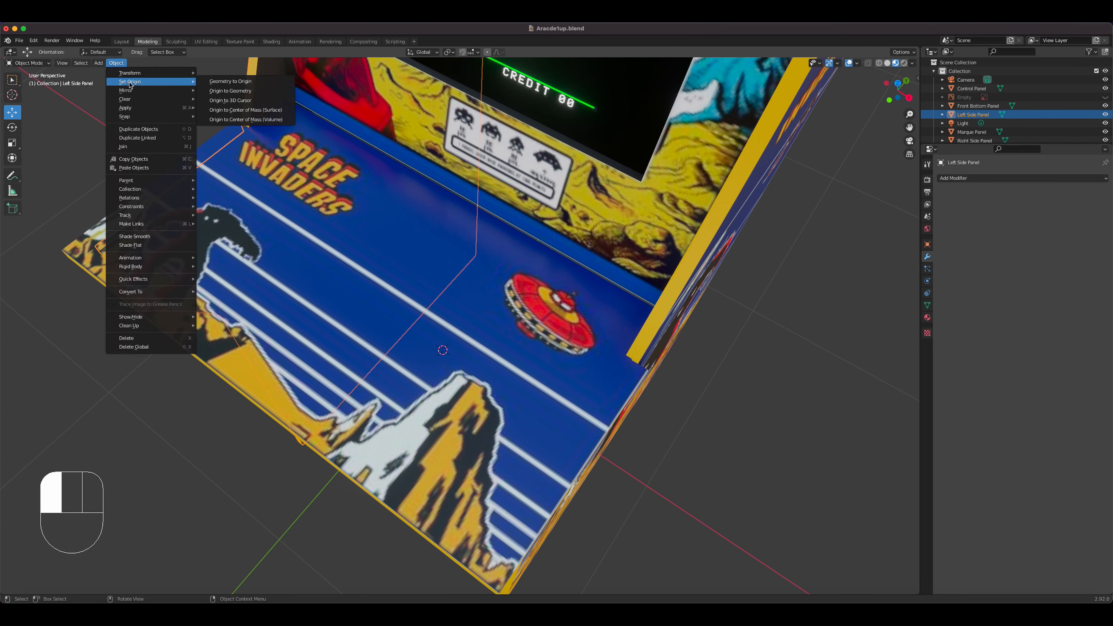
{"action": "left_click", "coordinate": [246, 91]}
Step: Move the Right and Left Side Panels slightly outward along X to line up with the Control Panel's side edges
{"action": "left_click", "coordinate": [676, 294]}
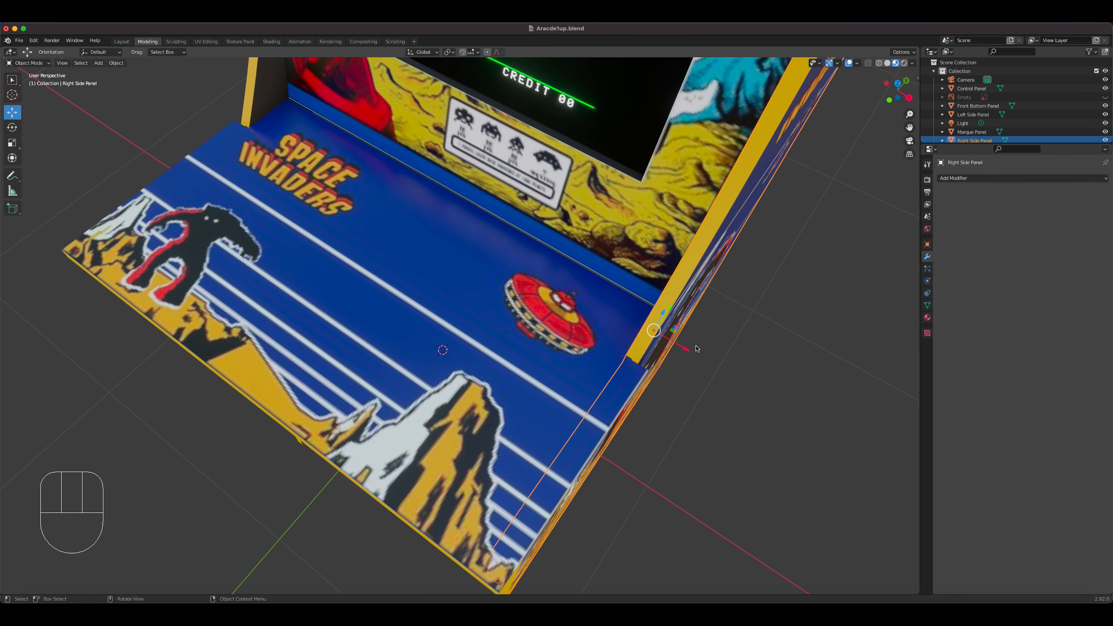
{"action": "left_click_drag", "start_coordinate": [689, 352], "coordinate": [694, 355]}
{"action": "middle_click_drag", "start_coordinate": [694, 356], "coordinate": [412, 275]}
{"action": "left_click", "coordinate": [413, 274]}
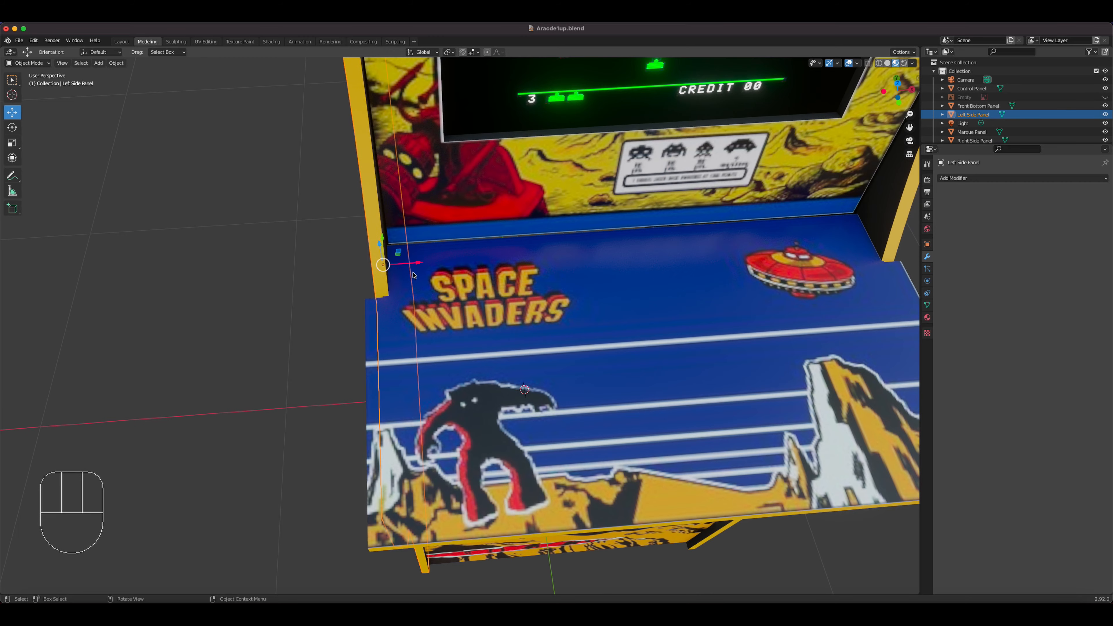
{"action": "left_click_drag", "start_coordinate": [417, 263], "coordinate": [411, 264]}
{"action": "left_click_drag", "start_coordinate": [407, 266], "coordinate": [404, 266]}
Step: Scale the Screen Frame Panel slightly wider along X to close the gaps to the side panels
{"action": "left_click", "coordinate": [462, 234]}
{"action": "middle_click_drag", "start_coordinate": [571, 274], "coordinate": [557, 257]}
{"action": "scroll", "coordinate": [569, 258], "scroll_direction": "down", "scroll_amount": 3}
{"action": "middle_click_drag", "start_coordinate": [679, 290], "coordinate": [283, 175], "text": "shift"}
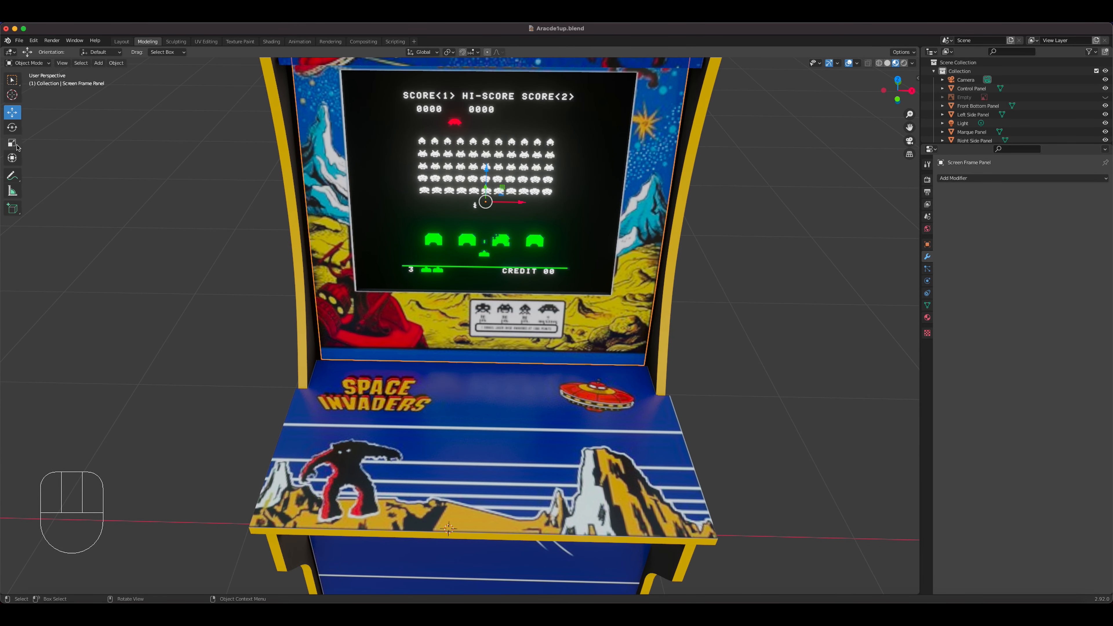
{"action": "left_click", "coordinate": [17, 147]}
{"action": "left_click_drag", "start_coordinate": [522, 204], "coordinate": [522, 202]}
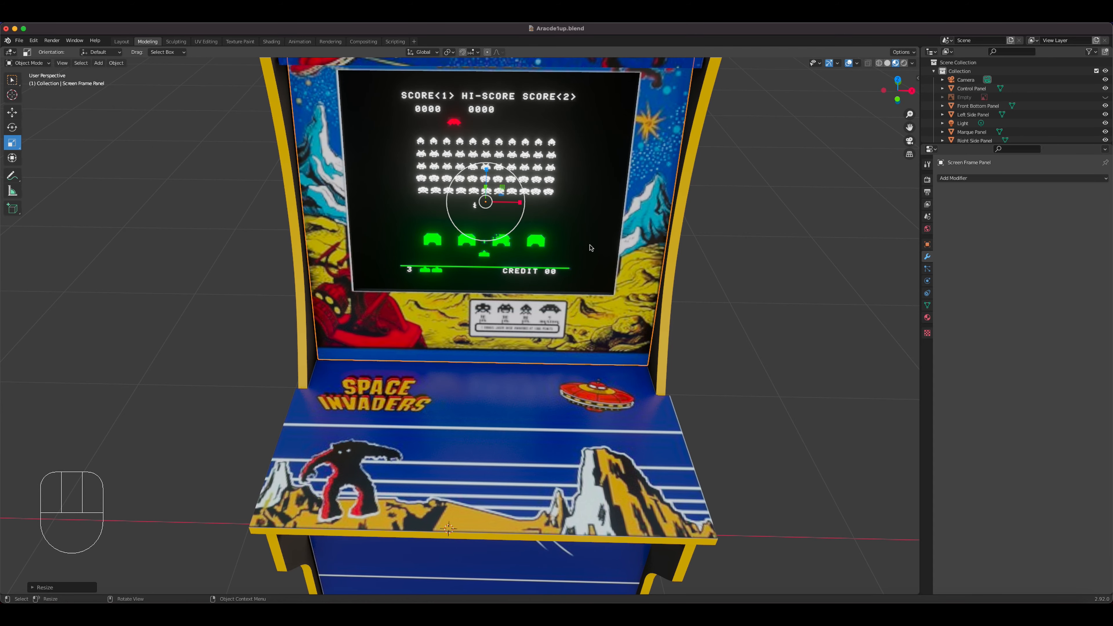
Step: Add a new plane mesh at the 3D cursor inside the cabinet
{"action": "middle_click_drag", "start_coordinate": [522, 202], "coordinate": [517, 326]}
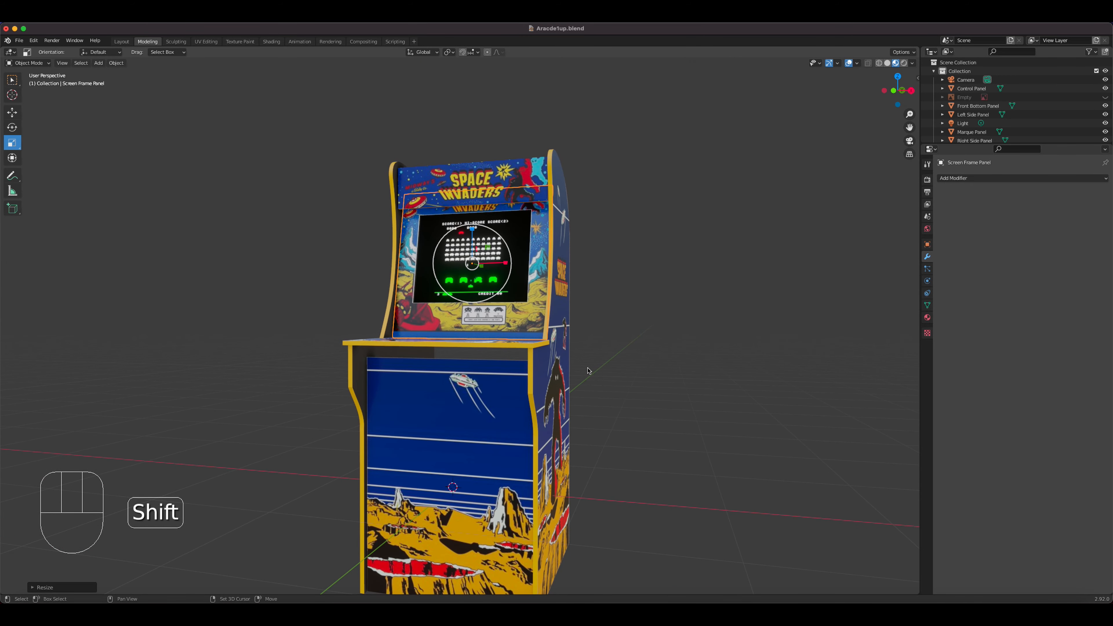
{"action": "key", "text": "shift+a"}
{"action": "mouse_move", "coordinate": [588, 370]}
{"action": "left_click", "coordinate": [622, 369]}
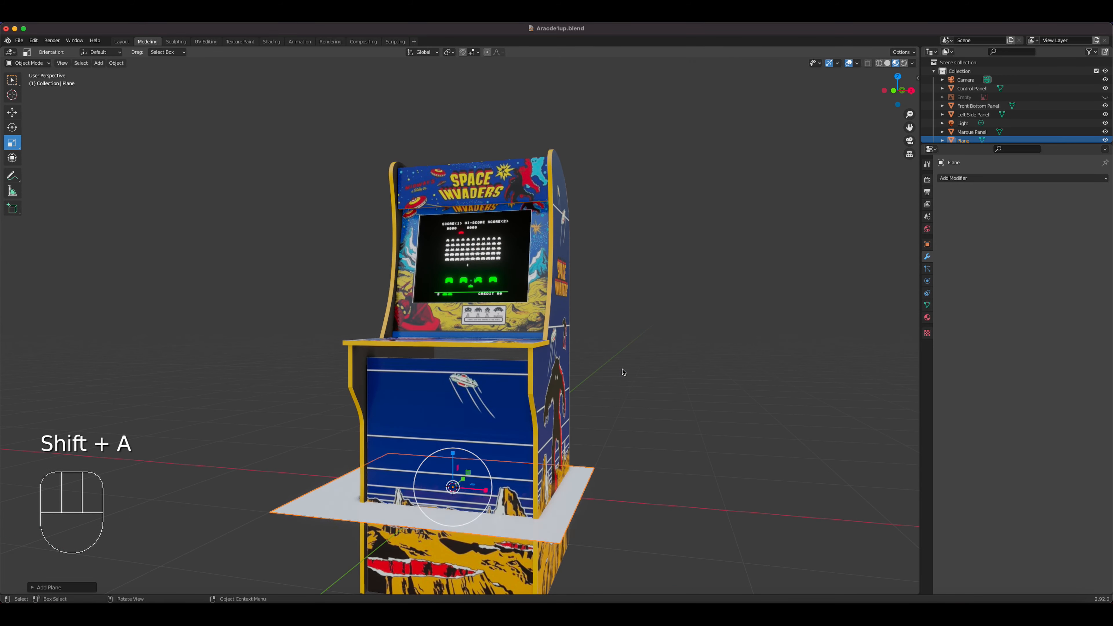
Step: Assign the existing Black Paint.002 material to the new plane and save the file
{"action": "left_click", "coordinate": [927, 228]}
{"action": "left_click", "coordinate": [926, 317]}
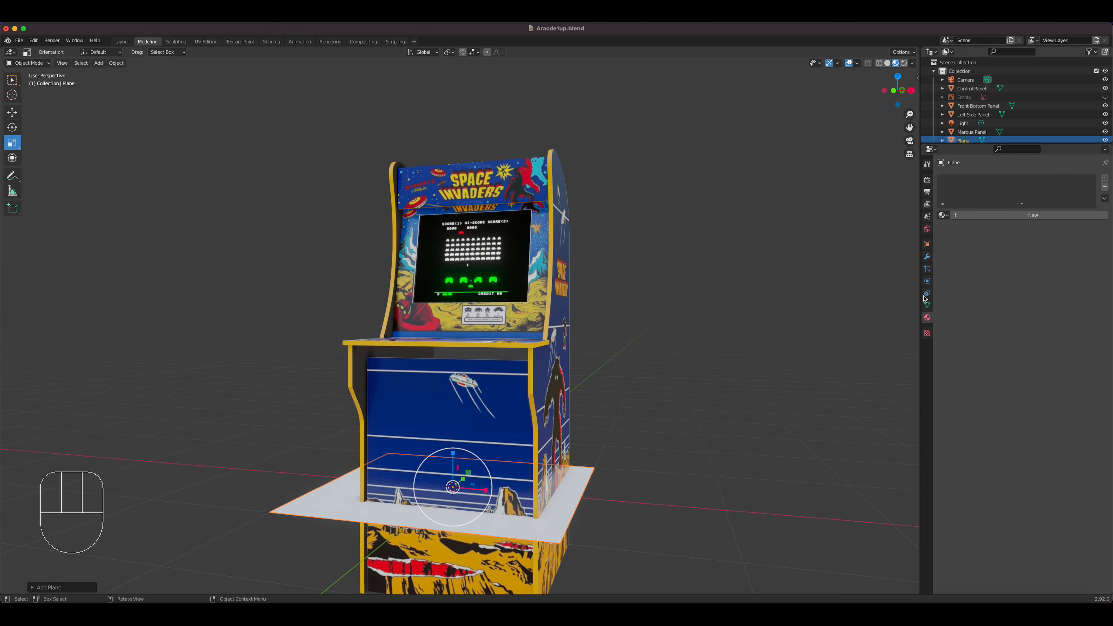
{"action": "left_click", "coordinate": [975, 216]}
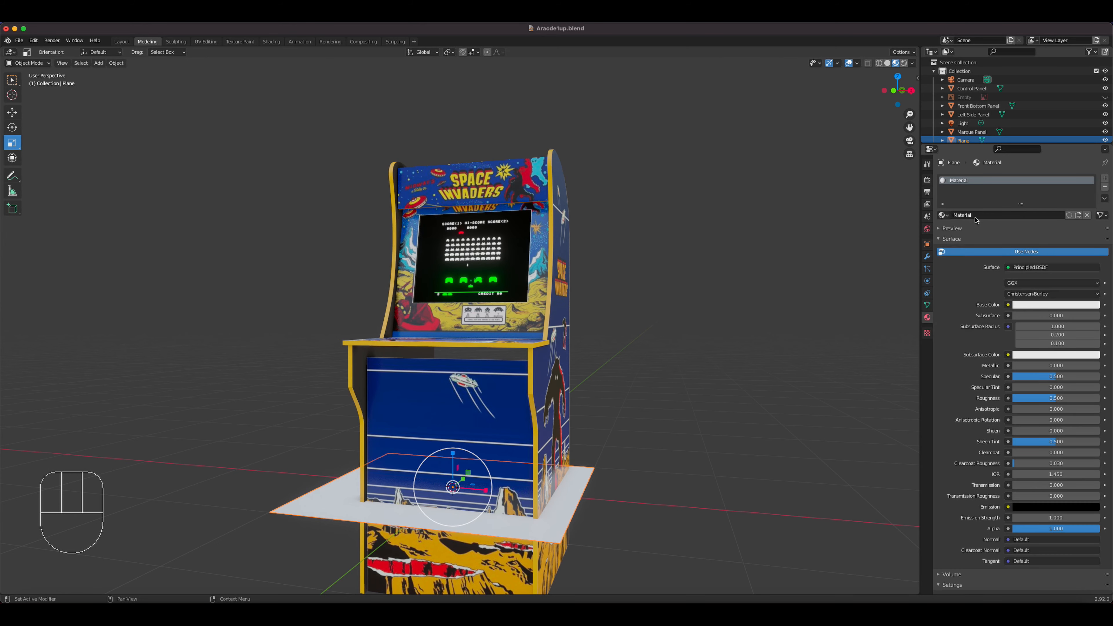
{"action": "left_click", "coordinate": [942, 214]}
{"action": "left_click", "coordinate": [968, 245]}
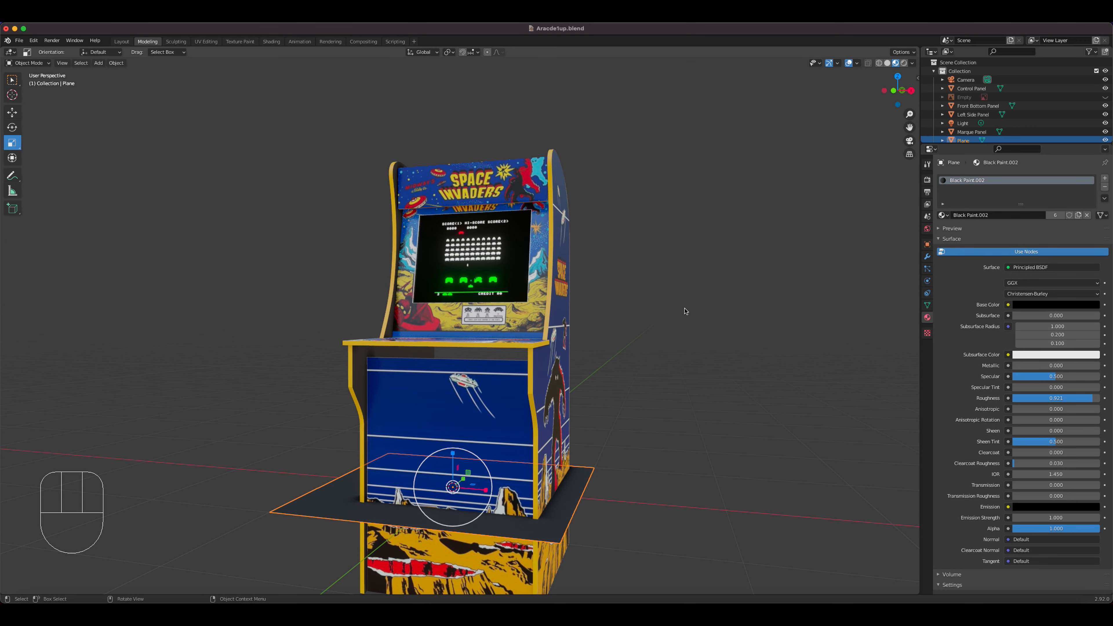
{"action": "key", "text": "super+s"}
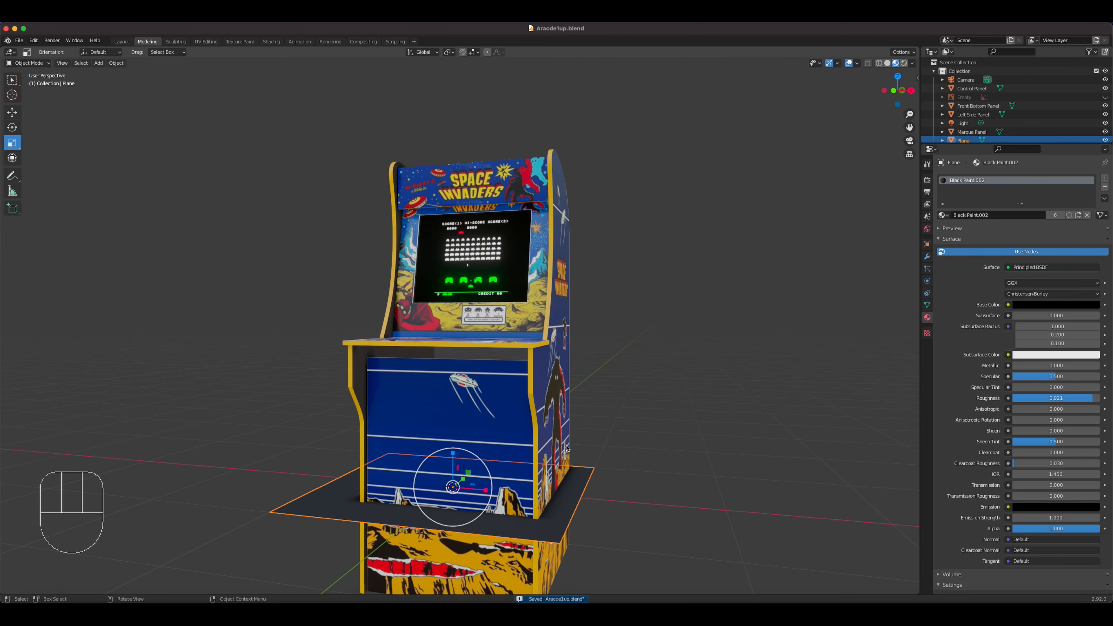
Step: Rotate the black plane 90° about the global X axis so it stands upright
{"action": "key", "text": "r"}
{"action": "key", "text": "x"}
{"action": "key", "text": "9"}
{"action": "key", "text": "0"}
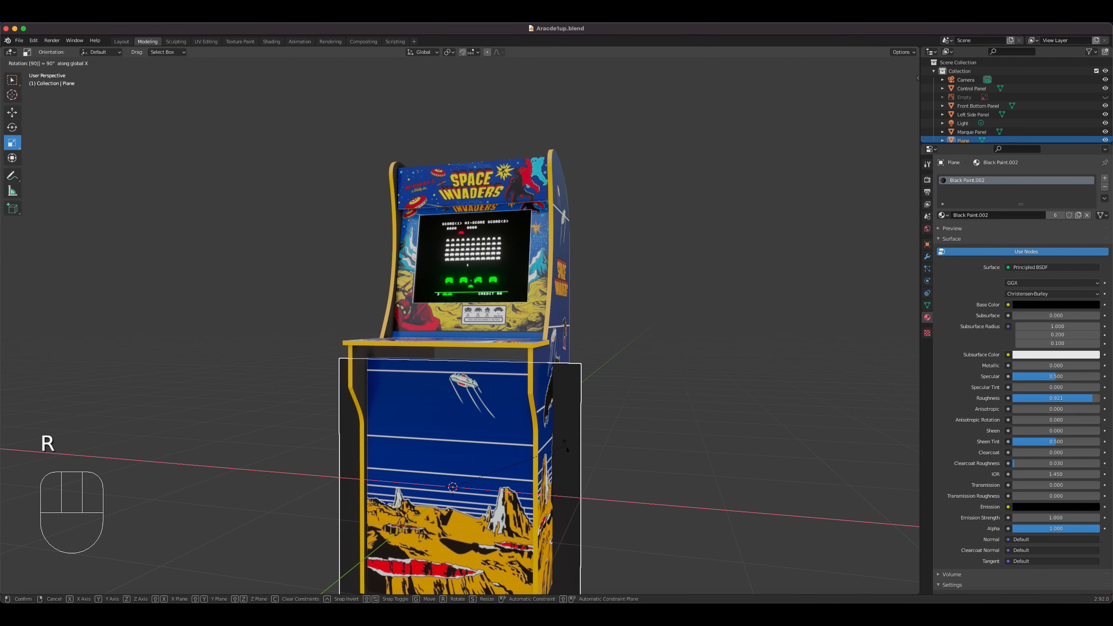
{"action": "key", "text": "Return"}
Step: Scale the black plane down to the cabinet's inner width and move it between the side panels in front view
{"action": "key", "text": "KP_1"}
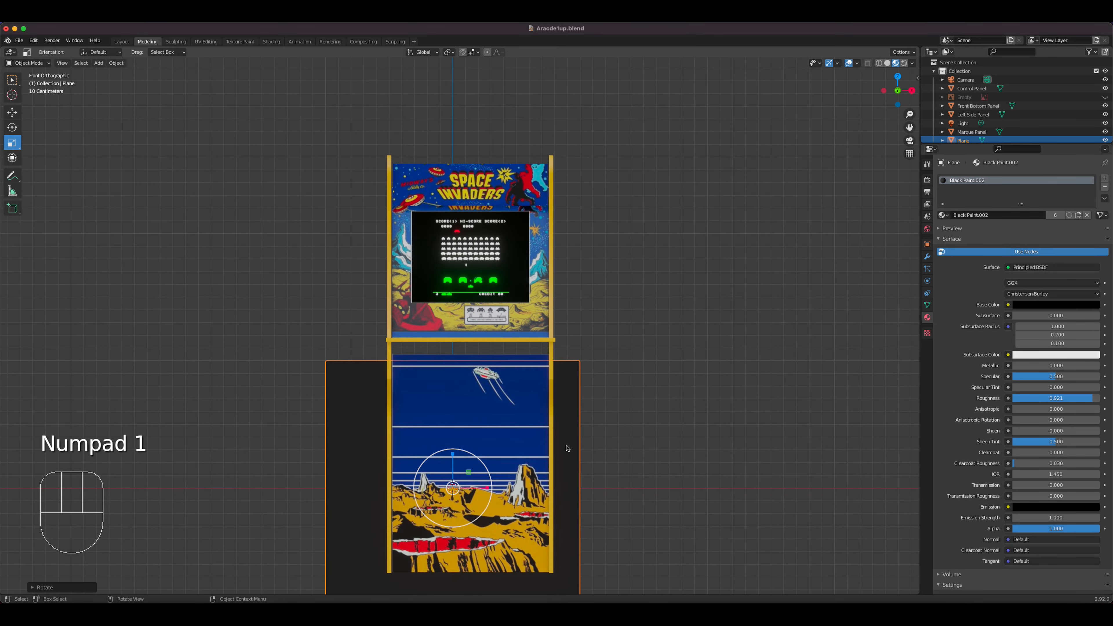
{"action": "middle_click_drag", "start_coordinate": [566, 435], "coordinate": [576, 405], "text": "shift"}
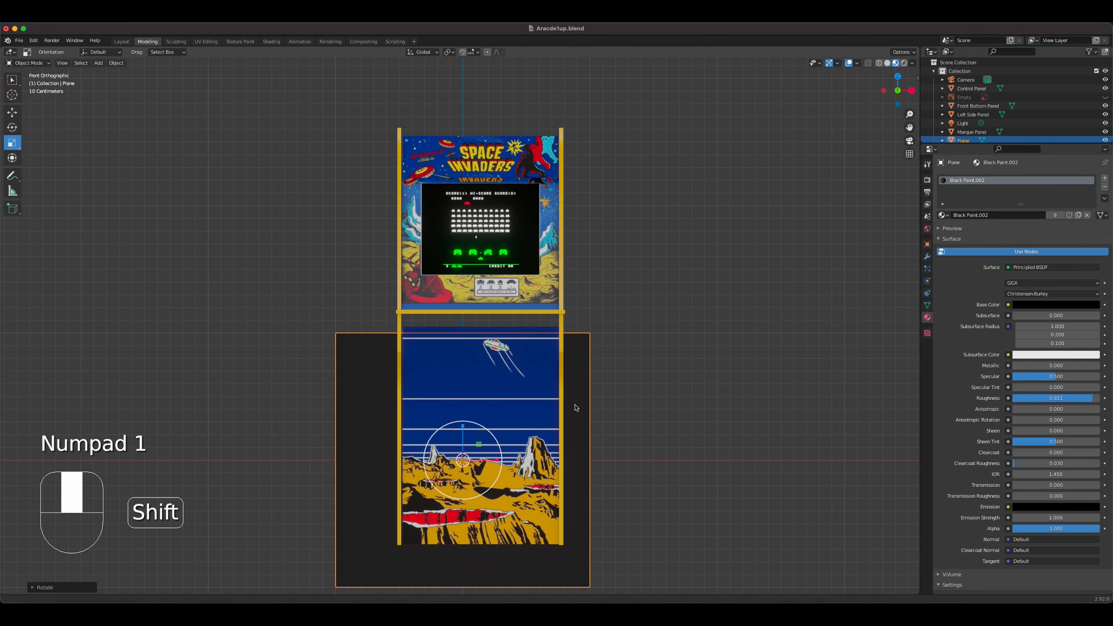
{"action": "scroll", "coordinate": [575, 409], "scroll_direction": "up", "scroll_amount": 1}
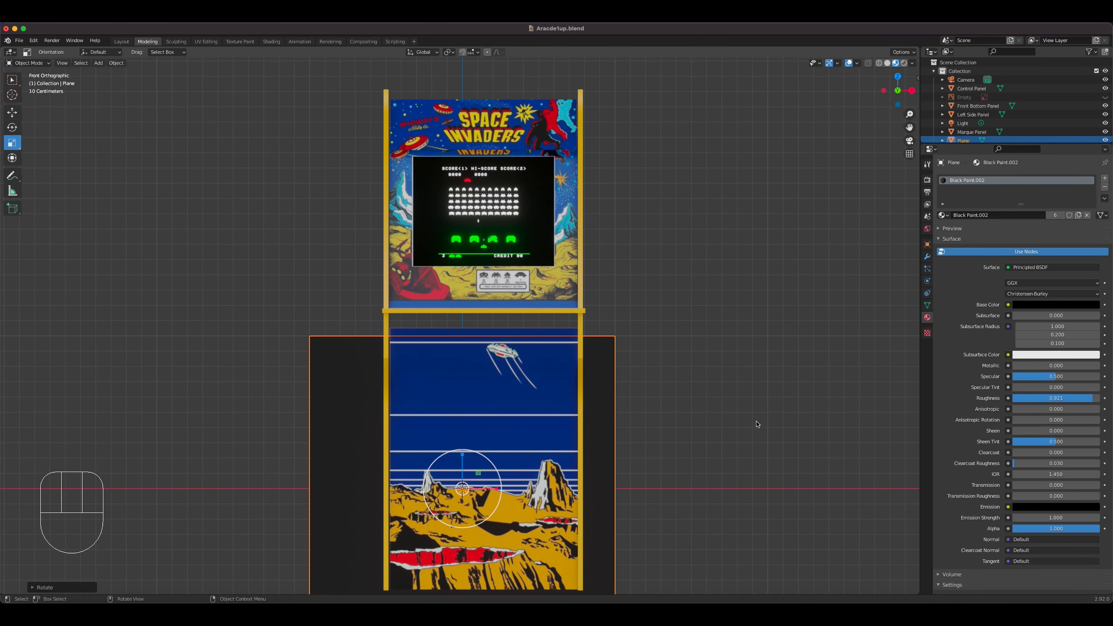
{"action": "key", "text": "s"}
{"action": "left_click", "coordinate": [627, 418]}
{"action": "key", "text": "g"}
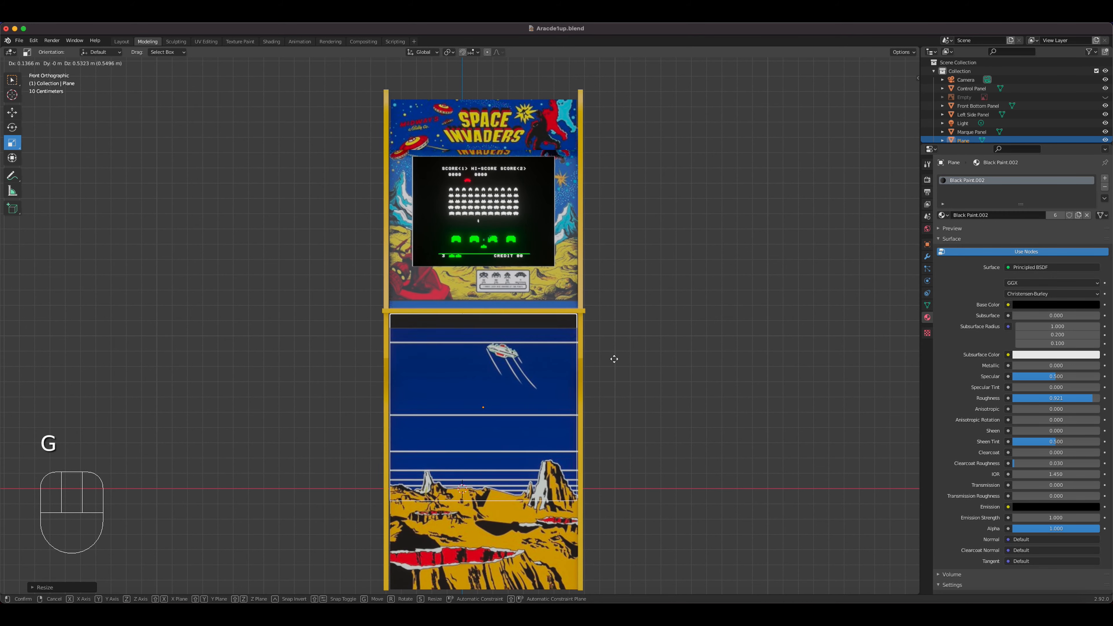
{"action": "left_click", "coordinate": [614, 358]}
Step: Flatten the black plane along Z into a narrow strip and scale it up slightly to span the side panels
{"action": "left_click_drag", "start_coordinate": [483, 379], "coordinate": [485, 400]}
{"action": "scroll", "coordinate": [486, 404], "scroll_direction": "up", "scroll_amount": 2}
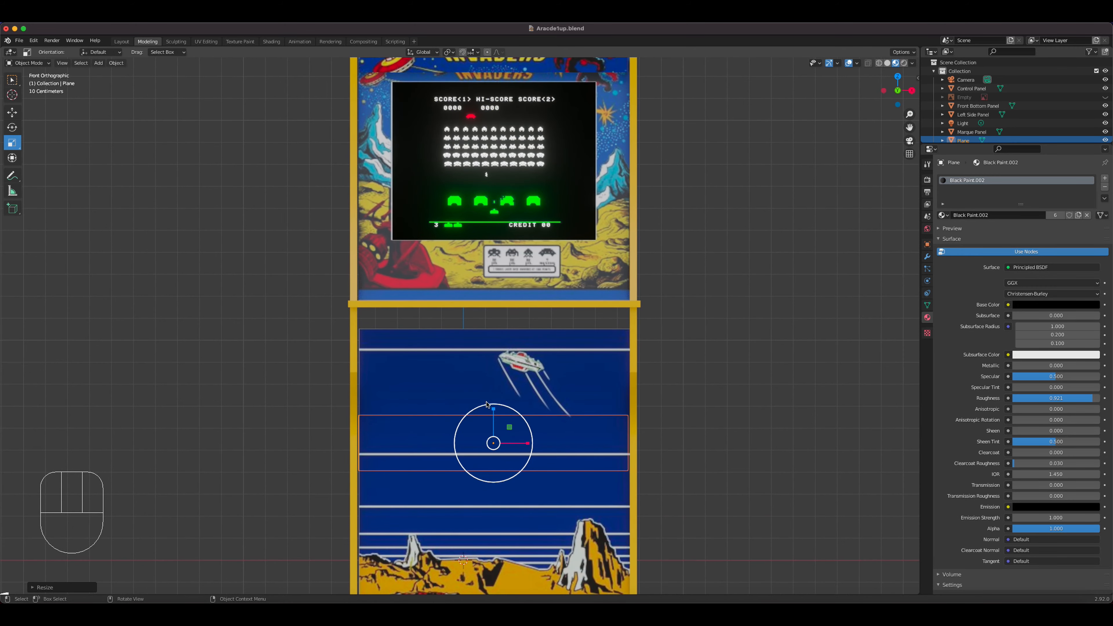
{"action": "middle_click_drag", "start_coordinate": [486, 404], "coordinate": [523, 385], "text": "shift"}
{"action": "key", "text": "s"}
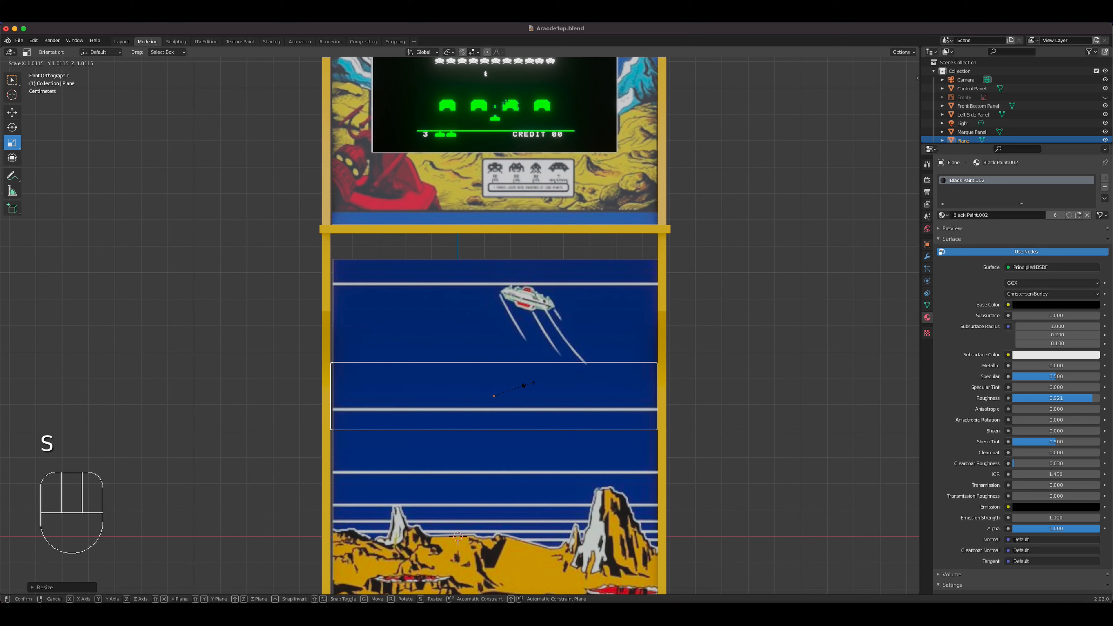
{"action": "left_click", "coordinate": [523, 386]}
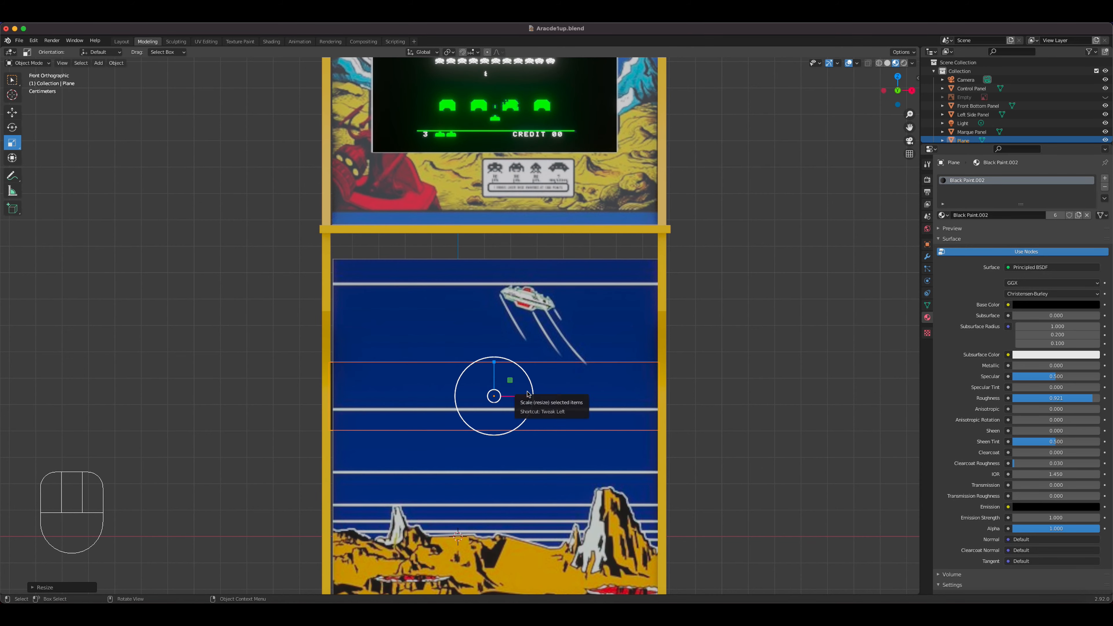
Step: Move the black strip up under the Control Panel and forward along Y to the side panels' front edges
{"action": "key", "text": "g"}
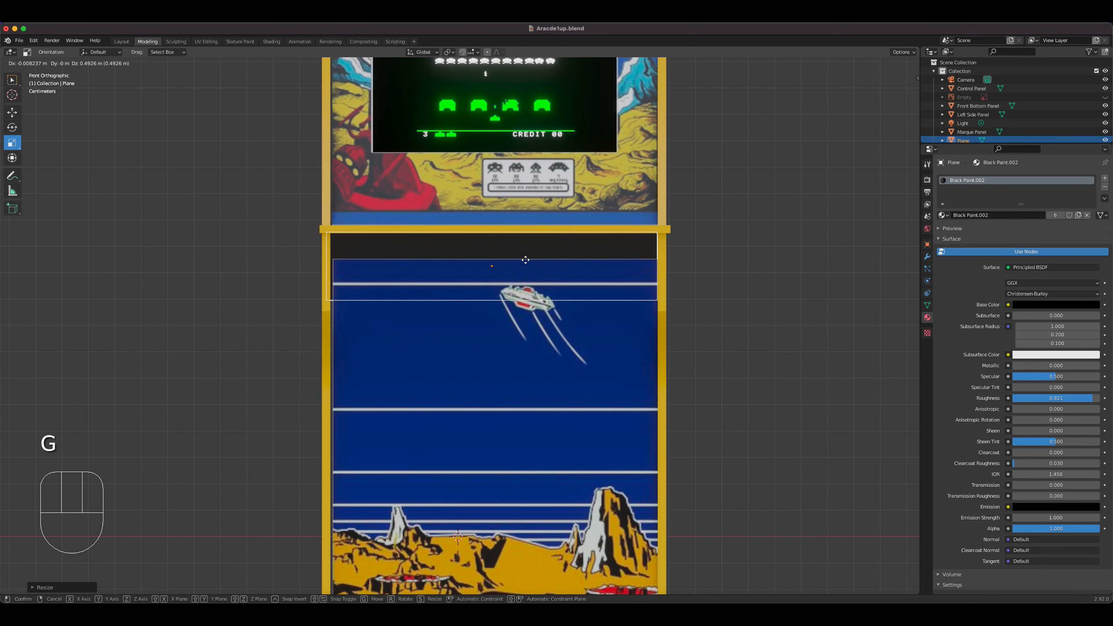
{"action": "left_click", "coordinate": [526, 259]}
{"action": "middle_click_drag", "start_coordinate": [527, 259], "coordinate": [333, 267]}
{"action": "left_click", "coordinate": [12, 112]}
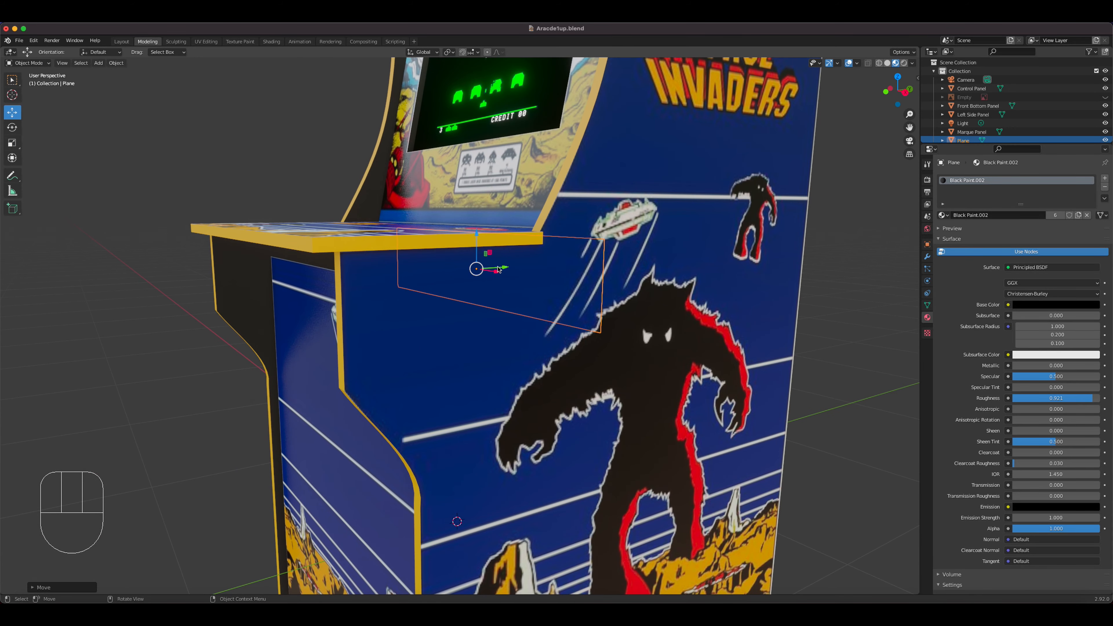
{"action": "left_click_drag", "start_coordinate": [504, 268], "coordinate": [285, 279]}
{"action": "middle_click_drag", "start_coordinate": [285, 279], "coordinate": [333, 274]}
{"action": "scroll", "coordinate": [333, 274], "scroll_direction": "down", "scroll_amount": 5}
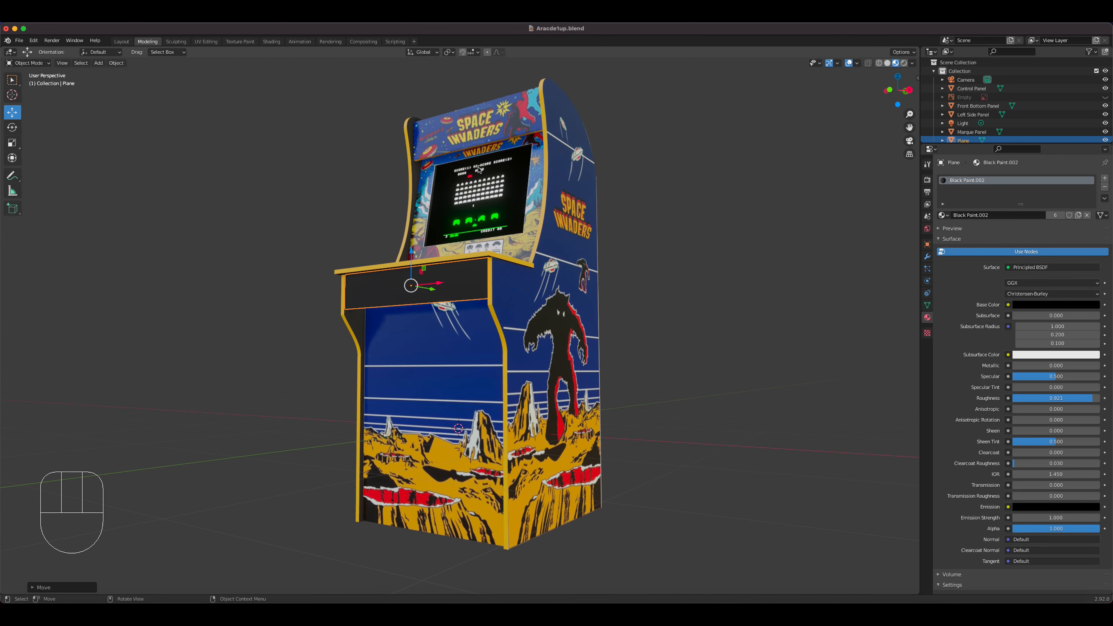
Step: Duplicate the black strip and raise the copy along Z to the height of the marquee
{"action": "key", "text": "shift+d"}
{"action": "right_click", "coordinate": [461, 275]}
{"action": "left_click_drag", "start_coordinate": [413, 254], "coordinate": [409, 127]}
Step: Extrude the front strip's bottom edge down and back along the side panels' slant to meet the Front Bottom Panel
{"action": "left_click", "coordinate": [417, 294]}
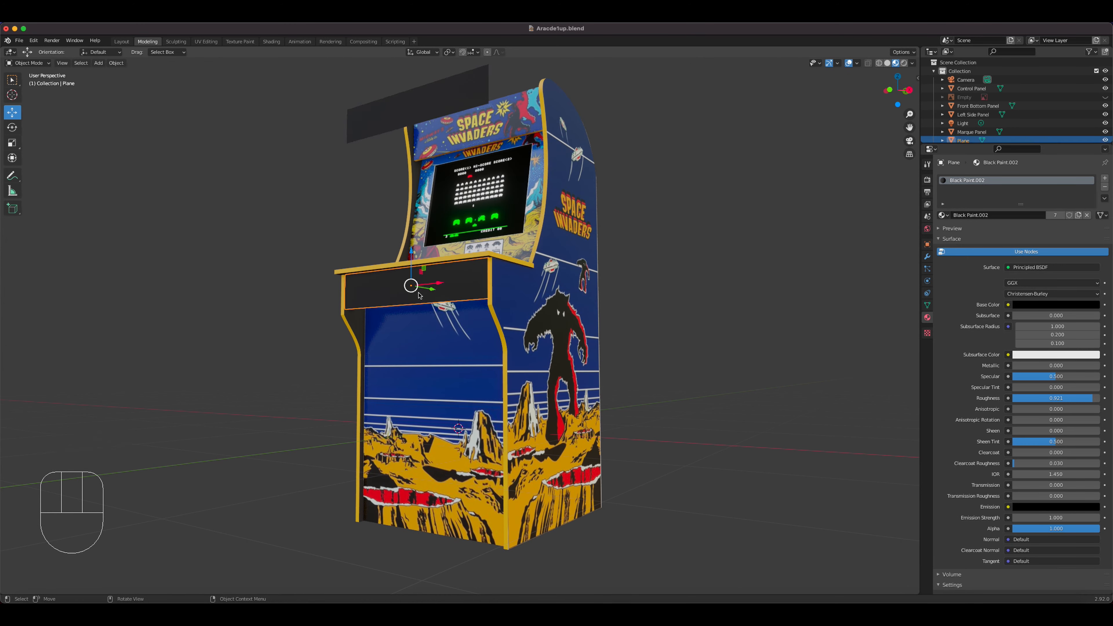
{"action": "key", "text": "Tab"}
{"action": "key", "text": "2"}
{"action": "left_click", "coordinate": [424, 308]}
{"action": "middle_click_drag", "start_coordinate": [425, 308], "coordinate": [423, 333]}
{"action": "key", "text": "KP_3"}
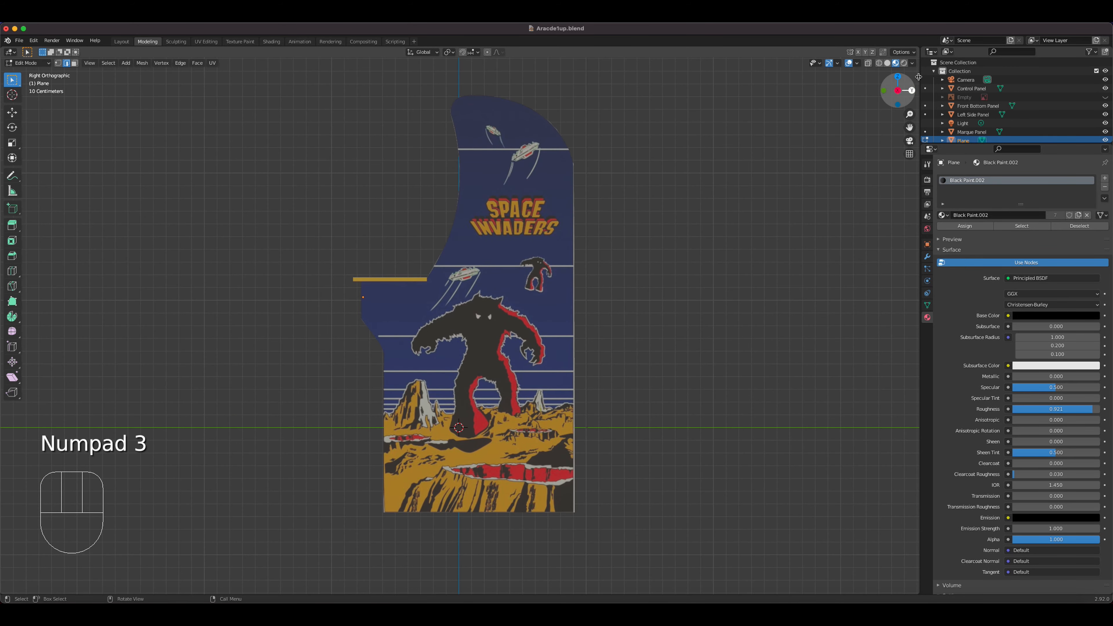
{"action": "left_click", "coordinate": [880, 65]}
{"action": "scroll", "coordinate": [487, 215], "scroll_direction": "up", "scroll_amount": 3}
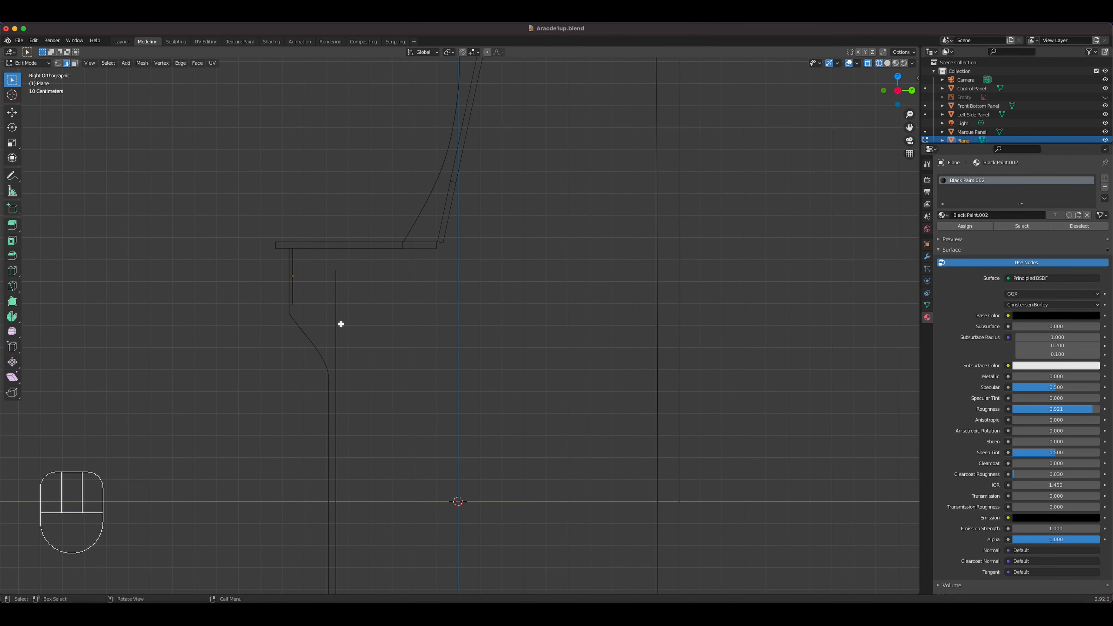
{"action": "key", "text": "e"}
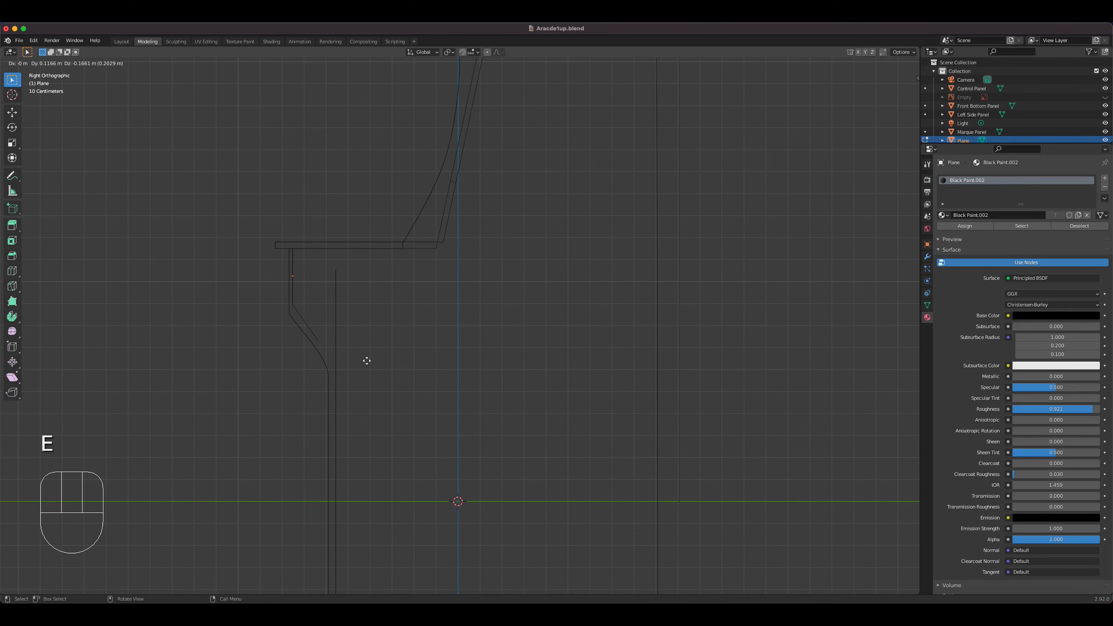
{"action": "left_click", "coordinate": [385, 385]}
{"action": "middle_click_drag", "start_coordinate": [450, 327], "coordinate": [525, 322]}
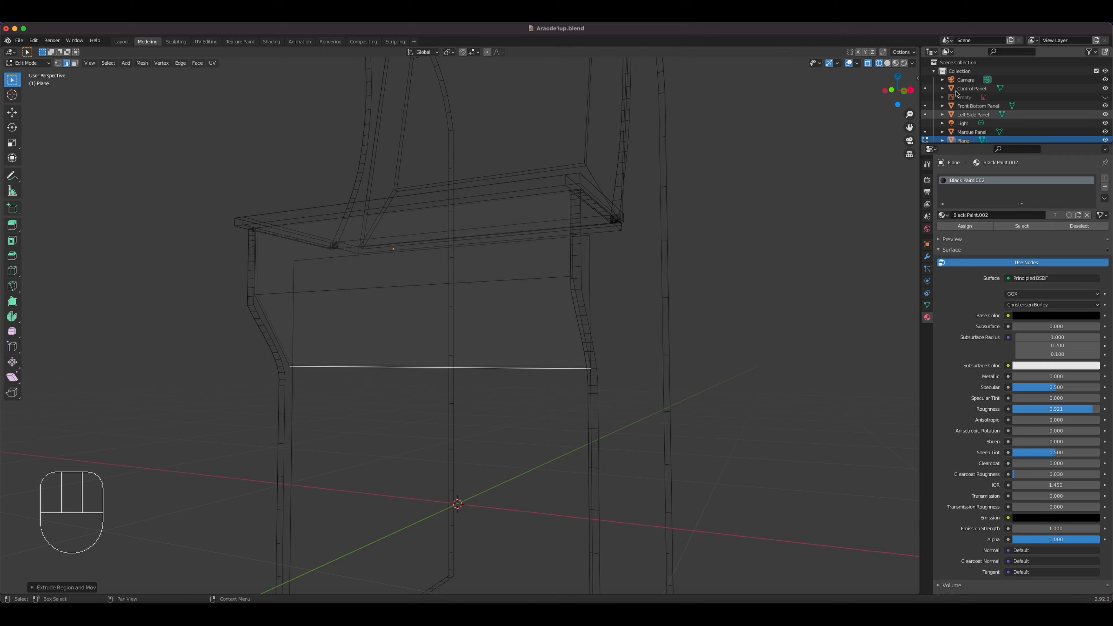
{"action": "left_click", "coordinate": [896, 63]}
{"action": "mouse_move", "coordinate": [693, 216]}
{"action": "middle_mouse_down"}
{"action": "mouse_move", "coordinate": [504, 323]}
{"action": "mouse_move", "coordinate": [547, 326]}
{"action": "mouse_move", "coordinate": [496, 335]}
{"action": "mouse_move", "coordinate": [576, 356]}
{"action": "mouse_move", "coordinate": [525, 319]}
{"action": "mouse_move", "coordinate": [394, 303]}
{"action": "mouse_move", "coordinate": [337, 270]}
{"action": "middle_mouse_up"}
{"action": "key", "text": "Tab"}
Step: Move the duplicated black strip along Y to the back of the cabinet
{"action": "scroll", "coordinate": [565, 322], "scroll_direction": "up", "scroll_amount": 4}
{"action": "key", "text": "Tab"}
{"action": "scroll", "coordinate": [562, 327], "scroll_direction": "down", "scroll_amount": 6}
{"action": "scroll", "coordinate": [449, 329], "scroll_direction": "up", "scroll_amount": 3}
{"action": "key", "text": "Tab"}
{"action": "left_click", "coordinate": [323, 268]}
{"action": "left_click_drag", "start_coordinate": [356, 275], "coordinate": [554, 306]}
{"action": "middle_click_drag", "start_coordinate": [554, 305], "coordinate": [419, 331]}
Step: Move the rear strip's bottom edge down along Z to the cabinet's base to form a full back panel
{"action": "key", "text": "Tab"}
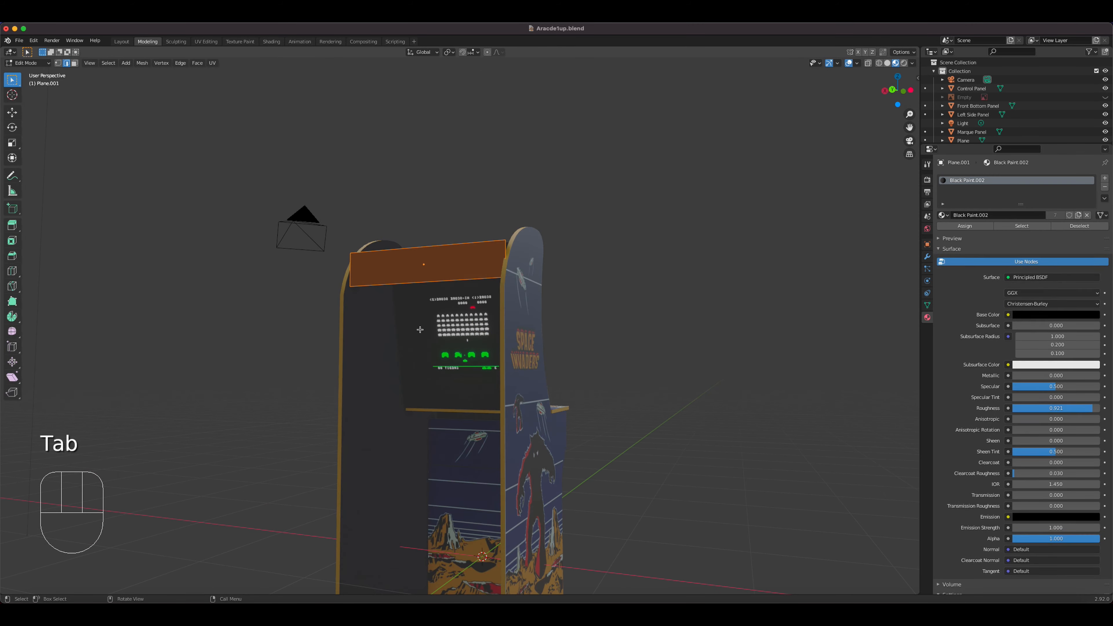
{"action": "key", "text": "2"}
{"action": "left_click", "coordinate": [417, 281]}
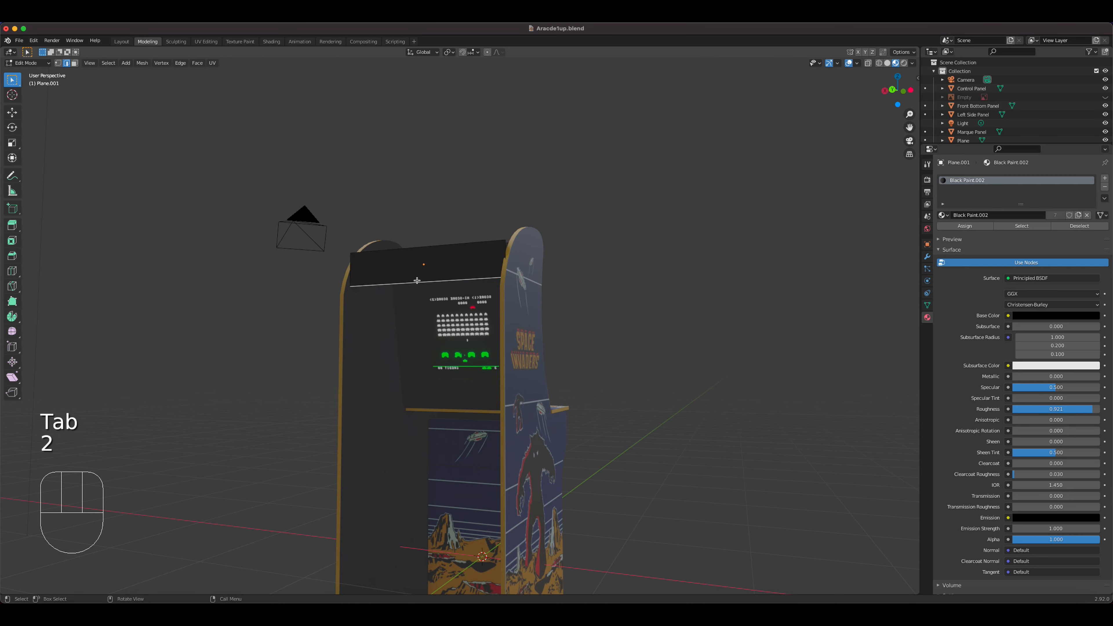
{"action": "left_click", "coordinate": [12, 113]}
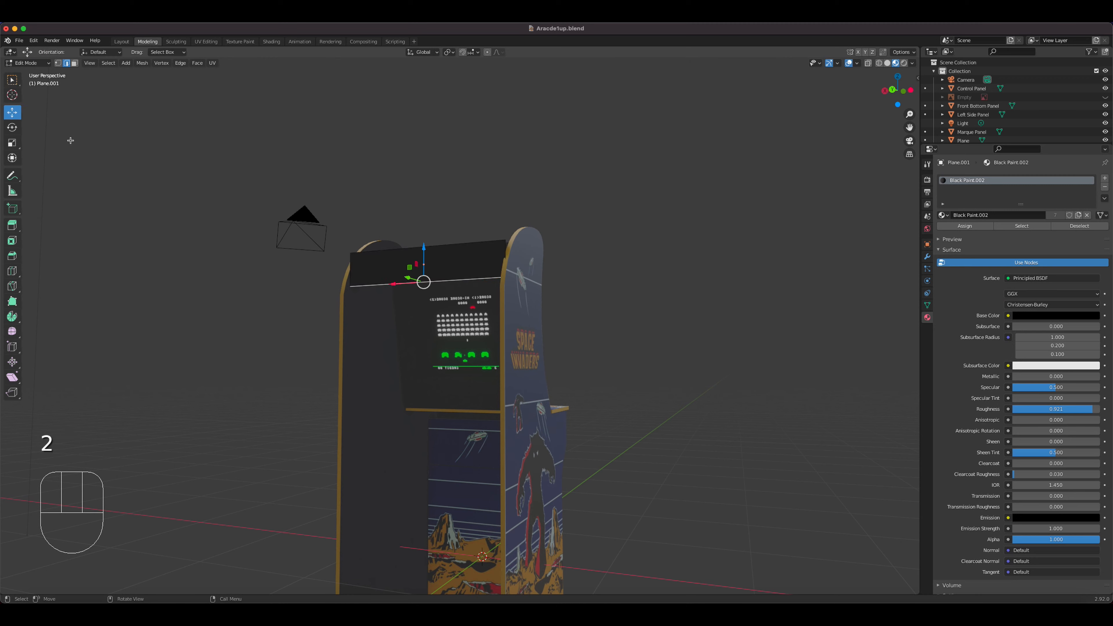
{"action": "left_click_drag", "start_coordinate": [424, 246], "coordinate": [442, 570]}
{"action": "middle_click_drag", "start_coordinate": [499, 345], "coordinate": [510, 229], "text": "shift"}
{"action": "left_click_drag", "start_coordinate": [494, 232], "coordinate": [486, 320]}
{"action": "middle_click_drag", "start_coordinate": [526, 274], "coordinate": [492, 348], "text": "shift"}
{"action": "key", "text": "Tab"}
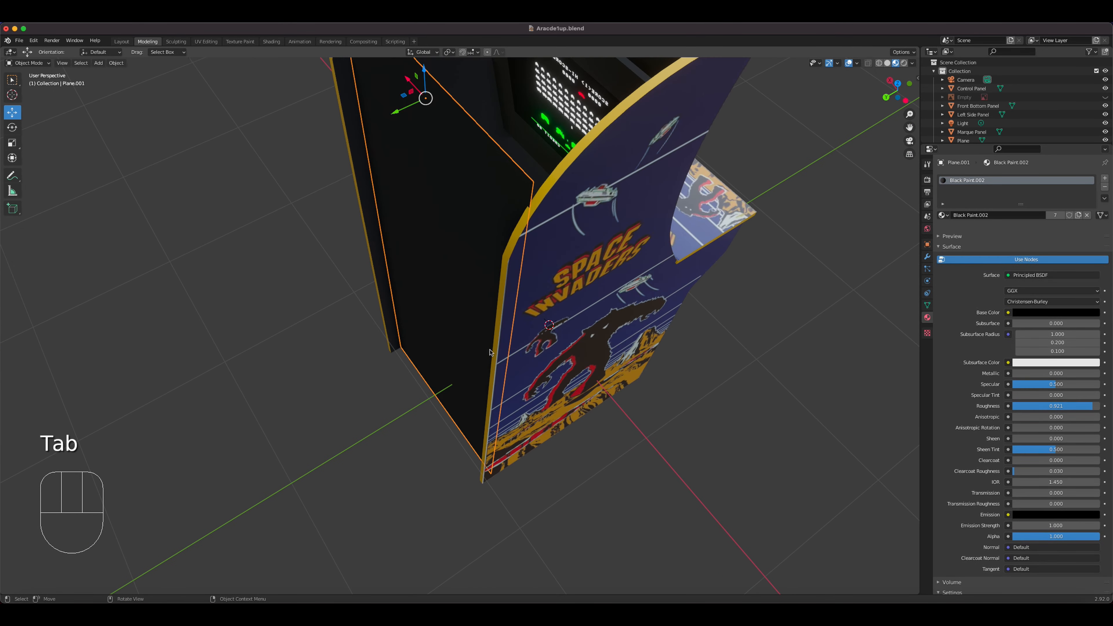
Step: Shift the back panel slightly along Y to the side panels' rear edges and lower its top edge to their curve's start
{"action": "left_click_drag", "start_coordinate": [396, 114], "coordinate": [381, 115]}
{"action": "middle_click_drag", "start_coordinate": [381, 115], "coordinate": [490, 308]}
{"action": "key", "text": "Tab"}
{"action": "left_click", "coordinate": [356, 66]}
{"action": "middle_click_drag", "start_coordinate": [356, 66], "coordinate": [404, 120], "text": "shift"}
{"action": "left_click_drag", "start_coordinate": [404, 121], "coordinate": [404, 175]}
{"action": "middle_click_drag", "start_coordinate": [404, 175], "coordinate": [481, 152]}
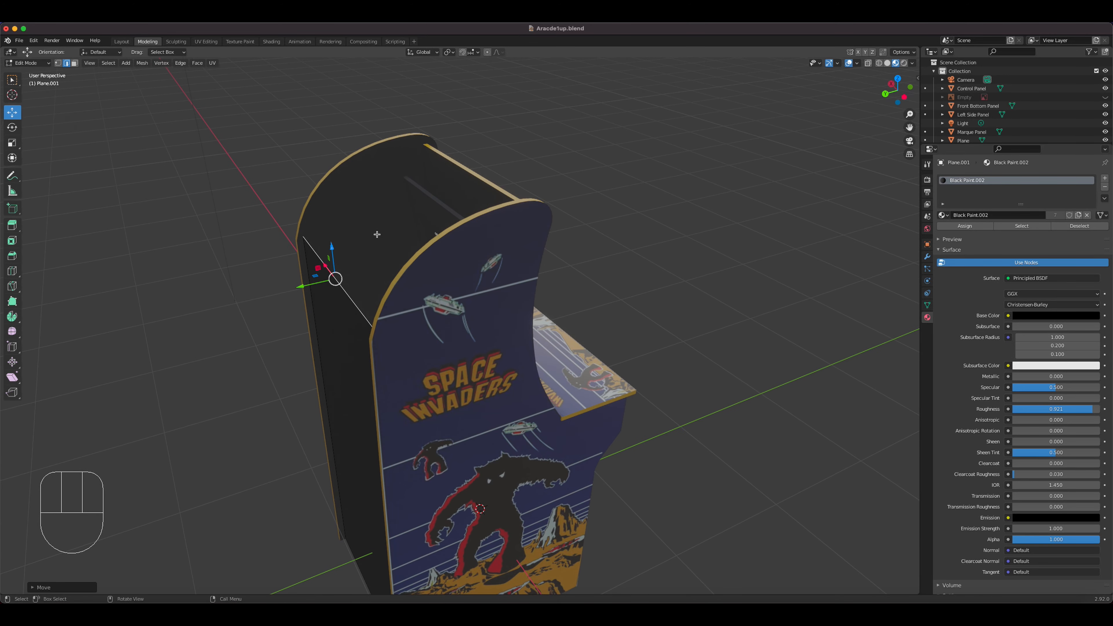
Step: Extrude the back panel's top edge diagonally forward to the upper end of the Marque Panel in wireframe side view
{"action": "key", "text": "KP_3"}
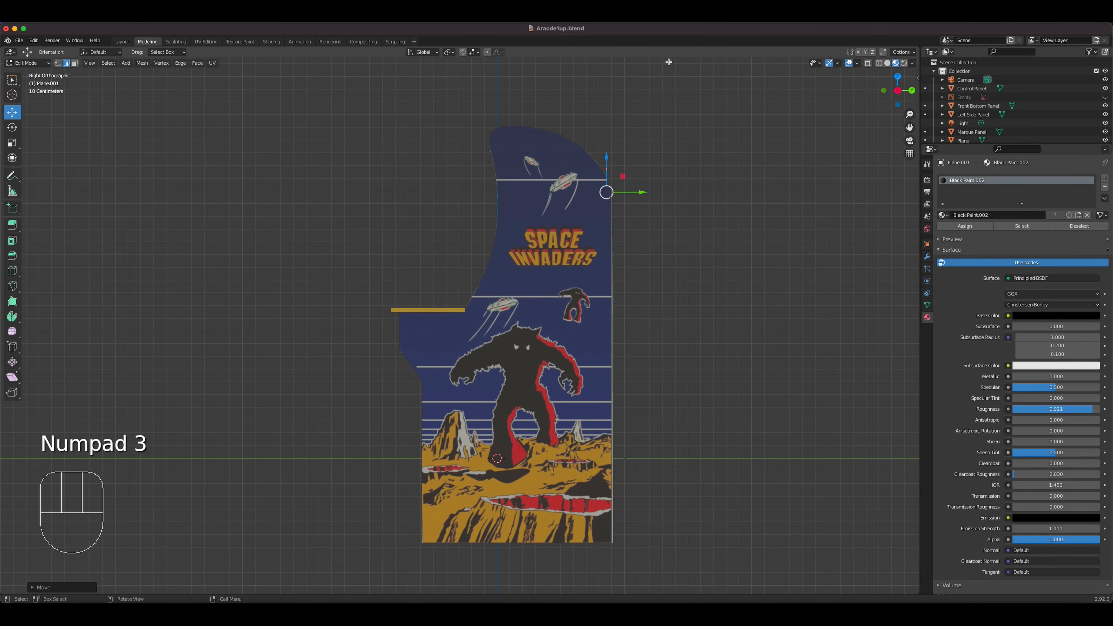
{"action": "left_click", "coordinate": [878, 63]}
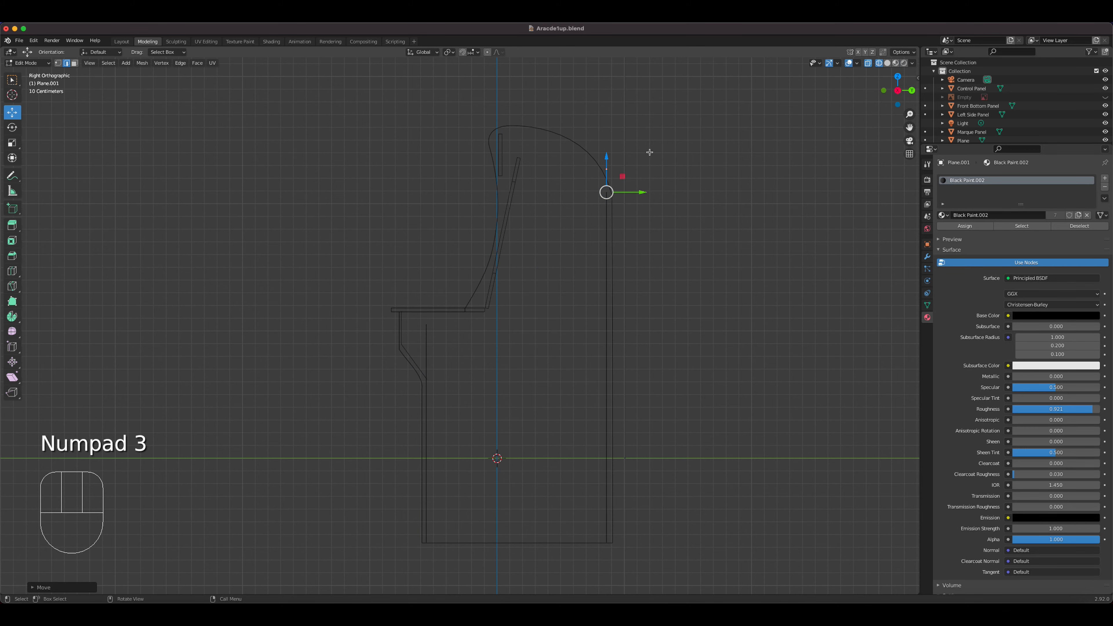
{"action": "middle_click_drag", "start_coordinate": [649, 152], "coordinate": [578, 266], "text": "shift"}
{"action": "scroll", "coordinate": [669, 239], "scroll_direction": "up", "scroll_amount": 4}
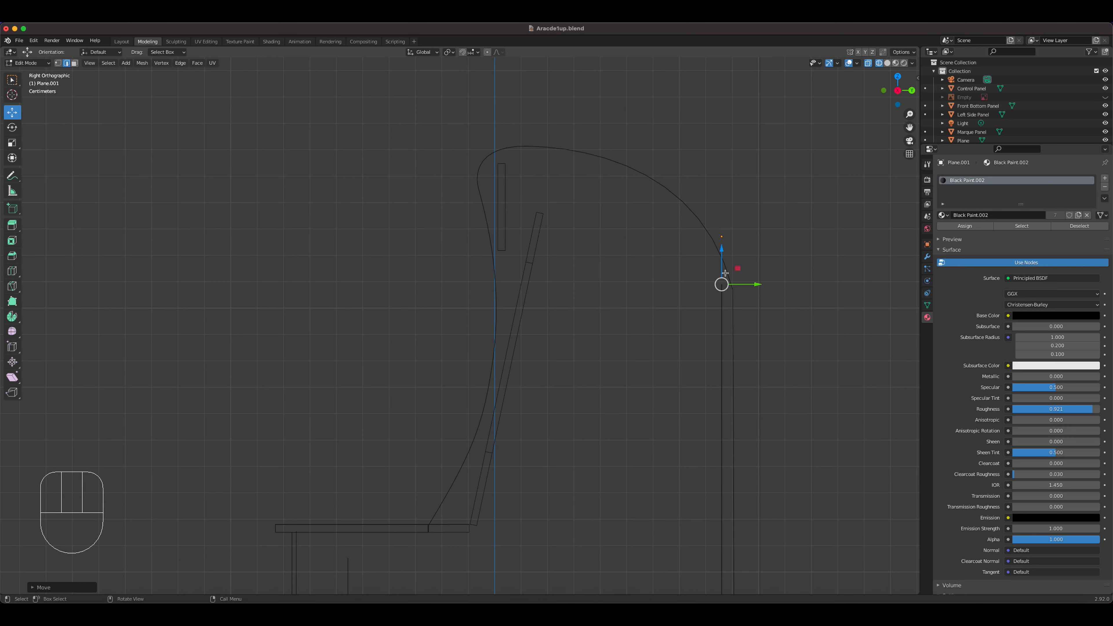
{"action": "key", "text": "e"}
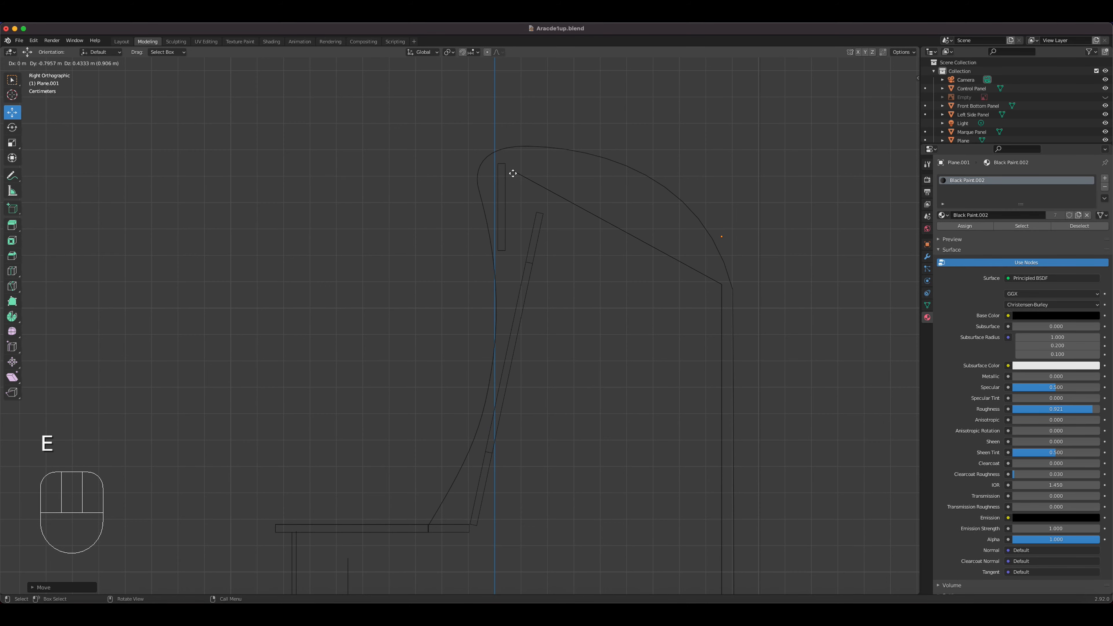
{"action": "left_click", "coordinate": [506, 170]}
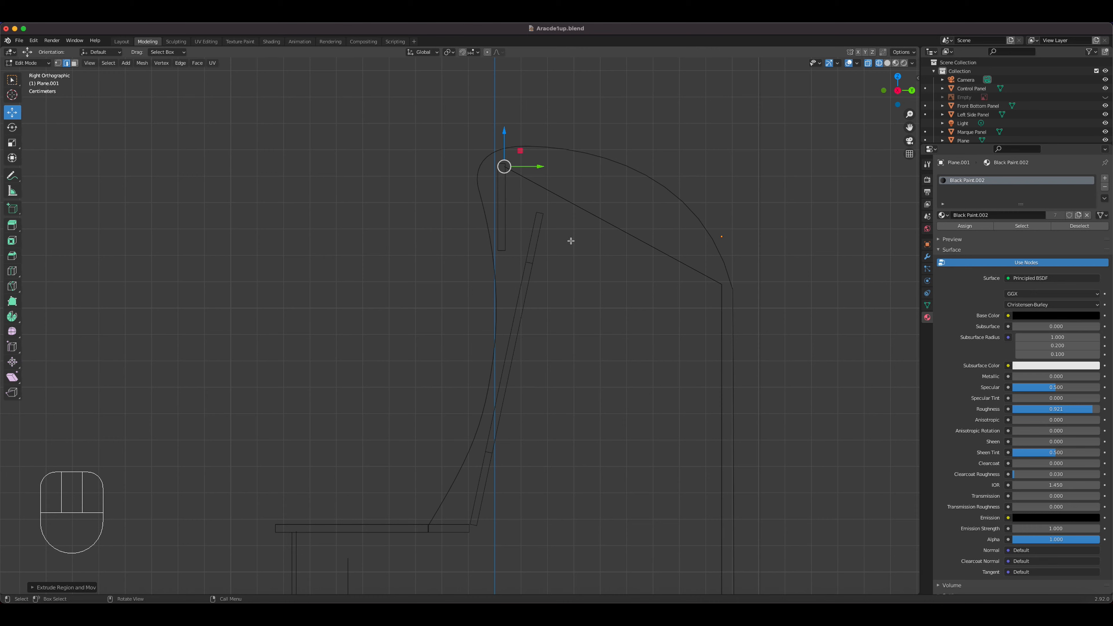
{"action": "key", "text": "Tab"}
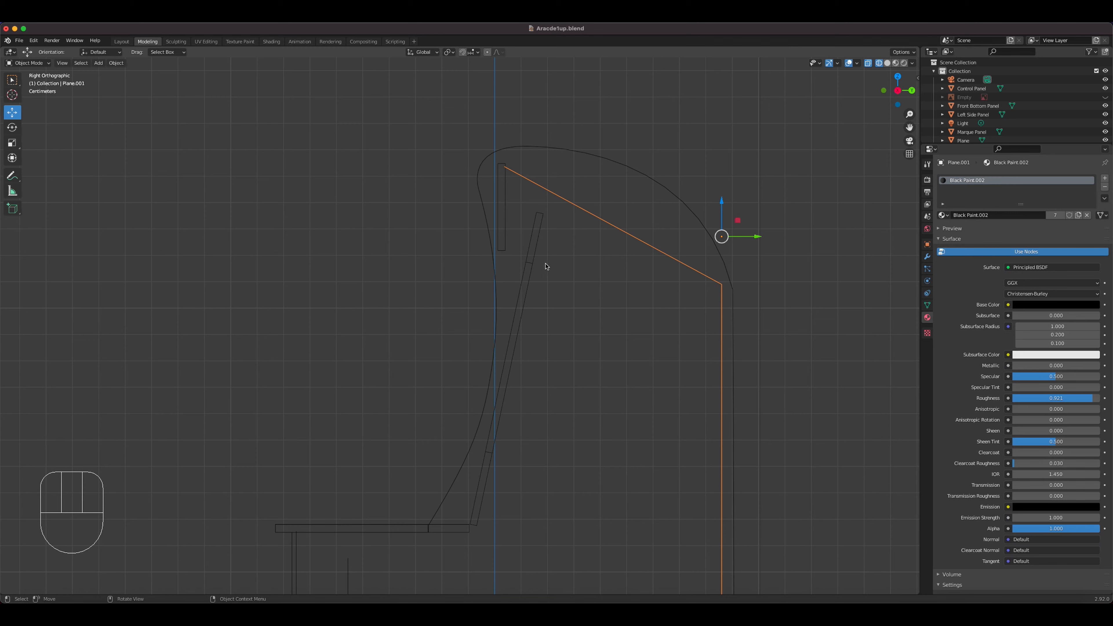
{"action": "scroll", "coordinate": [753, 337], "scroll_direction": "down", "scroll_amount": 2}
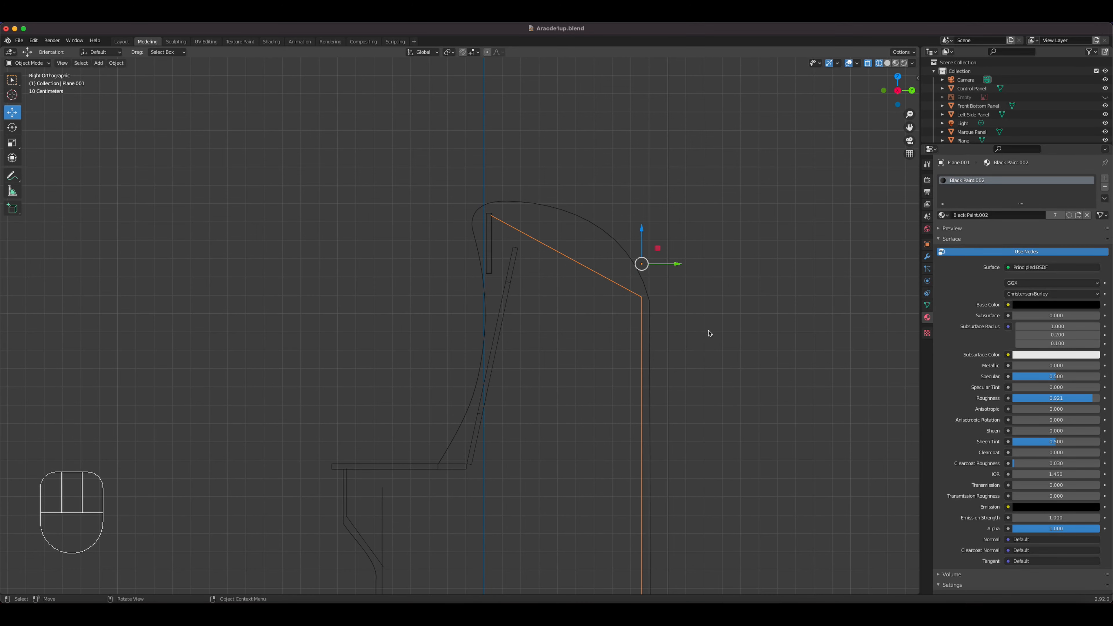
{"action": "middle_click_drag", "start_coordinate": [620, 328], "coordinate": [623, 273], "text": "shift"}
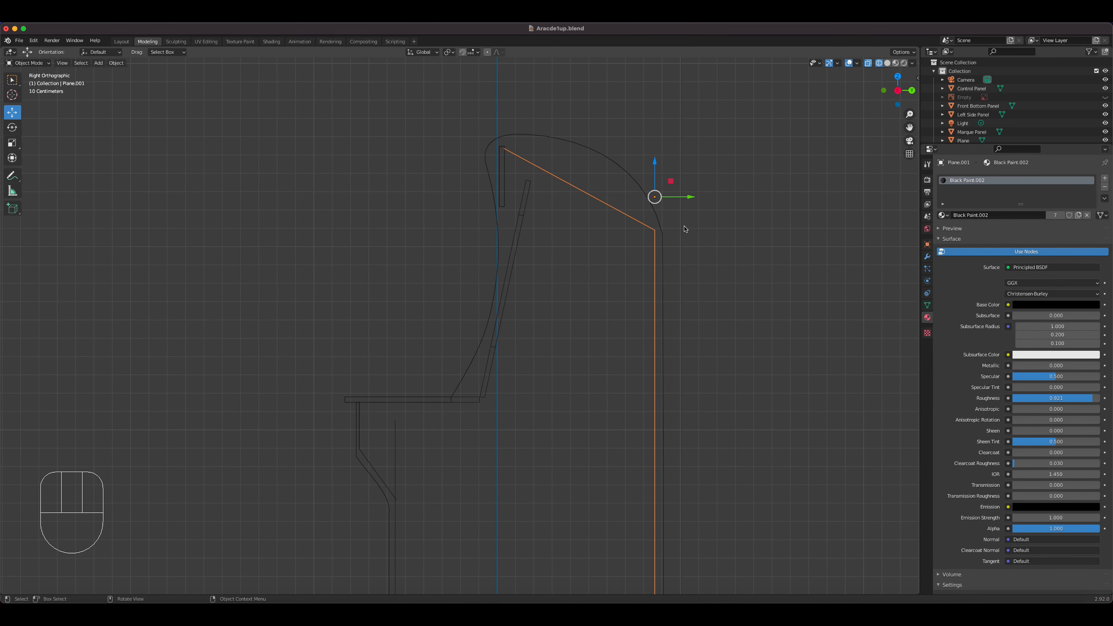
Step: Duplicate the sloped top face of the black back panel and place the copy lower and farther forward in wireframe side view
{"action": "mouse_move", "coordinate": [685, 229]}
{"action": "middle_mouse_down"}
{"action": "mouse_move", "coordinate": [771, 245]}
{"action": "mouse_move", "coordinate": [823, 228]}
{"action": "middle_mouse_up"}
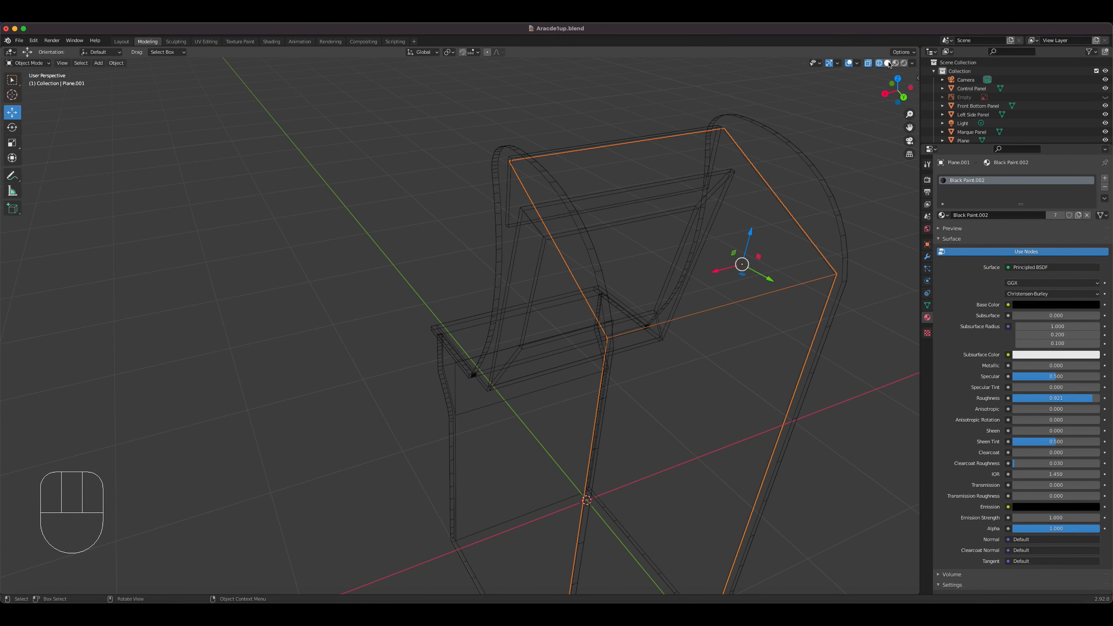
{"action": "left_click", "coordinate": [896, 63]}
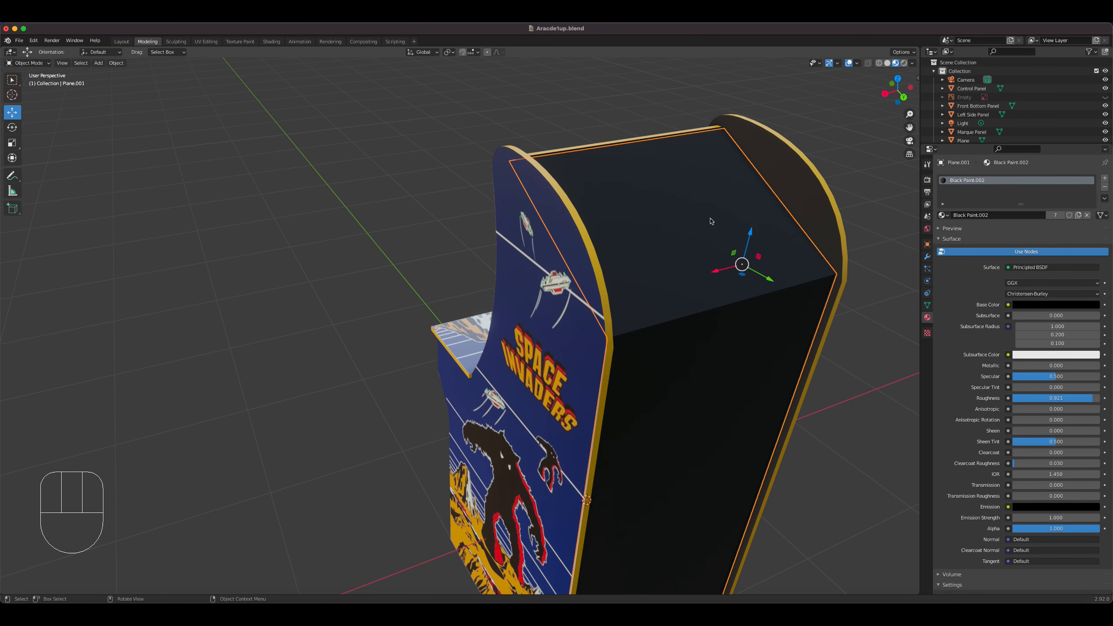
{"action": "key", "text": "Tab"}
{"action": "key", "text": "3"}
{"action": "left_click", "coordinate": [701, 234]}
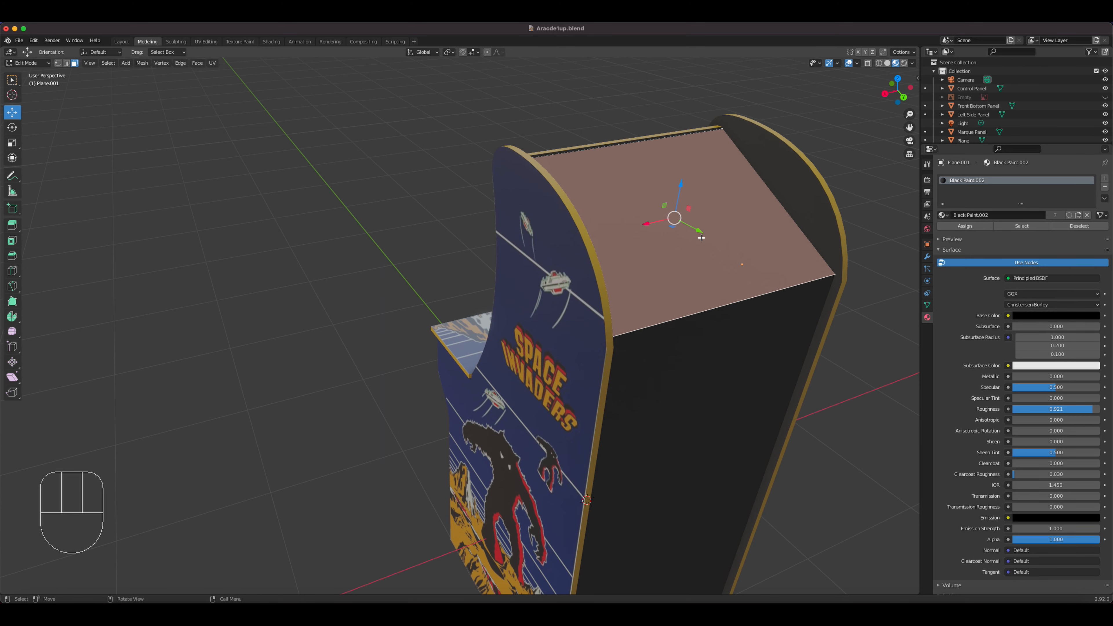
{"action": "key", "text": "KP_3"}
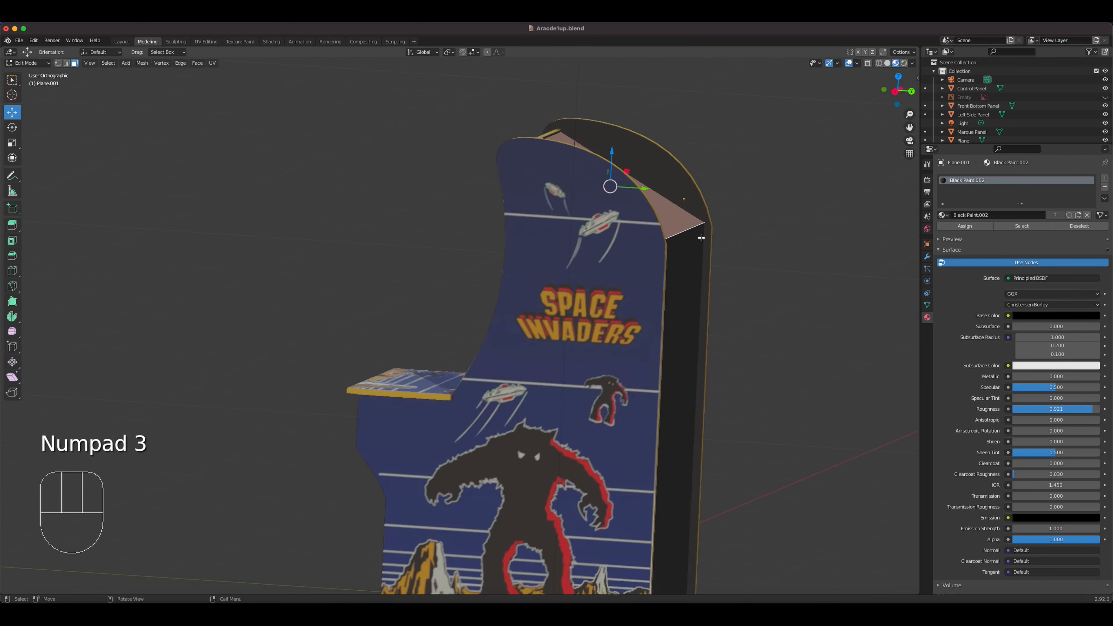
{"action": "left_click", "coordinate": [878, 63]}
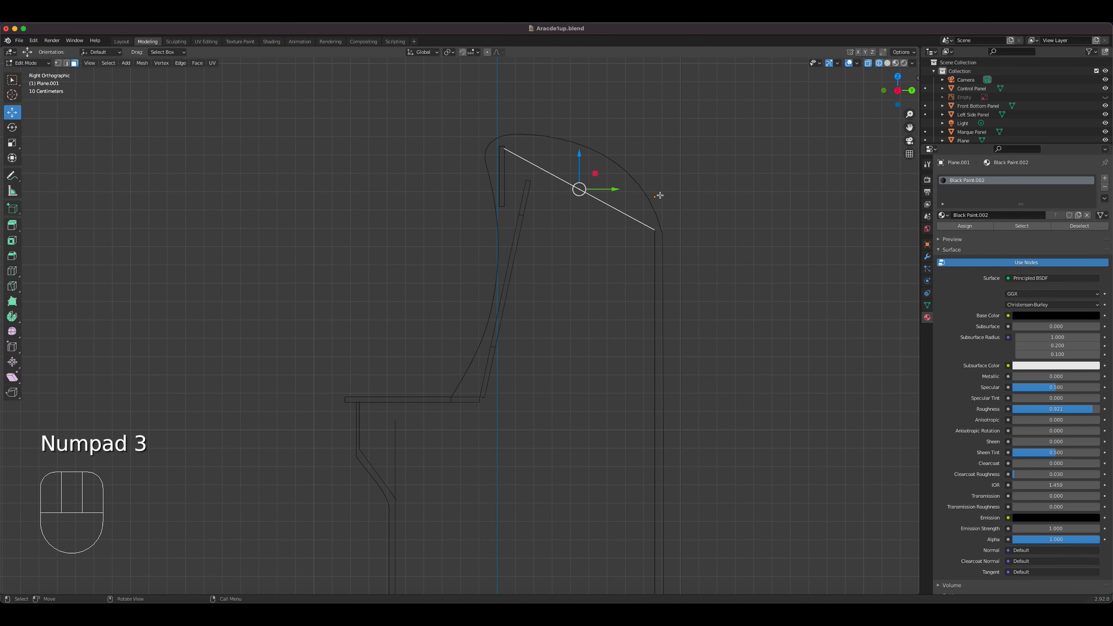
{"action": "key", "text": "shift+d"}
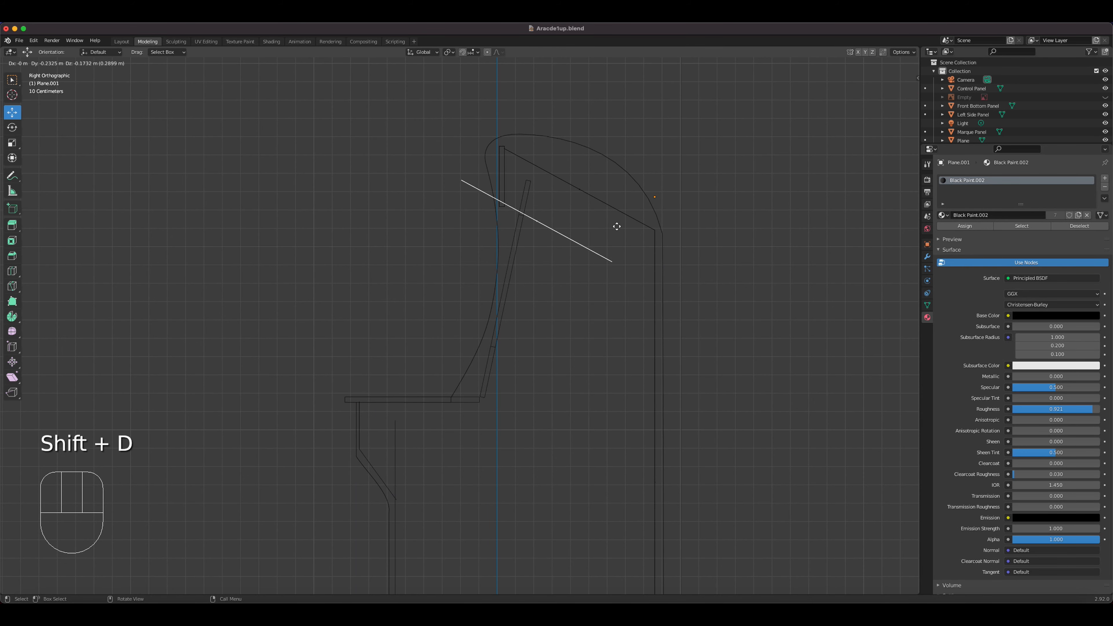
{"action": "left_click", "coordinate": [616, 224]}
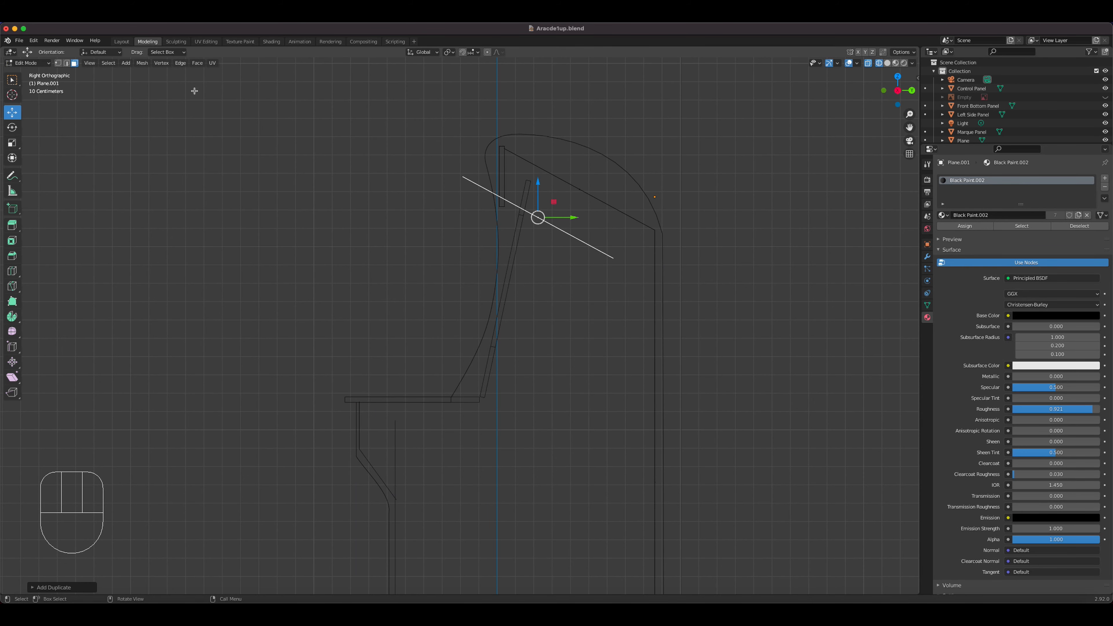
Step: Move the duplicated face's front edge to the lower end of the Marque Panel
{"action": "left_click", "coordinate": [58, 63]}
{"action": "left_click_drag", "start_coordinate": [433, 156], "coordinate": [501, 221]}
{"action": "scroll", "coordinate": [521, 207], "scroll_direction": "up", "scroll_amount": 2}
{"action": "middle_click_drag", "start_coordinate": [602, 198], "coordinate": [591, 304], "text": "shift"}
{"action": "middle_click_drag", "start_coordinate": [508, 294], "coordinate": [378, 176]}
{"action": "key", "text": "KP_3"}
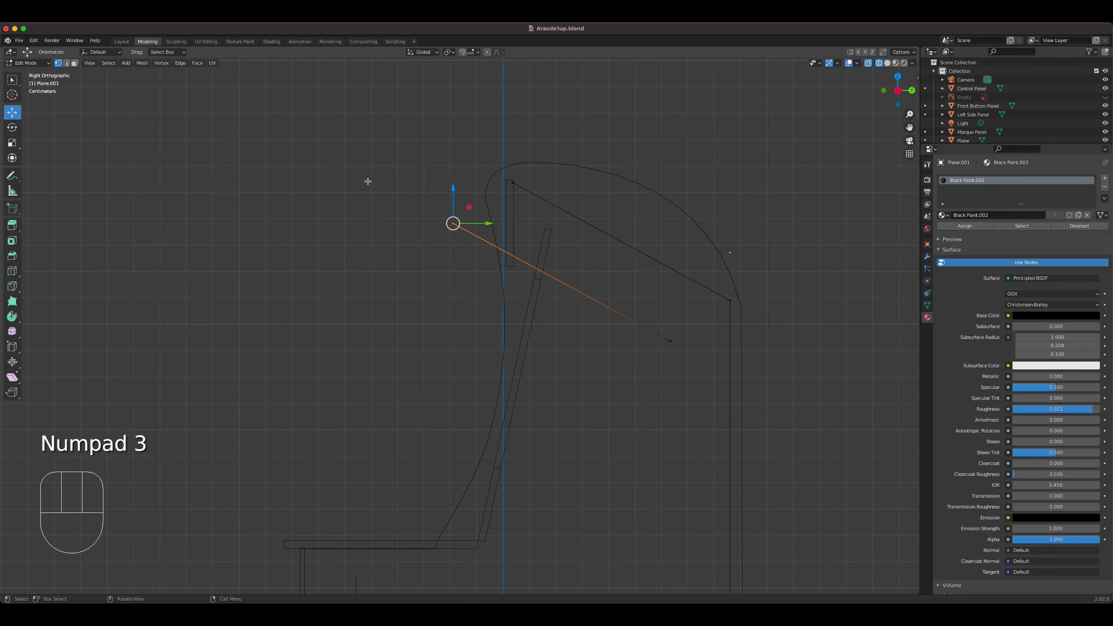
{"action": "key", "text": "g"}
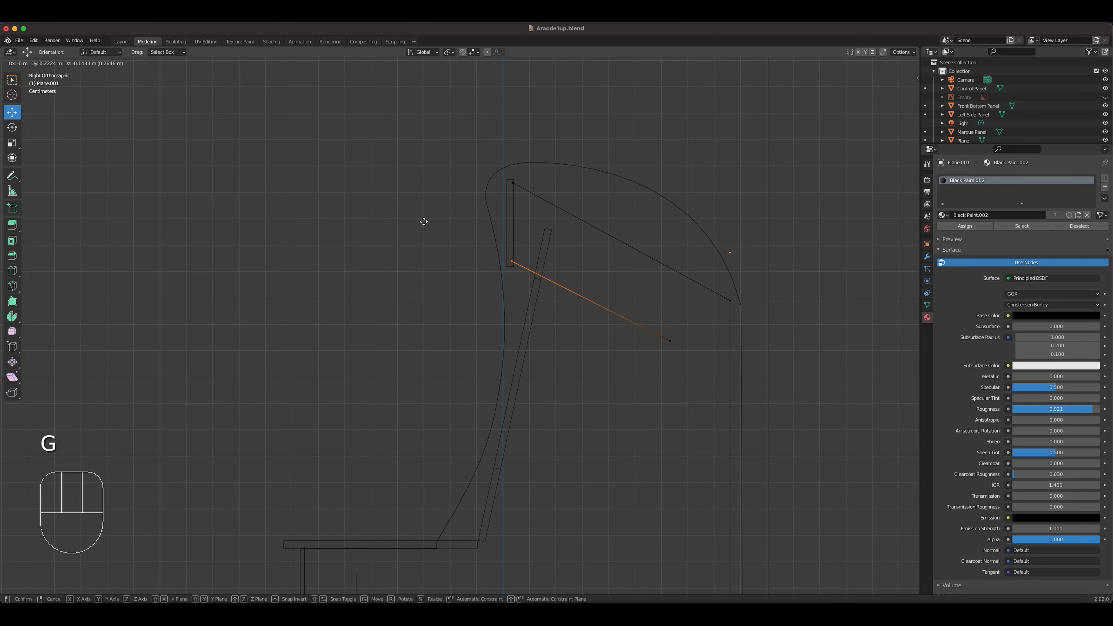
{"action": "left_click", "coordinate": [424, 222]}
Step: Move the duplicated face's rear edge level with its front edge, reaching just behind the screen frame's front surface
{"action": "left_click_drag", "start_coordinate": [631, 322], "coordinate": [698, 363]}
{"action": "key", "text": "g"}
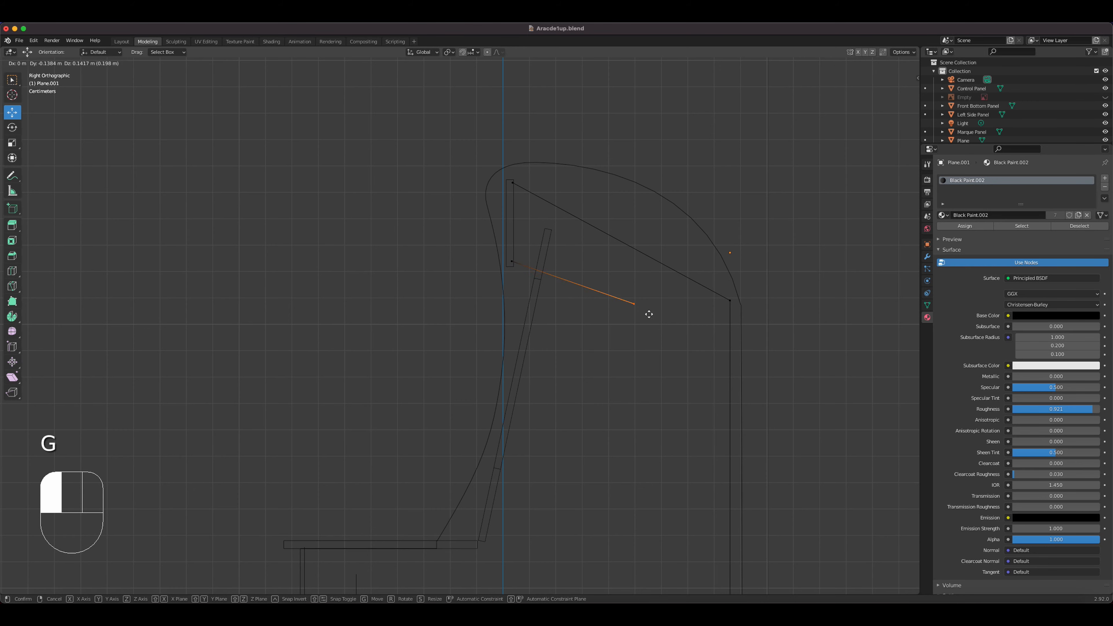
{"action": "left_click", "coordinate": [567, 284]}
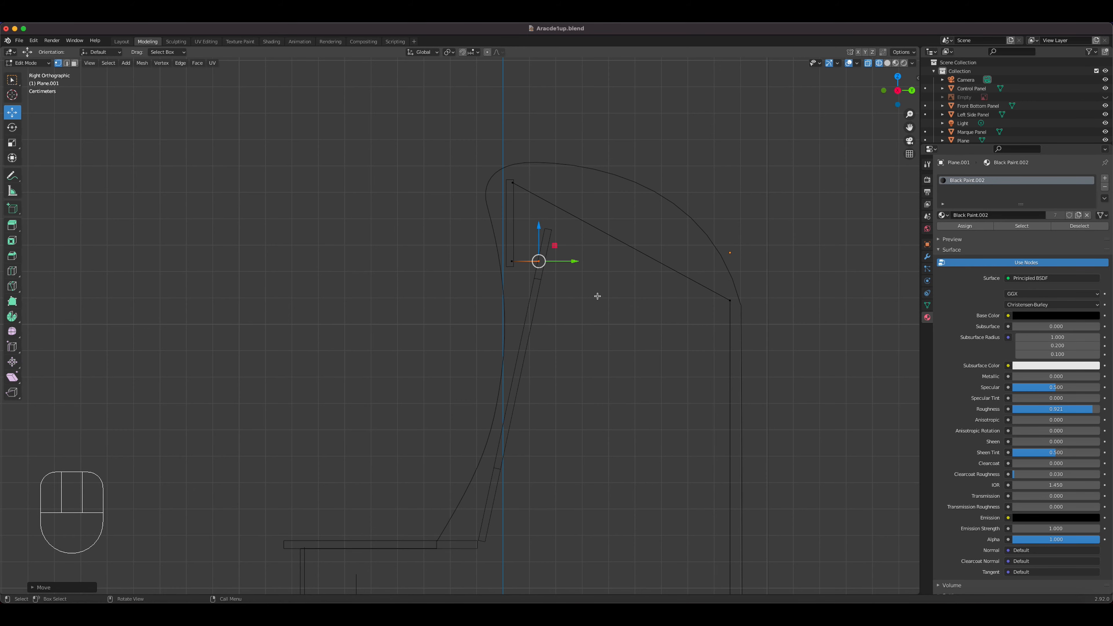
Step: Show the cabinet in rendered shading and set the Bloom intensity to 0.053
{"action": "key", "text": "Tab"}
{"action": "left_click", "coordinate": [903, 64]}
{"action": "middle_click_drag", "start_coordinate": [565, 276], "coordinate": [622, 280]}
{"action": "key", "text": "Tab"}
{"action": "scroll", "coordinate": [590, 279], "scroll_direction": "down", "scroll_amount": 2}
{"action": "middle_click_drag", "start_coordinate": [540, 246], "coordinate": [636, 79], "text": "shift"}
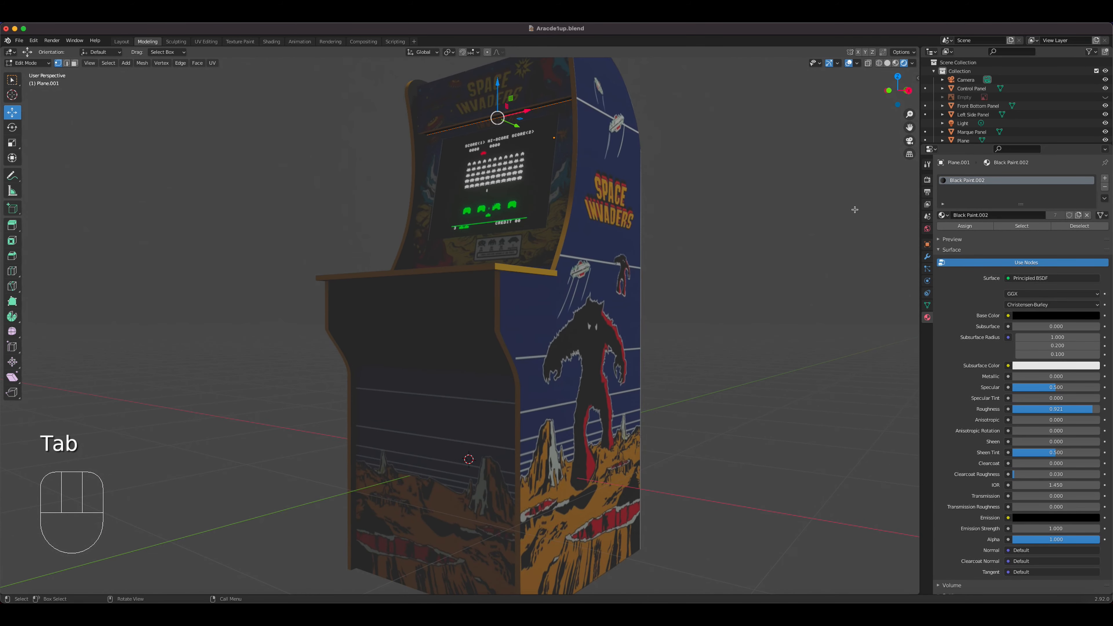
{"action": "left_click", "coordinate": [927, 180]}
{"action": "left_click", "coordinate": [938, 248]}
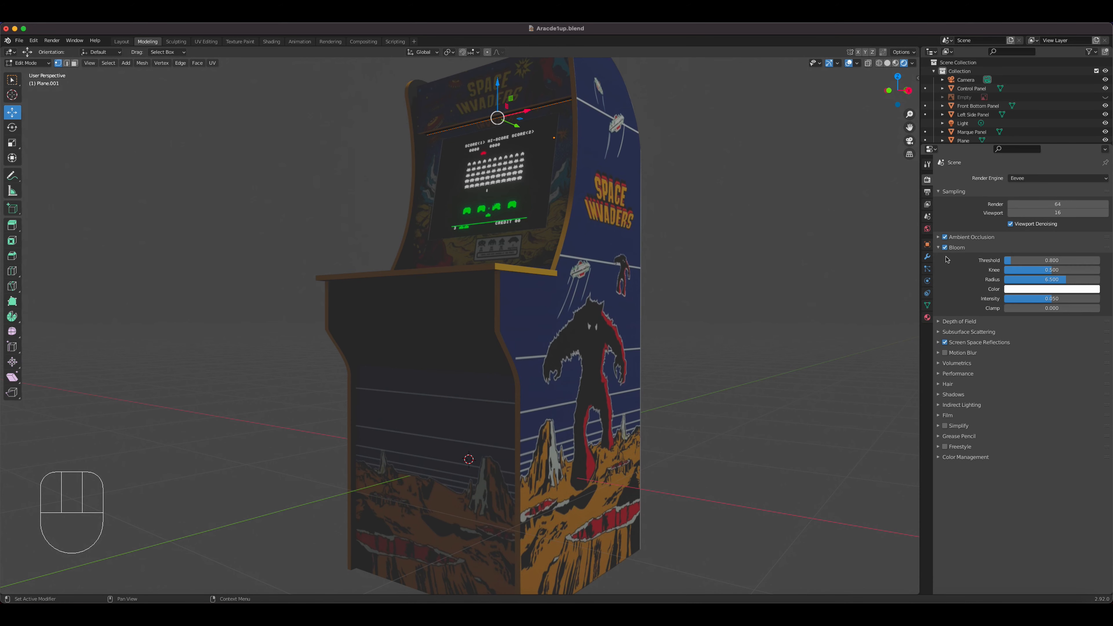
{"action": "left_click_drag", "start_coordinate": [1045, 301], "coordinate": [1024, 304]}
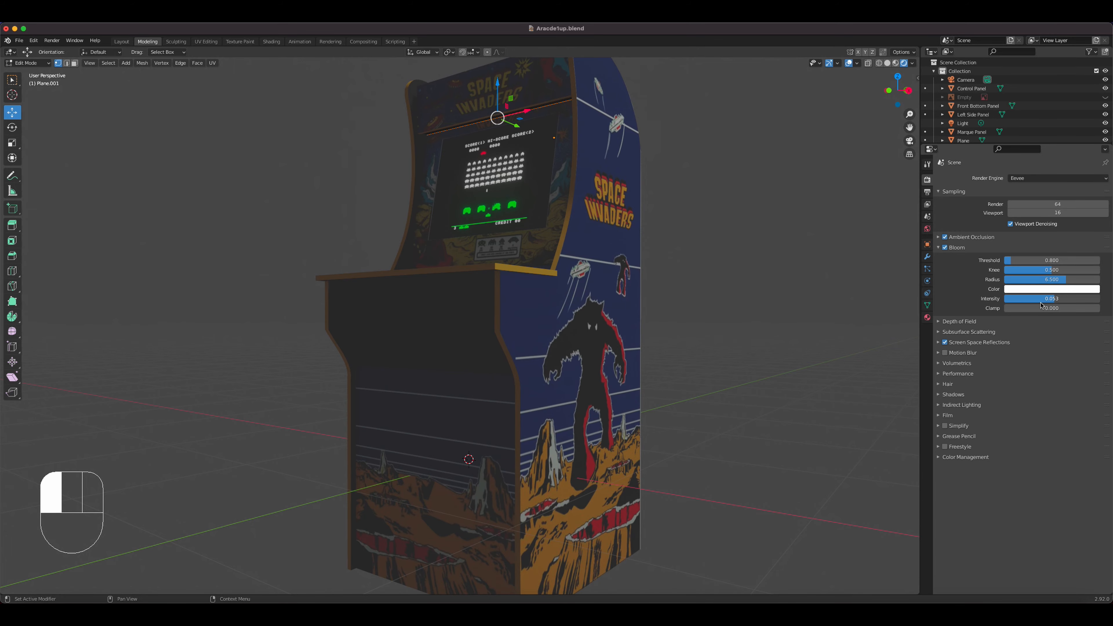
Step: Move the scene's light to a spot above and in front of the cabinet to light its front panels
{"action": "scroll", "coordinate": [770, 253], "scroll_direction": "down", "scroll_amount": 5}
{"action": "middle_click_drag", "start_coordinate": [633, 231], "coordinate": [585, 248]}
{"action": "key", "text": "Tab"}
{"action": "left_click", "coordinate": [616, 264]}
{"action": "scroll", "coordinate": [586, 249], "scroll_direction": "down", "scroll_amount": 5}
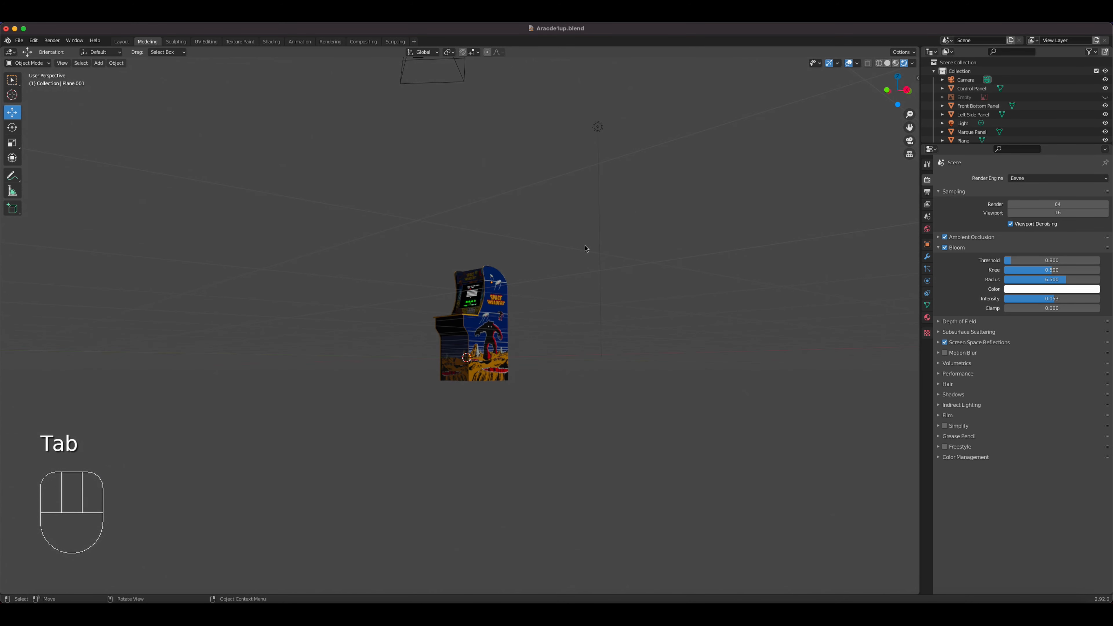
{"action": "scroll", "coordinate": [584, 248], "scroll_direction": "down", "scroll_amount": 4}
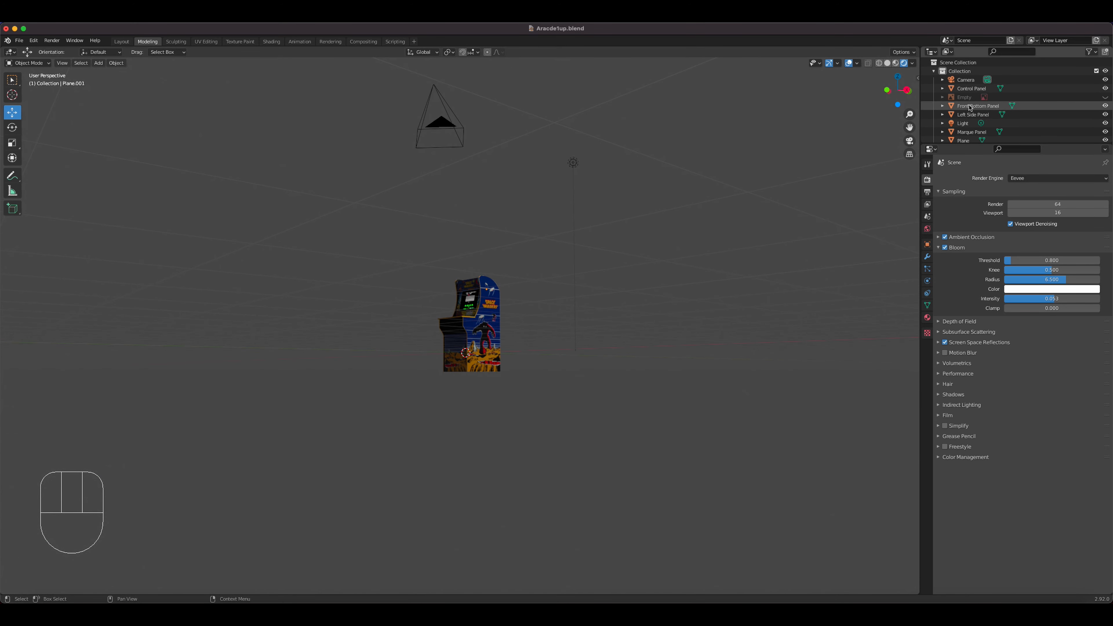
{"action": "scroll", "coordinate": [970, 108], "scroll_direction": "down", "scroll_amount": 2}
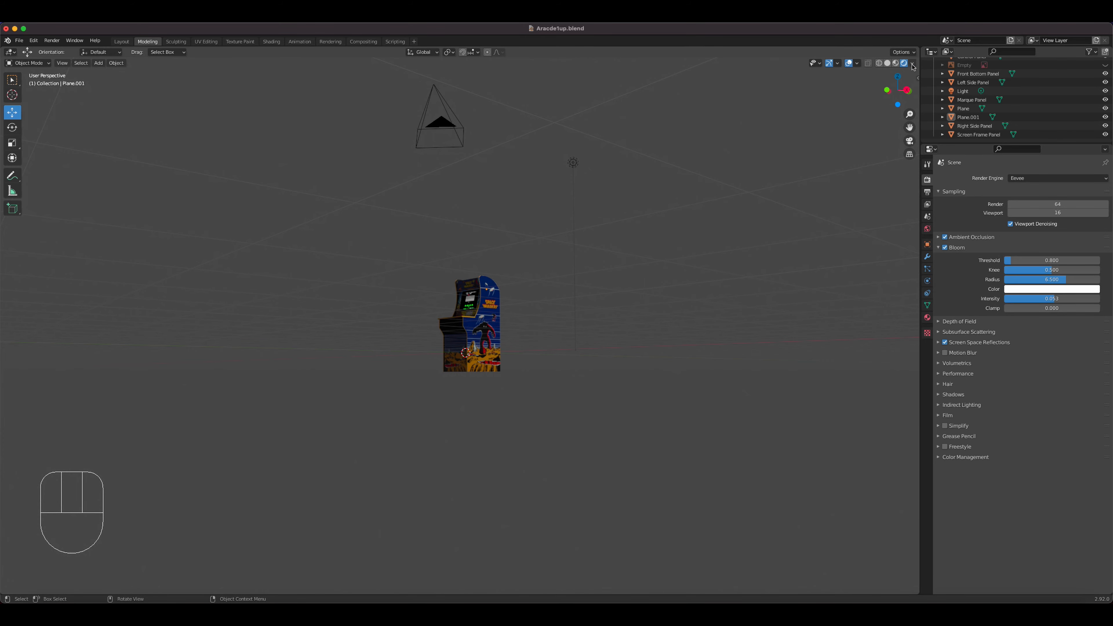
{"action": "middle_click_drag", "start_coordinate": [679, 146], "coordinate": [545, 200]}
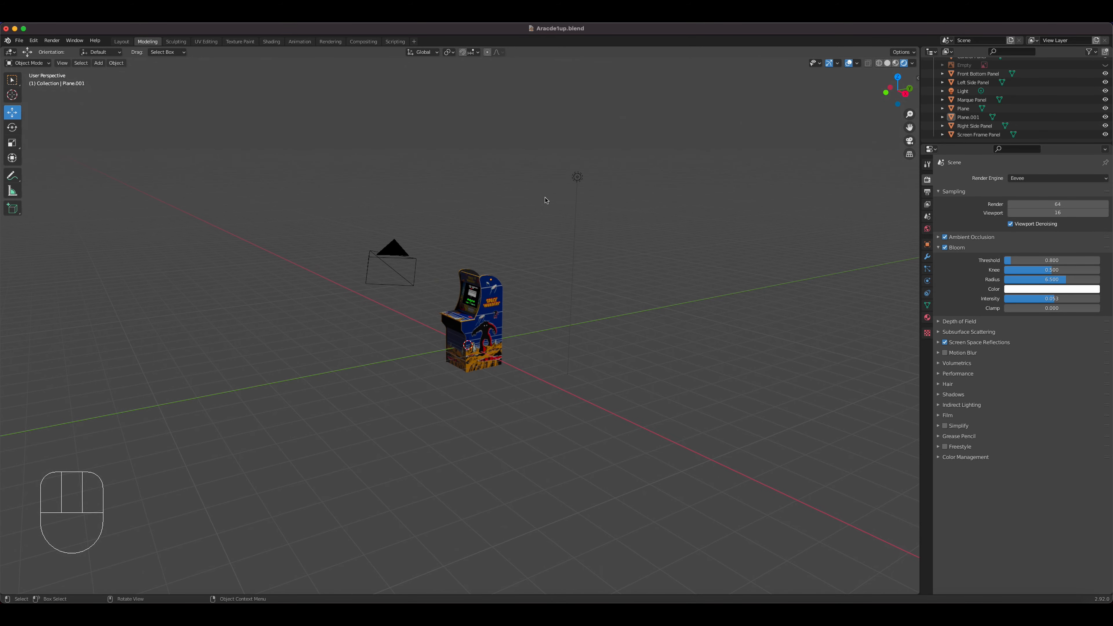
{"action": "scroll", "coordinate": [545, 200], "scroll_direction": "up", "scroll_amount": 2}
{"action": "scroll", "coordinate": [551, 204], "scroll_direction": "down", "scroll_amount": 1}
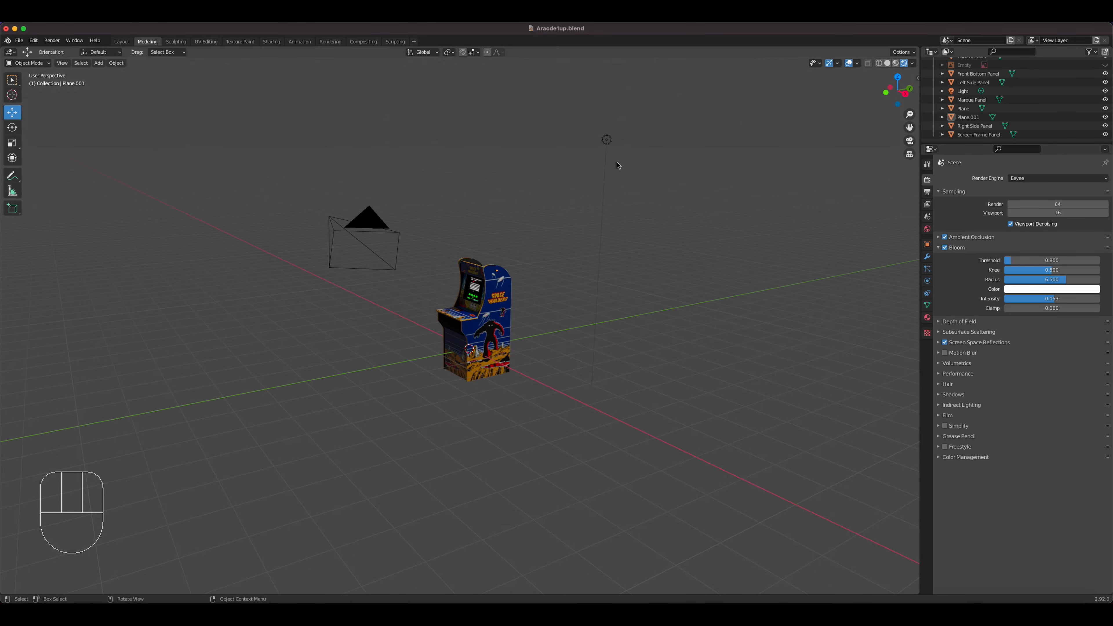
{"action": "left_click", "coordinate": [606, 140]}
{"action": "middle_click_drag", "start_coordinate": [606, 140], "coordinate": [647, 198]}
{"action": "key", "text": "g"}
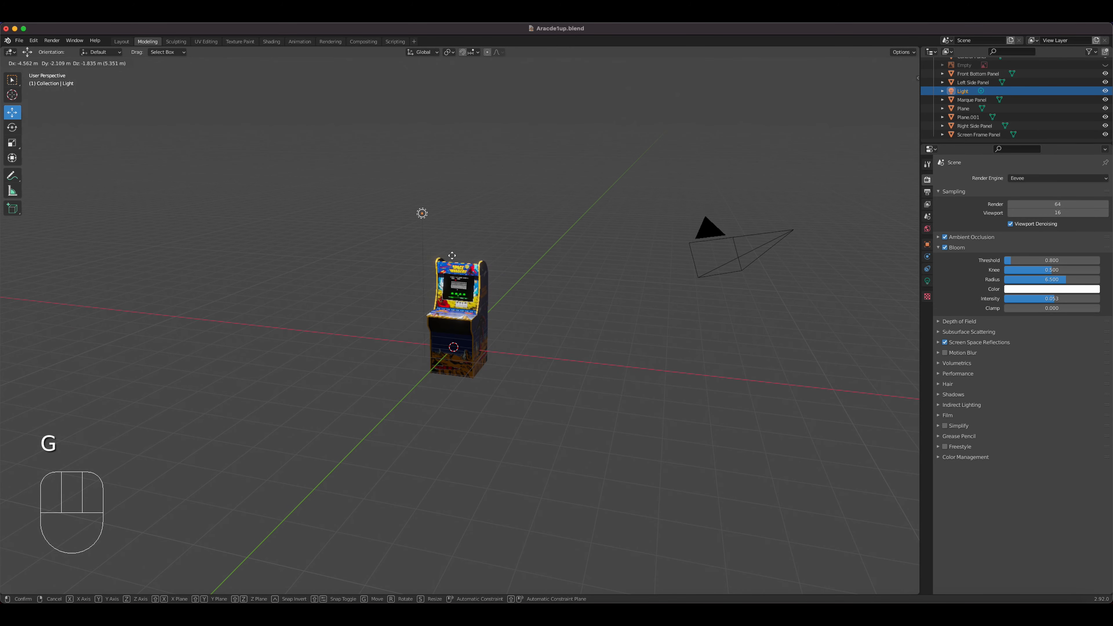
{"action": "left_click", "coordinate": [378, 243]}
Step: Examine the relit cabinet from the front, side and below, checking the area between marquee and screen
{"action": "middle_click_drag", "start_coordinate": [377, 244], "coordinate": [478, 323]}
{"action": "scroll", "coordinate": [421, 254], "scroll_direction": "up", "scroll_amount": 4}
{"action": "middle_click_drag", "start_coordinate": [477, 322], "coordinate": [487, 301]}
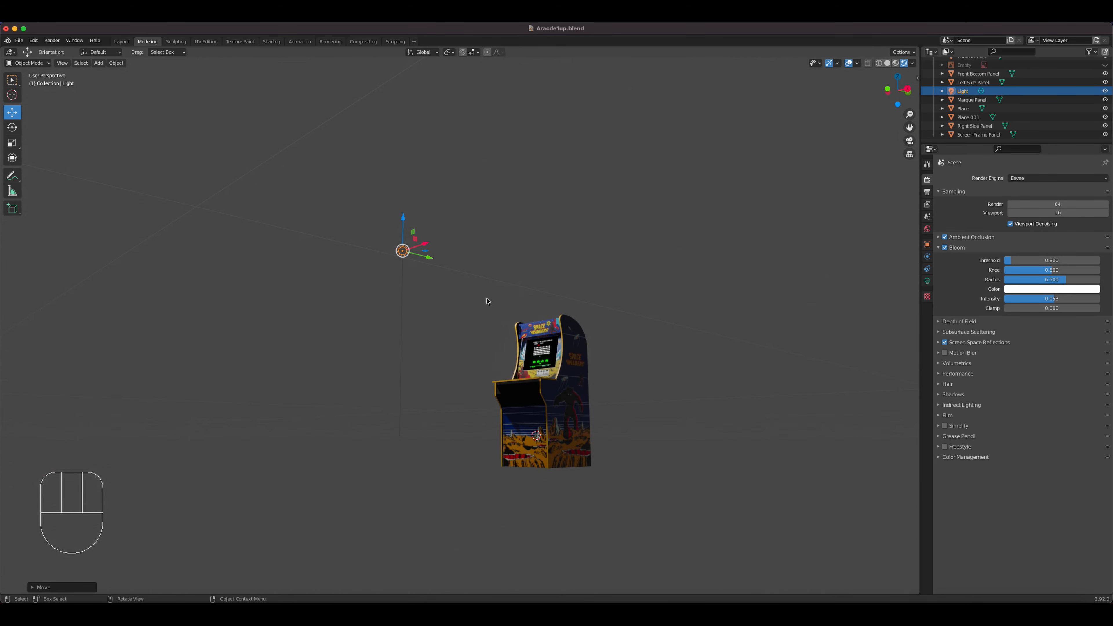
{"action": "scroll", "coordinate": [487, 301], "scroll_direction": "up", "scroll_amount": 3}
{"action": "middle_click_drag", "start_coordinate": [587, 384], "coordinate": [453, 276], "text": "shift"}
{"action": "scroll", "coordinate": [528, 303], "scroll_direction": "up", "scroll_amount": 5}
{"action": "scroll", "coordinate": [428, 310], "scroll_direction": "down", "scroll_amount": 6}
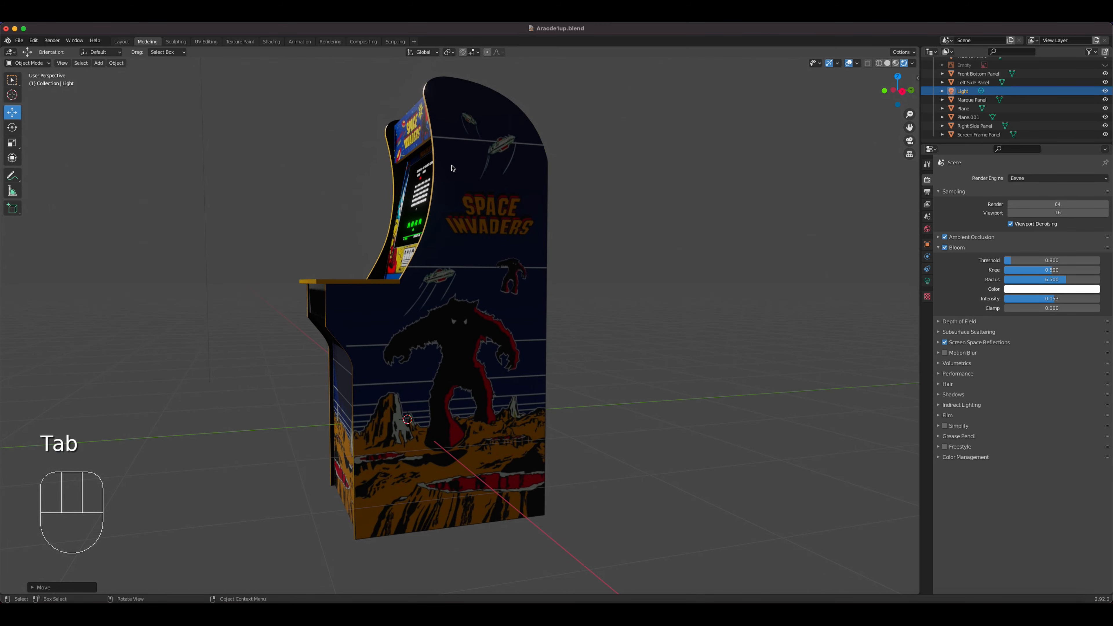
{"action": "scroll", "coordinate": [452, 168], "scroll_direction": "up", "scroll_amount": 5}
{"action": "scroll", "coordinate": [439, 147], "scroll_direction": "down", "scroll_amount": 6}
{"action": "middle_click_drag", "start_coordinate": [440, 147], "coordinate": [539, 323], "text": "shift"}
Step: Raise the black face beneath the Marque Panel slightly along Z
{"action": "left_click", "coordinate": [542, 235]}
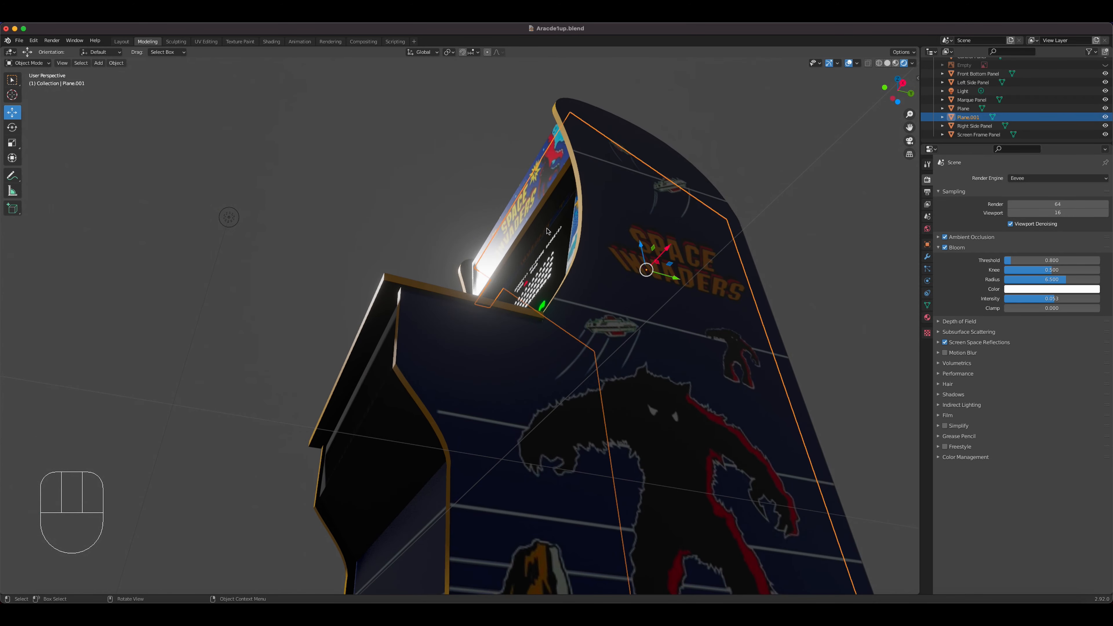
{"action": "middle_click_drag", "start_coordinate": [544, 236], "coordinate": [655, 253]}
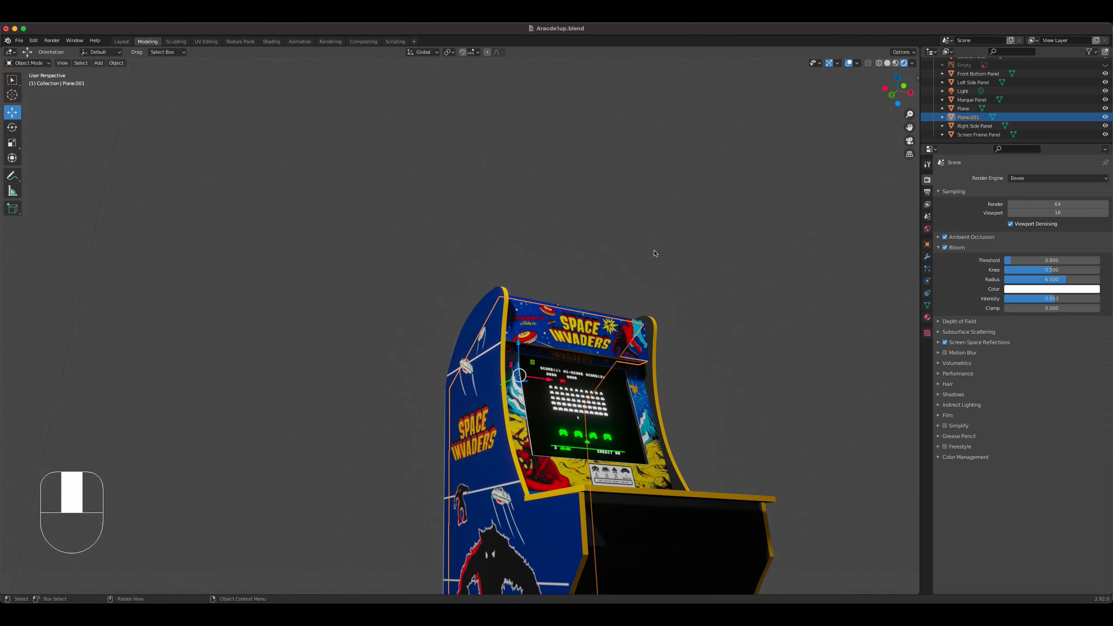
{"action": "middle_click_drag", "start_coordinate": [624, 337], "coordinate": [513, 317]}
{"action": "key", "text": "Tab"}
{"action": "scroll", "coordinate": [548, 257], "scroll_direction": "up", "scroll_amount": 5}
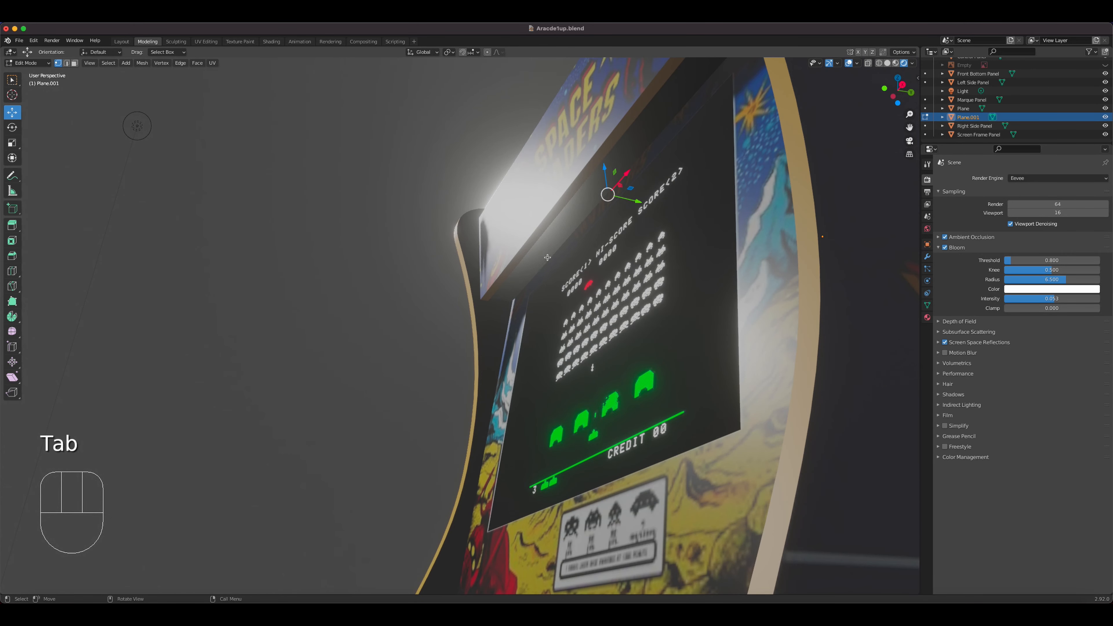
{"action": "left_click", "coordinate": [584, 198]}
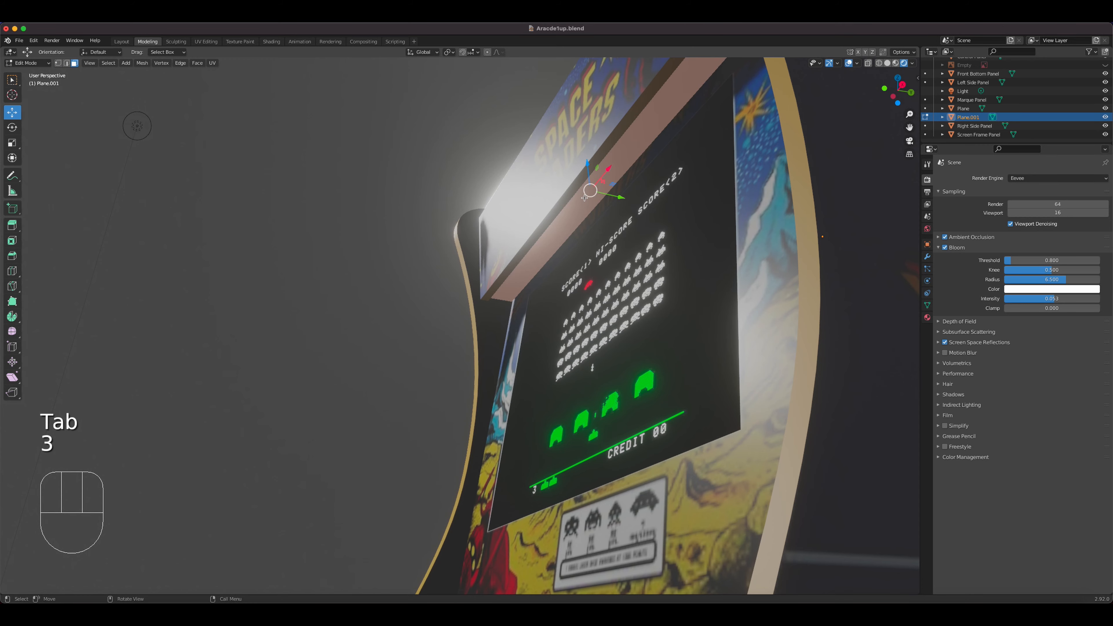
{"action": "left_click_drag", "start_coordinate": [590, 163], "coordinate": [589, 130]}
Step: Push the rear edge of the face beneath the marquee back along Y into the screen frame
{"action": "middle_click_drag", "start_coordinate": [589, 130], "coordinate": [549, 223]}
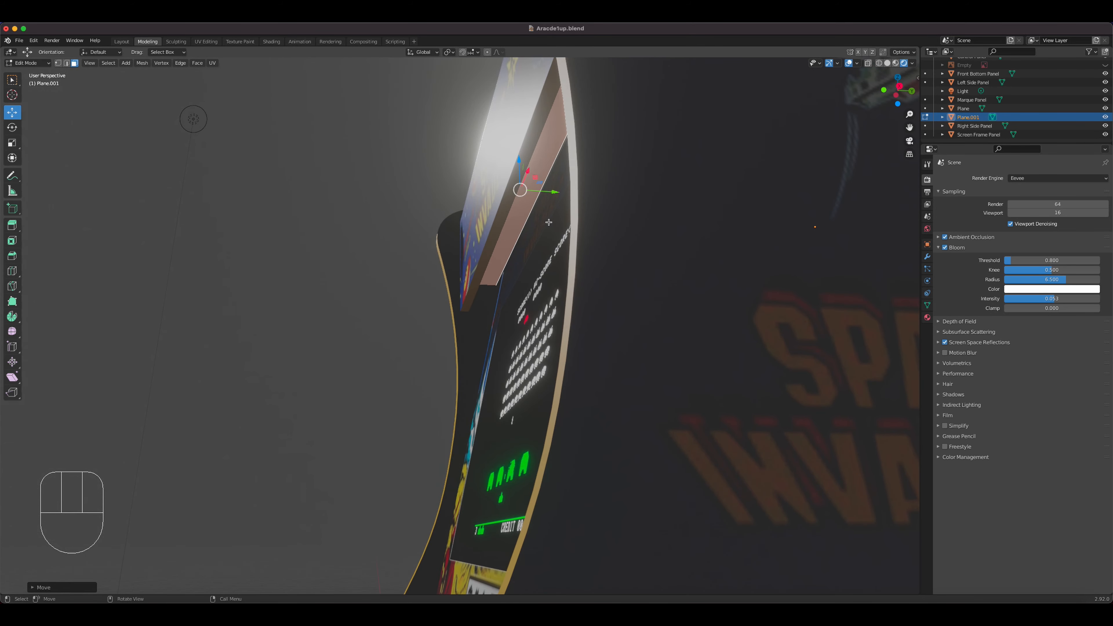
{"action": "key", "text": "2"}
{"action": "left_click", "coordinate": [530, 215]}
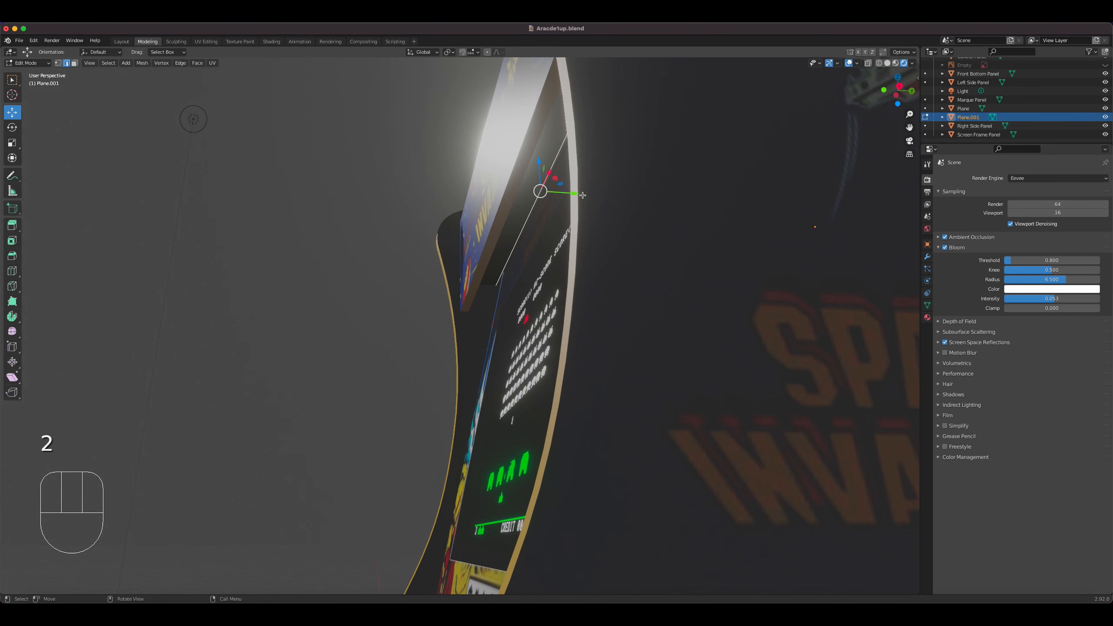
{"action": "left_click_drag", "start_coordinate": [576, 194], "coordinate": [587, 193]}
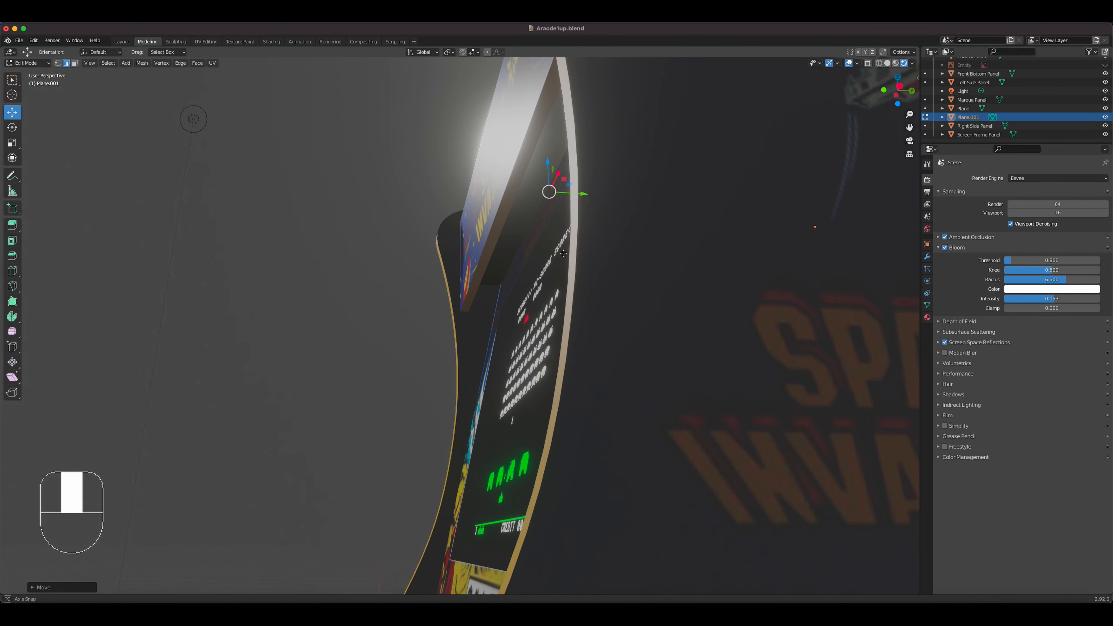
{"action": "middle_click_drag", "start_coordinate": [587, 193], "coordinate": [623, 303]}
{"action": "scroll", "coordinate": [623, 306], "scroll_direction": "down", "scroll_amount": 8}
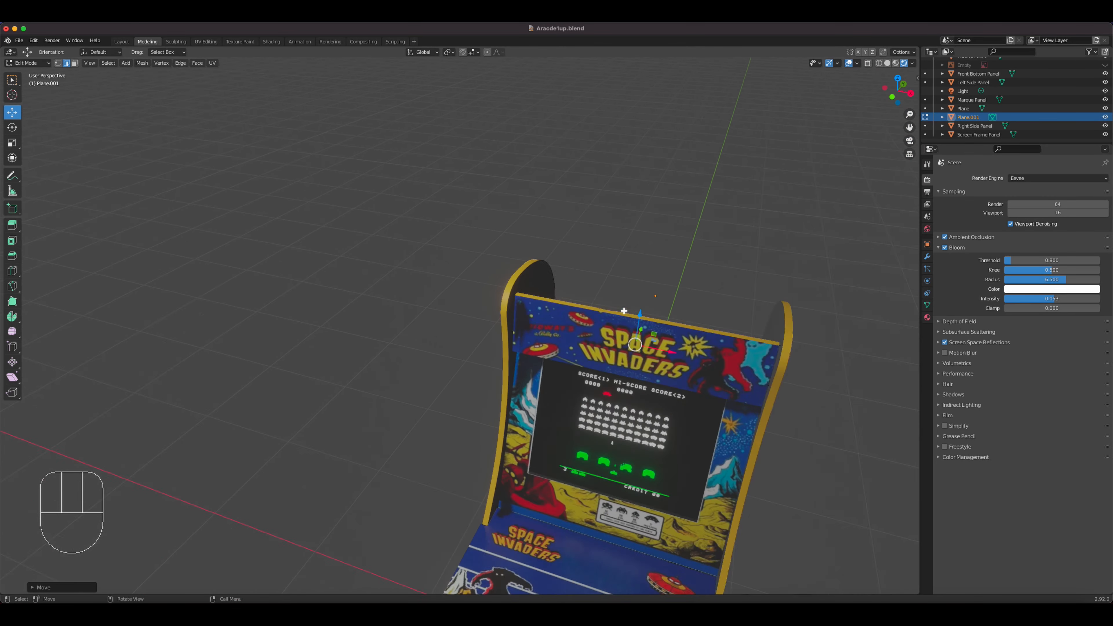
{"action": "key", "text": "Tab"}
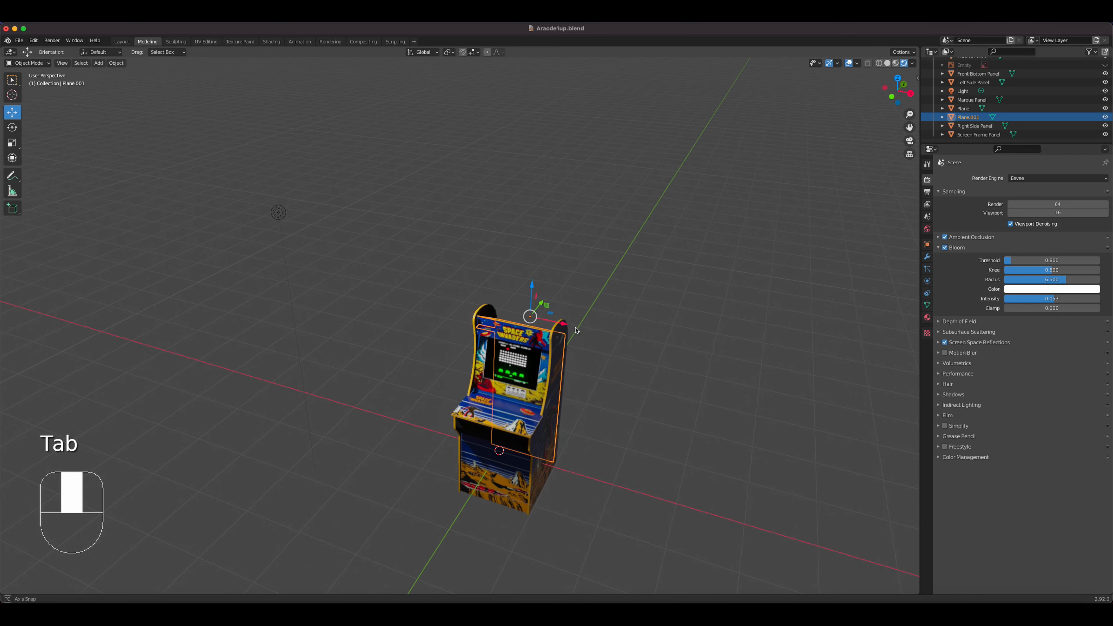
Step: Add an area light and raise it along Z to hang well above the cabinet
{"action": "scroll", "coordinate": [521, 263], "scroll_direction": "up", "scroll_amount": 5}
{"action": "middle_click_drag", "start_coordinate": [569, 281], "coordinate": [516, 233], "text": "shift"}
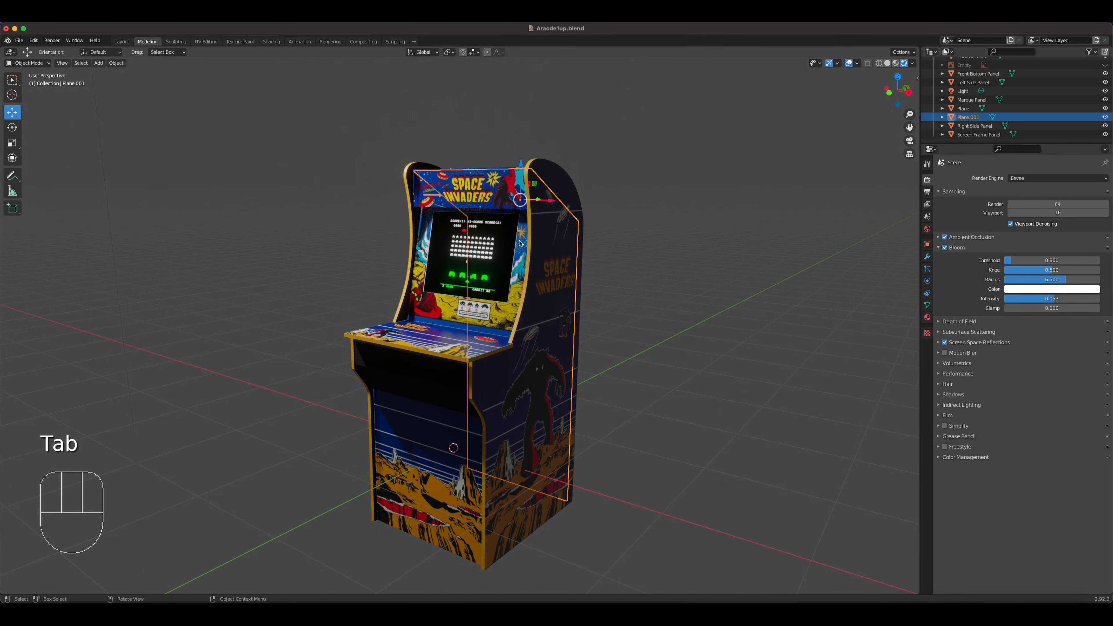
{"action": "key", "text": "shift+a"}
{"action": "mouse_move", "coordinate": [521, 349]}
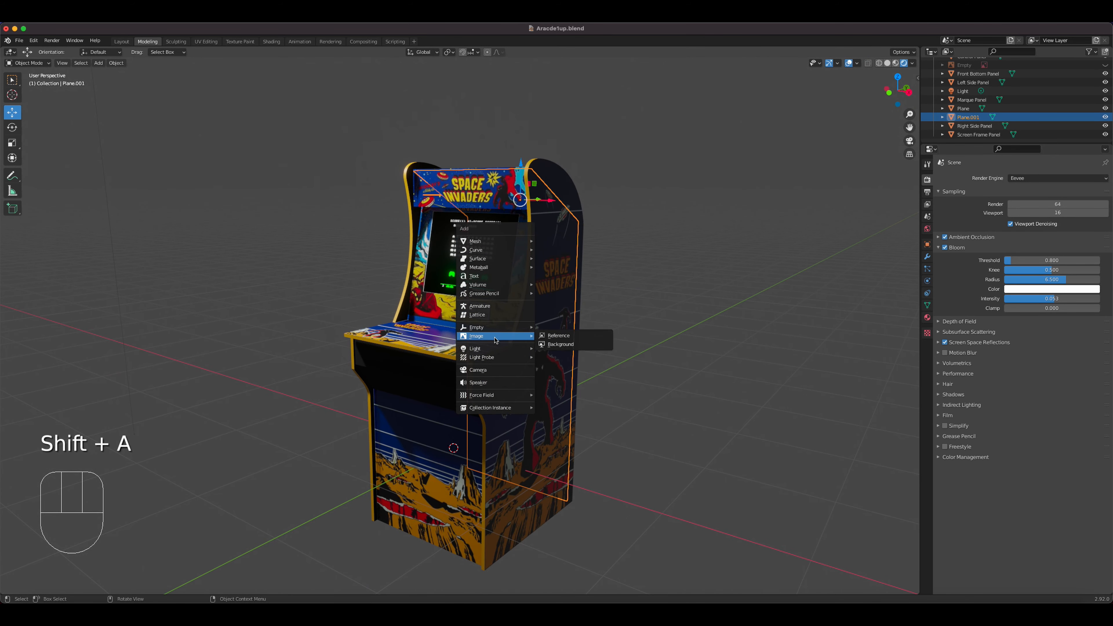
{"action": "left_click", "coordinate": [570, 378]}
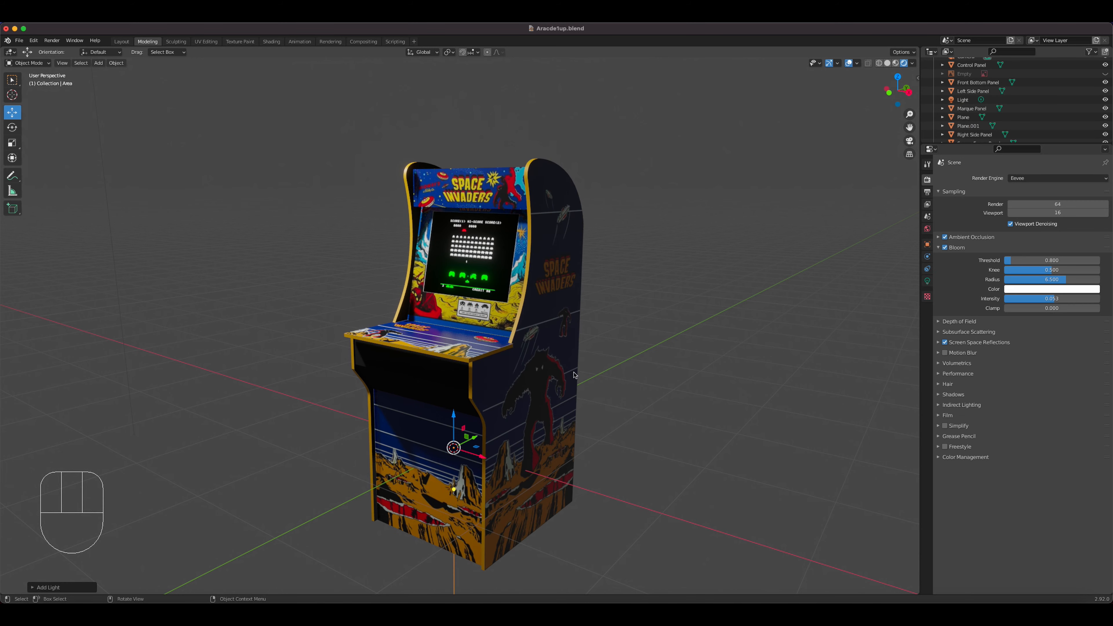
{"action": "key", "text": "g"}
{"action": "key", "text": "z"}
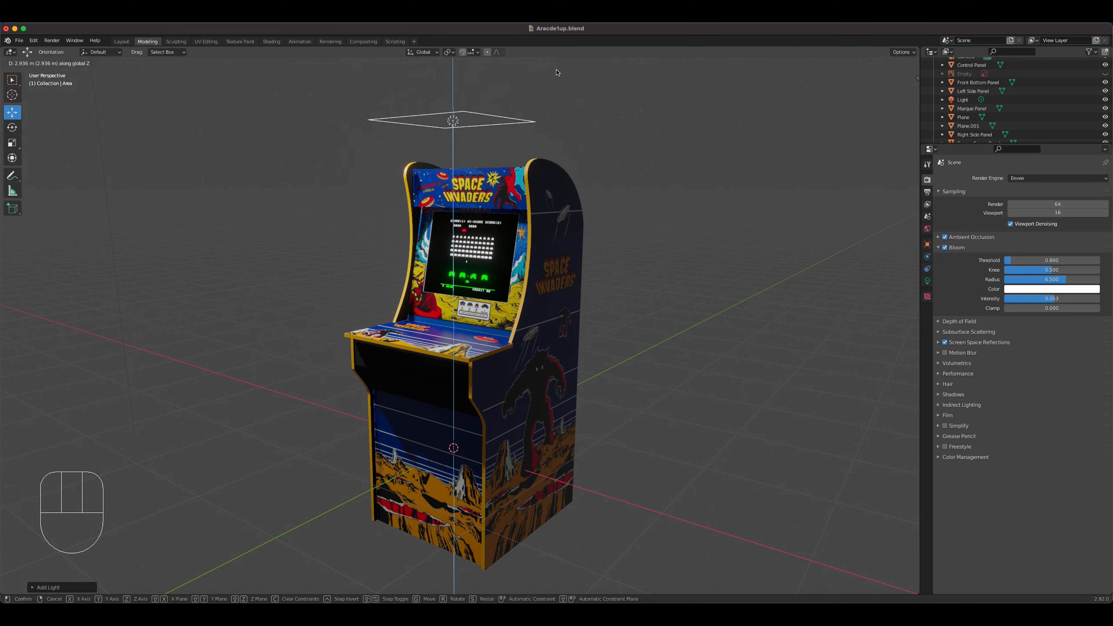
{"action": "left_click", "coordinate": [550, 114]}
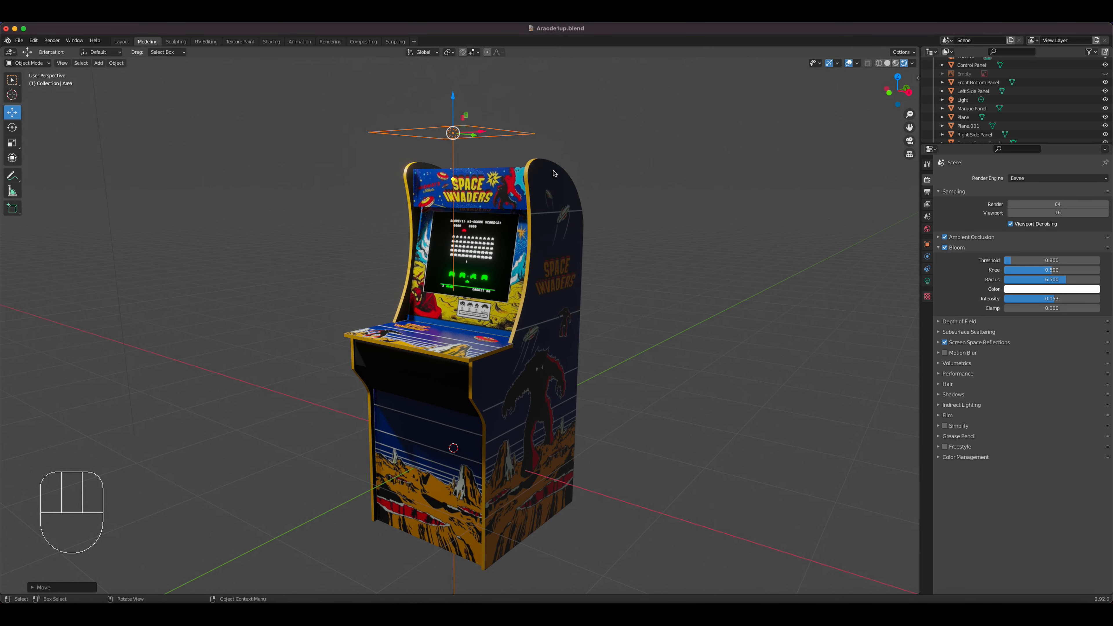
{"action": "scroll", "coordinate": [465, 177], "scroll_direction": "down", "scroll_amount": 3}
{"action": "left_click_drag", "start_coordinate": [455, 188], "coordinate": [439, 149]}
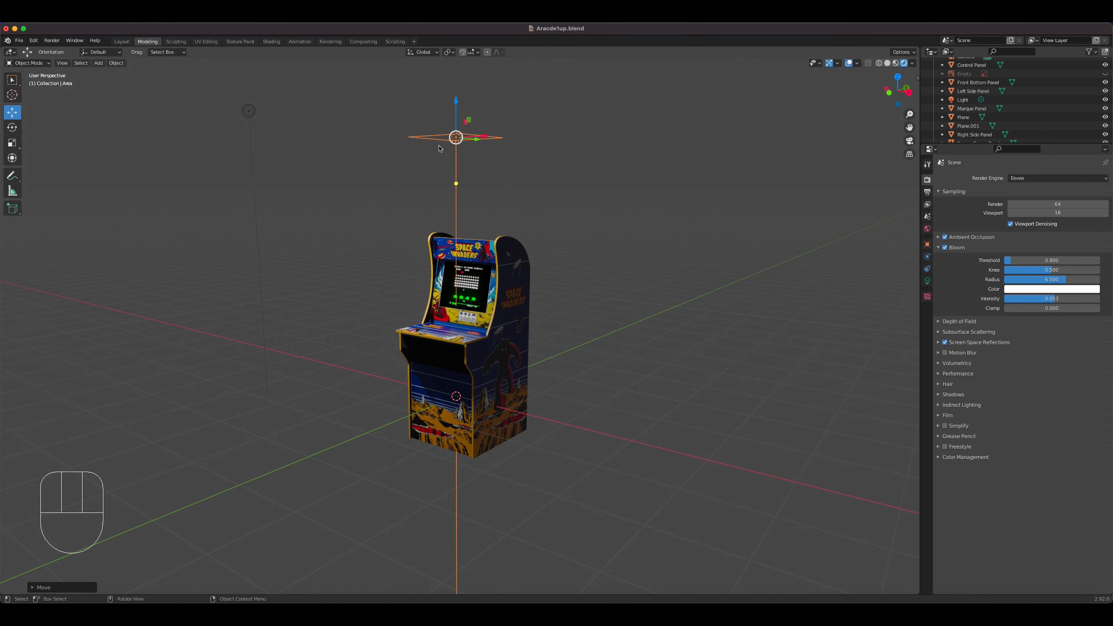
Step: Delete the old point light and set the area light's power to 1000 W
{"action": "left_click", "coordinate": [249, 112]}
{"action": "key", "text": "Delete"}
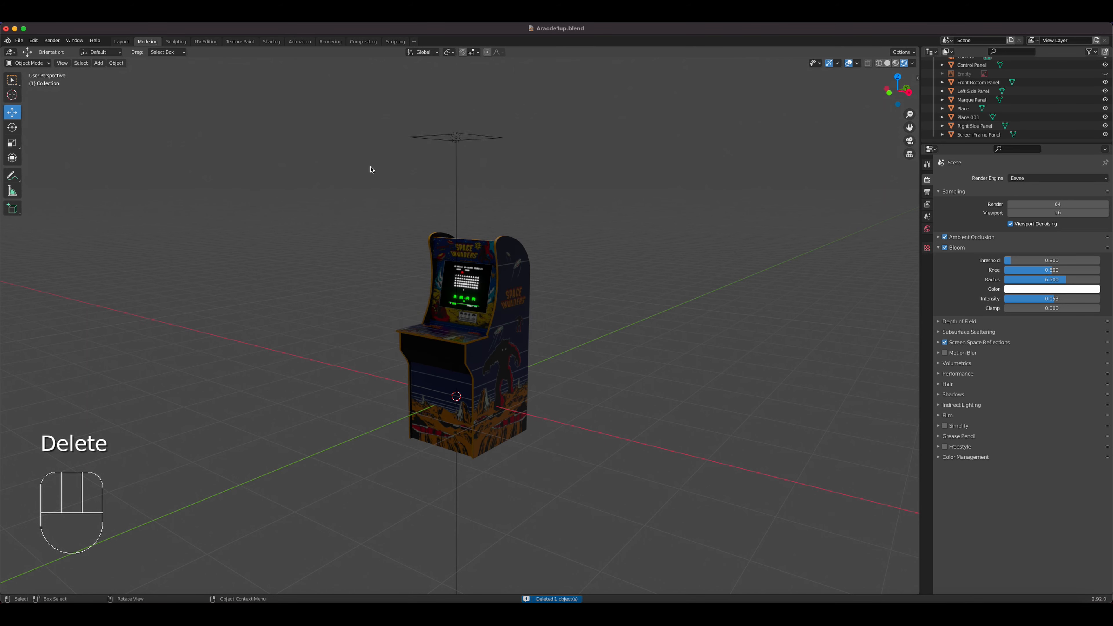
{"action": "left_click", "coordinate": [471, 134]}
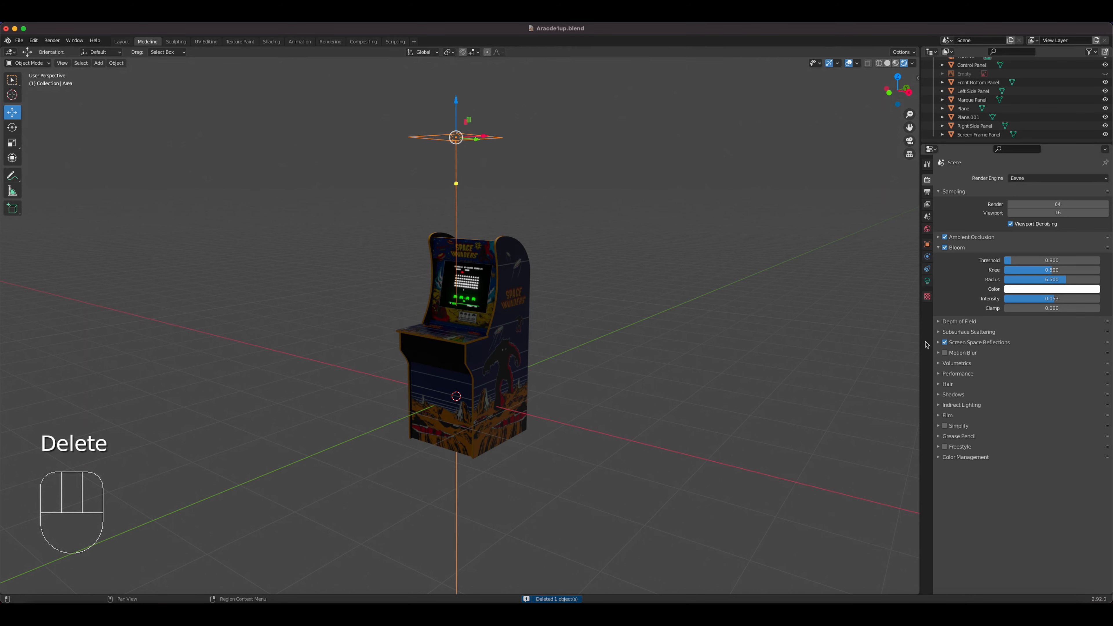
{"action": "left_click", "coordinate": [927, 281]}
{"action": "left_click", "coordinate": [1042, 234]}
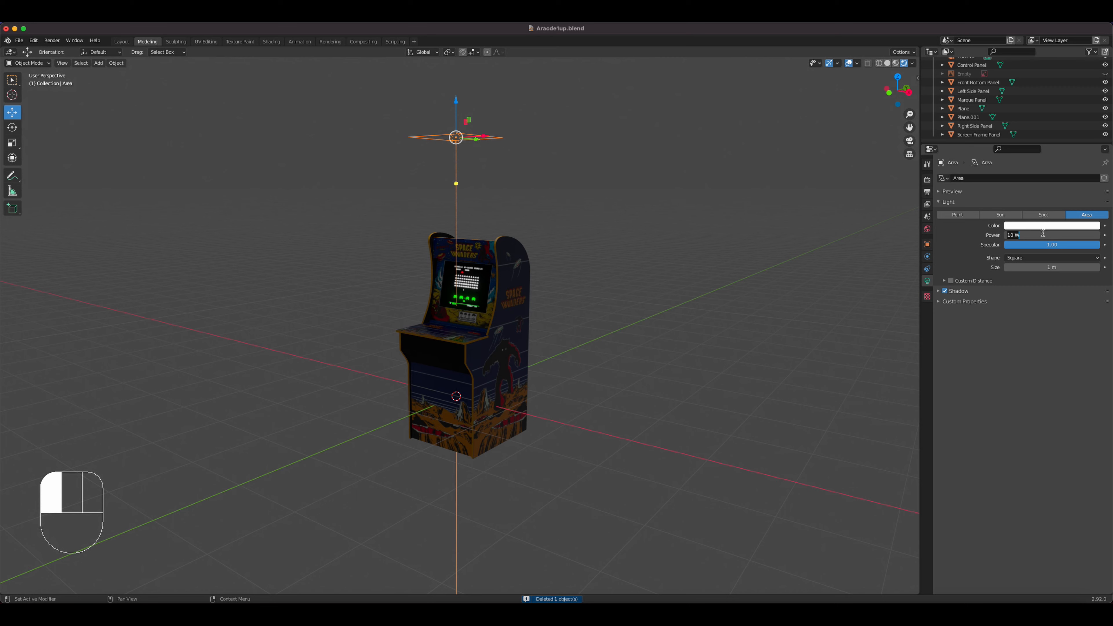
{"action": "type", "text": "1000"}
{"action": "key", "text": "Return"}
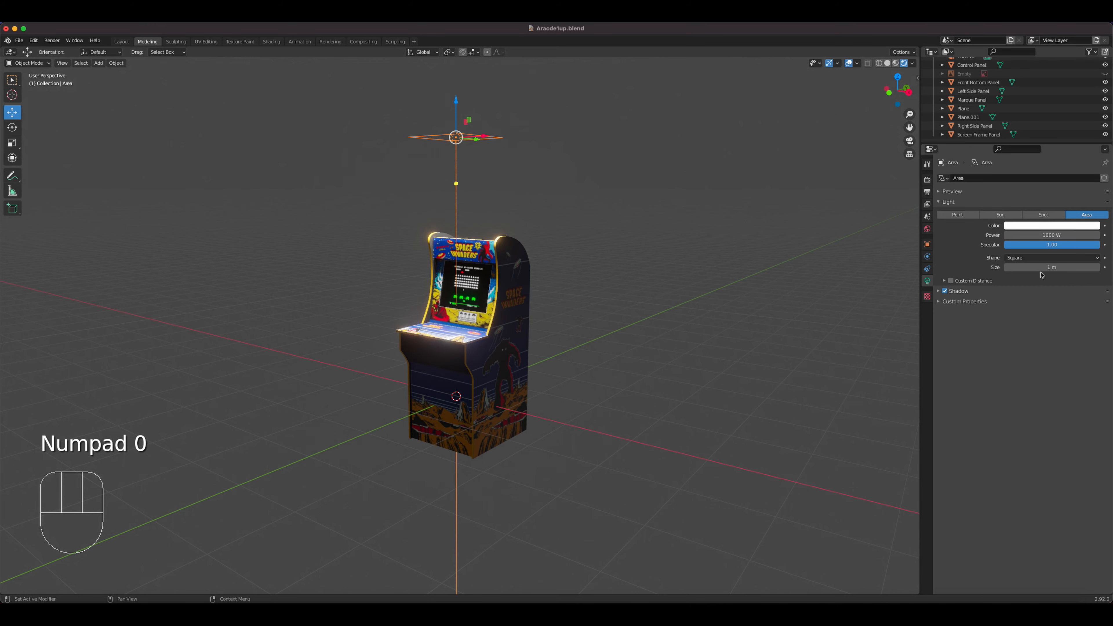
Step: Enlarge the area light and reshape it into a long, narrow strip running along X above the cabinet
{"action": "key", "text": "s"}
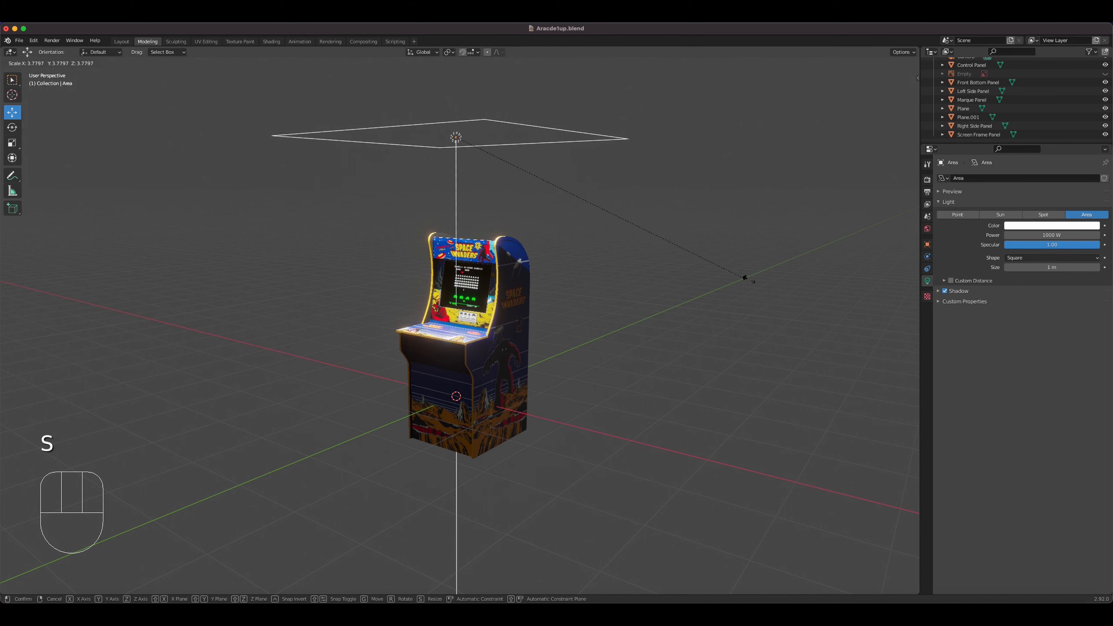
{"action": "left_click", "coordinate": [623, 234]}
{"action": "middle_click_drag", "start_coordinate": [624, 234], "coordinate": [603, 320]}
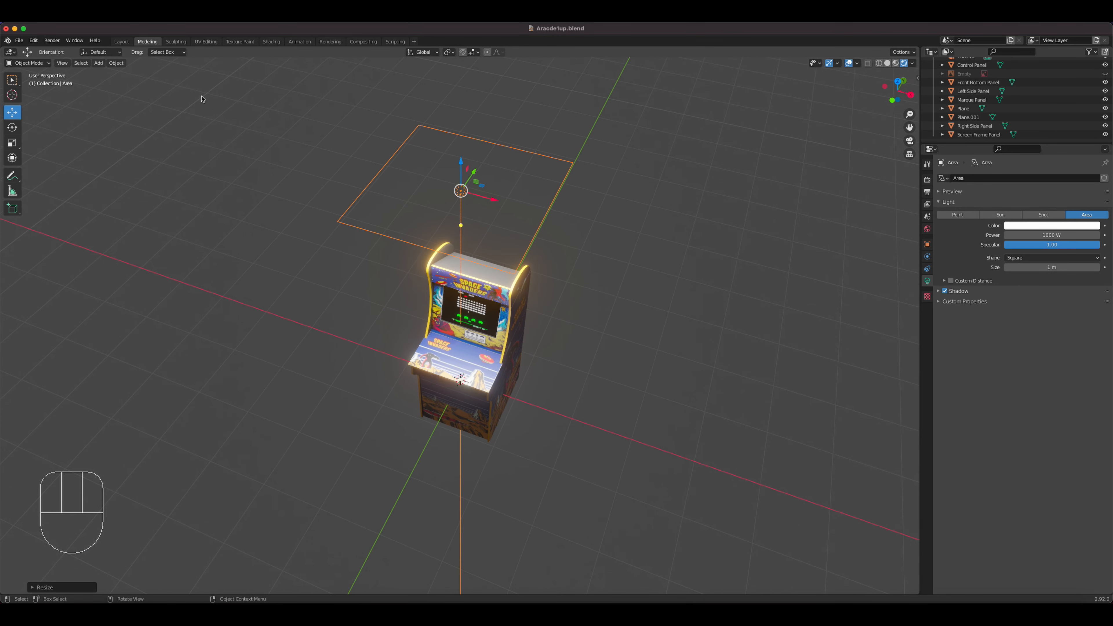
{"action": "left_click", "coordinate": [12, 146]}
{"action": "left_click_drag", "start_coordinate": [475, 174], "coordinate": [560, 221]}
{"action": "middle_click_drag", "start_coordinate": [560, 222], "coordinate": [509, 269]}
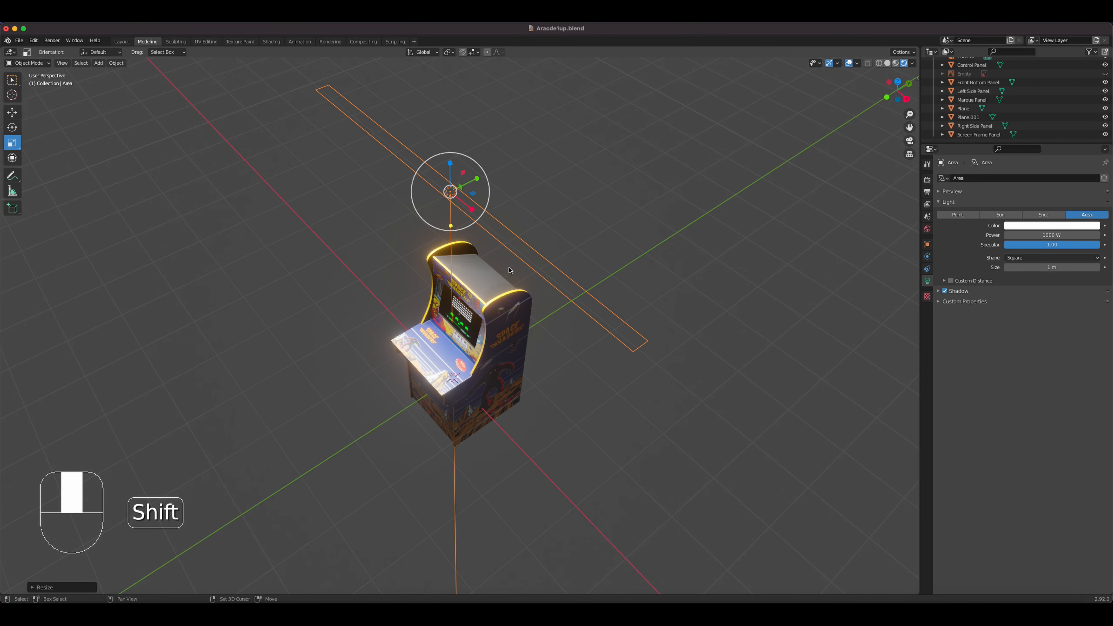
Step: Duplicate the strip light and shift the copy slightly along Y, parallel to the original
{"action": "key", "text": "shift+d"}
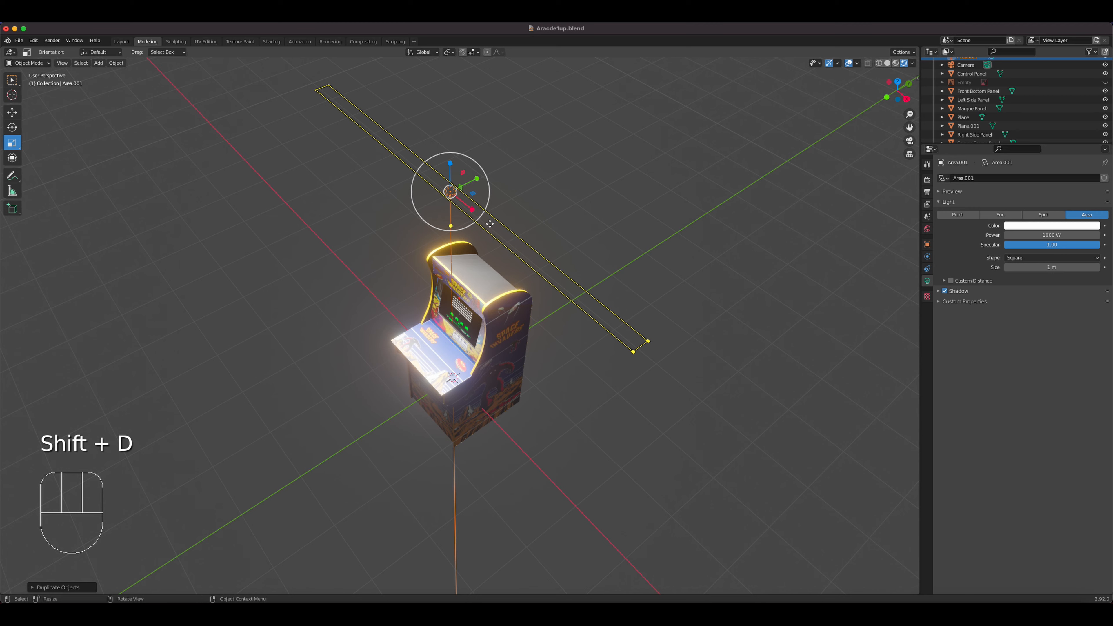
{"action": "key", "text": "g"}
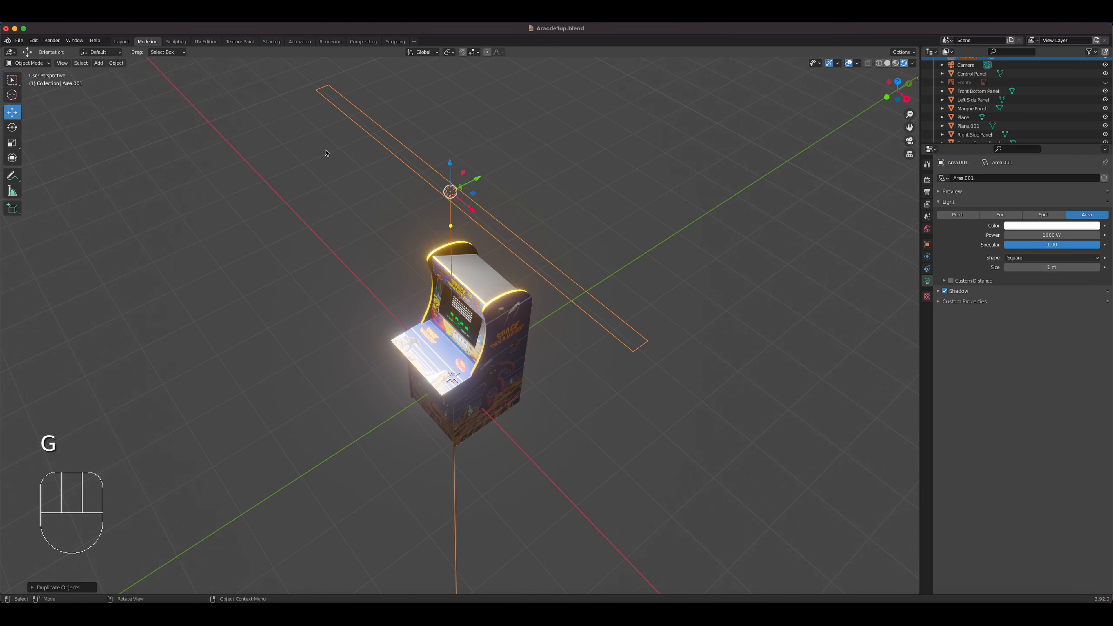
{"action": "left_click", "coordinate": [482, 184]}
{"action": "middle_click_drag", "start_coordinate": [482, 184], "coordinate": [420, 254]}
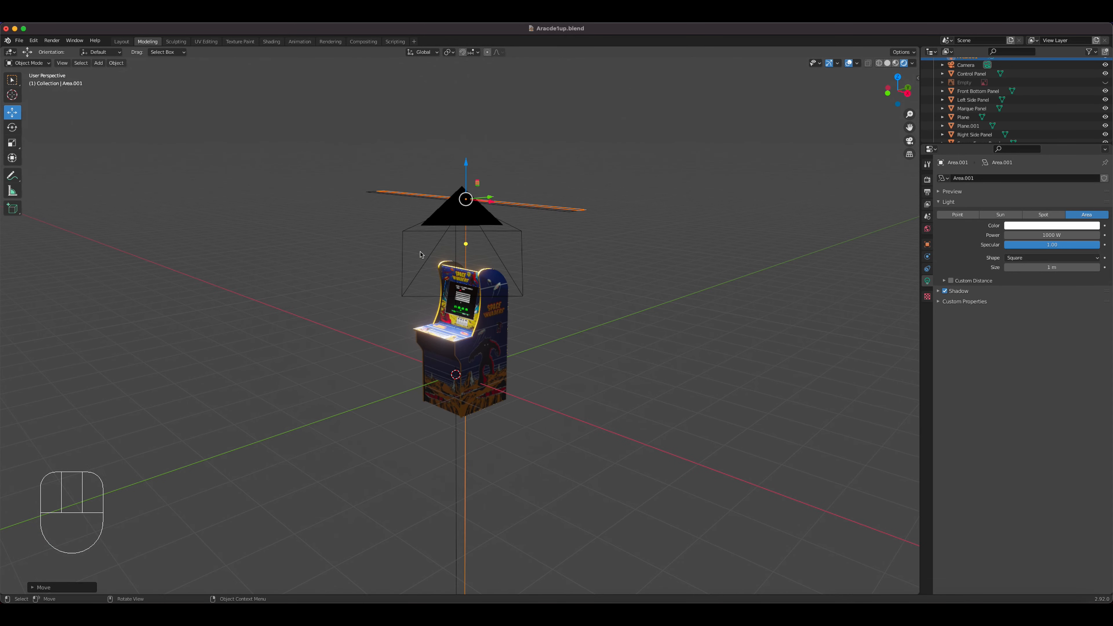
Step: Add a plane, scale it up into a large floor, and lower it to the cabinet's base
{"action": "key", "text": "shift+a"}
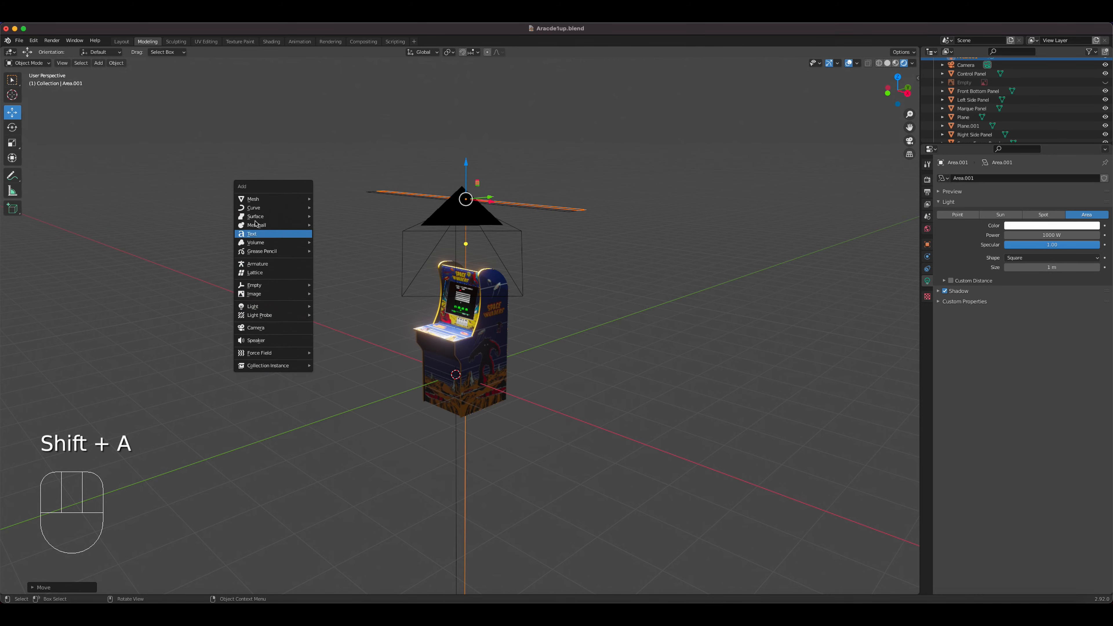
{"action": "mouse_move", "coordinate": [263, 200]}
{"action": "left_click", "coordinate": [360, 199]}
{"action": "key", "text": "s"}
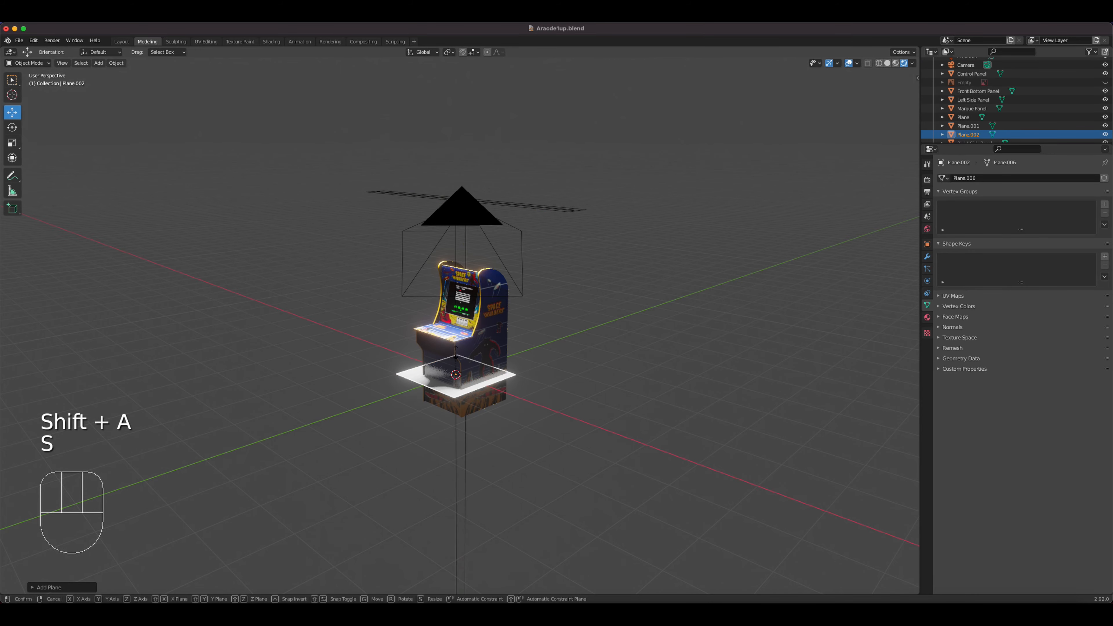
{"action": "left_click", "coordinate": [581, 401]}
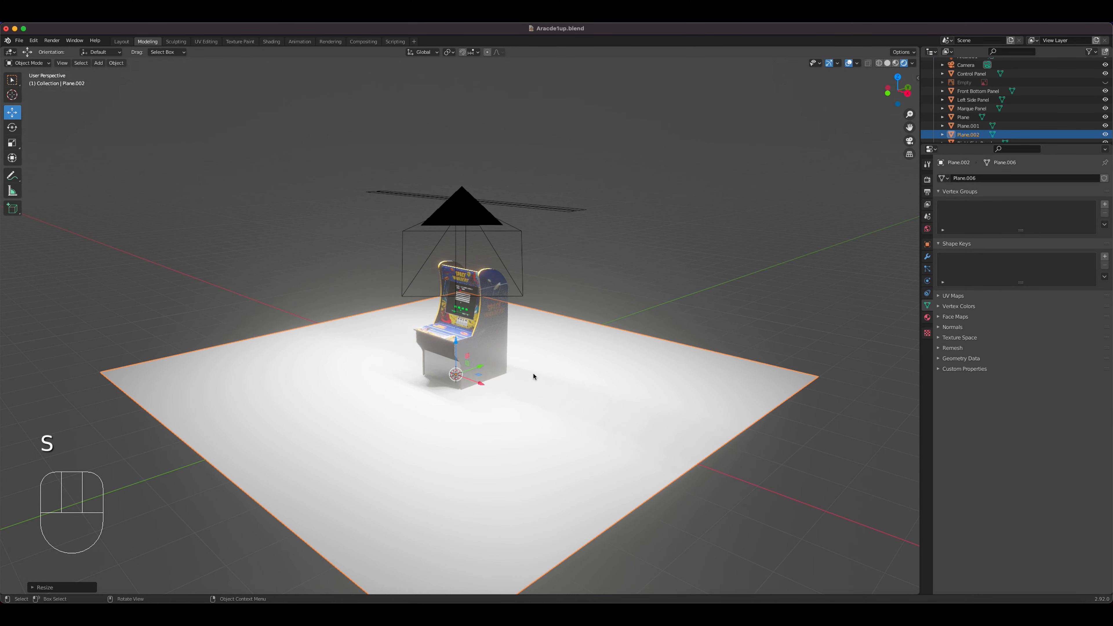
{"action": "left_click_drag", "start_coordinate": [456, 343], "coordinate": [464, 381]}
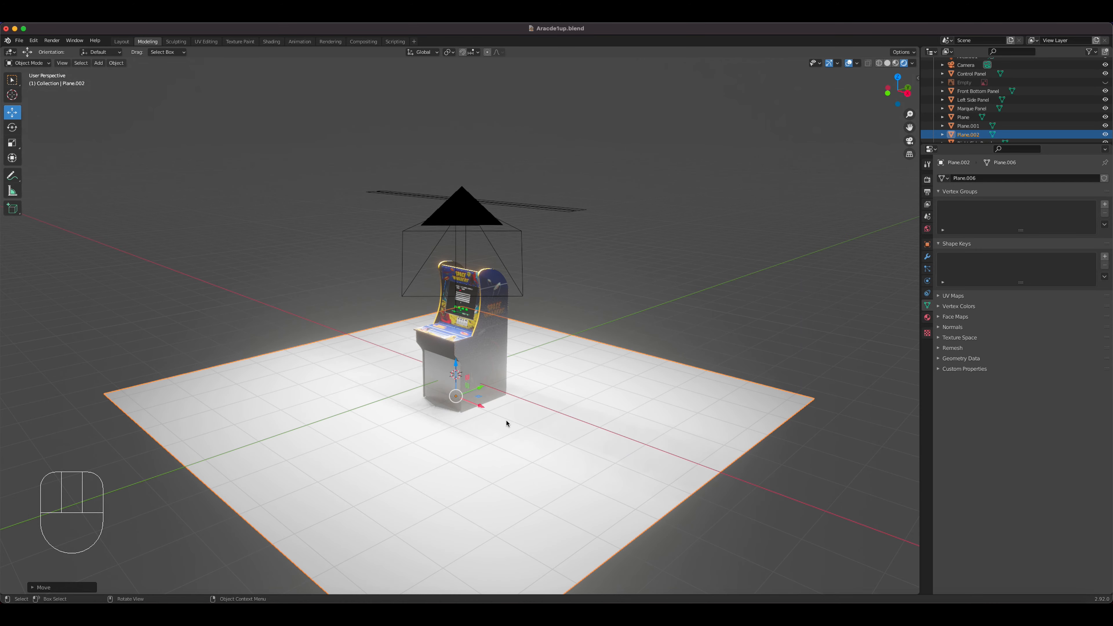
Step: Give the floor plane a new material with a near-black base color and a roughness of 1.000
{"action": "middle_click_drag", "start_coordinate": [509, 422], "coordinate": [512, 422]}
{"action": "left_click", "coordinate": [927, 318]}
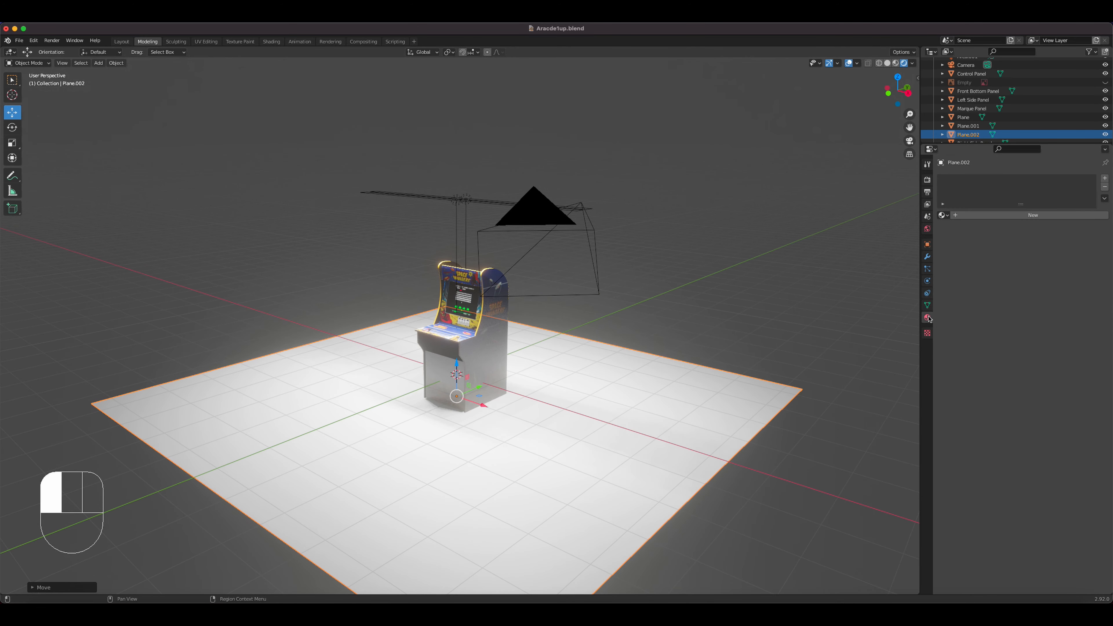
{"action": "left_click", "coordinate": [1021, 216]}
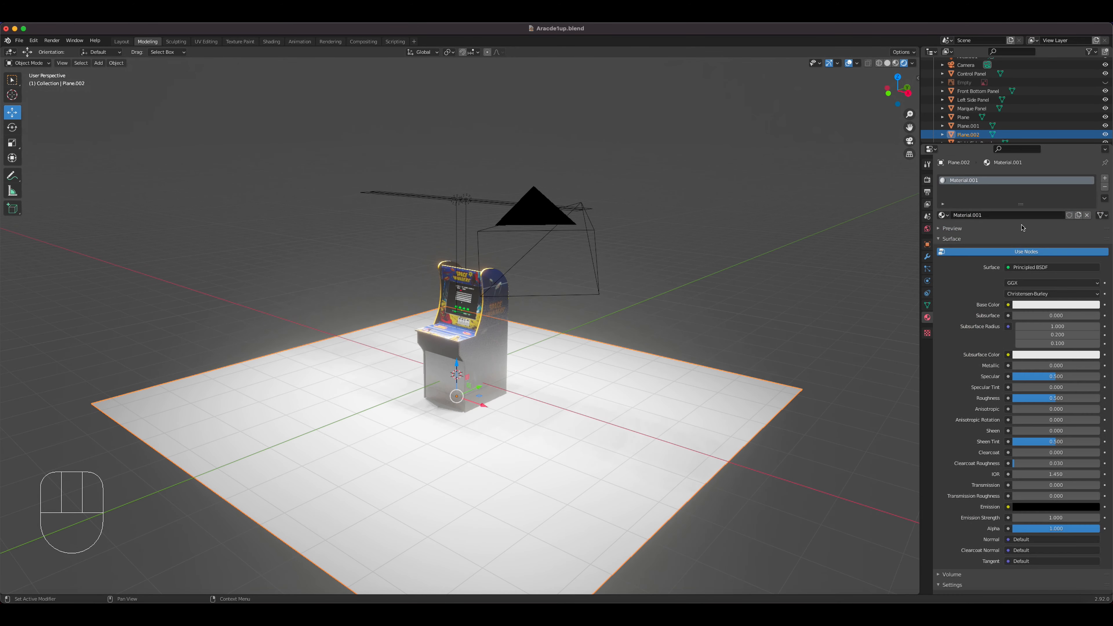
{"action": "left_click", "coordinate": [1058, 305]}
{"action": "left_click_drag", "start_coordinate": [1091, 196], "coordinate": [1091, 243]}
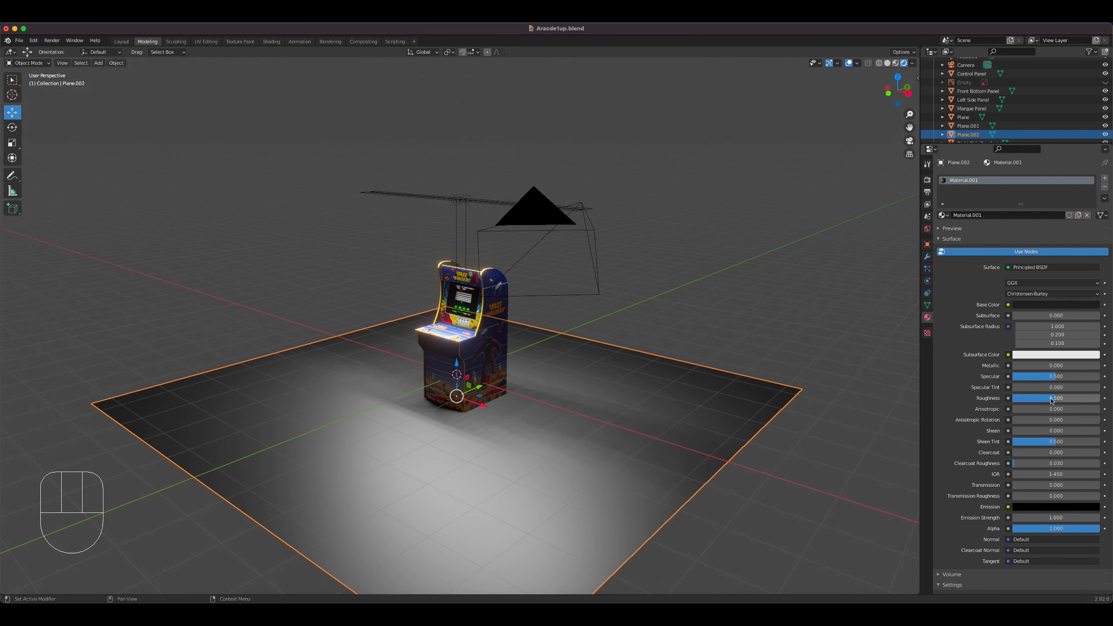
{"action": "left_click_drag", "start_coordinate": [1052, 400], "coordinate": [1086, 399]}
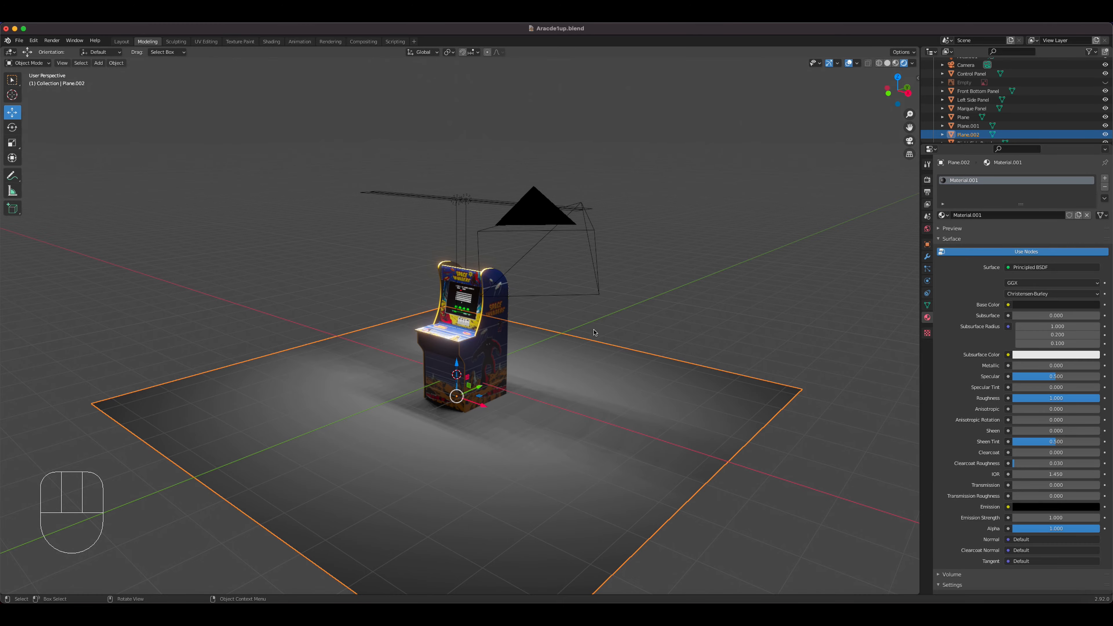
{"action": "mouse_move", "coordinate": [594, 332]}
{"action": "middle_mouse_down"}
{"action": "mouse_move", "coordinate": [623, 339]}
{"action": "mouse_move", "coordinate": [589, 344]}
{"action": "middle_mouse_up"}
{"action": "scroll", "coordinate": [552, 357], "scroll_direction": "up", "scroll_amount": 6}
{"action": "middle_click_drag", "start_coordinate": [501, 373], "coordinate": [590, 363]}
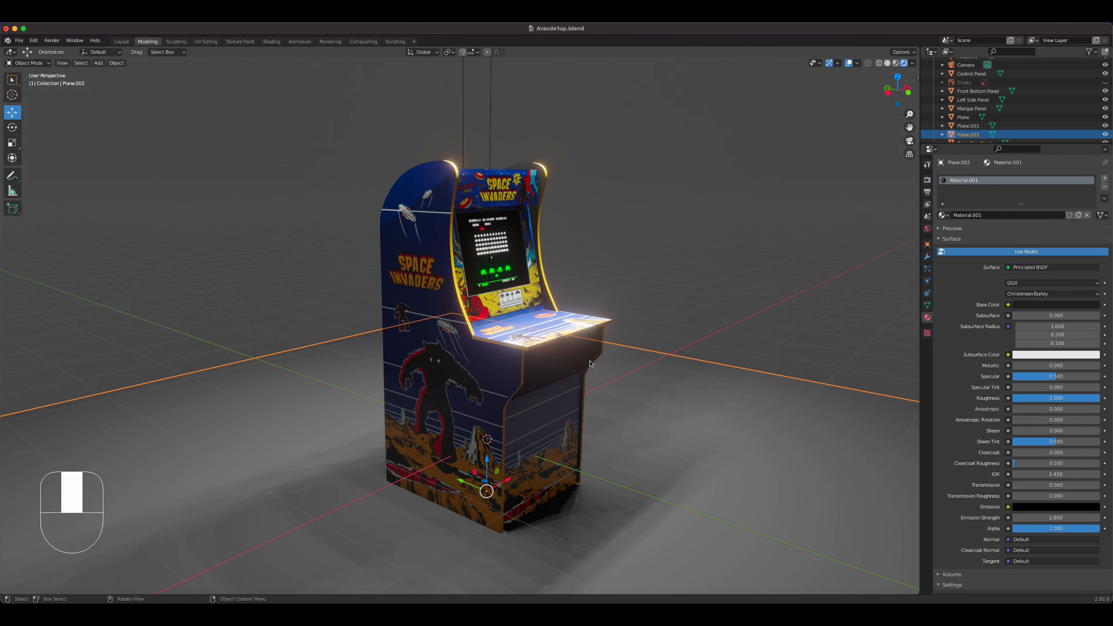